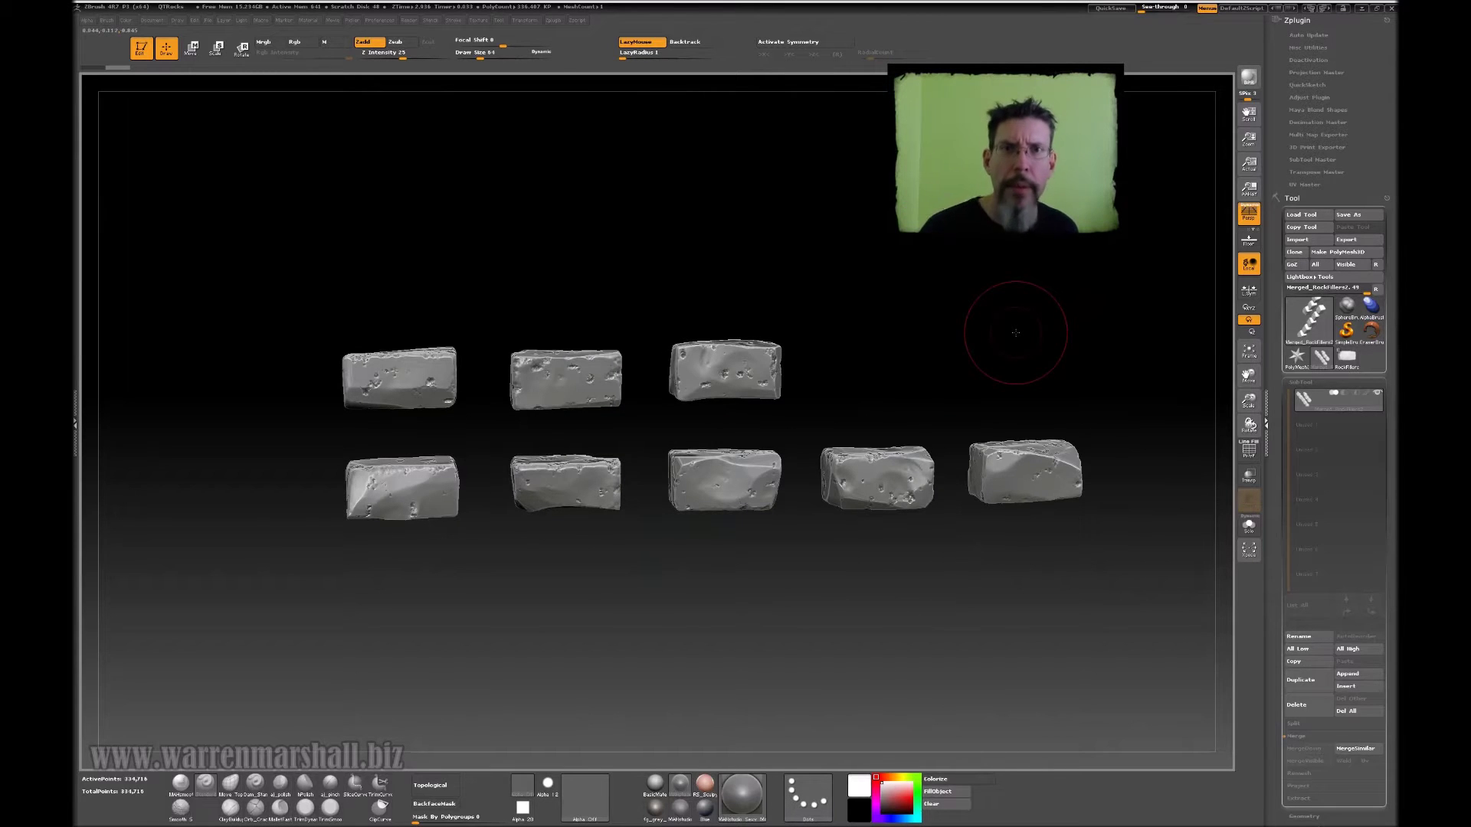
Look over the sculpted bricks in ZBrush, switch to MODO, and inspect the imported bricks from several angles, including their wireframe topology.
{"action": "left_click_drag", "start_coordinate": [914, 373], "coordinate": [893, 349]}
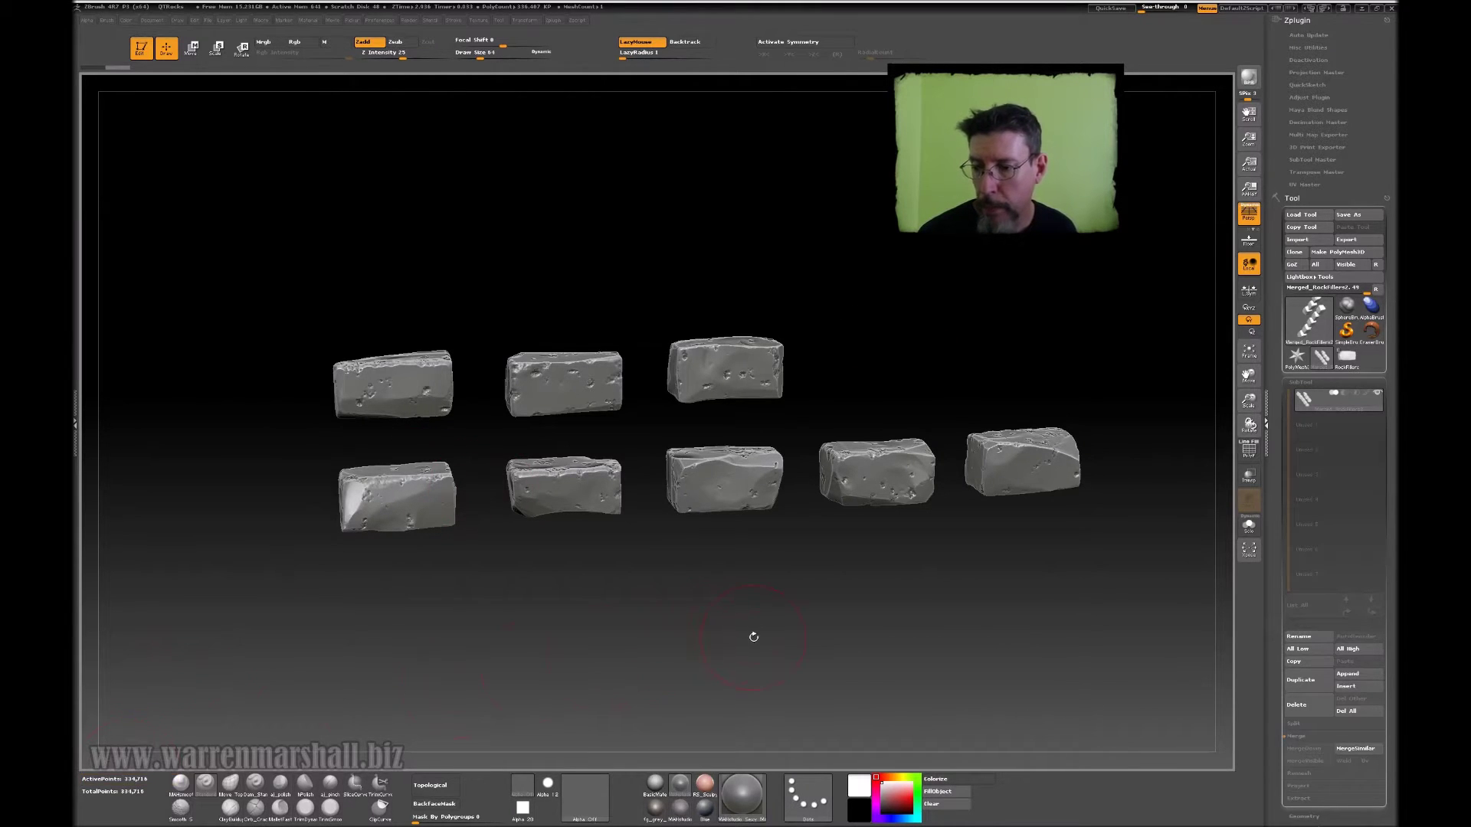
{"action": "left_click_drag", "start_coordinate": [837, 250], "coordinate": [822, 258]}
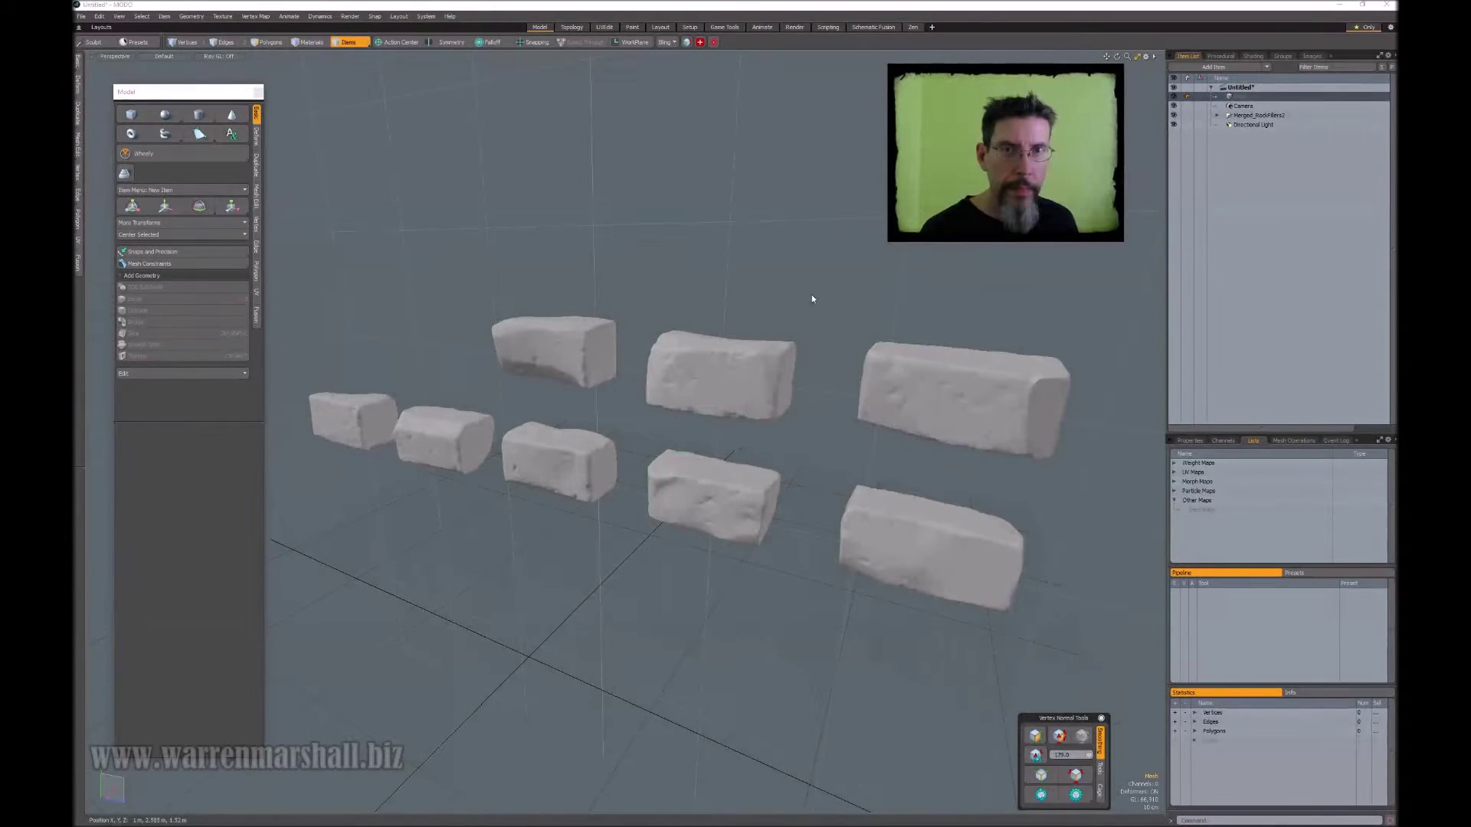
{"action": "mouse_move", "coordinate": [811, 294]}
{"action": "left_mouse_down", "text": "alt"}
{"action": "mouse_move", "coordinate": [773, 287]}
{"action": "mouse_move", "coordinate": [809, 301]}
{"action": "left_mouse_up", "text": "alt"}
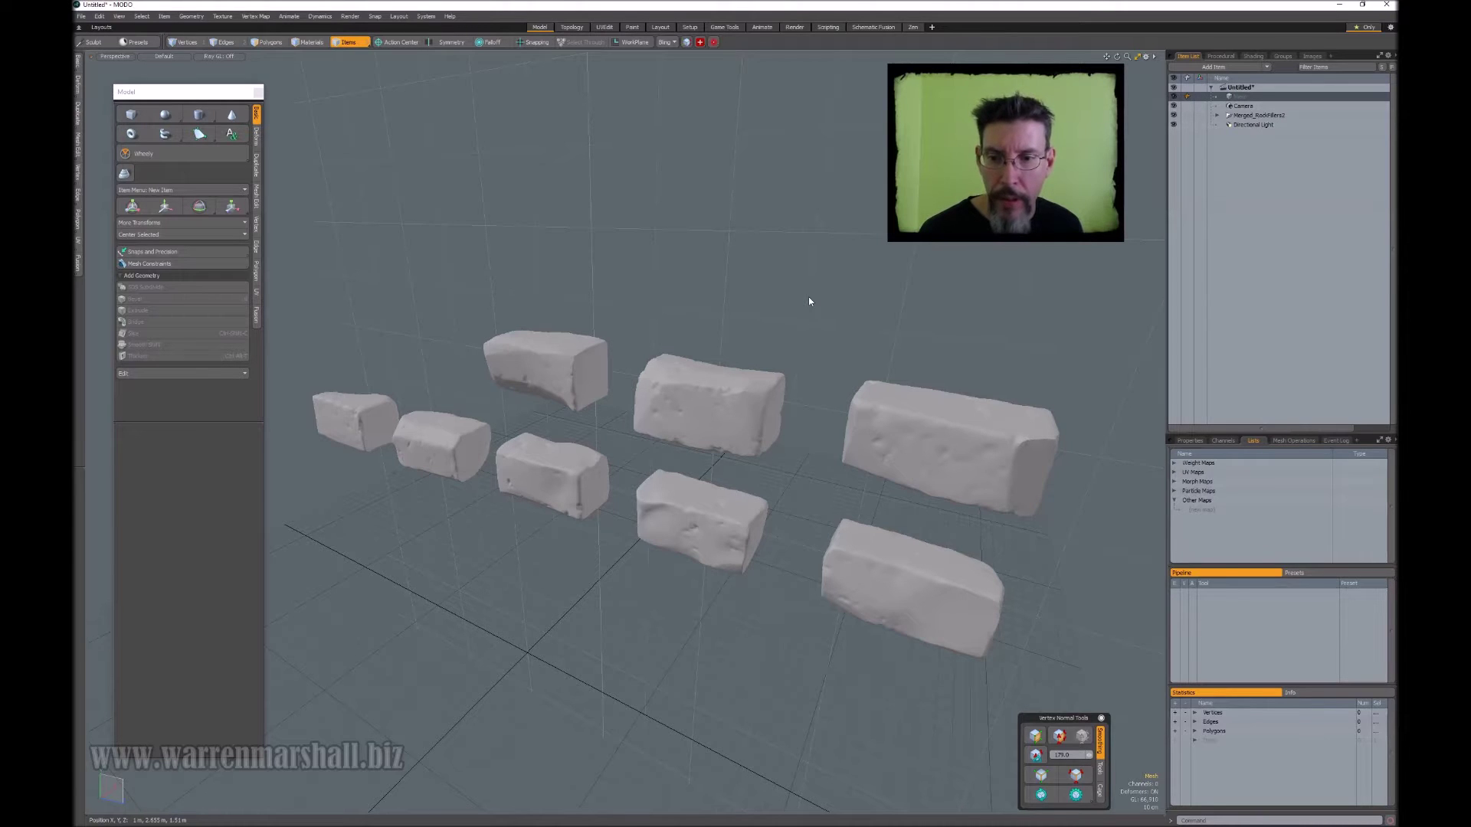
{"action": "left_click_drag", "start_coordinate": [809, 301], "coordinate": [741, 258], "text": "alt"}
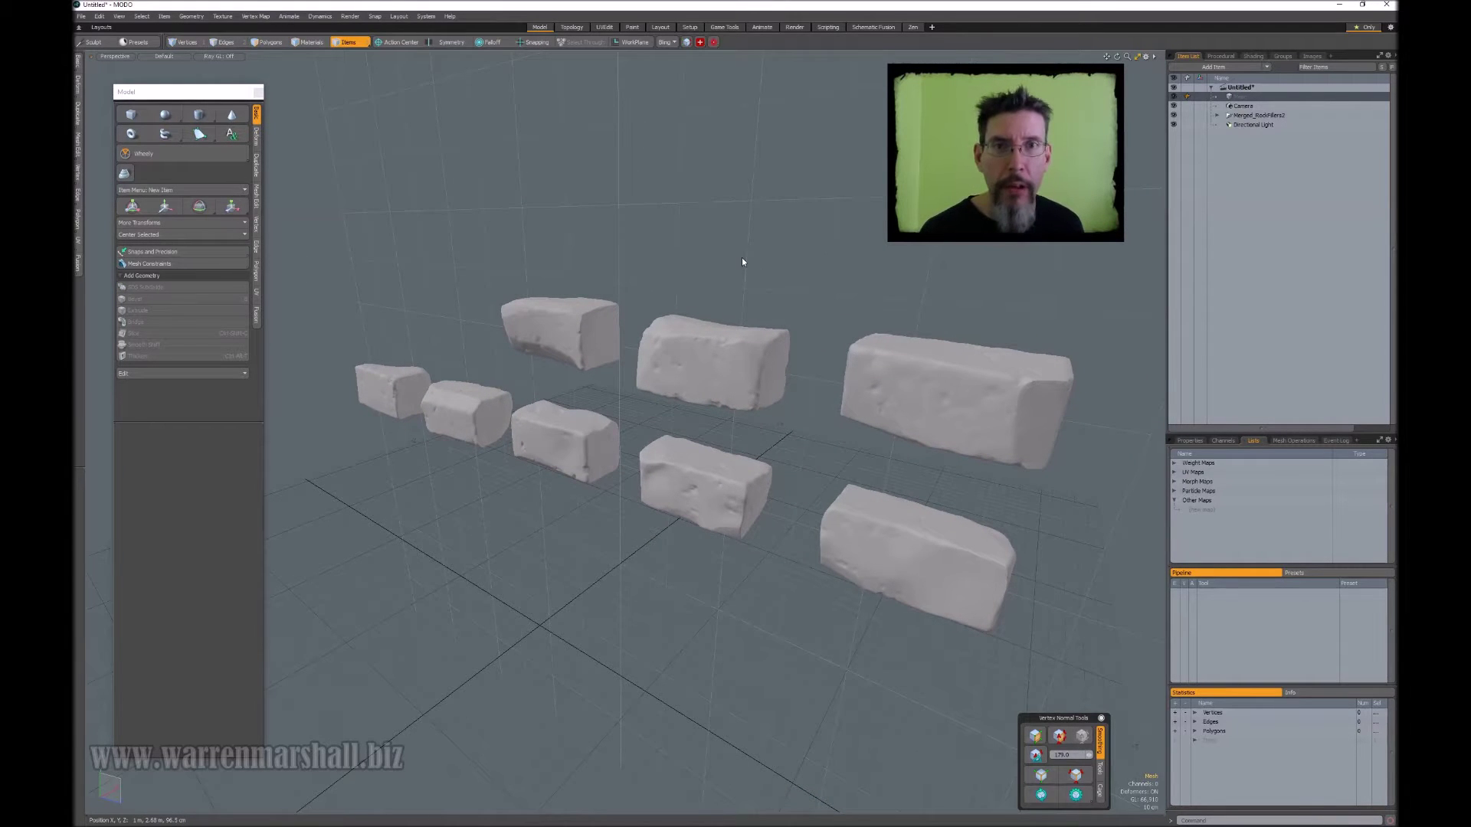
{"action": "left_click_drag", "start_coordinate": [742, 262], "coordinate": [713, 244], "text": "alt"}
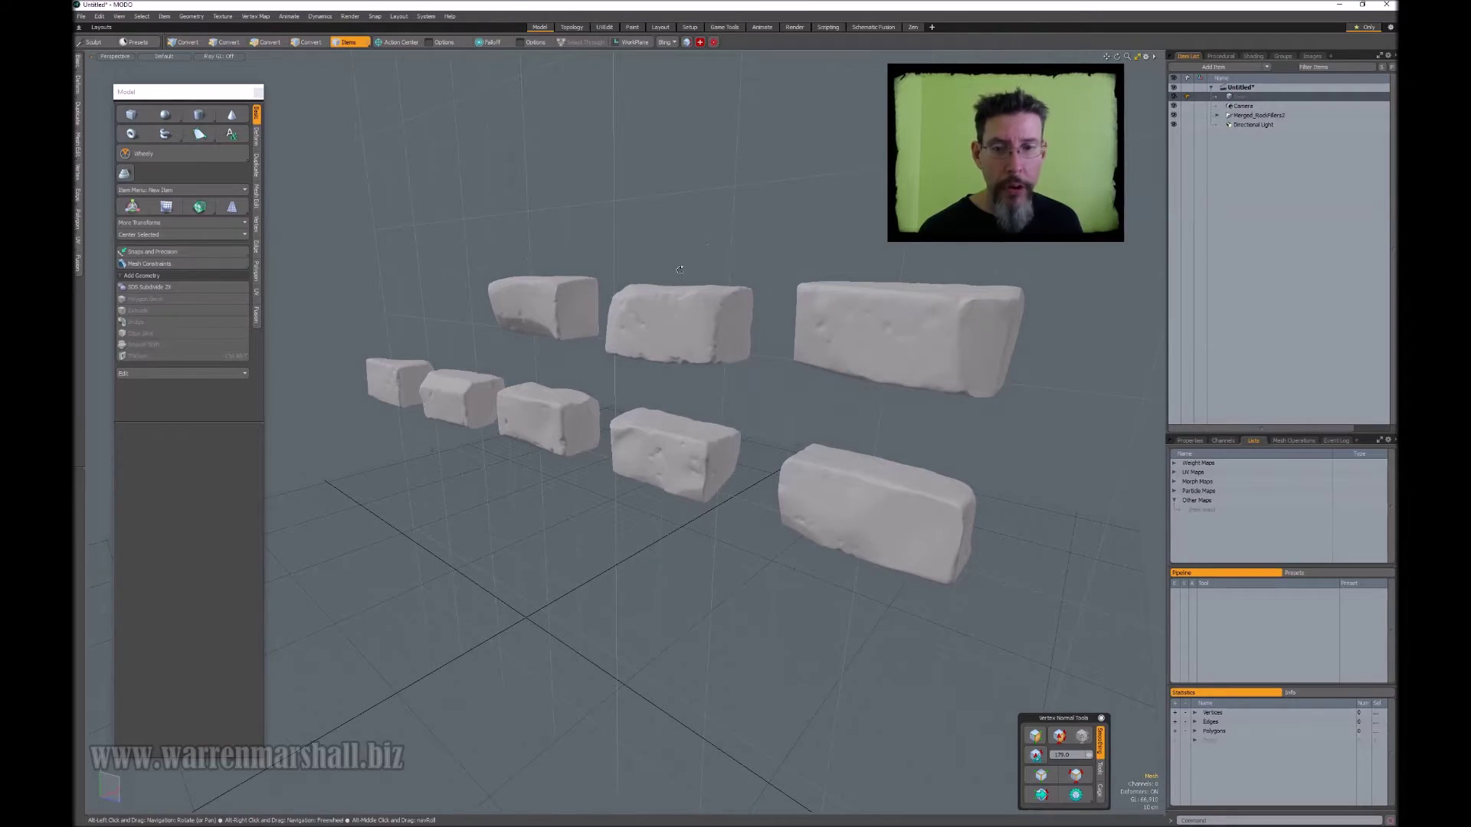
{"action": "left_click_drag", "start_coordinate": [690, 299], "coordinate": [698, 325], "text": "ctrl+alt"}
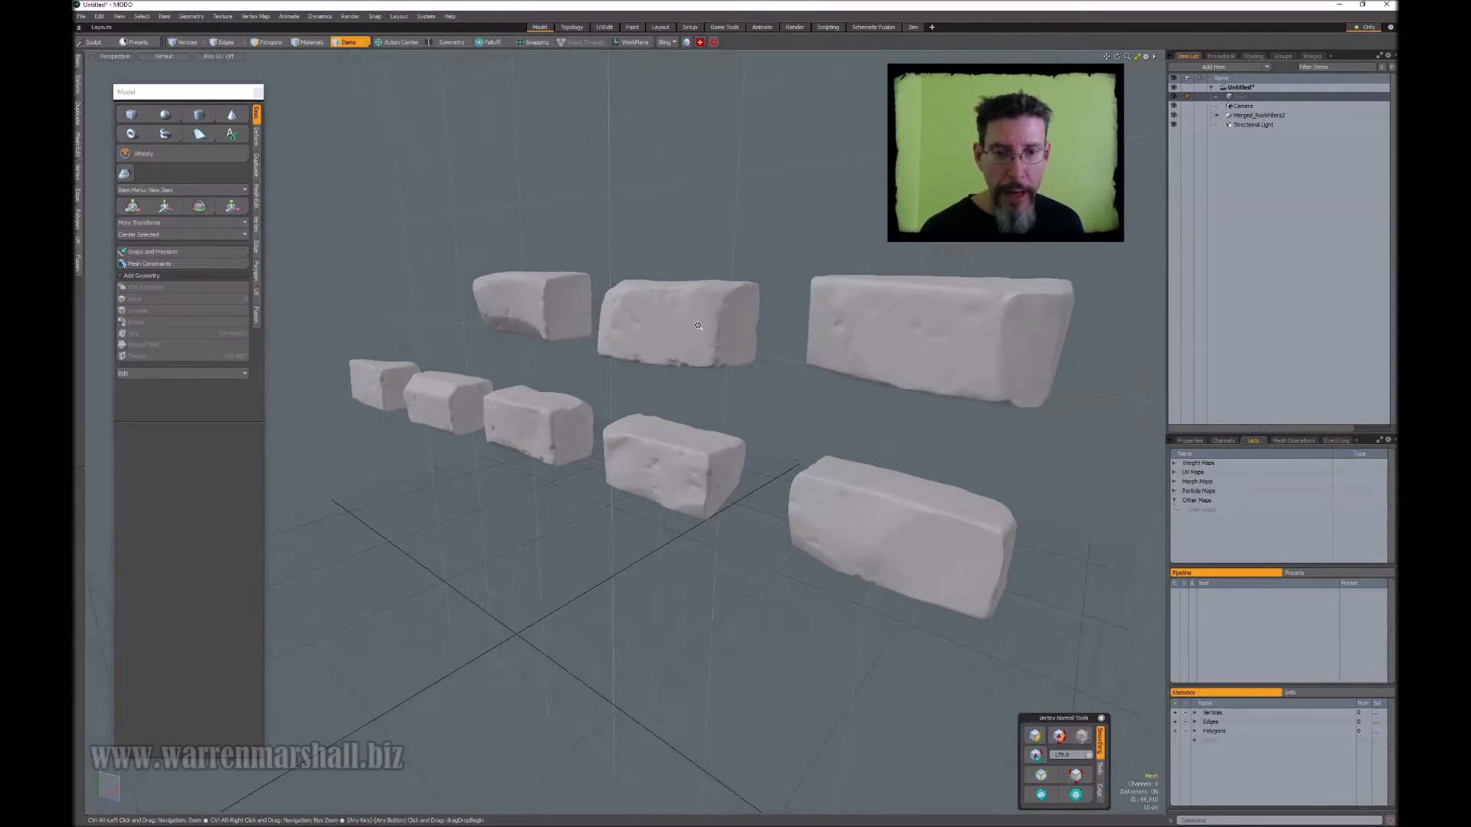
{"action": "left_click_drag", "start_coordinate": [720, 344], "coordinate": [838, 354], "text": "ctrl+alt"}
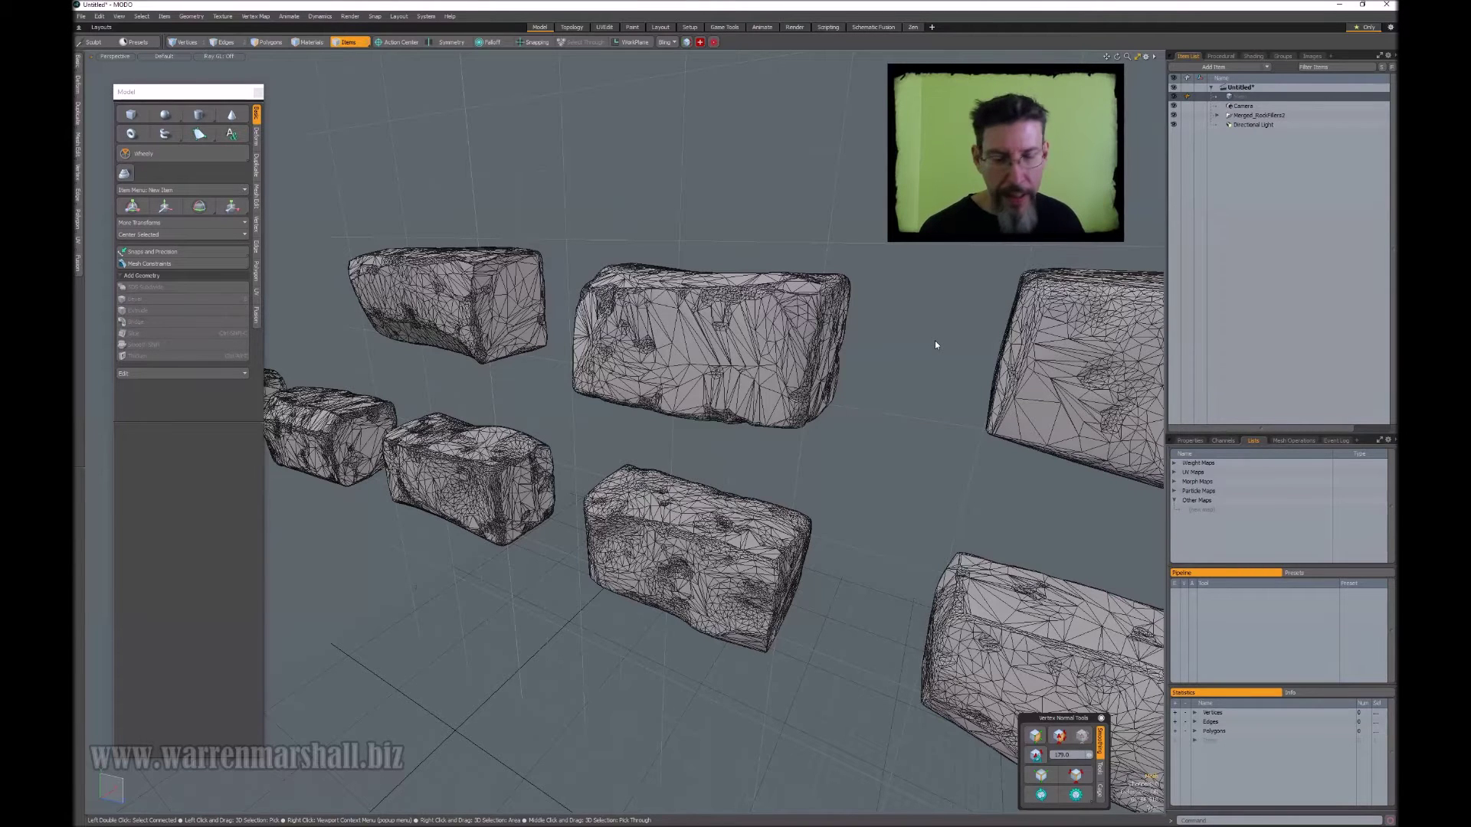
{"action": "key", "text": "F4"}
{"action": "scroll", "coordinate": [931, 342], "scroll_direction": "down", "scroll_amount": 5}
{"action": "left_click_drag", "start_coordinate": [932, 342], "coordinate": [836, 329], "text": "alt+shift"}
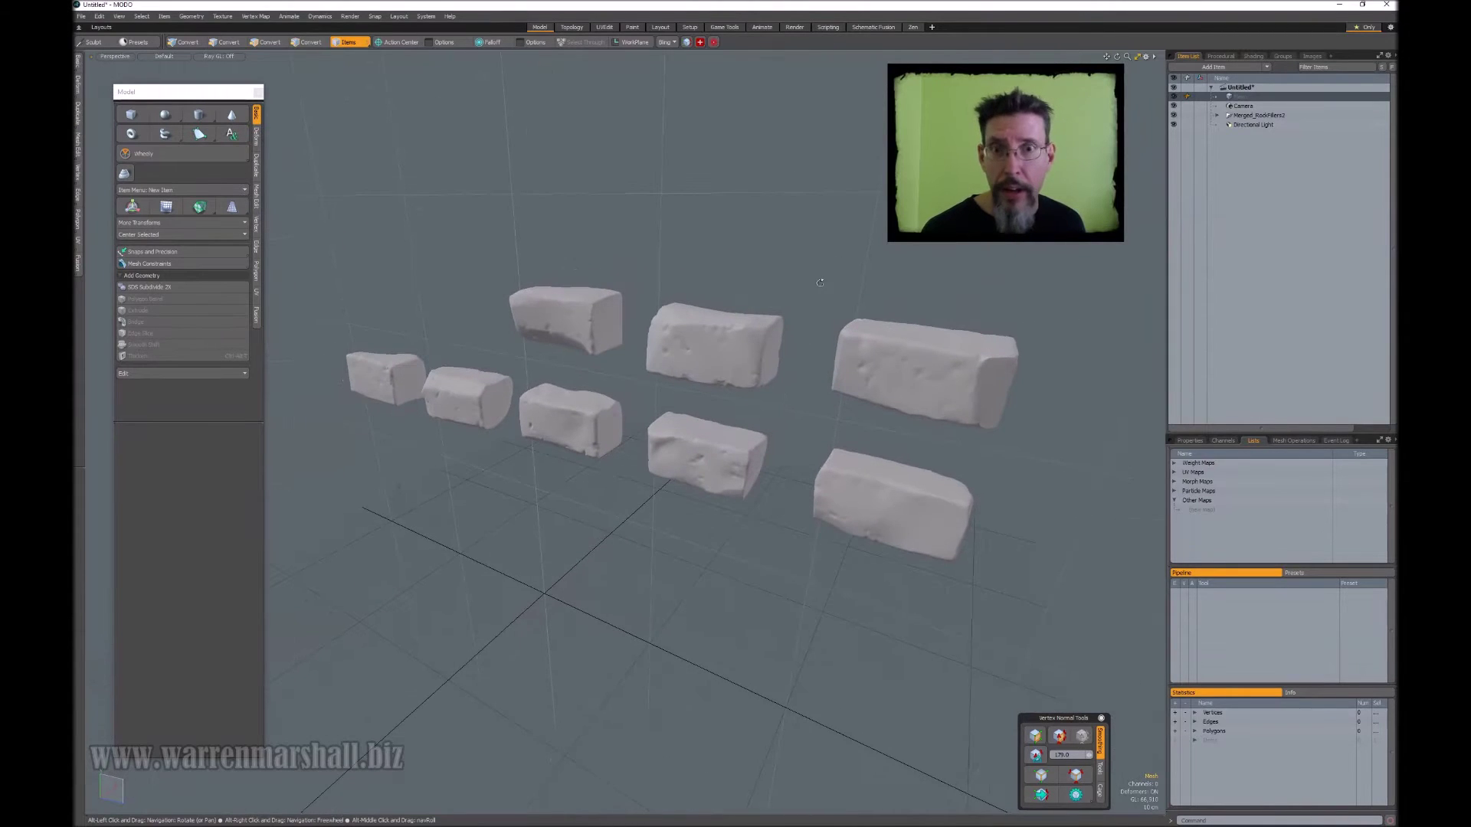
Apply the green_metallic matcap to the viewport shading of the bricks.
{"action": "left_click", "coordinate": [667, 44]}
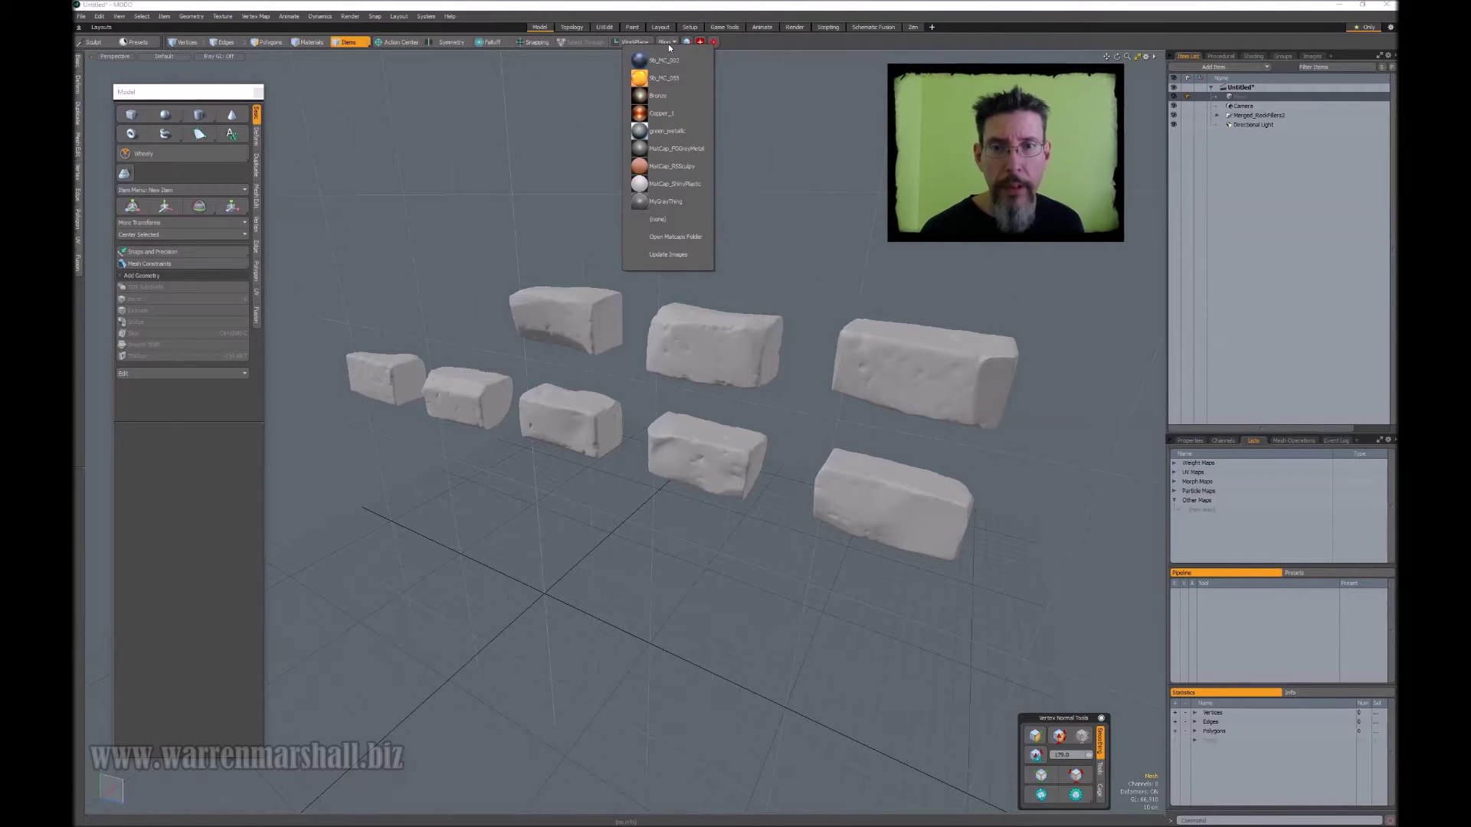
{"action": "left_click", "coordinate": [670, 127]}
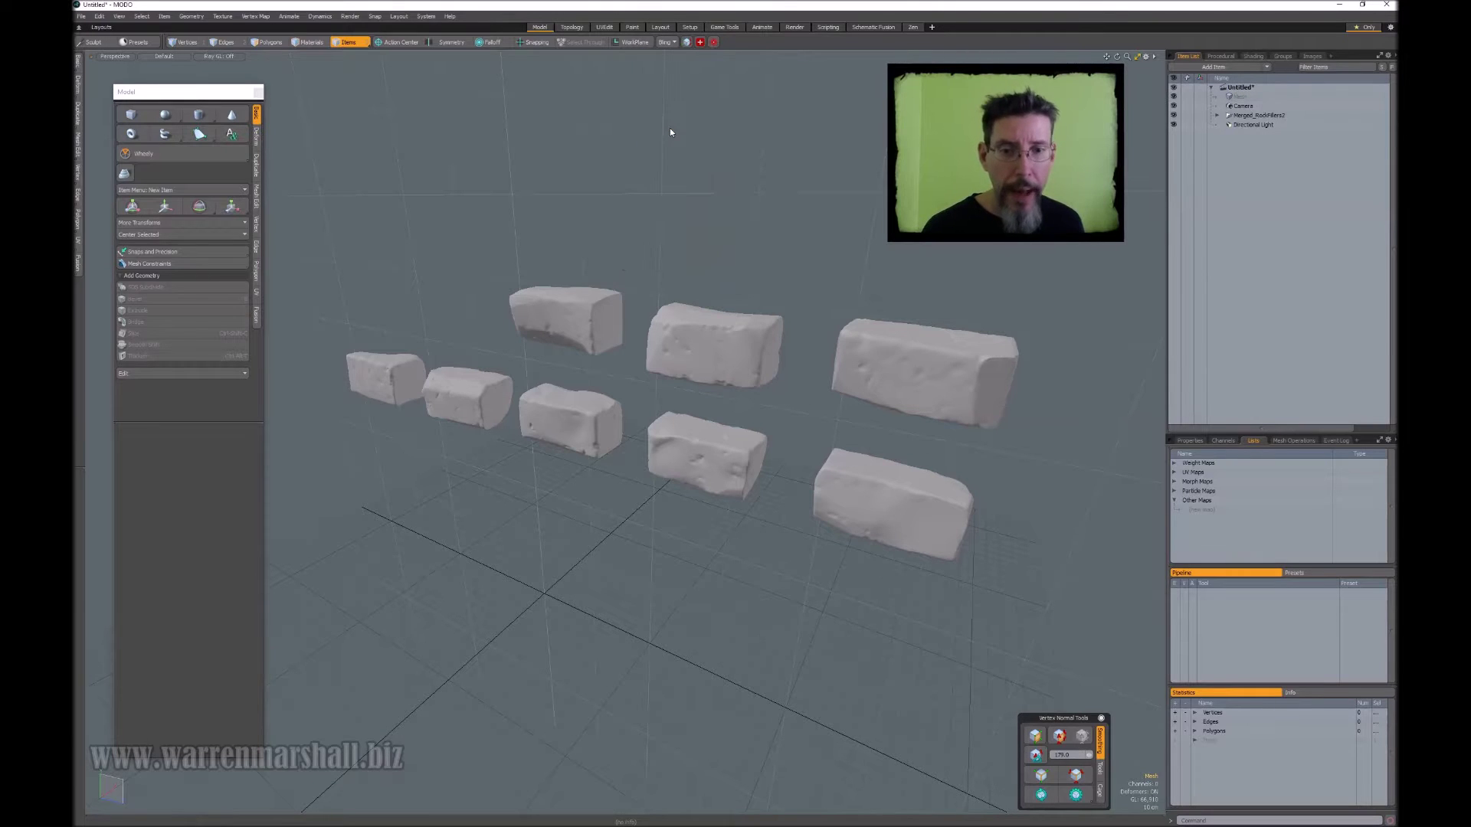
{"action": "mouse_move", "coordinate": [752, 217]}
{"action": "left_mouse_down", "text": "alt"}
{"action": "mouse_move", "coordinate": [816, 252]}
{"action": "mouse_move", "coordinate": [854, 232]}
{"action": "mouse_move", "coordinate": [889, 274]}
{"action": "left_mouse_up", "text": "alt"}
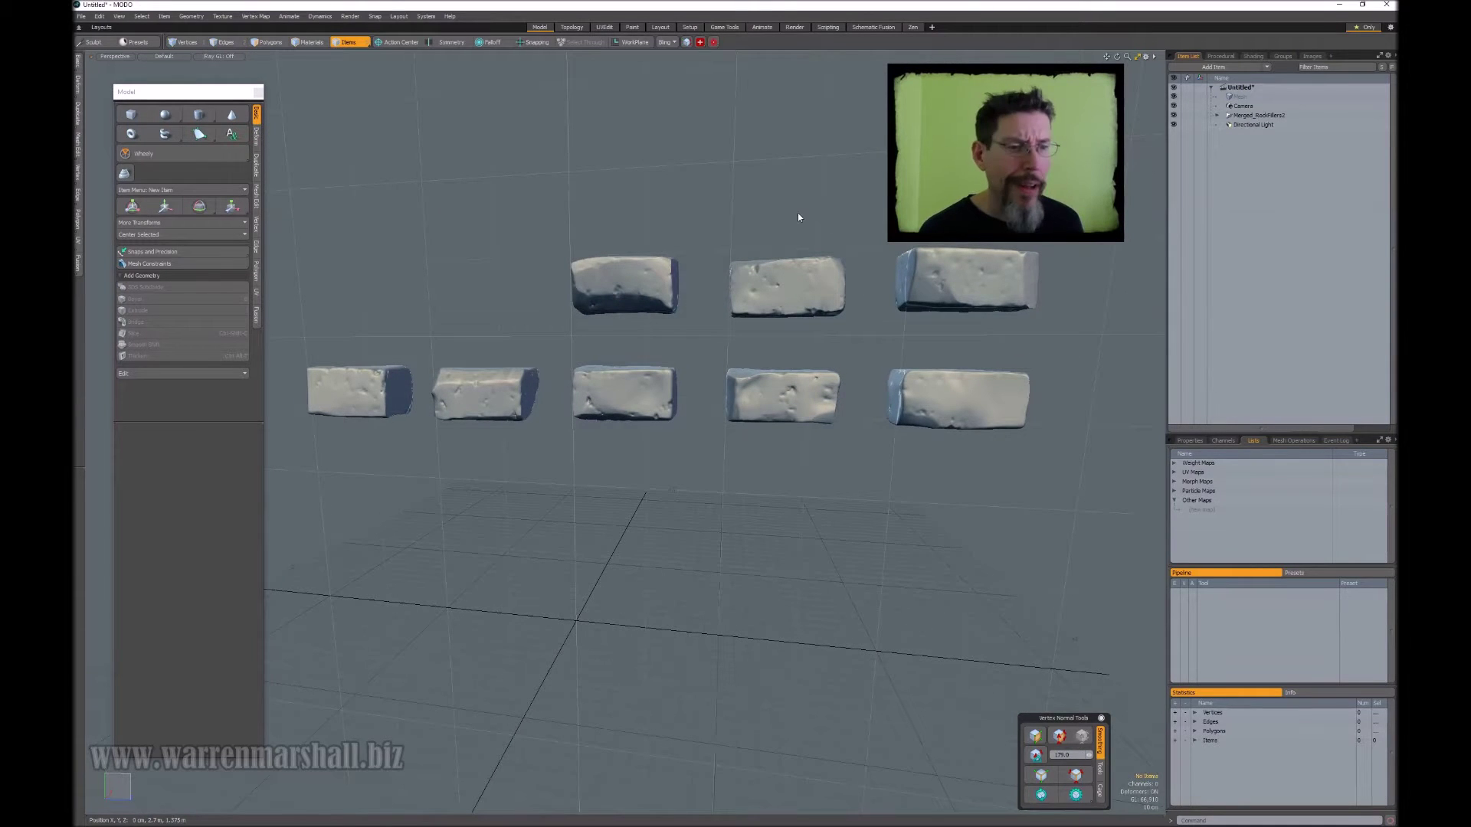
Move the brick mesh out of the Merged_RockFillers2 group to the scene root, and delete the leftover group and the empty mesh item.
{"action": "left_click", "coordinate": [1174, 472]}
{"action": "key", "text": "3"}
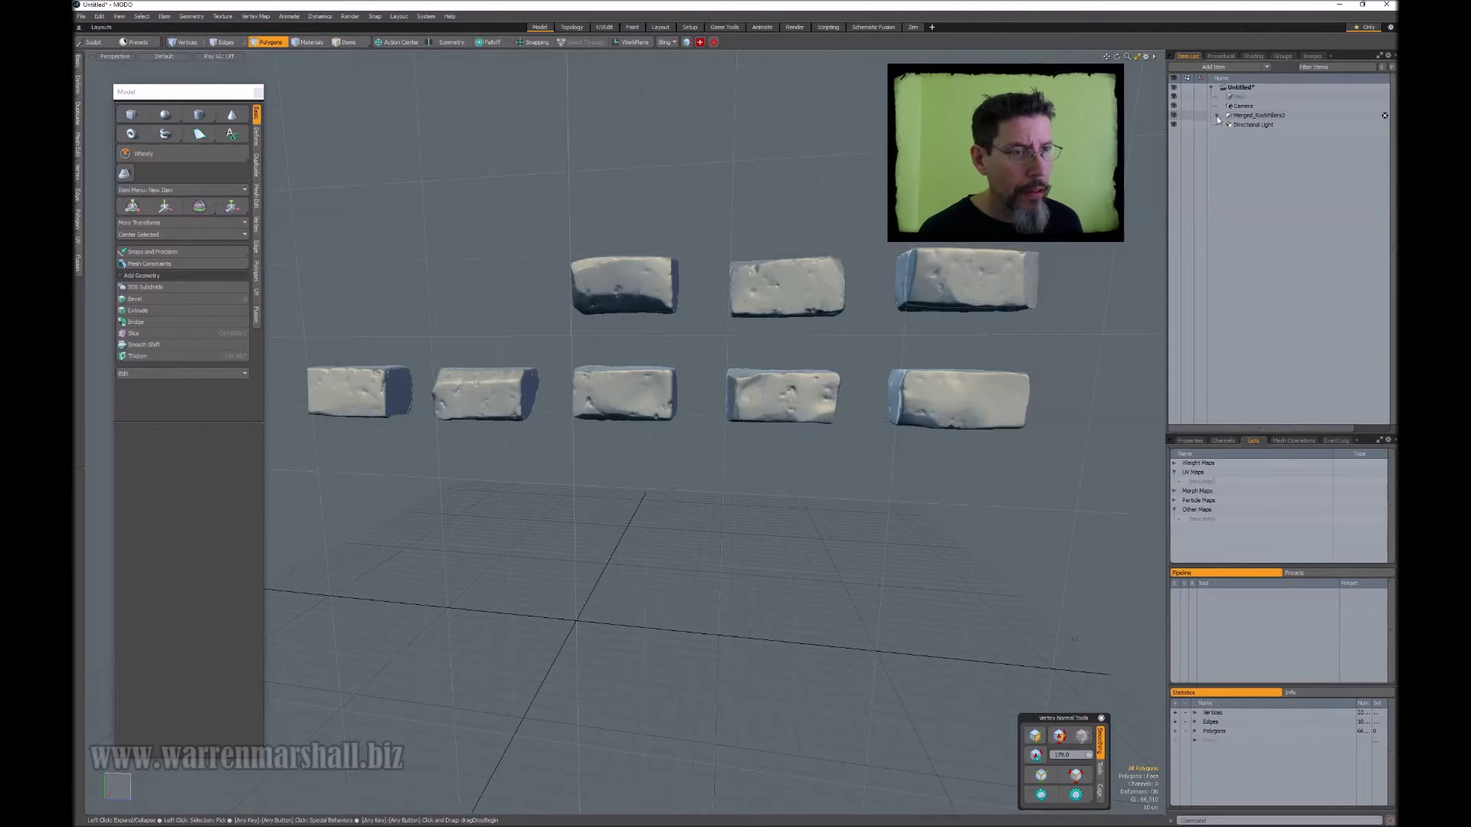
{"action": "left_click", "coordinate": [1217, 116]}
{"action": "left_click_drag", "start_coordinate": [1254, 125], "coordinate": [1257, 89]}
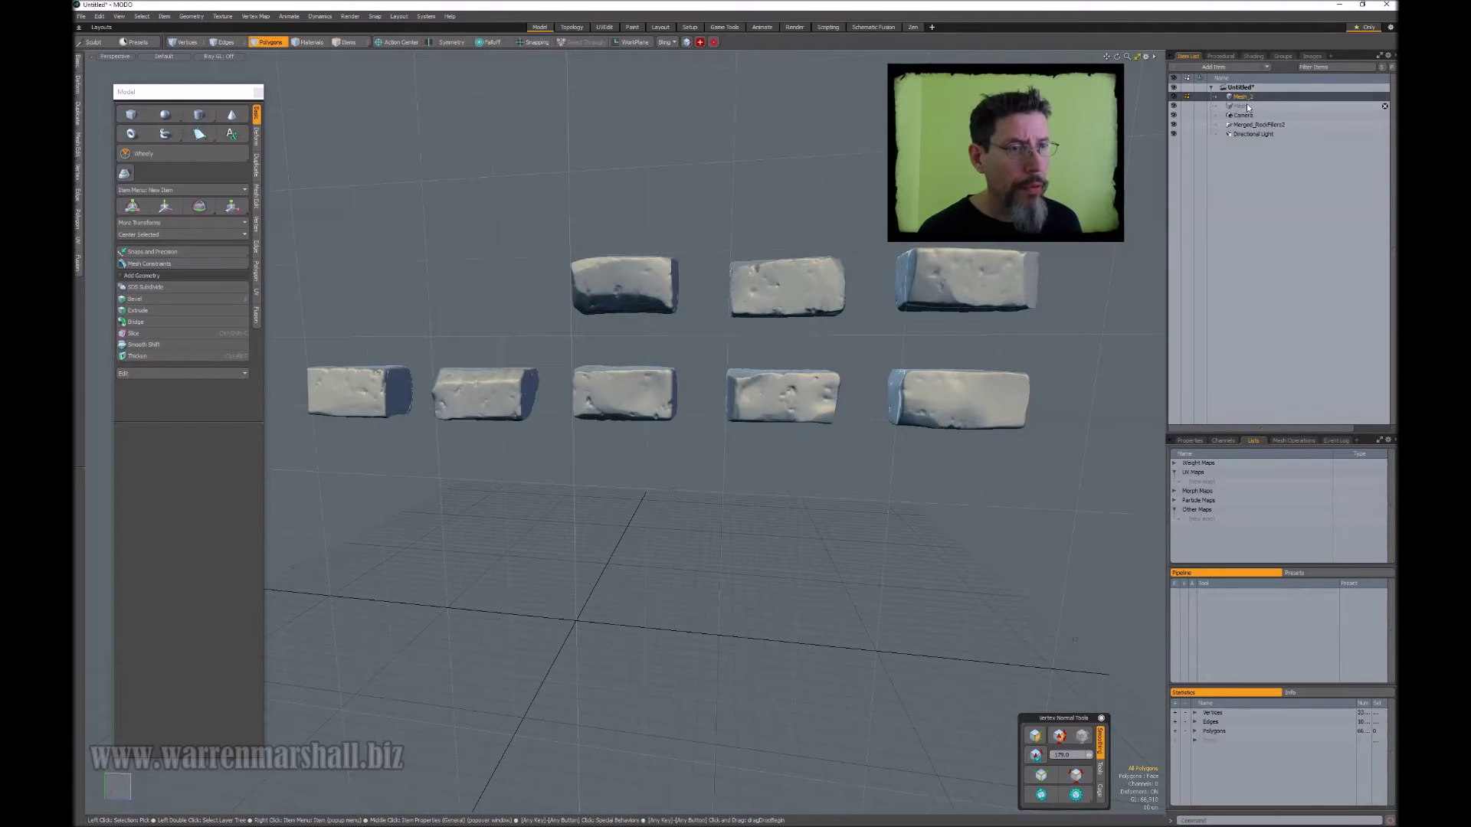
{"action": "left_click", "coordinate": [1254, 124]}
{"action": "key", "text": "Delete"}
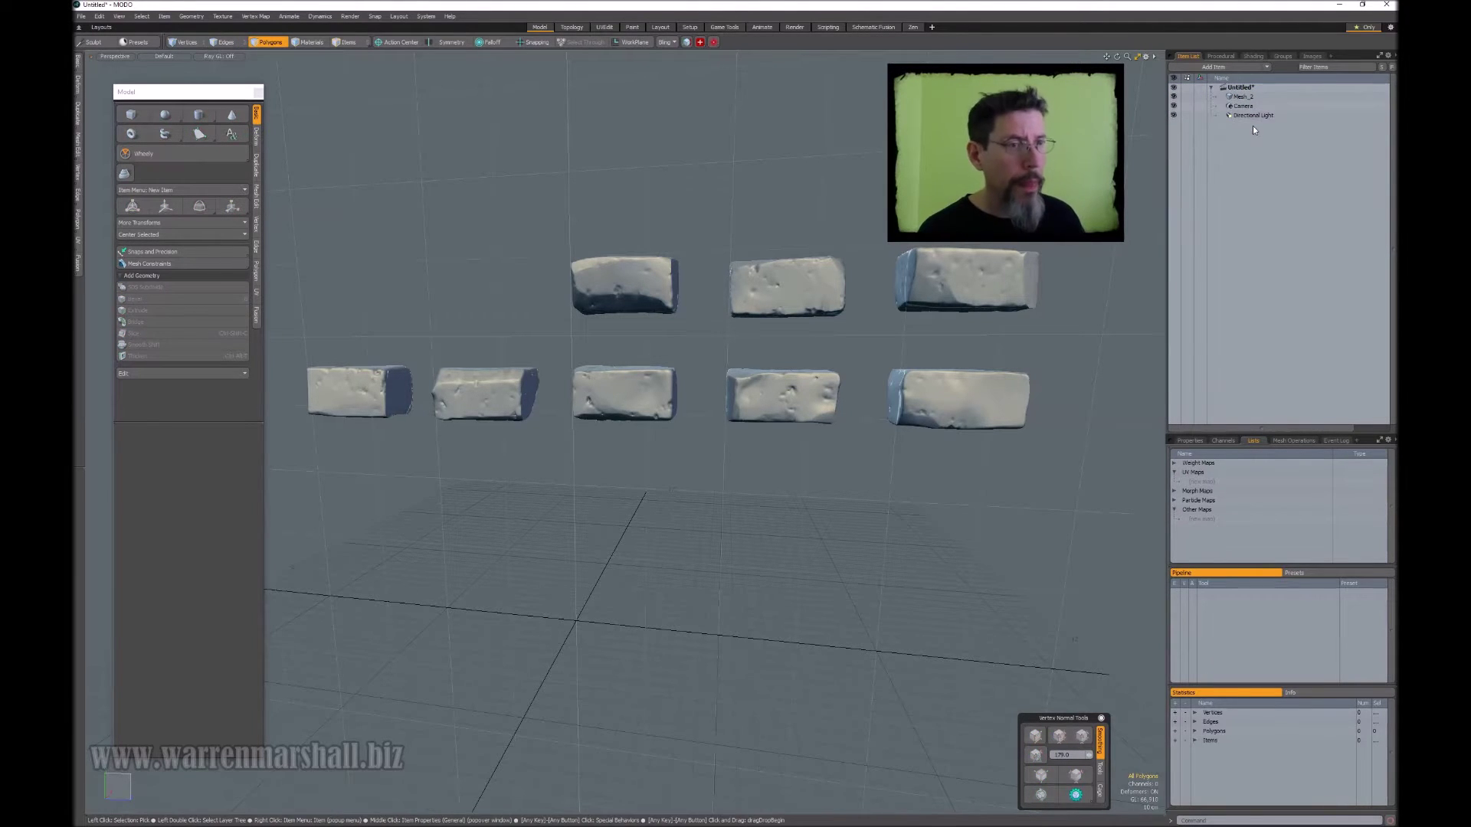
Generate vertex normals and hard edges for the brick mesh with the Vertex Normal Tools, and check the shading from several angles.
{"action": "left_click", "coordinate": [1243, 96]}
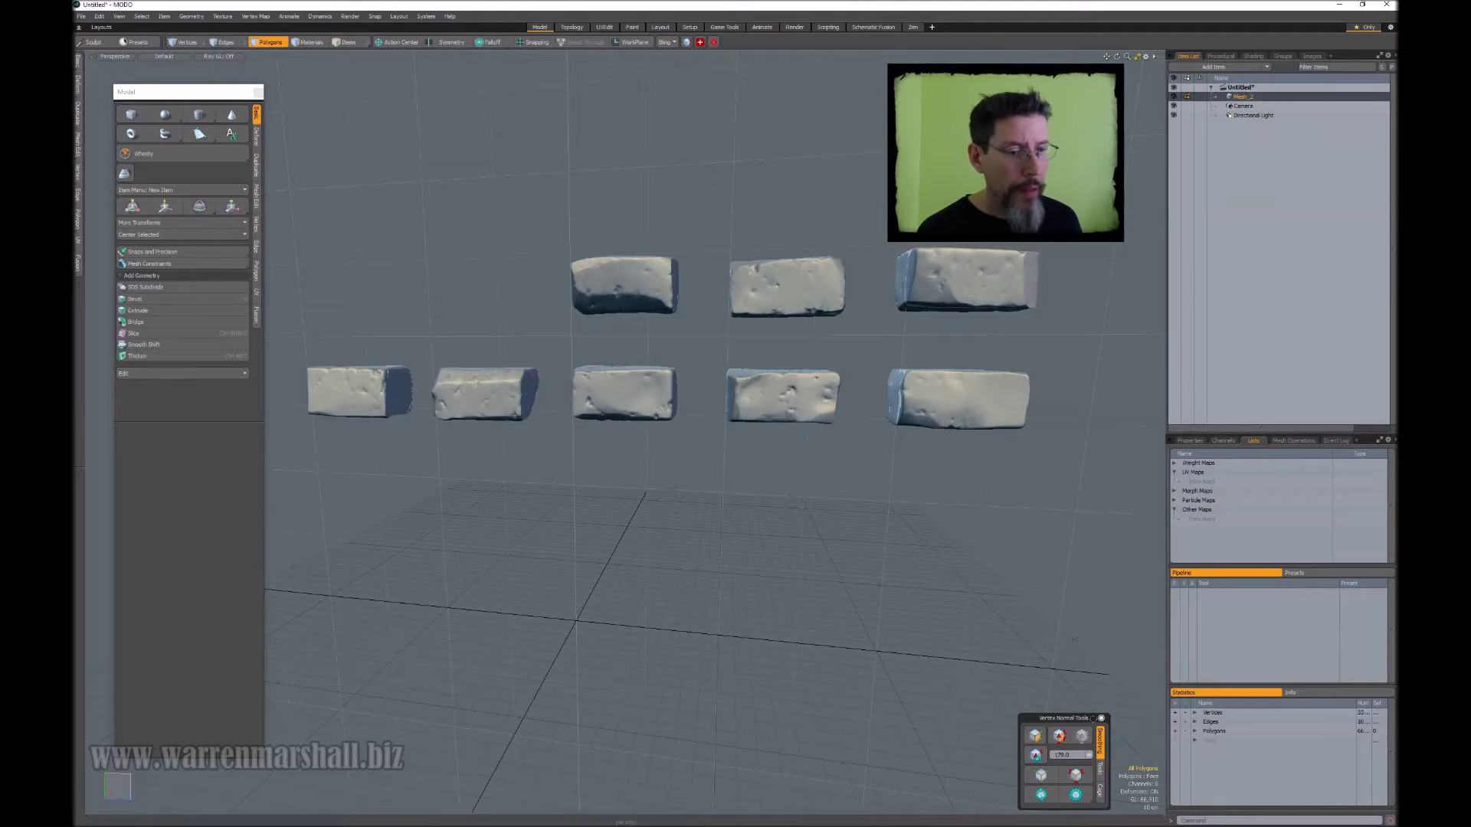
{"action": "left_click", "coordinate": [1035, 756]}
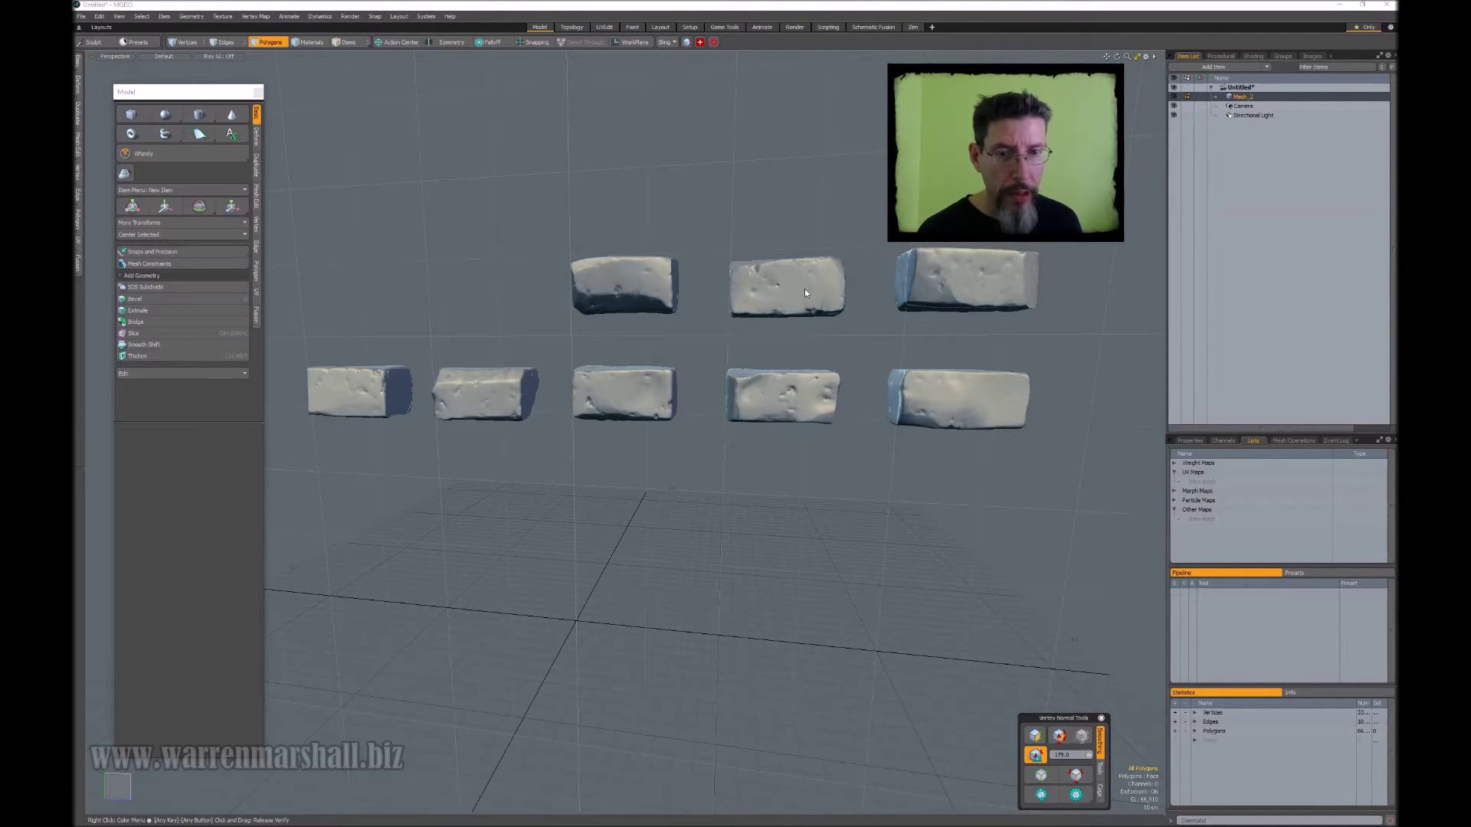
{"action": "left_click_drag", "start_coordinate": [805, 294], "coordinate": [717, 366], "text": "alt"}
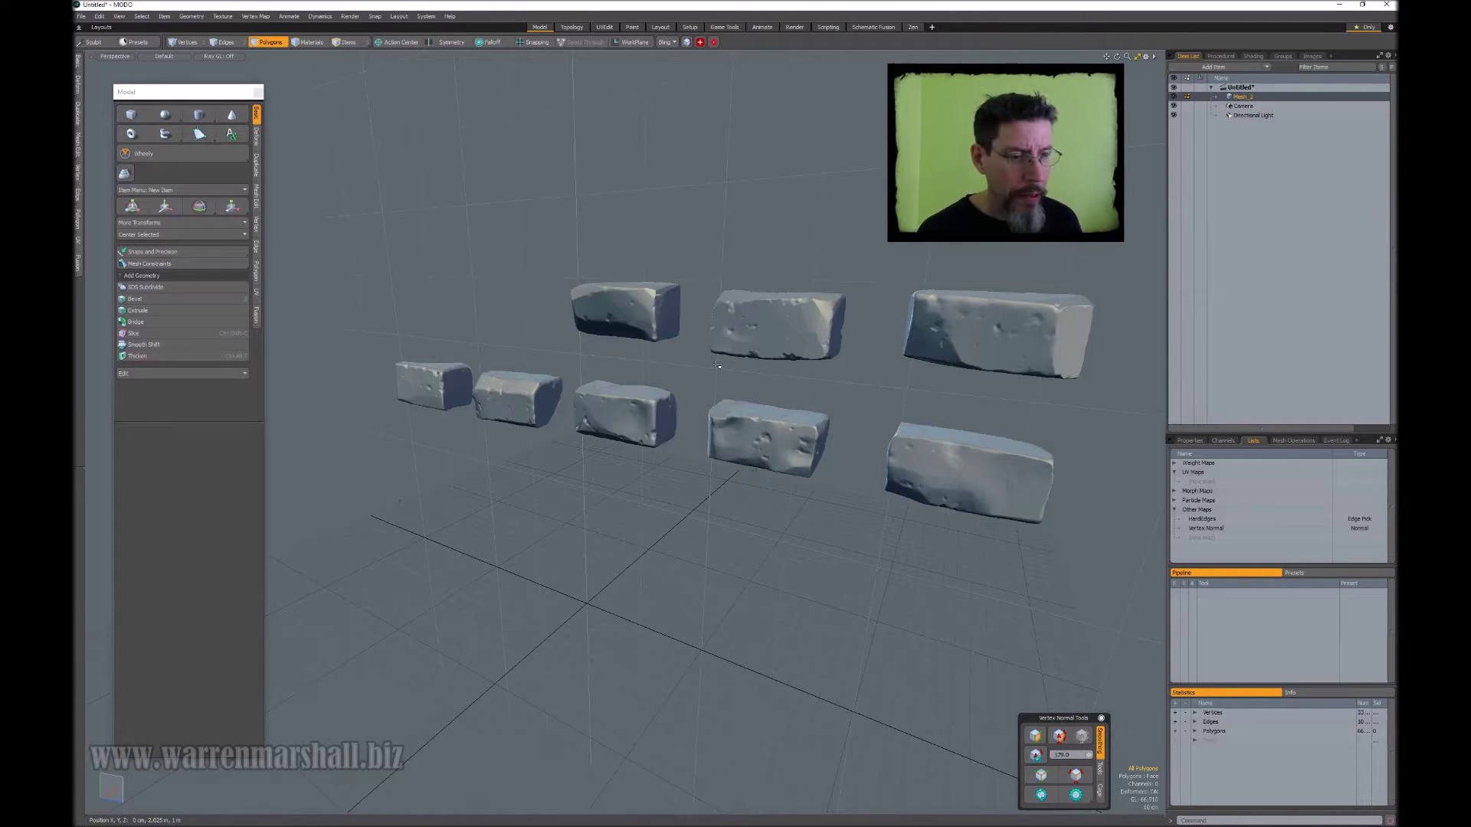
{"action": "left_click_drag", "start_coordinate": [717, 366], "coordinate": [747, 383], "text": "alt"}
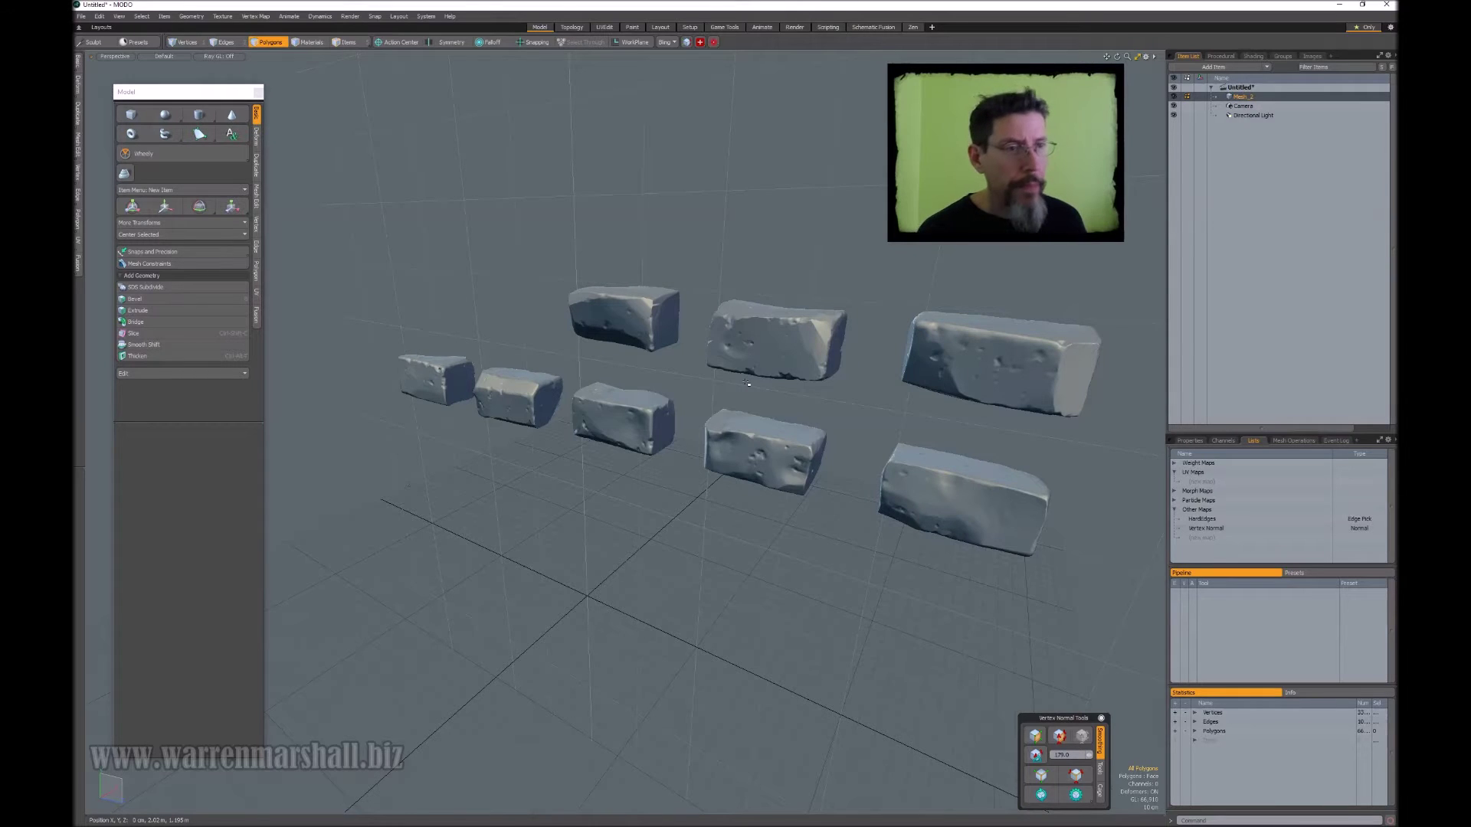
{"action": "left_click_drag", "start_coordinate": [747, 383], "coordinate": [845, 322], "text": "alt"}
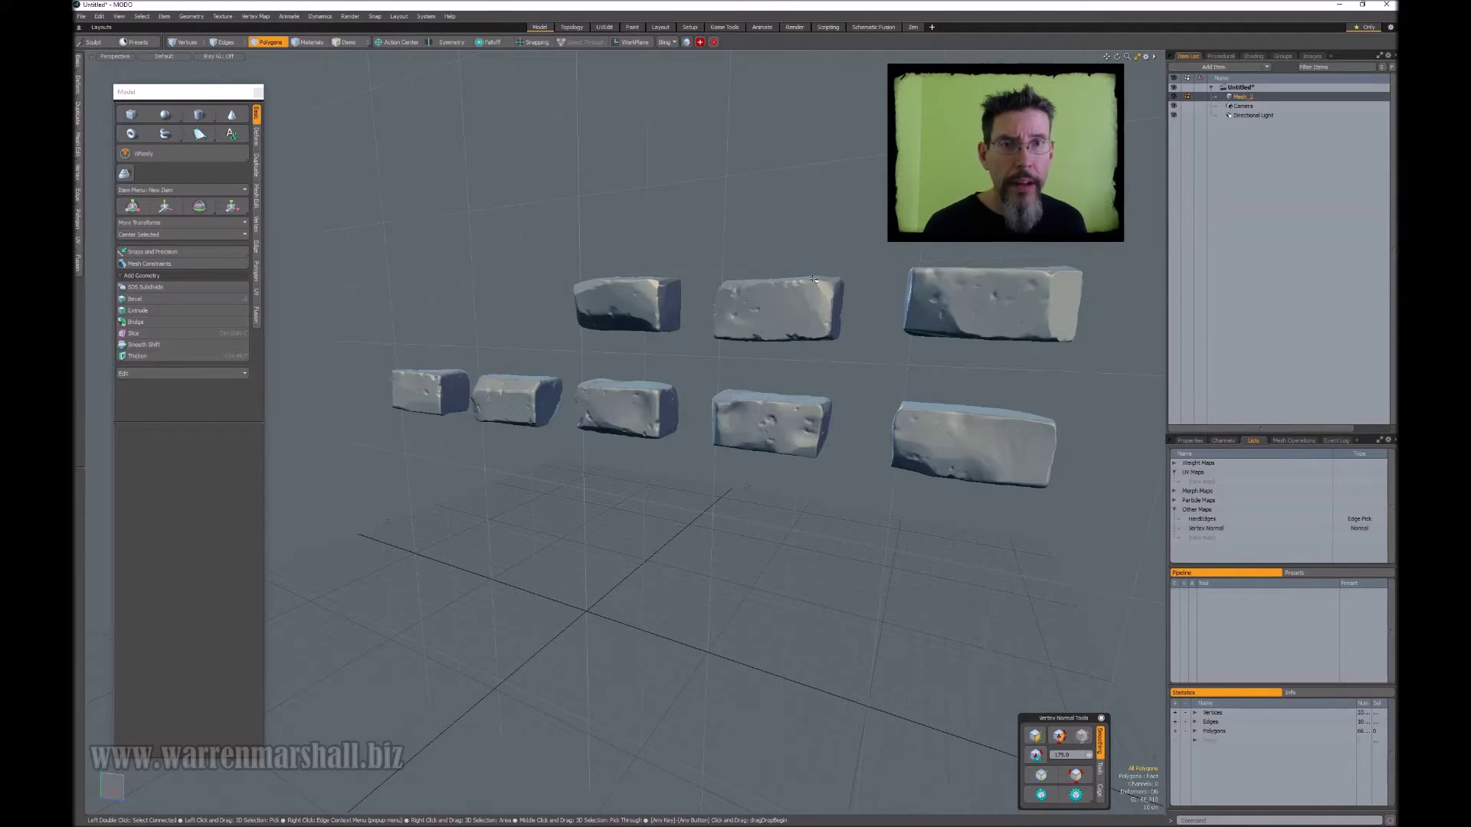
{"action": "left_click_drag", "start_coordinate": [814, 281], "coordinate": [717, 293], "text": "alt"}
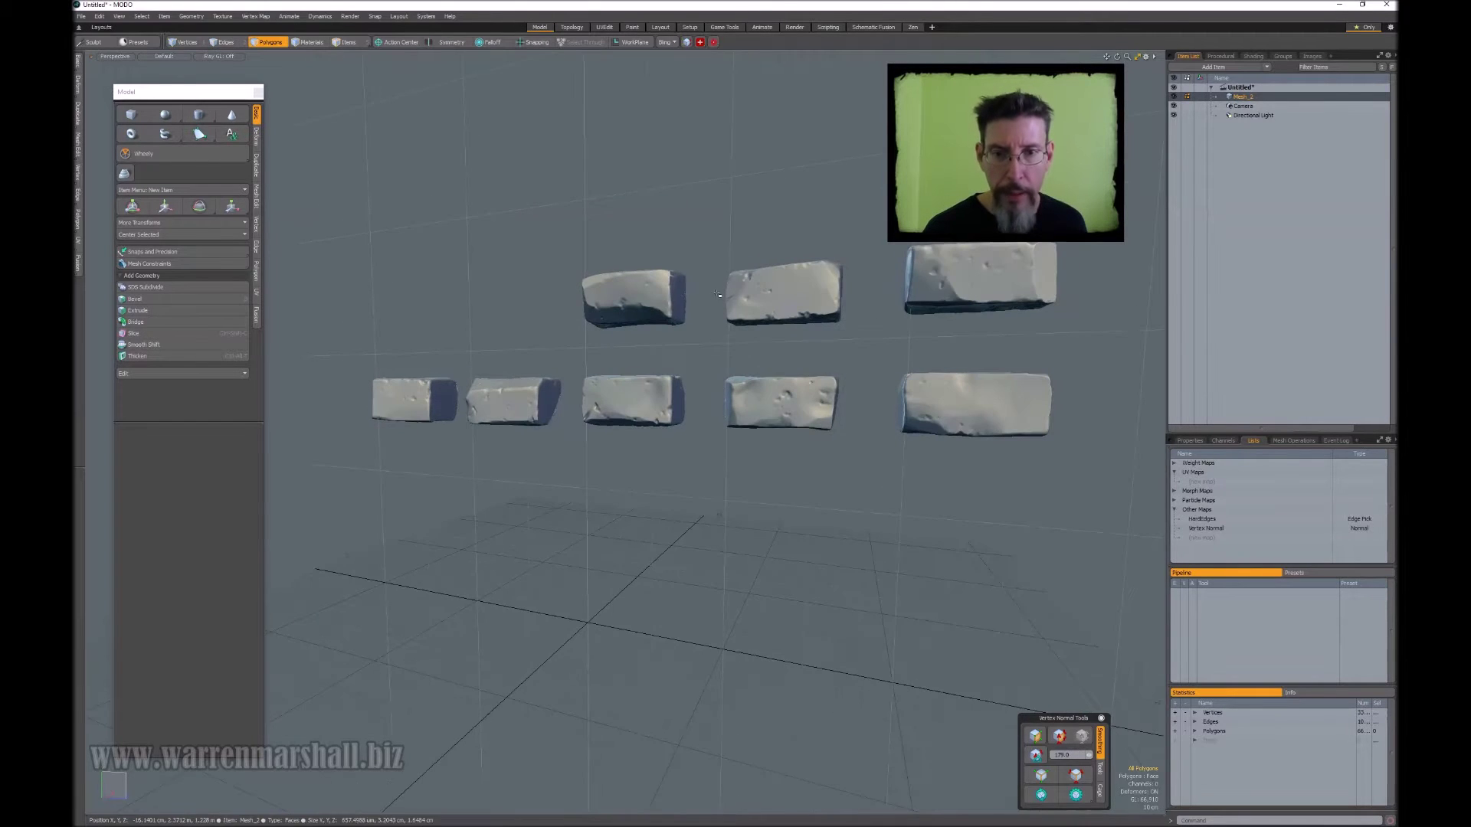
Select the whole leftmost brick of the upper row in polygon mode and open Absolute Scaling for it.
{"action": "left_click", "coordinate": [667, 298]}
{"action": "left_click_drag", "start_coordinate": [666, 299], "coordinate": [701, 269], "text": "alt"}
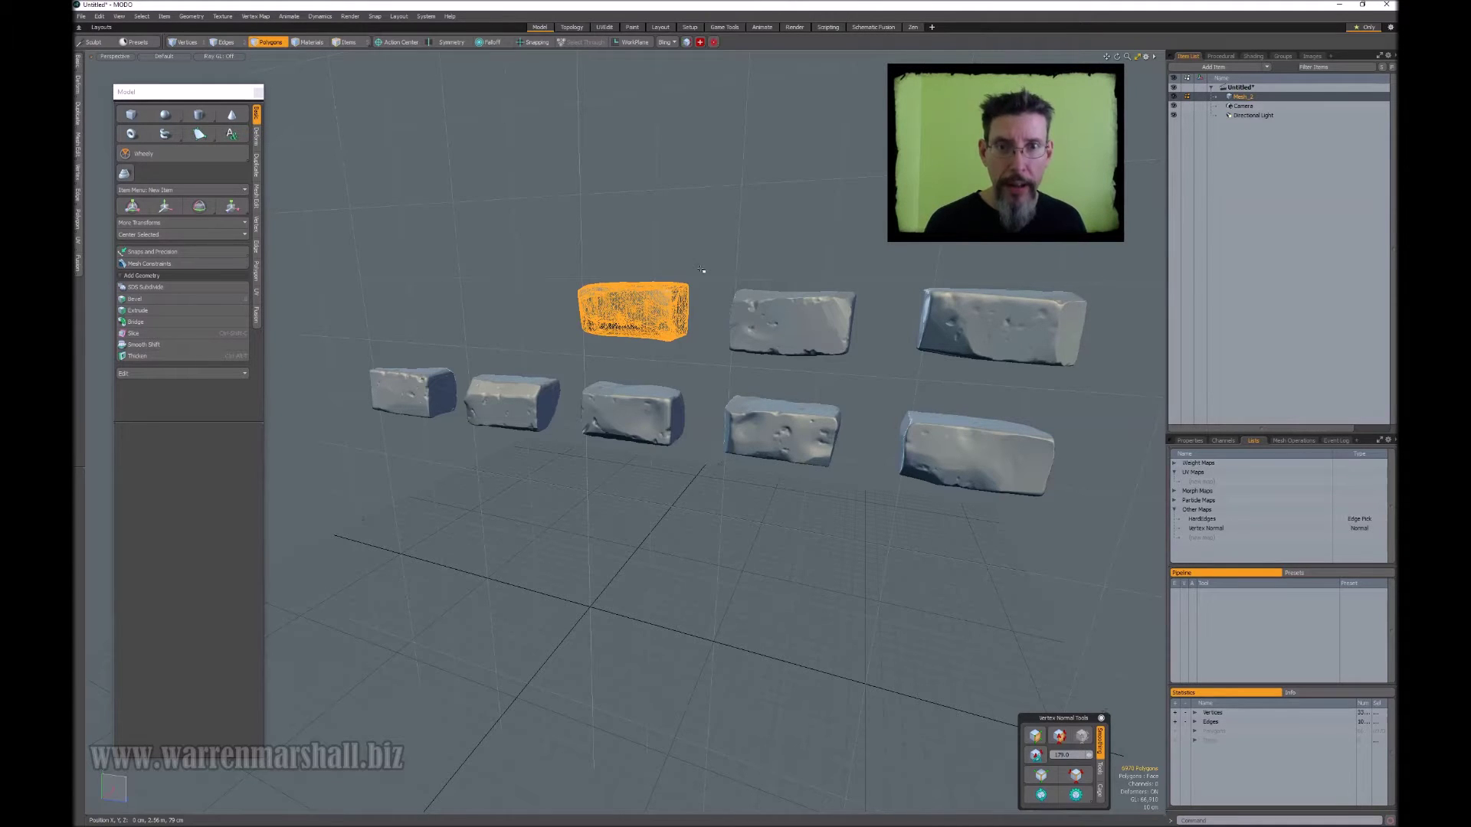
{"action": "left_click", "coordinate": [642, 309]}
{"action": "double_click", "coordinate": [642, 309]}
{"action": "key", "text": "ctrl+space"}
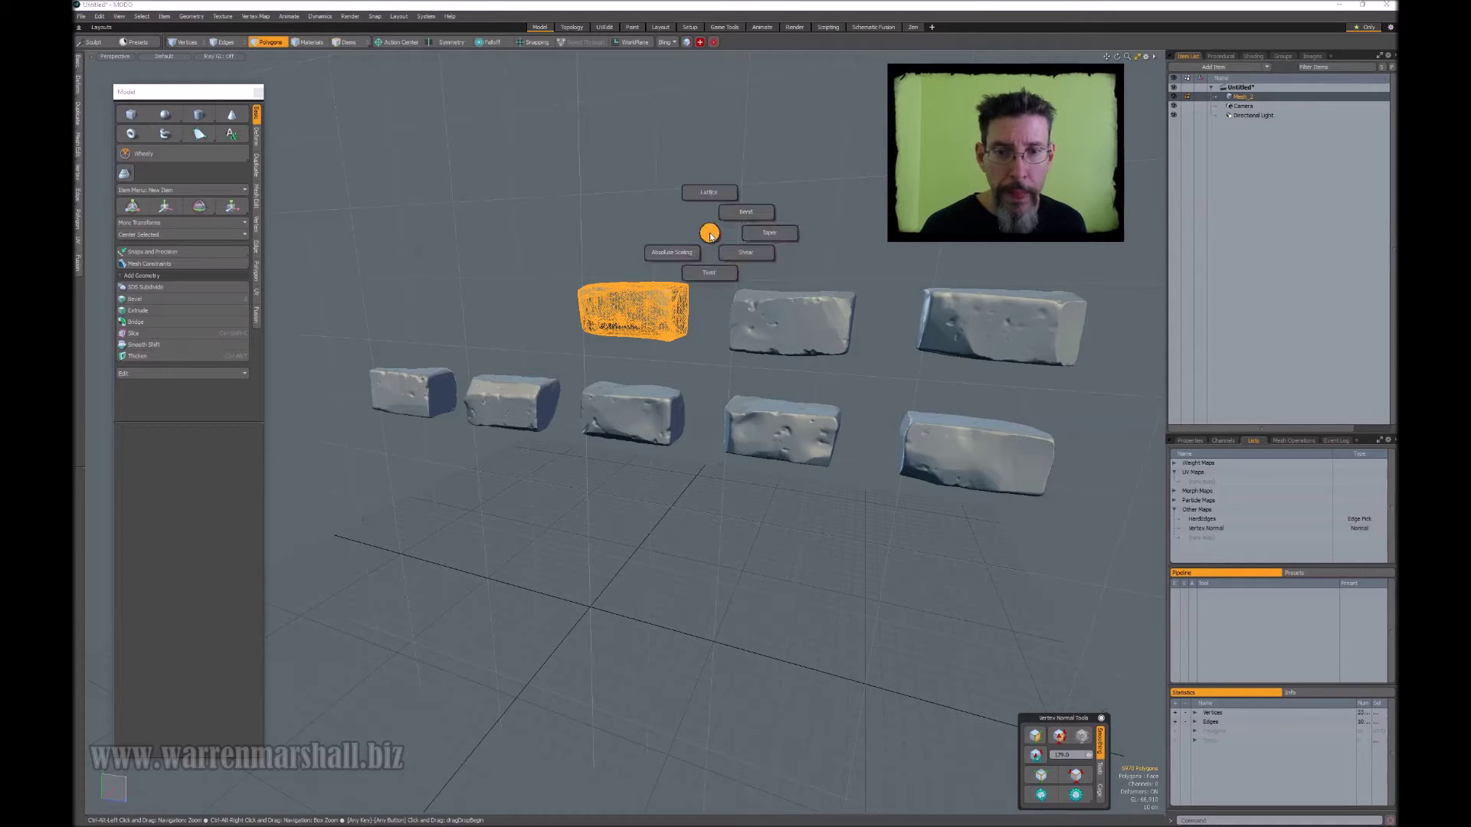
{"action": "left_click", "coordinate": [664, 255]}
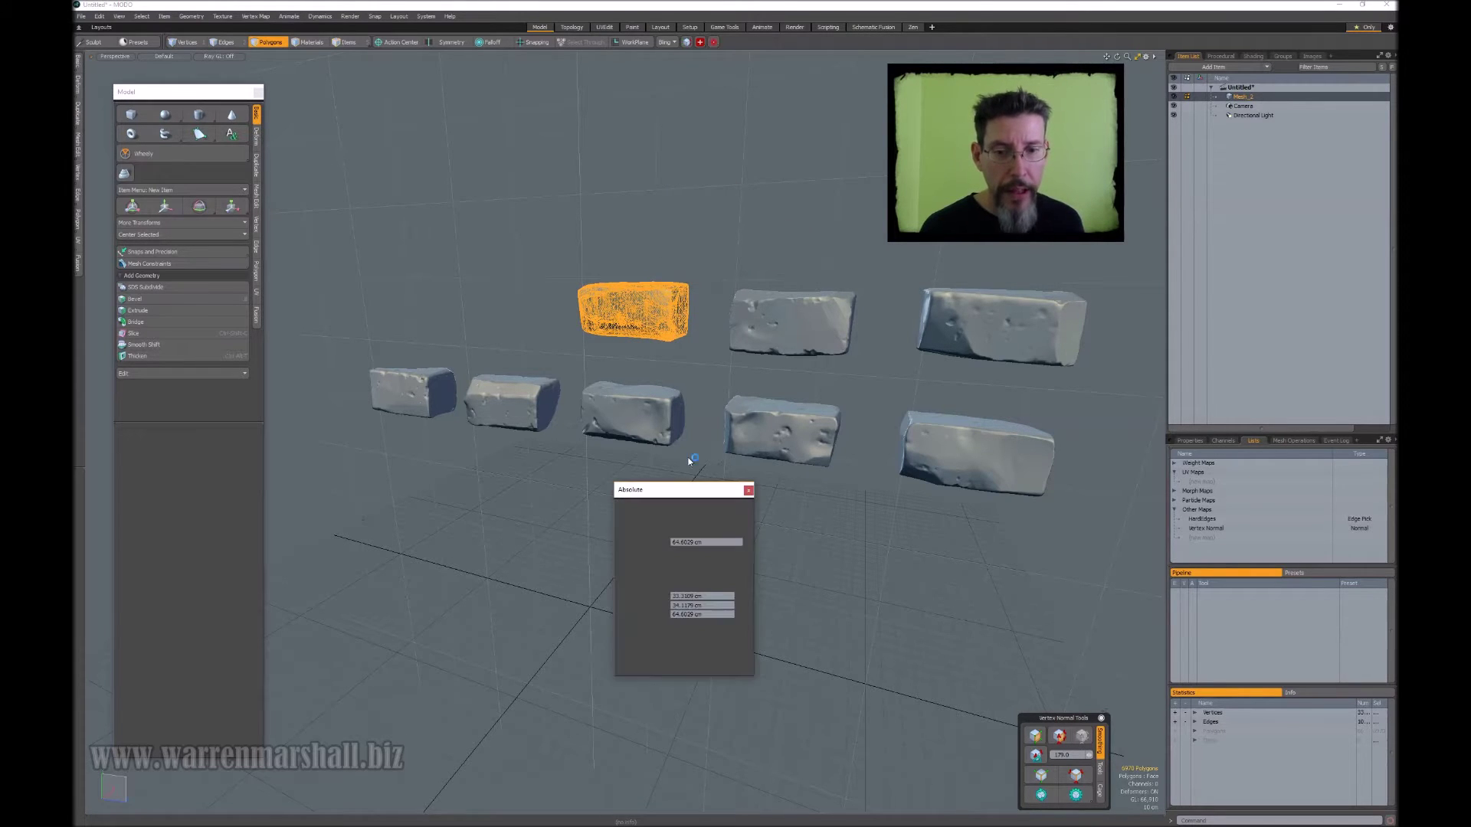
{"action": "left_click_drag", "start_coordinate": [689, 490], "coordinate": [879, 315]}
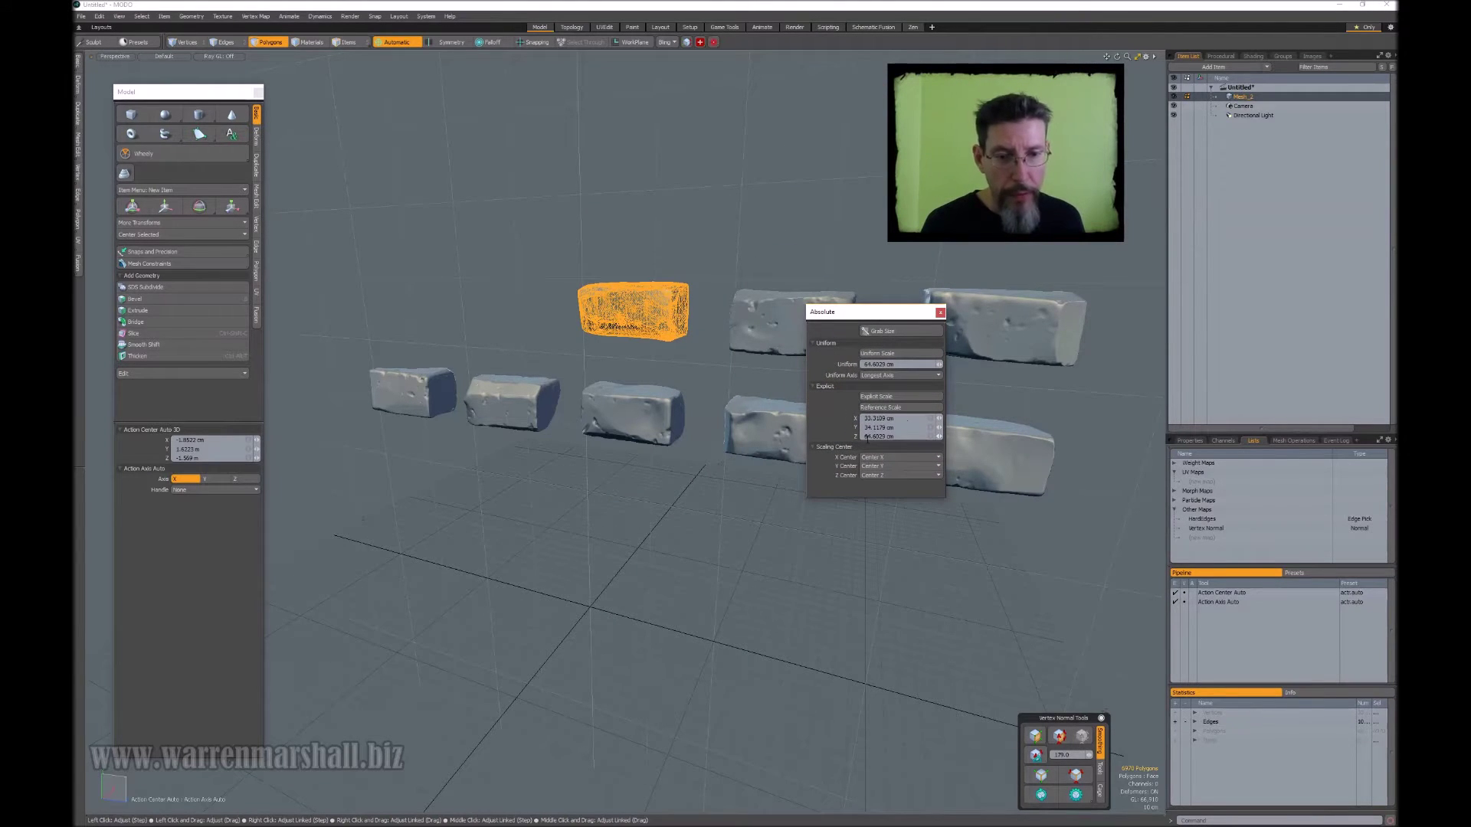
Scale the selected brick explicitly to 30 cm in X, 30 cm in Y and 60 cm in Z.
{"action": "left_click", "coordinate": [905, 419]}
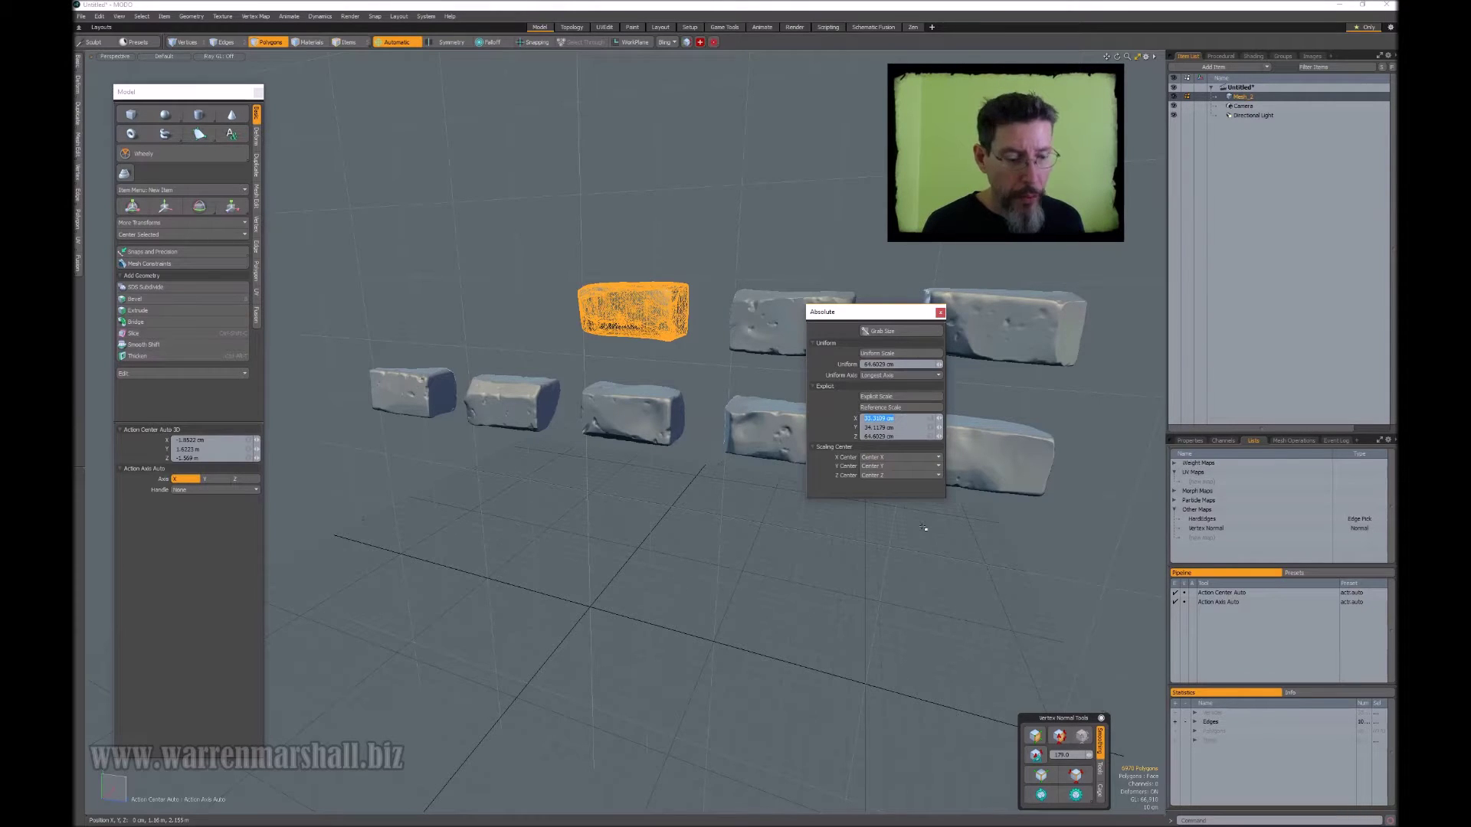
{"action": "type", "text": "30"}
{"action": "key", "text": "Tab"}
{"action": "type", "text": "30"}
{"action": "key", "text": "Tab"}
{"action": "type", "text": "60"}
{"action": "key", "text": "Return"}
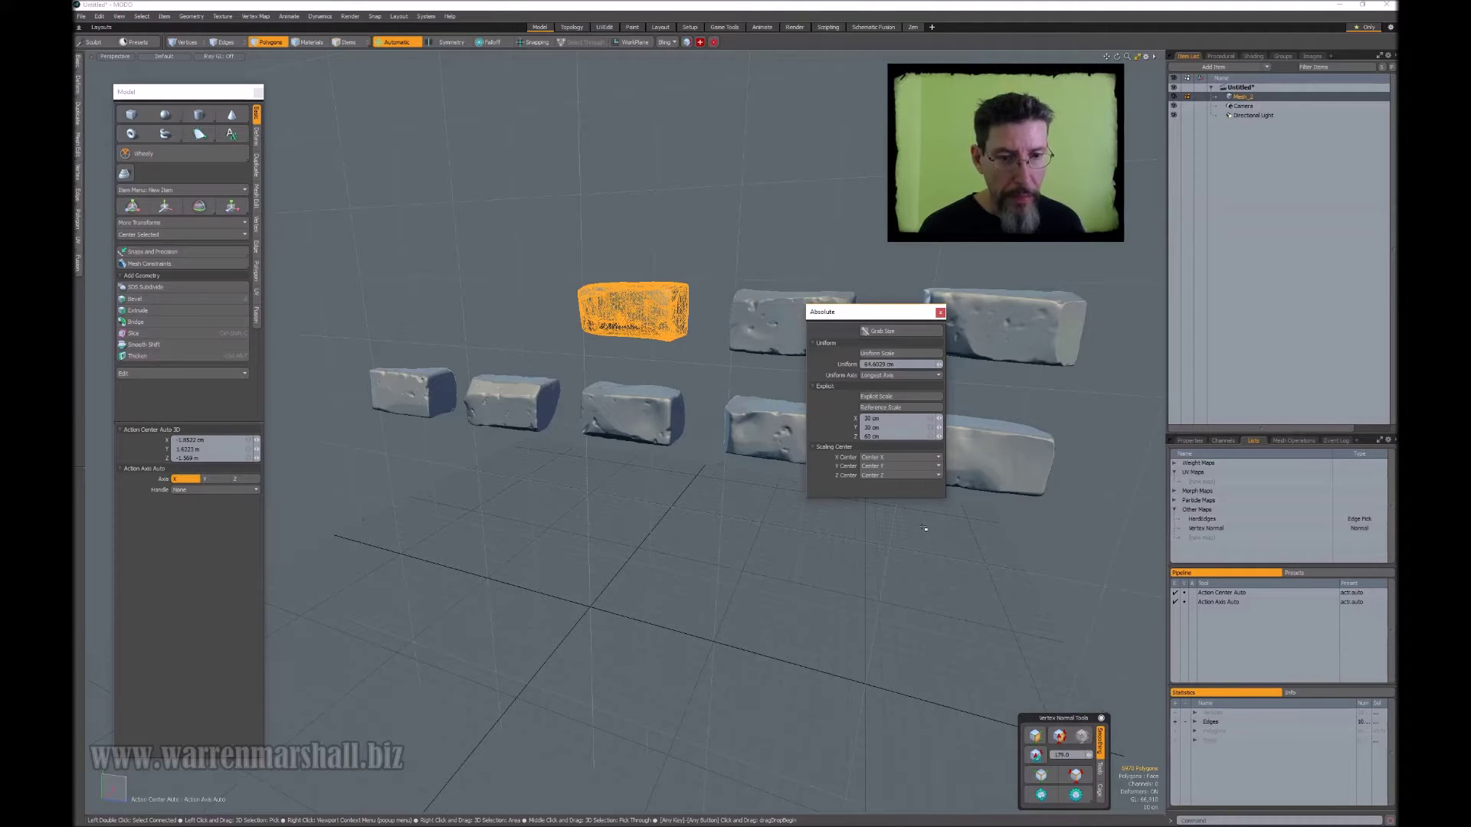
{"action": "left_click", "coordinate": [904, 397]}
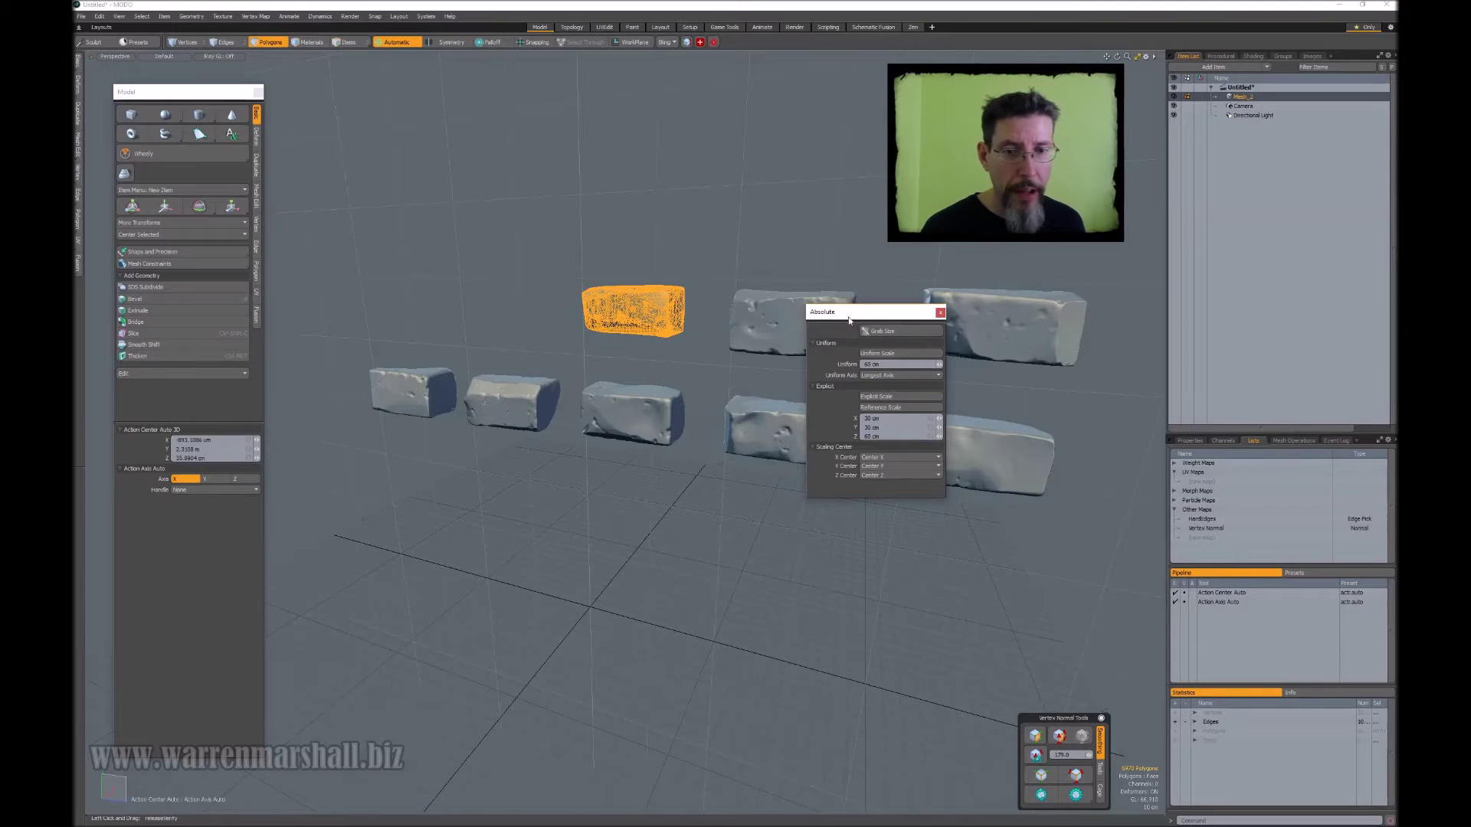
Apply the same 30 × 30 × 60 cm explicit scale to the middle and right bricks of the upper row.
{"action": "left_click_drag", "start_coordinate": [847, 313], "coordinate": [692, 447]}
{"action": "left_click_drag", "start_coordinate": [690, 337], "coordinate": [804, 317], "text": "alt"}
{"action": "left_click", "coordinate": [806, 316]}
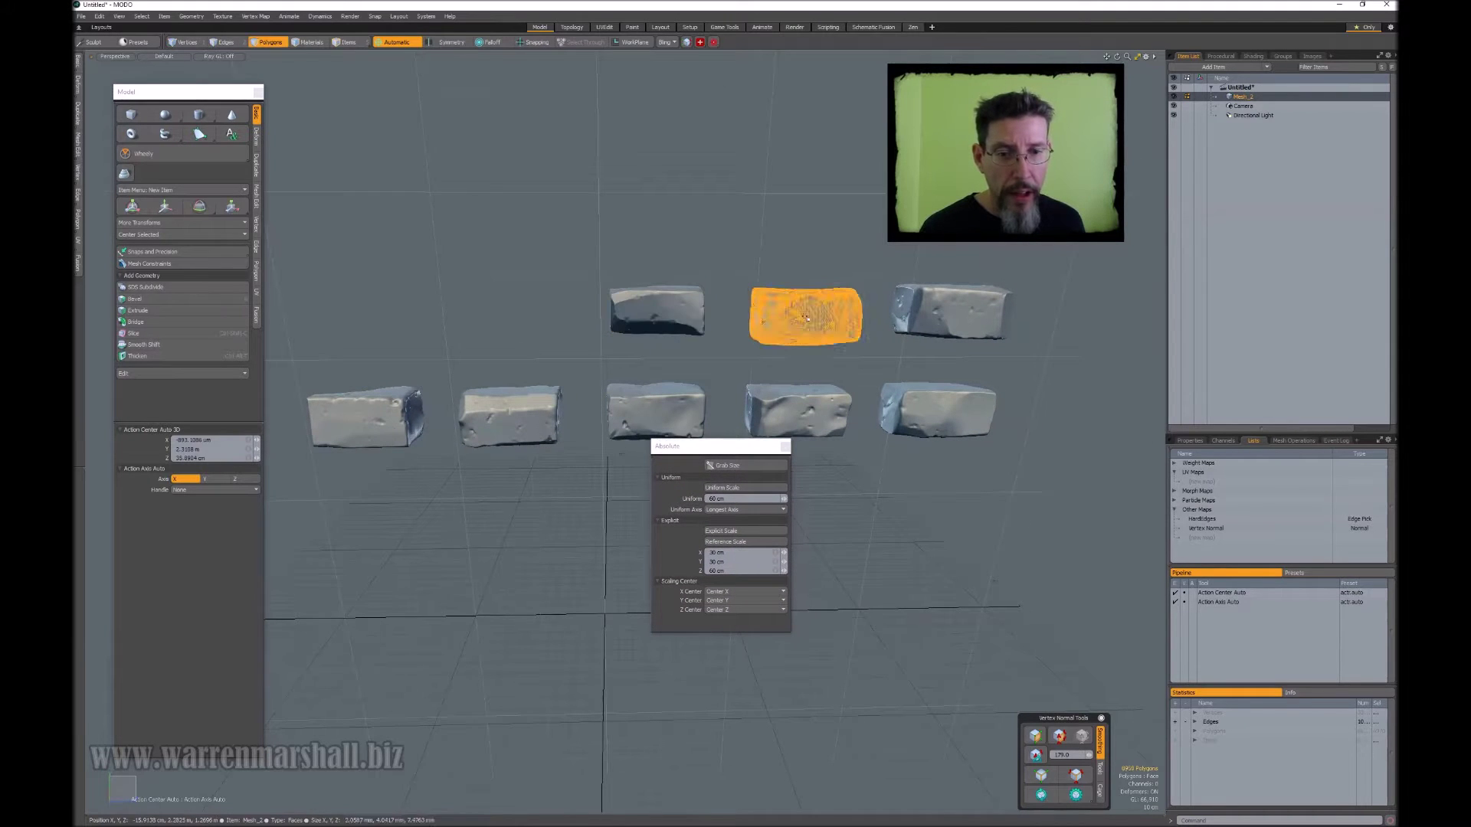
{"action": "left_click", "coordinate": [894, 330]}
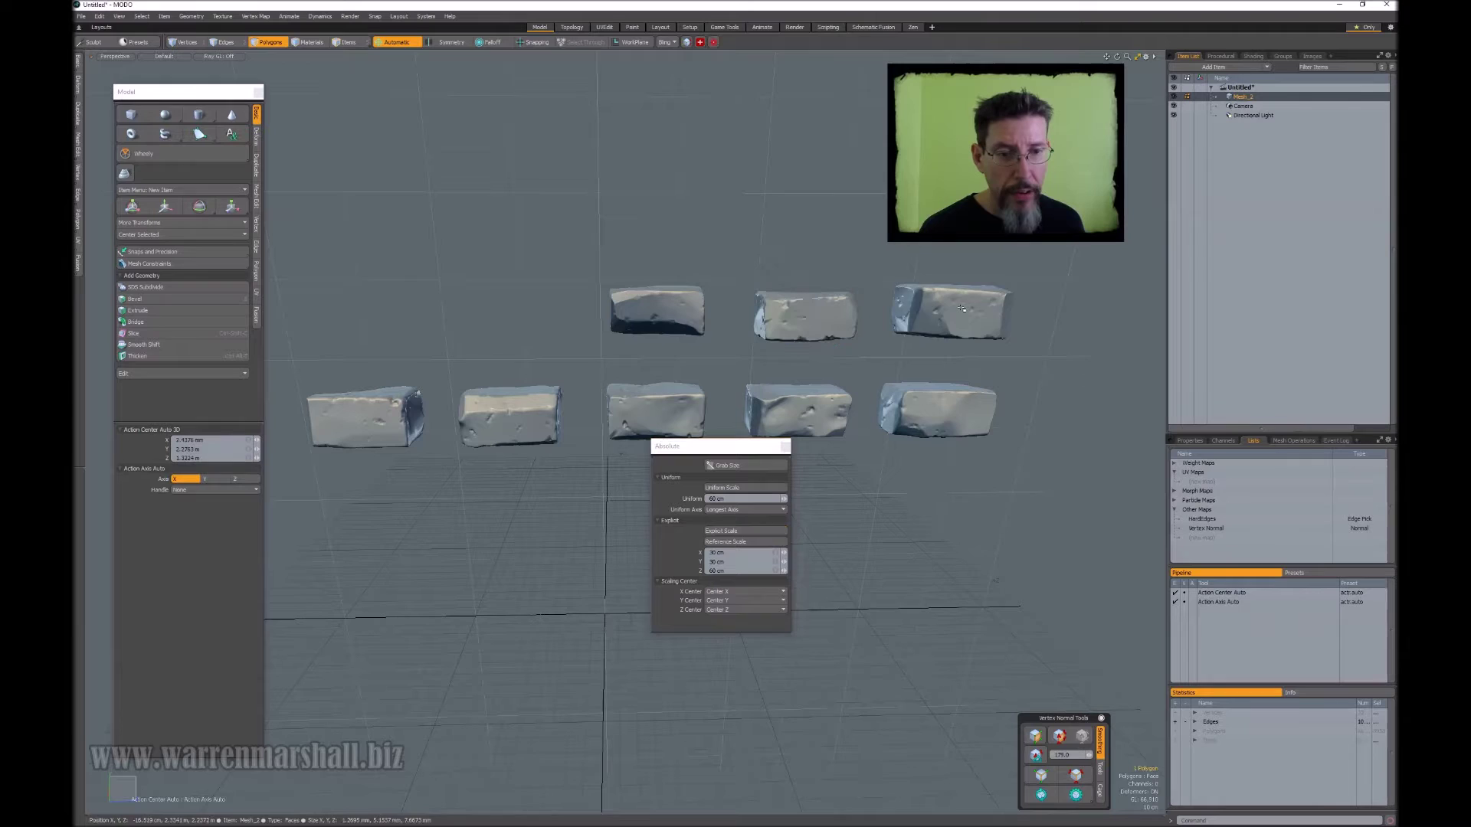
{"action": "left_click", "coordinate": [713, 532]}
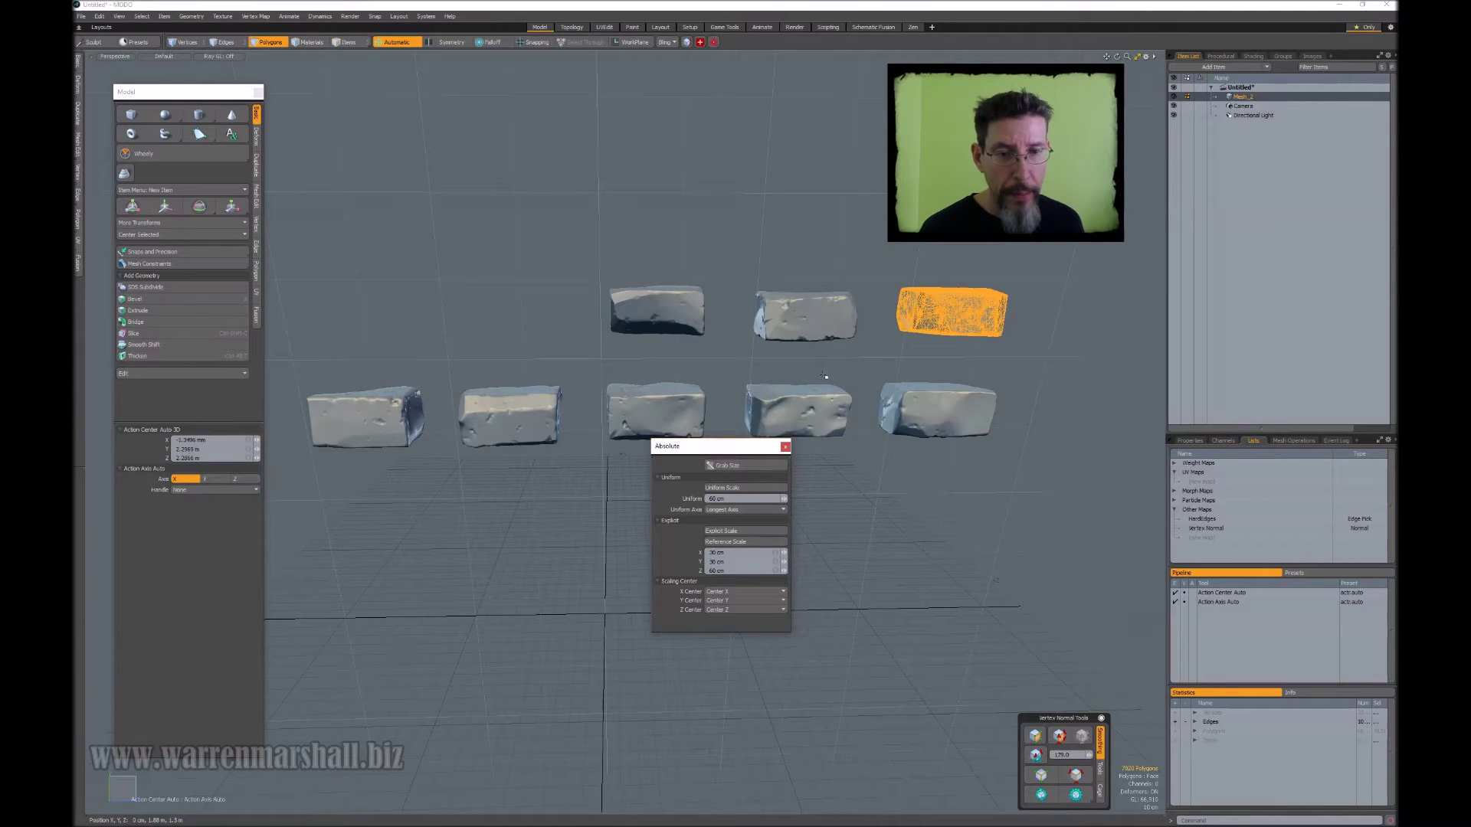
Select each of the five lower-row bricks in turn and scale it explicitly to 30 × 30 × 60 cm.
{"action": "left_click", "coordinate": [364, 417]}
{"action": "left_click", "coordinate": [733, 532]}
{"action": "left_click", "coordinate": [505, 402]}
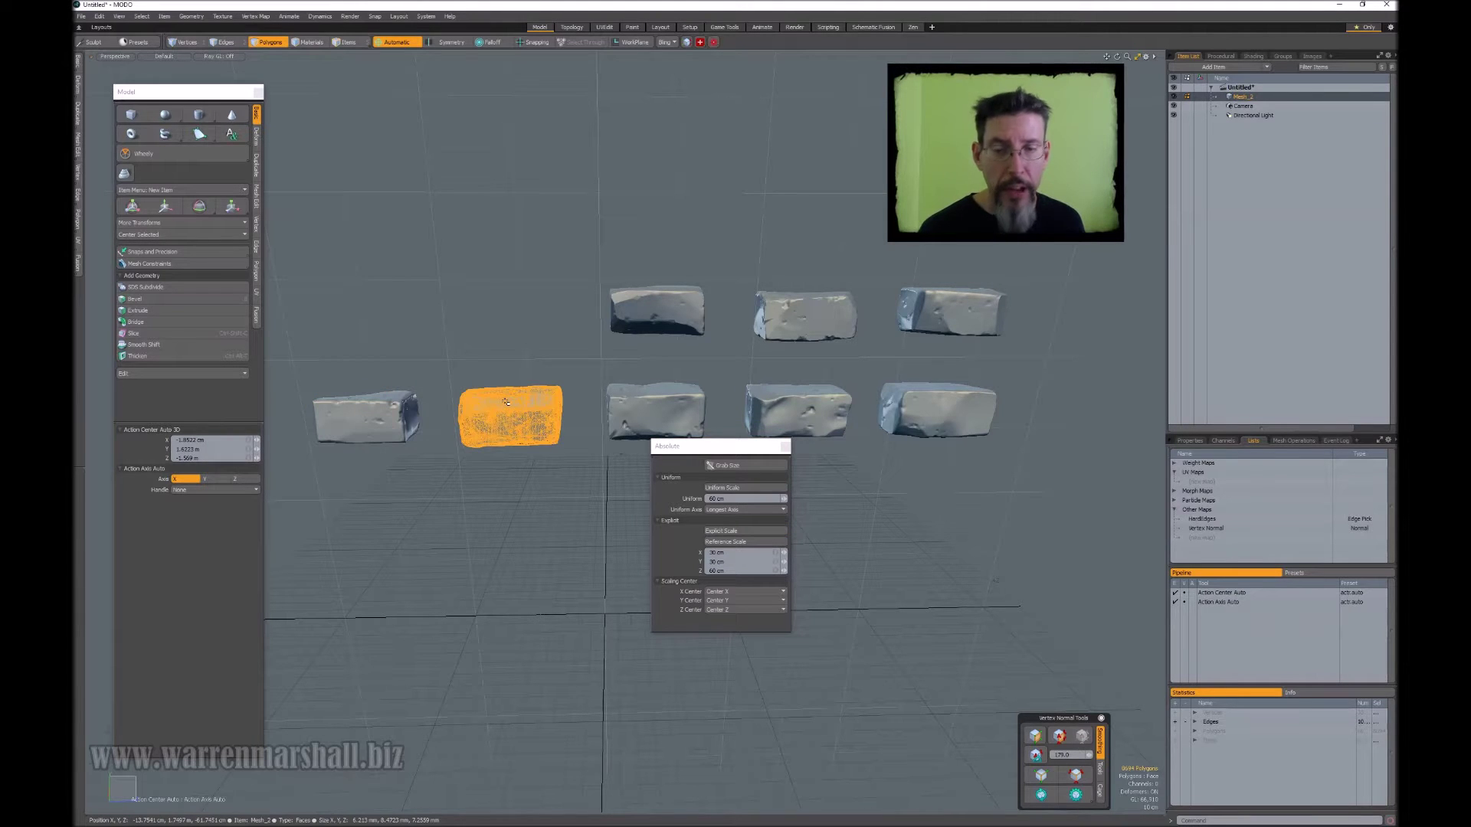
{"action": "left_click", "coordinate": [720, 531]}
{"action": "left_click", "coordinate": [662, 398]}
{"action": "left_click", "coordinate": [662, 399]}
{"action": "left_click", "coordinate": [737, 530]}
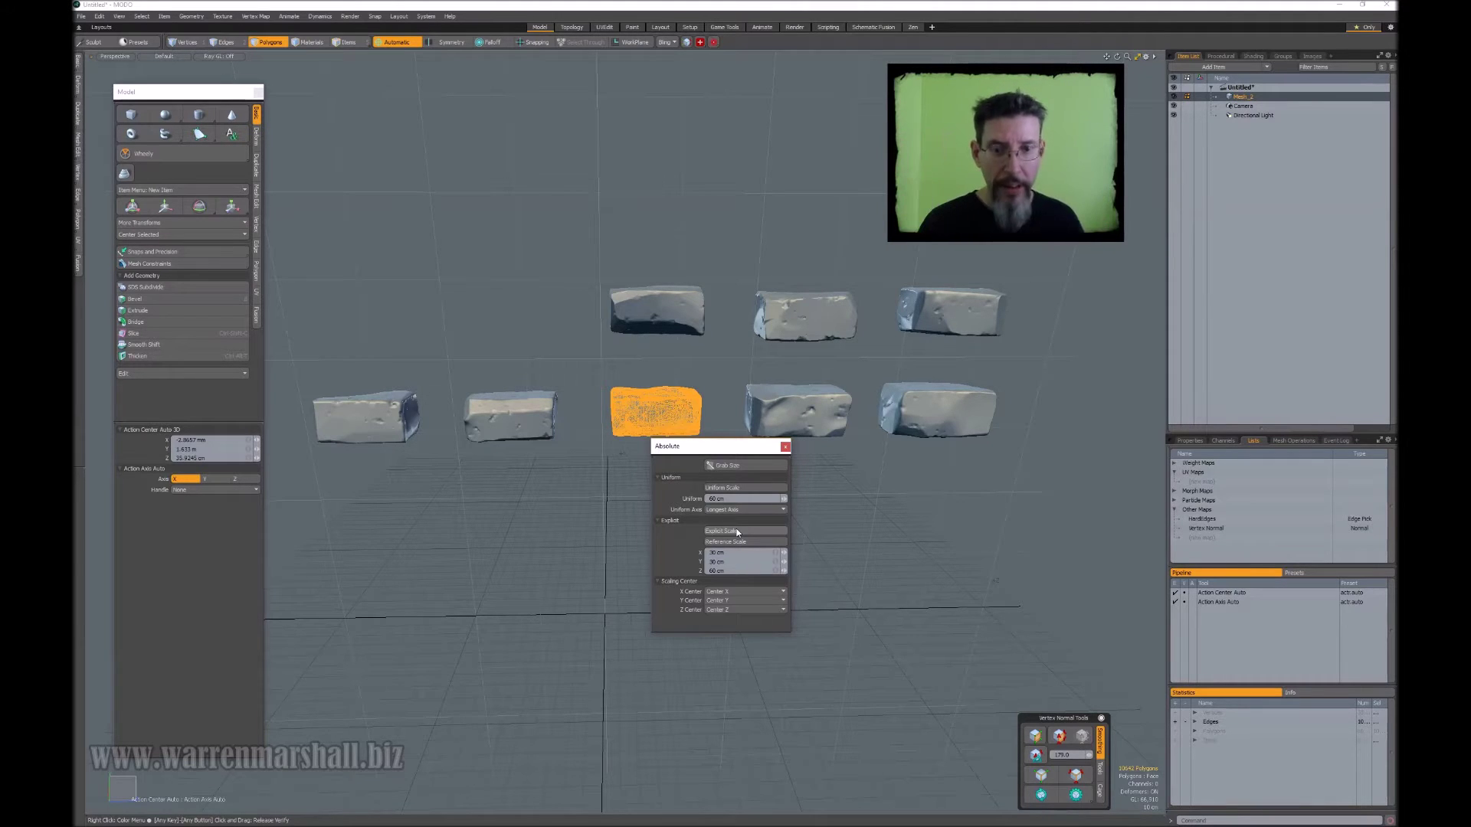
{"action": "double_click", "coordinate": [793, 415]}
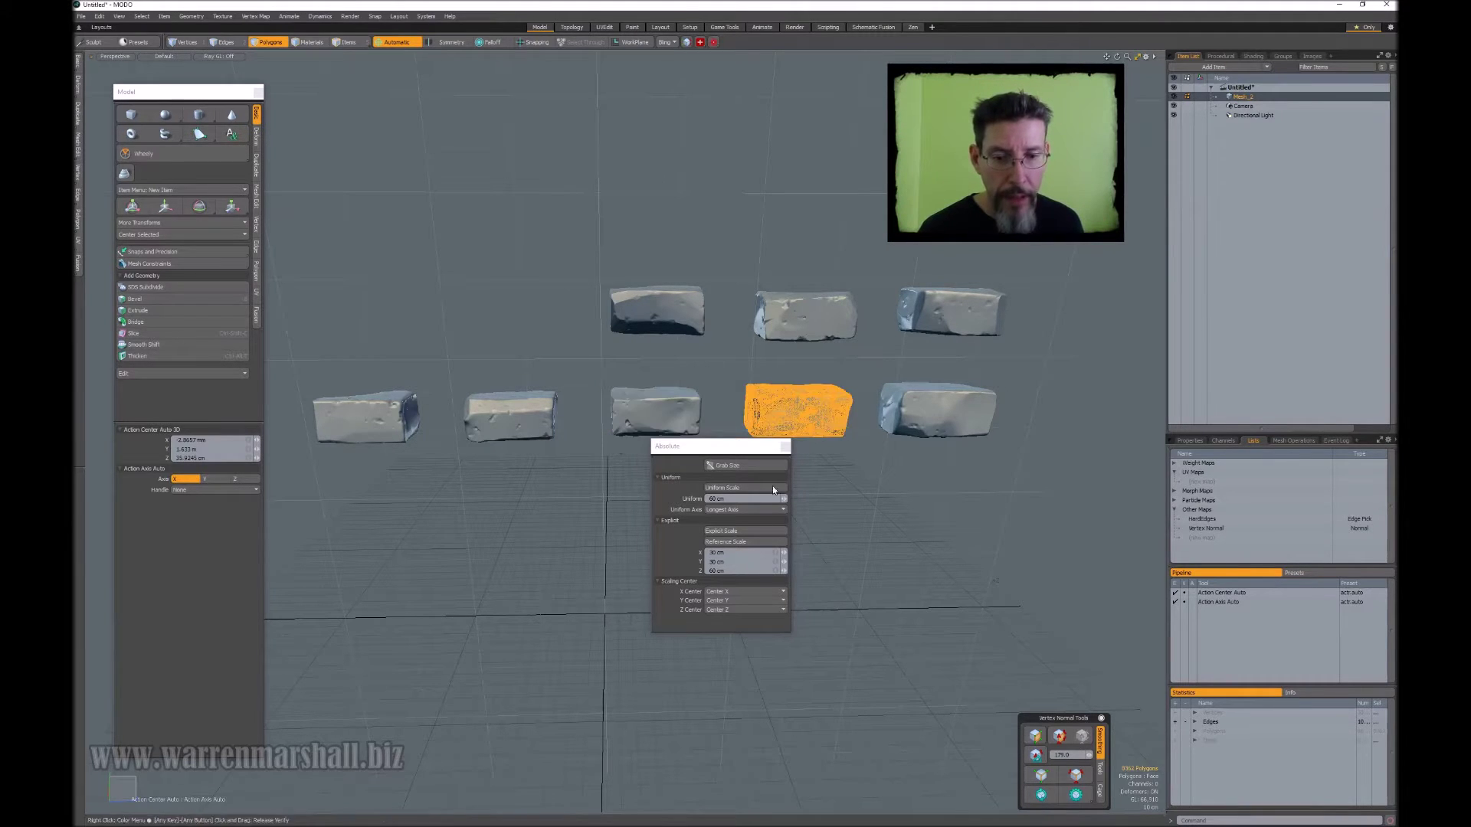
{"action": "double_click", "coordinate": [941, 412]}
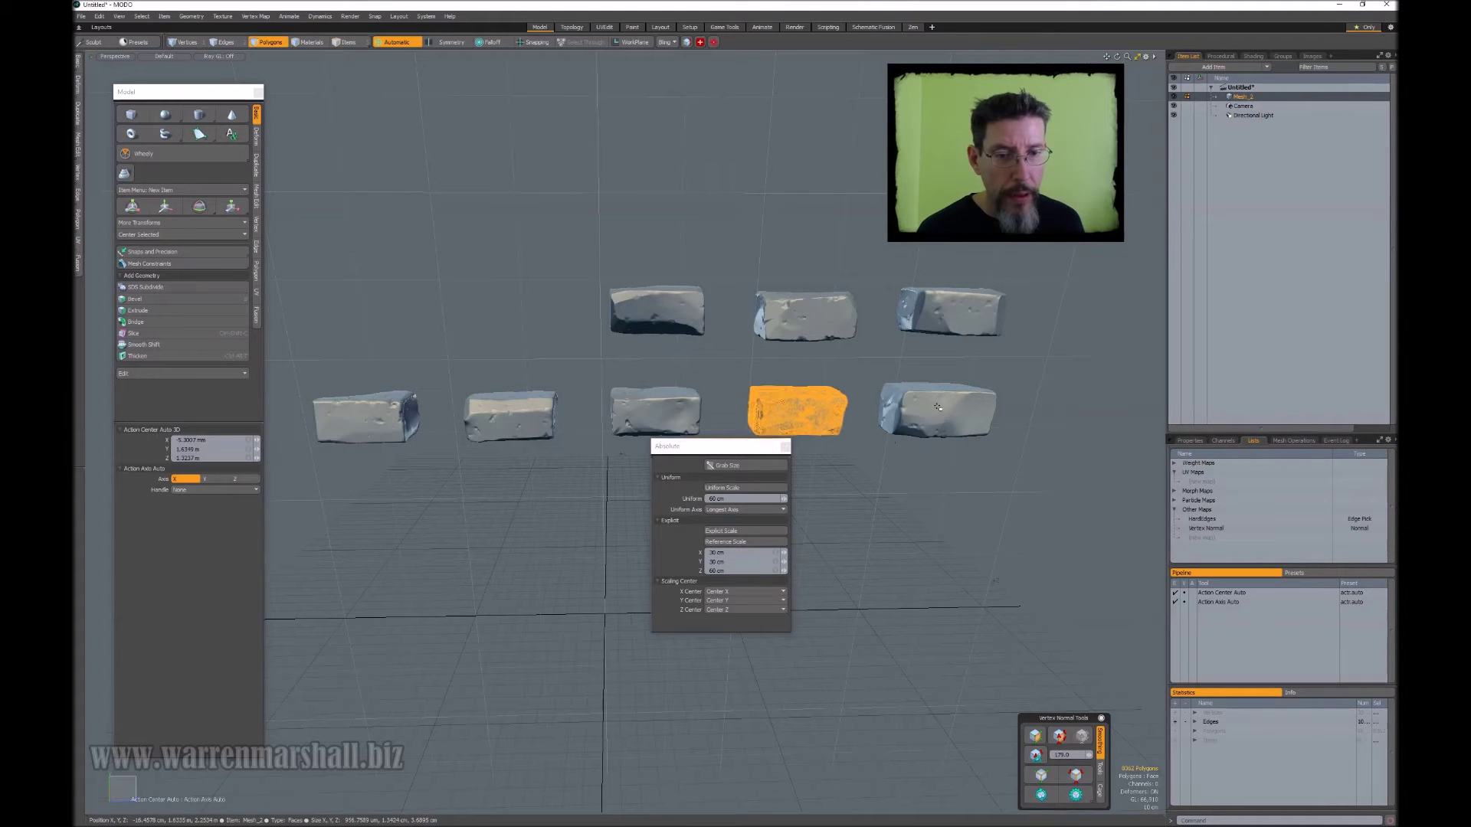
{"action": "left_click", "coordinate": [716, 532]}
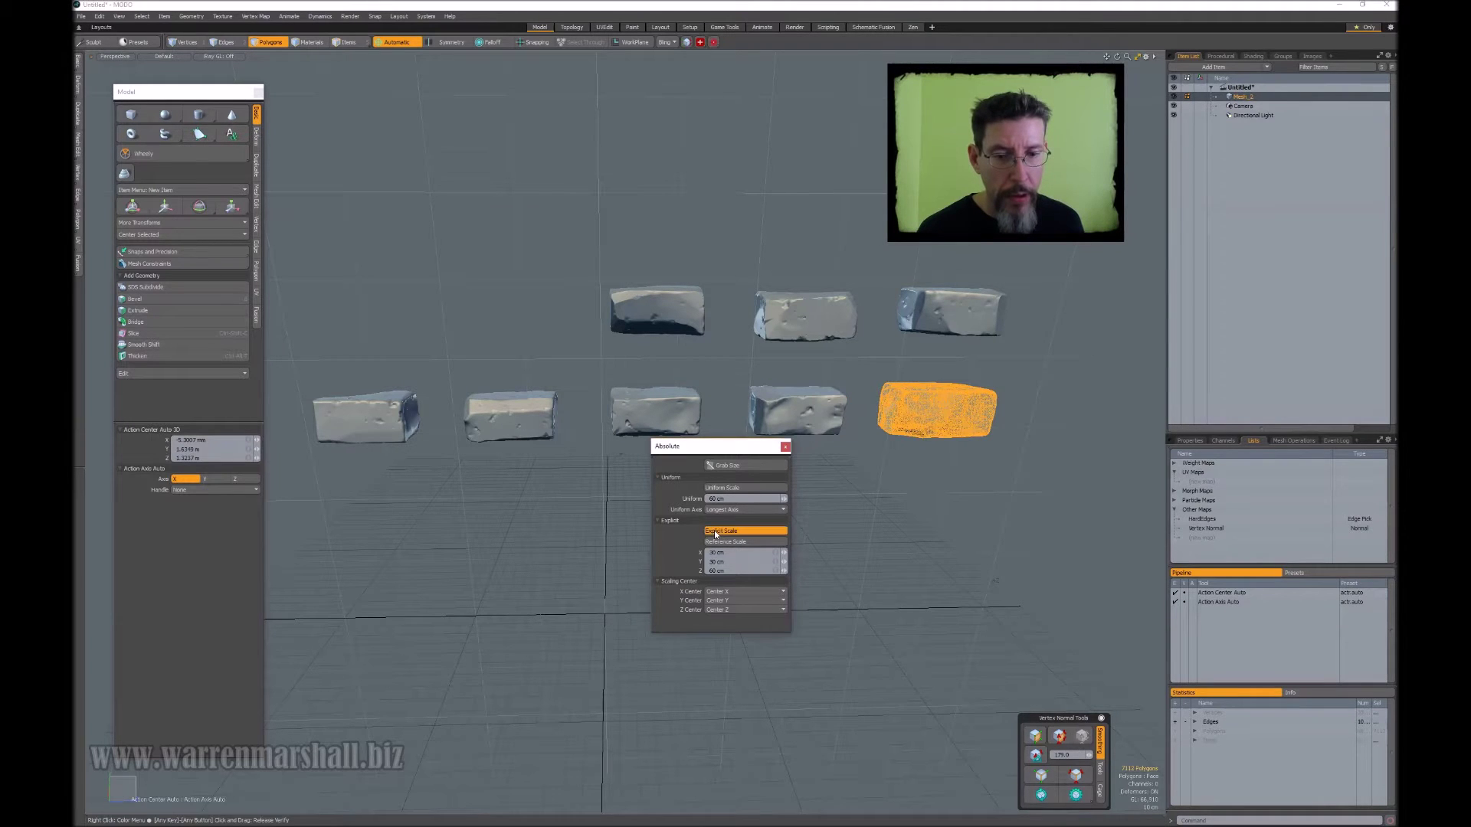
Close Absolute Scaling, deselect the brick and refresh the vertex normals on all eight bricks.
{"action": "left_click", "coordinate": [785, 446]}
{"action": "left_click", "coordinate": [720, 366]}
{"action": "mouse_move", "coordinate": [720, 366]}
{"action": "left_mouse_down", "text": "alt"}
{"action": "mouse_move", "coordinate": [812, 367]}
{"action": "mouse_move", "coordinate": [706, 367]}
{"action": "left_mouse_up", "text": "alt"}
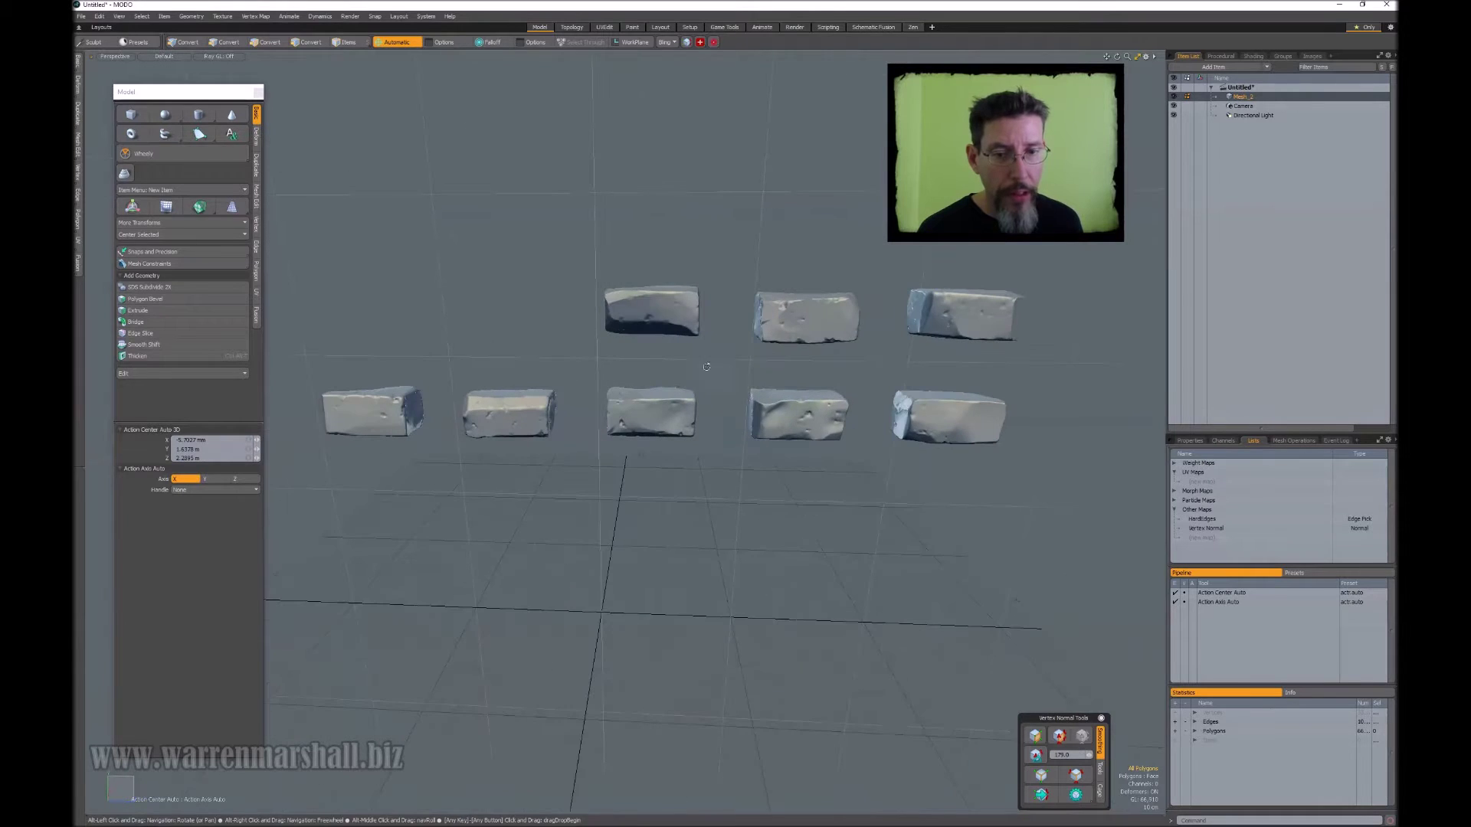
{"action": "left_click", "coordinate": [1040, 795]}
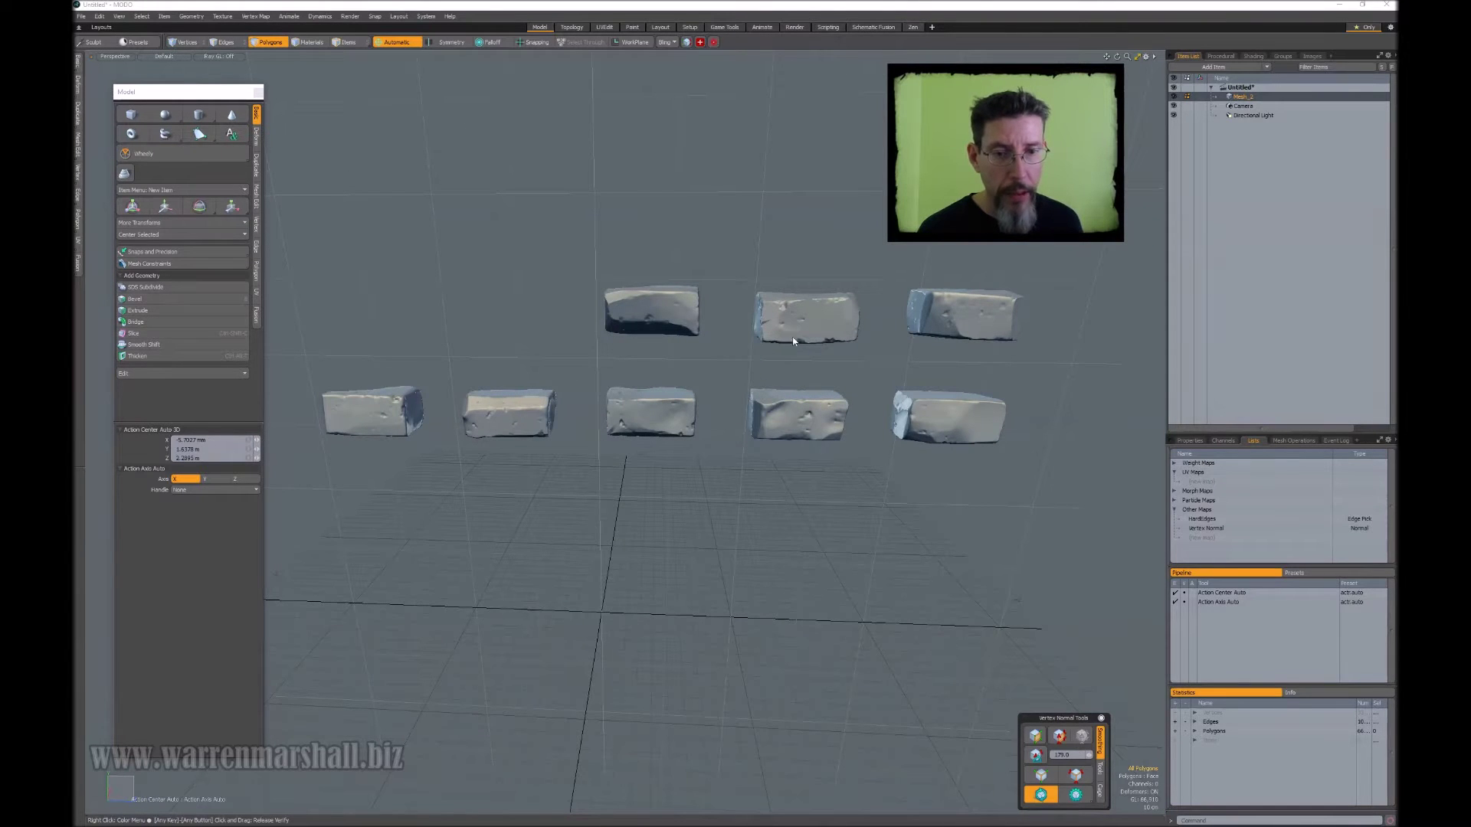
{"action": "key", "text": "space"}
{"action": "left_click_drag", "start_coordinate": [781, 262], "coordinate": [720, 259], "text": "alt"}
{"action": "left_click_drag", "start_coordinate": [760, 308], "coordinate": [903, 427], "text": "alt"}
{"action": "left_click_drag", "start_coordinate": [854, 399], "coordinate": [895, 407], "text": "alt"}
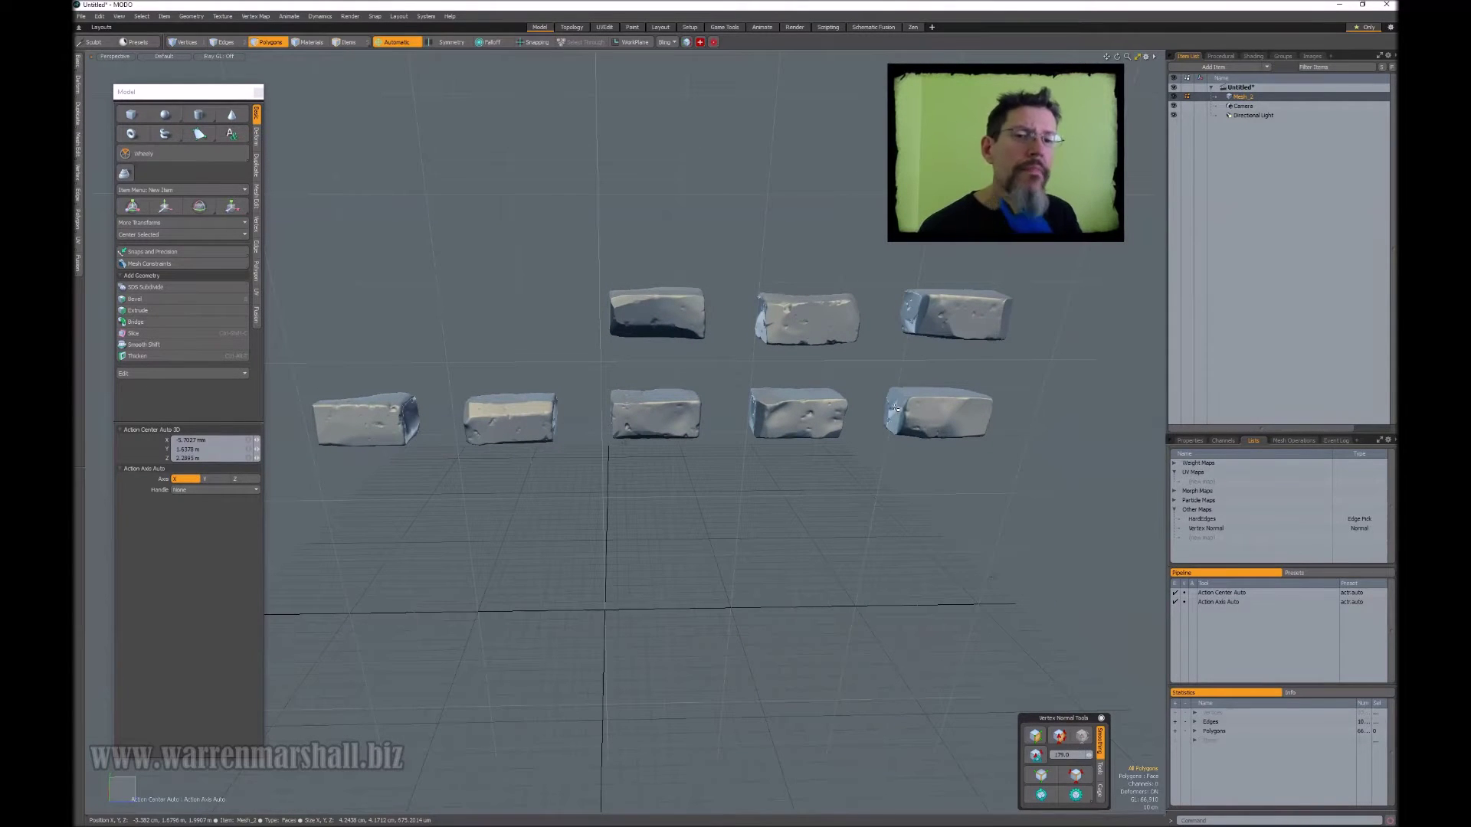
{"action": "double_click", "coordinate": [657, 312]}
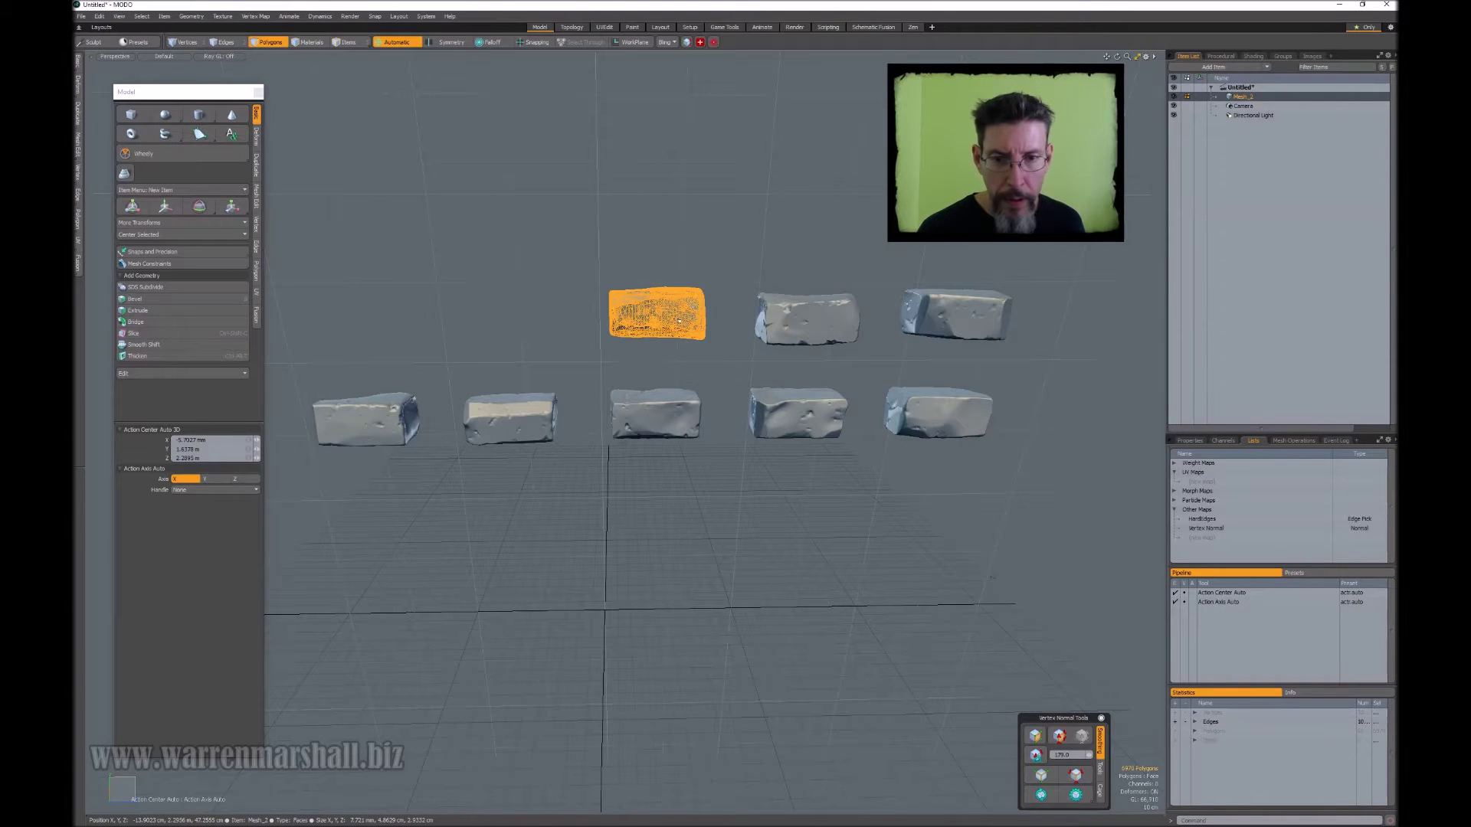
{"action": "key", "text": "w"}
{"action": "left_click_drag", "start_coordinate": [657, 314], "coordinate": [705, 217], "text": "alt"}
{"action": "left_click", "coordinate": [733, 215]}
{"action": "key", "text": "q"}
{"action": "left_click", "coordinate": [735, 242]}
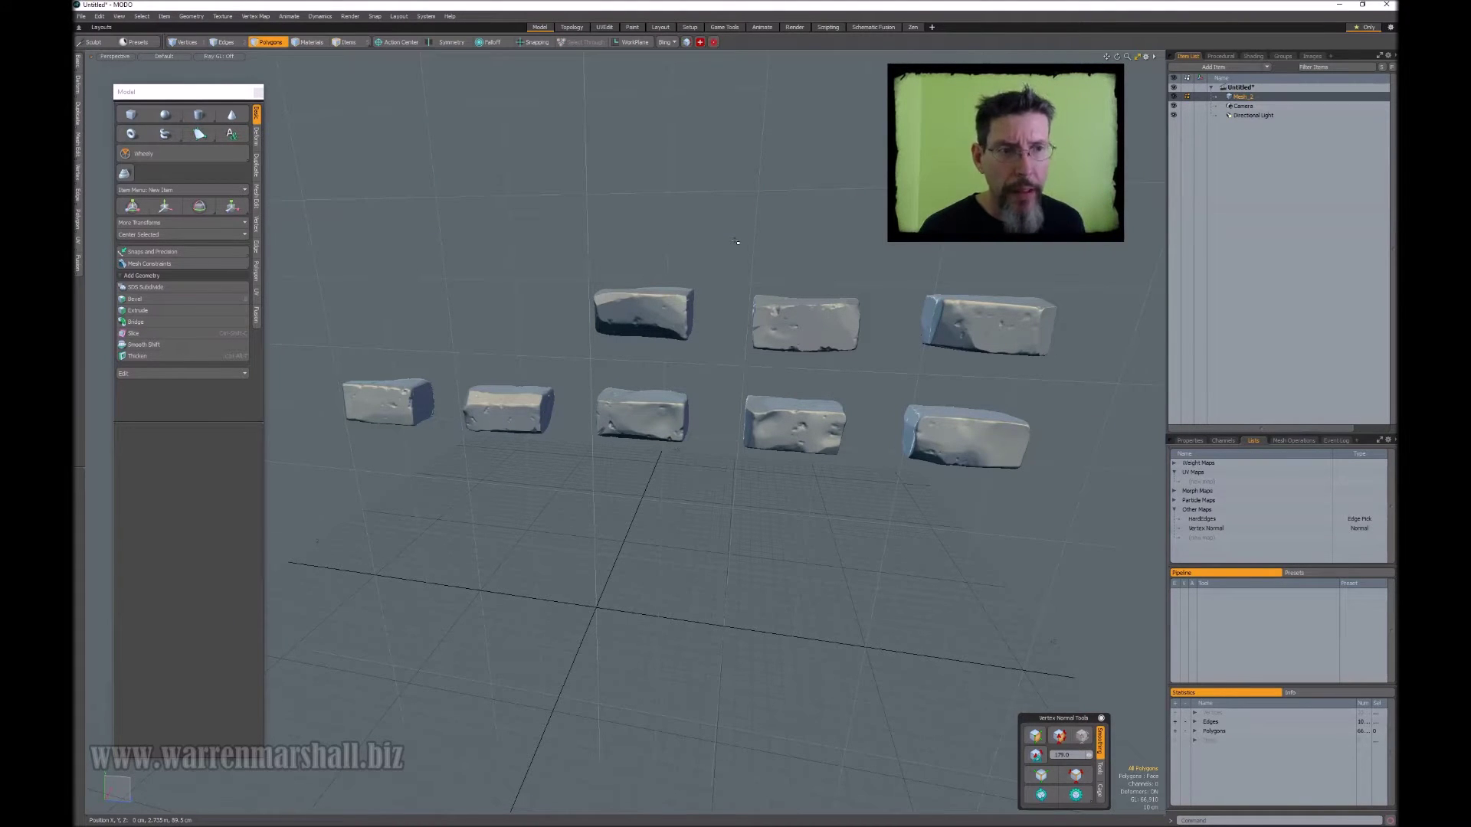
{"action": "left_click_drag", "start_coordinate": [542, 202], "coordinate": [616, 206], "text": "alt"}
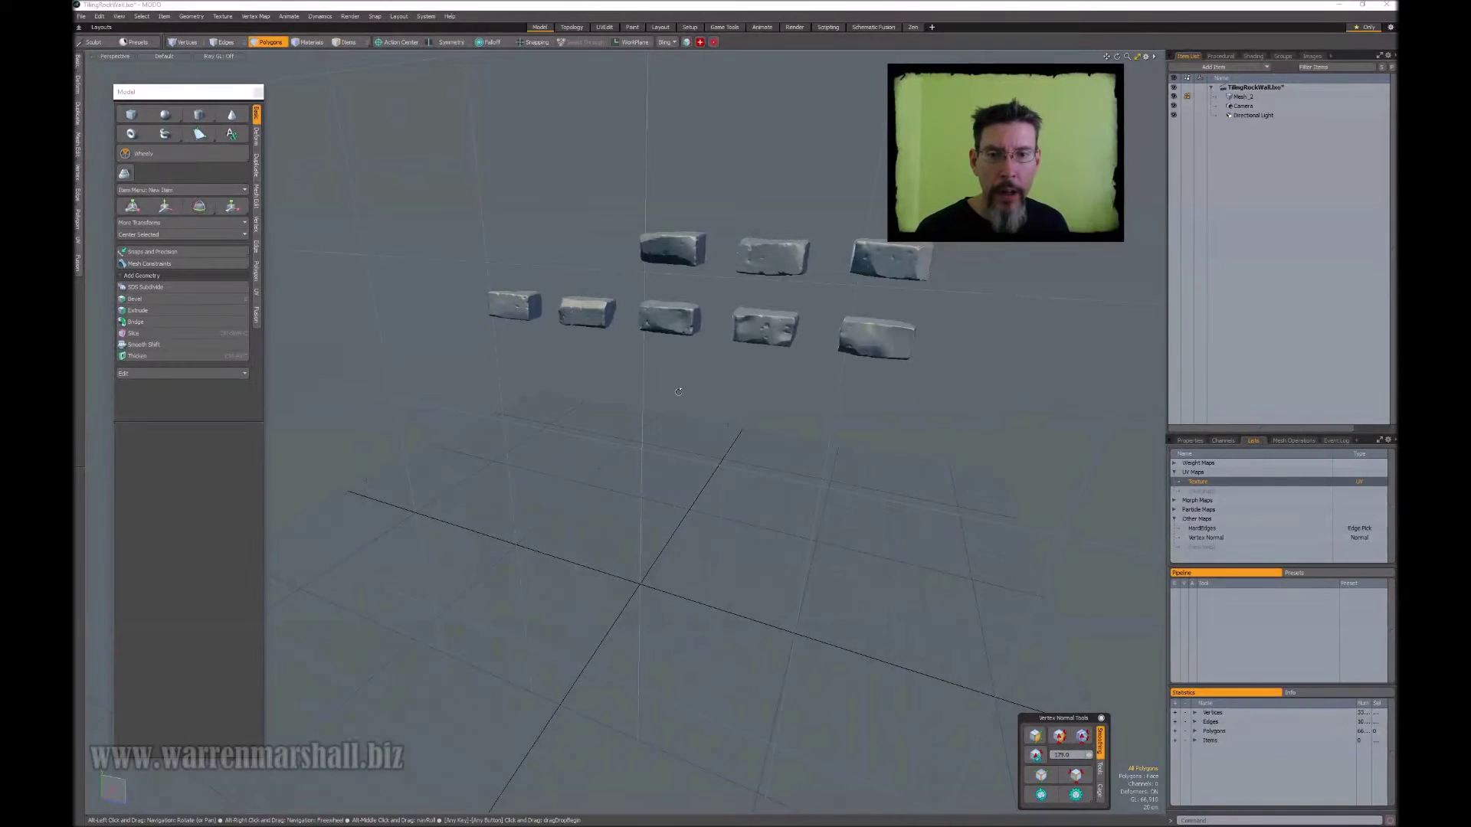
Draw a flat upright square about 1.9 m wide with the Cube tool, starting at the origin below the bricks.
{"action": "left_click_drag", "start_coordinate": [724, 390], "coordinate": [689, 389], "text": "alt"}
{"action": "left_click", "coordinate": [131, 114]}
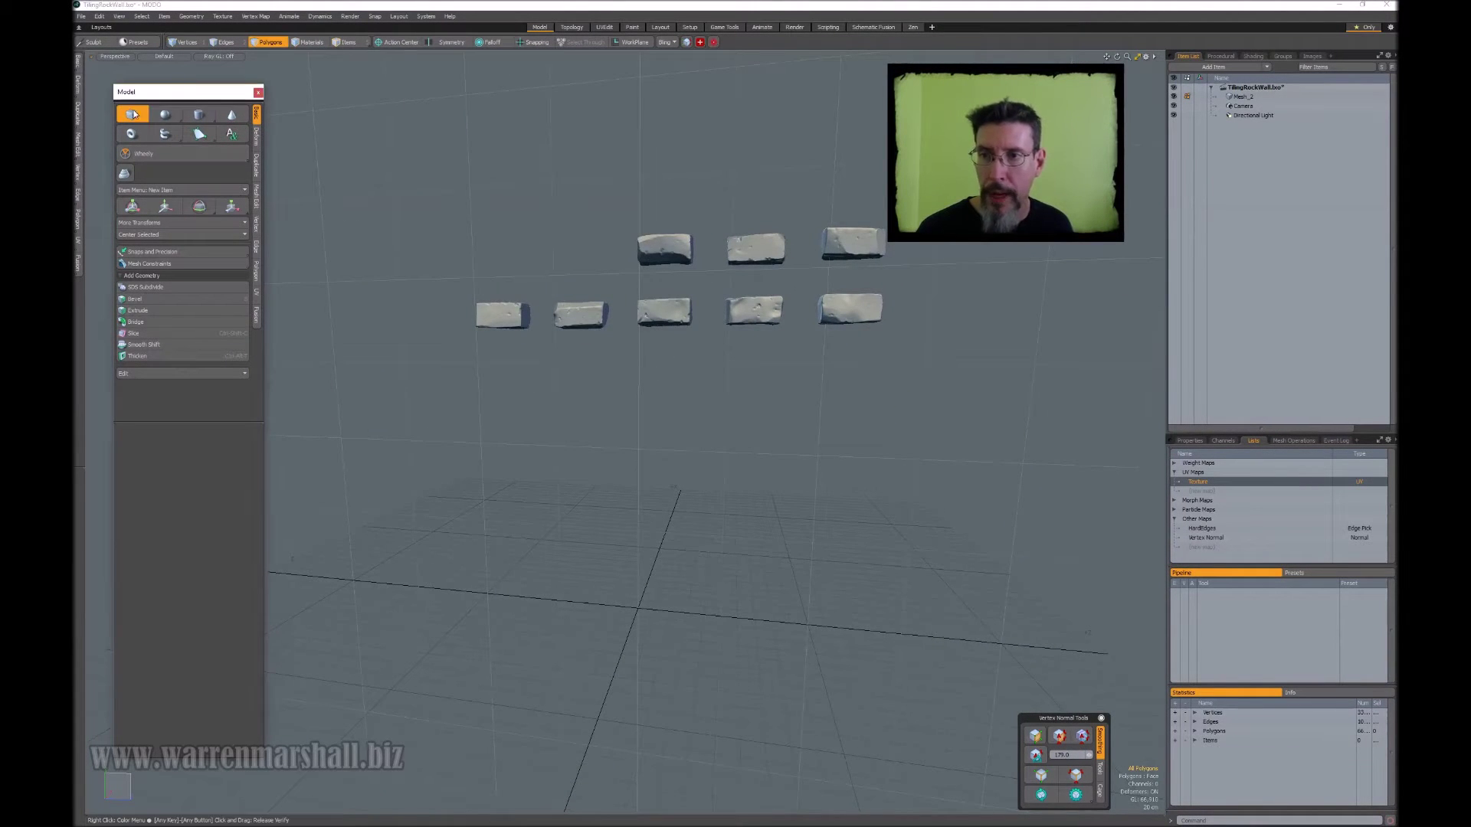
{"action": "left_click_drag", "start_coordinate": [691, 393], "coordinate": [730, 449], "text": "alt"}
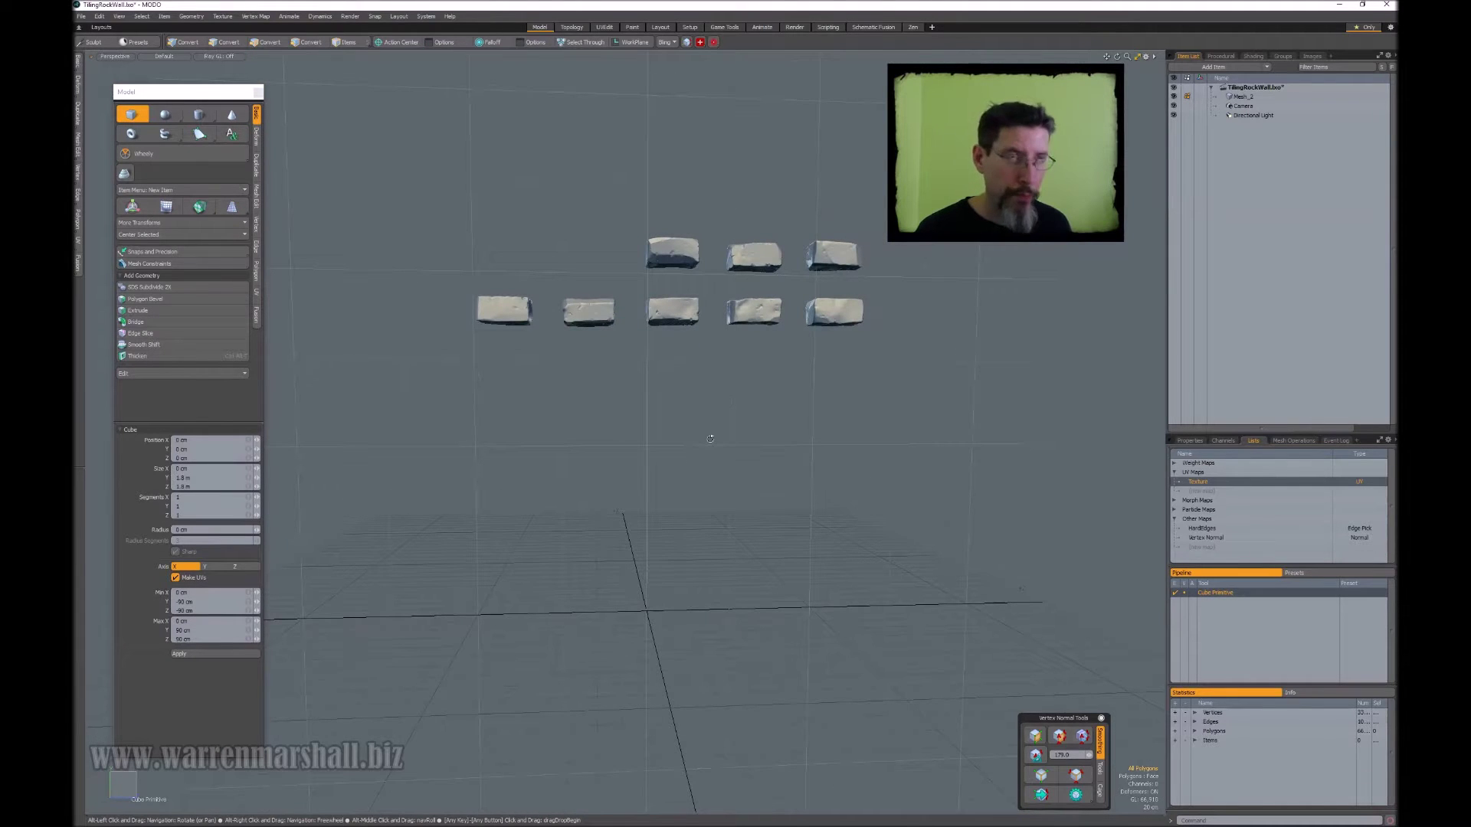
{"action": "left_click_drag", "start_coordinate": [683, 604], "coordinate": [704, 607], "text": "alt"}
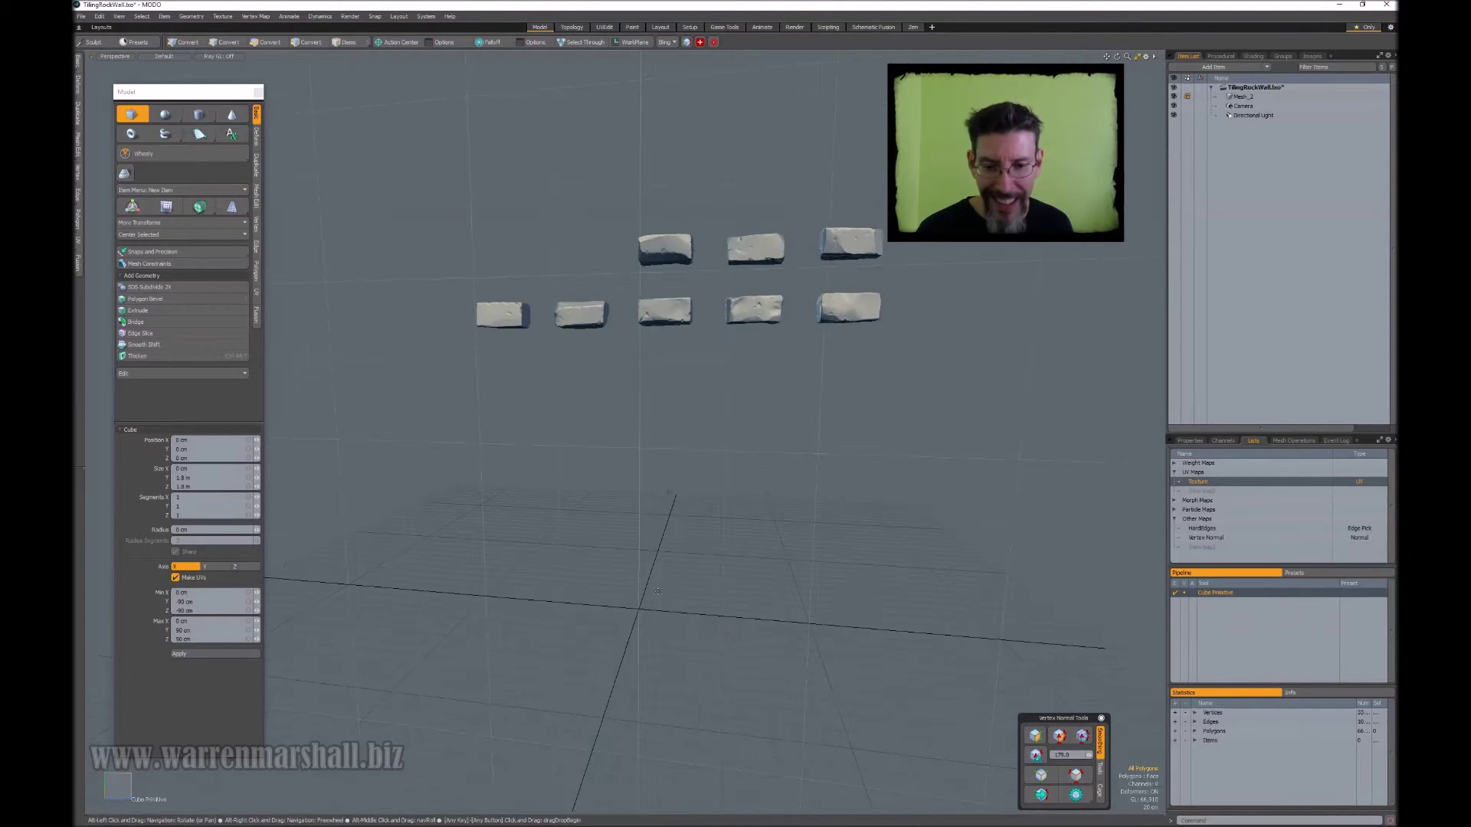
{"action": "left_click_drag", "start_coordinate": [637, 609], "coordinate": [747, 455]}
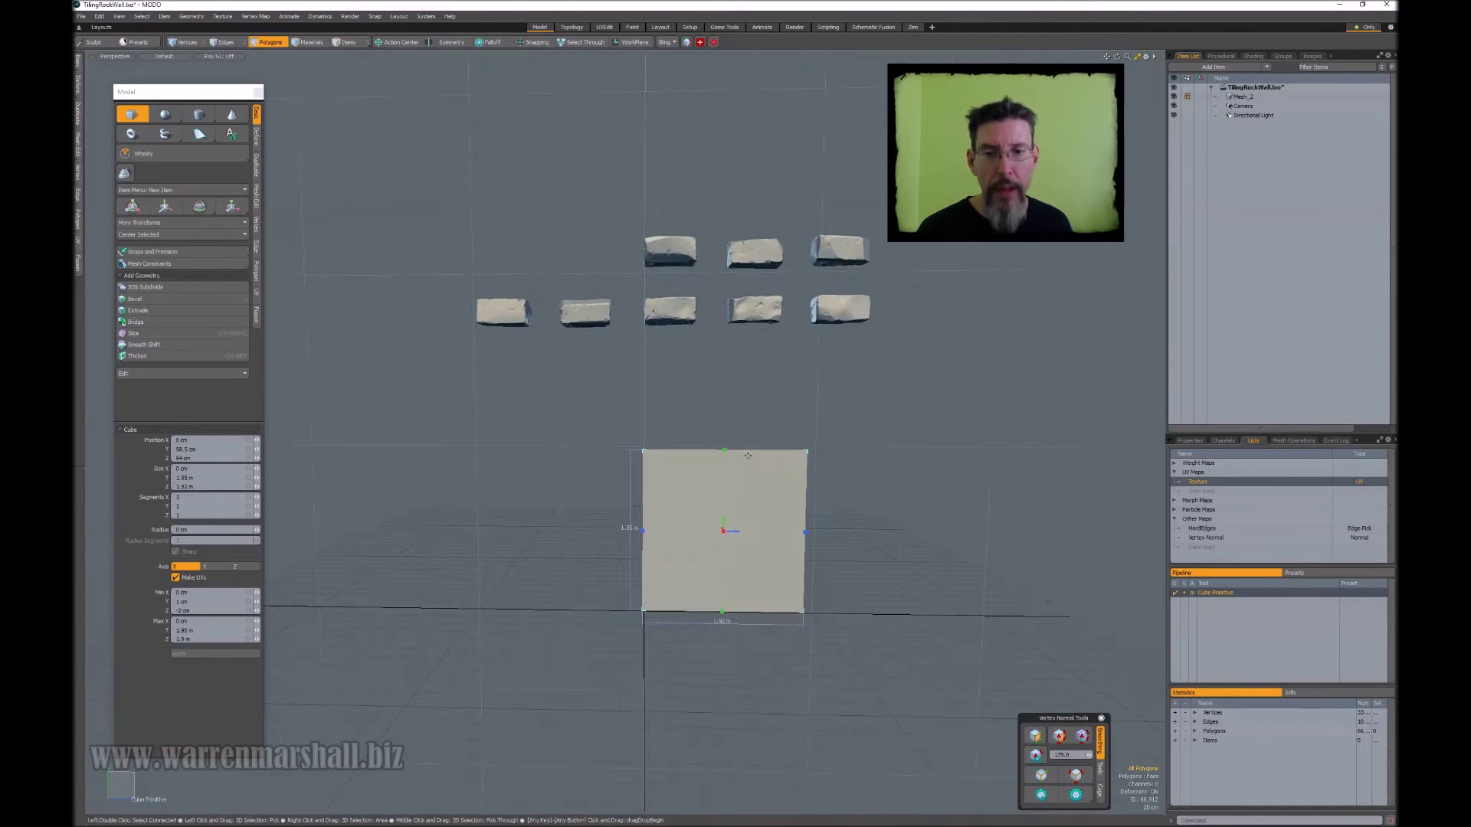
Center the flat square on the origin by setting its X, Y and Z position to 0.
{"action": "left_click", "coordinate": [208, 439]}
{"action": "type", "text": "0"}
{"action": "key", "text": "Tab"}
{"action": "type", "text": "0"}
{"action": "key", "text": "Tab"}
{"action": "type", "text": "0"}
{"action": "key", "text": "Tab"}
{"action": "key", "text": "Tab"}
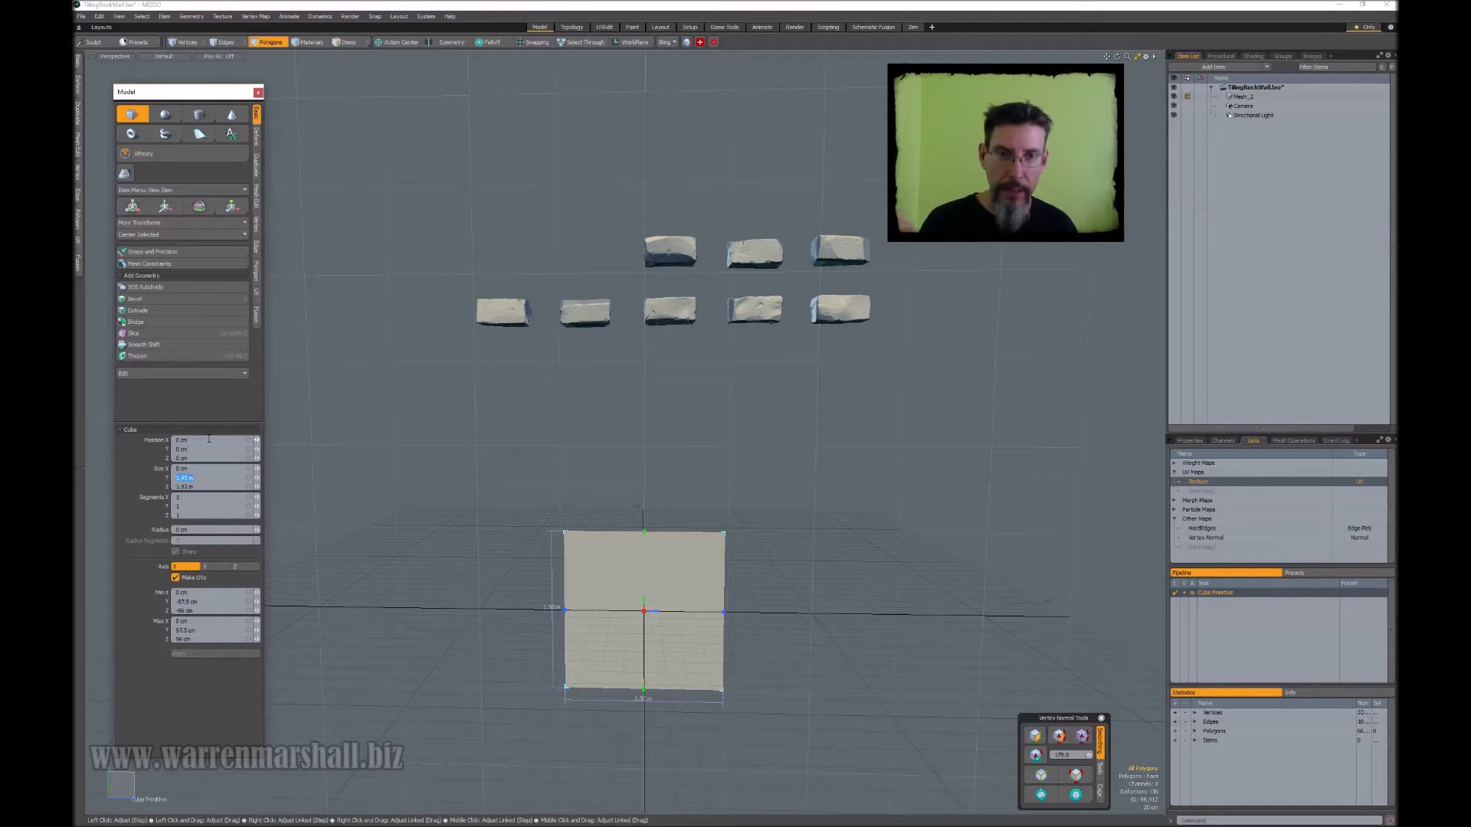
Set the square's size to 3 m in both Y and Z.
{"action": "type", "text": "3m"}
{"action": "key", "text": "Tab"}
{"action": "type", "text": "300"}
{"action": "key", "text": "Tab"}
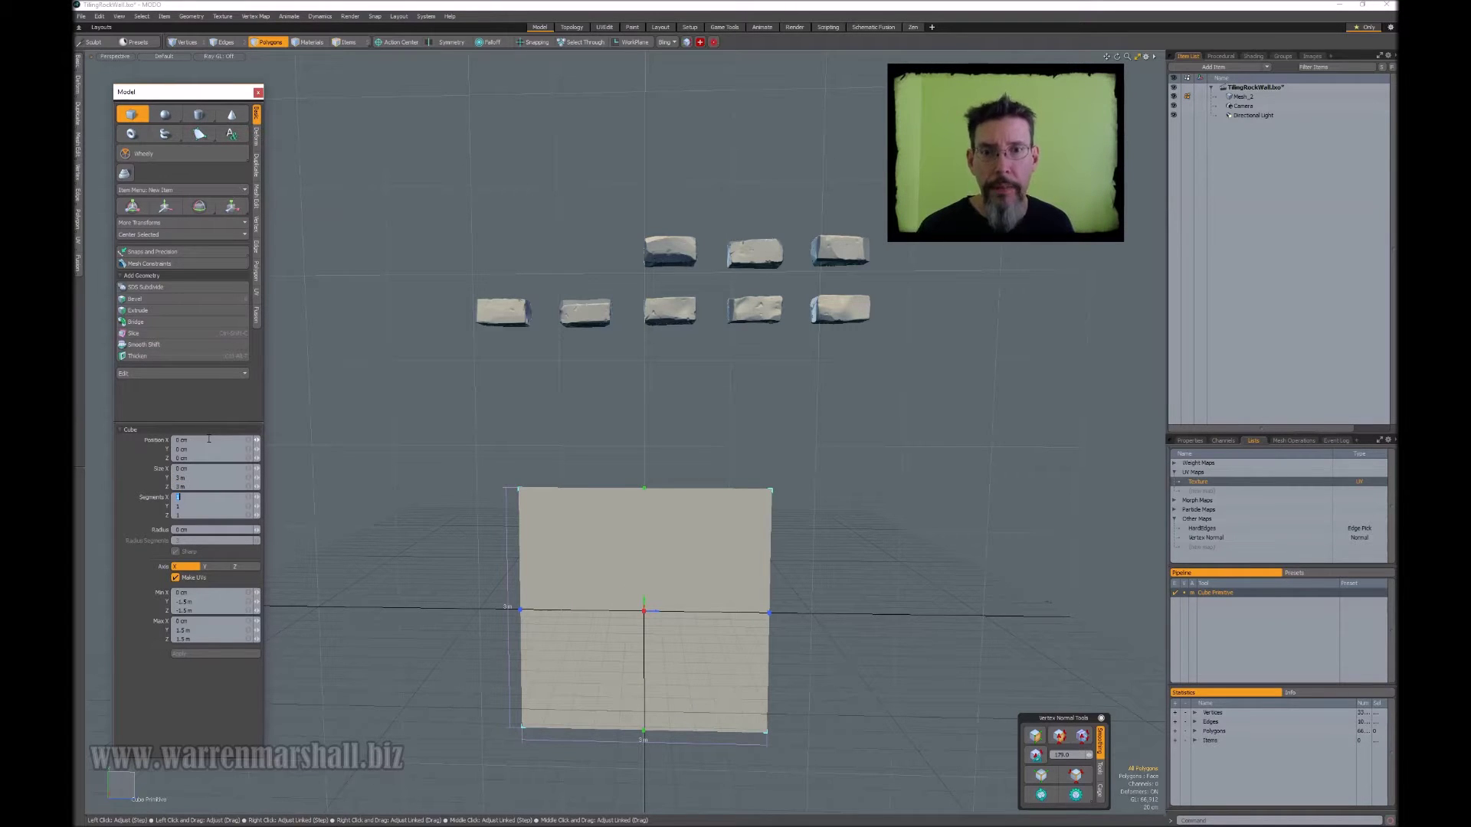
{"action": "mouse_move", "coordinate": [625, 330]}
{"action": "left_mouse_down", "text": "alt"}
{"action": "mouse_move", "coordinate": [606, 334]}
{"action": "mouse_move", "coordinate": [649, 330]}
{"action": "left_mouse_up", "text": "alt"}
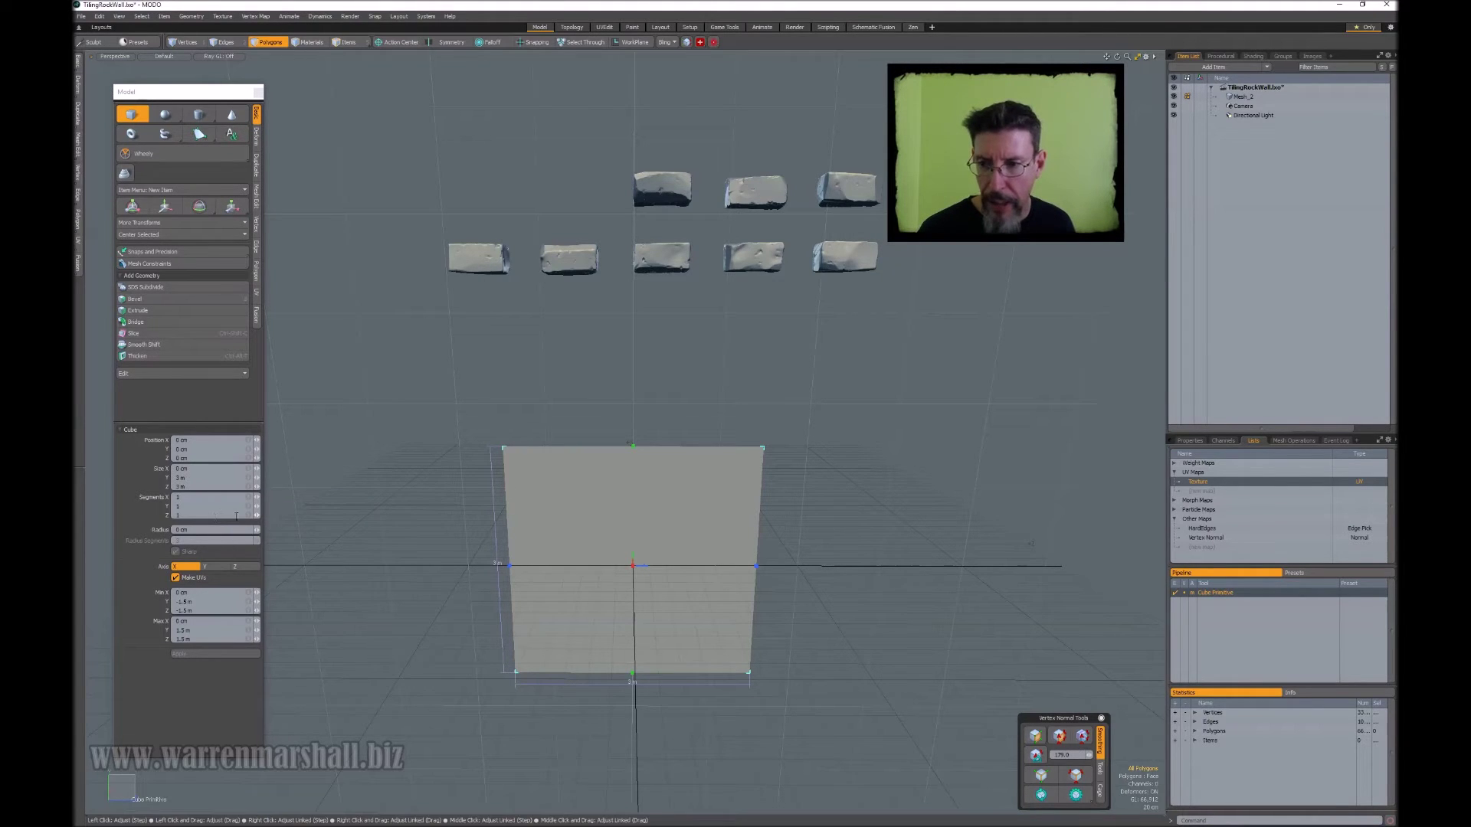
Divide the plane into 5 segments along Z and turn on the wireframe overlay.
{"action": "left_click", "coordinate": [242, 516]}
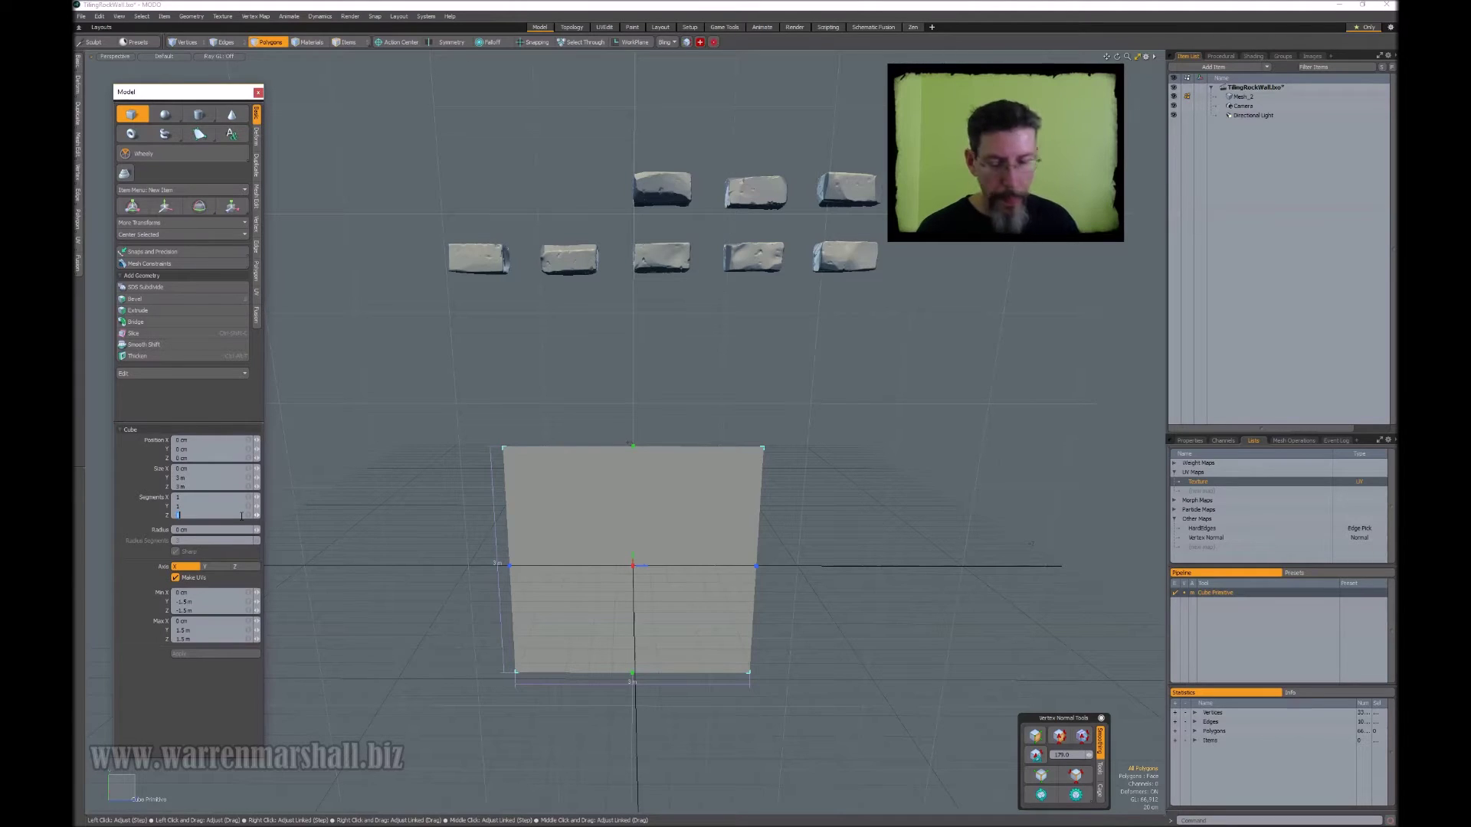
{"action": "key", "text": "Tab"}
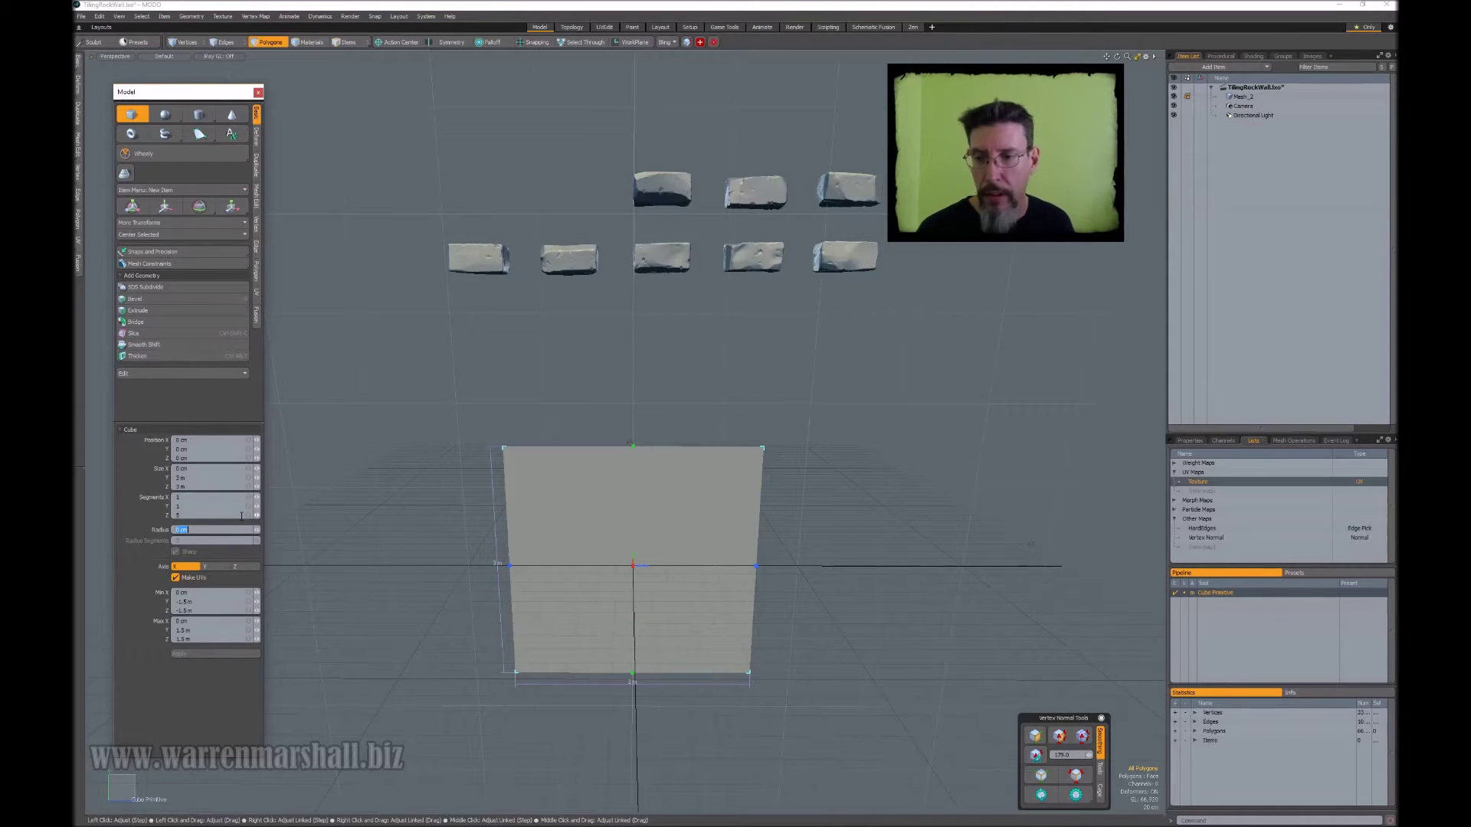
{"action": "left_click_drag", "start_coordinate": [490, 559], "coordinate": [505, 416], "text": "alt"}
{"action": "key", "text": "ctrl+3"}
{"action": "left_click", "coordinate": [612, 546]}
{"action": "scroll", "coordinate": [505, 416], "scroll_direction": "up", "scroll_amount": 3}
{"action": "key", "text": "3"}
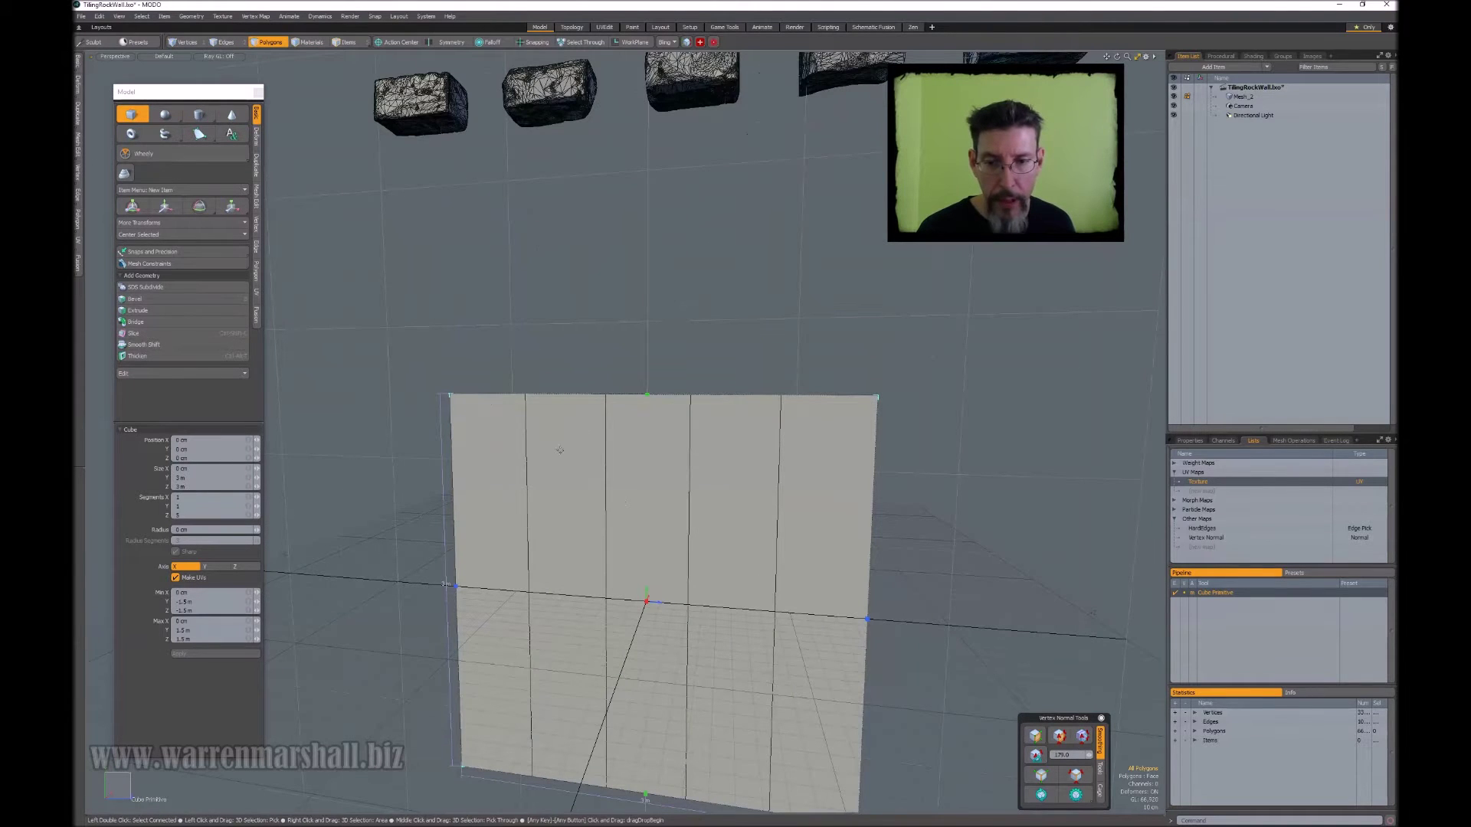
{"action": "left_click_drag", "start_coordinate": [779, 441], "coordinate": [862, 438], "text": "alt"}
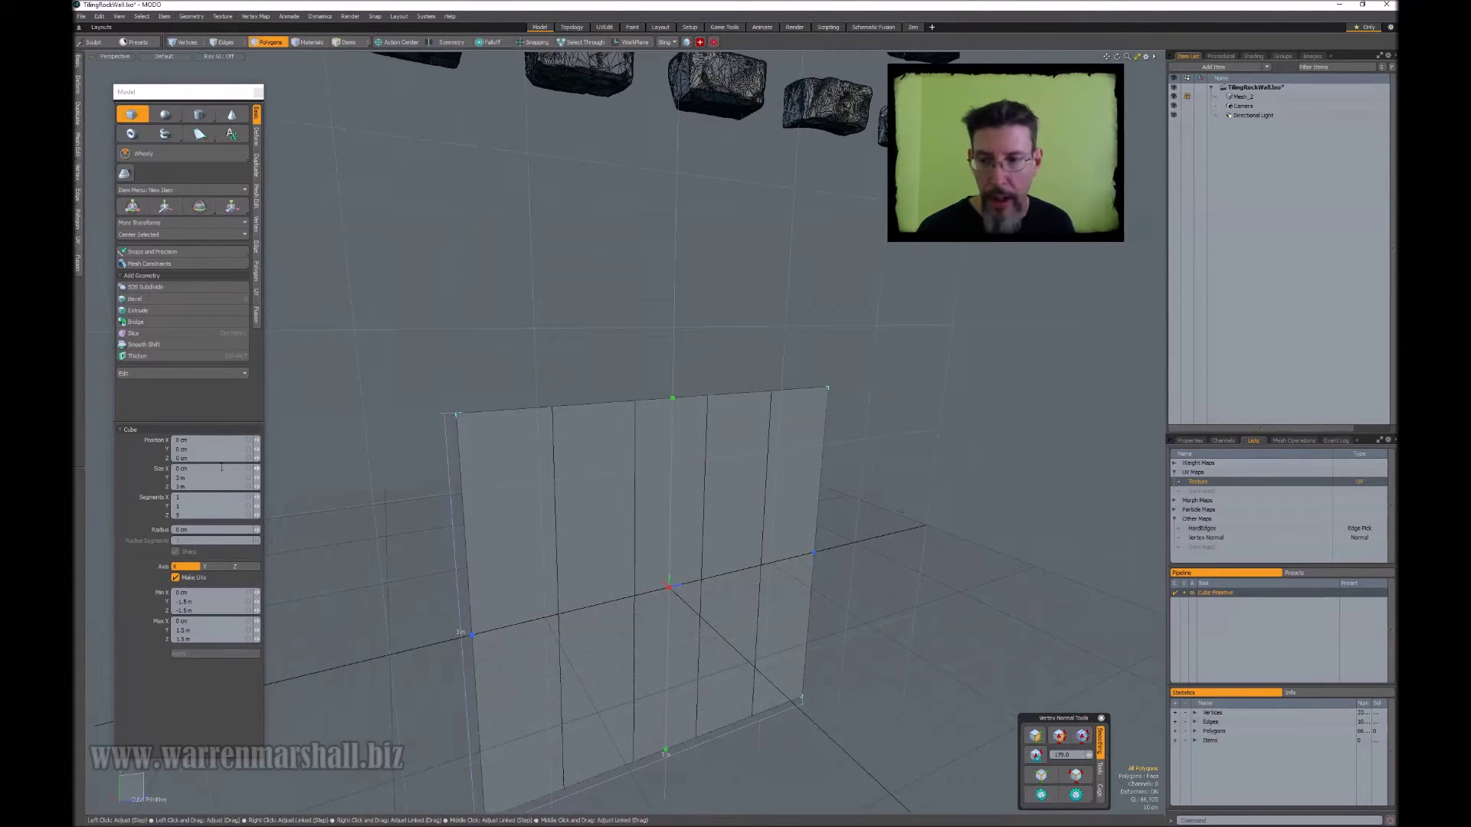
Divide the plane into 10 segments along Y and finish the cube primitive.
{"action": "left_click", "coordinate": [207, 507]}
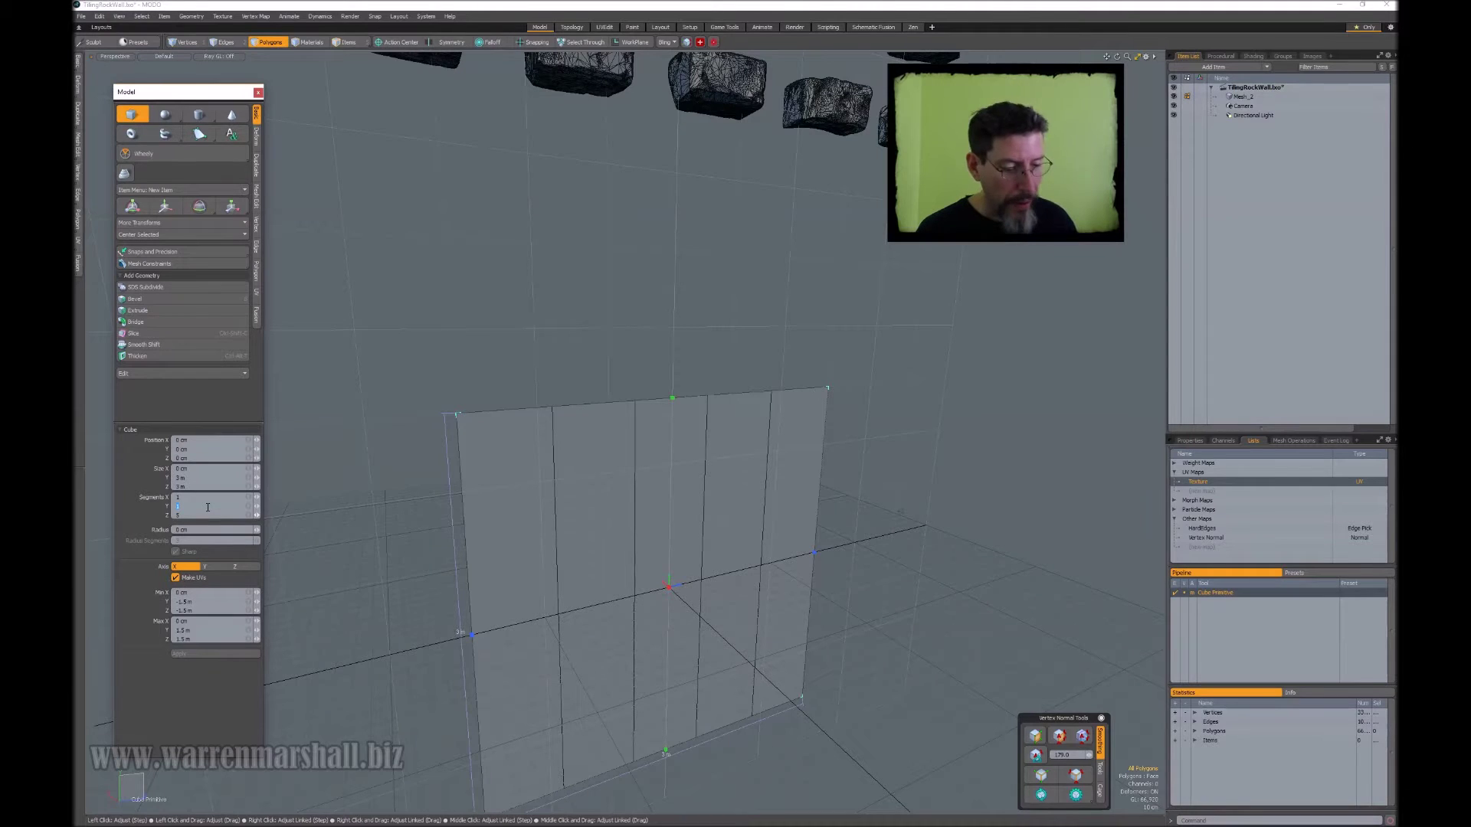
{"action": "type", "text": "10"}
{"action": "key", "text": "Tab"}
{"action": "left_click_drag", "start_coordinate": [467, 497], "coordinate": [524, 499], "text": "alt"}
{"action": "scroll", "coordinate": [540, 500], "scroll_direction": "down", "scroll_amount": 3}
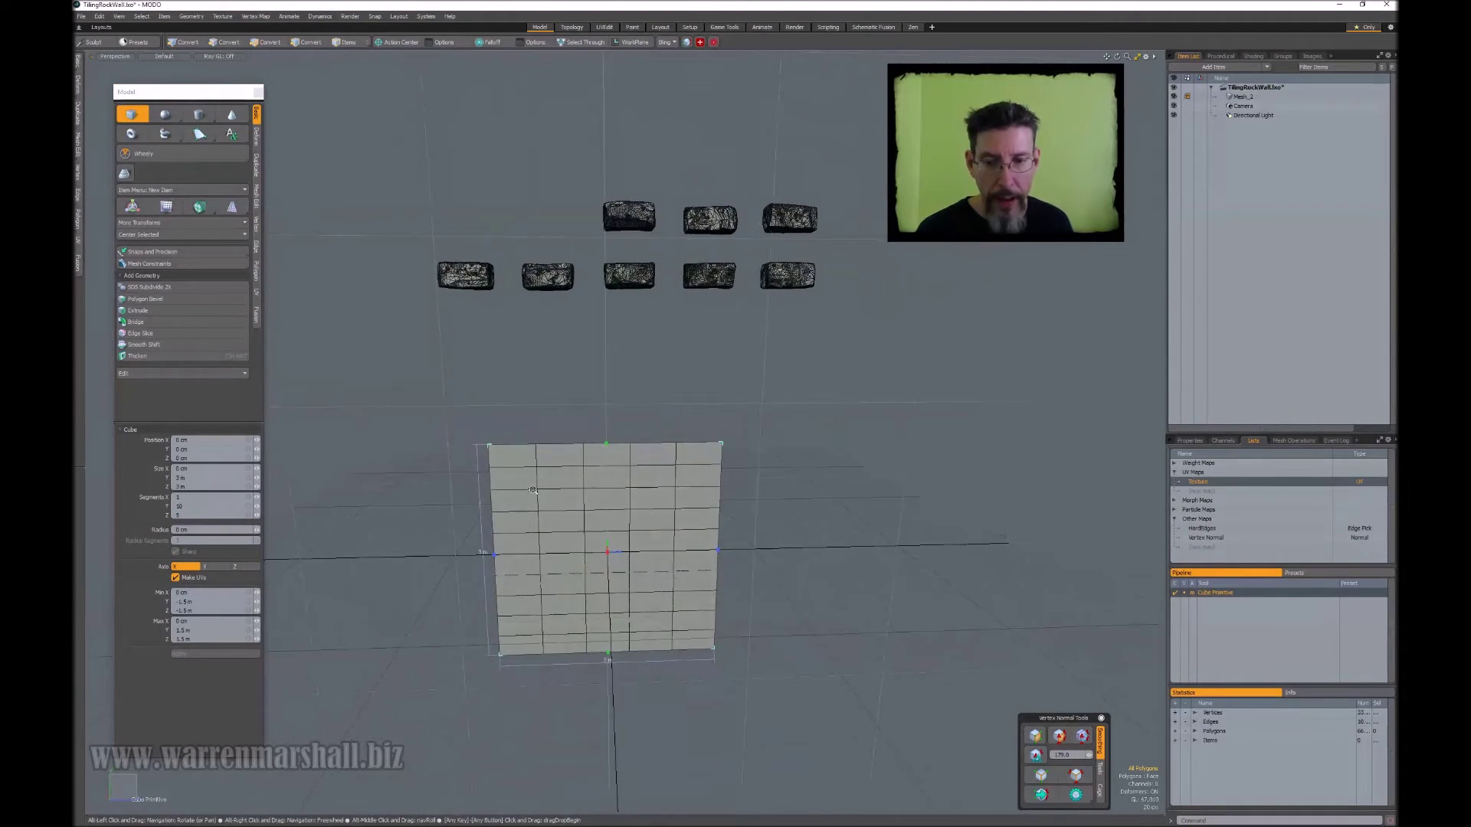
{"action": "scroll", "coordinate": [526, 498], "scroll_direction": "up", "scroll_amount": 3}
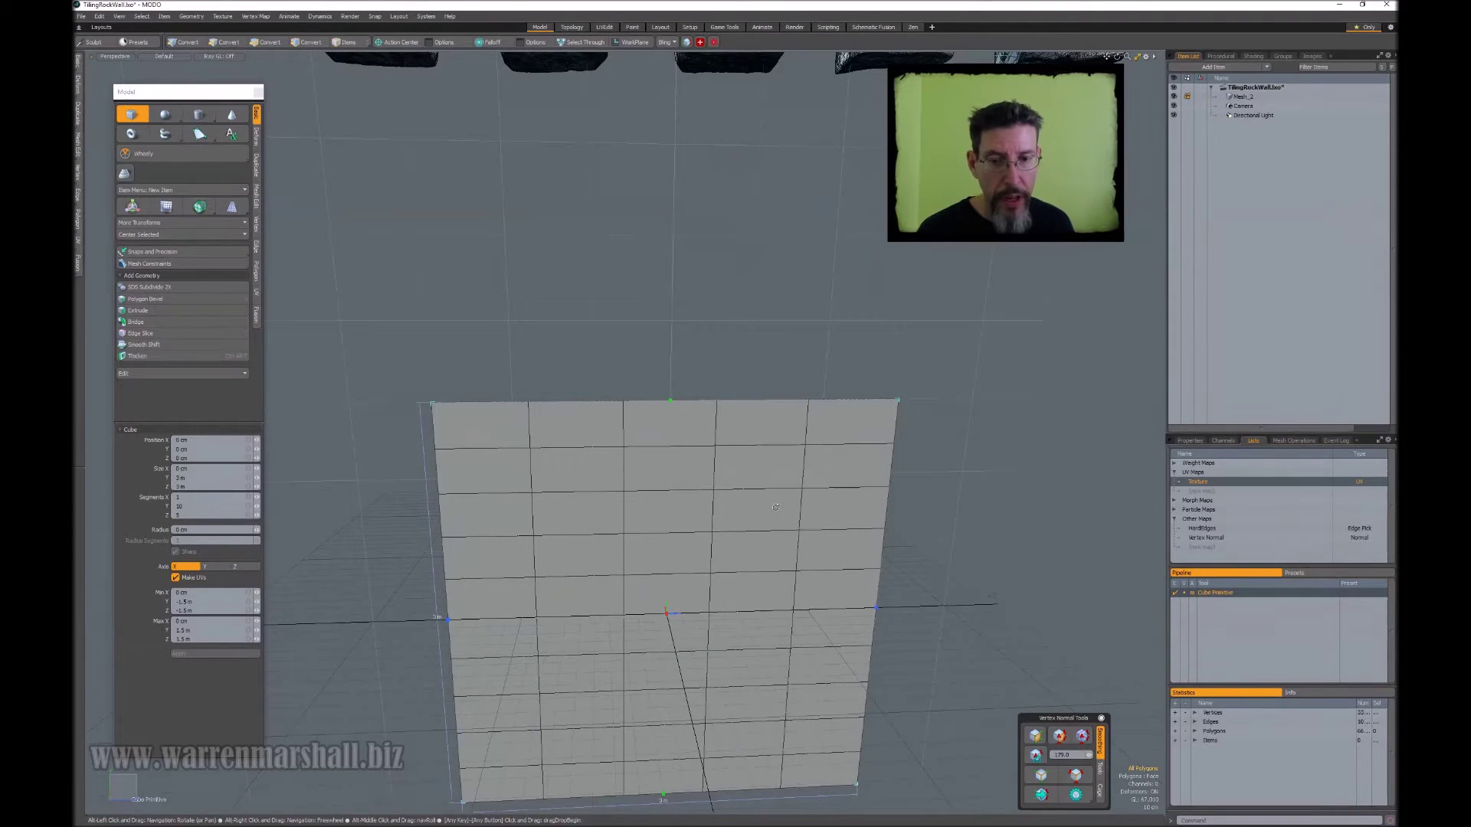
{"action": "scroll", "coordinate": [824, 521], "scroll_direction": "down", "scroll_amount": 5}
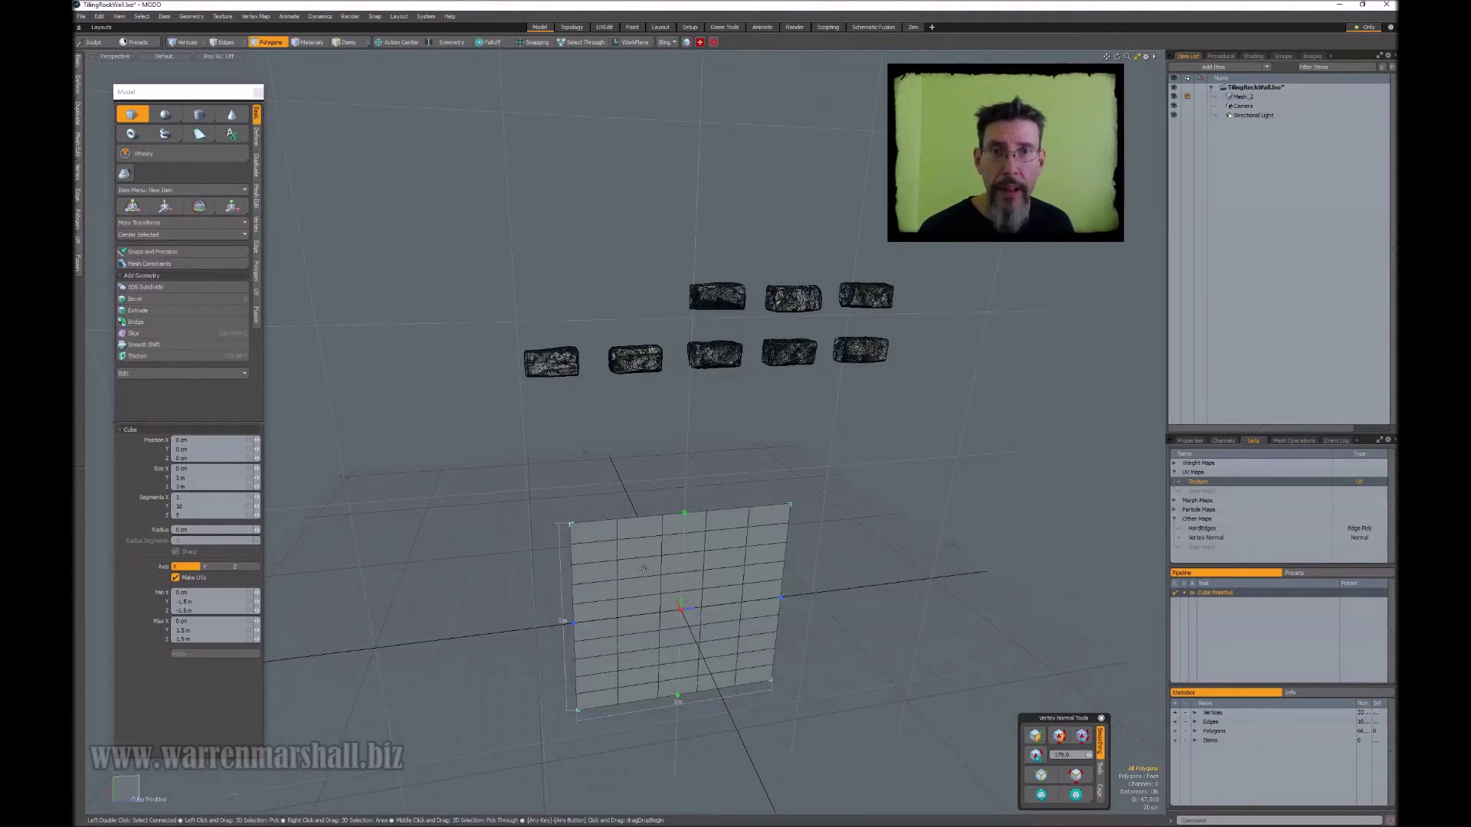
{"action": "left_click_drag", "start_coordinate": [643, 569], "coordinate": [680, 535], "text": "alt"}
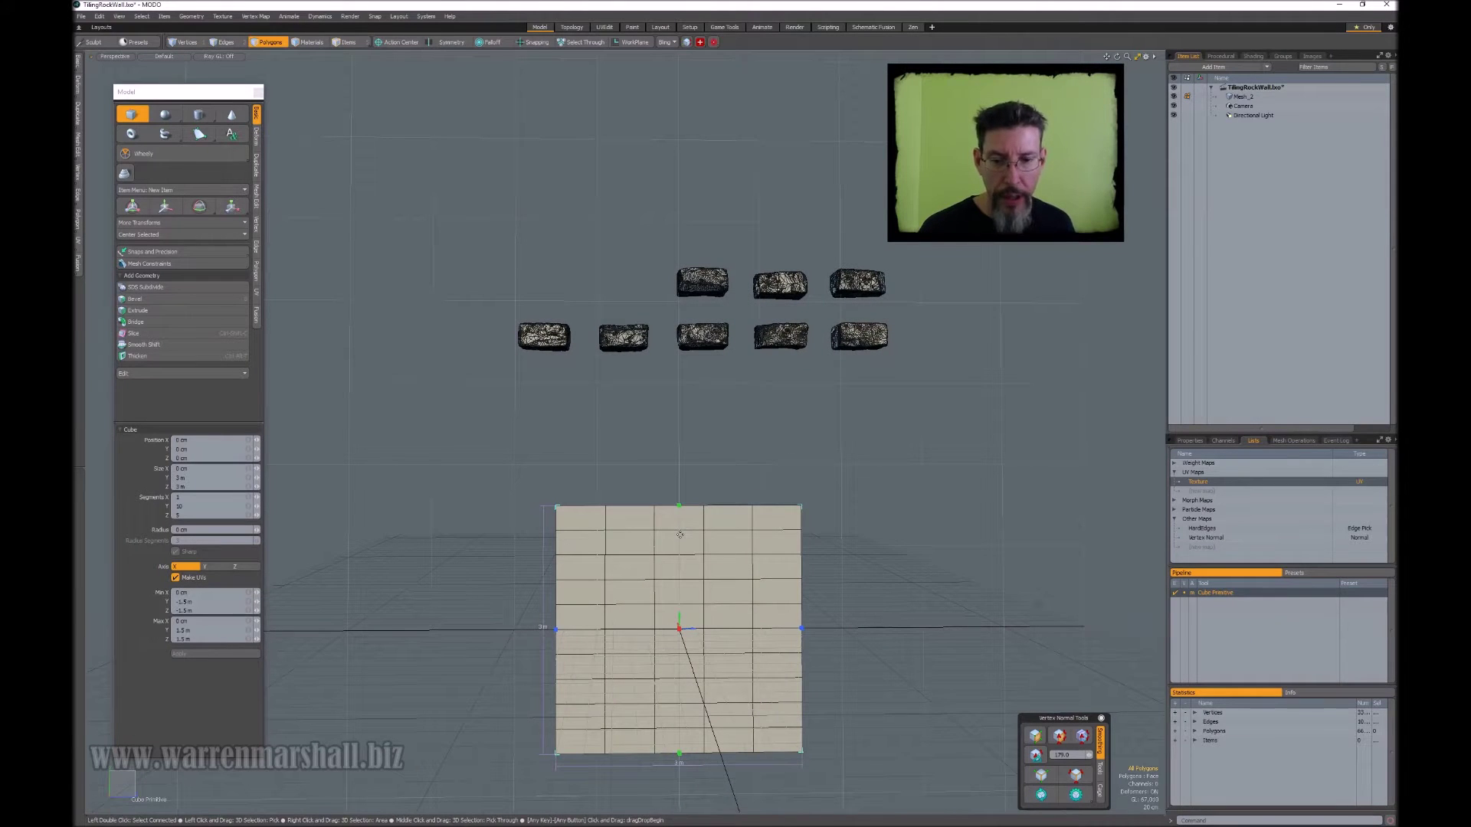
{"action": "key", "text": "space"}
{"action": "left_click_drag", "start_coordinate": [700, 478], "coordinate": [692, 490], "text": "alt"}
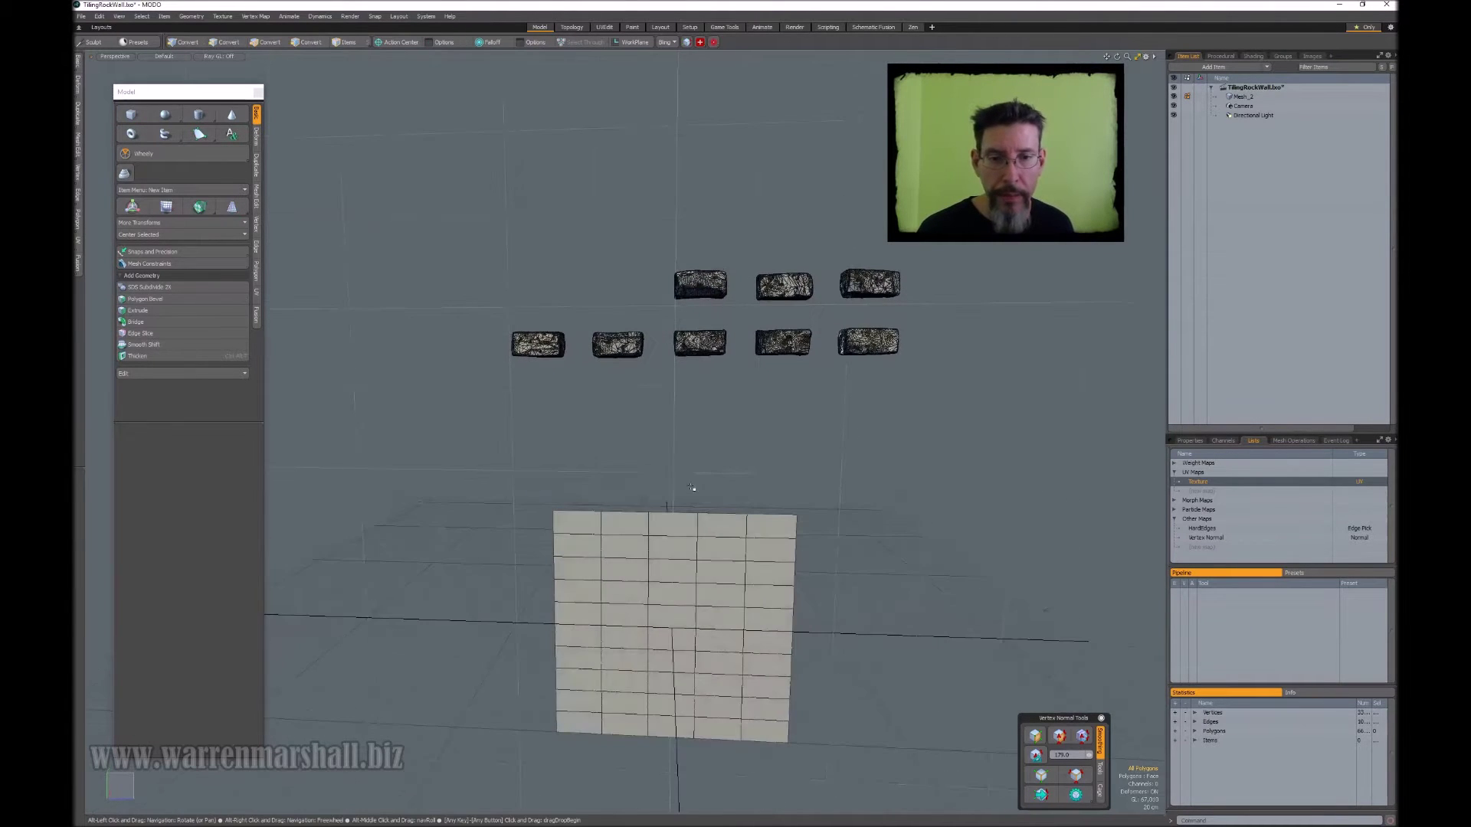
{"action": "left_click_drag", "start_coordinate": [713, 294], "coordinate": [704, 407], "text": "alt"}
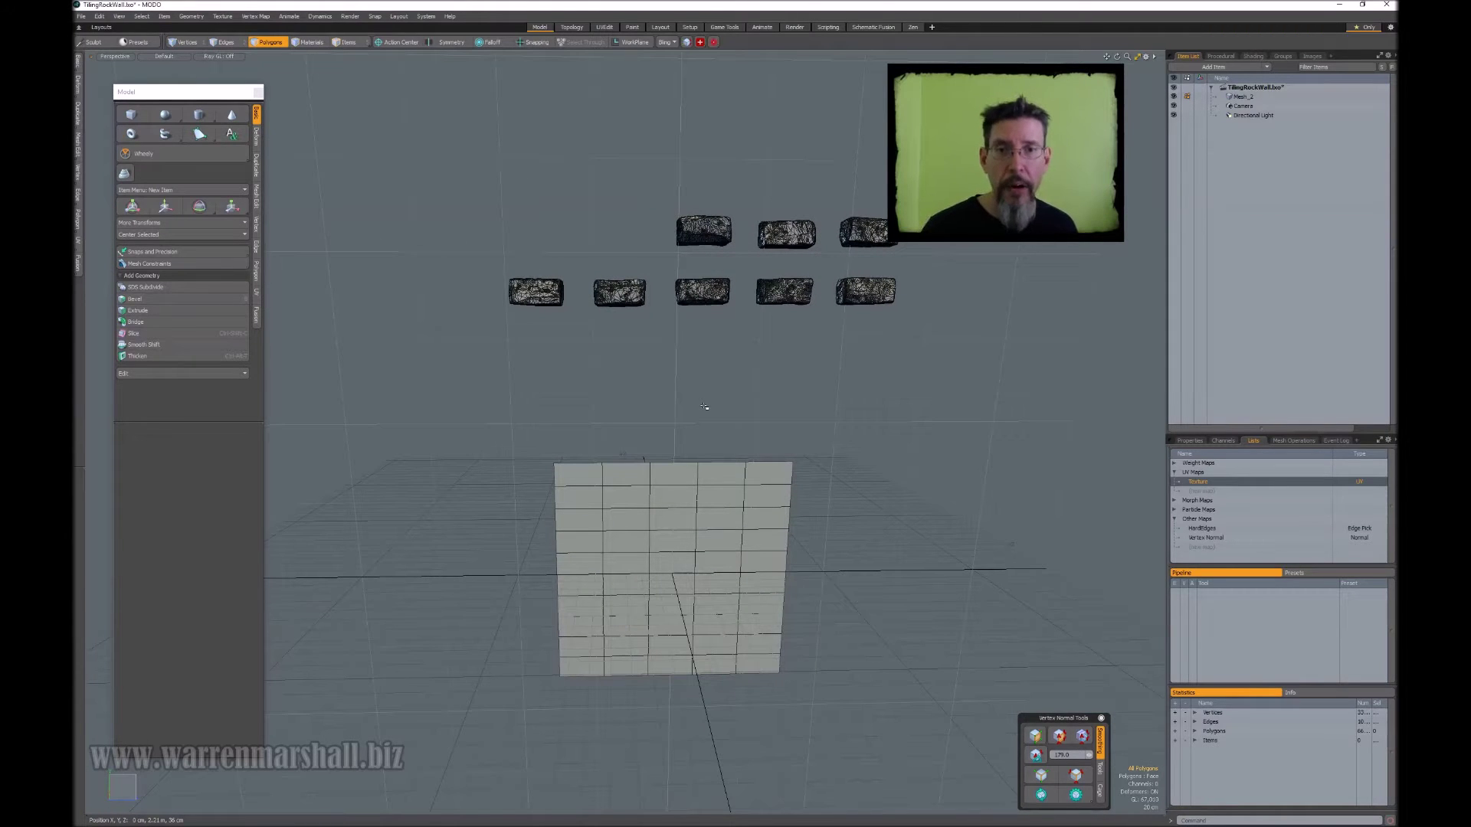
Select the upper row's leftmost brick with the Move tool and enable snapping to Polygon Center instead of Grid.
{"action": "double_click", "coordinate": [713, 223]}
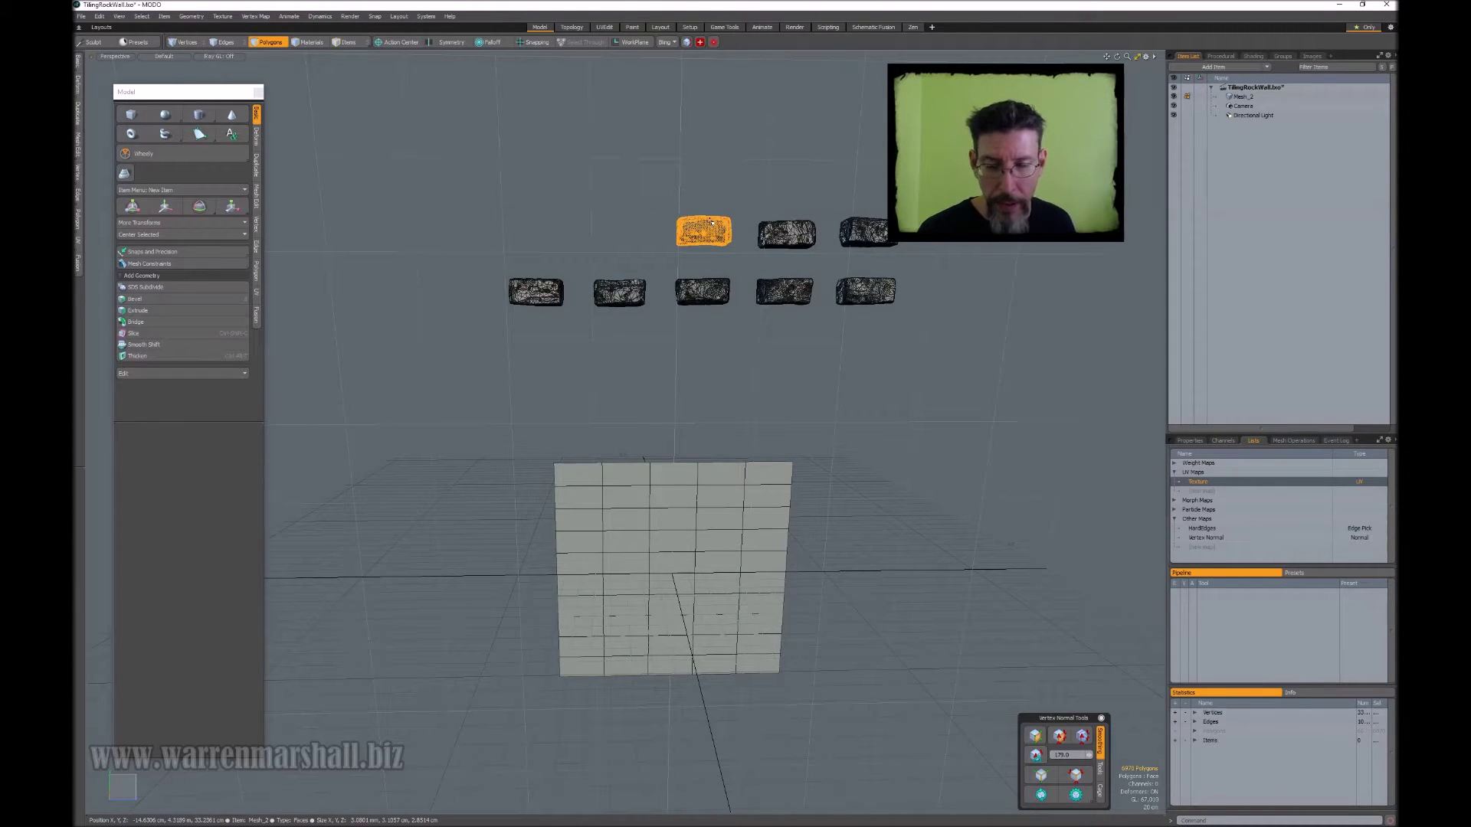
{"action": "key", "text": "w"}
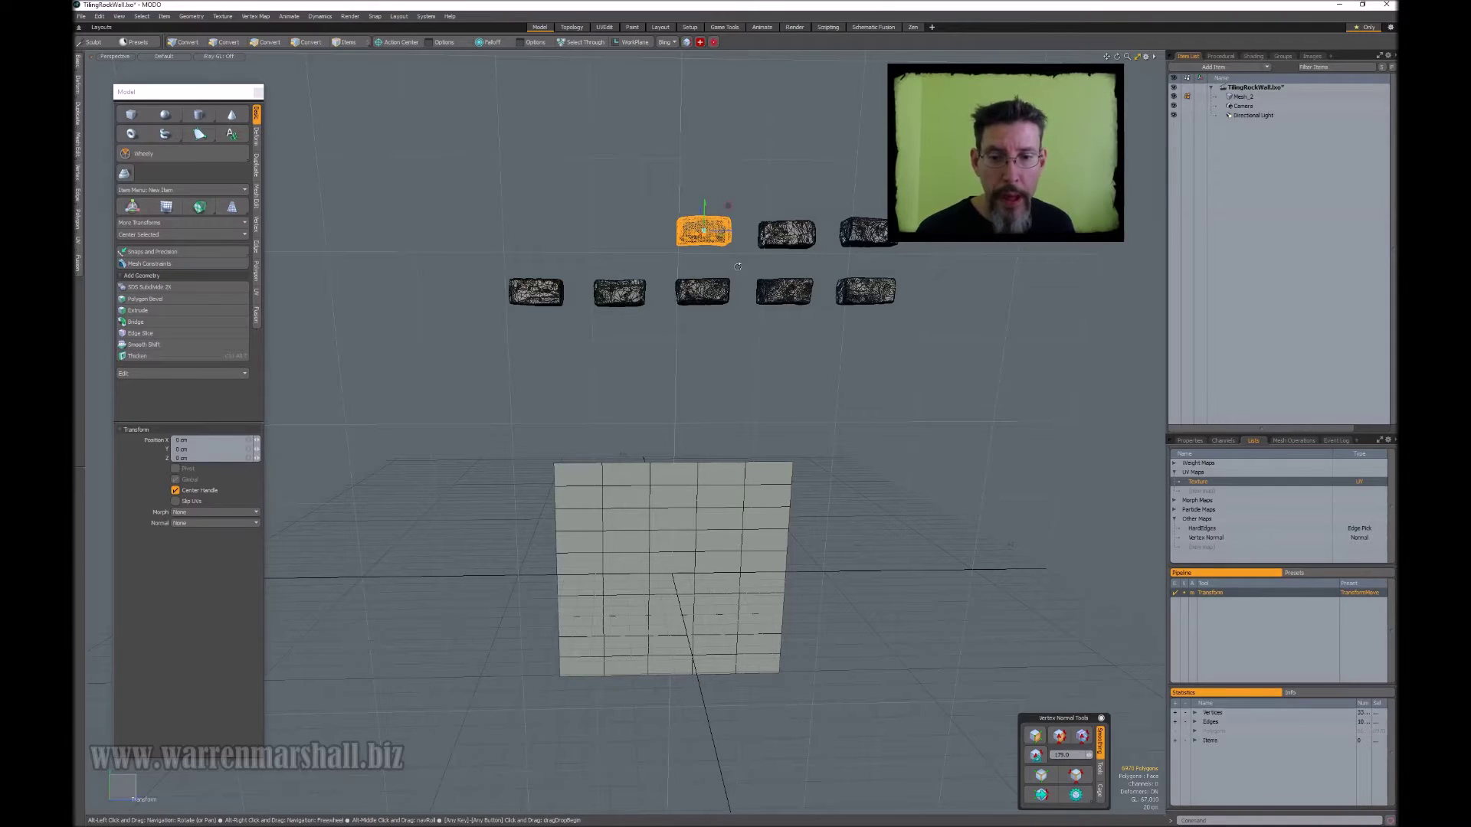
{"action": "key", "text": "F11"}
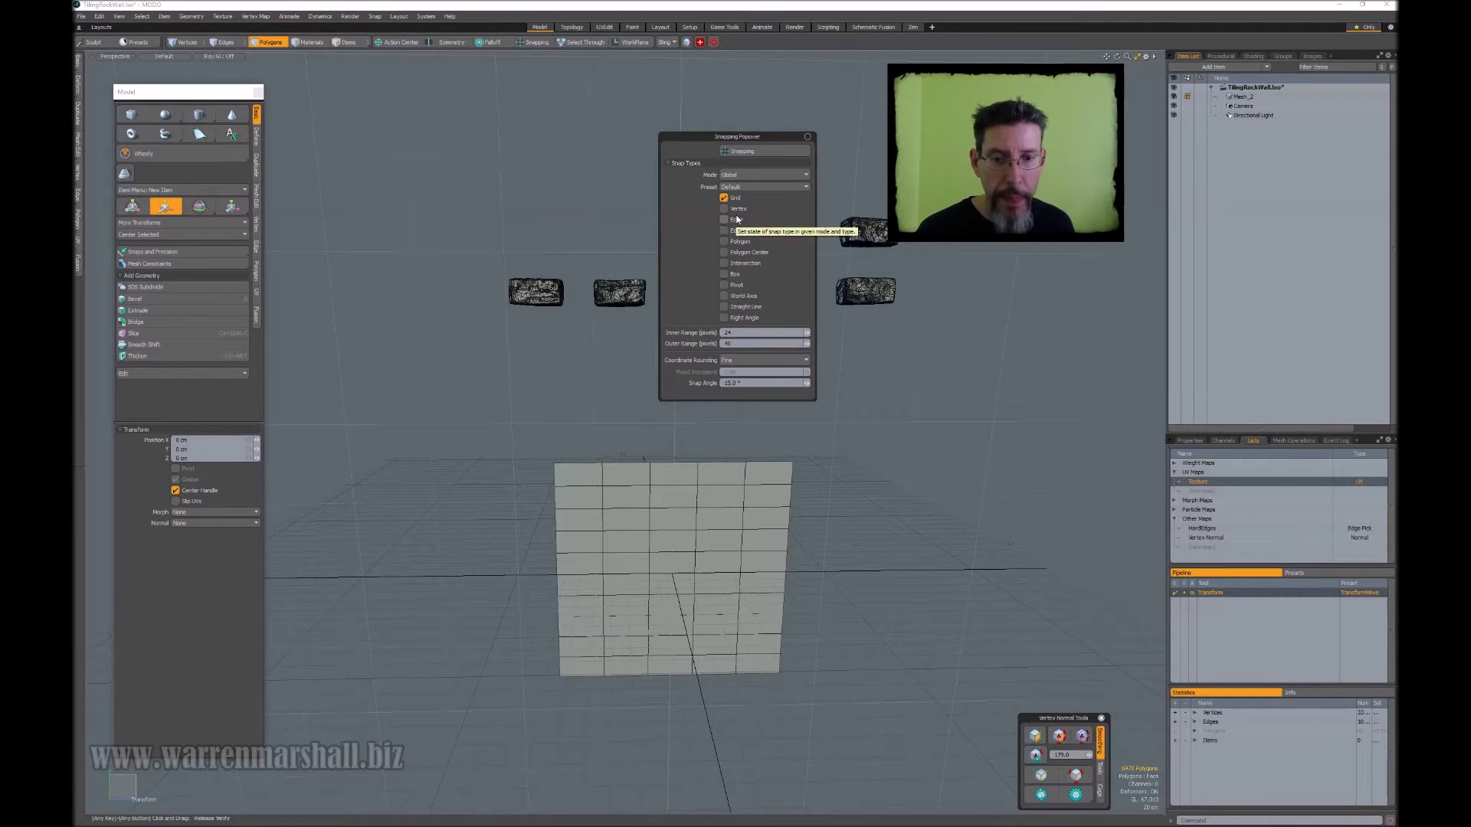
{"action": "left_click", "coordinate": [754, 152]}
{"action": "left_click", "coordinate": [734, 200]}
{"action": "left_click", "coordinate": [724, 252]}
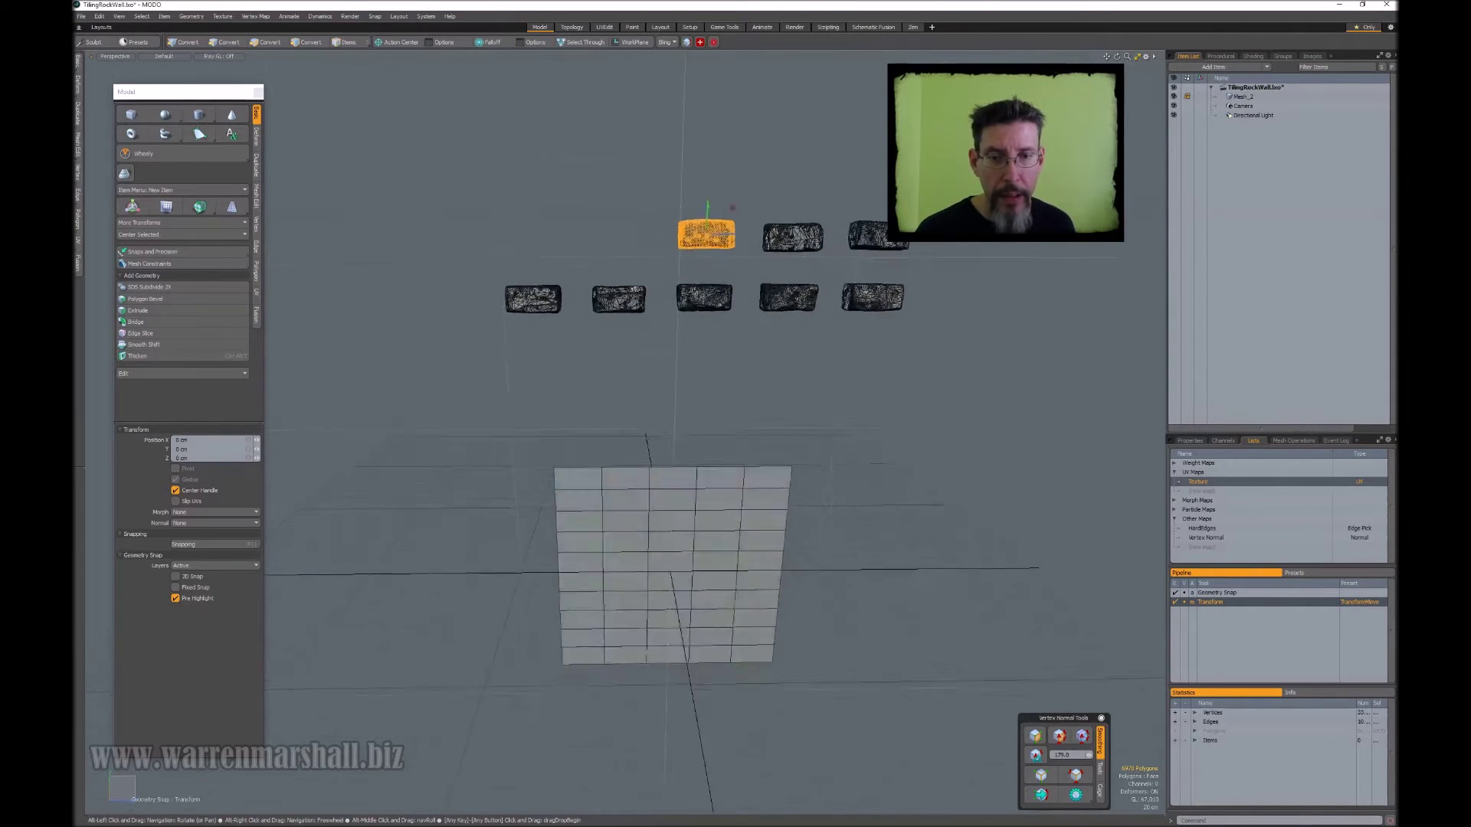
Snap the selected brick onto the top-left cell of the guide plane and deselect it.
{"action": "left_click_drag", "start_coordinate": [767, 212], "coordinate": [602, 455], "text": "alt"}
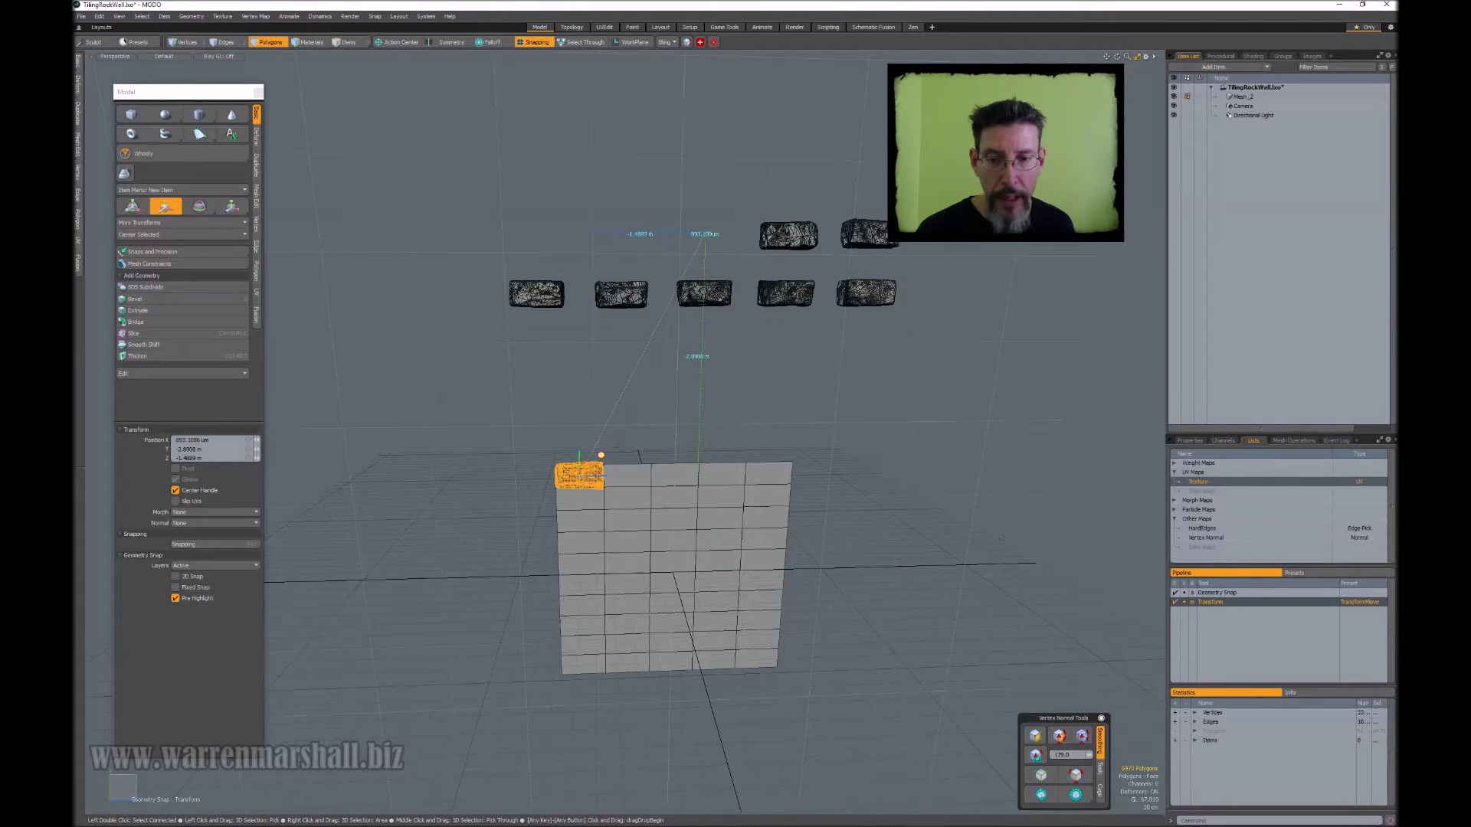
{"action": "scroll", "coordinate": [580, 499], "scroll_direction": "up", "scroll_amount": 8}
{"action": "left_click_drag", "start_coordinate": [582, 498], "coordinate": [781, 300], "text": "alt"}
{"action": "key", "text": "Escape"}
{"action": "key", "text": "Escape"}
Snap the upper row's middle and right bricks onto the second and third cells of the plane's top row.
{"action": "double_click", "coordinate": [693, 198]}
{"action": "key", "text": "w"}
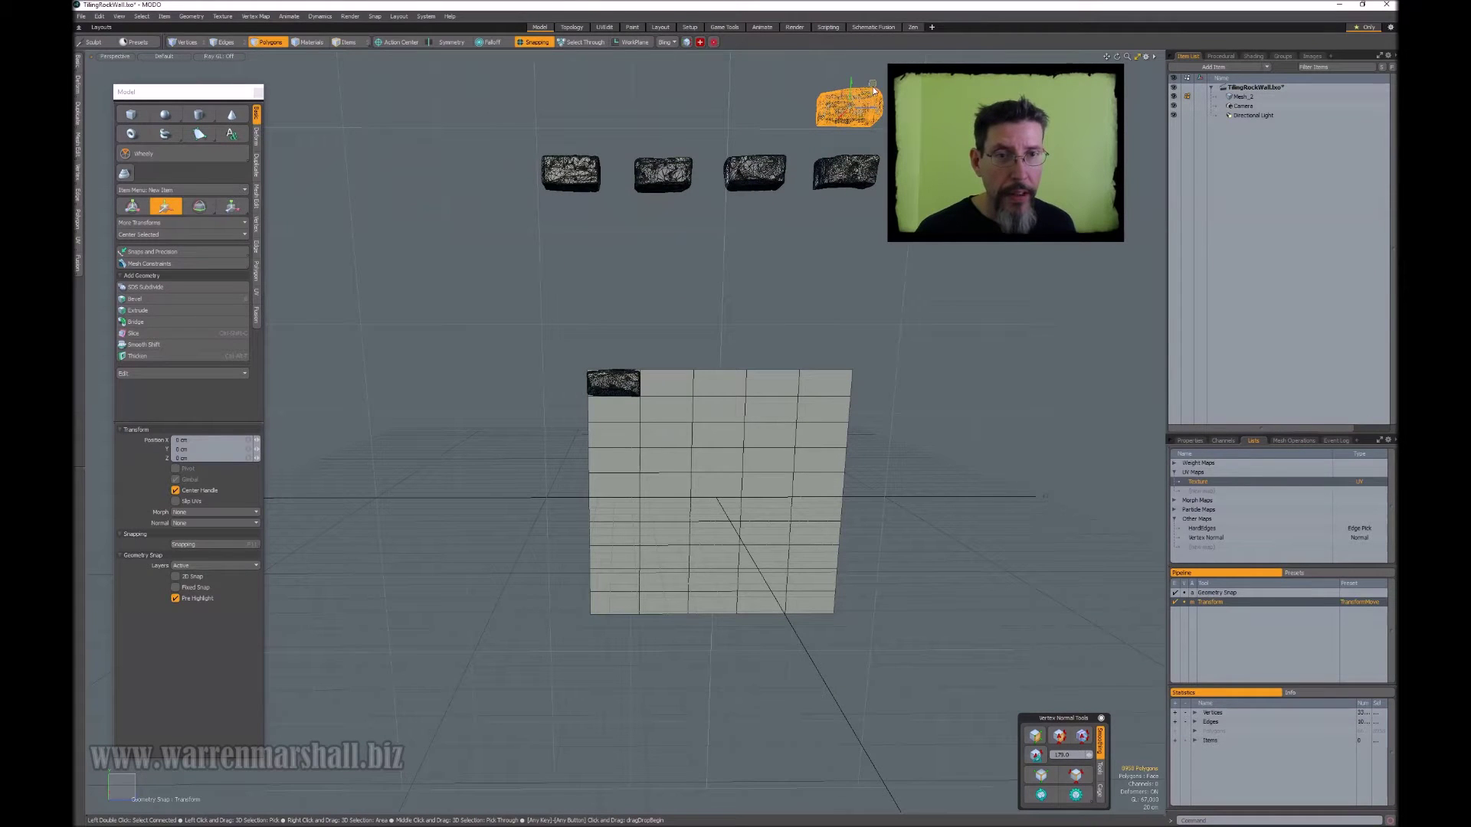
{"action": "left_click_drag", "start_coordinate": [872, 83], "coordinate": [687, 363]}
{"action": "key", "text": "Escape"}
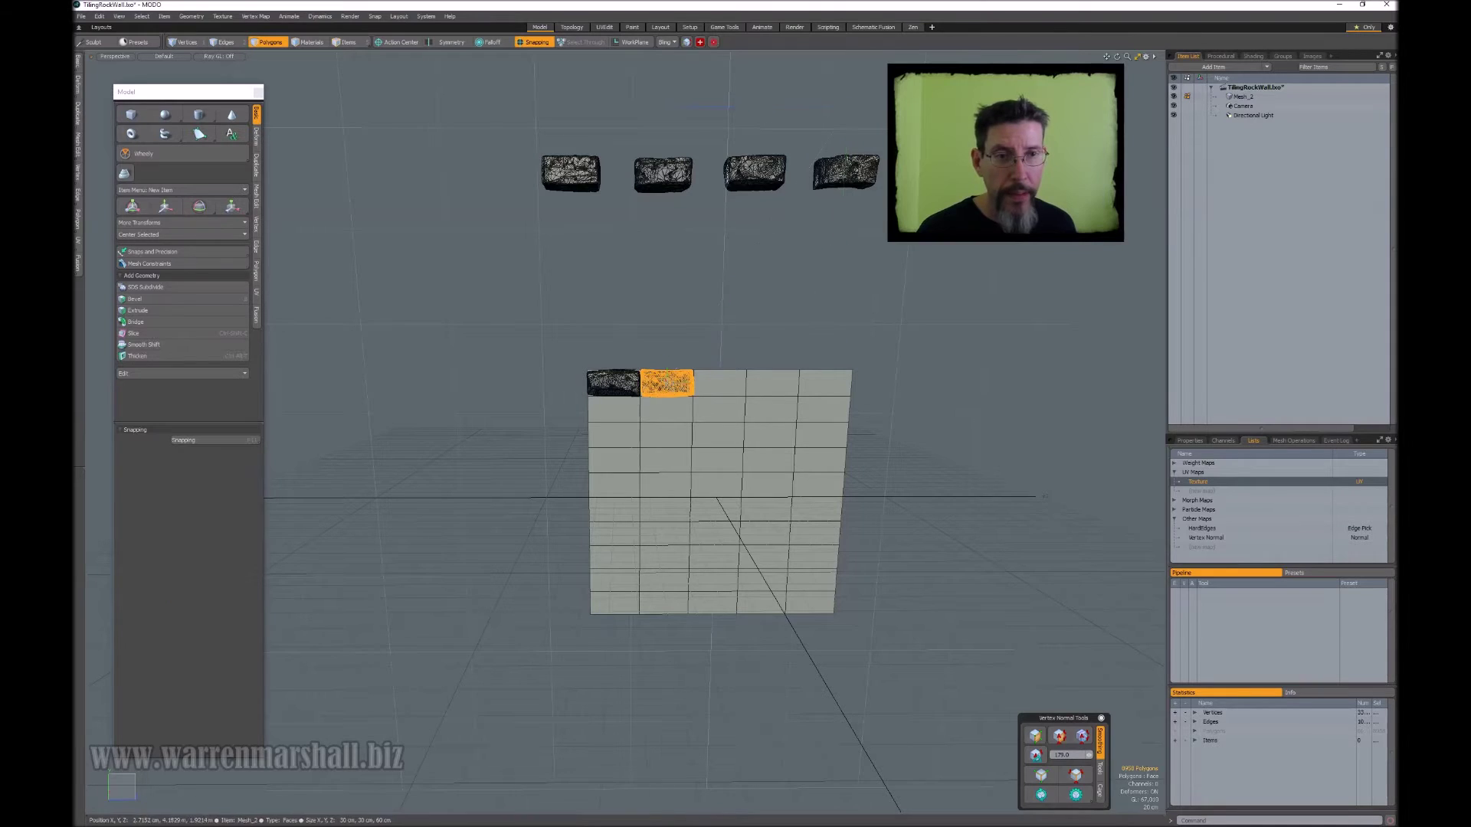
{"action": "key", "text": "Escape"}
{"action": "key", "text": "w"}
{"action": "left_click_drag", "start_coordinate": [963, 88], "coordinate": [740, 363]}
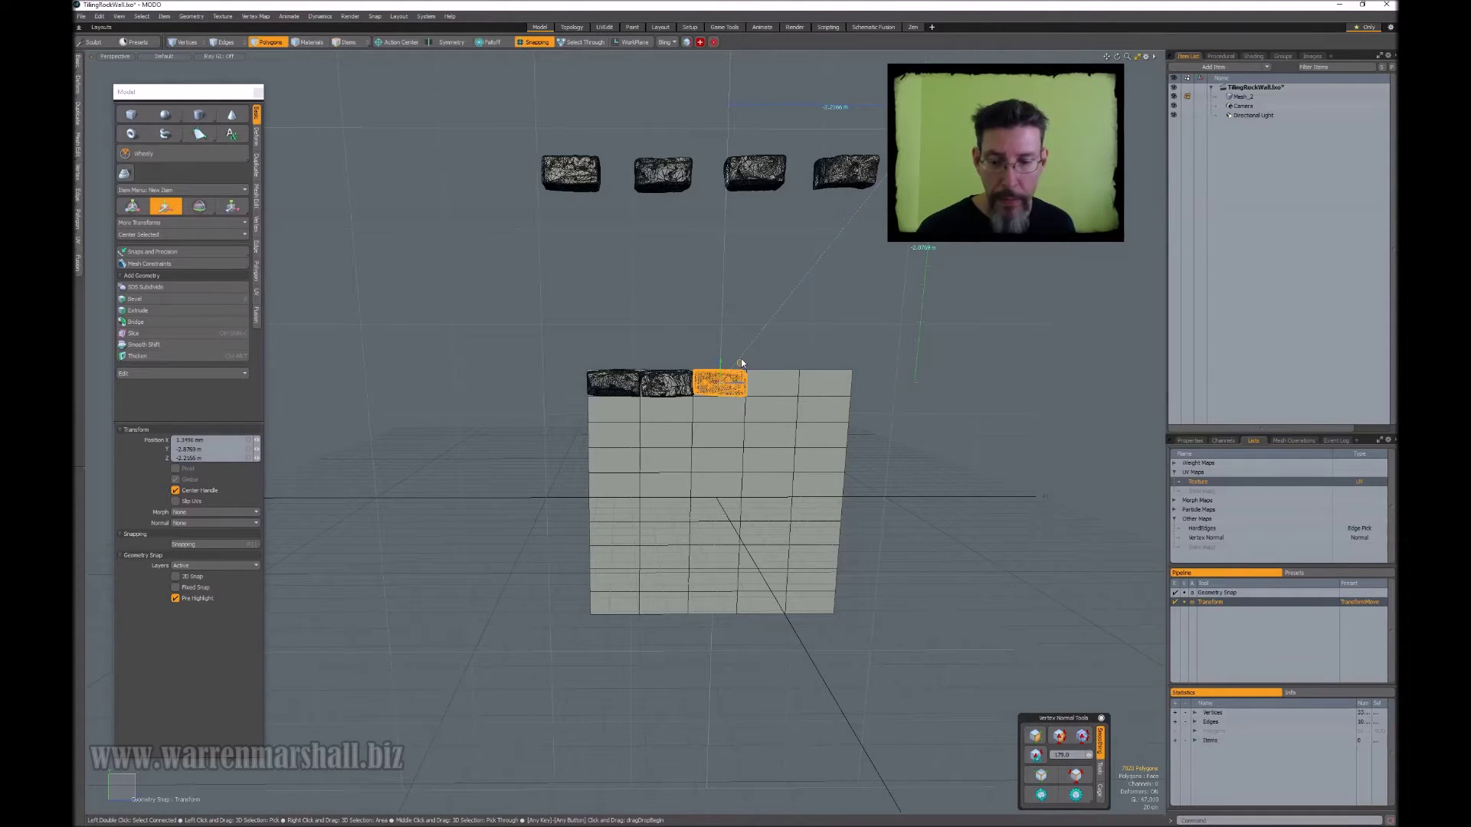
{"action": "key", "text": "Escape"}
Snap the fourth and second bricks of the remaining row onto the fourth and fifth cells of the plane's top row.
{"action": "left_click_drag", "start_coordinate": [760, 333], "coordinate": [689, 397], "text": "alt+shift"}
{"action": "key", "text": "Escape"}
{"action": "double_click", "coordinate": [781, 246]}
{"action": "key", "text": "w"}
{"action": "left_click_drag", "start_coordinate": [797, 219], "coordinate": [722, 427]}
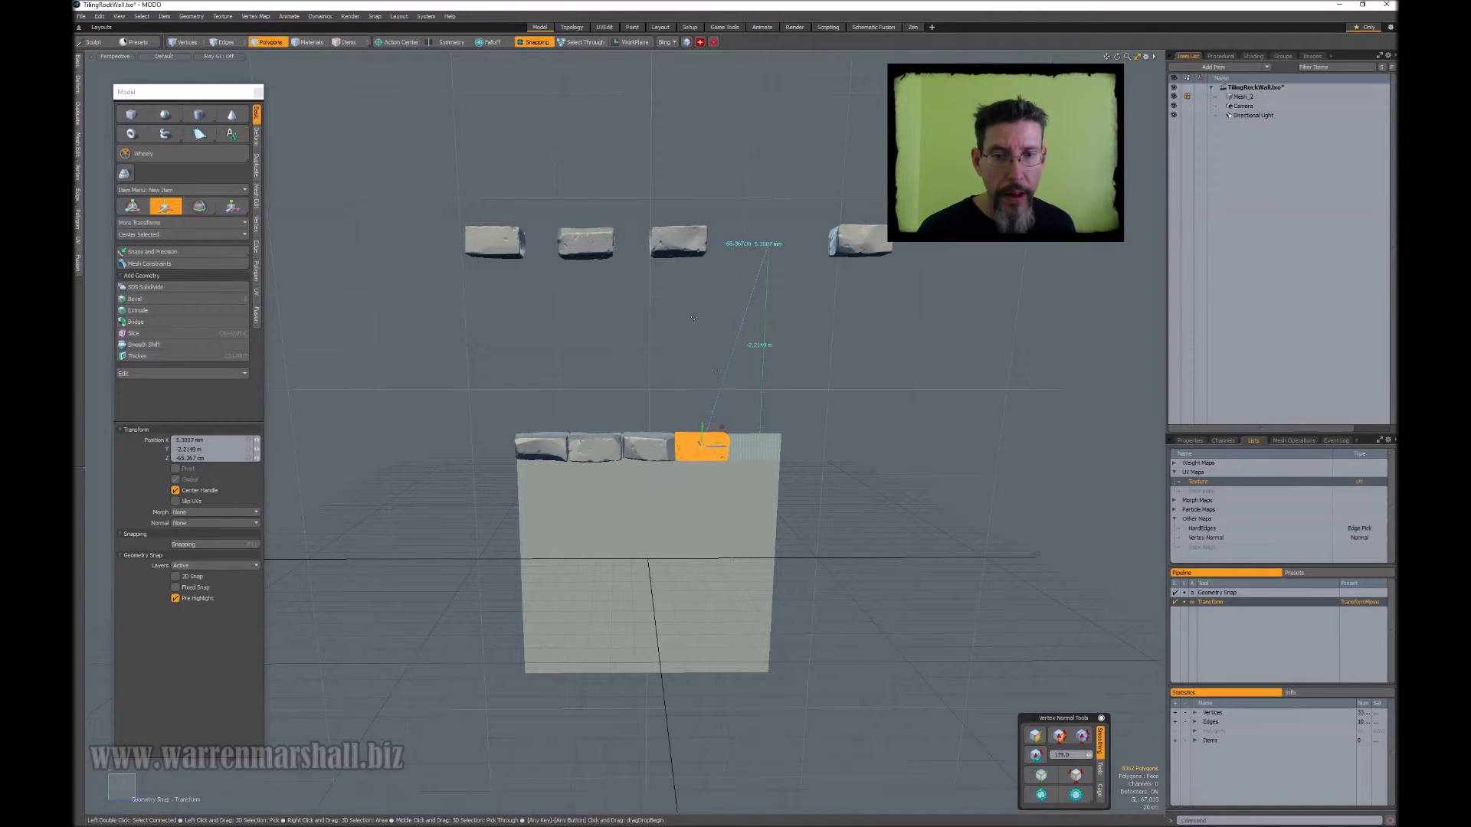
{"action": "left_click", "coordinate": [605, 231]}
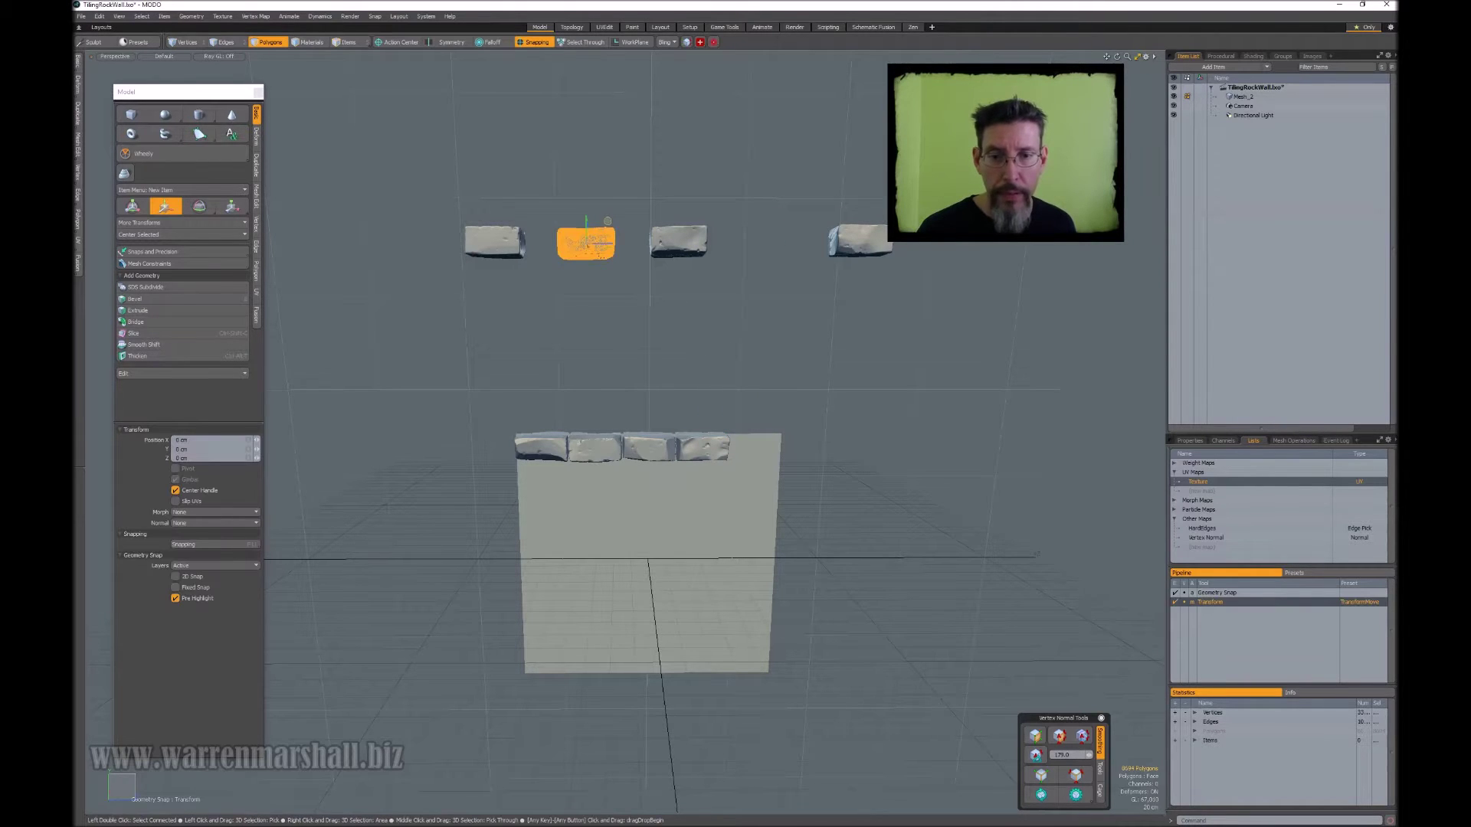
{"action": "left_click_drag", "start_coordinate": [607, 221], "coordinate": [763, 341]}
{"action": "key", "text": "space"}
Clear the selection and turn the wireframe overlay back on to inspect the completed top course of bricks.
{"action": "left_click", "coordinate": [716, 391]}
{"action": "scroll", "coordinate": [721, 429], "scroll_direction": "up", "scroll_amount": 6}
{"action": "scroll", "coordinate": [742, 436], "scroll_direction": "down", "scroll_amount": 5}
{"action": "left_click_drag", "start_coordinate": [788, 246], "coordinate": [787, 278], "text": "alt+shift"}
{"action": "scroll", "coordinate": [774, 294], "scroll_direction": "down", "scroll_amount": 3}
{"action": "key", "text": "F4"}
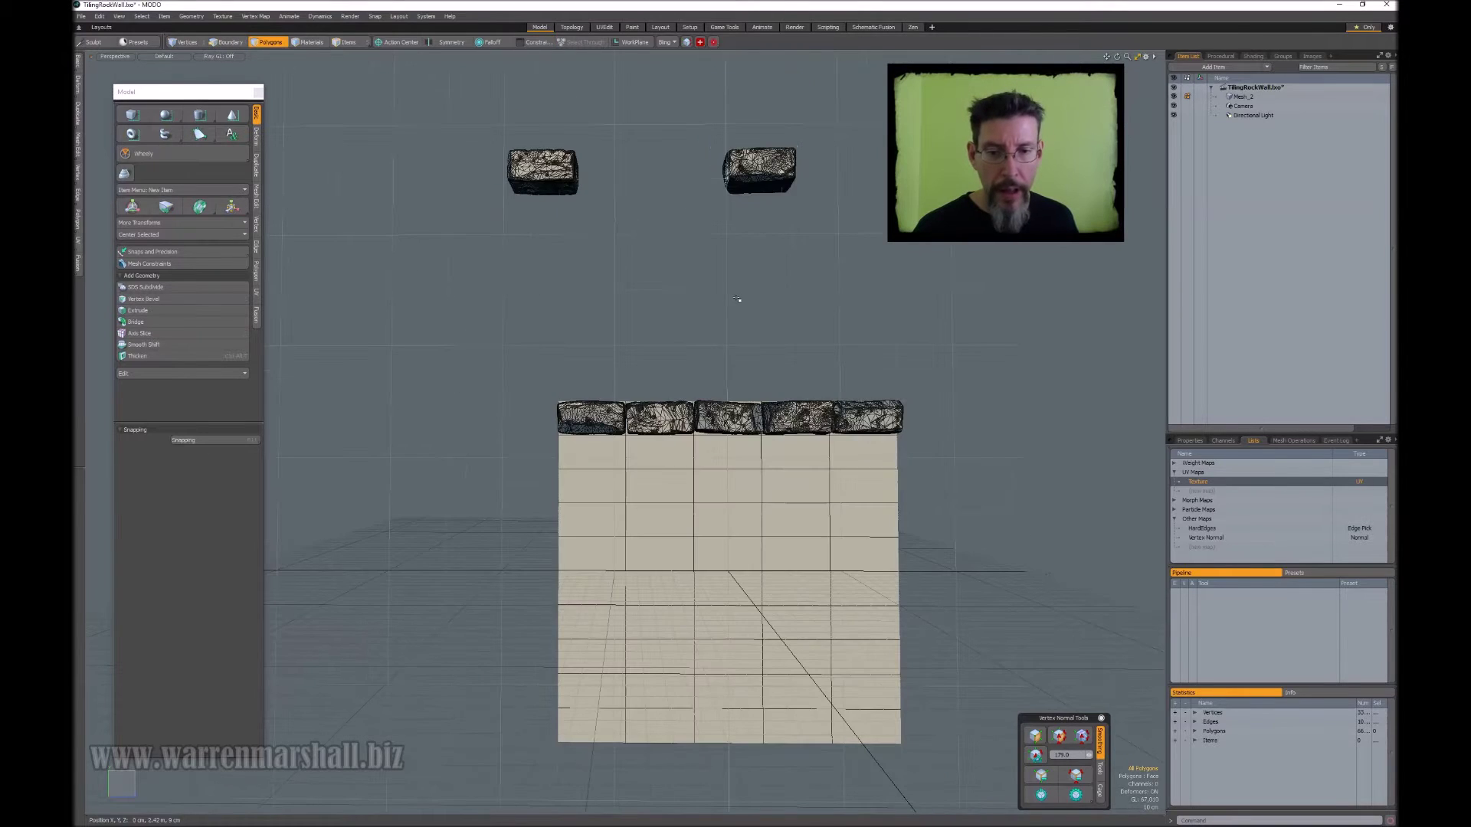
Move the guide plane's polygons out of the brick mesh into a new mesh item, and make the brick mesh active again.
{"action": "left_click_drag", "start_coordinate": [632, 377], "coordinate": [773, 228], "text": "alt"}
{"action": "double_click", "coordinate": [753, 196]}
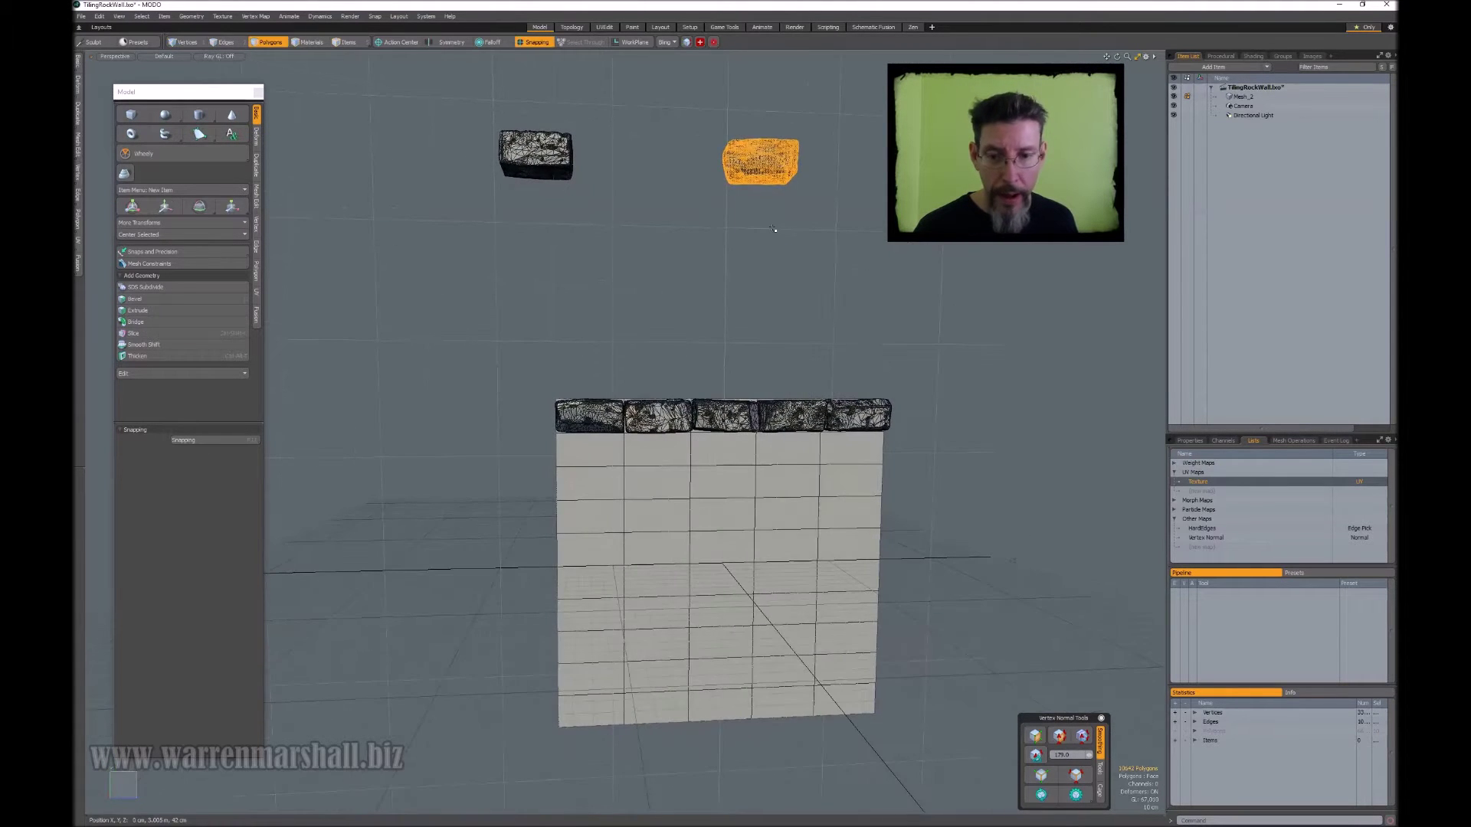
{"action": "left_click_drag", "start_coordinate": [773, 228], "coordinate": [693, 264], "text": "alt"}
{"action": "key", "text": "3"}
{"action": "left_click", "coordinate": [695, 455]}
{"action": "key", "text": "["}
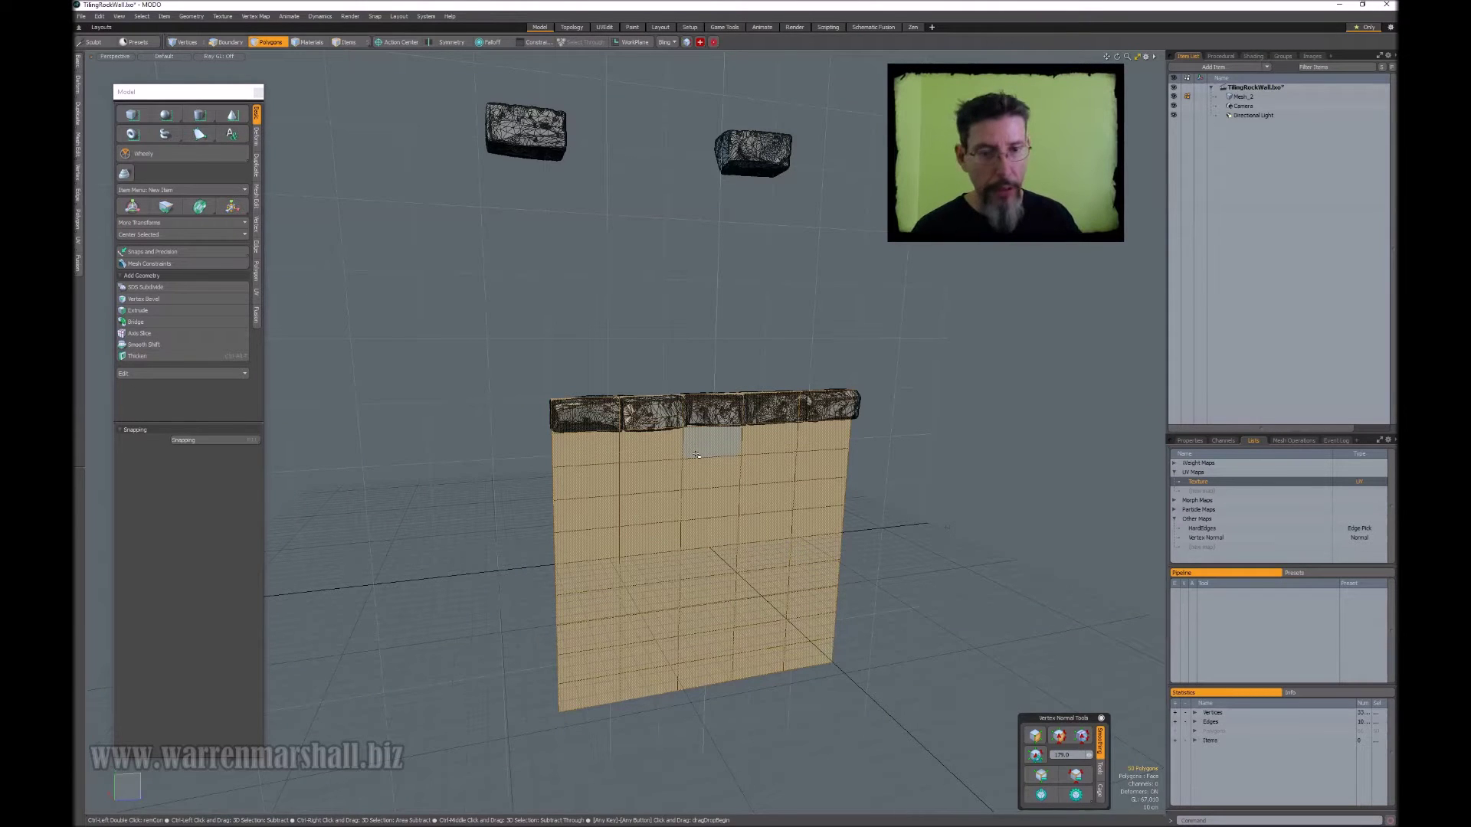
{"action": "key", "text": "ctrl+x"}
{"action": "key", "text": "n"}
{"action": "key", "text": "ctrl+v"}
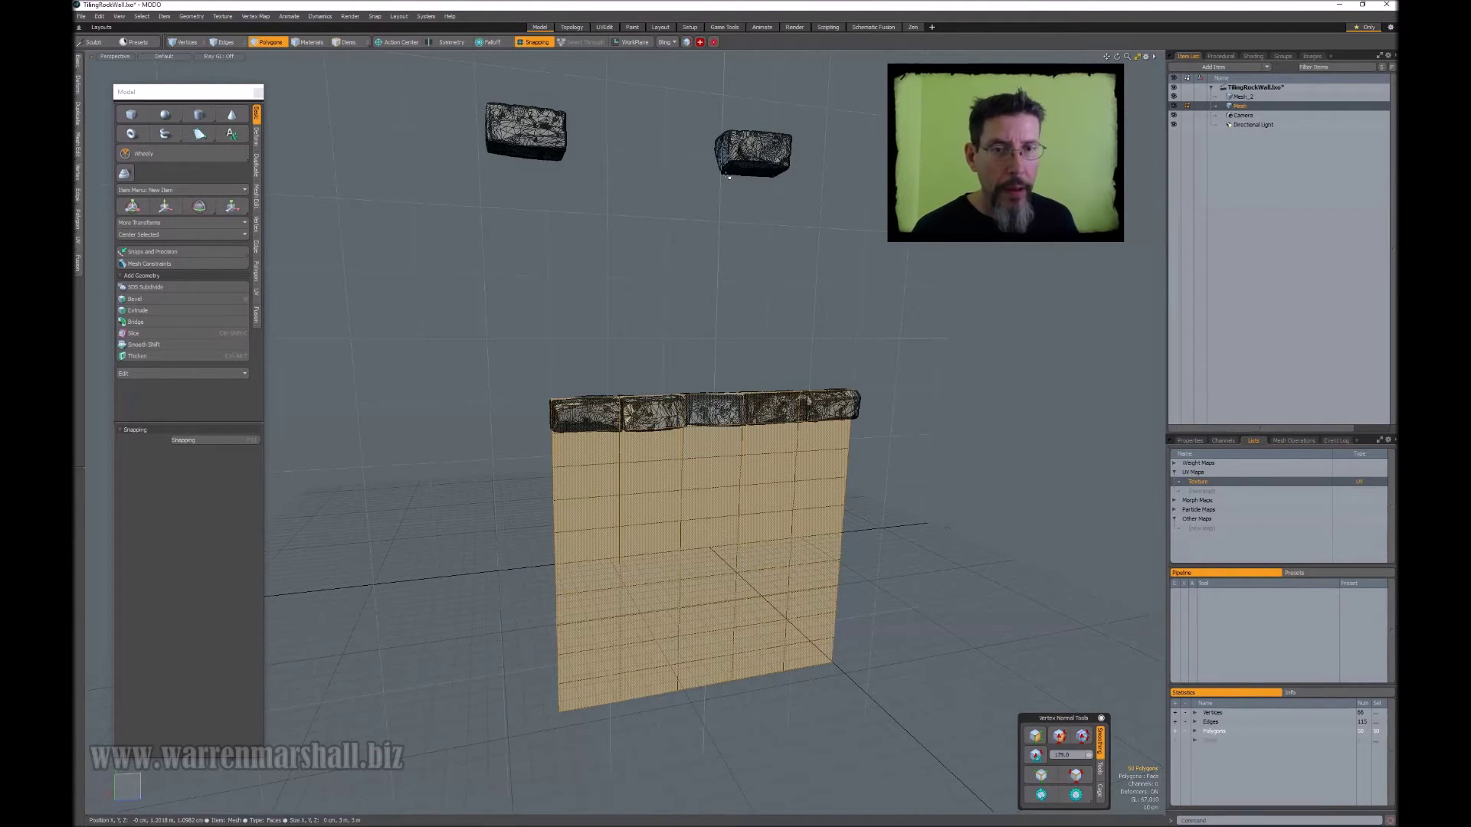
{"action": "left_click", "coordinate": [727, 175]}
{"action": "left_click_drag", "start_coordinate": [727, 175], "coordinate": [778, 246], "text": "alt"}
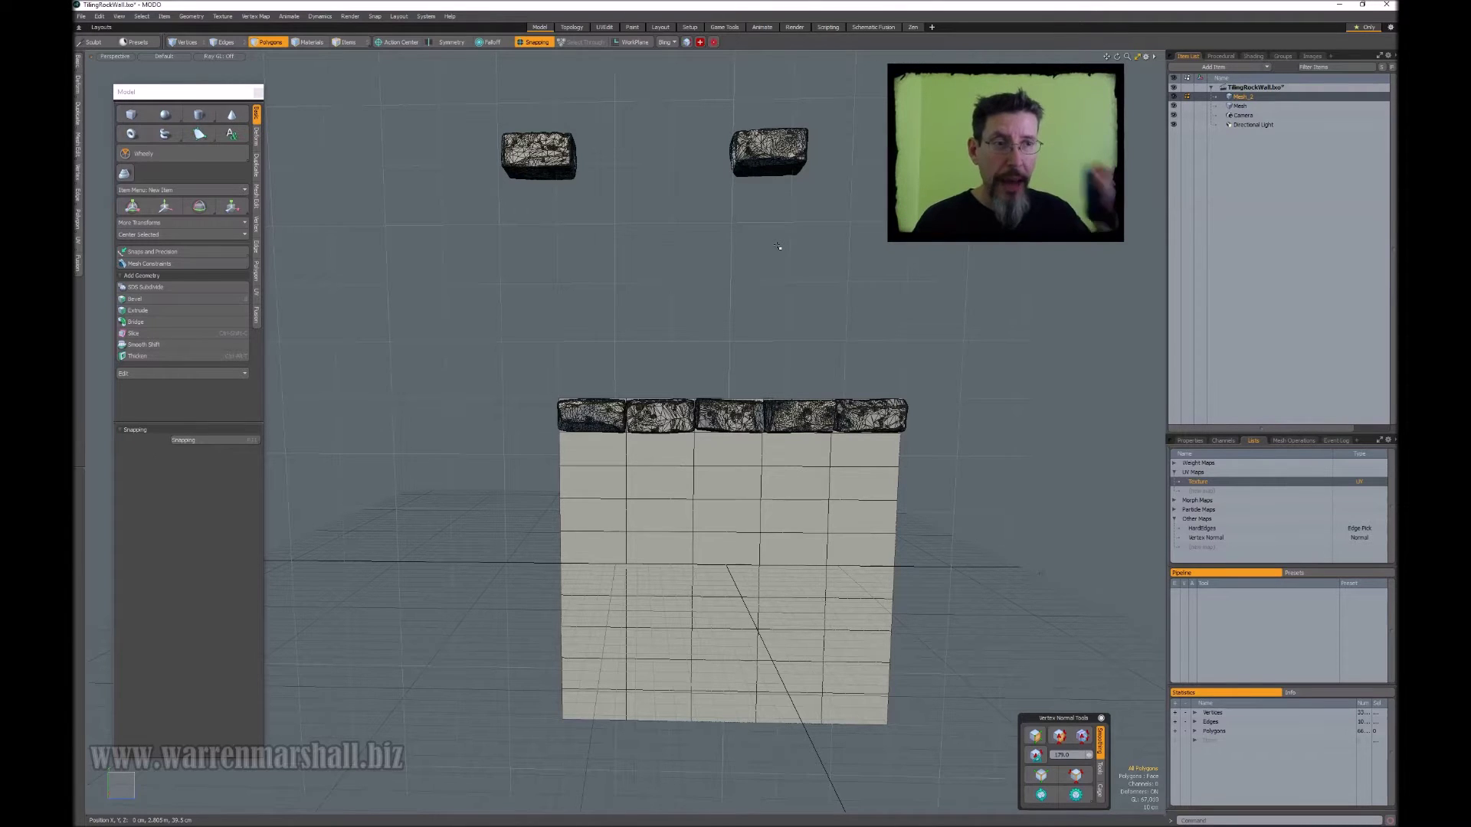
Select the middle loose brick for moving, turn off polygon center snapping, leaving edge center on, and set the snapping layers to Background.
{"action": "left_click_drag", "start_coordinate": [777, 247], "coordinate": [743, 264], "text": "alt"}
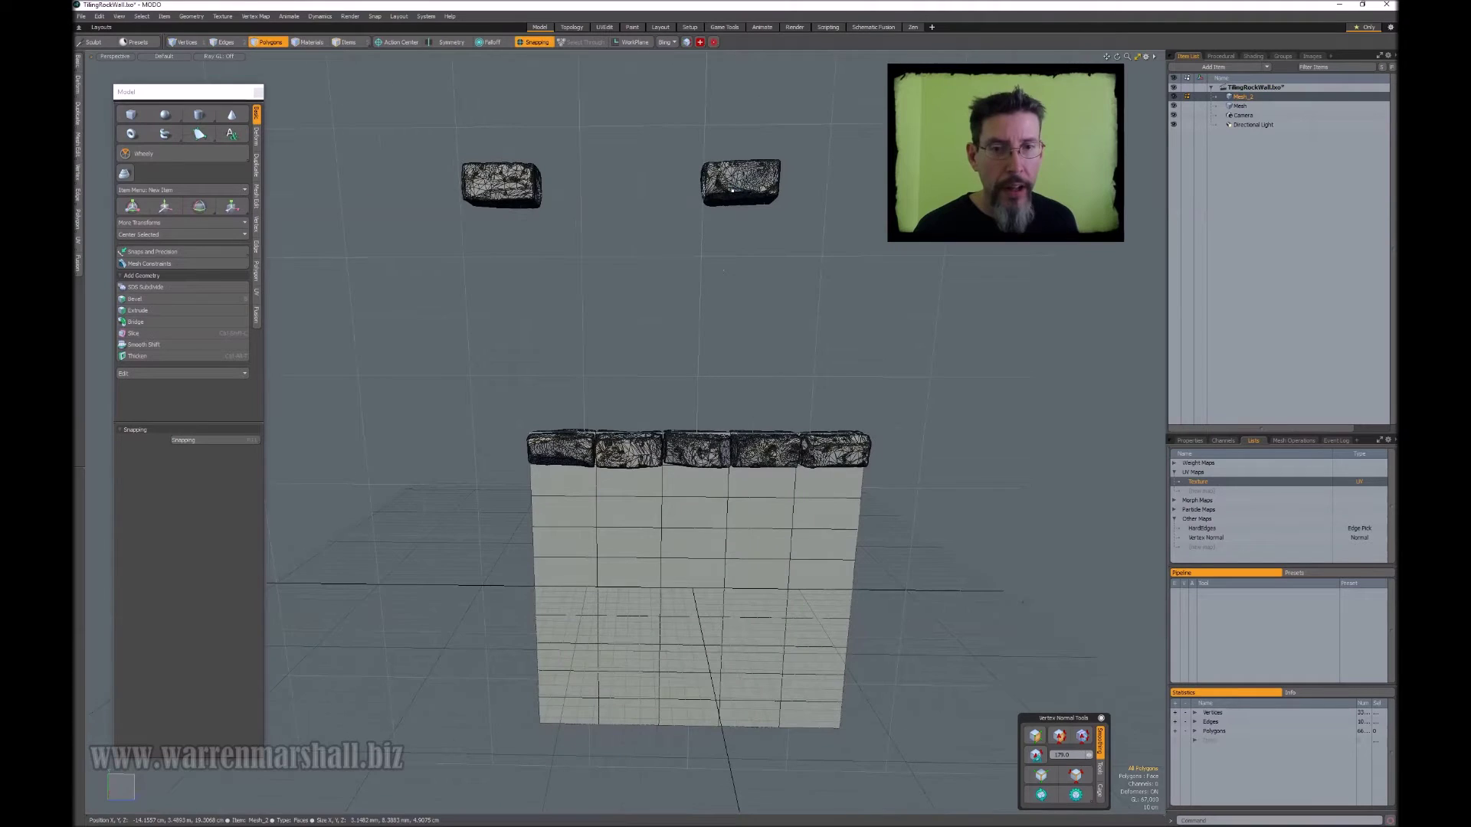
{"action": "double_click", "coordinate": [737, 183]}
{"action": "left_click_drag", "start_coordinate": [724, 241], "coordinate": [743, 241], "text": "alt"}
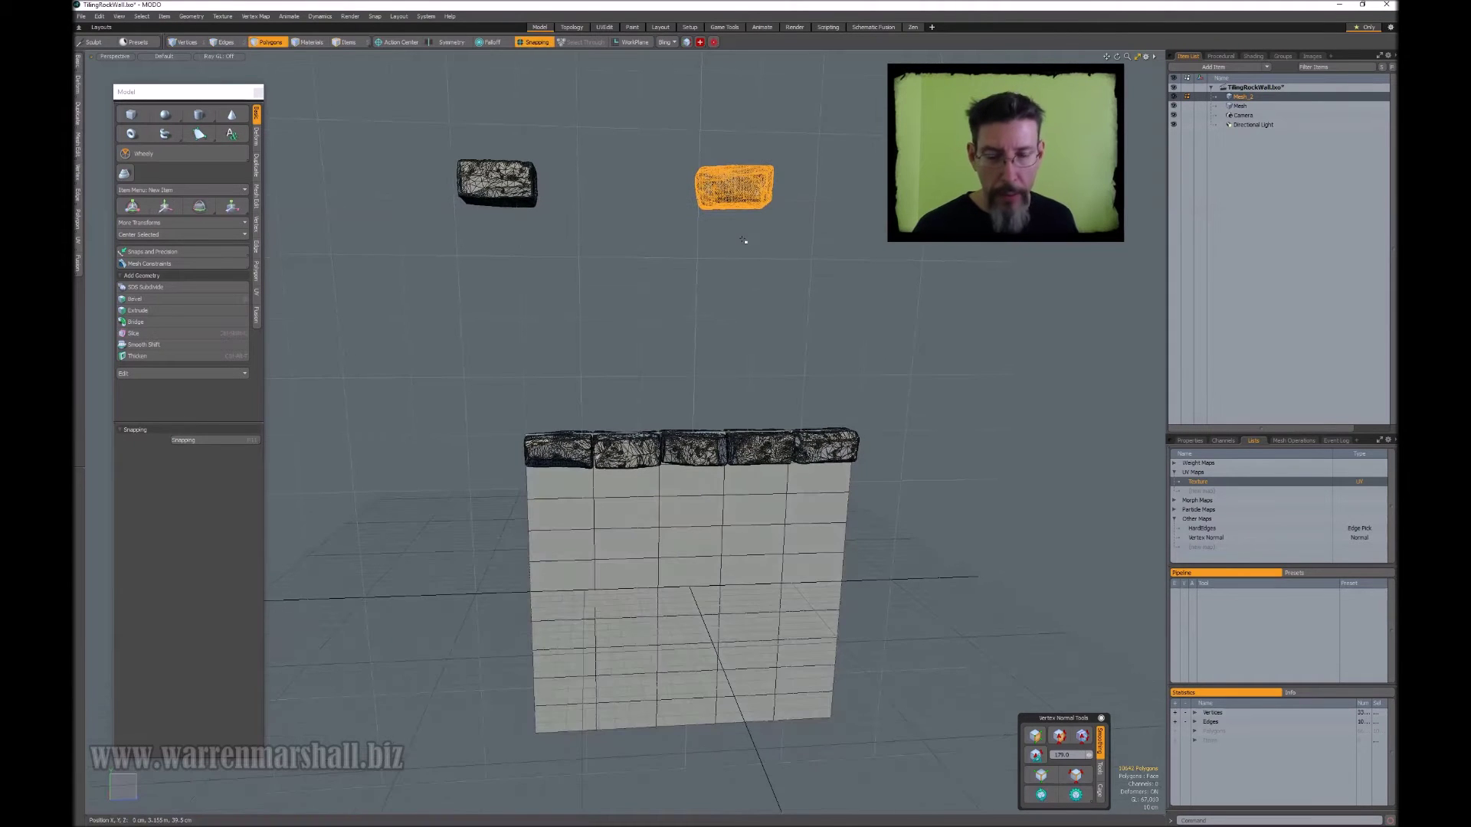
{"action": "key", "text": "w"}
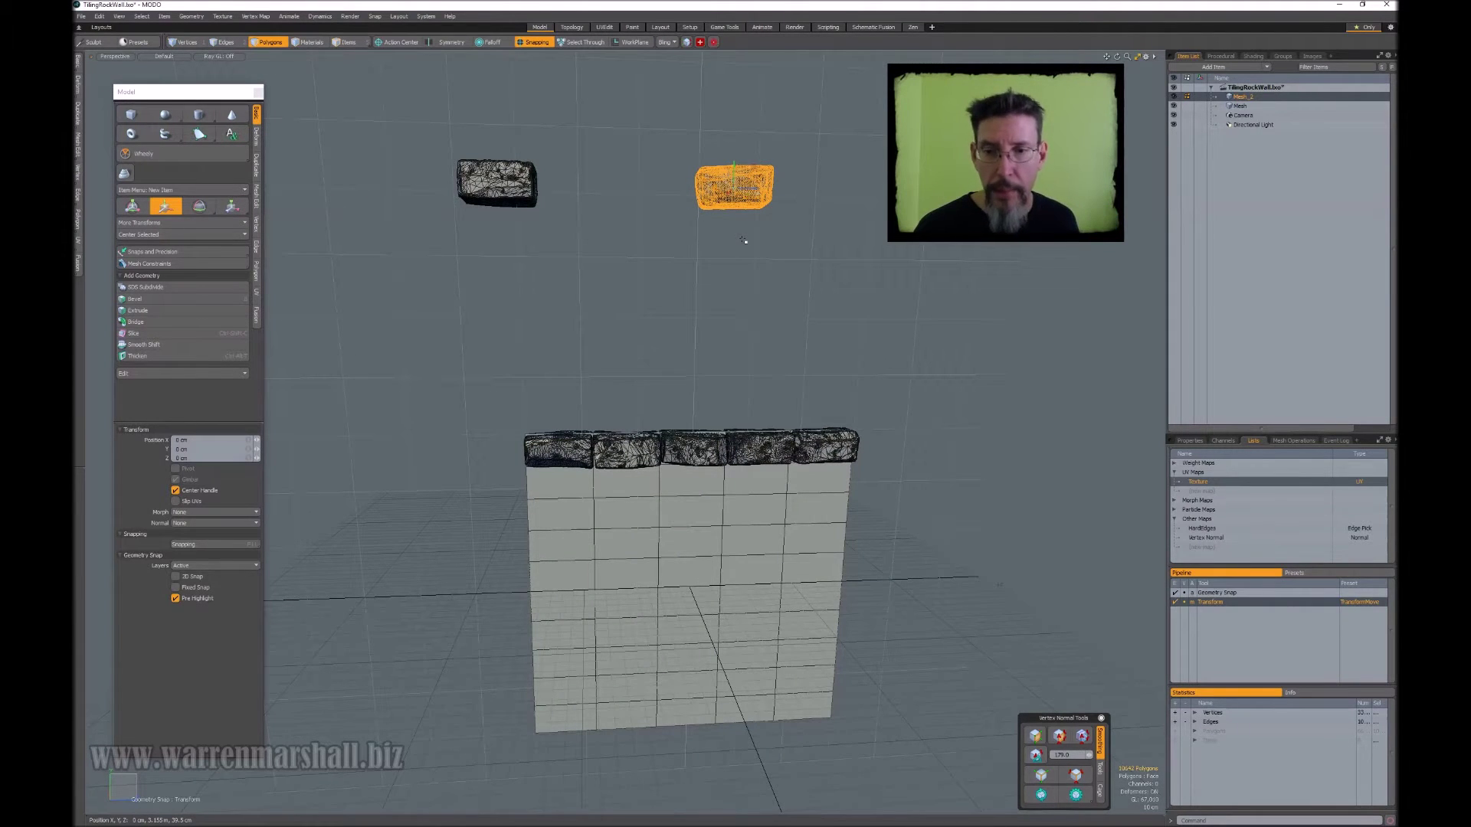
{"action": "key", "text": "alt"}
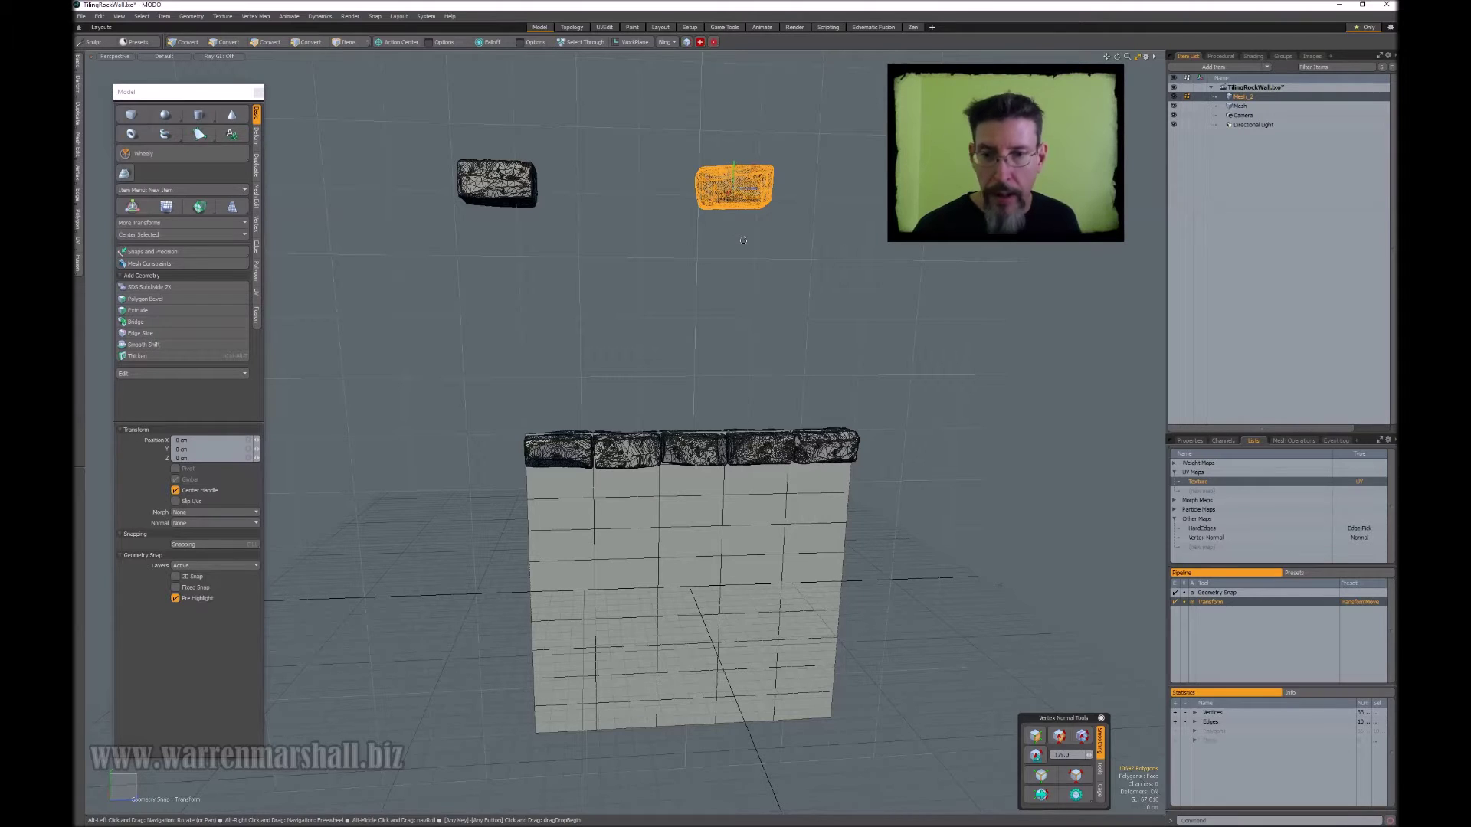
{"action": "key", "text": "shift+x"}
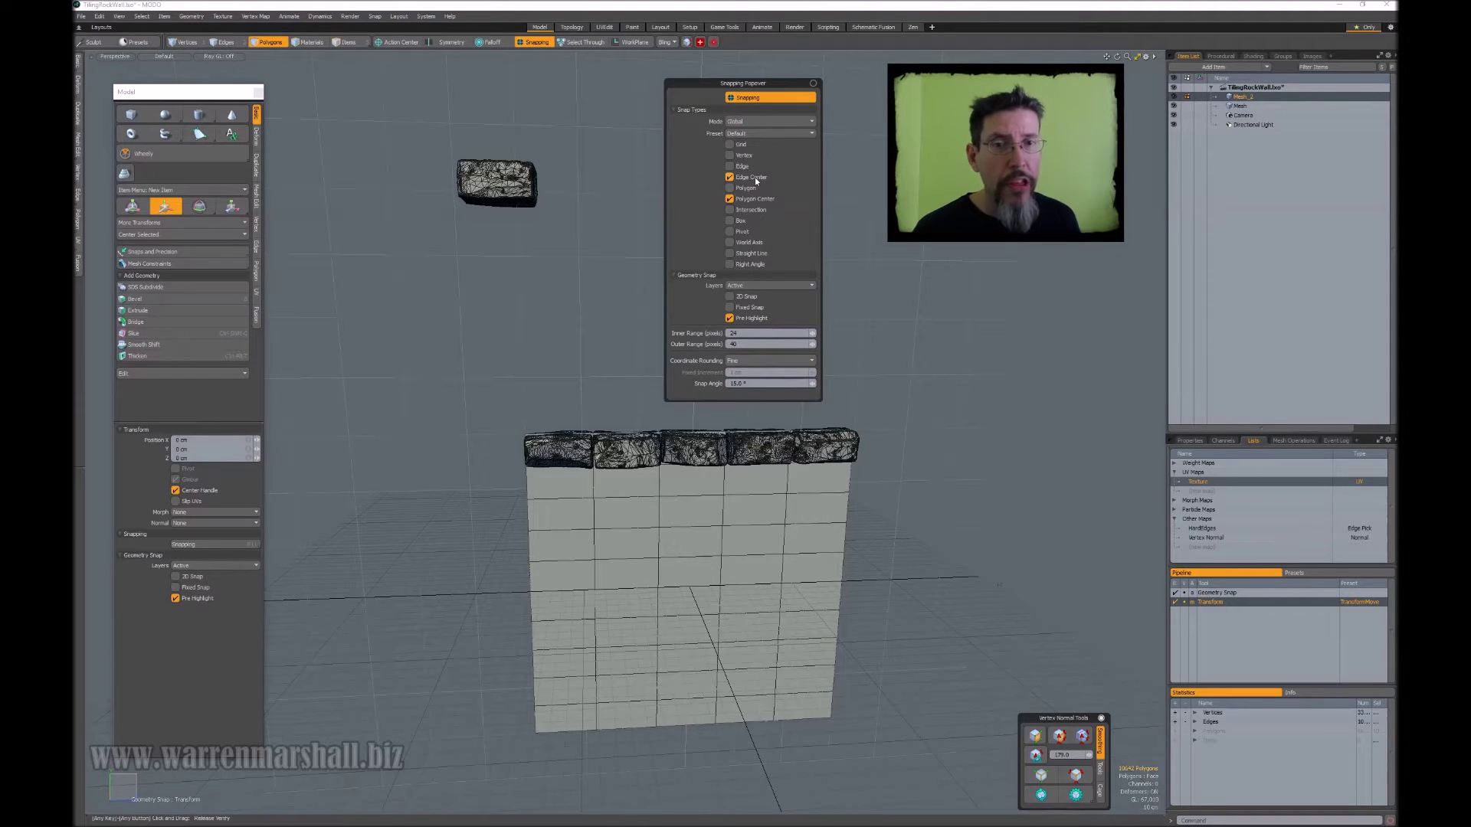
{"action": "left_click", "coordinate": [746, 201]}
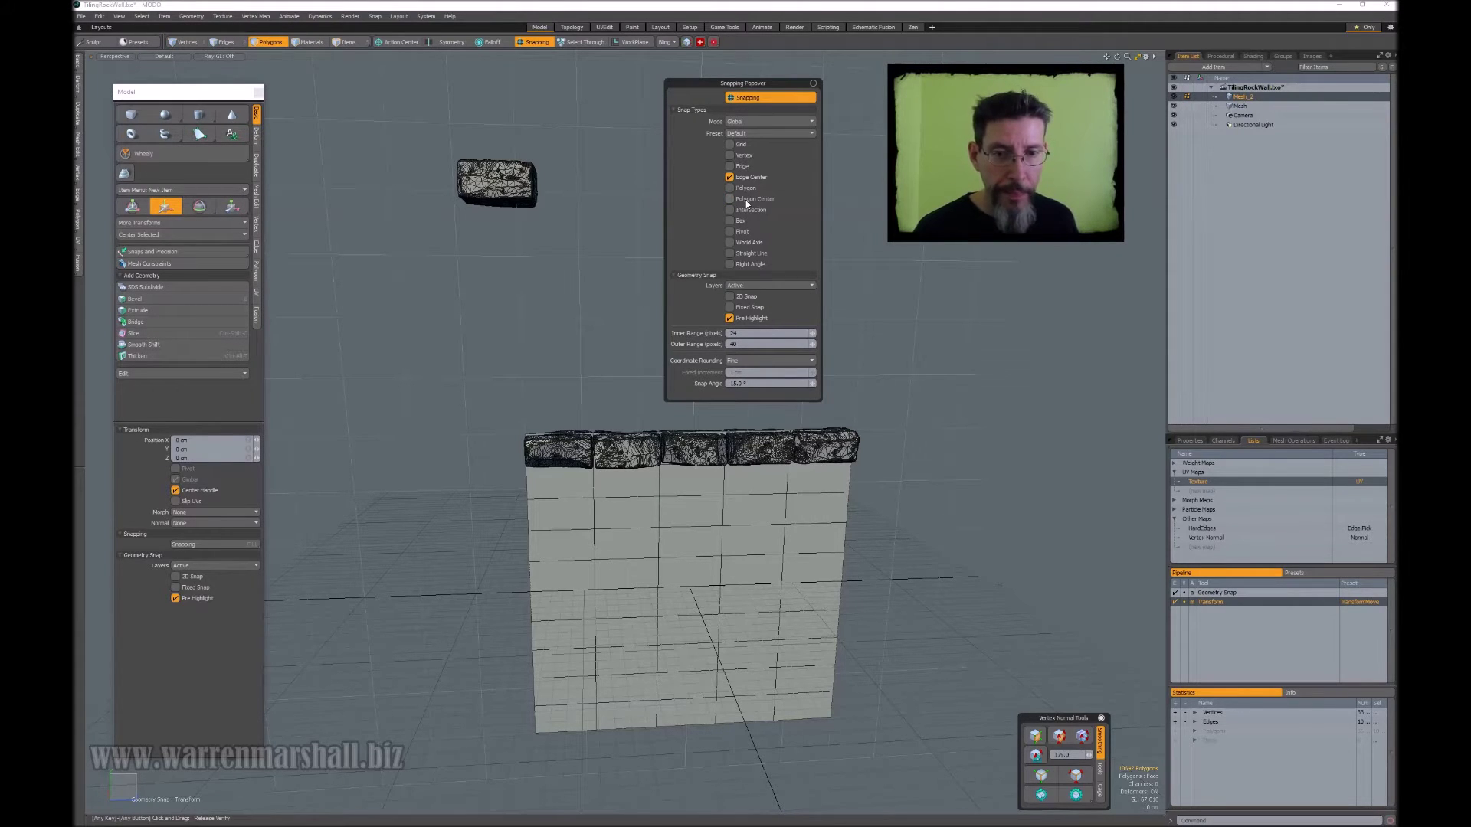
{"action": "left_click", "coordinate": [767, 285]}
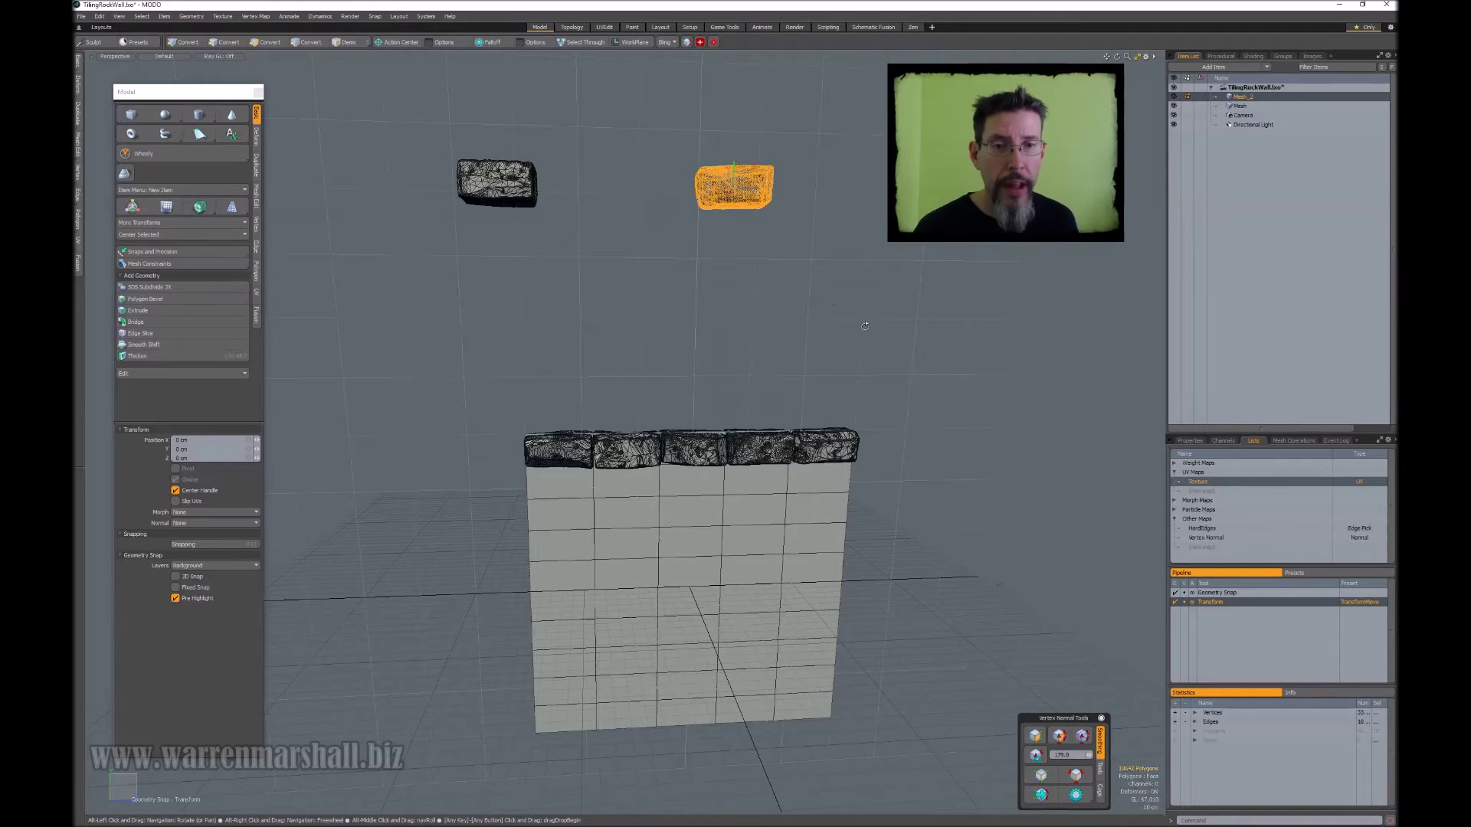
Snap the selected brick half off the plane at the second row's left end, and the left loose brick directly beside it.
{"action": "left_click_drag", "start_coordinate": [847, 324], "coordinate": [858, 322], "text": "alt"}
{"action": "key", "text": "w"}
{"action": "left_click_drag", "start_coordinate": [767, 152], "coordinate": [571, 443]}
{"action": "left_click_drag", "start_coordinate": [601, 381], "coordinate": [674, 380], "text": "alt"}
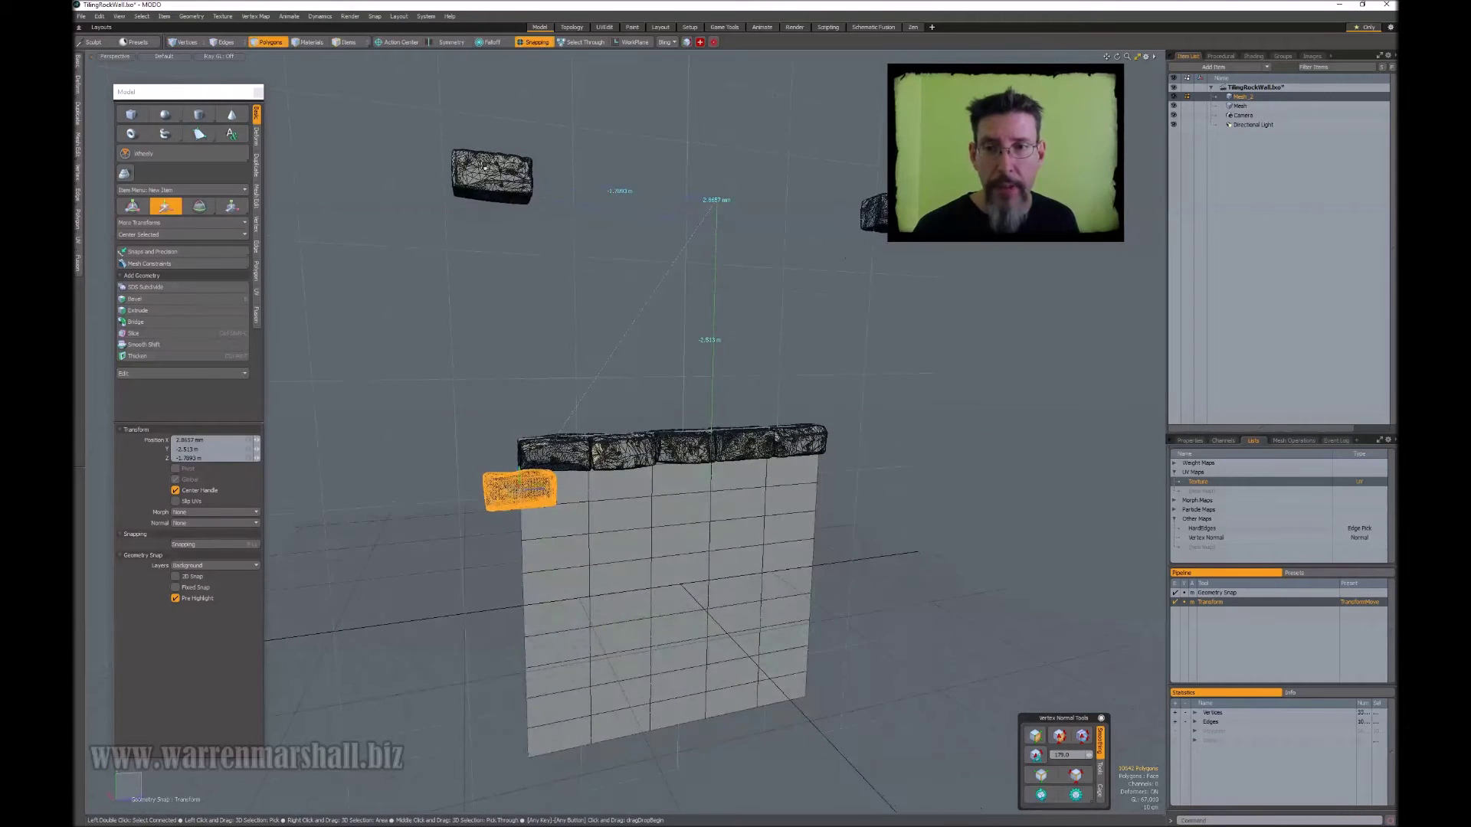
{"action": "key", "text": "q"}
{"action": "double_click", "coordinate": [496, 166]}
{"action": "left_click_drag", "start_coordinate": [497, 164], "coordinate": [599, 472], "text": "alt"}
{"action": "key", "text": "w"}
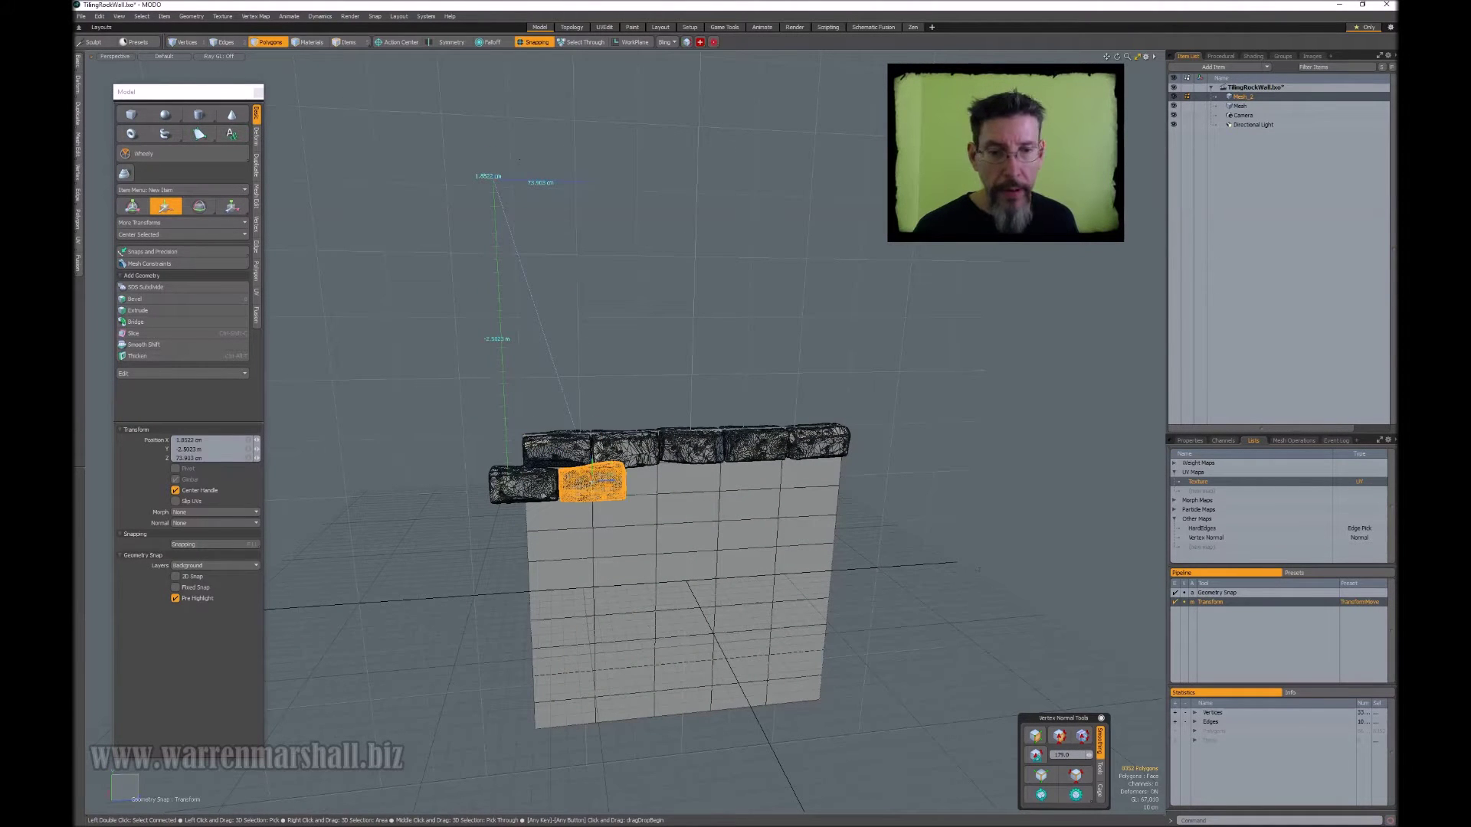
Snap the last loose brick into the second row's third position, clear the selection and turn off the wireframe overlay.
{"action": "key", "text": "q"}
{"action": "double_click", "coordinate": [957, 165]}
{"action": "key", "text": "w"}
{"action": "left_click_drag", "start_coordinate": [958, 165], "coordinate": [693, 496], "text": "alt"}
{"action": "key", "text": "q"}
{"action": "left_click", "coordinate": [697, 390]}
{"action": "left_click_drag", "start_coordinate": [579, 407], "coordinate": [602, 330], "text": "alt+shift"}
{"action": "key", "text": "ctrl+w"}
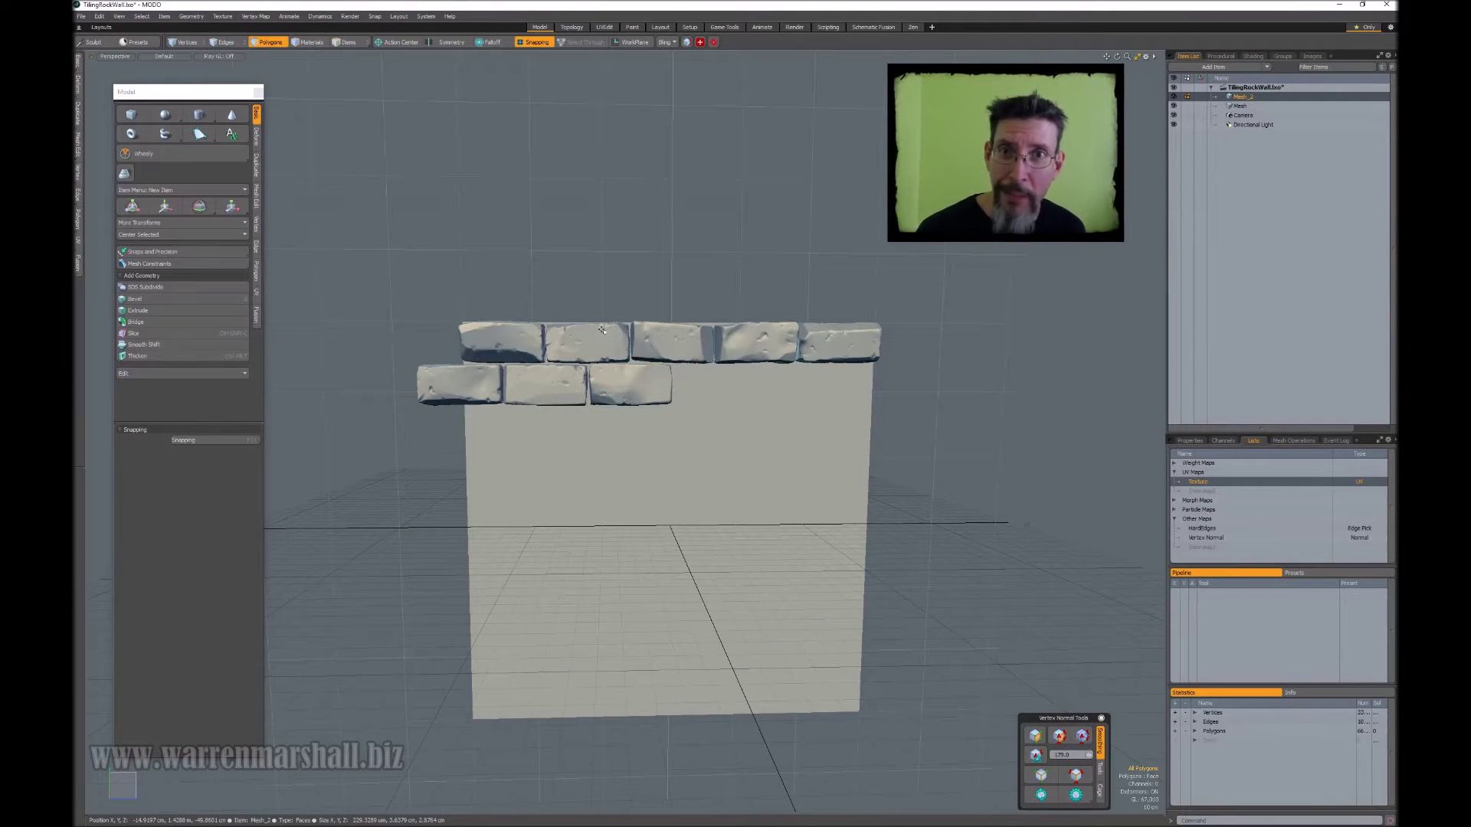
Duplicate the top row's fourth brick and move the copy -30 cm in Y and Z into the second row's fourth position.
{"action": "mouse_move", "coordinate": [602, 330]}
{"action": "left_mouse_down", "text": "alt"}
{"action": "mouse_move", "coordinate": [521, 339]}
{"action": "mouse_move", "coordinate": [815, 308]}
{"action": "mouse_move", "coordinate": [818, 330]}
{"action": "mouse_move", "coordinate": [791, 314]}
{"action": "mouse_move", "coordinate": [730, 319]}
{"action": "left_mouse_up", "text": "alt"}
{"action": "double_click", "coordinate": [789, 338]}
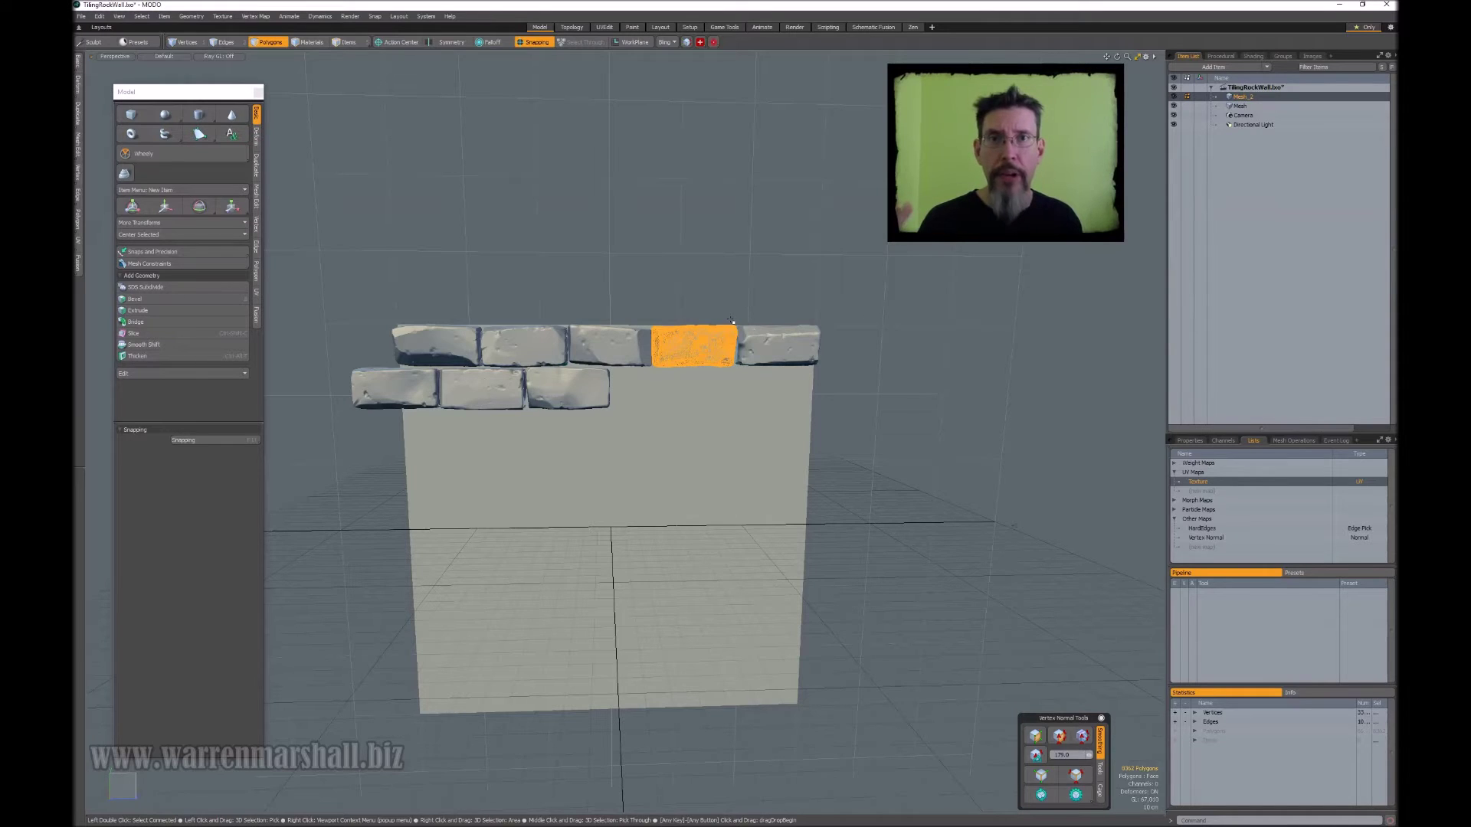
{"action": "left_click_drag", "start_coordinate": [730, 319], "coordinate": [731, 315], "text": "alt"}
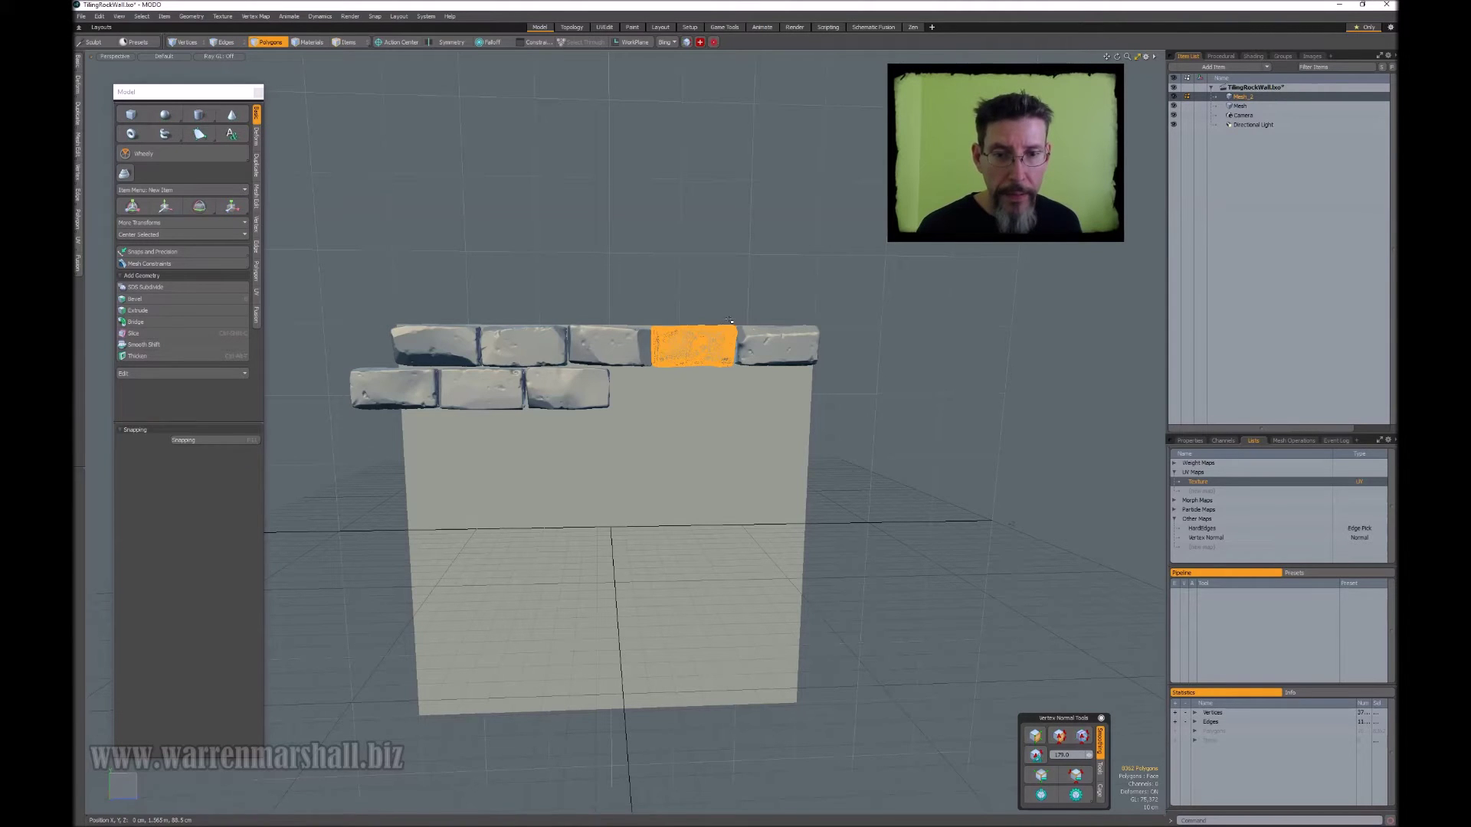
{"action": "key", "text": "w"}
{"action": "left_click_drag", "start_coordinate": [710, 326], "coordinate": [668, 368]}
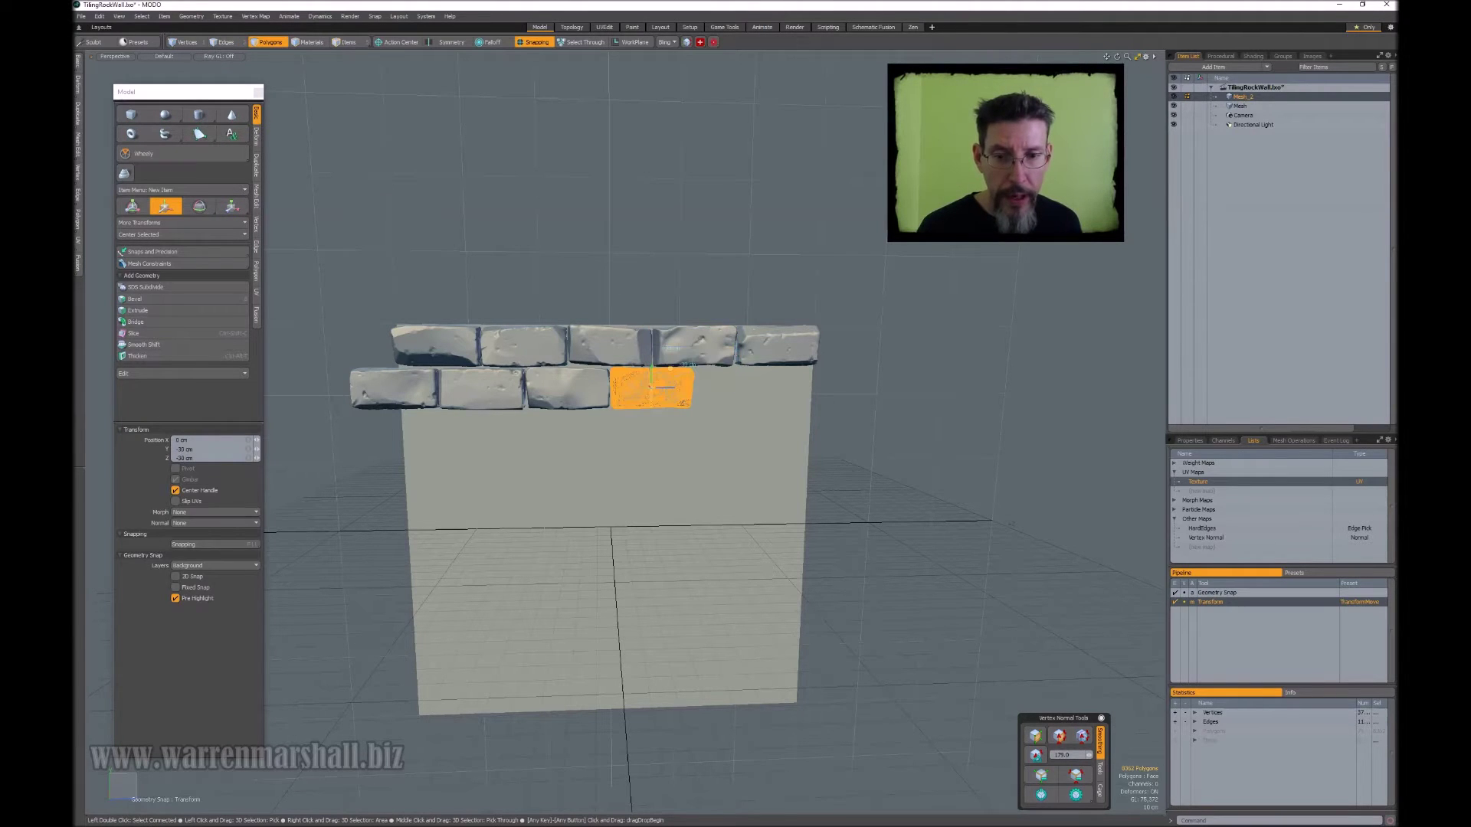
Flip the copied fourth brick of the second row with a negative scale so it looks different from its original, and deselect it.
{"action": "scroll", "coordinate": [694, 369], "scroll_direction": "up", "scroll_amount": 4}
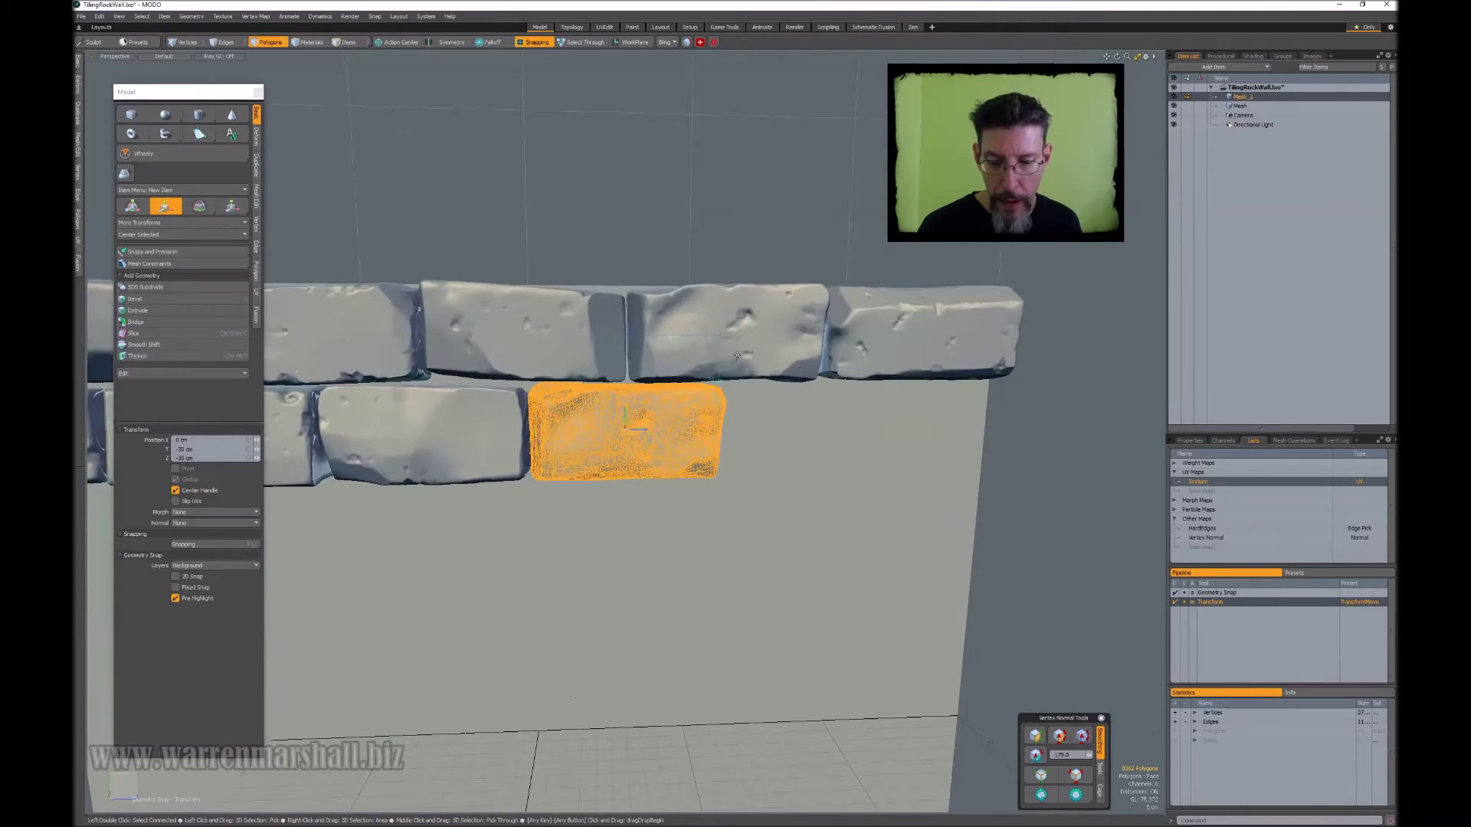
{"action": "key", "text": "r"}
{"action": "key", "text": "alt"}
{"action": "left_click_drag", "start_coordinate": [747, 368], "coordinate": [768, 387], "text": "alt"}
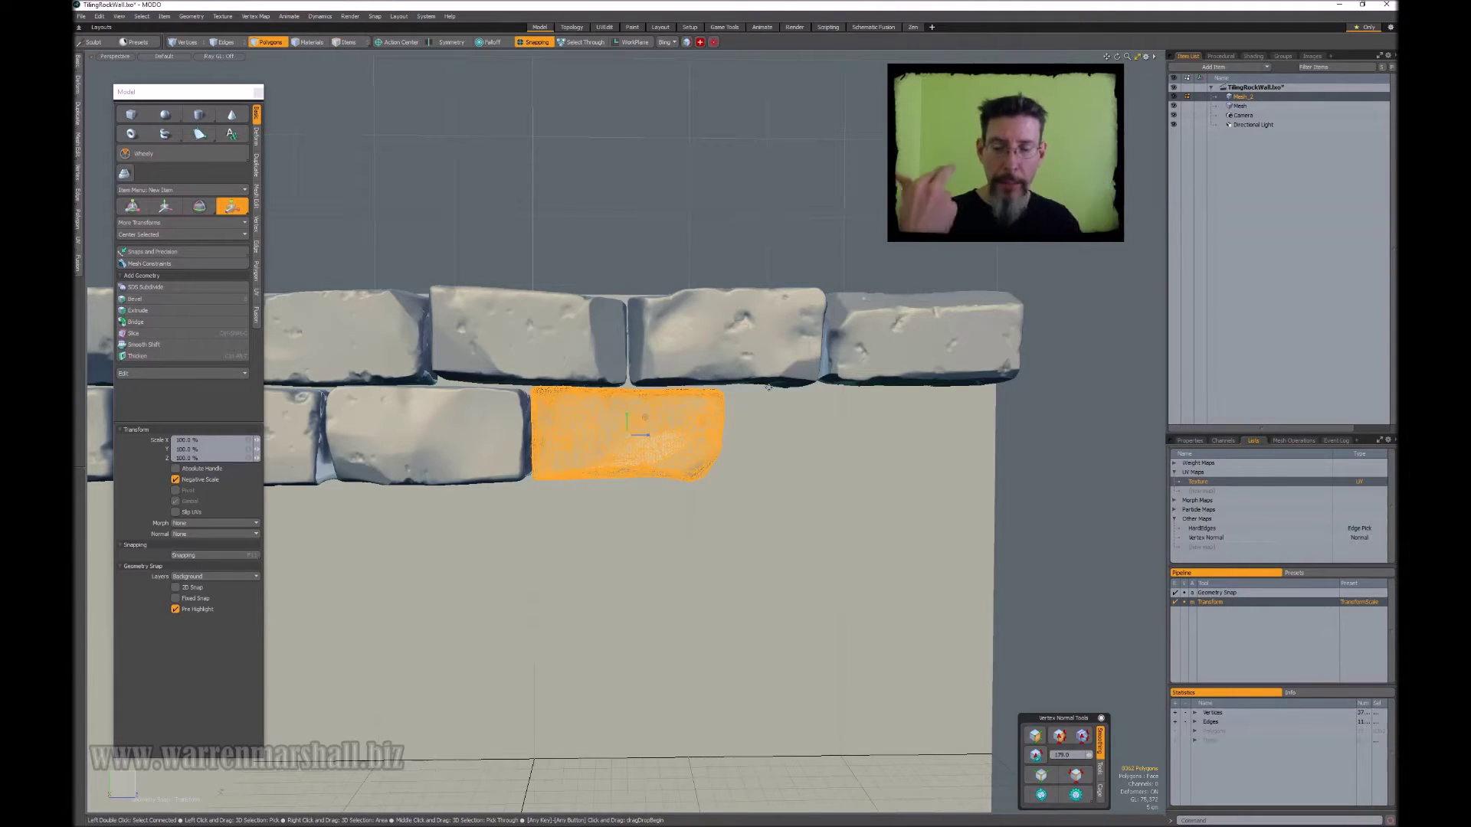
{"action": "key", "text": "Escape"}
{"action": "left_click_drag", "start_coordinate": [770, 387], "coordinate": [712, 398], "text": "ctrl+alt"}
{"action": "left_click_drag", "start_coordinate": [930, 553], "coordinate": [847, 502], "text": "ctrl+alt"}
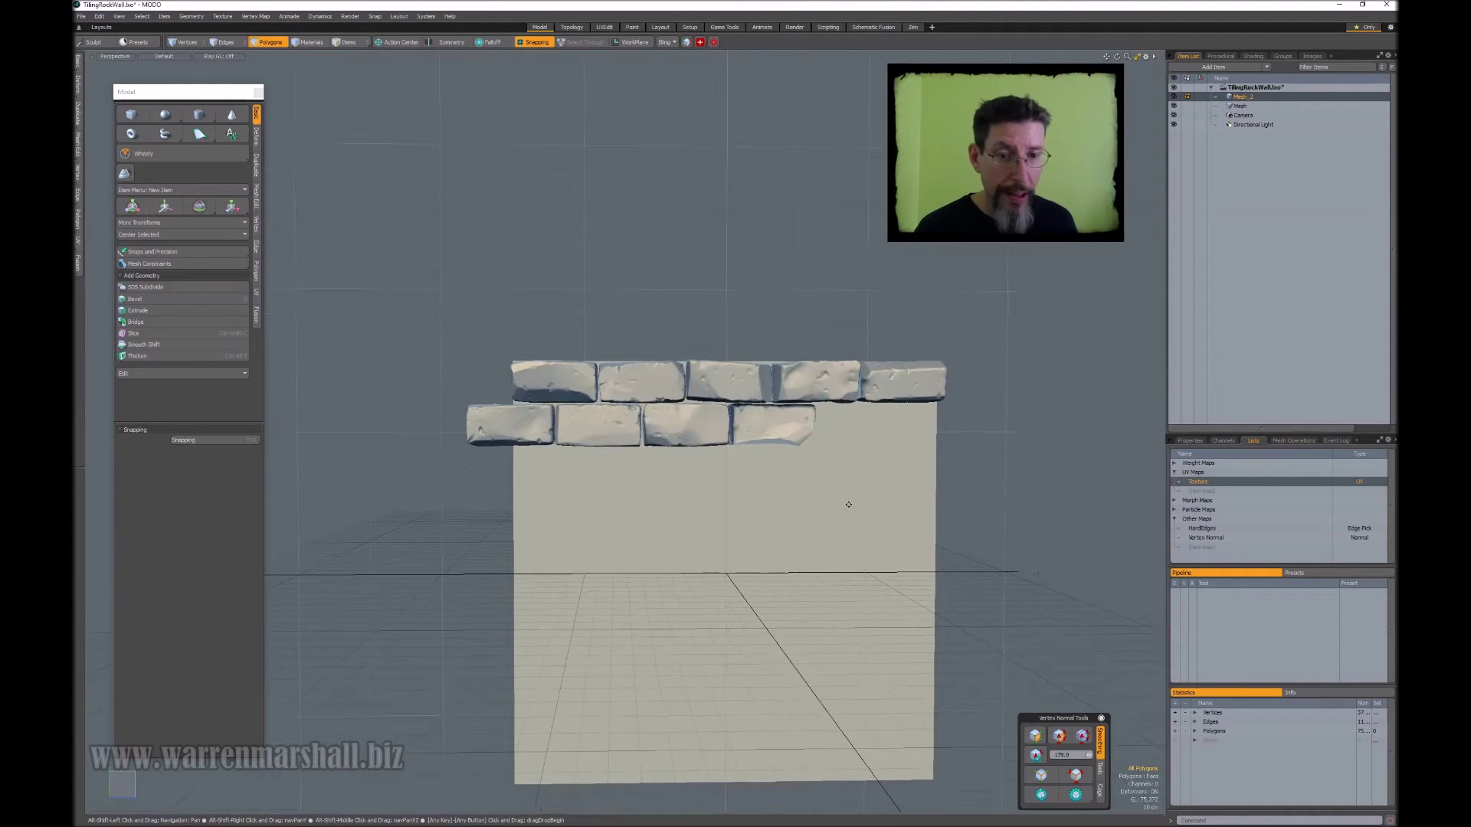
Update the bricks' vertex normals and check the shading of the flipped copy up close.
{"action": "left_click", "coordinate": [1041, 795]}
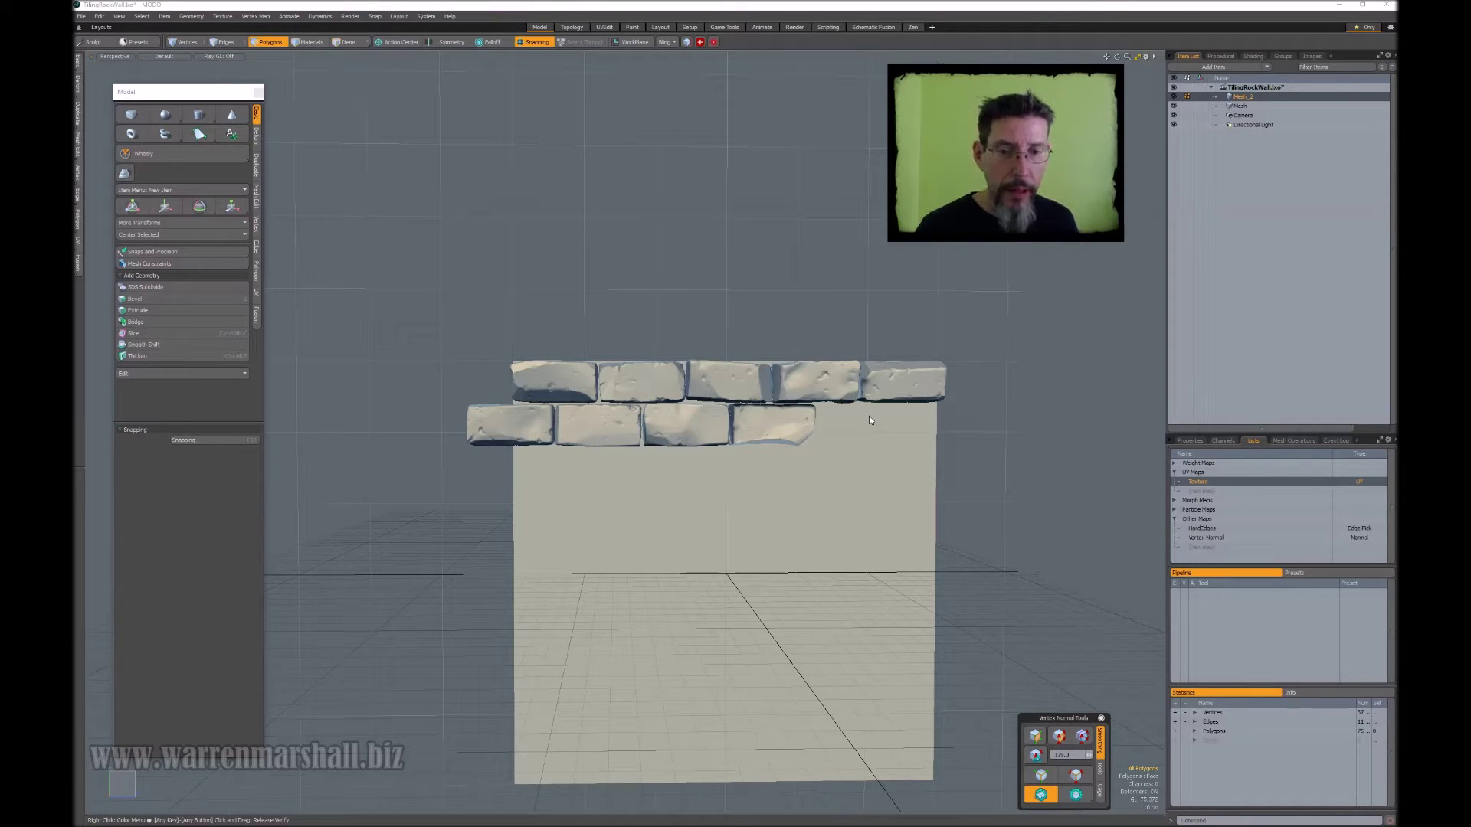
{"action": "mouse_move", "coordinate": [771, 417]}
{"action": "left_mouse_down", "text": "ctrl+alt"}
{"action": "mouse_move", "coordinate": [840, 423]}
{"action": "mouse_move", "coordinate": [808, 433]}
{"action": "left_mouse_up", "text": "ctrl+alt"}
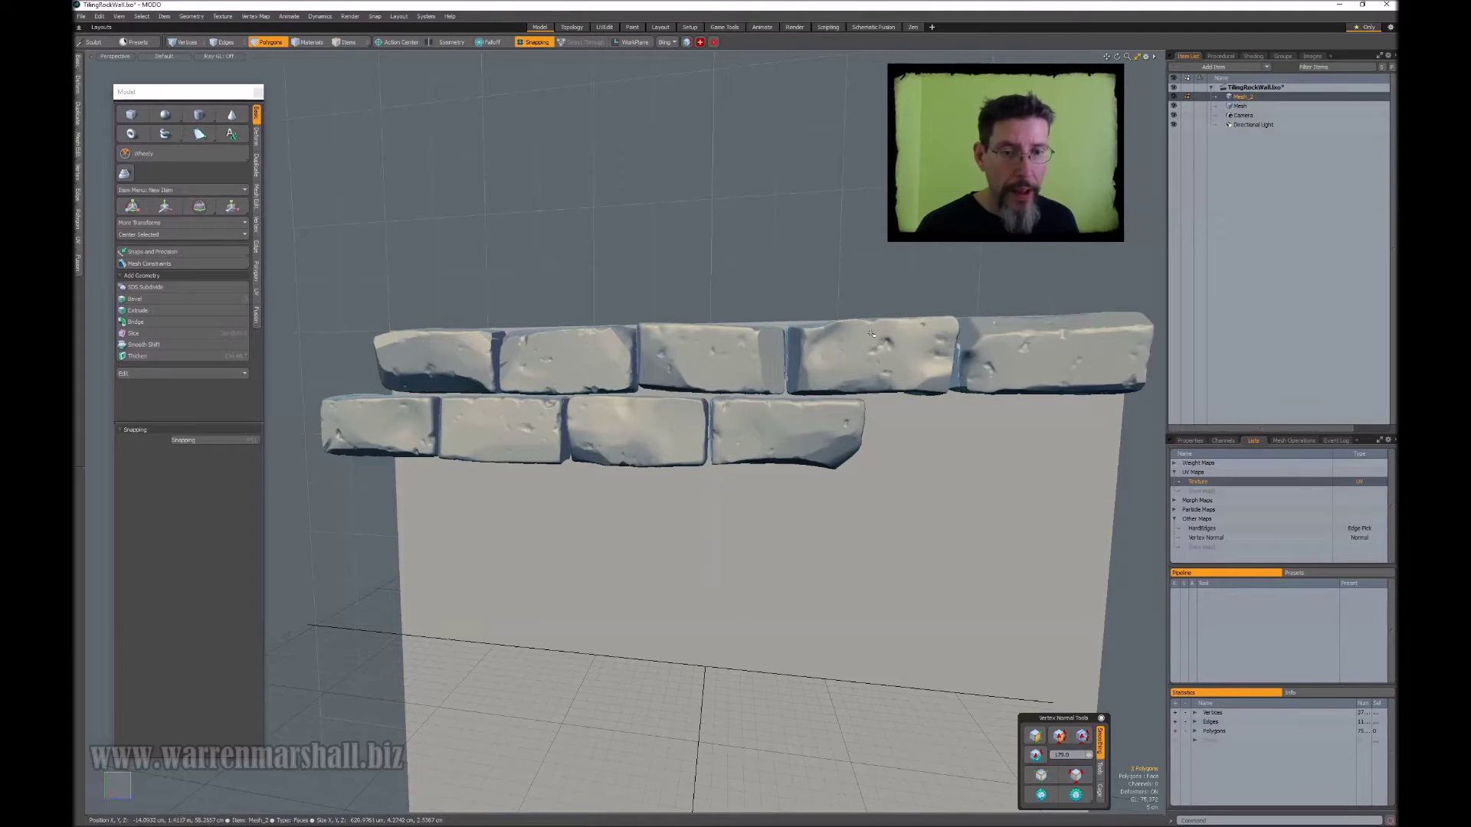
{"action": "double_click", "coordinate": [808, 442]}
{"action": "left_click", "coordinate": [856, 268]}
{"action": "left_click_drag", "start_coordinate": [778, 430], "coordinate": [812, 395], "text": "alt"}
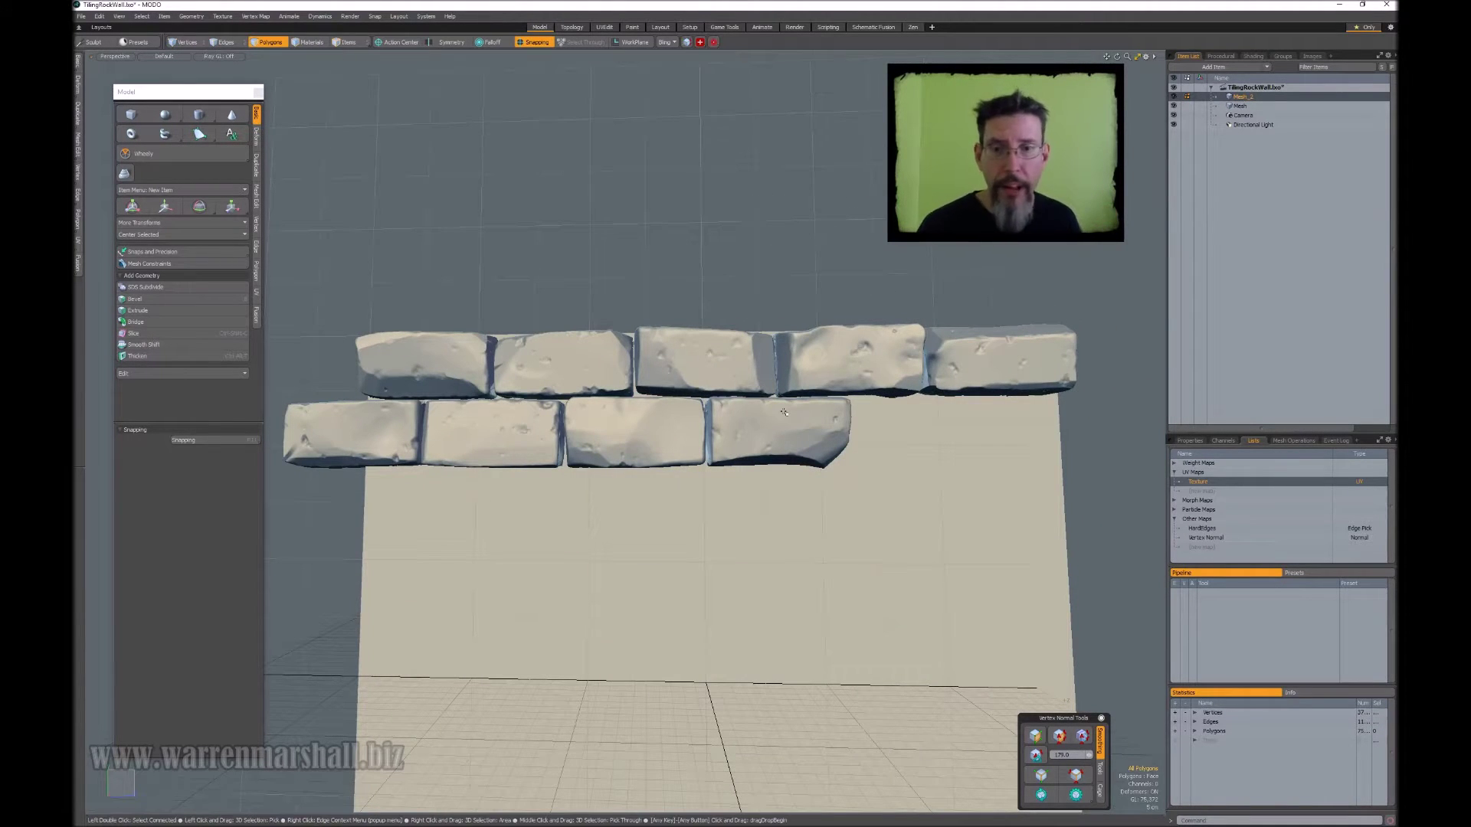
Duplicate the top row's second brick and snap the copy into the second row's fifth position.
{"action": "double_click", "coordinate": [575, 358]}
{"action": "mouse_move", "coordinate": [585, 300]}
{"action": "left_mouse_down", "text": "alt"}
{"action": "mouse_move", "coordinate": [614, 325]}
{"action": "mouse_move", "coordinate": [588, 327]}
{"action": "left_mouse_up", "text": "alt"}
{"action": "scroll", "coordinate": [615, 325], "scroll_direction": "down", "scroll_amount": 3}
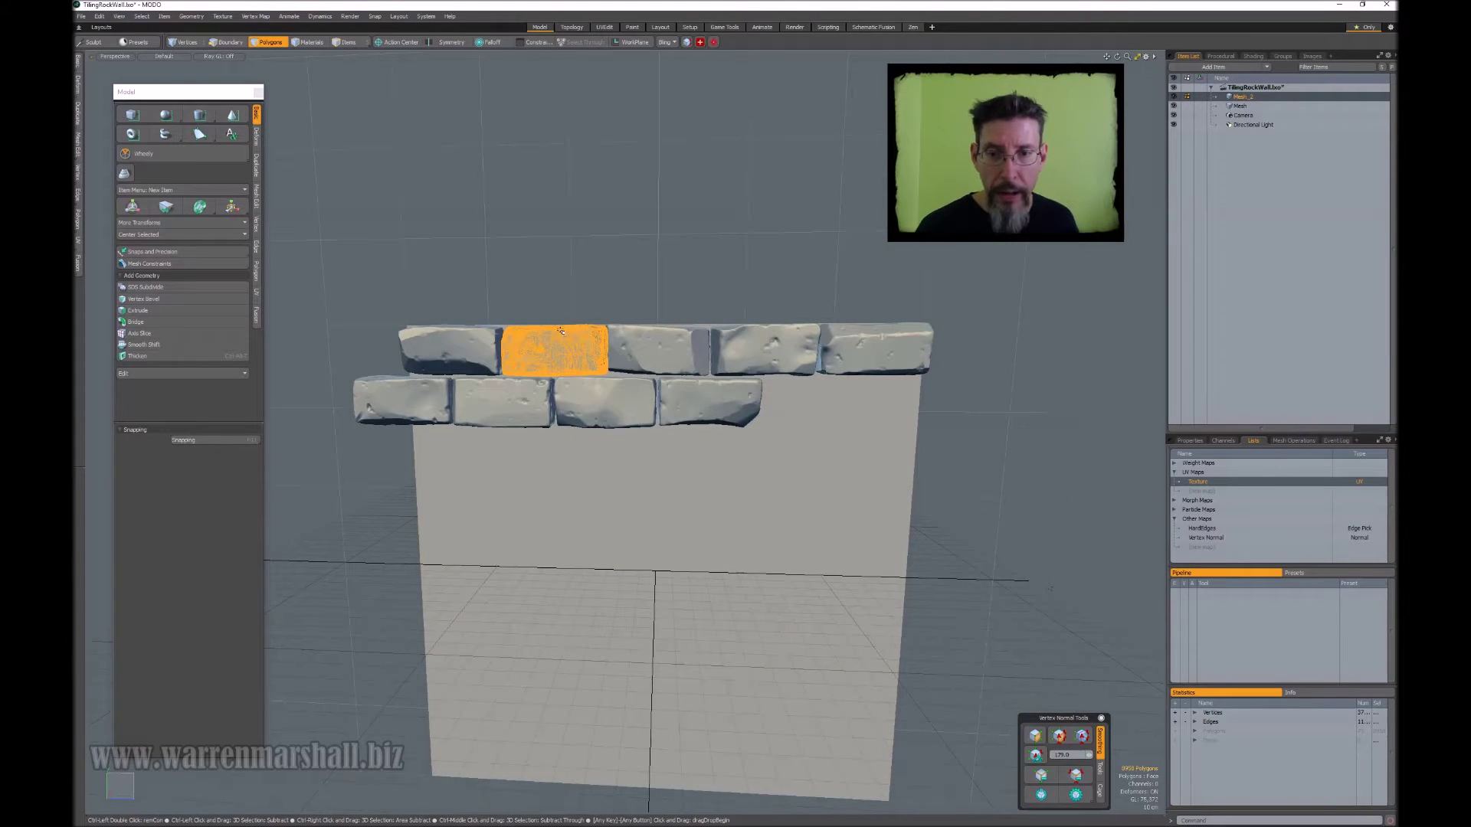
{"action": "key", "text": "w"}
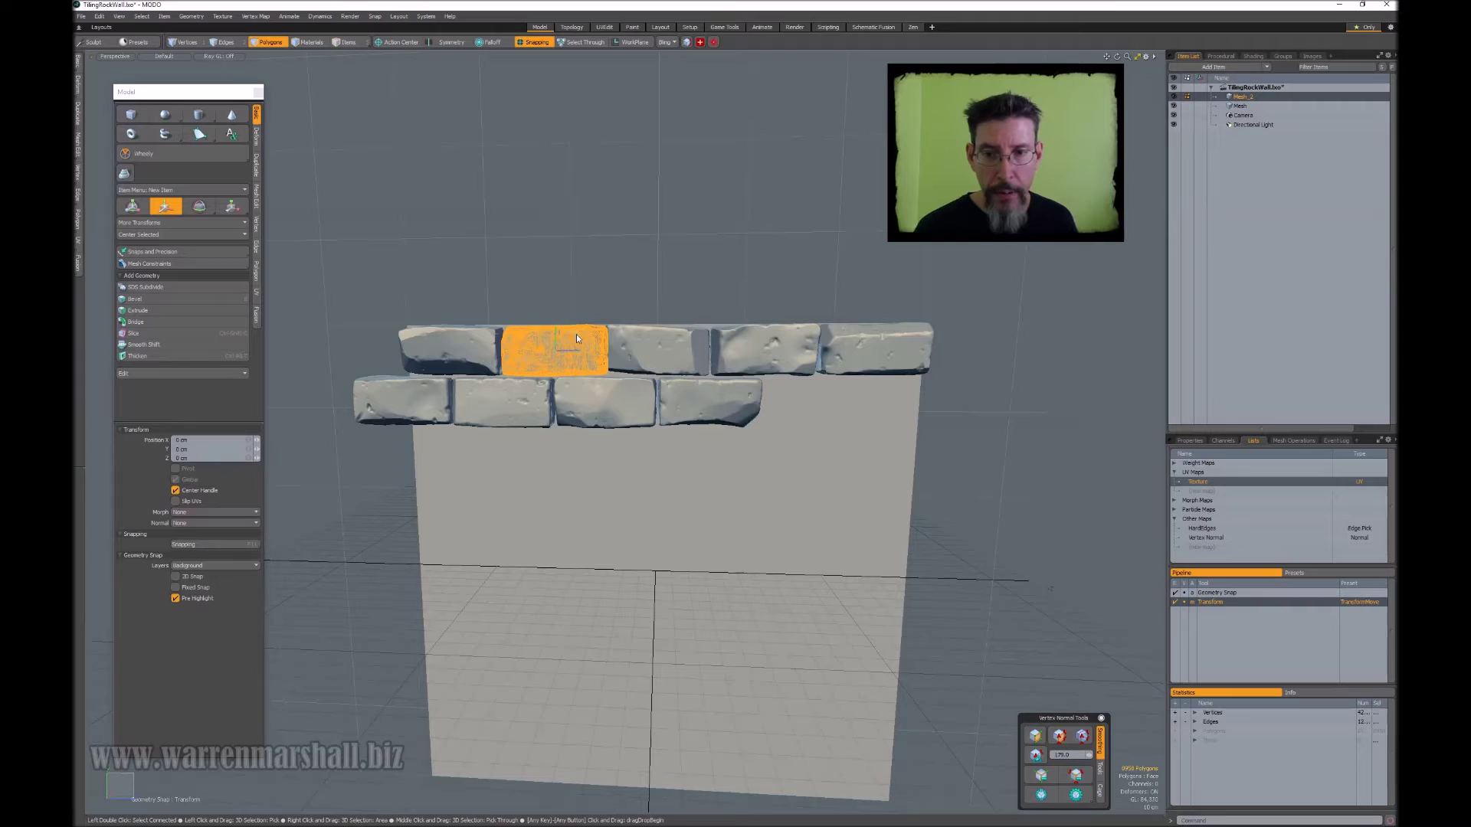
{"action": "left_click_drag", "start_coordinate": [576, 333], "coordinate": [831, 381]}
{"action": "key", "text": "Escape"}
{"action": "key", "text": "Escape"}
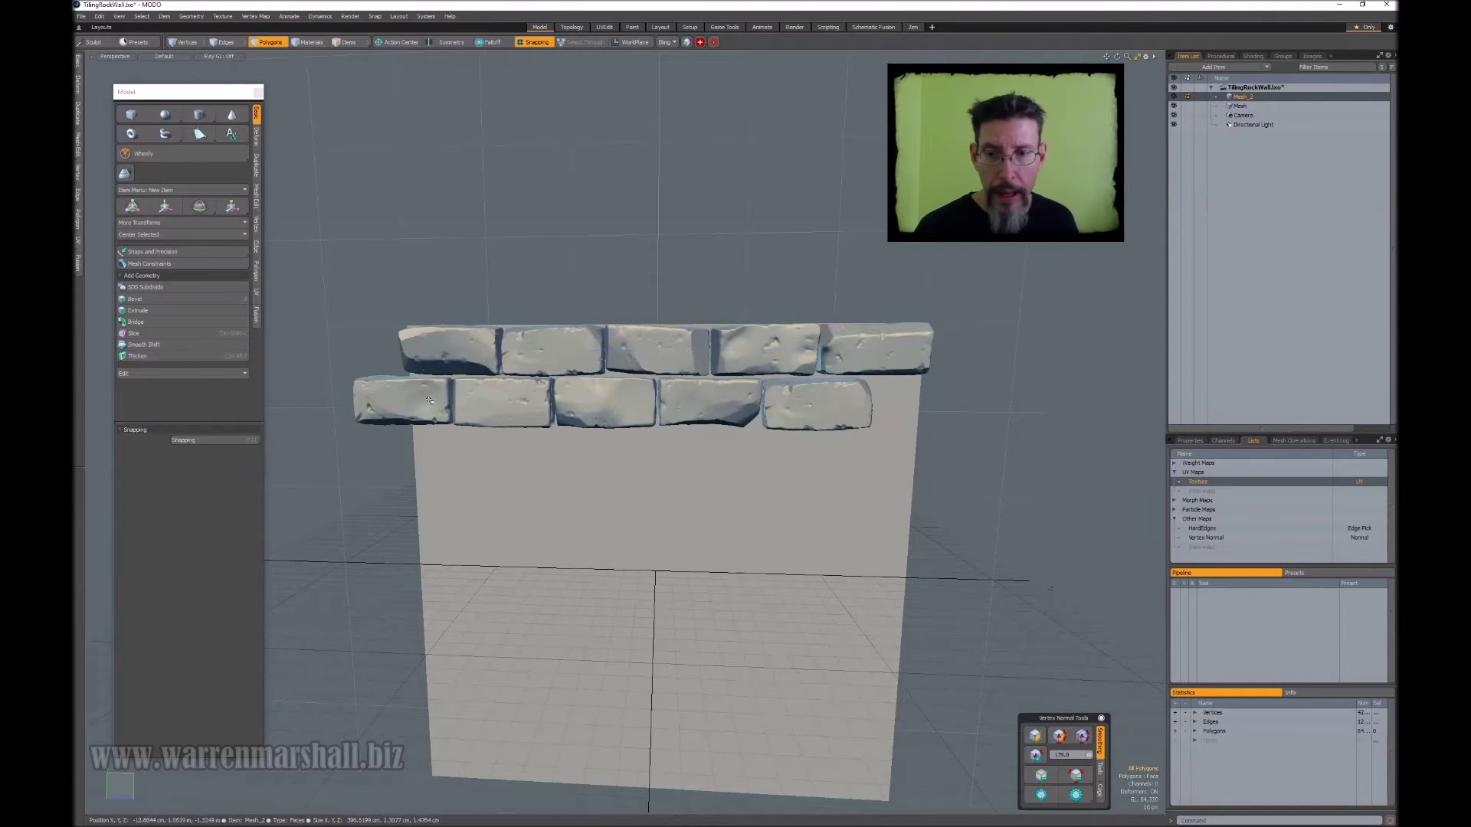
Duplicate the second row's second brick and snap the copy to the row's right end, half off the plane.
{"action": "double_click", "coordinate": [418, 399]}
{"action": "double_click", "coordinate": [553, 350]}
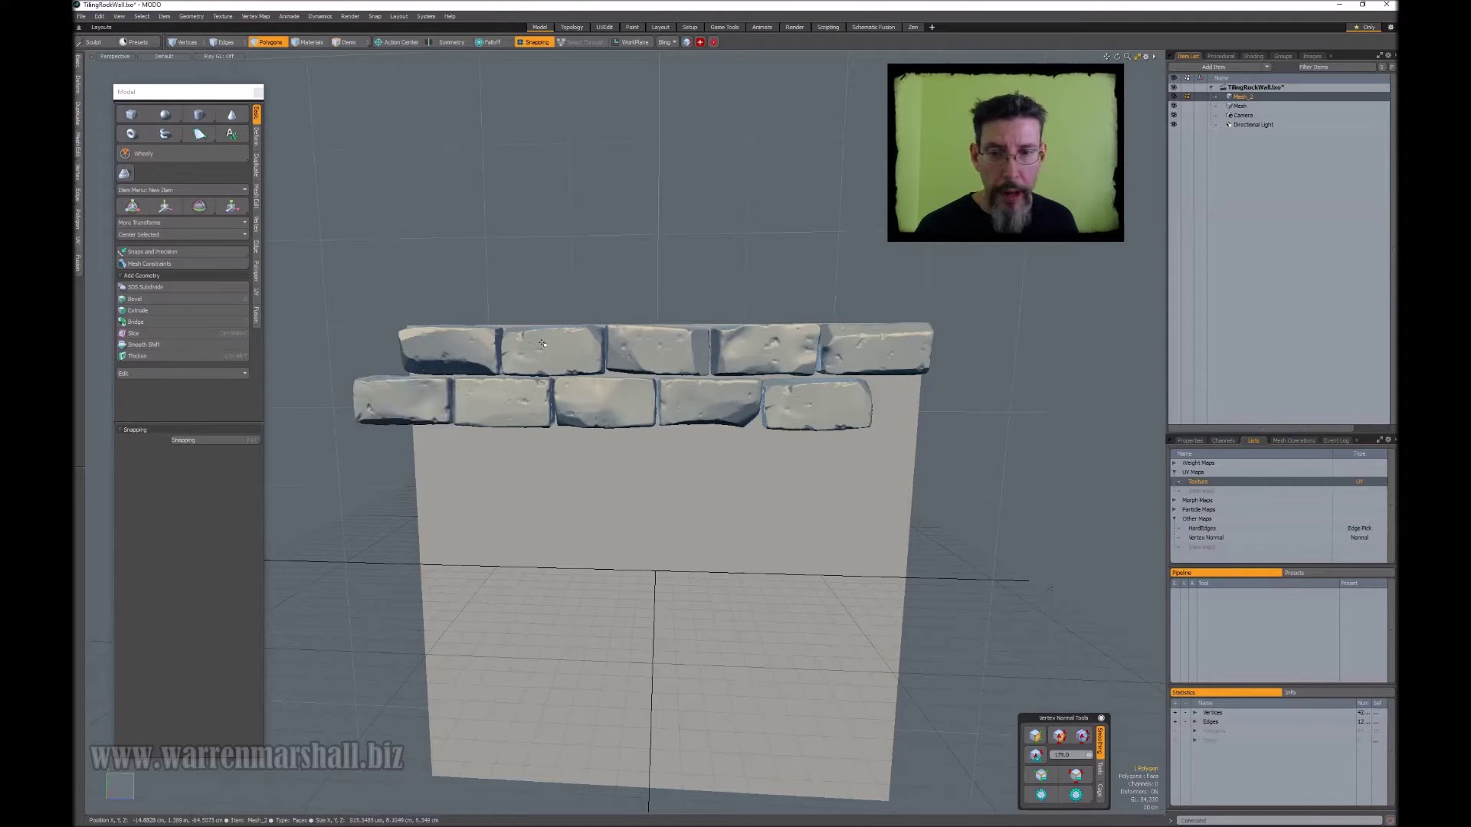
{"action": "left_click", "coordinate": [522, 405]}
{"action": "double_click", "coordinate": [522, 405]}
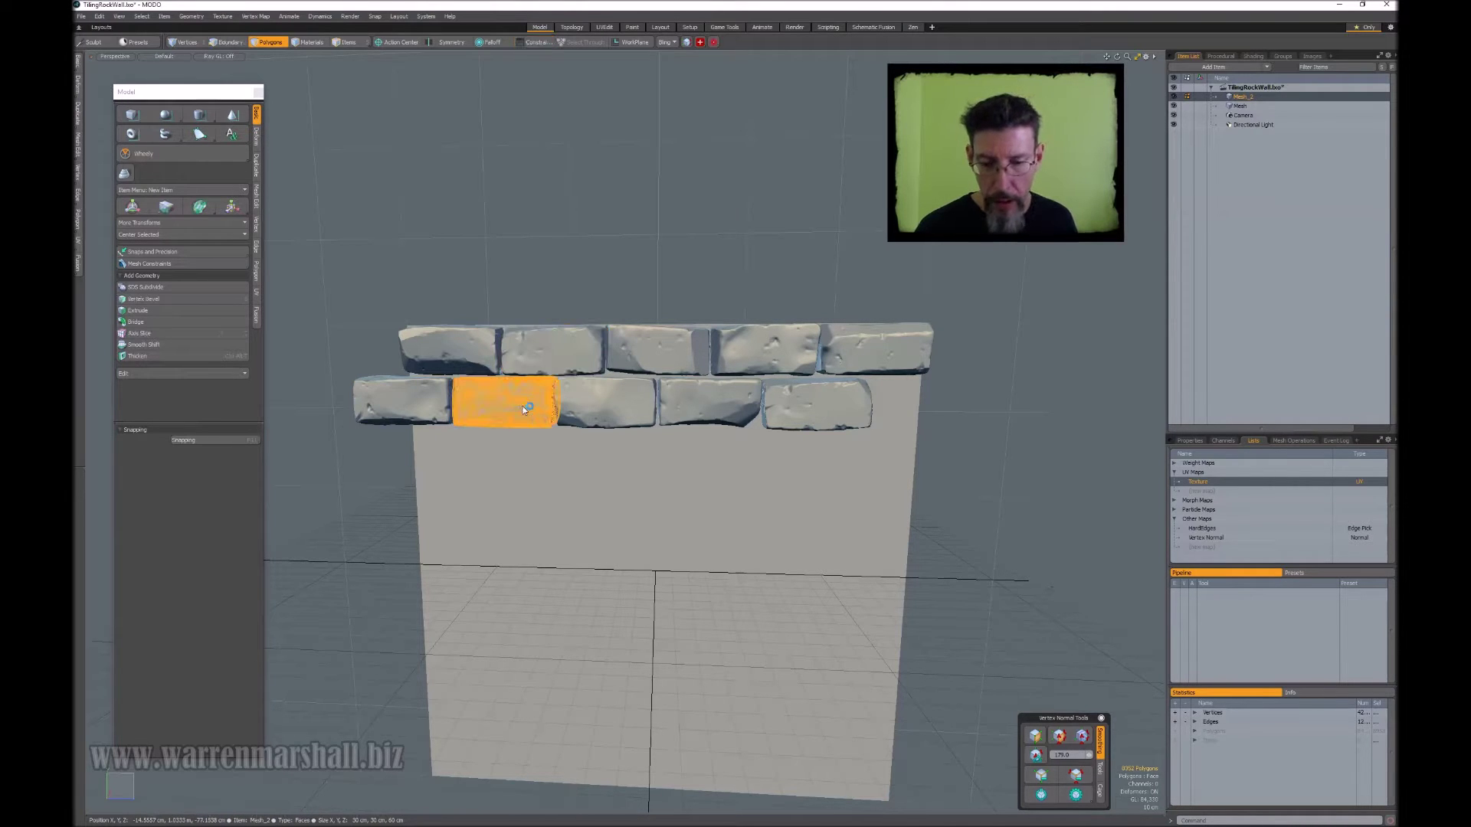
{"action": "key", "text": "w"}
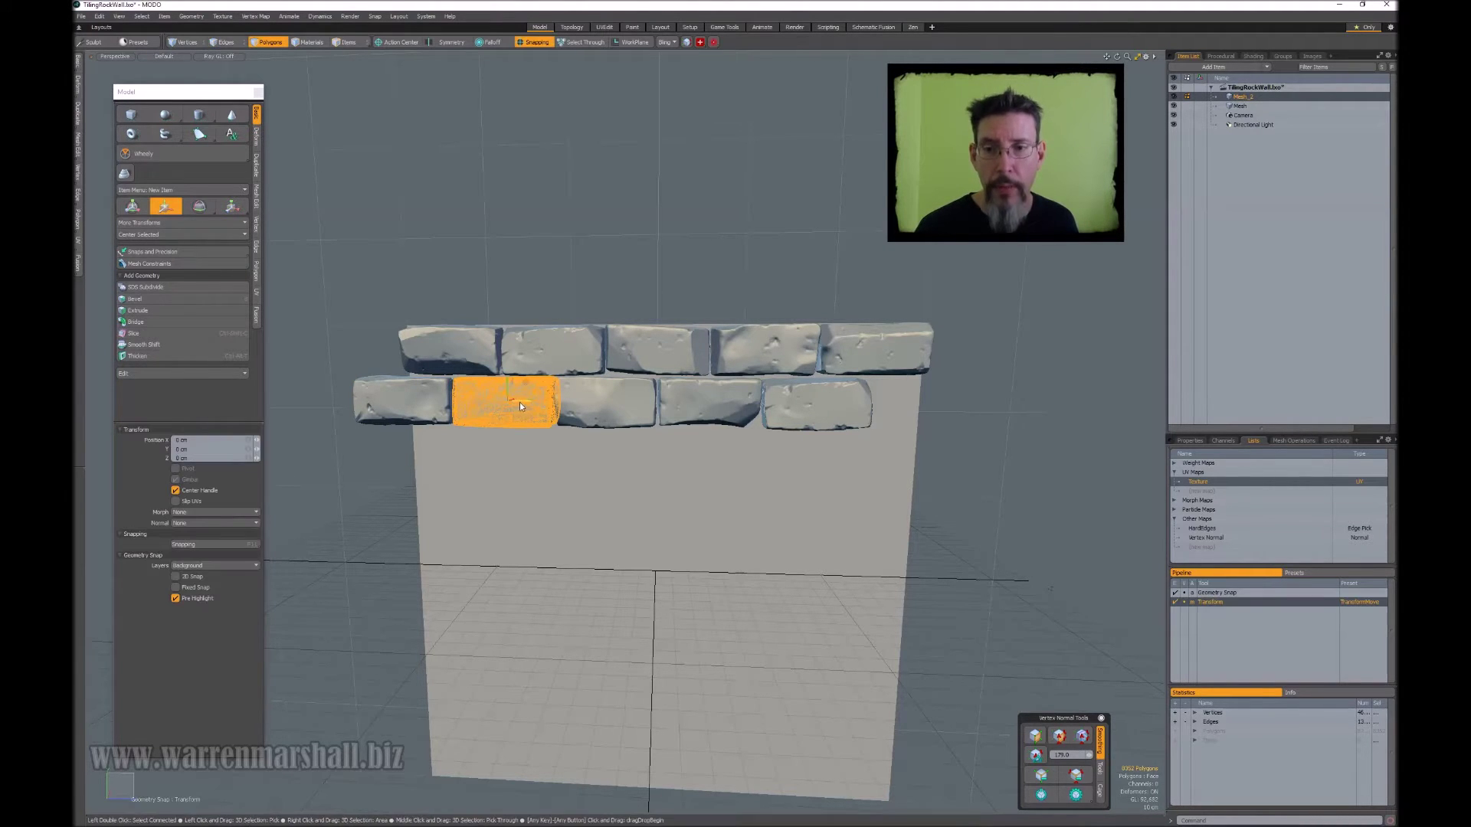
{"action": "left_click_drag", "start_coordinate": [518, 402], "coordinate": [1026, 404]}
{"action": "key", "text": "Escape"}
{"action": "key", "text": "Escape"}
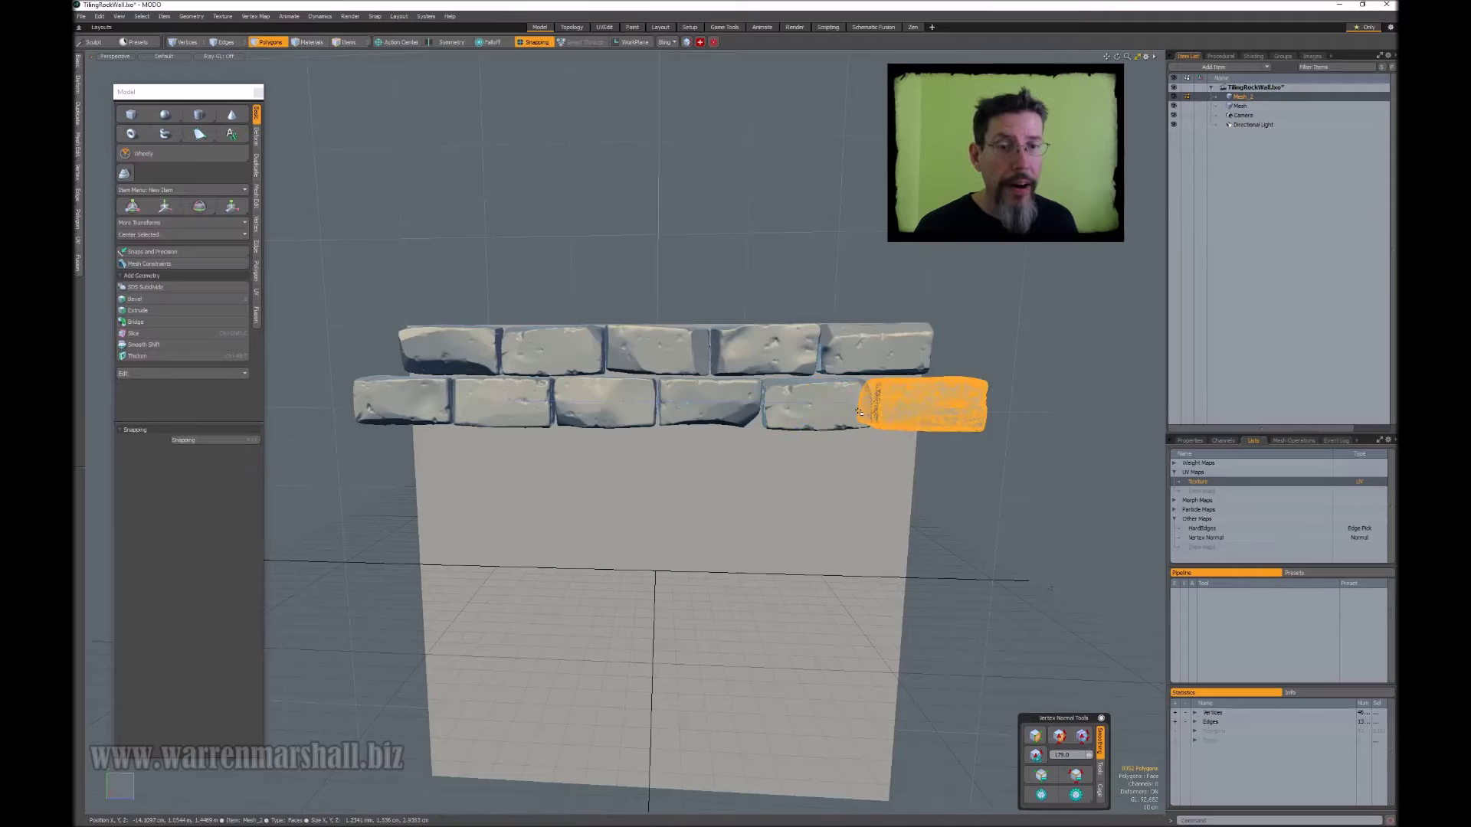
Flip the second row's fifth and sixth bricks with a negative scale to vary them from their originals, and clear the selection.
{"action": "middle_click", "coordinate": [850, 392], "text": "alt"}
{"action": "double_click", "coordinate": [828, 390]}
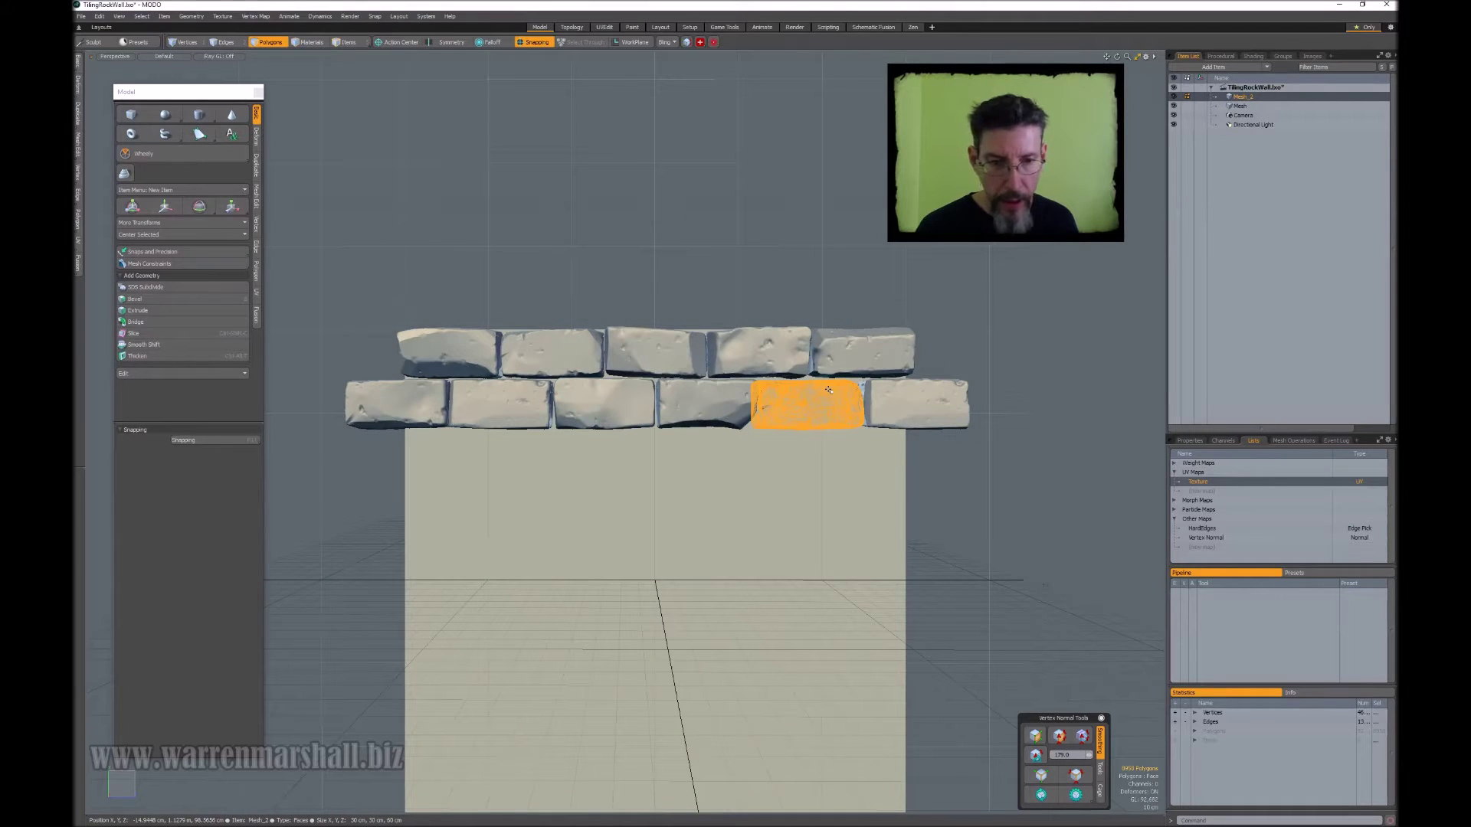
{"action": "key", "text": "r"}
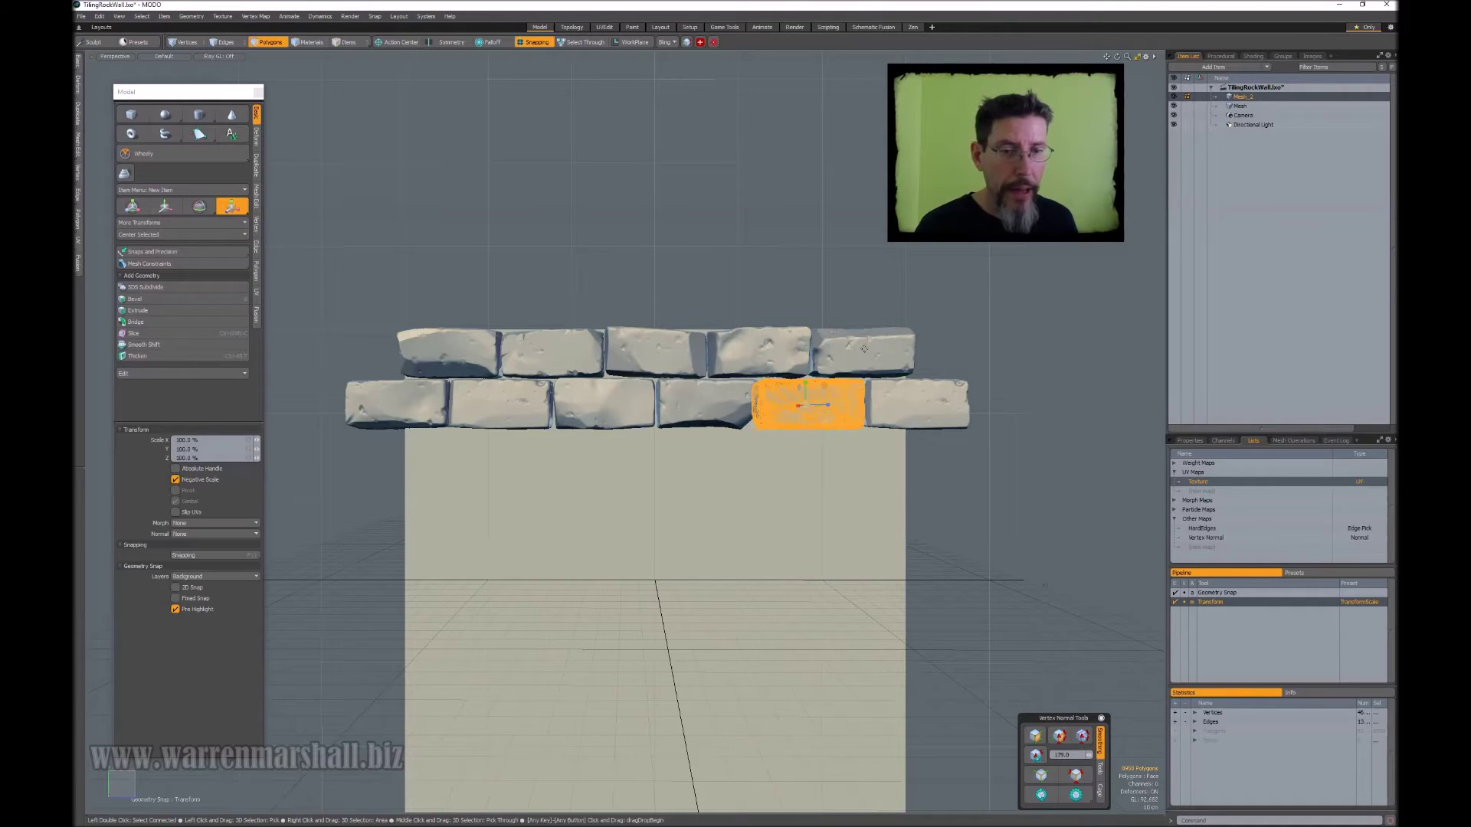
{"action": "key", "text": "Escape"}
{"action": "double_click", "coordinate": [903, 409]}
{"action": "key", "text": "r"}
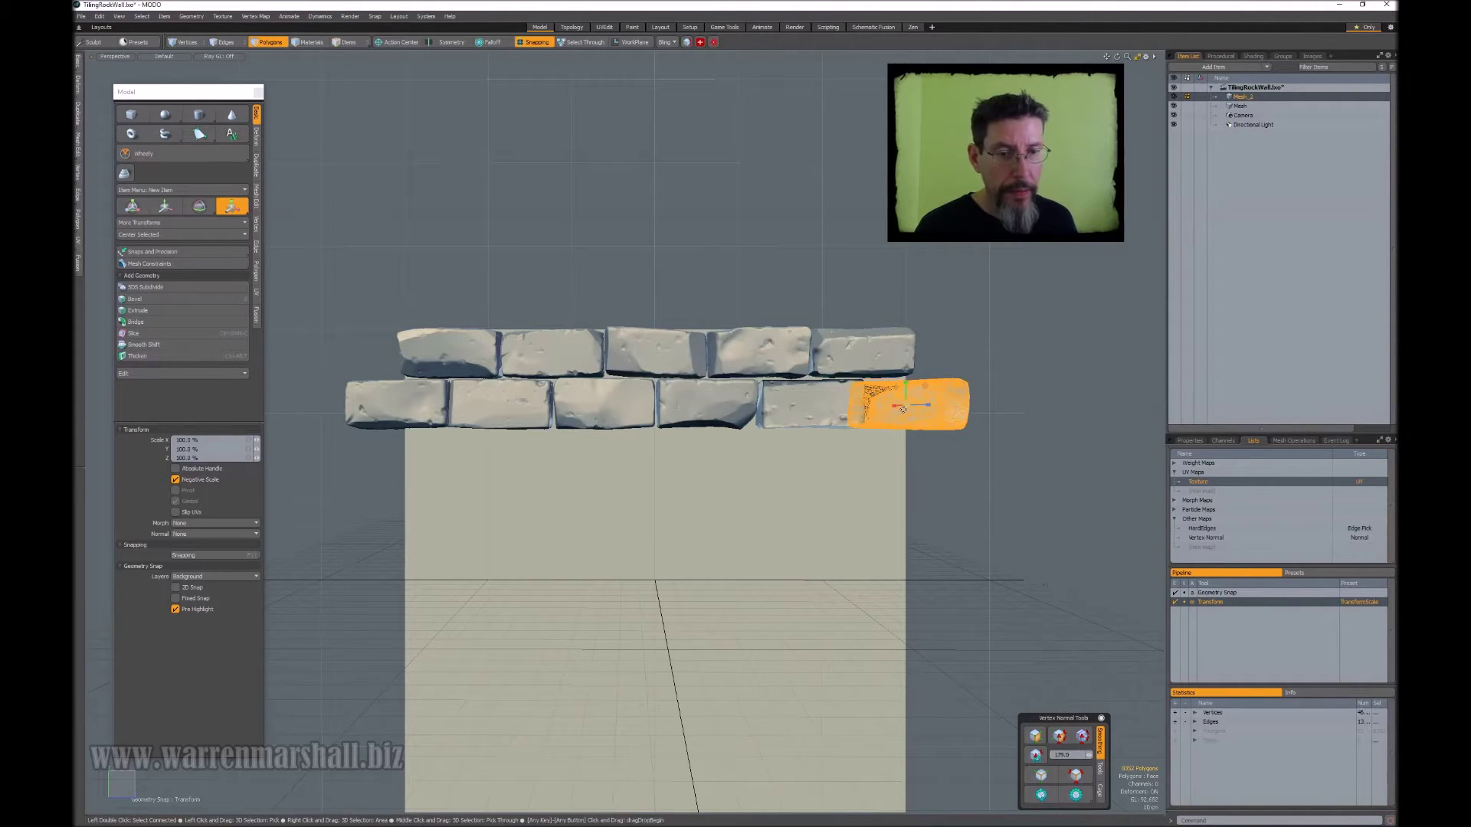
{"action": "key", "text": "Escape"}
{"action": "key", "text": "Escape"}
Update the vertex normals after the flips and inspect the shading of the second row's right-hand bricks.
{"action": "left_click_drag", "start_coordinate": [1061, 678], "coordinate": [998, 682], "text": "alt"}
{"action": "left_click", "coordinate": [1039, 795]}
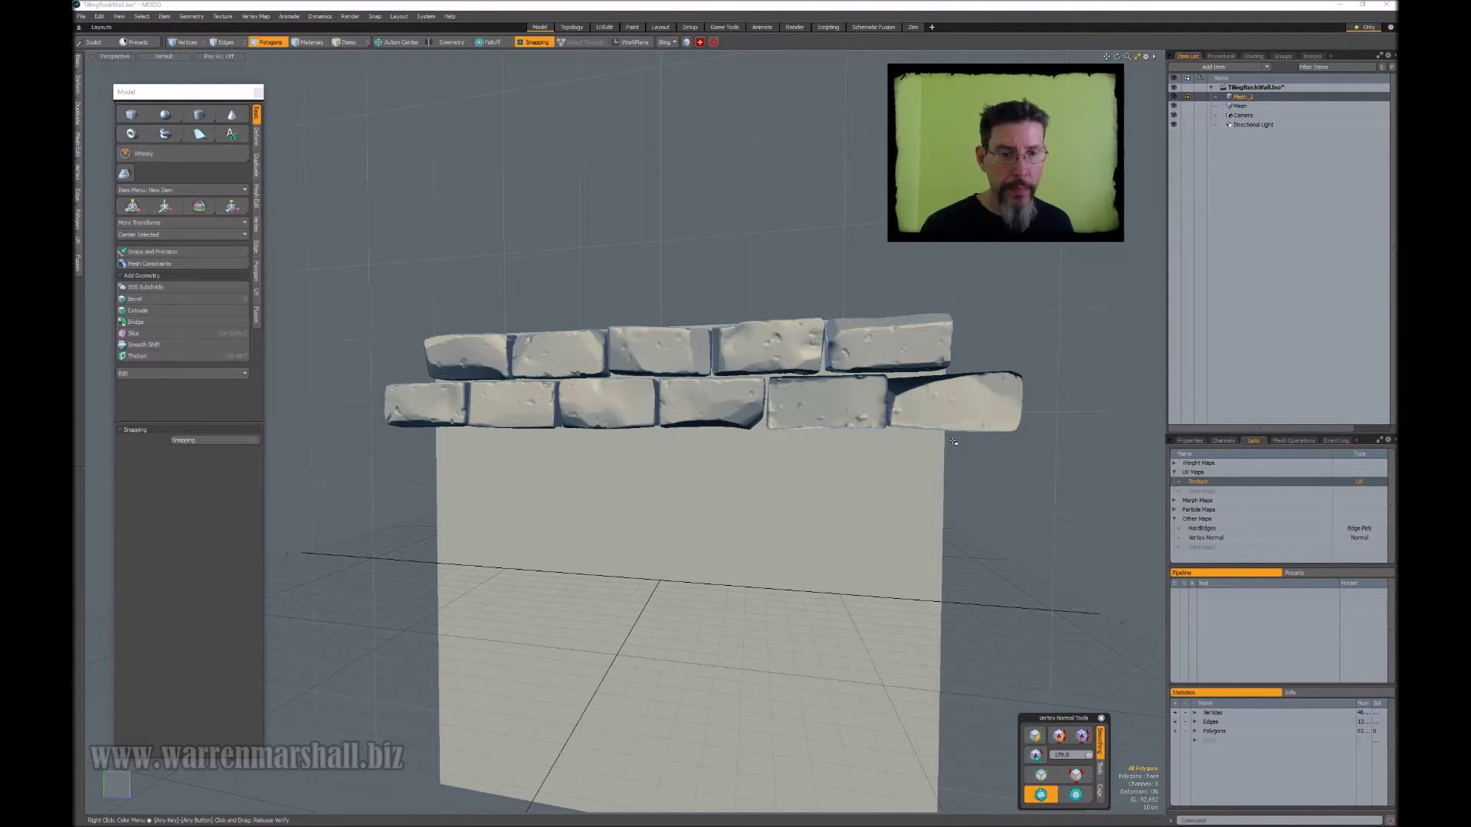
{"action": "mouse_move", "coordinate": [931, 466]}
{"action": "left_mouse_down", "text": "alt"}
{"action": "mouse_move", "coordinate": [904, 444]}
{"action": "mouse_move", "coordinate": [902, 400]}
{"action": "mouse_move", "coordinate": [812, 402]}
{"action": "left_mouse_up", "text": "alt"}
{"action": "mouse_move", "coordinate": [812, 402]}
{"action": "left_mouse_down", "text": "alt"}
{"action": "mouse_move", "coordinate": [636, 406]}
{"action": "mouse_move", "coordinate": [752, 408]}
{"action": "mouse_move", "coordinate": [900, 367]}
{"action": "mouse_move", "coordinate": [758, 376]}
{"action": "left_mouse_up", "text": "alt"}
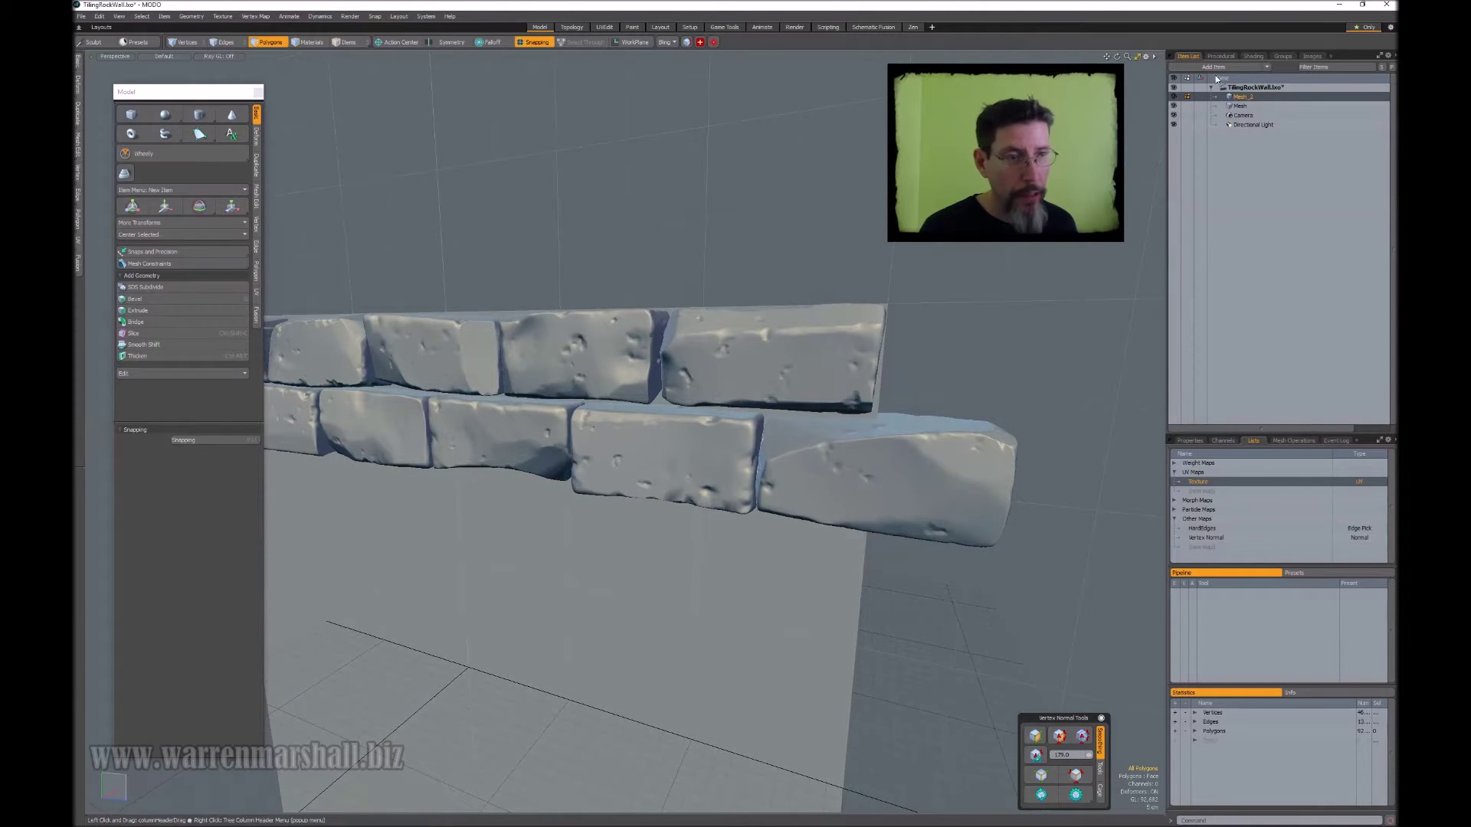
Hide the guide plane to examine the two brick rows on their own, and show it again.
{"action": "left_click", "coordinate": [1173, 106]}
{"action": "left_click_drag", "start_coordinate": [708, 250], "coordinate": [798, 270], "text": "alt"}
{"action": "left_click_drag", "start_coordinate": [797, 270], "coordinate": [984, 324], "text": "alt+shift"}
{"action": "scroll", "coordinate": [920, 322], "scroll_direction": "up", "scroll_amount": 4}
{"action": "left_click_drag", "start_coordinate": [858, 318], "coordinate": [578, 312], "text": "alt+shift"}
{"action": "left_click_drag", "start_coordinate": [893, 261], "coordinate": [547, 253], "text": "alt+shift"}
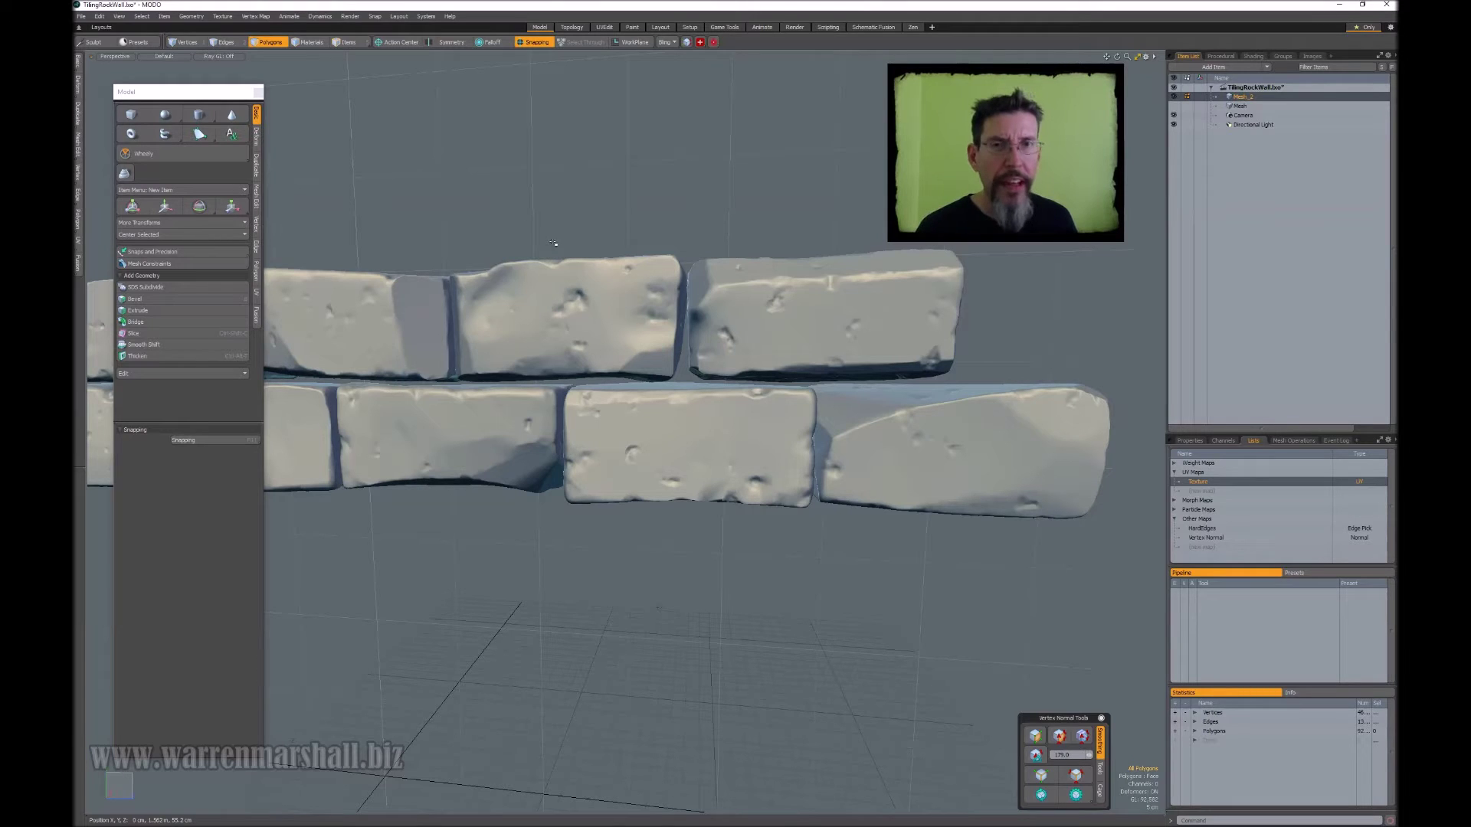
{"action": "left_click", "coordinate": [1173, 105]}
{"action": "left_click_drag", "start_coordinate": [908, 220], "coordinate": [612, 345], "text": "ctrl+alt"}
{"action": "left_click_drag", "start_coordinate": [613, 345], "coordinate": [750, 272], "text": "ctrl+alt"}
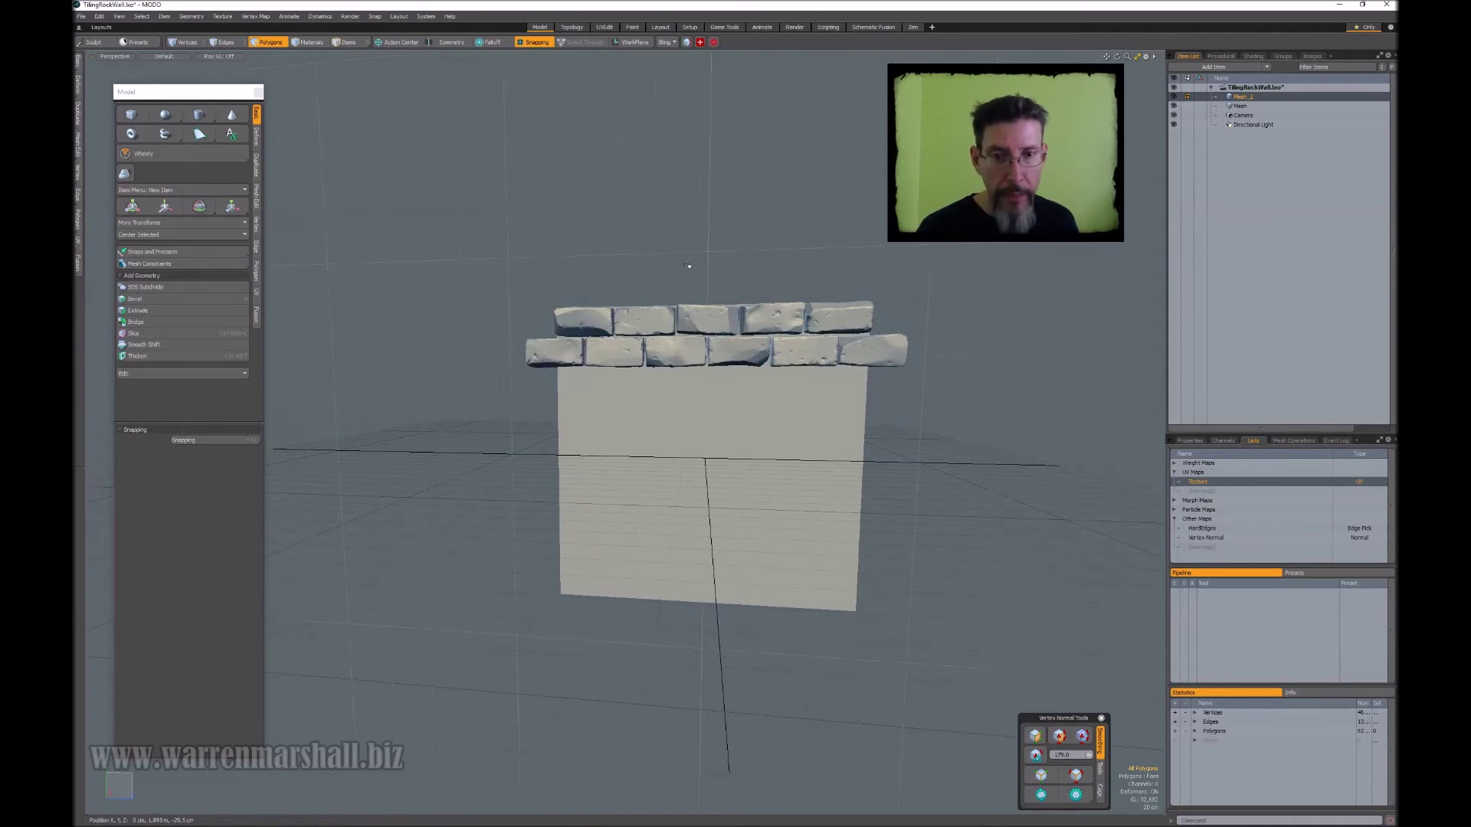
Duplicate all the bricks of both rows and move the copies down 60 cm to form the third and fourth rows.
{"action": "mouse_move", "coordinate": [798, 256]}
{"action": "right_mouse_down"}
{"action": "mouse_move", "coordinate": [1046, 414]}
{"action": "mouse_move", "coordinate": [664, 216]}
{"action": "right_mouse_up"}
{"action": "left_click_drag", "start_coordinate": [684, 347], "coordinate": [679, 379], "text": "ctrl+alt"}
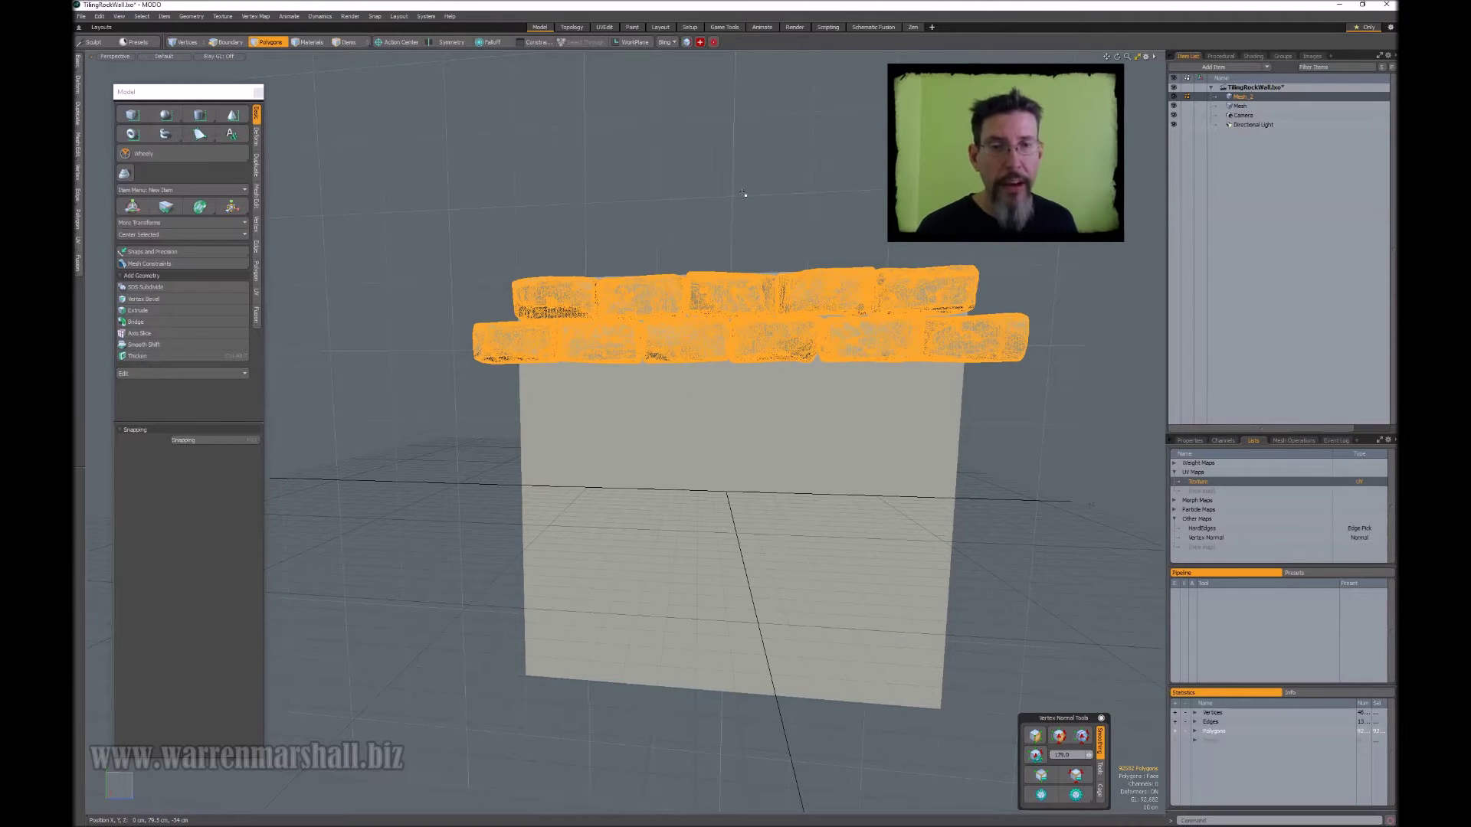
{"action": "left_click_drag", "start_coordinate": [749, 192], "coordinate": [704, 273], "text": "alt"}
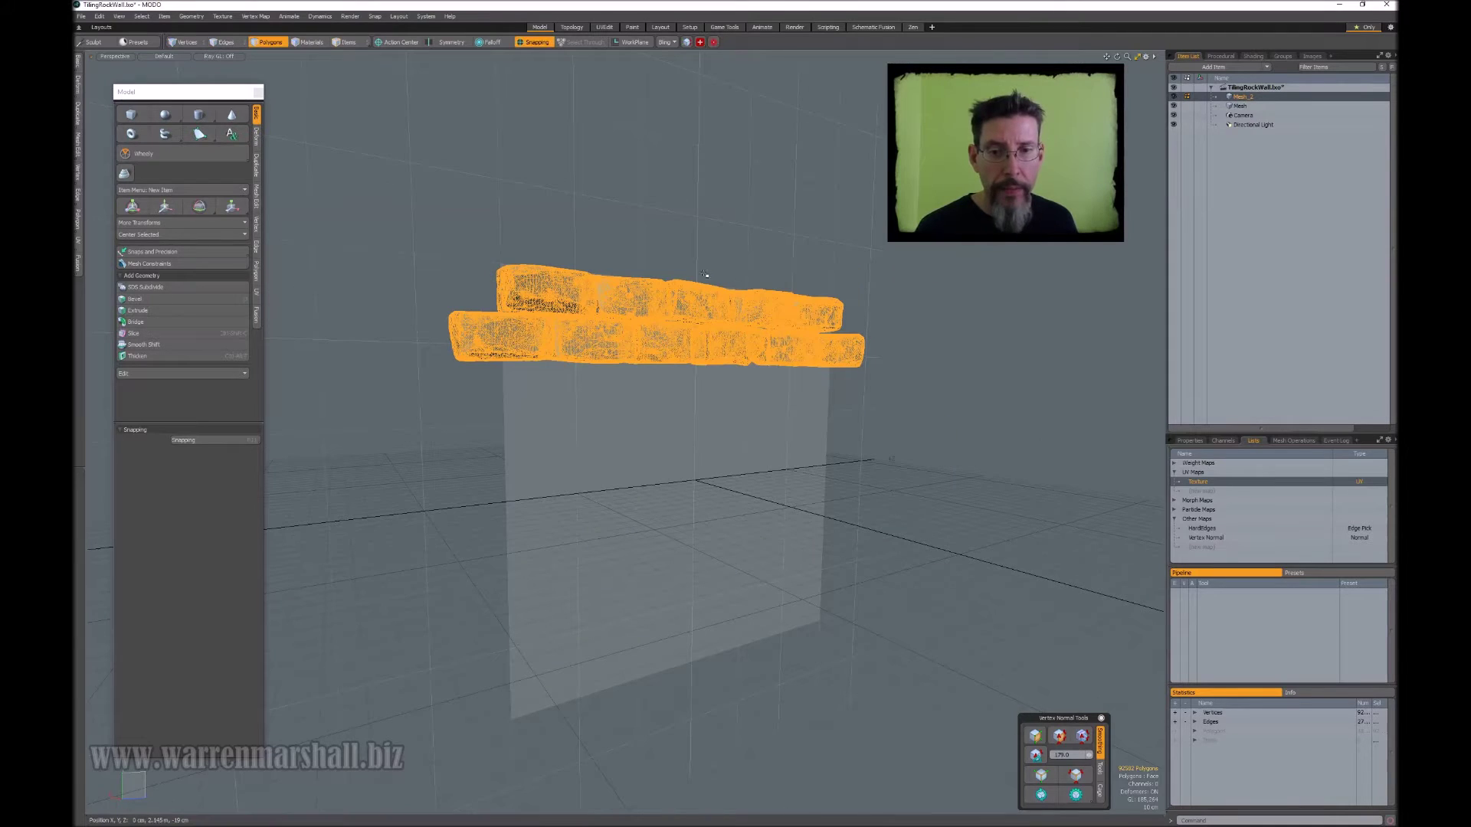
{"action": "key", "text": "w"}
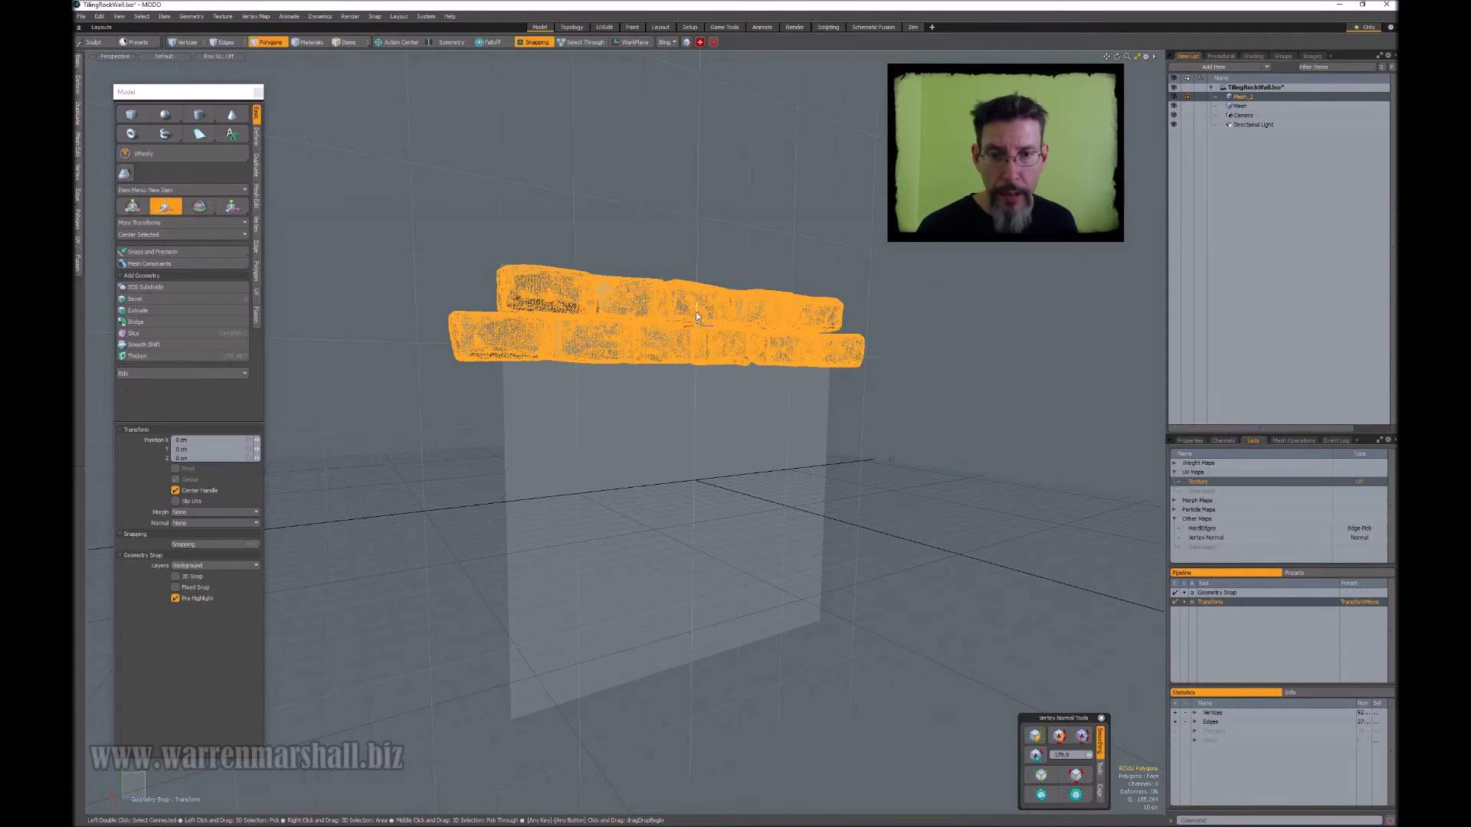
{"action": "left_click_drag", "start_coordinate": [695, 314], "coordinate": [695, 327]}
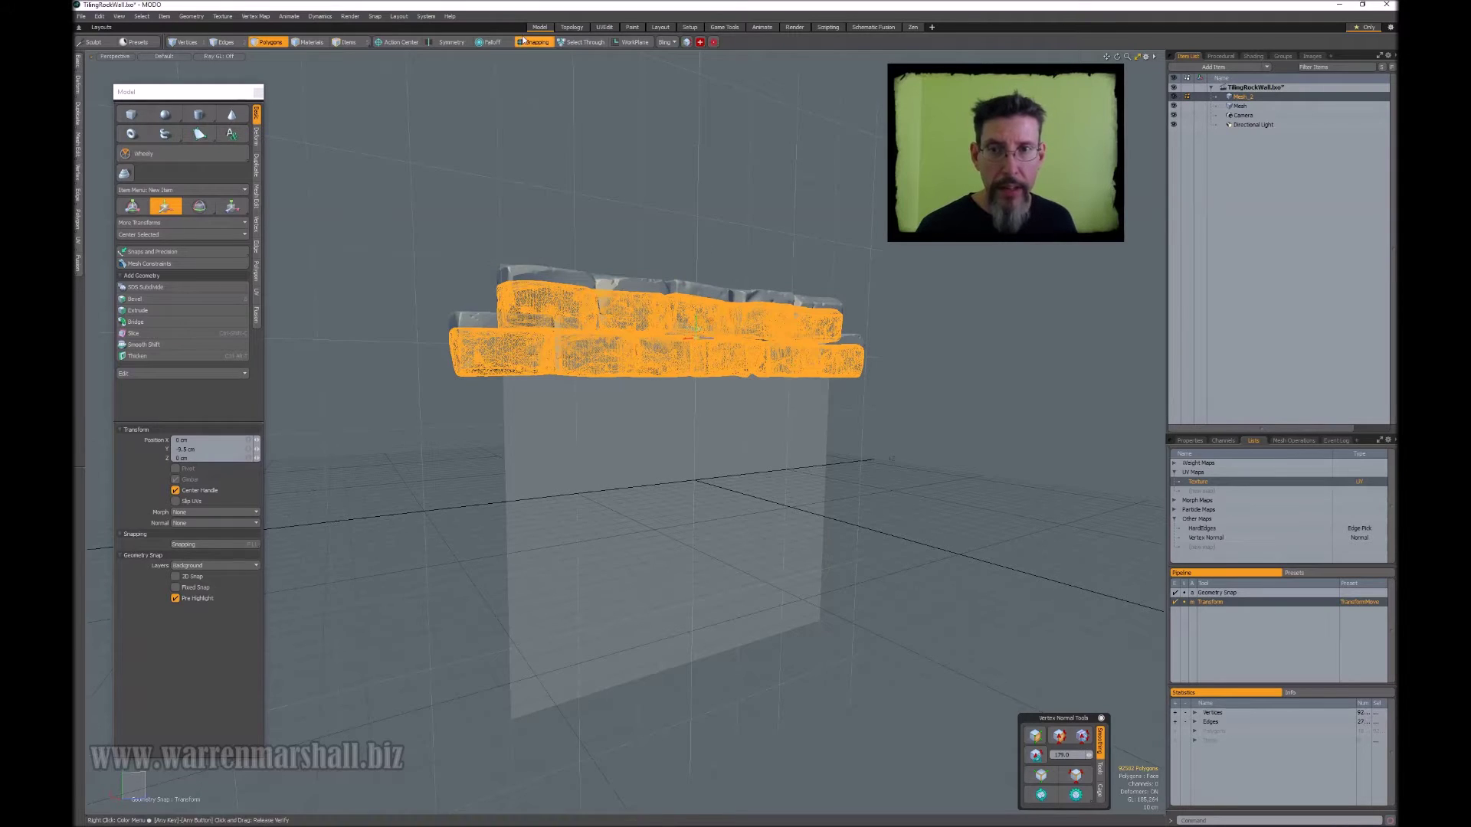
{"action": "left_click", "coordinate": [207, 449]}
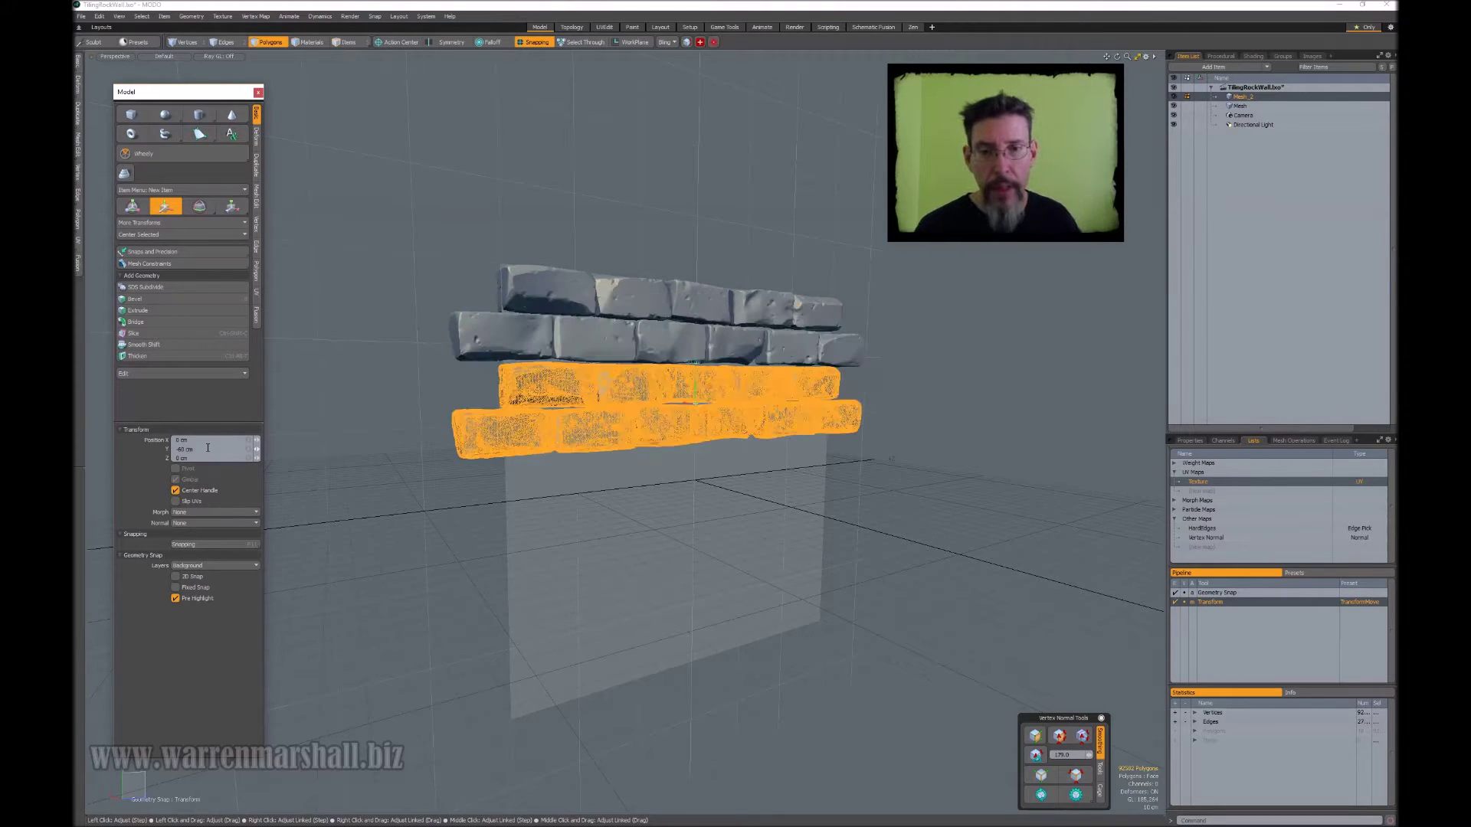
Flip the two copied rows with a negative scale, clear the selection and update the vertex normals.
{"action": "left_click_drag", "start_coordinate": [881, 164], "coordinate": [850, 197], "text": "alt"}
{"action": "left_click", "coordinate": [795, 312], "text": "shift"}
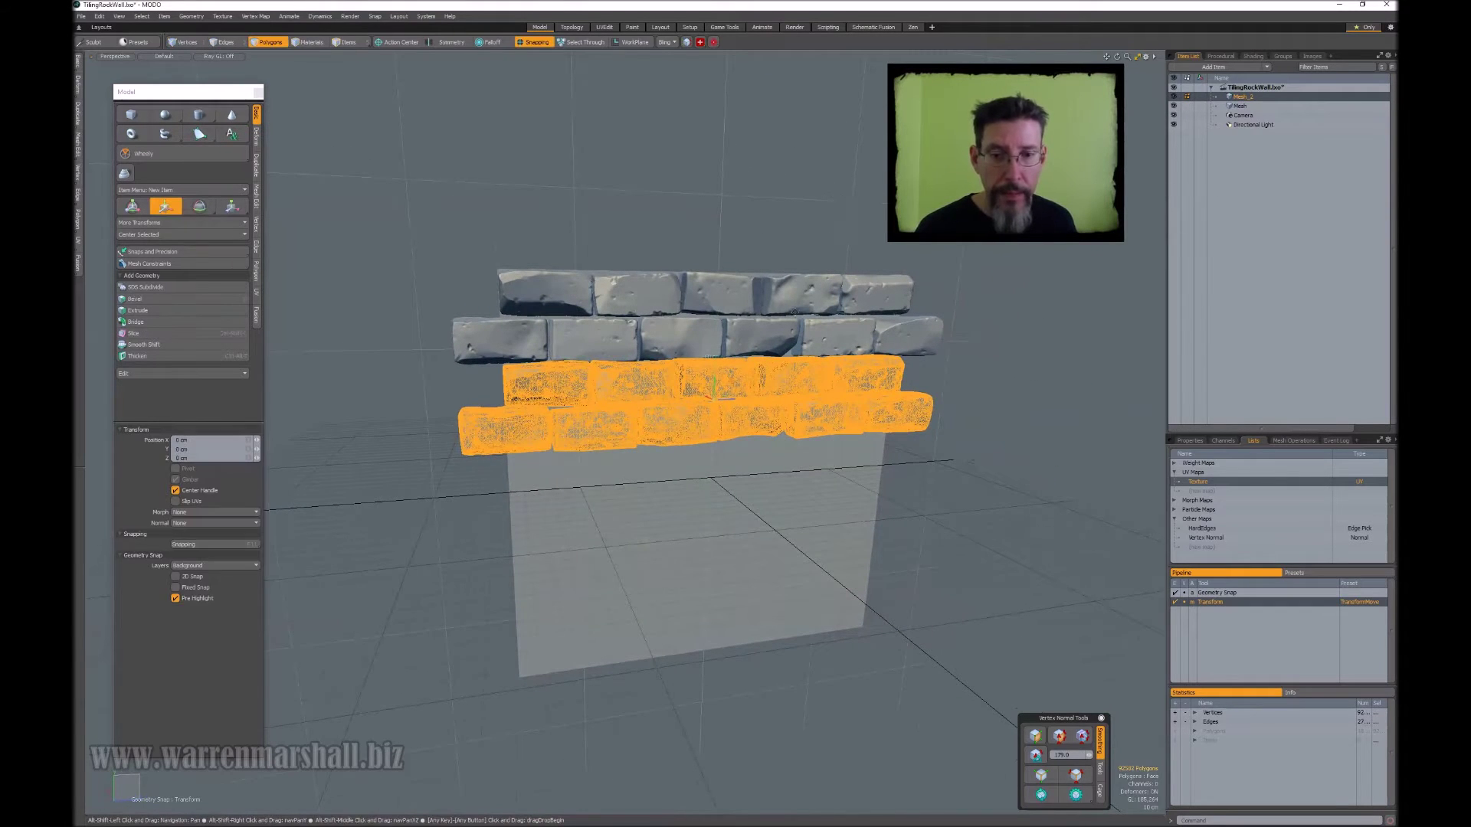
{"action": "left_click_drag", "start_coordinate": [662, 330], "coordinate": [660, 342], "text": "alt"}
{"action": "key", "text": "r"}
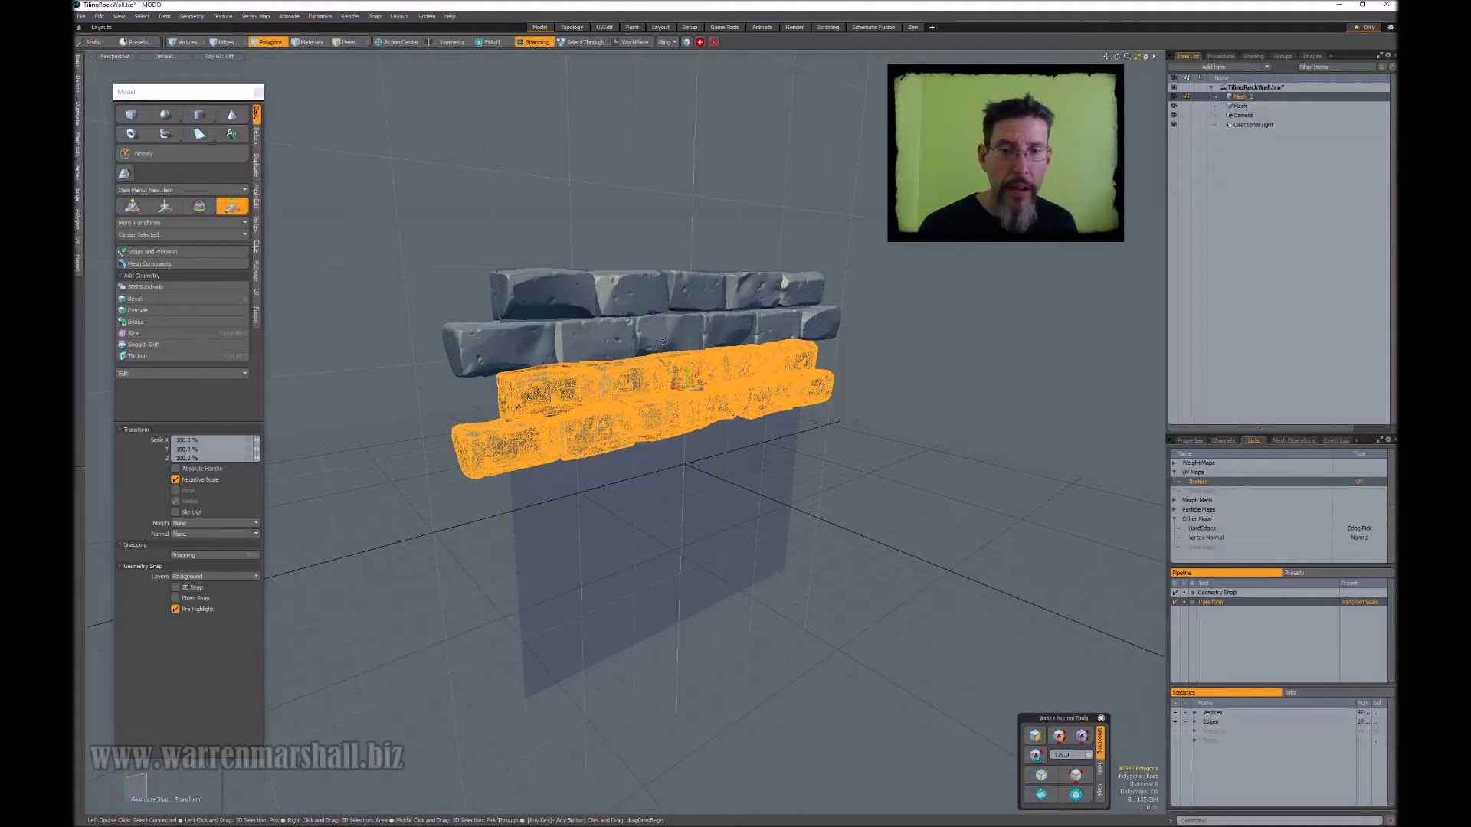
{"action": "key", "text": "space"}
{"action": "left_click", "coordinate": [870, 375]}
{"action": "left_click_drag", "start_coordinate": [870, 375], "coordinate": [760, 337], "text": "alt"}
{"action": "left_click", "coordinate": [1047, 803]}
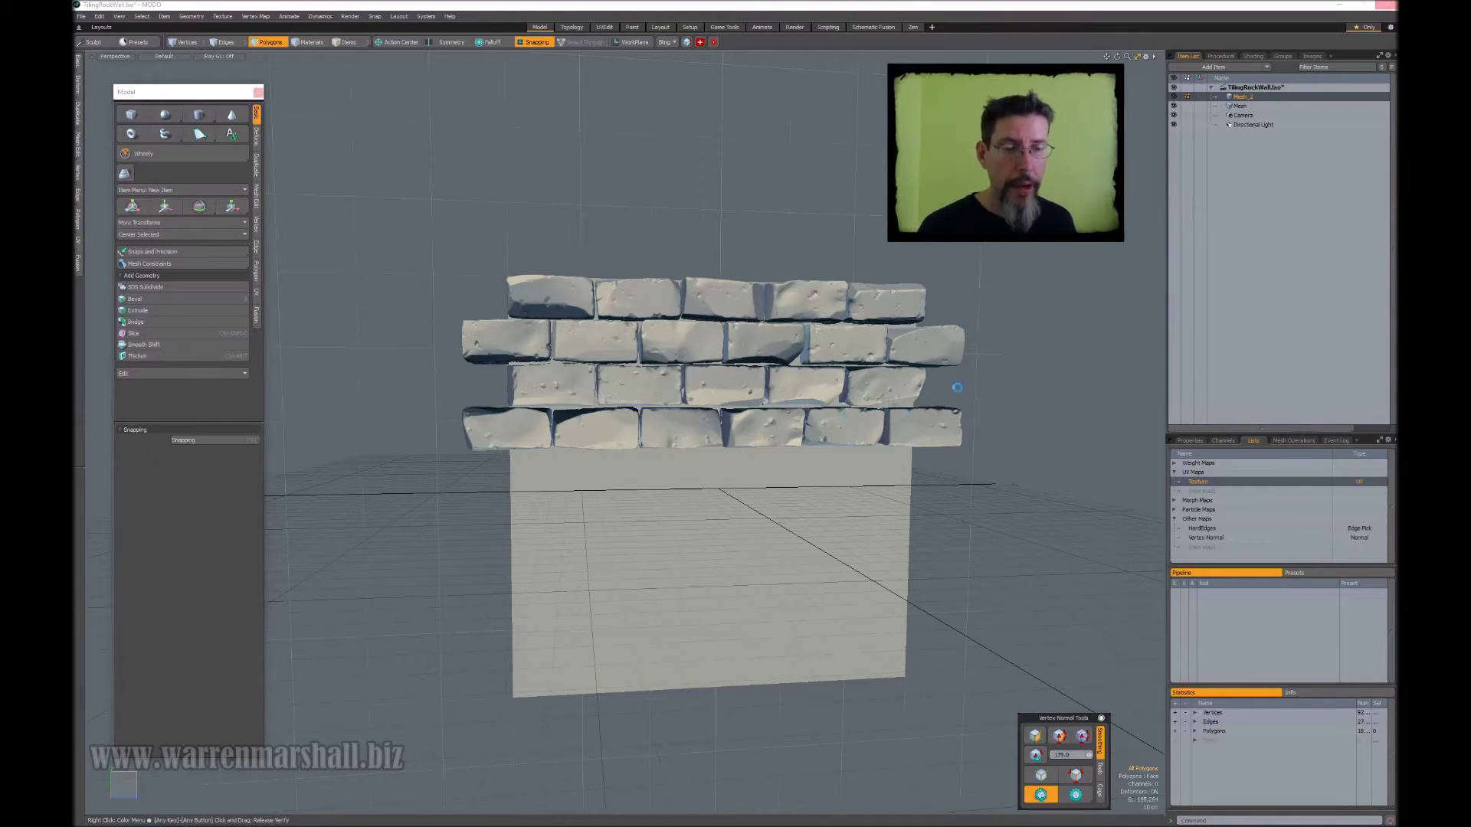
{"action": "left_click_drag", "start_coordinate": [969, 374], "coordinate": [927, 374], "text": "alt"}
{"action": "left_click_drag", "start_coordinate": [926, 375], "coordinate": [818, 338], "text": "ctrl+alt"}
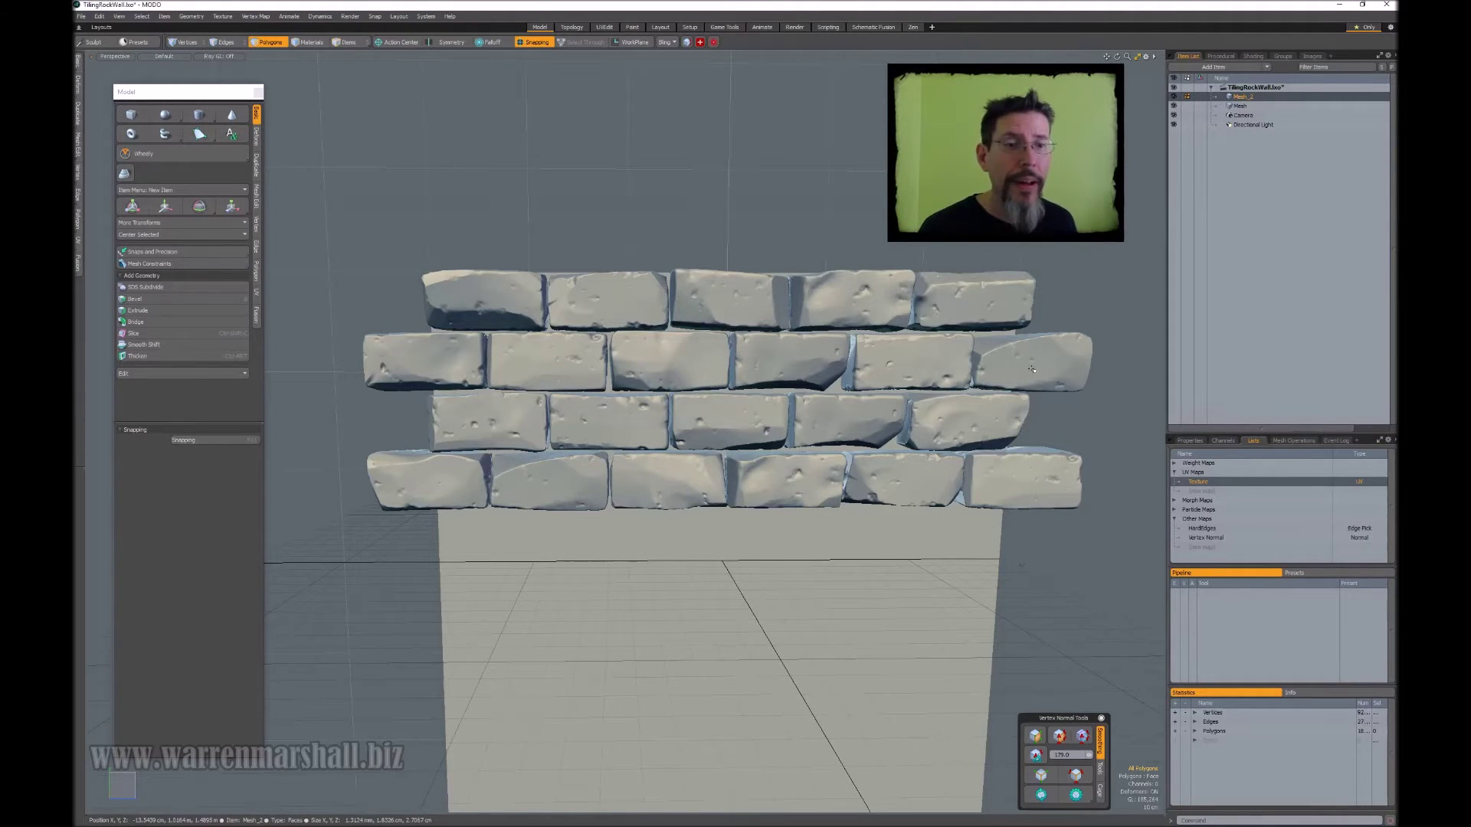
Delete the overhanging bricks at the right ends of the second and fourth rows.
{"action": "left_click_drag", "start_coordinate": [1077, 311], "coordinate": [1022, 305], "text": "alt+shift"}
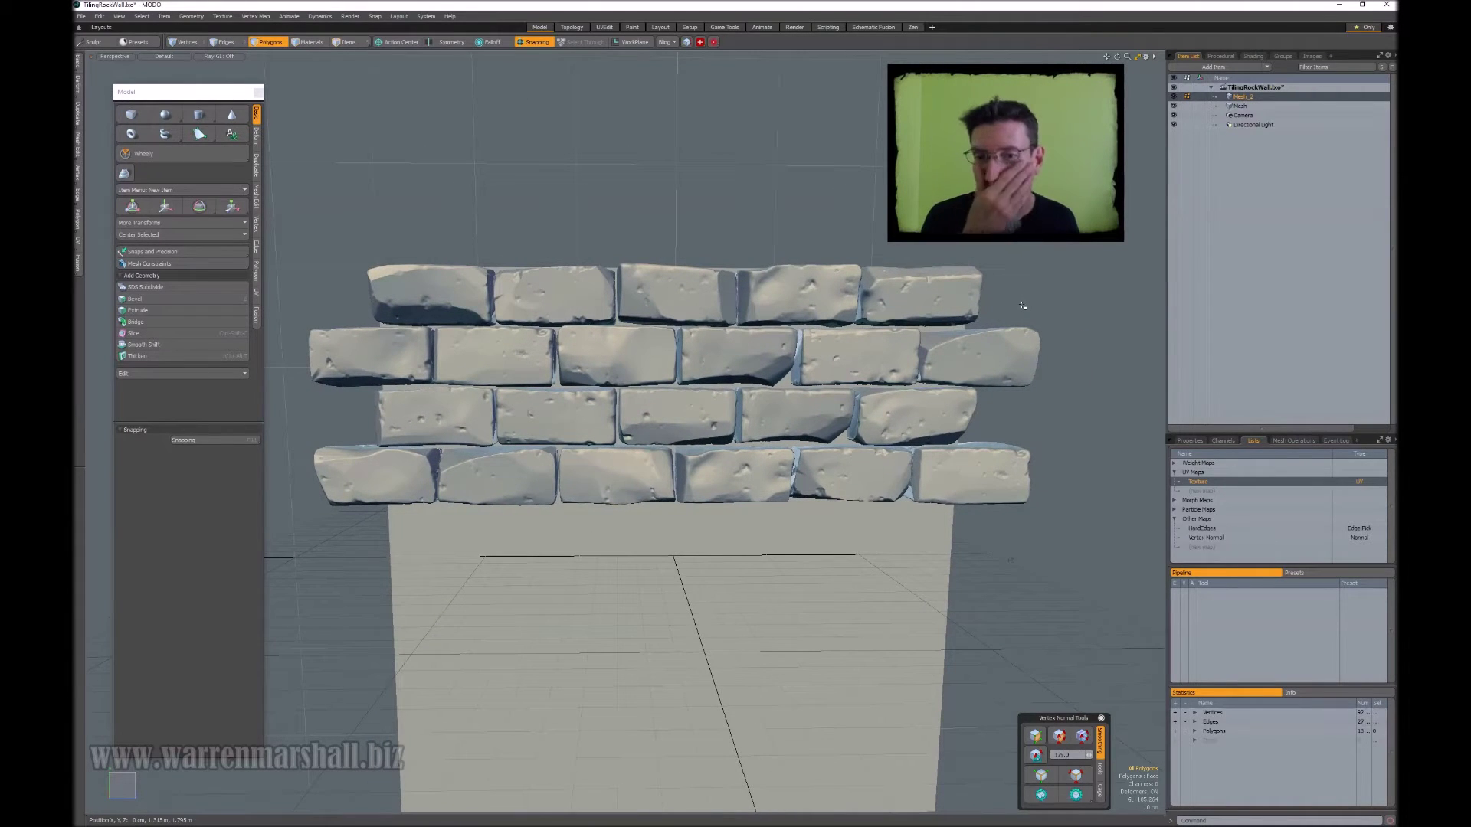
{"action": "double_click", "coordinate": [992, 356]}
{"action": "key", "text": "x"}
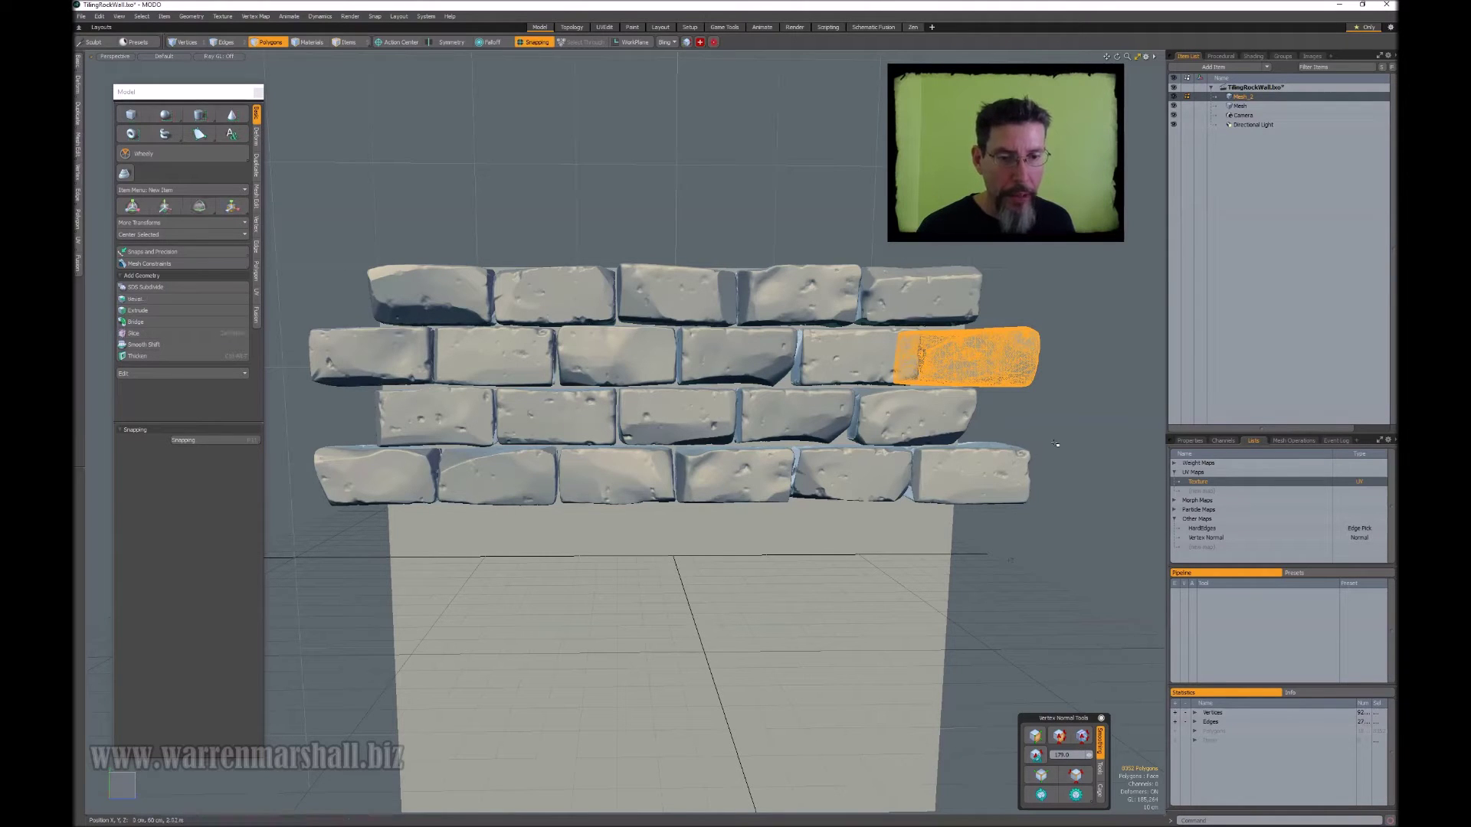
{"action": "left_click_drag", "start_coordinate": [999, 491], "coordinate": [950, 490], "text": "alt"}
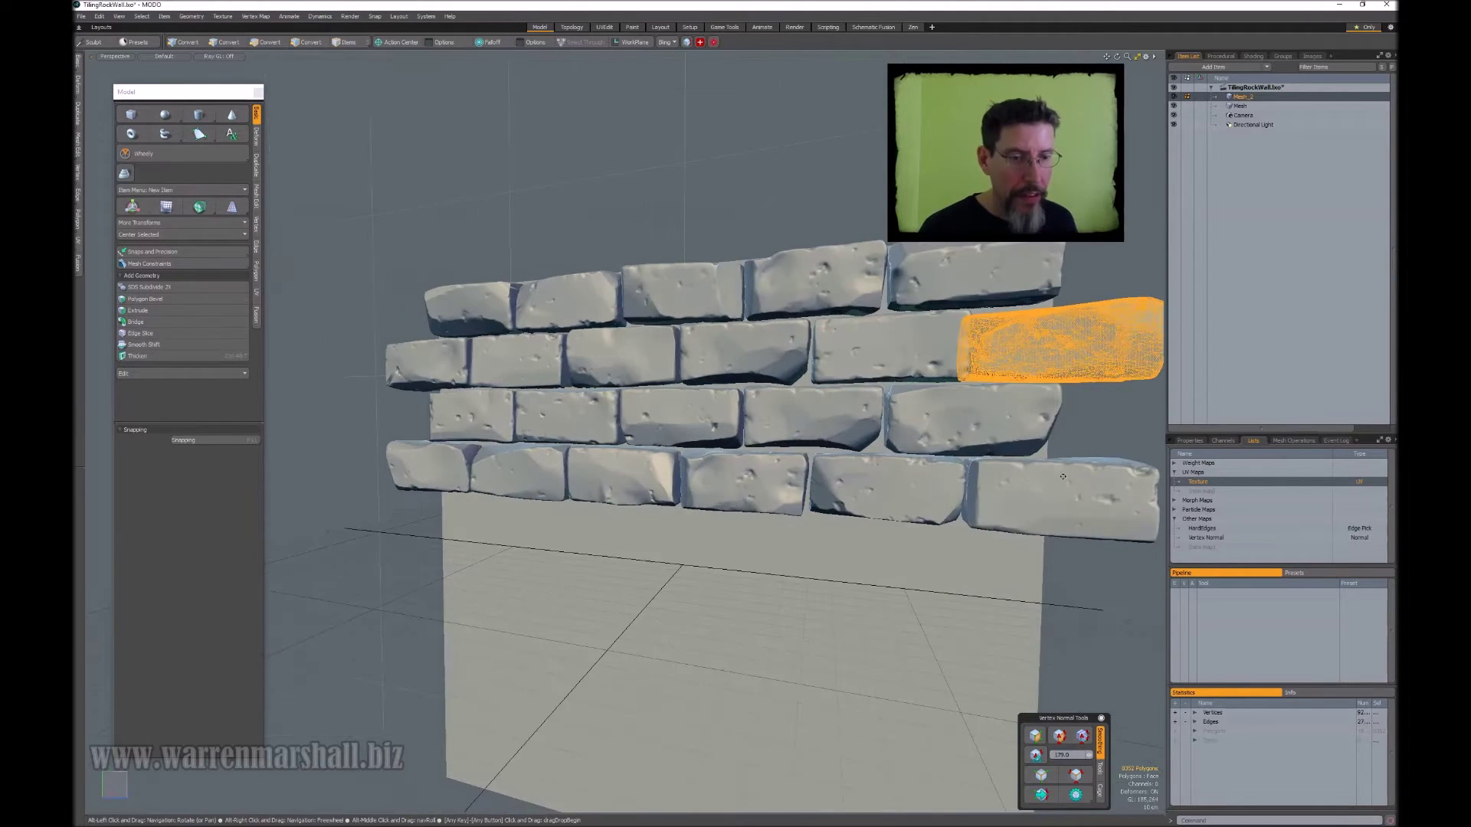
{"action": "double_click", "coordinate": [1063, 490], "text": "shift"}
{"action": "left_click_drag", "start_coordinate": [1063, 490], "coordinate": [1115, 446], "text": "alt"}
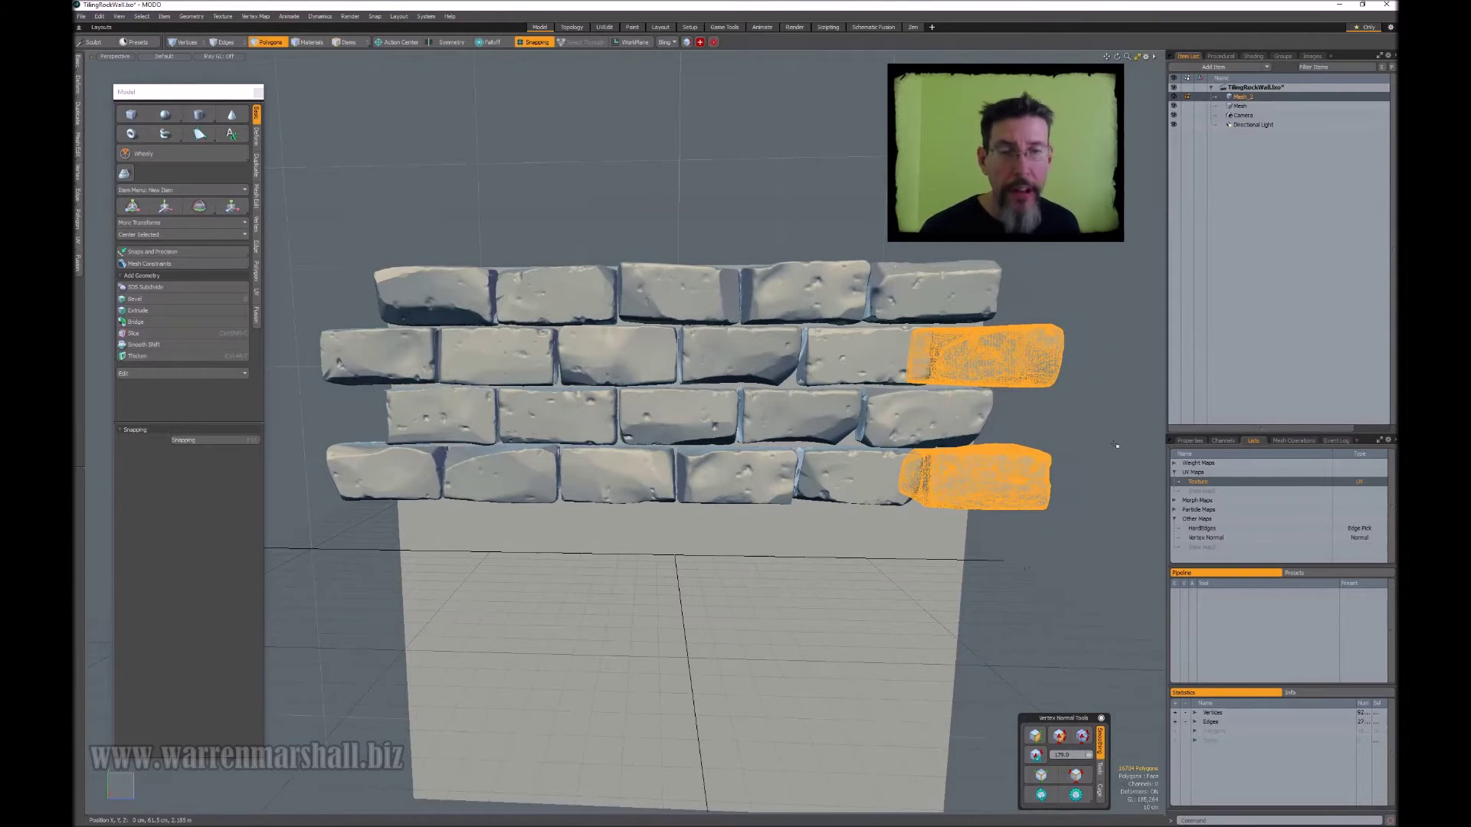
{"action": "key", "text": "Delete"}
Highlight the overhanging left-end bricks of the second and fourth rows to check the tiling overlap, and clear the selection.
{"action": "scroll", "coordinate": [843, 383], "scroll_direction": "down", "scroll_amount": 3}
{"action": "mouse_move", "coordinate": [950, 359]}
{"action": "left_mouse_down", "text": "alt"}
{"action": "mouse_move", "coordinate": [996, 359]}
{"action": "mouse_move", "coordinate": [950, 359]}
{"action": "left_mouse_up", "text": "alt"}
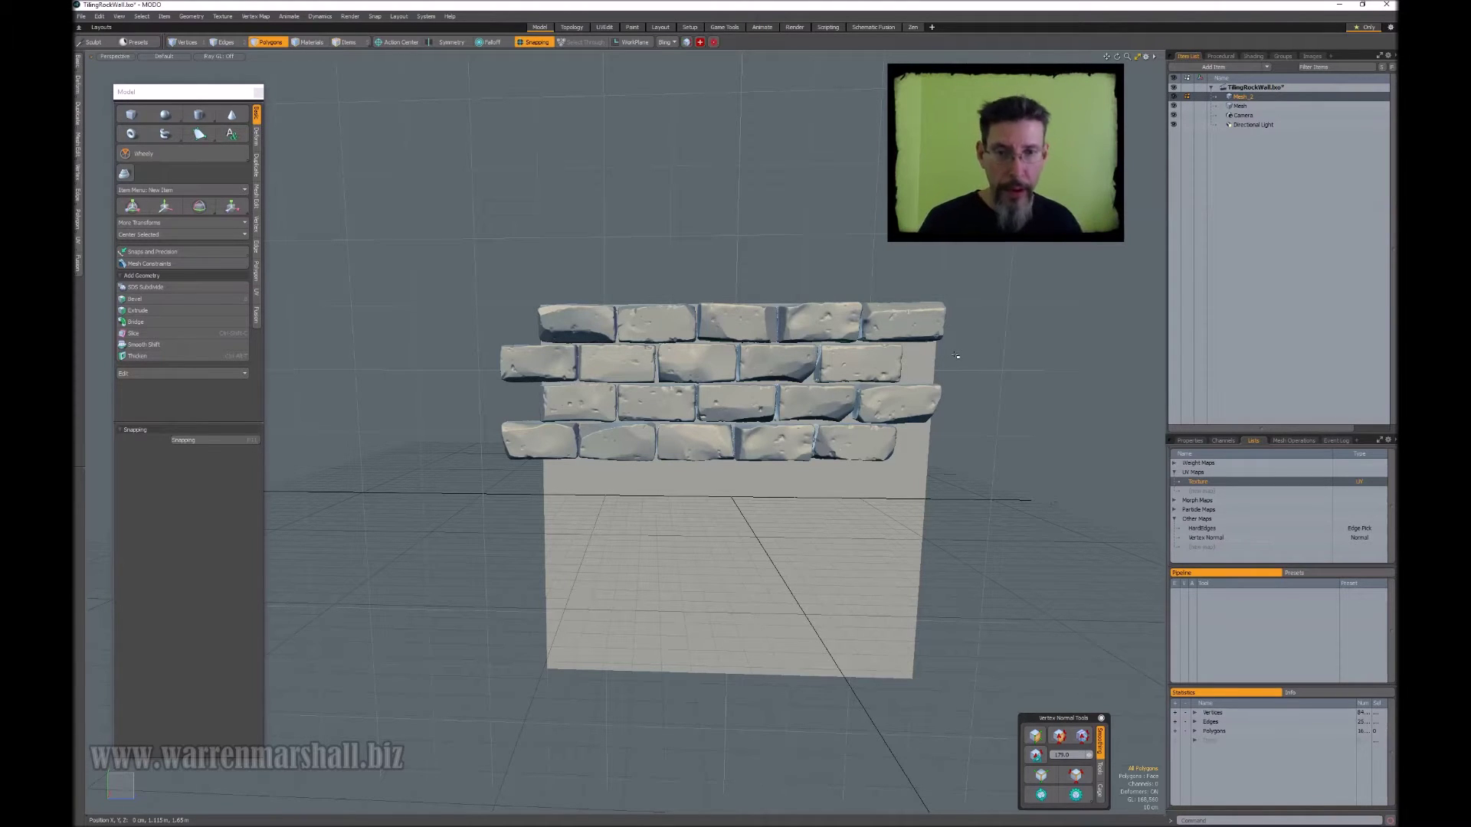
{"action": "middle_click_drag", "start_coordinate": [930, 222], "coordinate": [886, 282]}
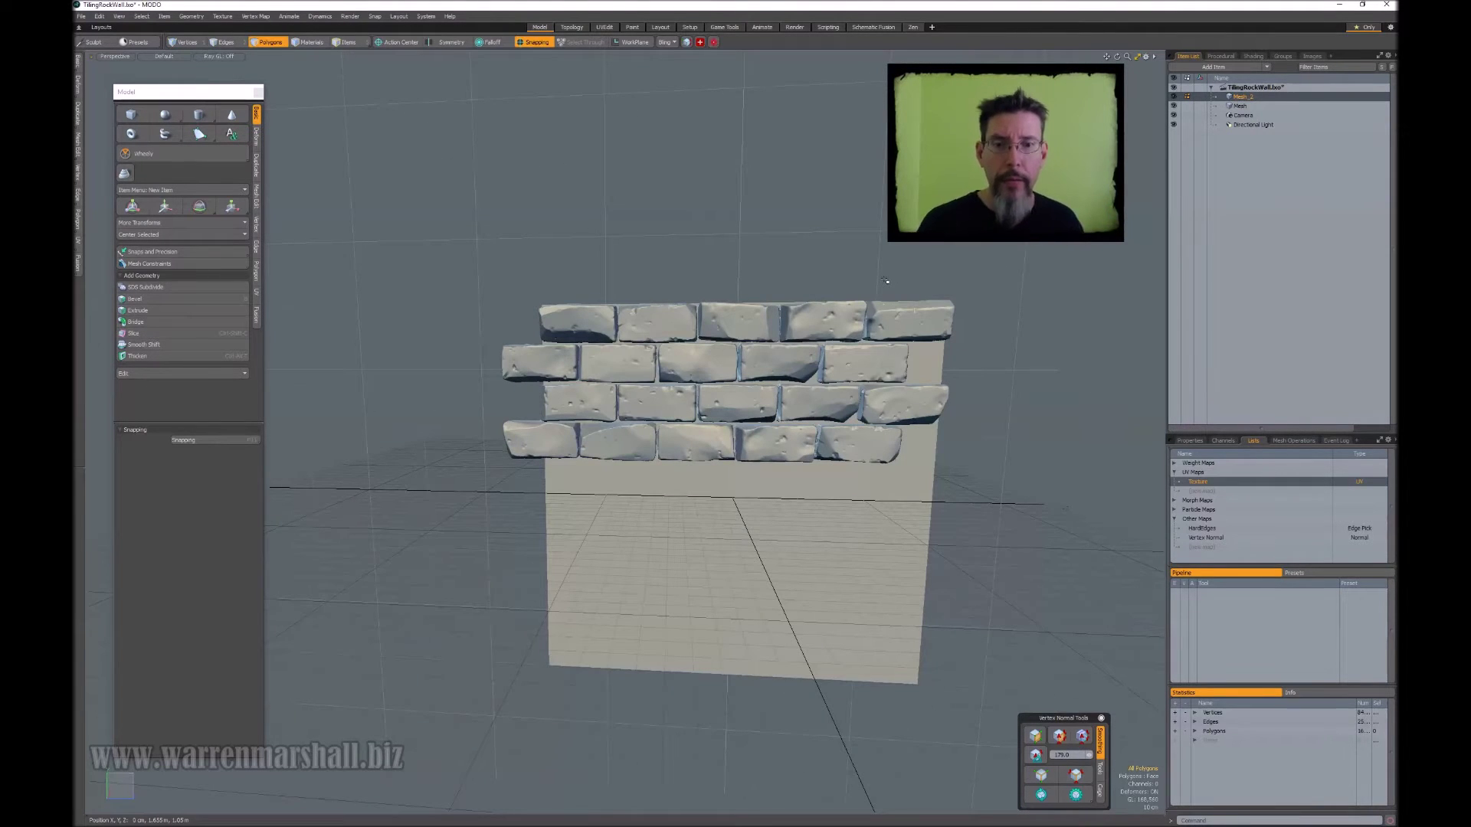
{"action": "mouse_move", "coordinate": [885, 281]}
{"action": "left_mouse_down", "text": "alt"}
{"action": "mouse_move", "coordinate": [889, 310]}
{"action": "mouse_move", "coordinate": [893, 282]}
{"action": "left_mouse_up", "text": "alt"}
{"action": "left_click", "coordinate": [543, 357]}
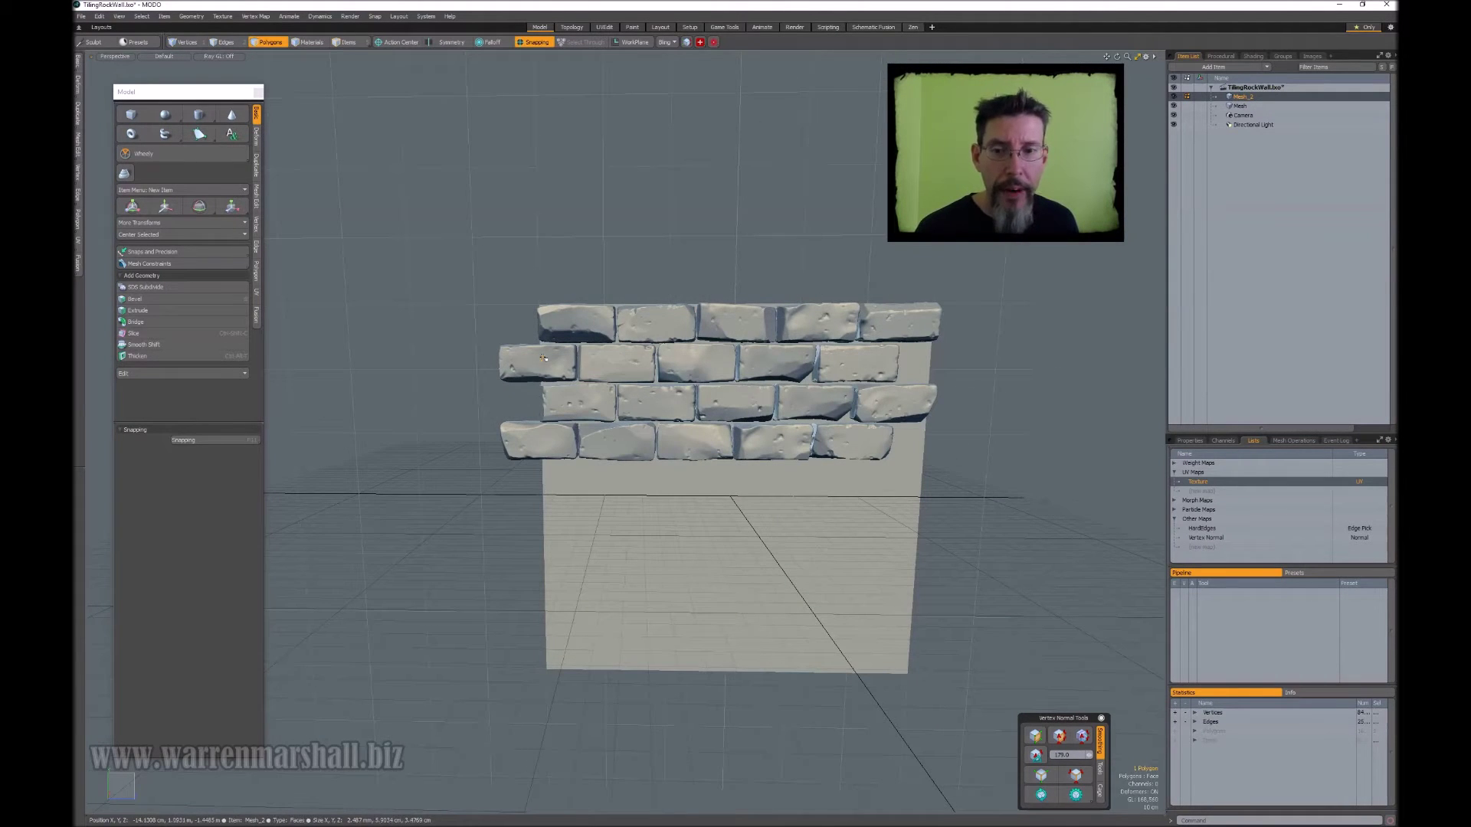
{"action": "double_click", "coordinate": [543, 358]}
{"action": "double_click", "coordinate": [538, 442], "text": "shift"}
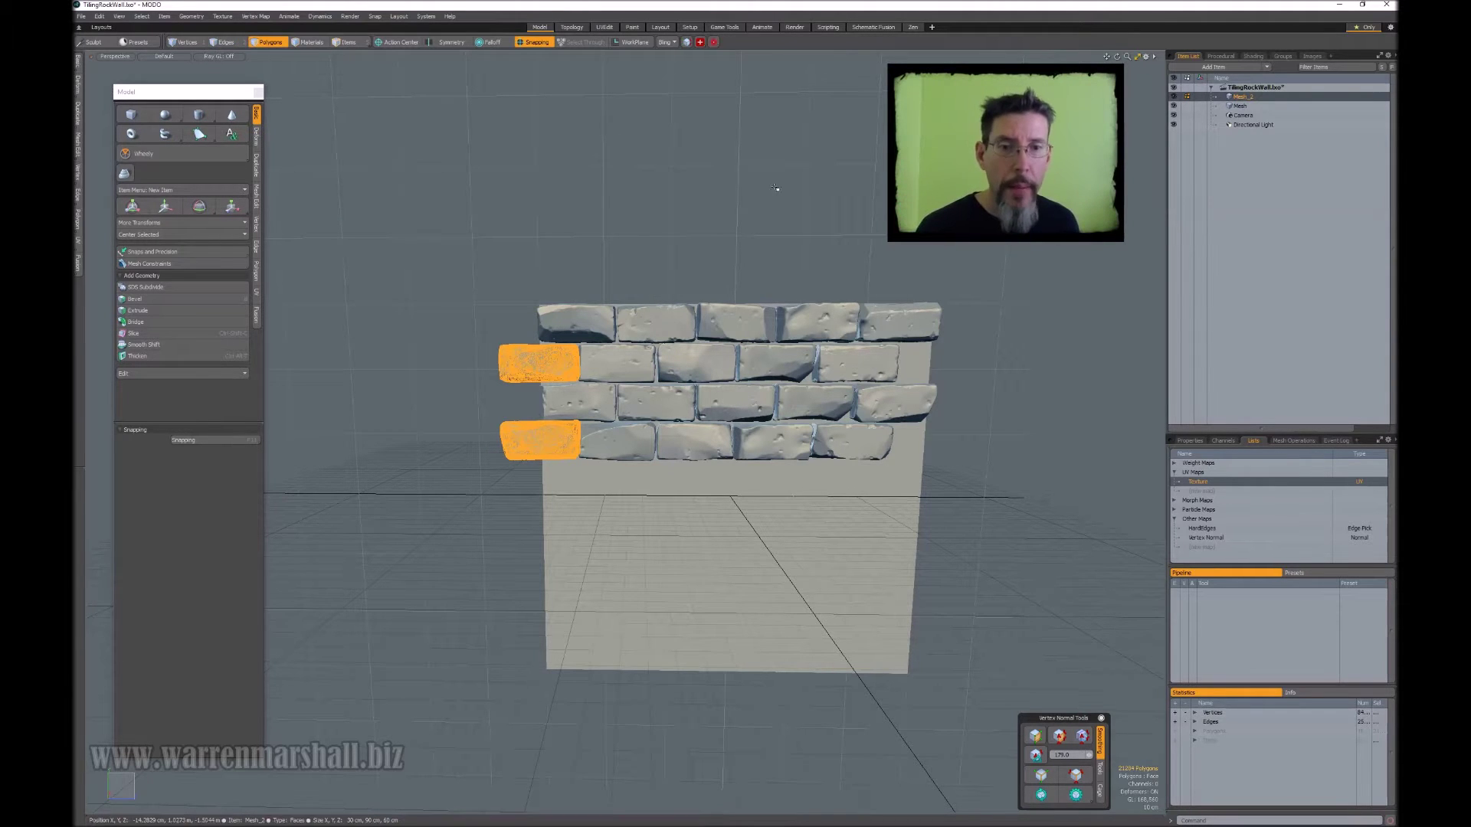
{"action": "left_click", "coordinate": [842, 196]}
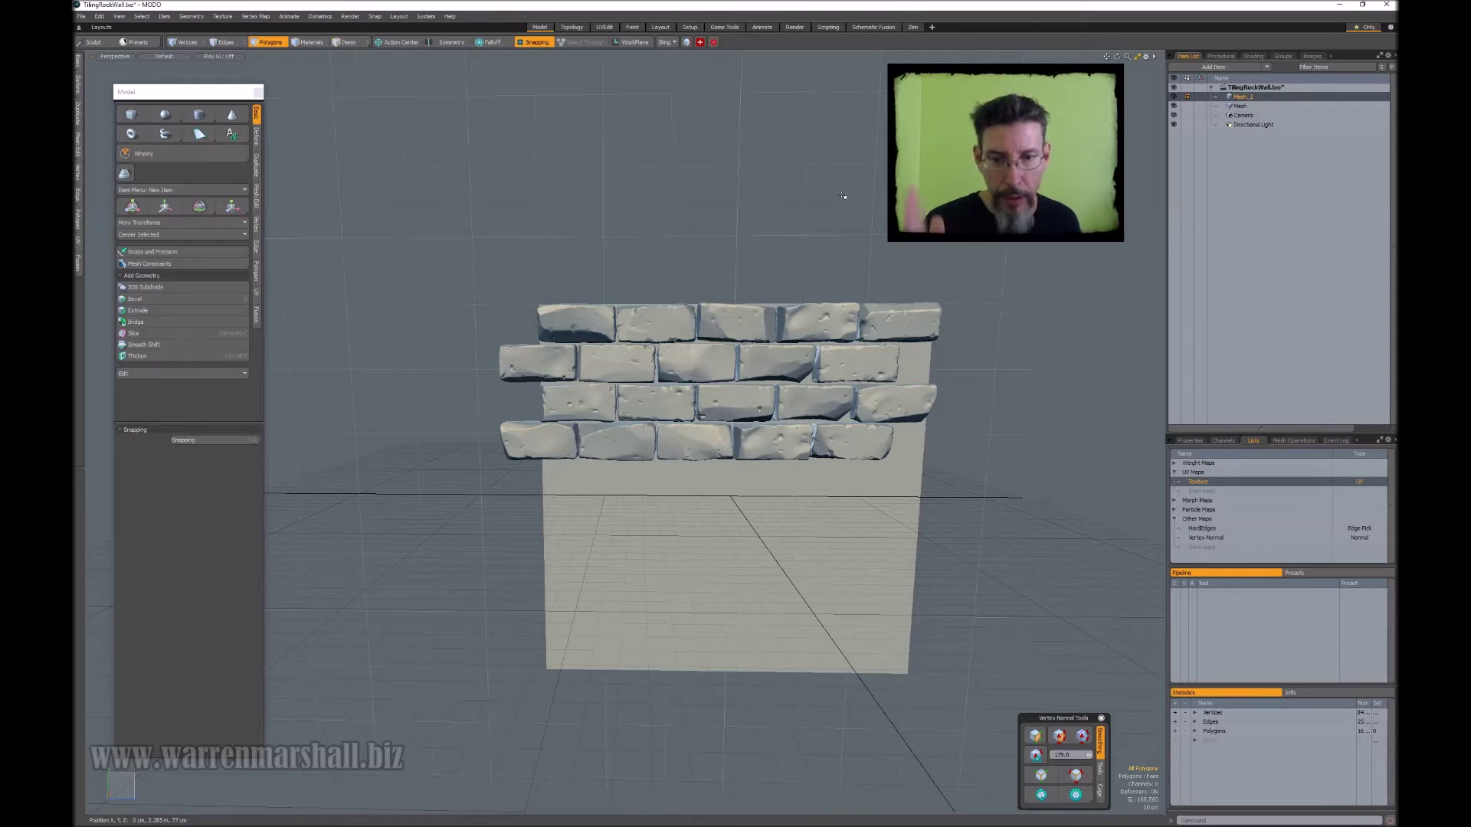
Examine the full ten-row brick wall from several angles, with and without its wireframe.
{"action": "mouse_move", "coordinate": [802, 256]}
{"action": "left_mouse_down", "text": "alt"}
{"action": "mouse_move", "coordinate": [852, 258]}
{"action": "mouse_move", "coordinate": [822, 258]}
{"action": "mouse_move", "coordinate": [805, 231]}
{"action": "left_mouse_up", "text": "alt"}
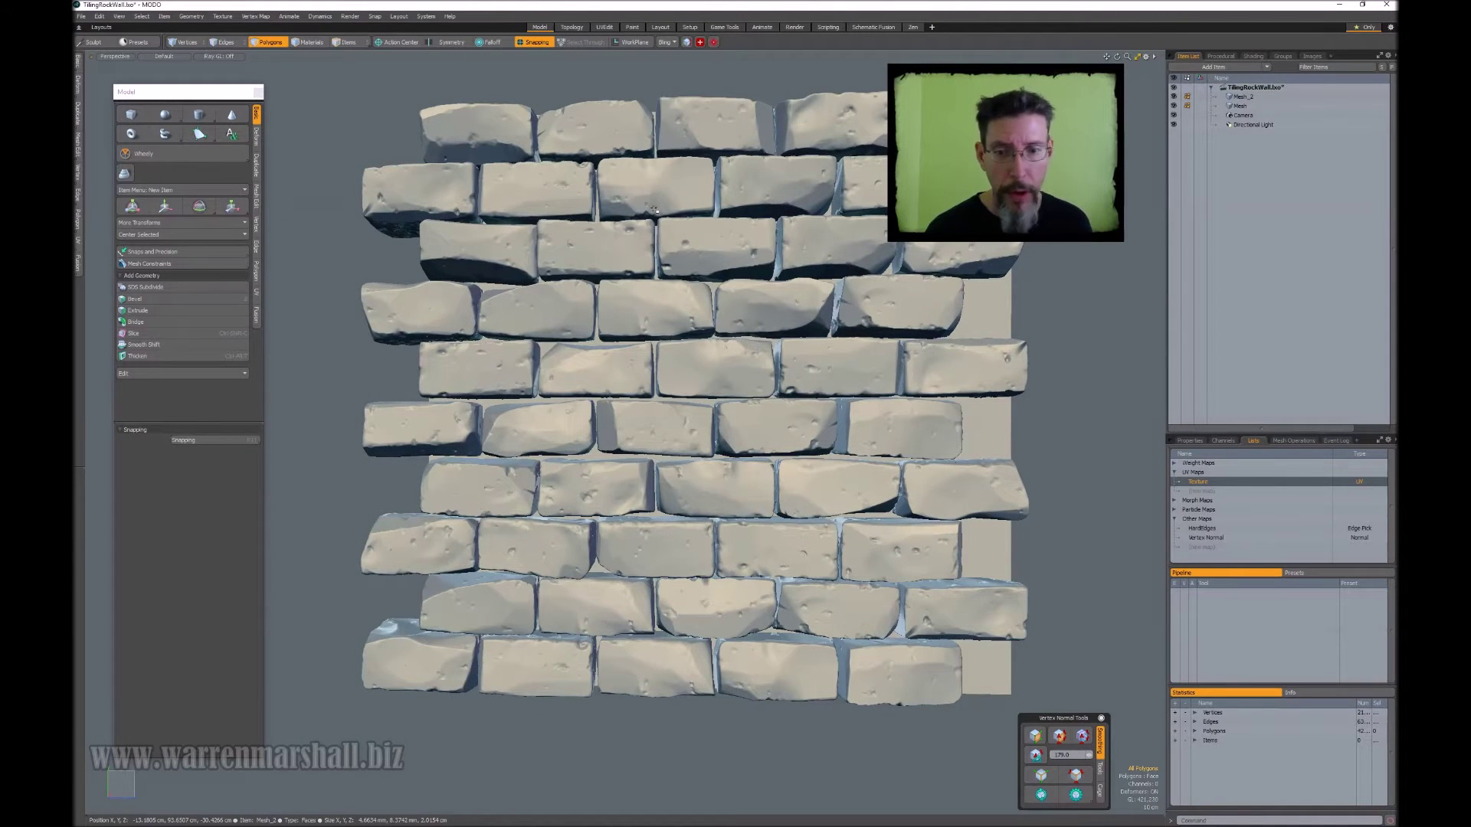
{"action": "scroll", "coordinate": [742, 205], "scroll_direction": "up", "scroll_amount": 1}
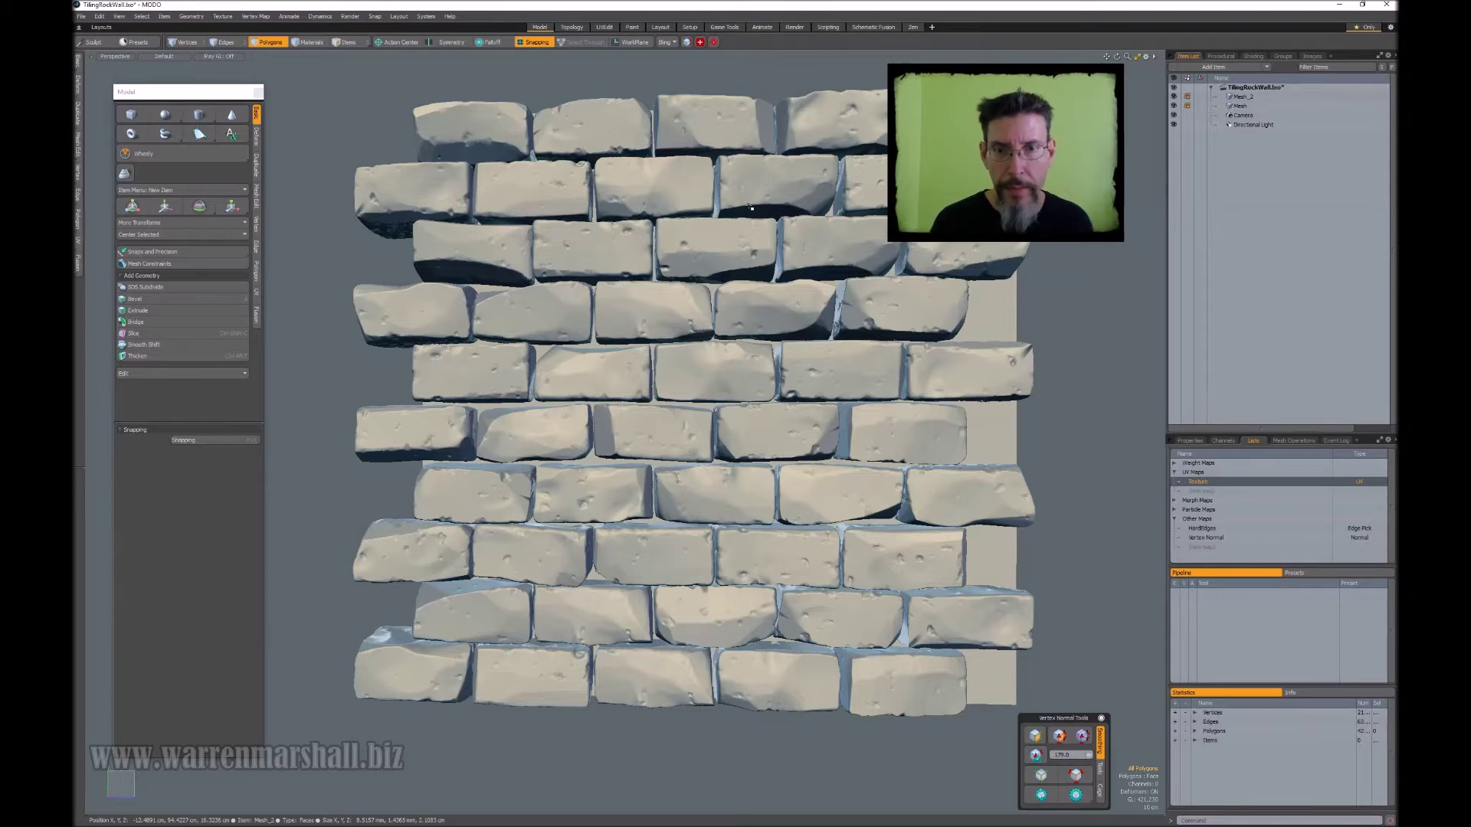
{"action": "left_click_drag", "start_coordinate": [750, 206], "coordinate": [745, 284], "text": "alt"}
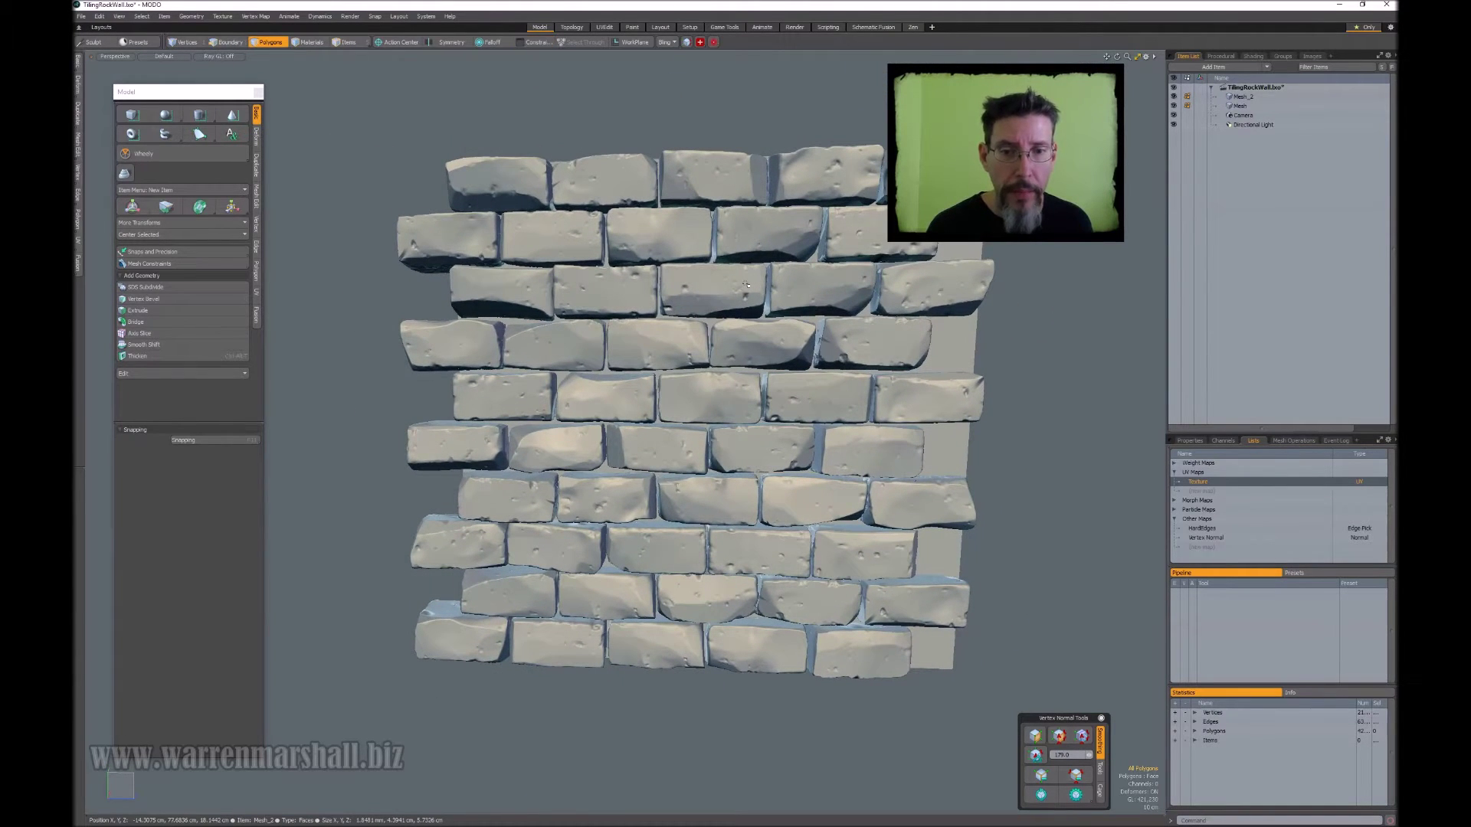
{"action": "left_click_drag", "start_coordinate": [745, 284], "coordinate": [751, 257], "text": "alt"}
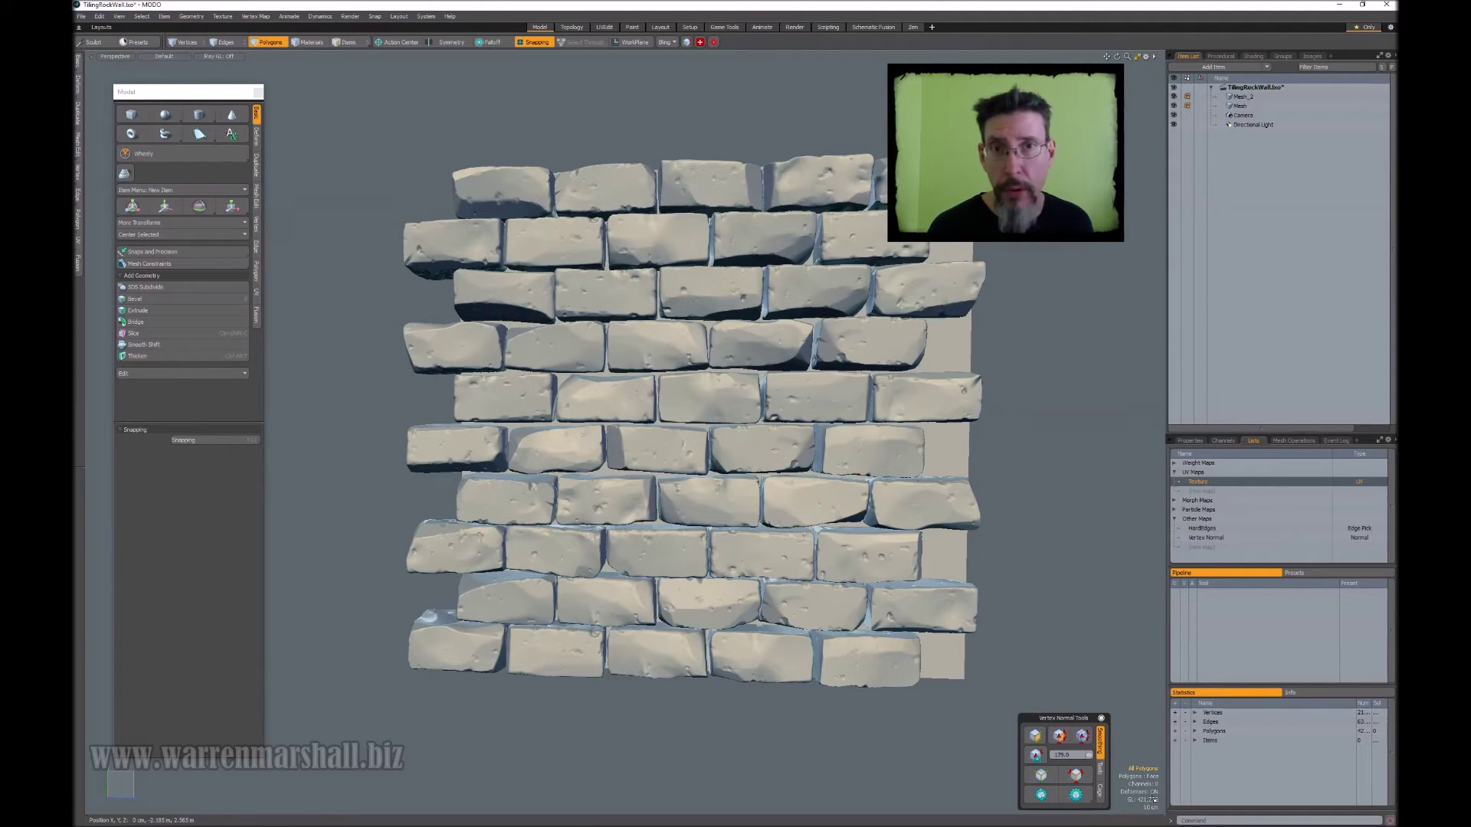
{"action": "left_click_drag", "start_coordinate": [750, 337], "coordinate": [802, 330], "text": "alt"}
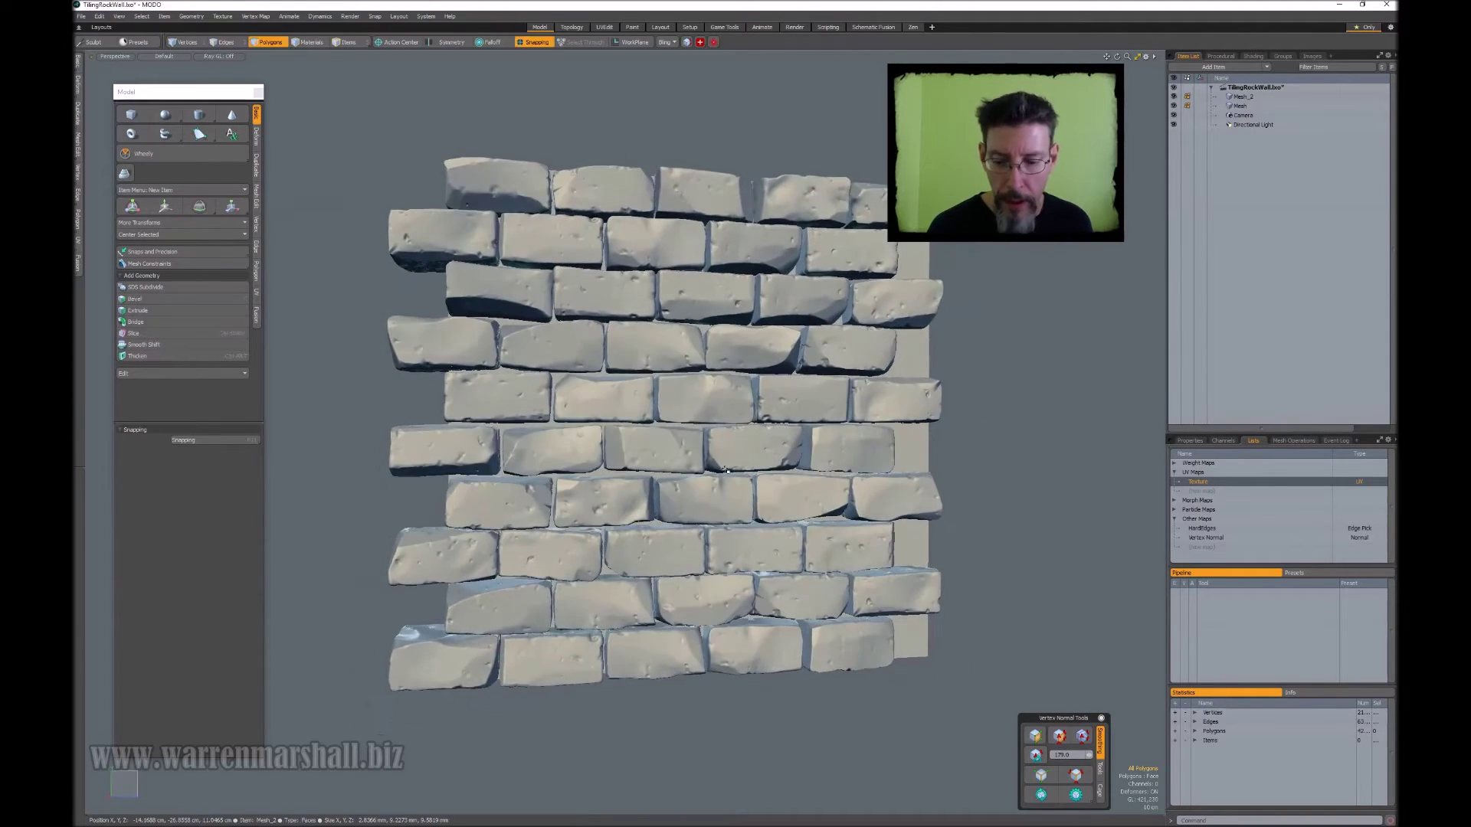
{"action": "key", "text": "alt+w"}
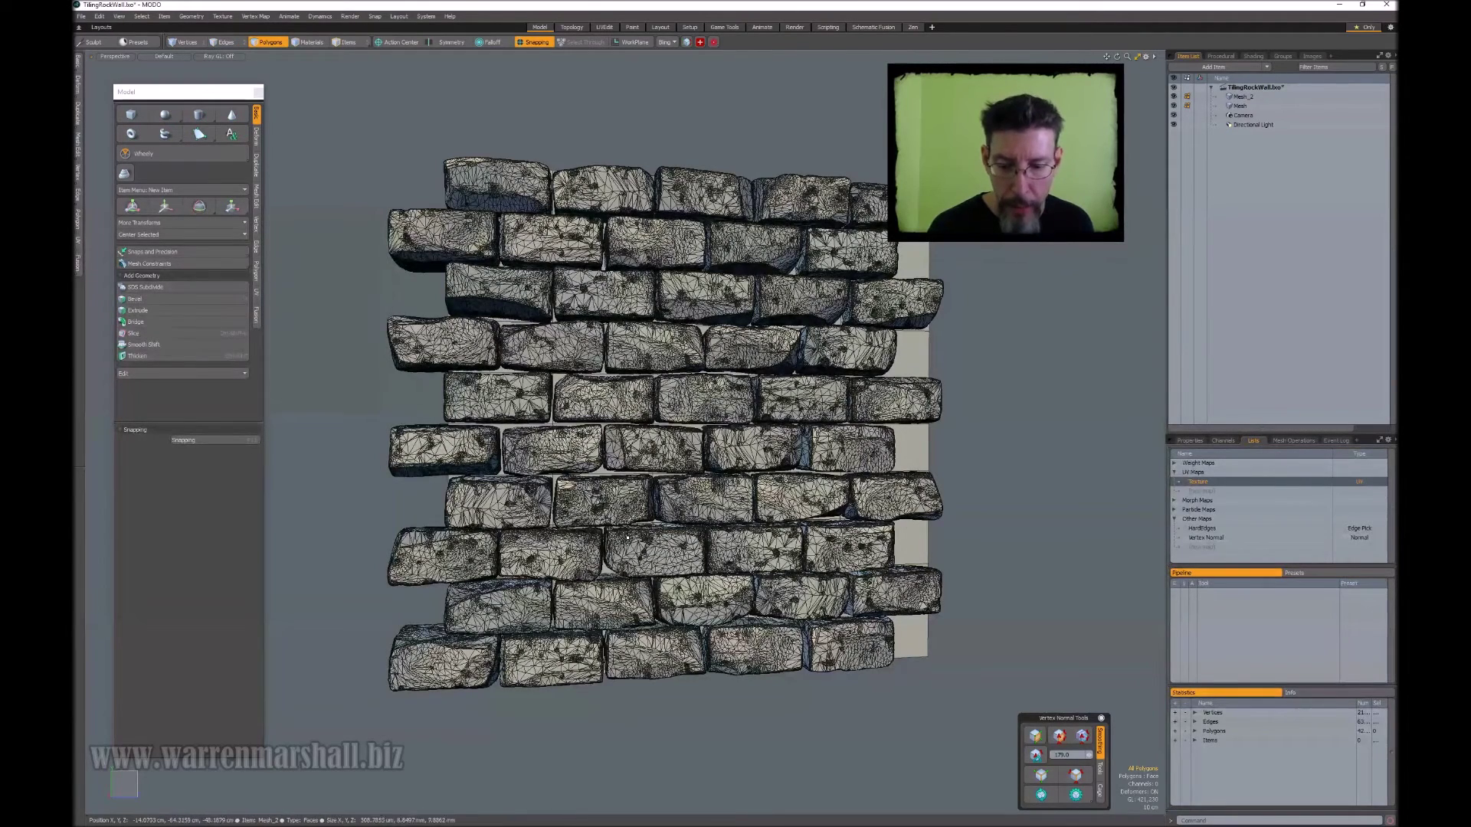
{"action": "key", "text": "alt+w"}
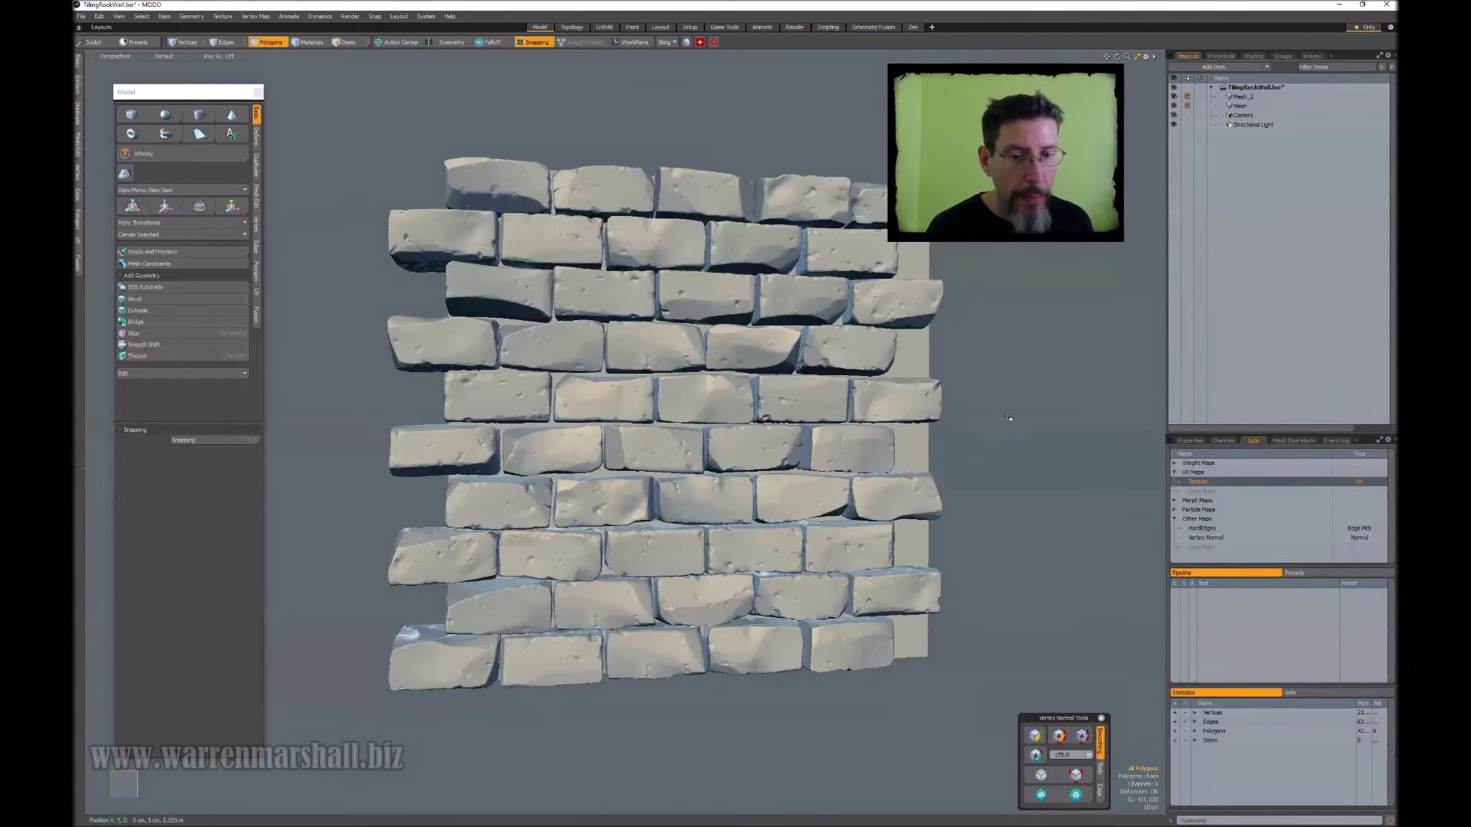
{"action": "left_click_drag", "start_coordinate": [973, 461], "coordinate": [981, 431], "text": "alt"}
{"action": "left_click_drag", "start_coordinate": [850, 367], "coordinate": [714, 475], "text": "ctrl+alt"}
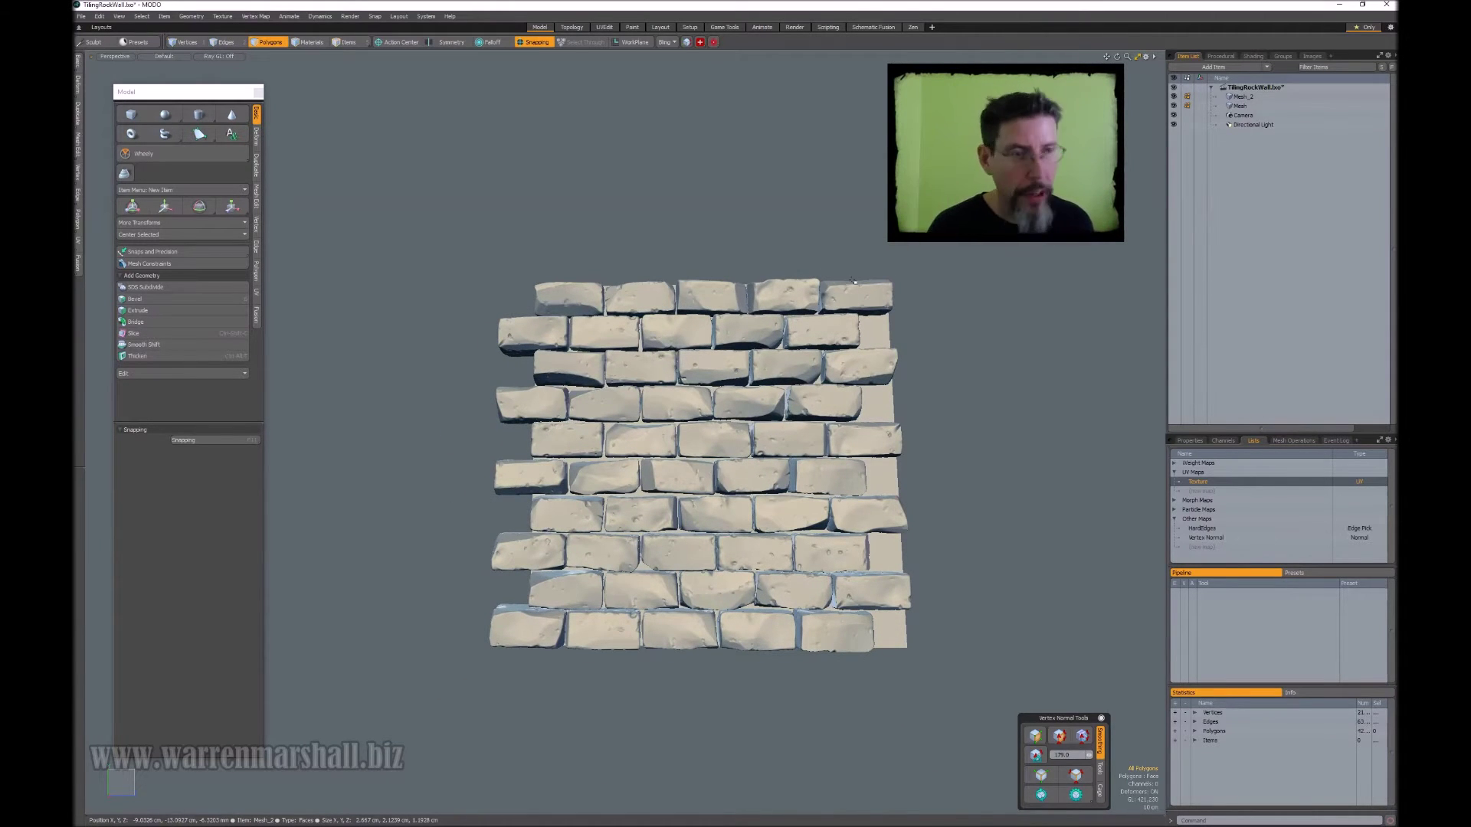
{"action": "left_click_drag", "start_coordinate": [915, 322], "coordinate": [940, 317], "text": "alt"}
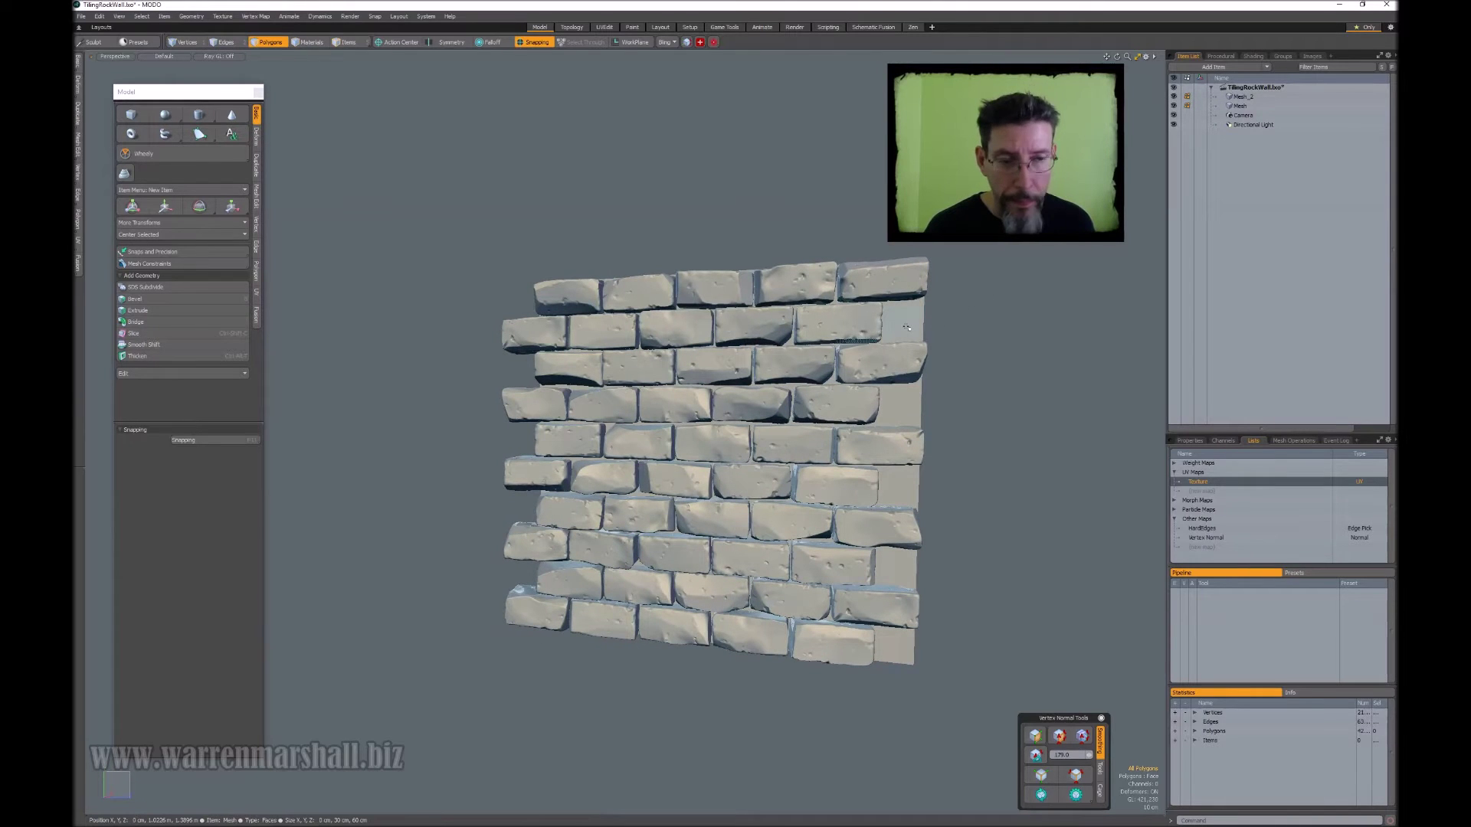
Make the guide plane's mesh active and merge all its polygons into a single one.
{"action": "left_click", "coordinate": [907, 328], "text": "alt"}
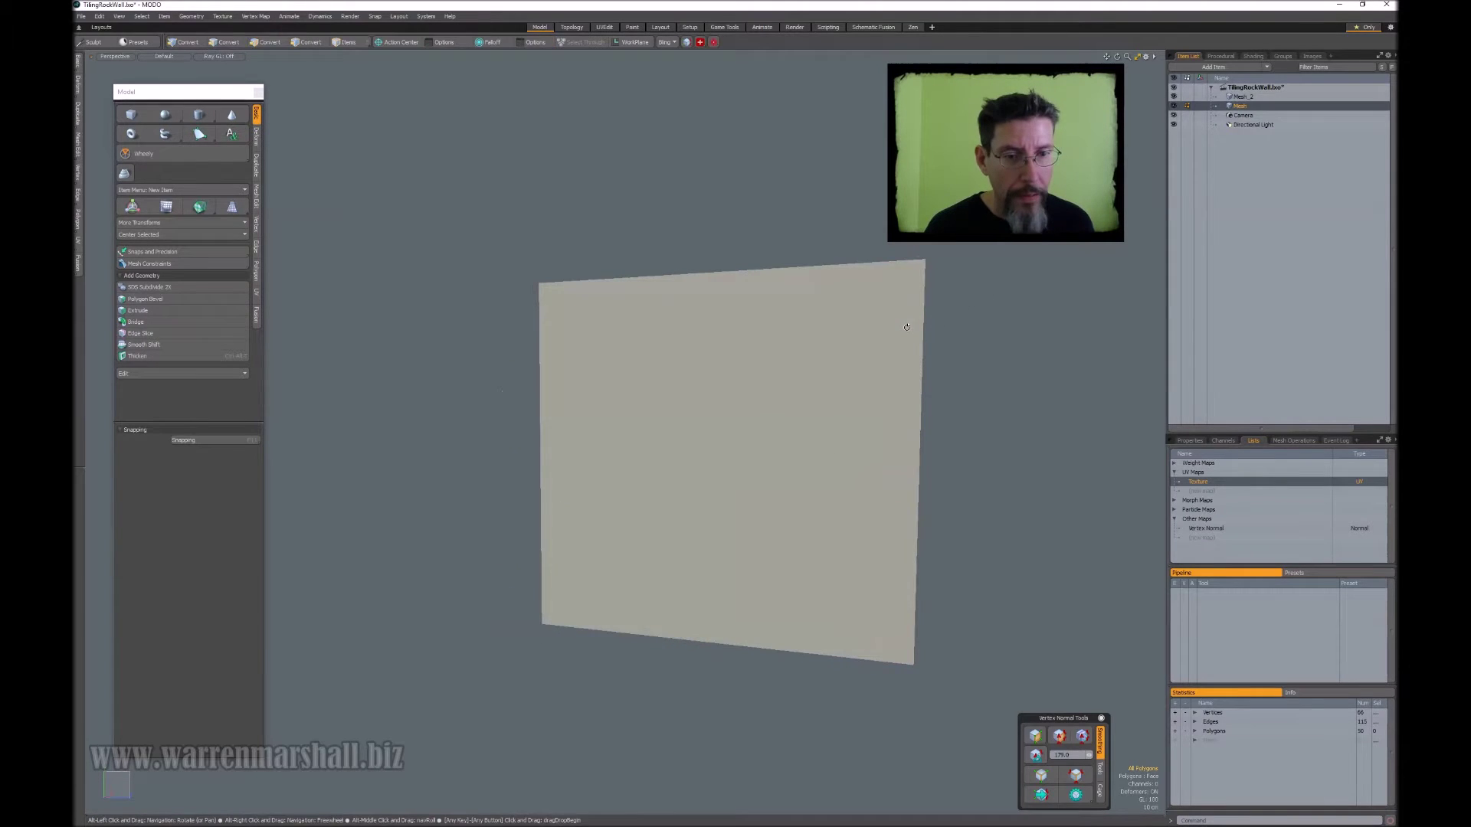
{"action": "double_click", "coordinate": [778, 410]}
{"action": "key", "text": "shift+z"}
{"action": "key", "text": "3"}
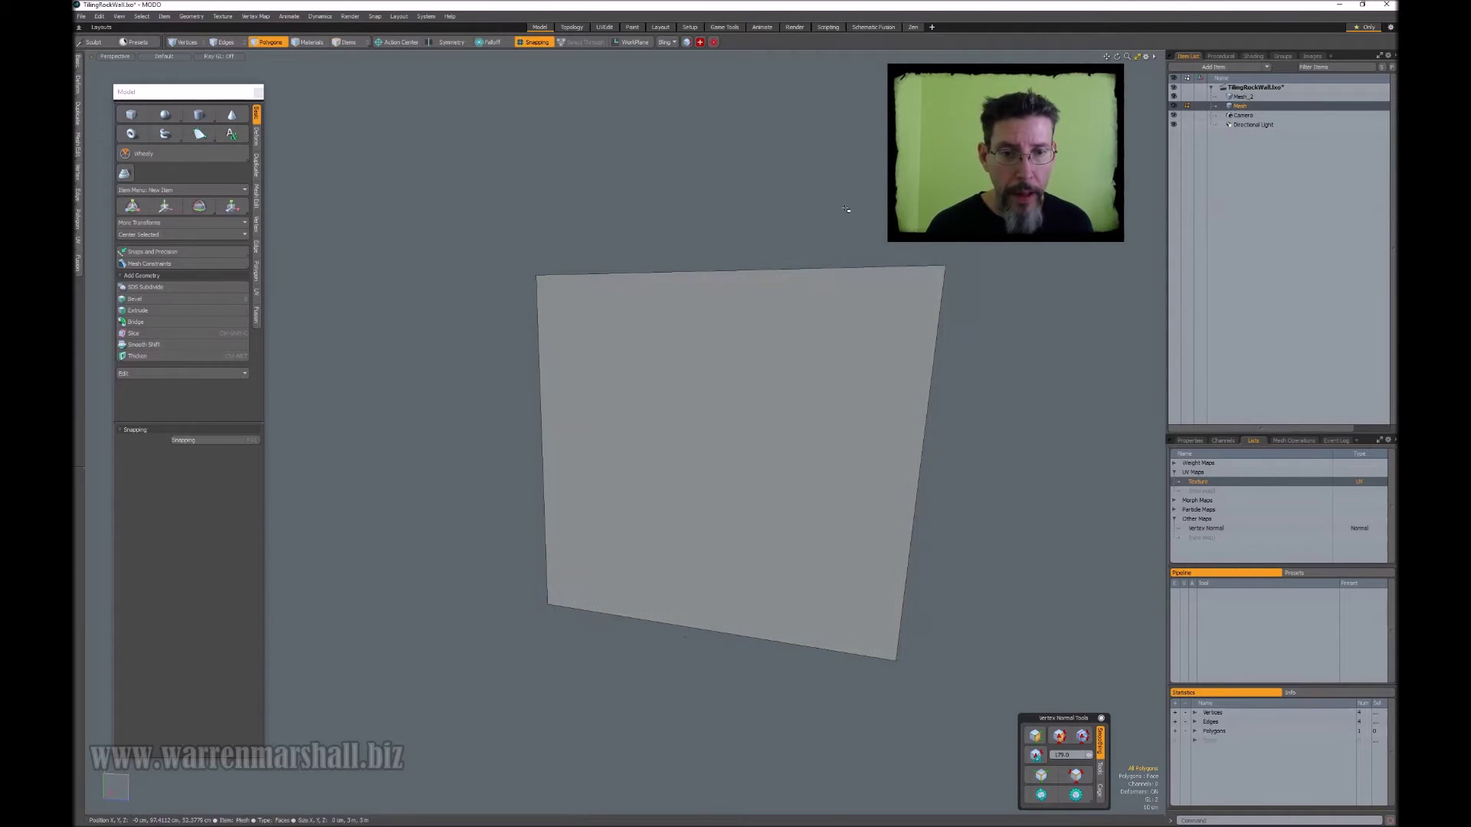
{"action": "left_click_drag", "start_coordinate": [873, 325], "coordinate": [935, 409], "text": "alt"}
Show the bricks again and merge the brick and plane meshes into one with Transform Compensation, and turn the wireframe off.
{"action": "left_click", "coordinate": [1174, 96]}
{"action": "left_click_drag", "start_coordinate": [1241, 97], "coordinate": [1239, 103]}
{"action": "right_click", "coordinate": [1239, 103]}
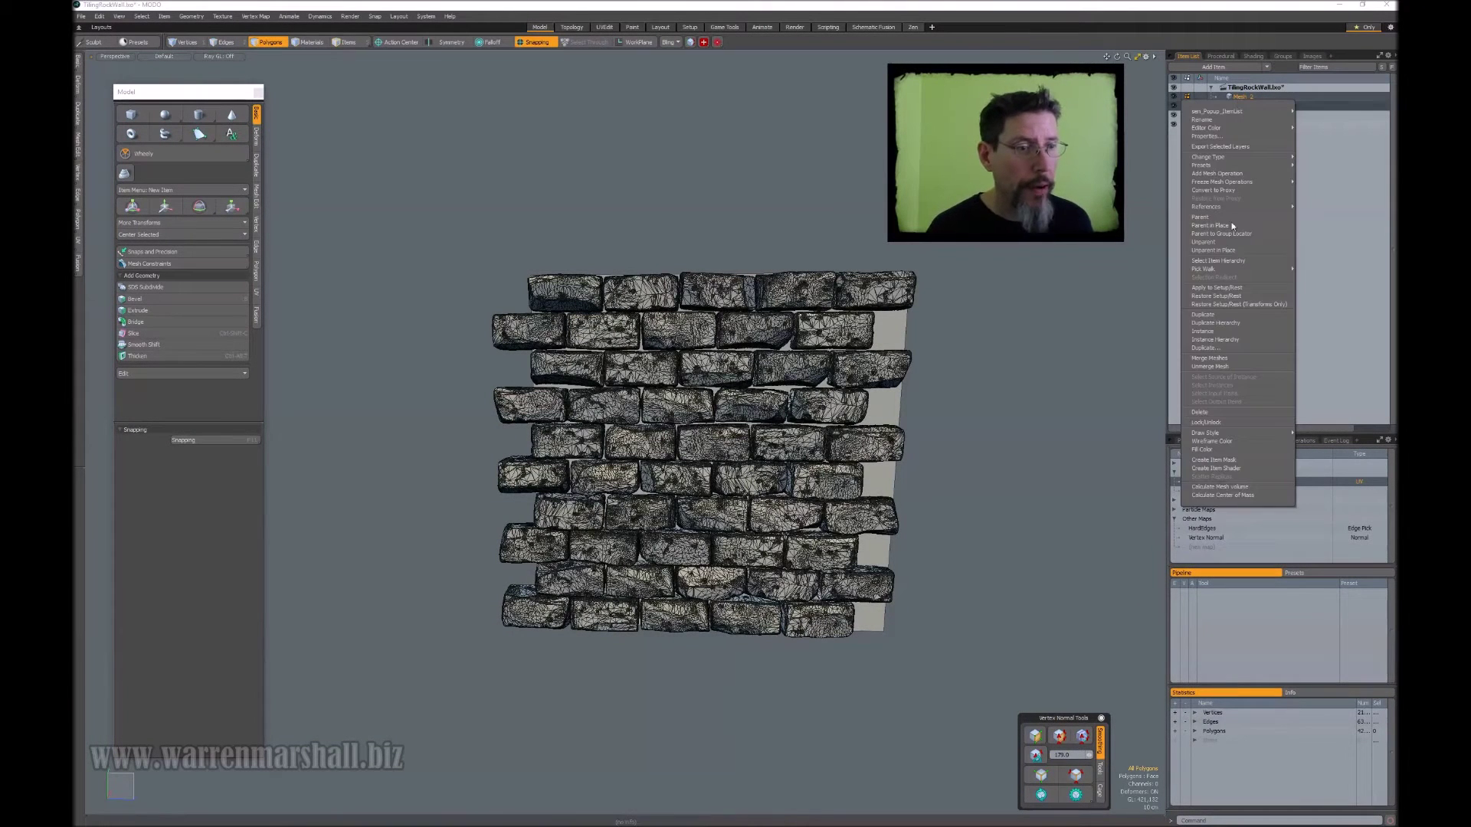
{"action": "left_click", "coordinate": [1215, 362]}
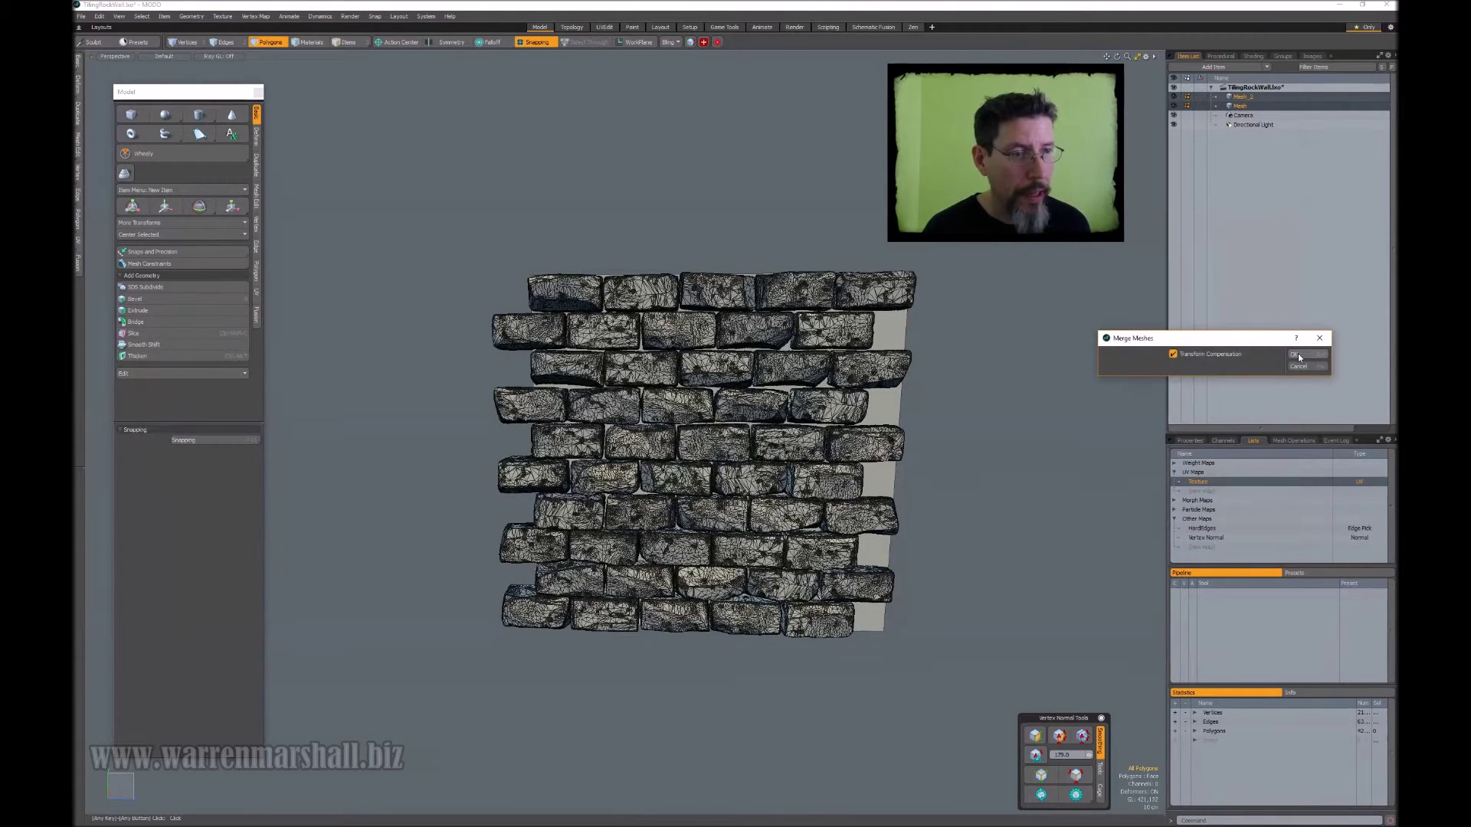
{"action": "left_click", "coordinate": [1297, 356]}
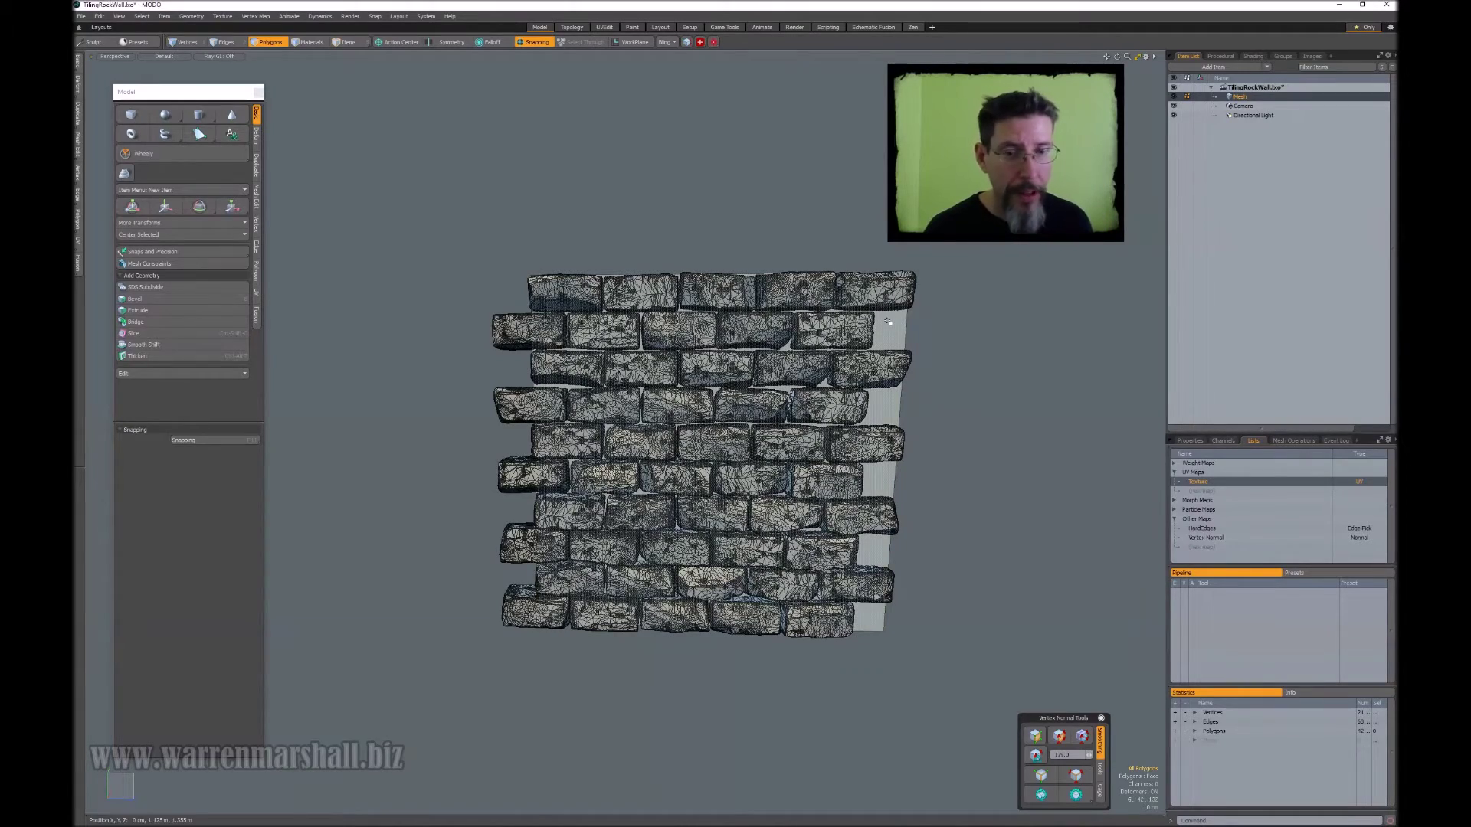
{"action": "mouse_move", "coordinate": [933, 281]}
{"action": "left_mouse_down", "text": "alt"}
{"action": "mouse_move", "coordinate": [749, 283]}
{"action": "mouse_move", "coordinate": [934, 306]}
{"action": "mouse_move", "coordinate": [962, 324]}
{"action": "left_mouse_up", "text": "alt"}
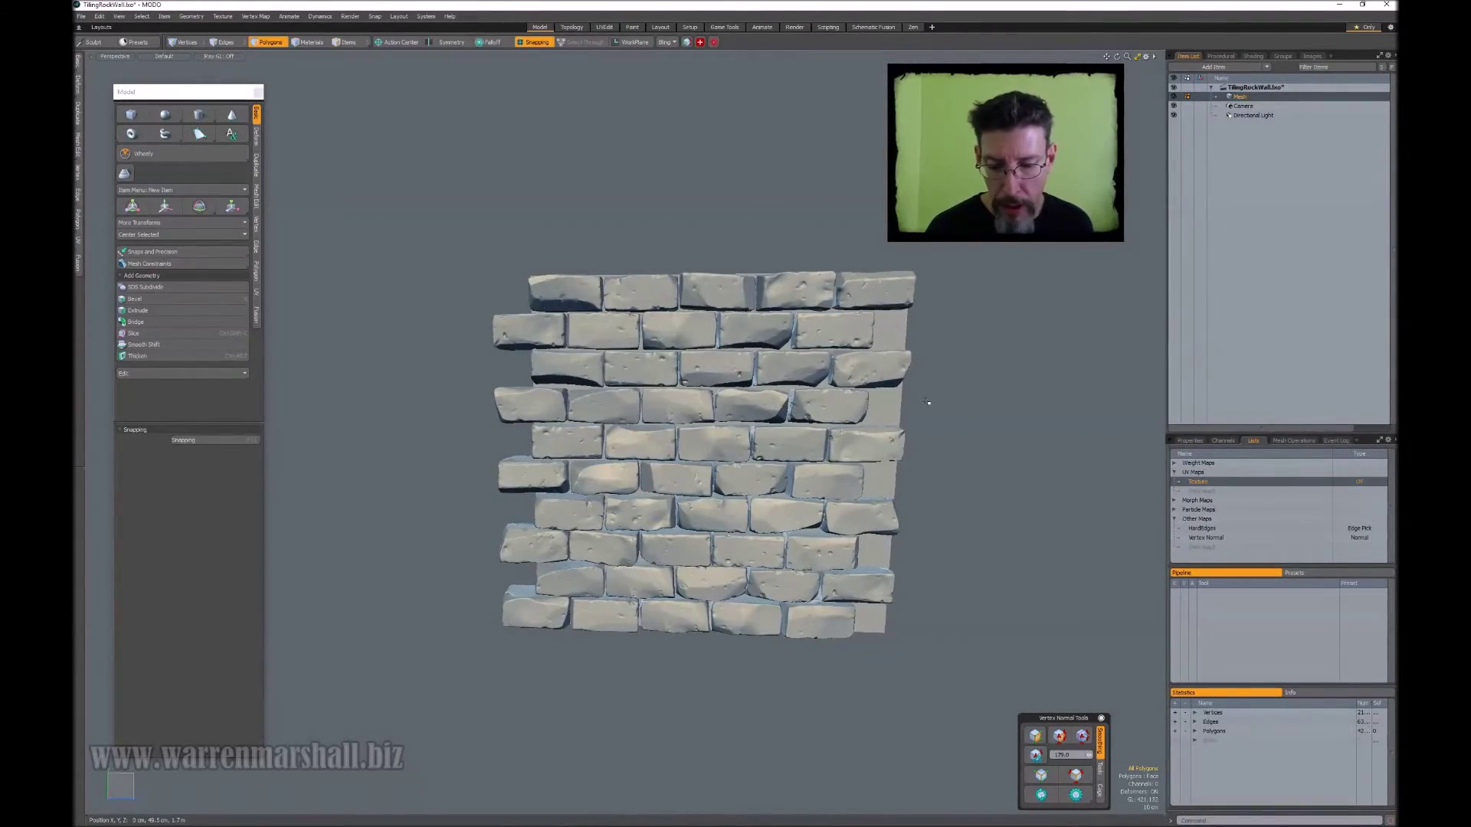
Switch to item selection and create an instance of the merged brick wall mesh.
{"action": "left_click_drag", "start_coordinate": [942, 386], "coordinate": [966, 415], "text": "ctrl+alt"}
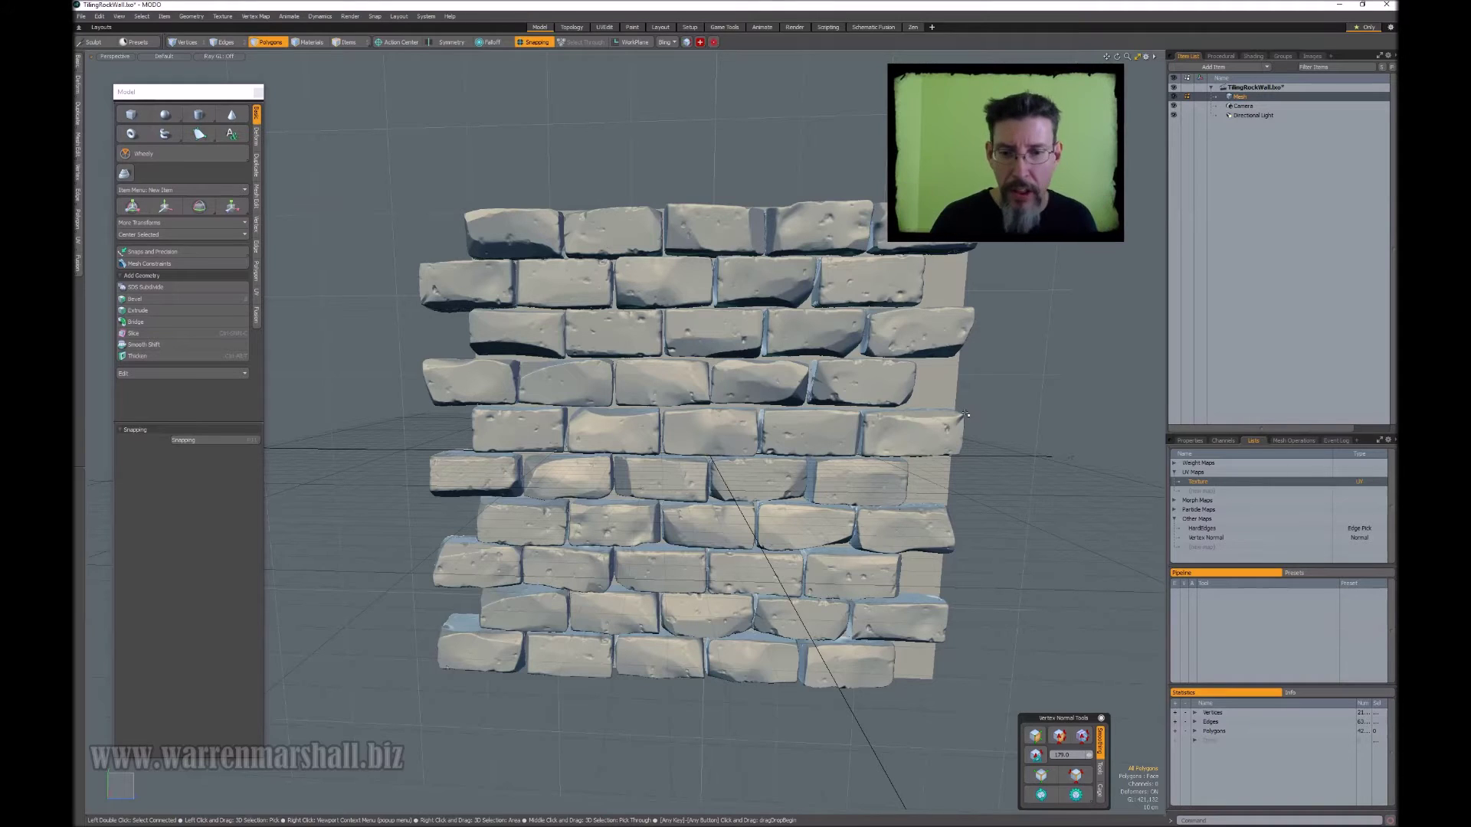
{"action": "left_click_drag", "start_coordinate": [965, 413], "coordinate": [999, 358], "text": "alt"}
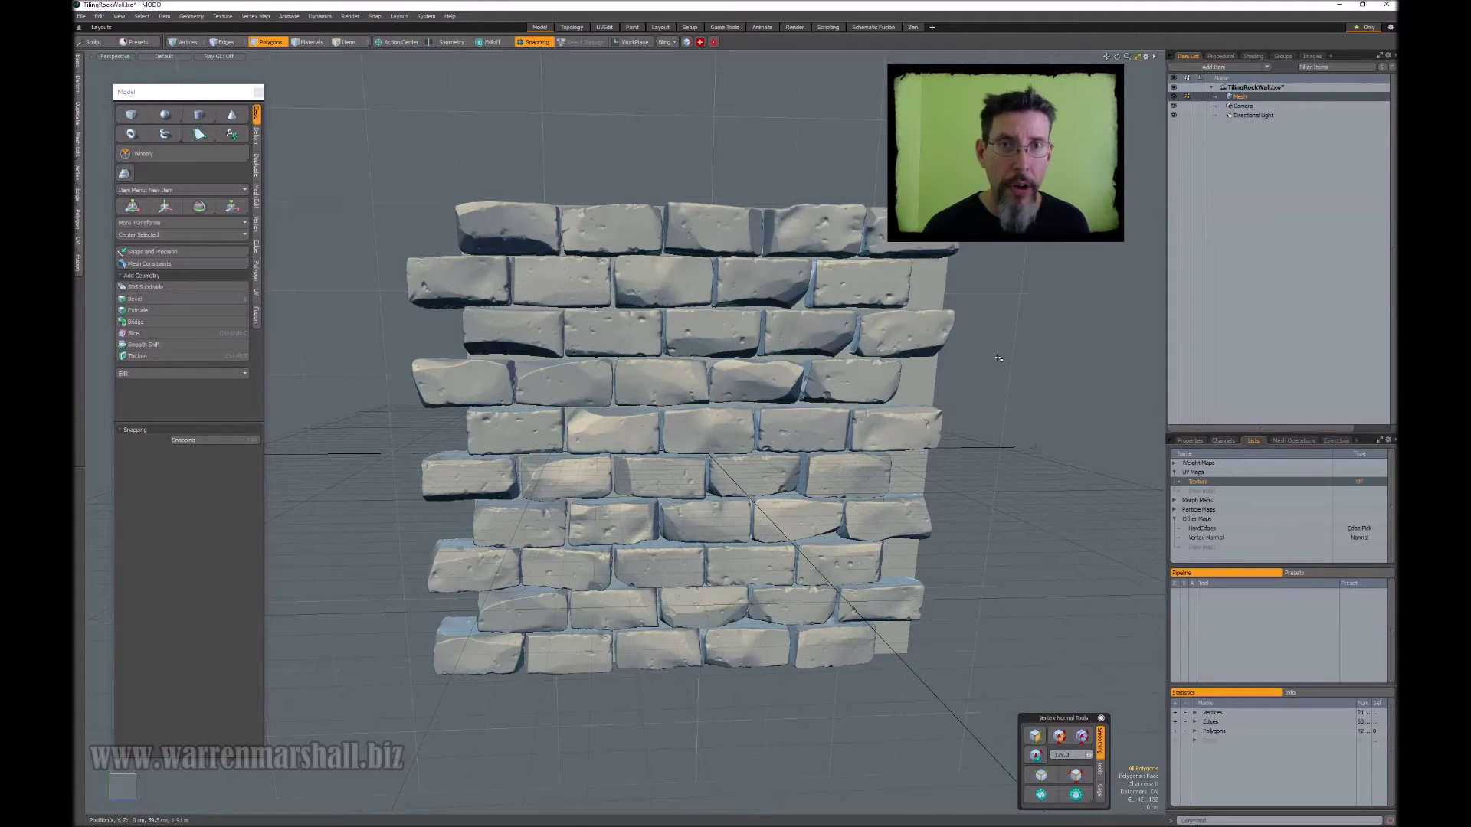
{"action": "left_click_drag", "start_coordinate": [999, 358], "coordinate": [1001, 381], "text": "alt"}
{"action": "key", "text": "5"}
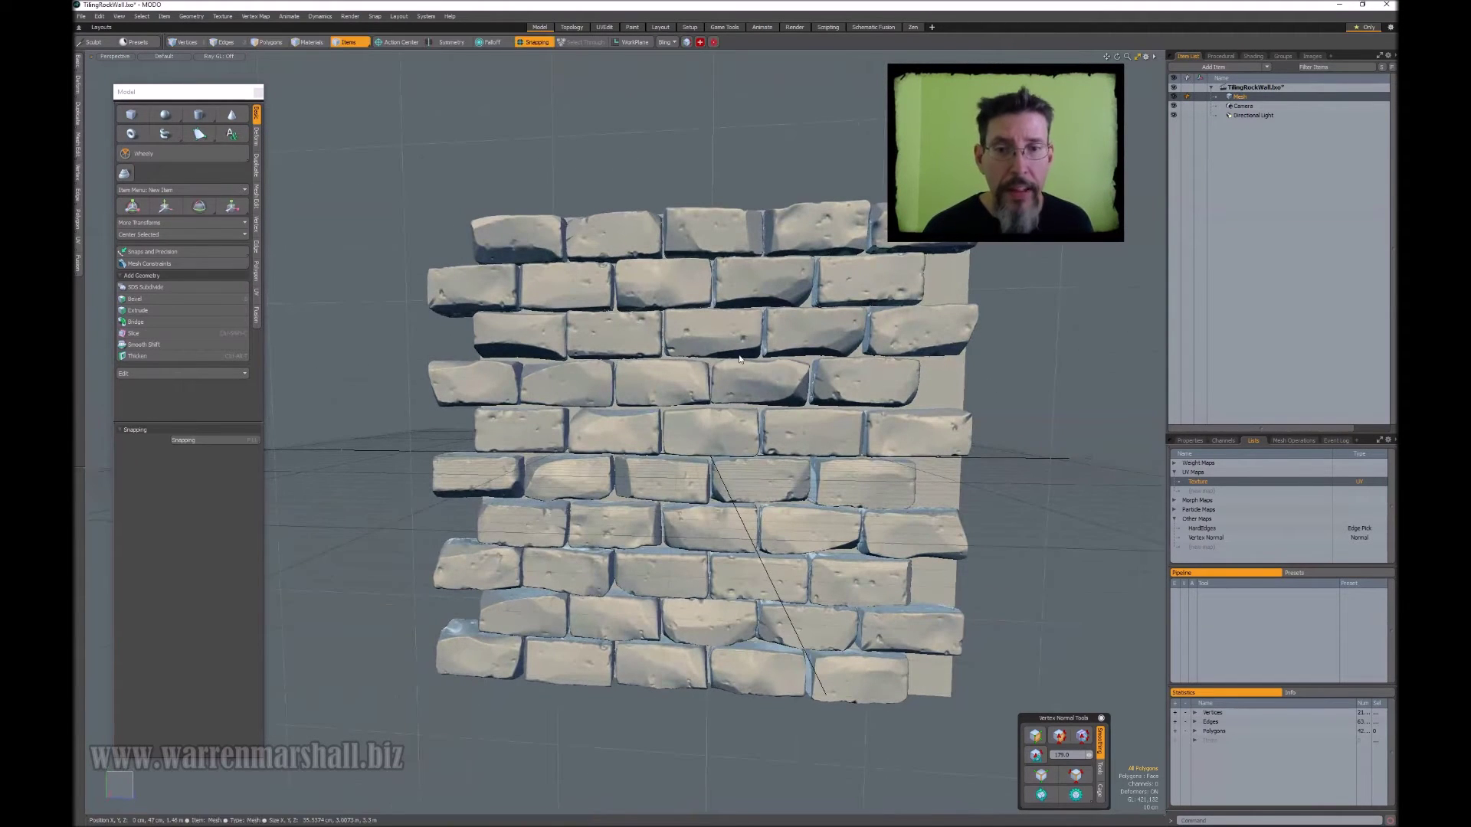
{"action": "left_click_drag", "start_coordinate": [718, 334], "coordinate": [684, 565], "text": "alt"}
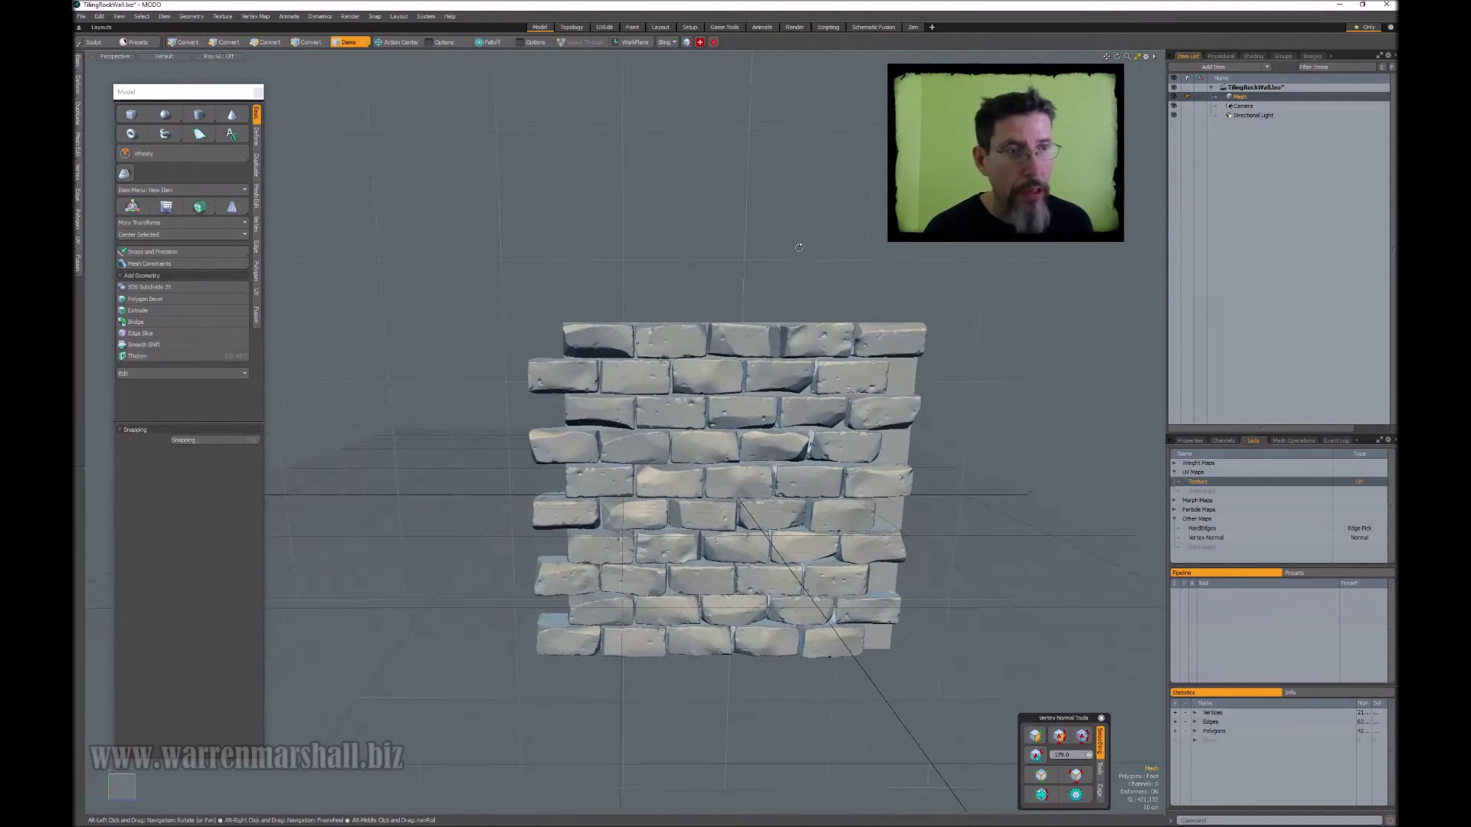
{"action": "right_click", "coordinate": [1241, 98]}
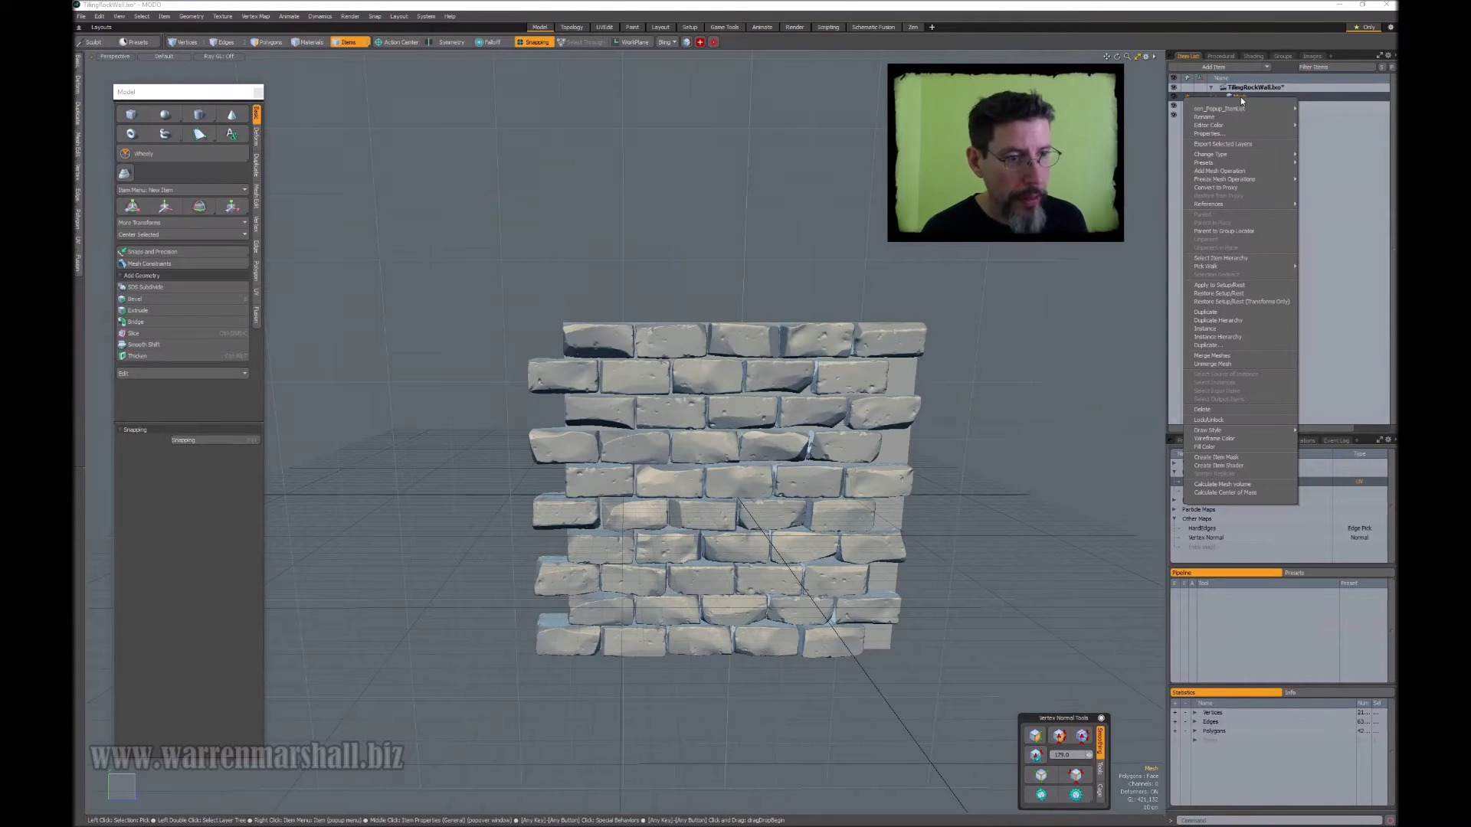
{"action": "left_click", "coordinate": [1206, 329]}
Move the wall instance straight up along Y by one wall height so it stacks directly on top of the original.
{"action": "left_click_drag", "start_coordinate": [903, 282], "coordinate": [740, 442], "text": "alt"}
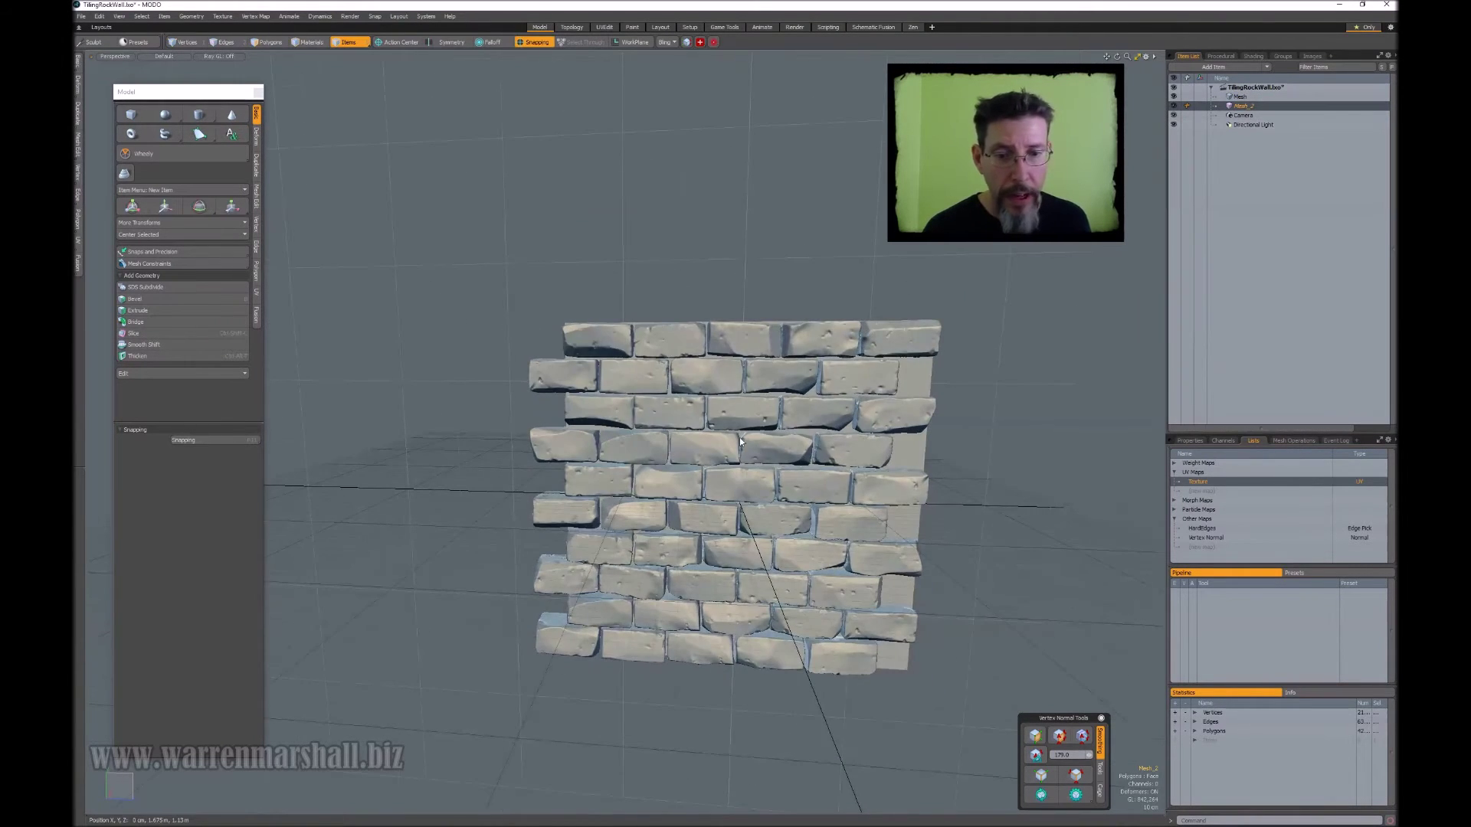
{"action": "key", "text": "w"}
{"action": "left_click_drag", "start_coordinate": [737, 481], "coordinate": [737, 222]}
{"action": "left_click_drag", "start_coordinate": [283, 413], "coordinate": [345, 413], "text": "alt"}
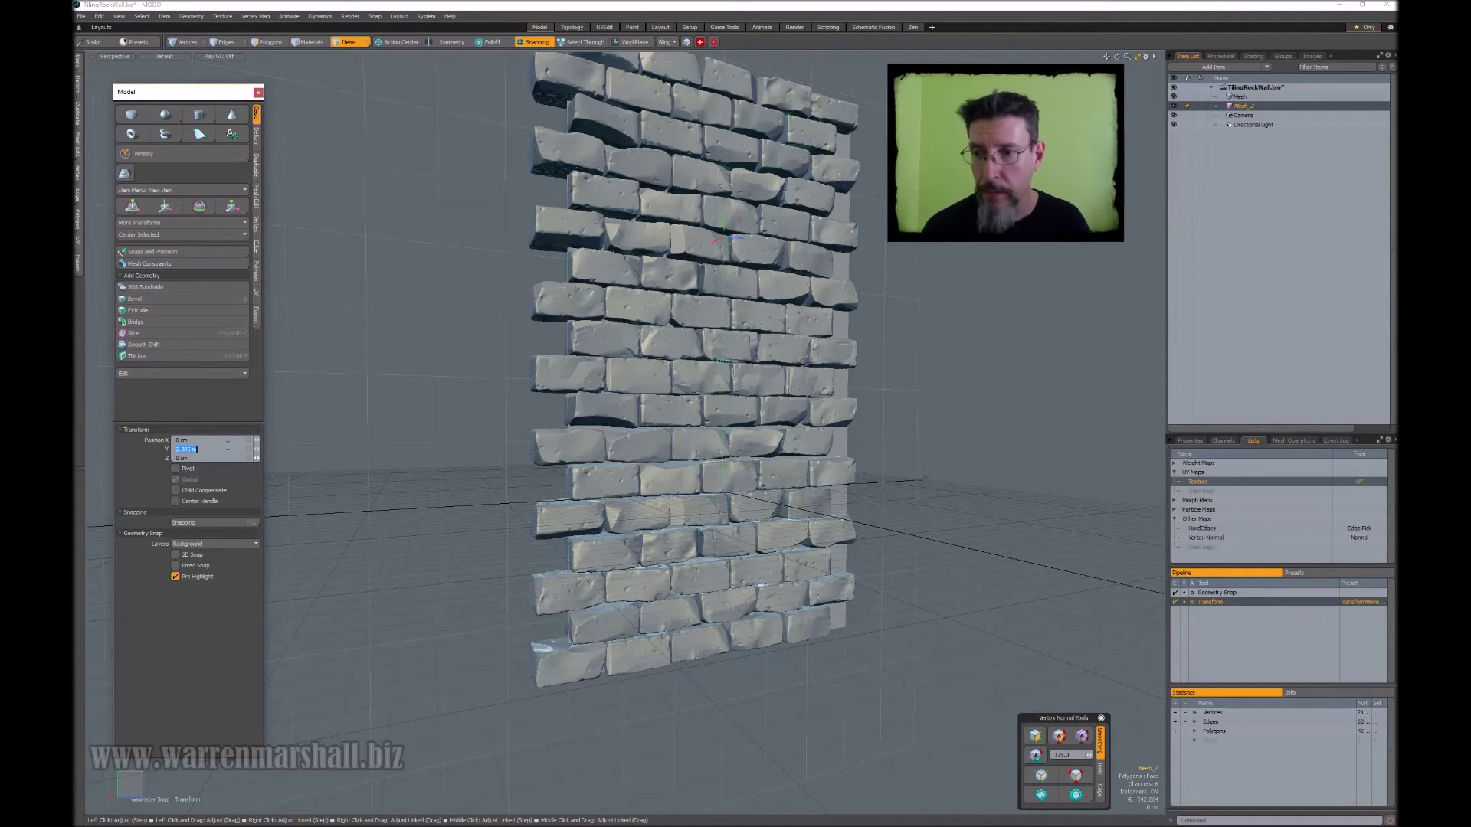
{"action": "key", "text": "Return"}
{"action": "left_click_drag", "start_coordinate": [835, 460], "coordinate": [755, 472], "text": "alt"}
{"action": "left_click_drag", "start_coordinate": [754, 471], "coordinate": [767, 610], "text": "alt+shift"}
{"action": "scroll", "coordinate": [772, 404], "scroll_direction": "down", "scroll_amount": 3}
{"action": "left_click_drag", "start_coordinate": [772, 404], "coordinate": [784, 239], "text": "alt+shift"}
{"action": "key", "text": "q"}
{"action": "left_click_drag", "start_coordinate": [855, 207], "coordinate": [909, 338], "text": "alt+shift"}
Select the upper wall instance and create another instance of it in place.
{"action": "left_click", "coordinate": [858, 319]}
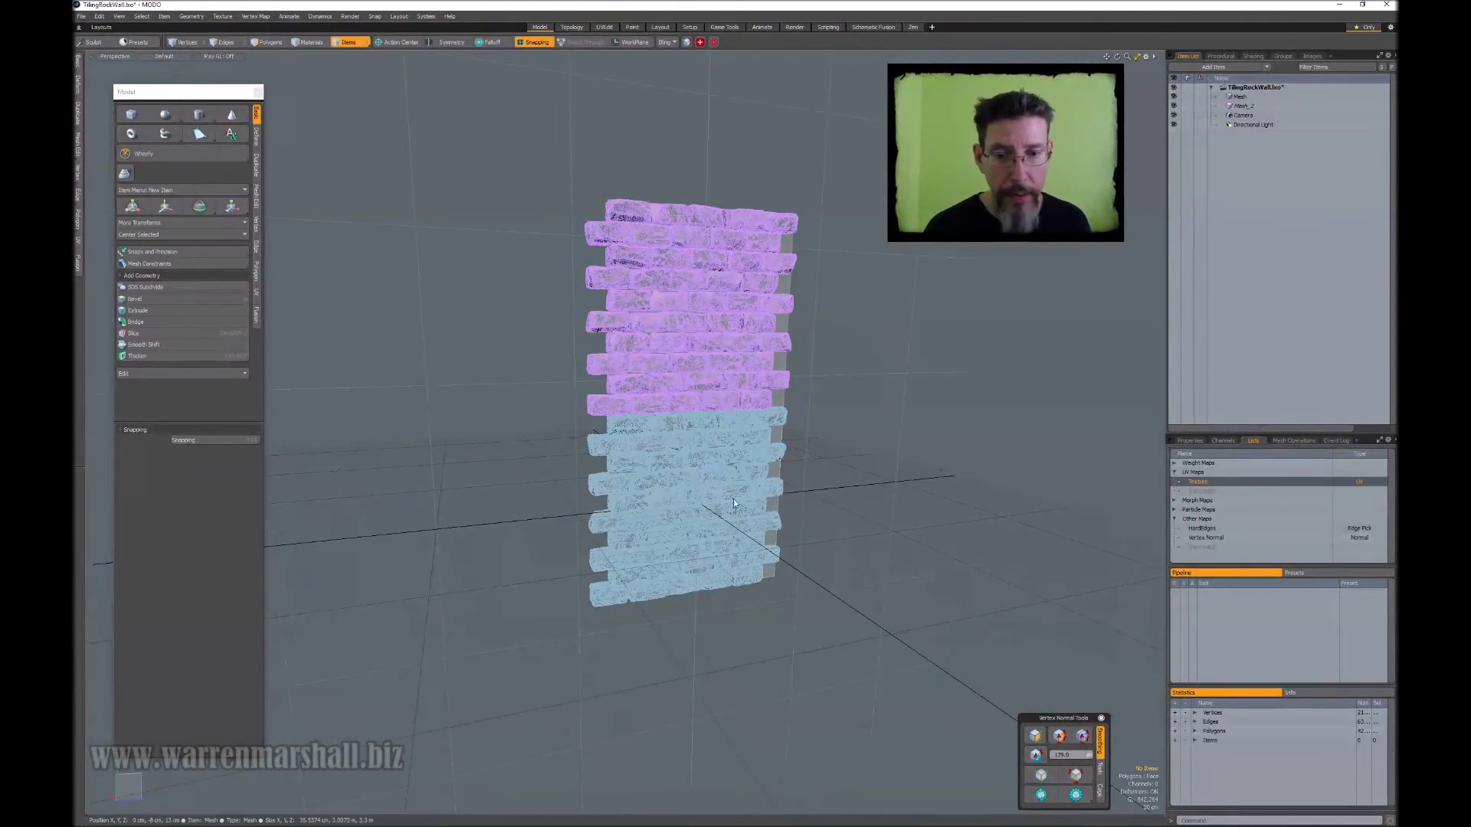
{"action": "left_click", "coordinate": [698, 299]}
{"action": "left_click", "coordinate": [704, 345]}
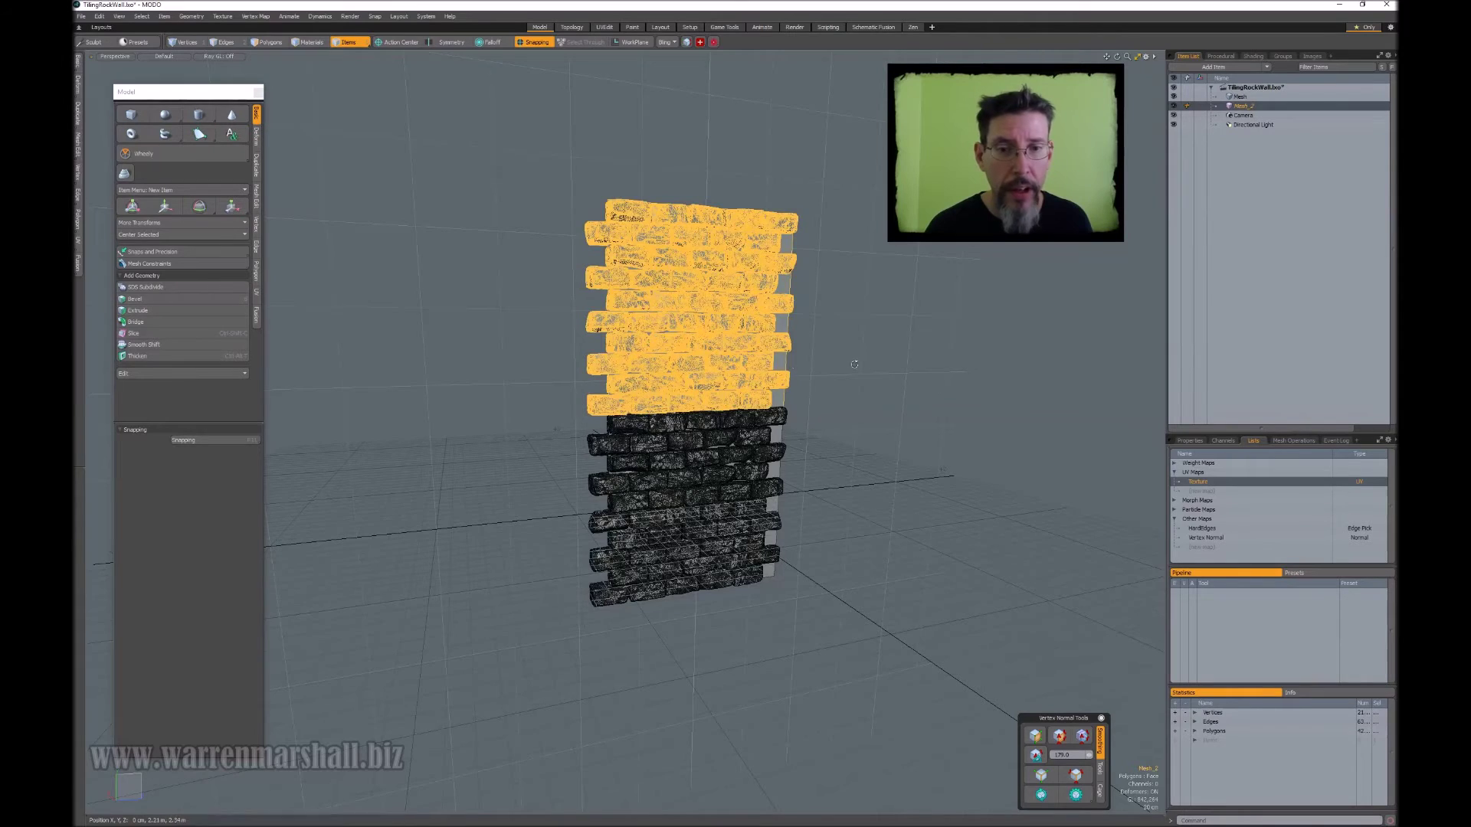
{"action": "left_click_drag", "start_coordinate": [704, 346], "coordinate": [840, 369], "text": "alt"}
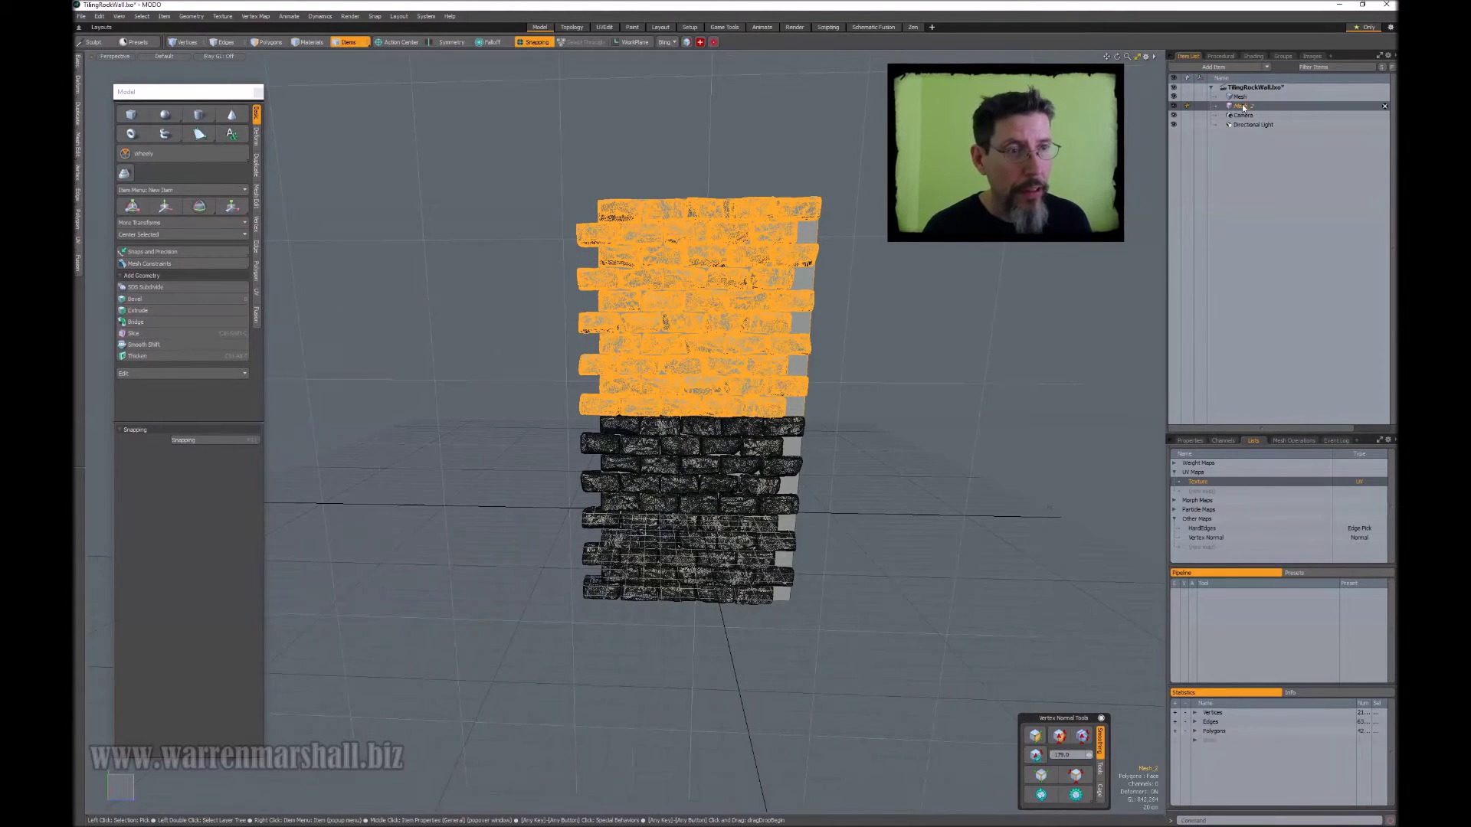
{"action": "key", "text": "ctrl+d"}
{"action": "left_click_drag", "start_coordinate": [858, 339], "coordinate": [947, 326], "text": "alt"}
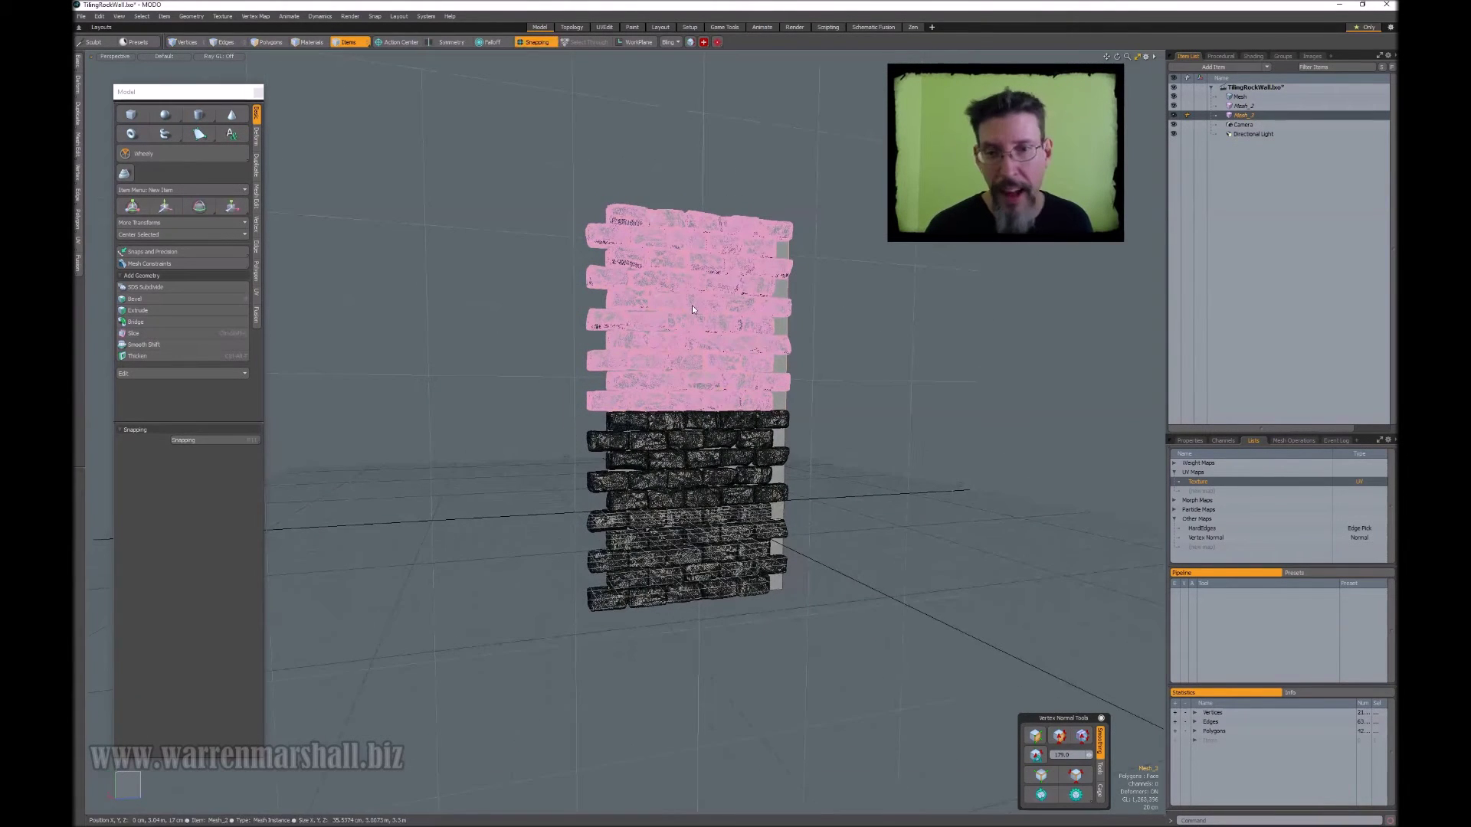
{"action": "key", "text": "w"}
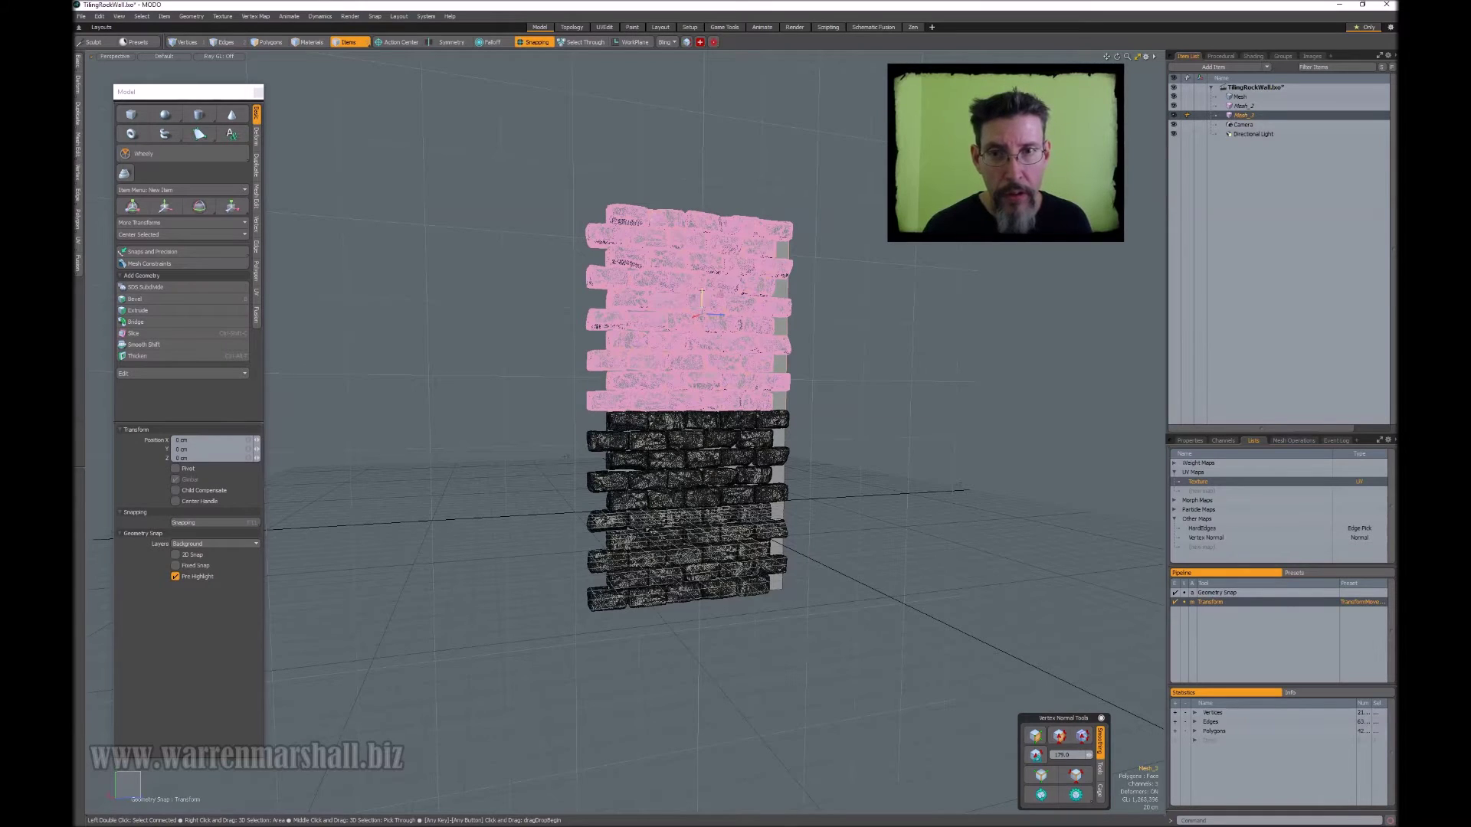
{"action": "left_click_drag", "start_coordinate": [701, 310], "coordinate": [699, 360]}
{"action": "left_click", "coordinate": [210, 451]}
{"action": "type", "text": "-8"}
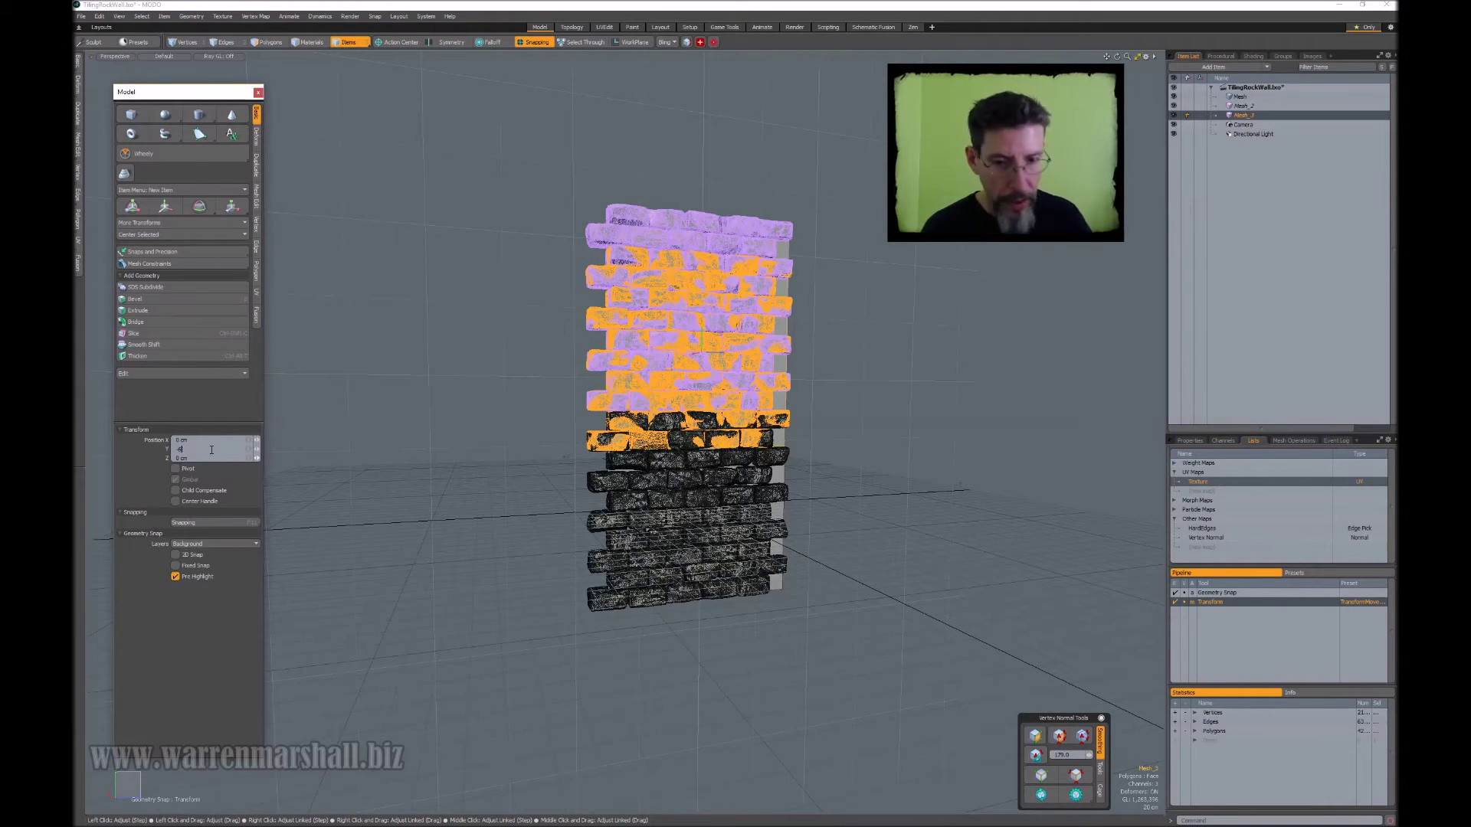
{"action": "type", "text": "6m"}
{"action": "key", "text": "Return"}
{"action": "left_click_drag", "start_coordinate": [379, 404], "coordinate": [389, 338], "text": "alt+shift"}
{"action": "key", "text": "ctrl+z"}
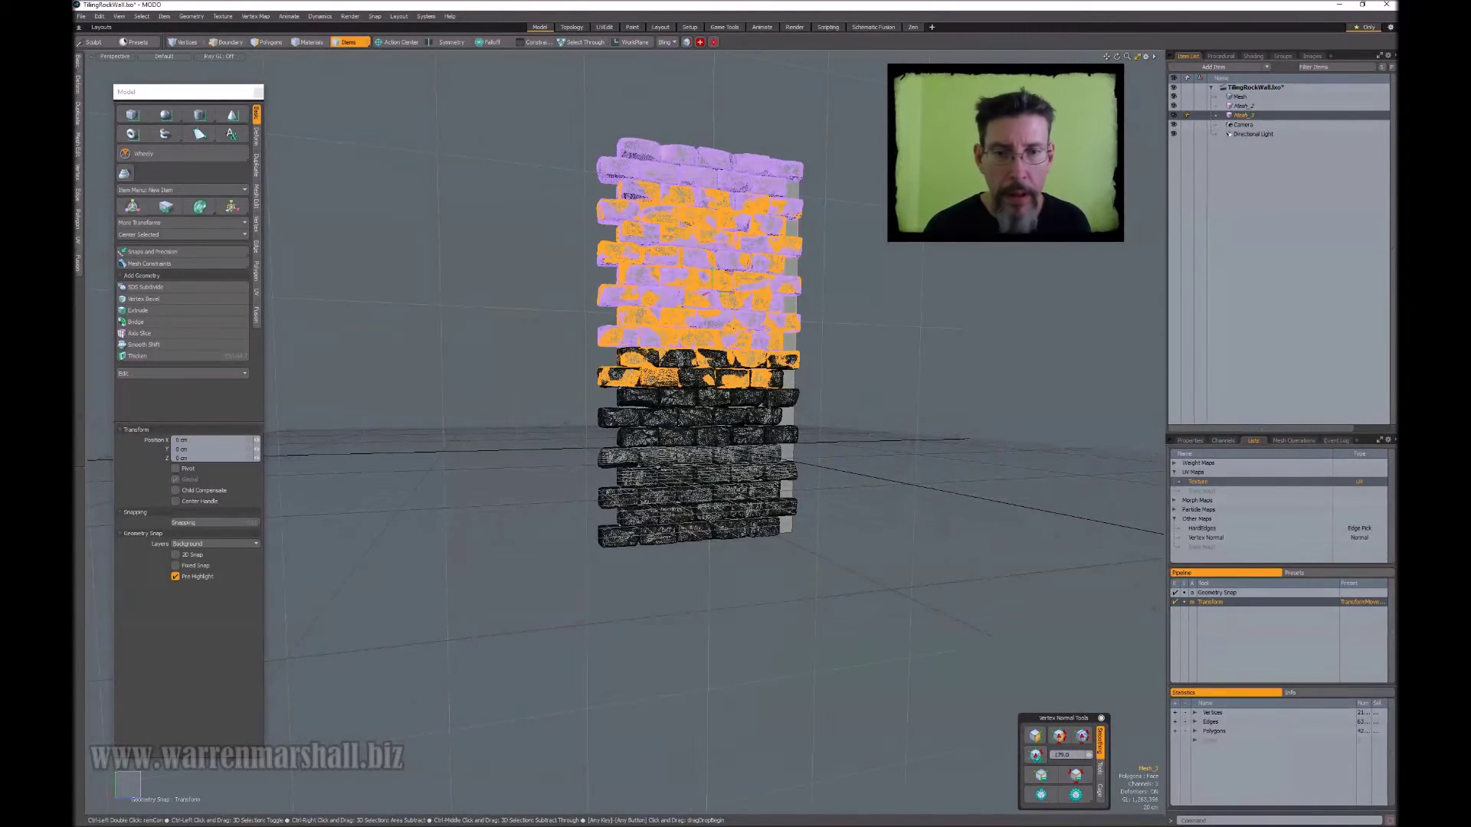
{"action": "left_click_drag", "start_coordinate": [794, 240], "coordinate": [807, 270], "text": "alt"}
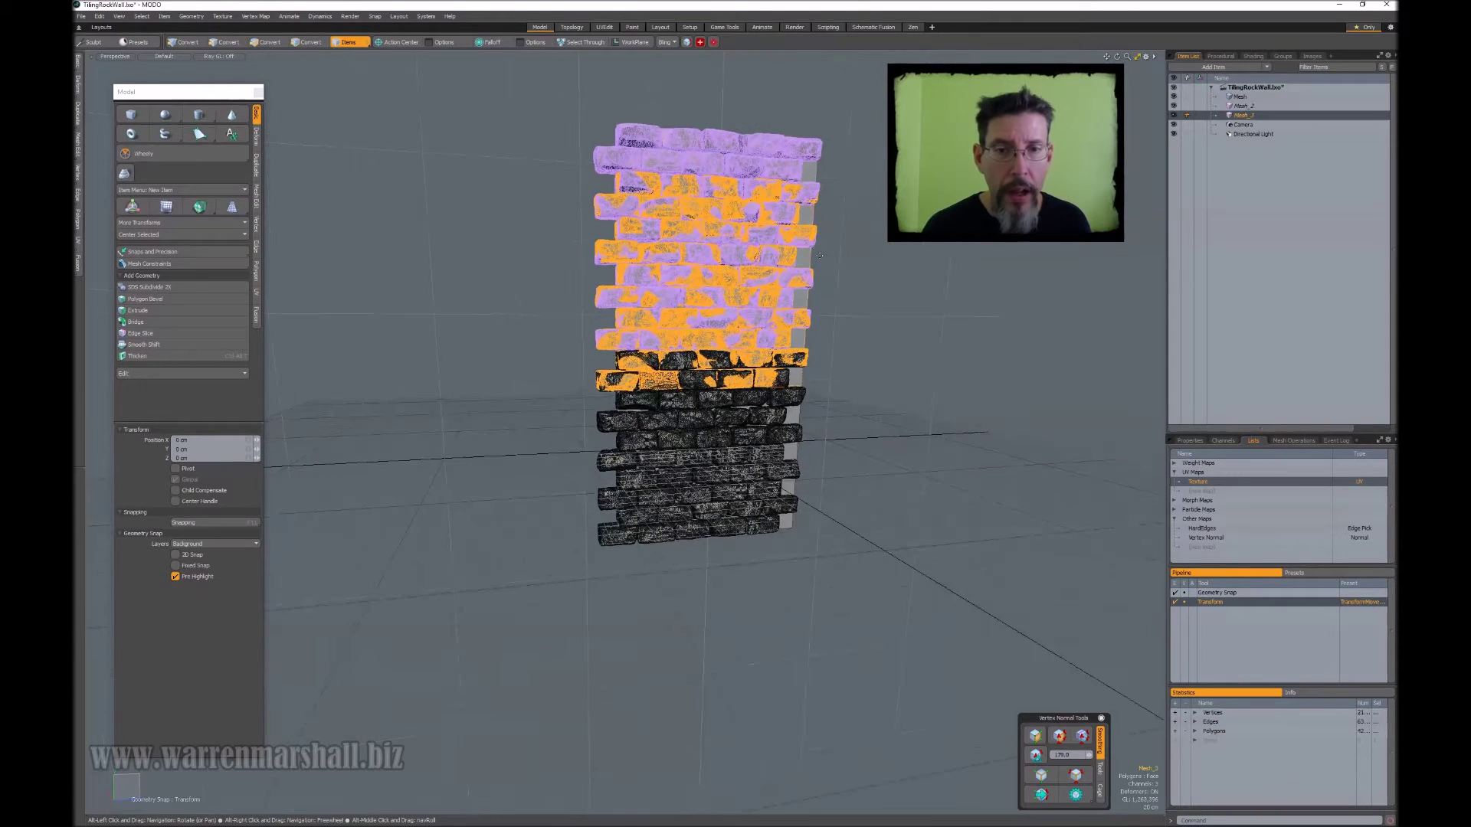
{"action": "key", "text": "ctrl+z"}
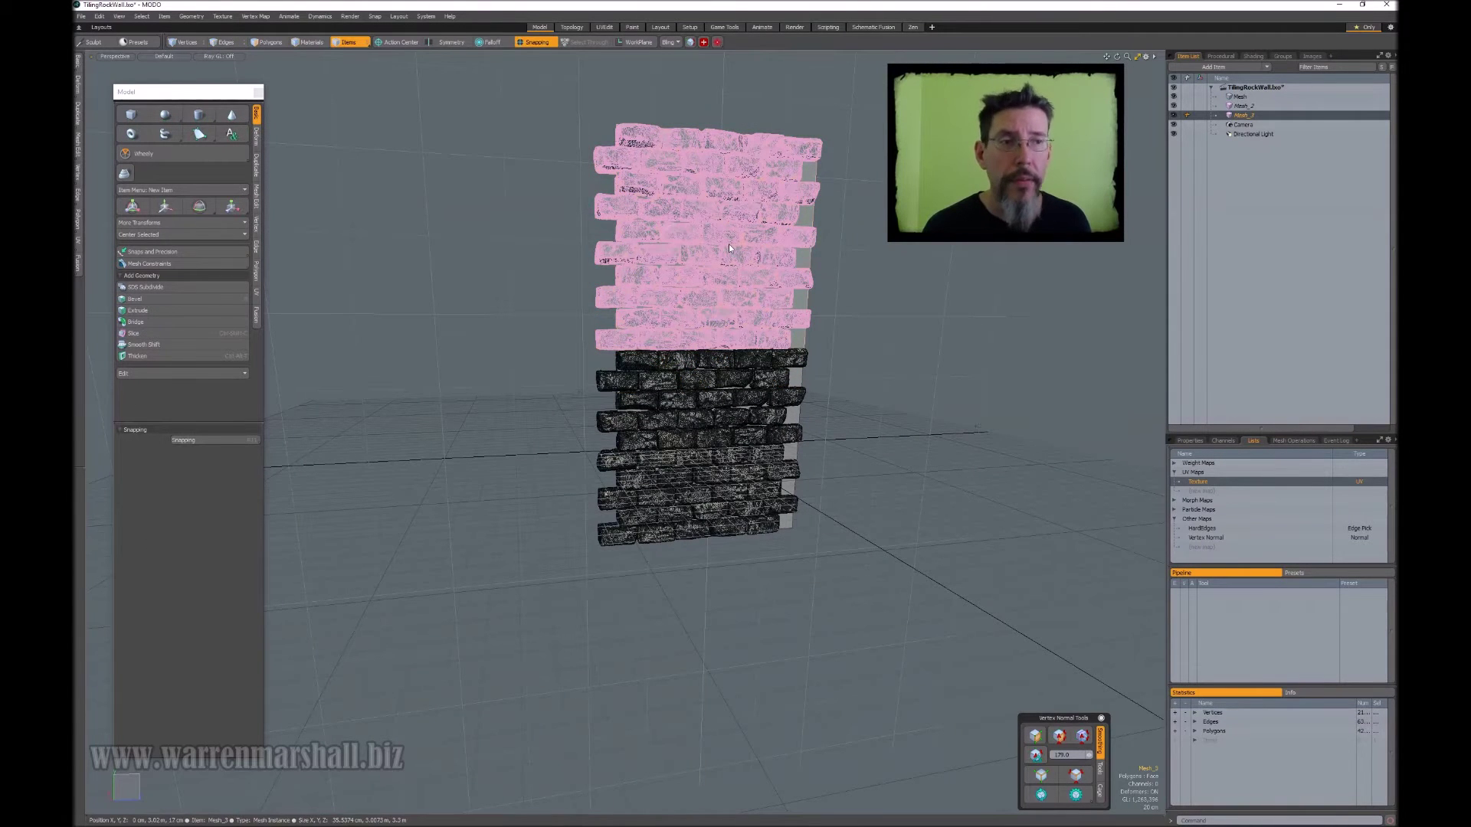
Move the newest instance down 6 m along Y so it sits directly below the original wall, and clear the selection.
{"action": "key", "text": "w"}
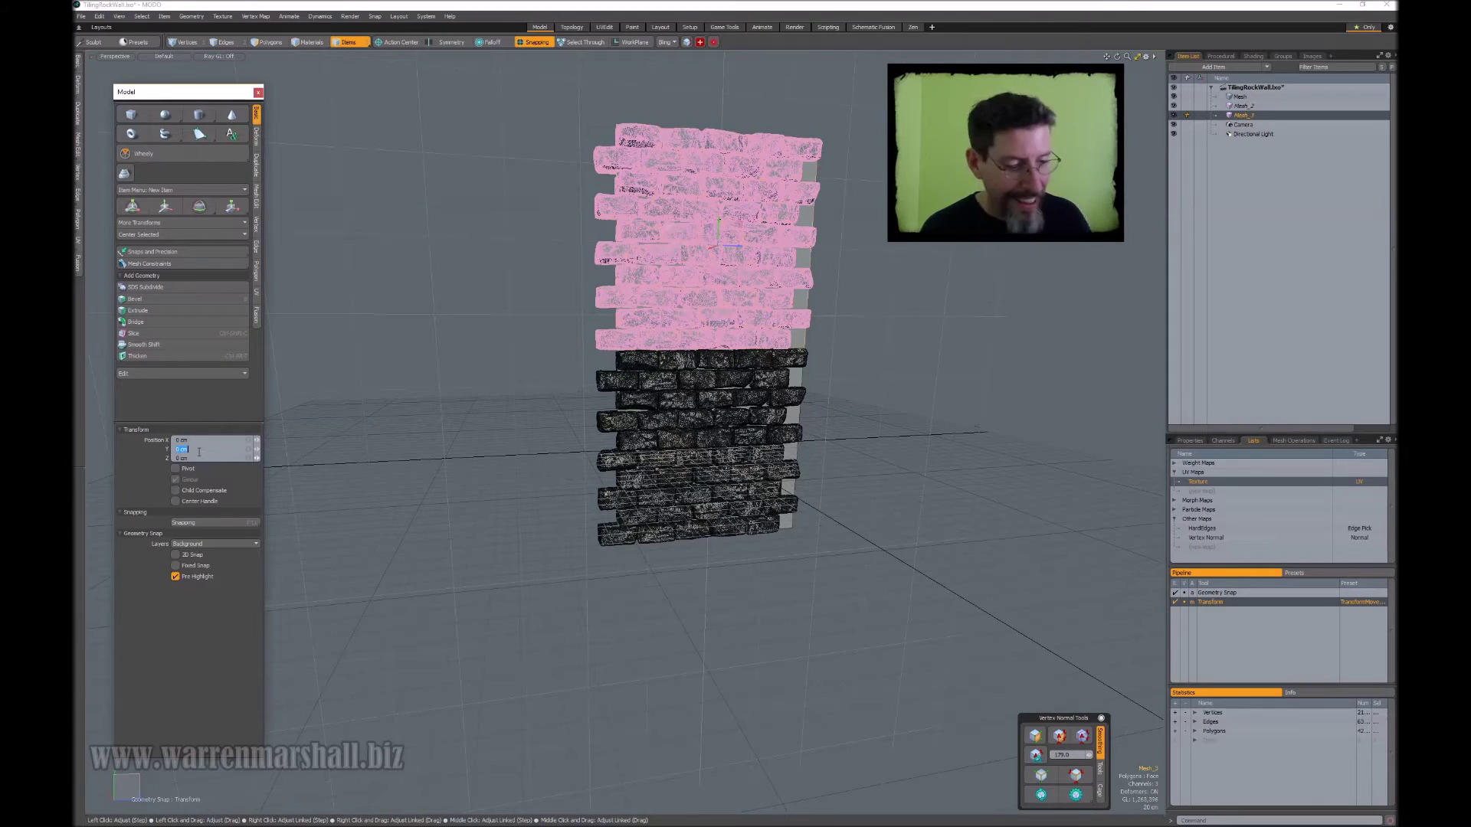
{"action": "key", "text": "Return"}
{"action": "key", "text": "Escape"}
{"action": "key", "text": "Escape"}
{"action": "left_click_drag", "start_coordinate": [636, 367], "coordinate": [556, 324], "text": "alt"}
{"action": "left_click", "coordinate": [556, 323]}
{"action": "left_click", "coordinate": [613, 597], "text": "shift"}
{"action": "left_click_drag", "start_coordinate": [700, 353], "coordinate": [793, 415], "text": "alt"}
{"action": "key", "text": "Escape"}
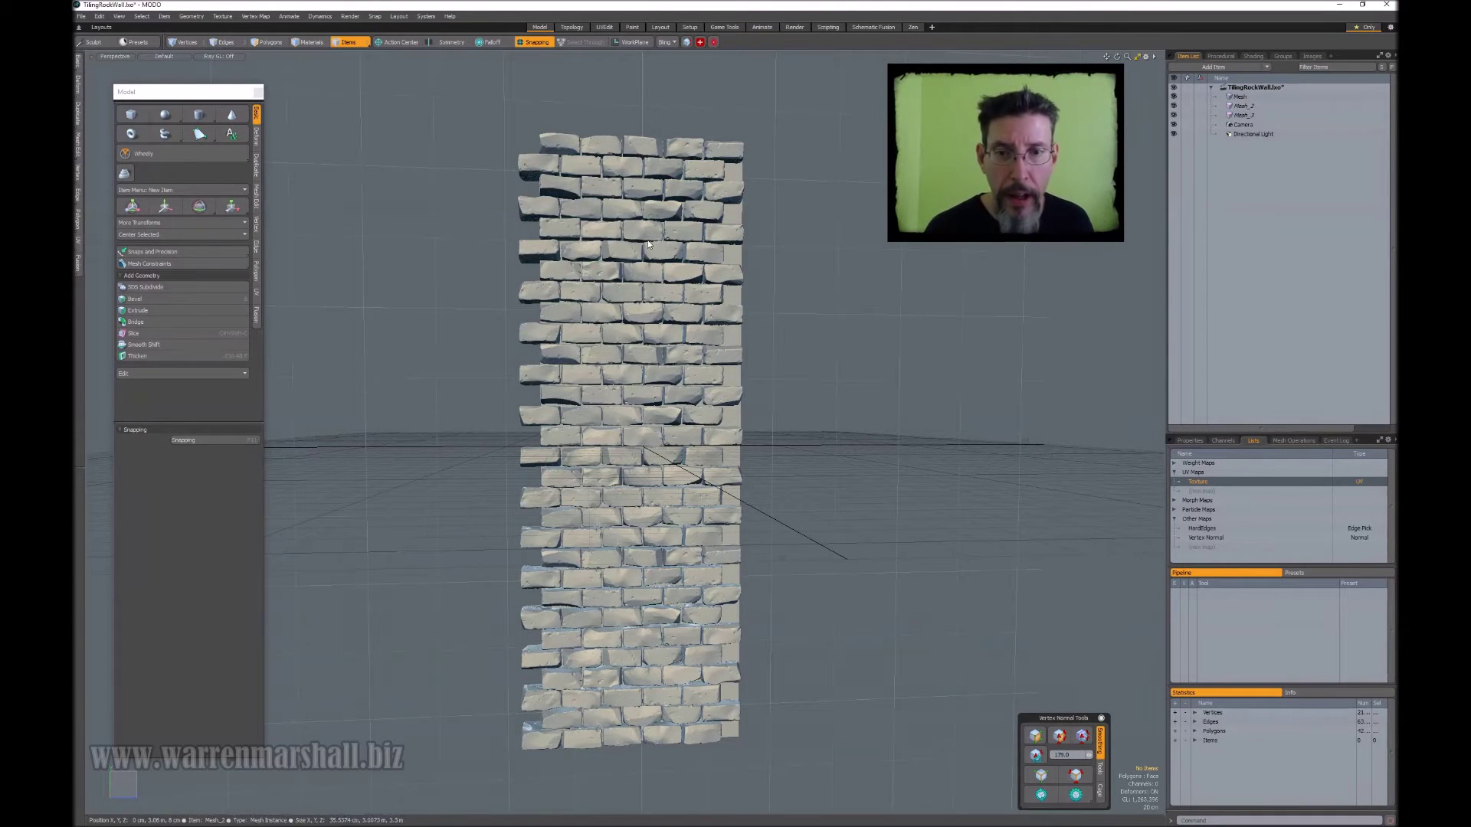
Select the instances above and below the original wall and create an instance of each.
{"action": "left_click", "coordinate": [623, 630]}
{"action": "left_click_drag", "start_coordinate": [604, 425], "coordinate": [605, 402], "text": "alt"}
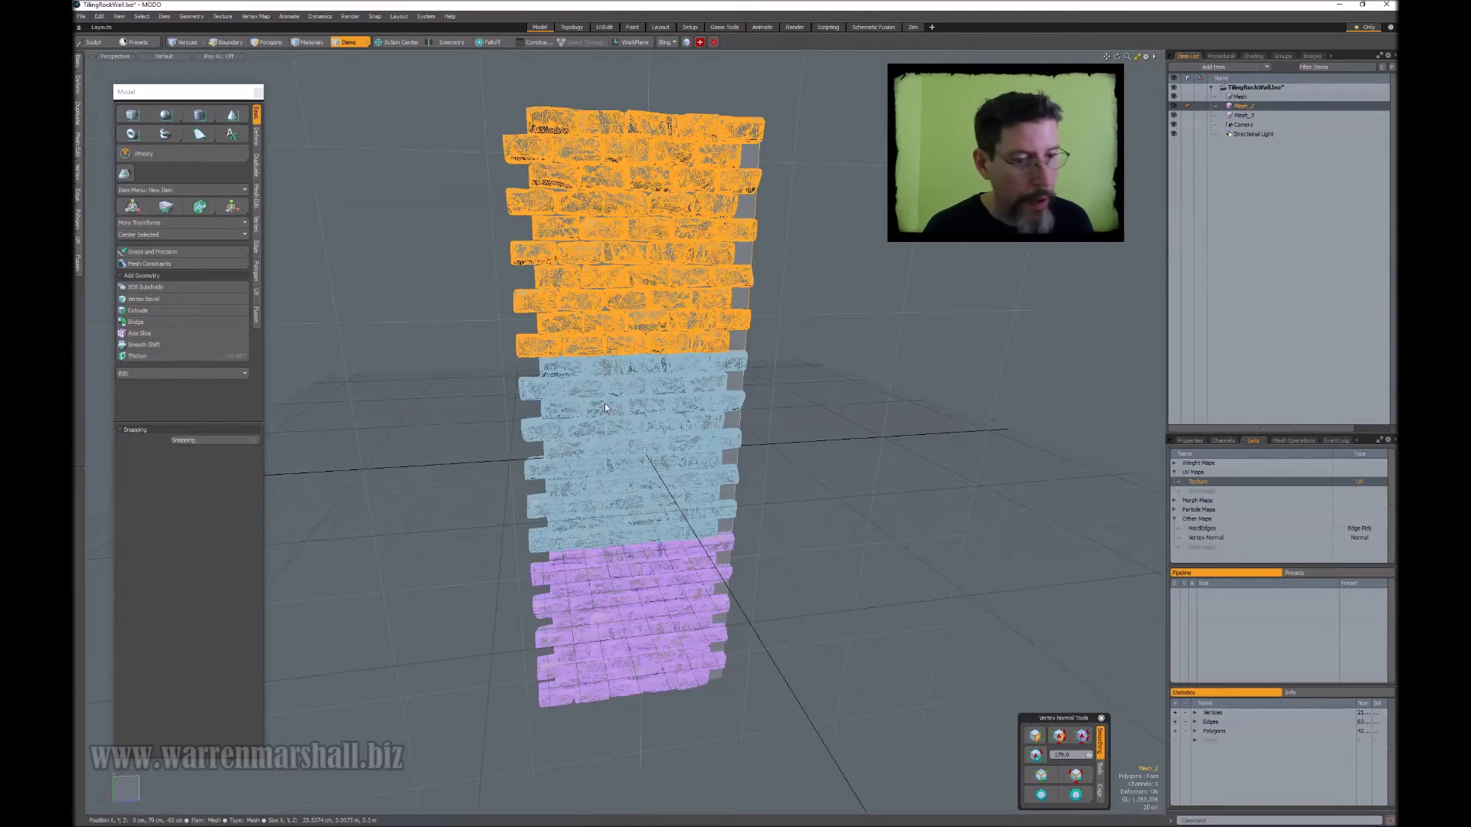
{"action": "left_click", "coordinate": [647, 637], "text": "shift"}
{"action": "left_click_drag", "start_coordinate": [824, 468], "coordinate": [802, 448], "text": "alt"}
{"action": "key", "text": "ctrl+d"}
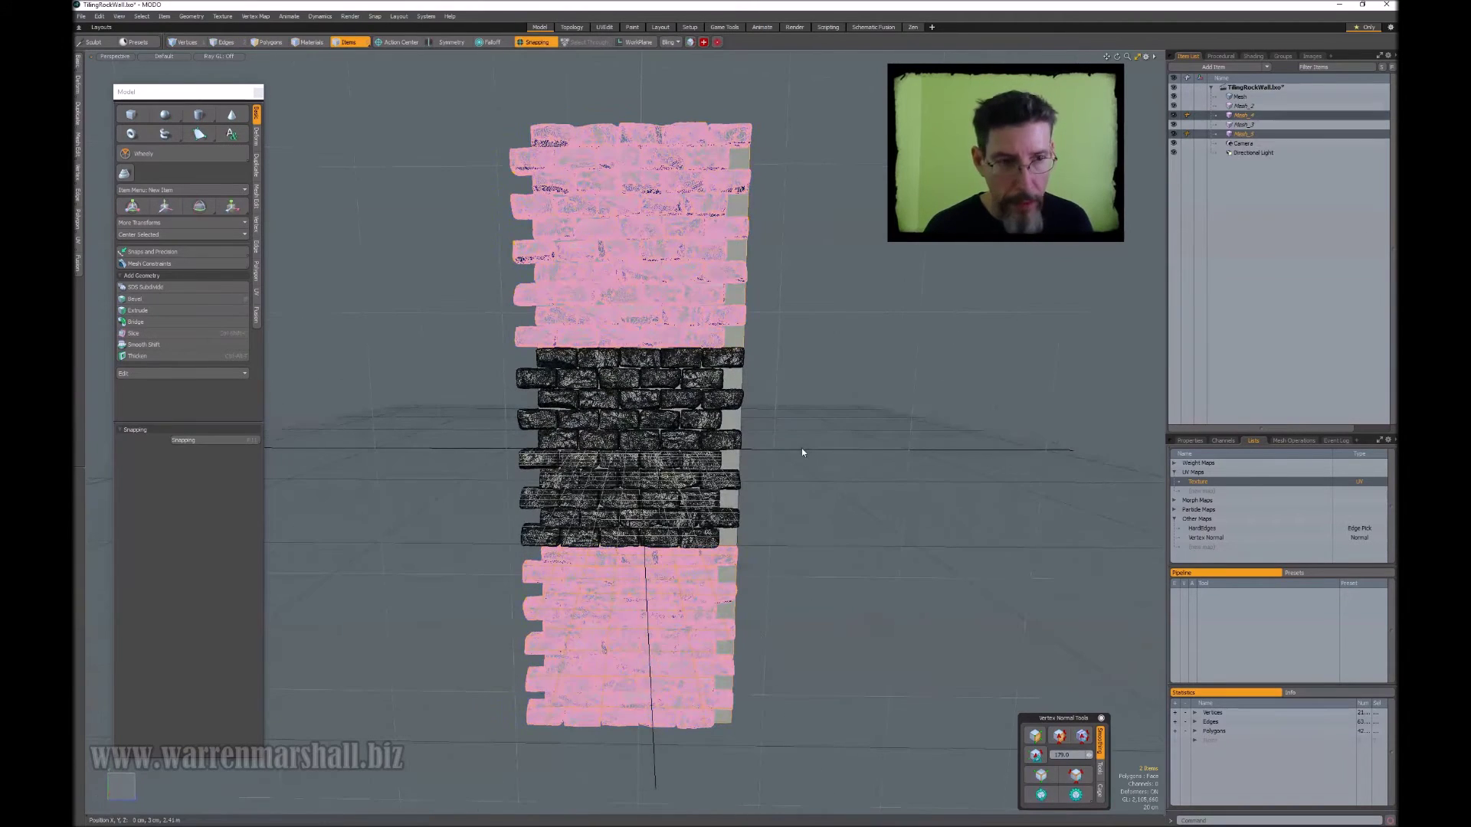
Offset the two new instances 3 m along Z beside the stacked column and check the interlocking brick seam.
{"action": "key", "text": "w"}
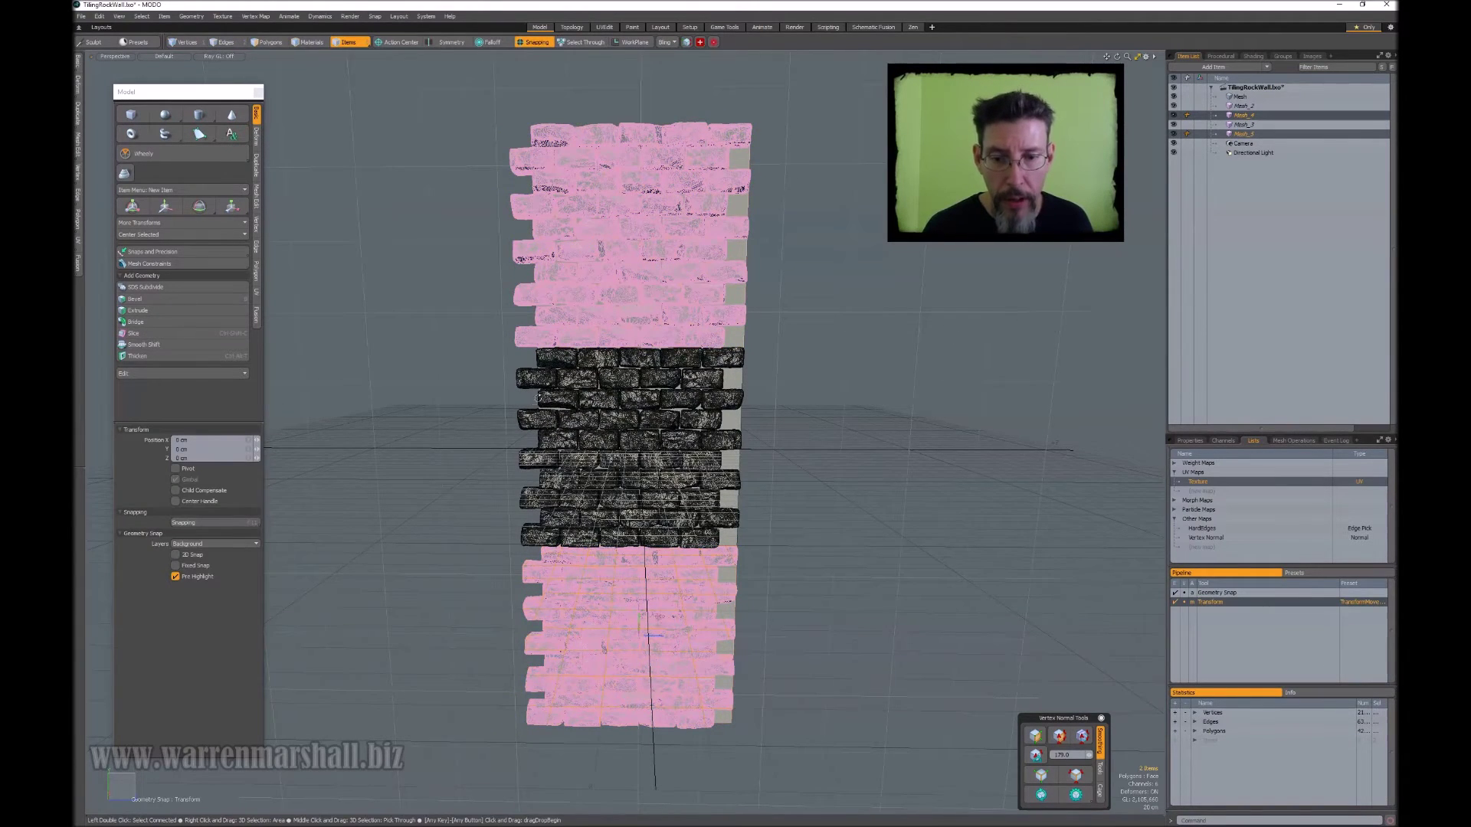
{"action": "left_click_drag", "start_coordinate": [537, 399], "coordinate": [565, 421], "text": "alt"}
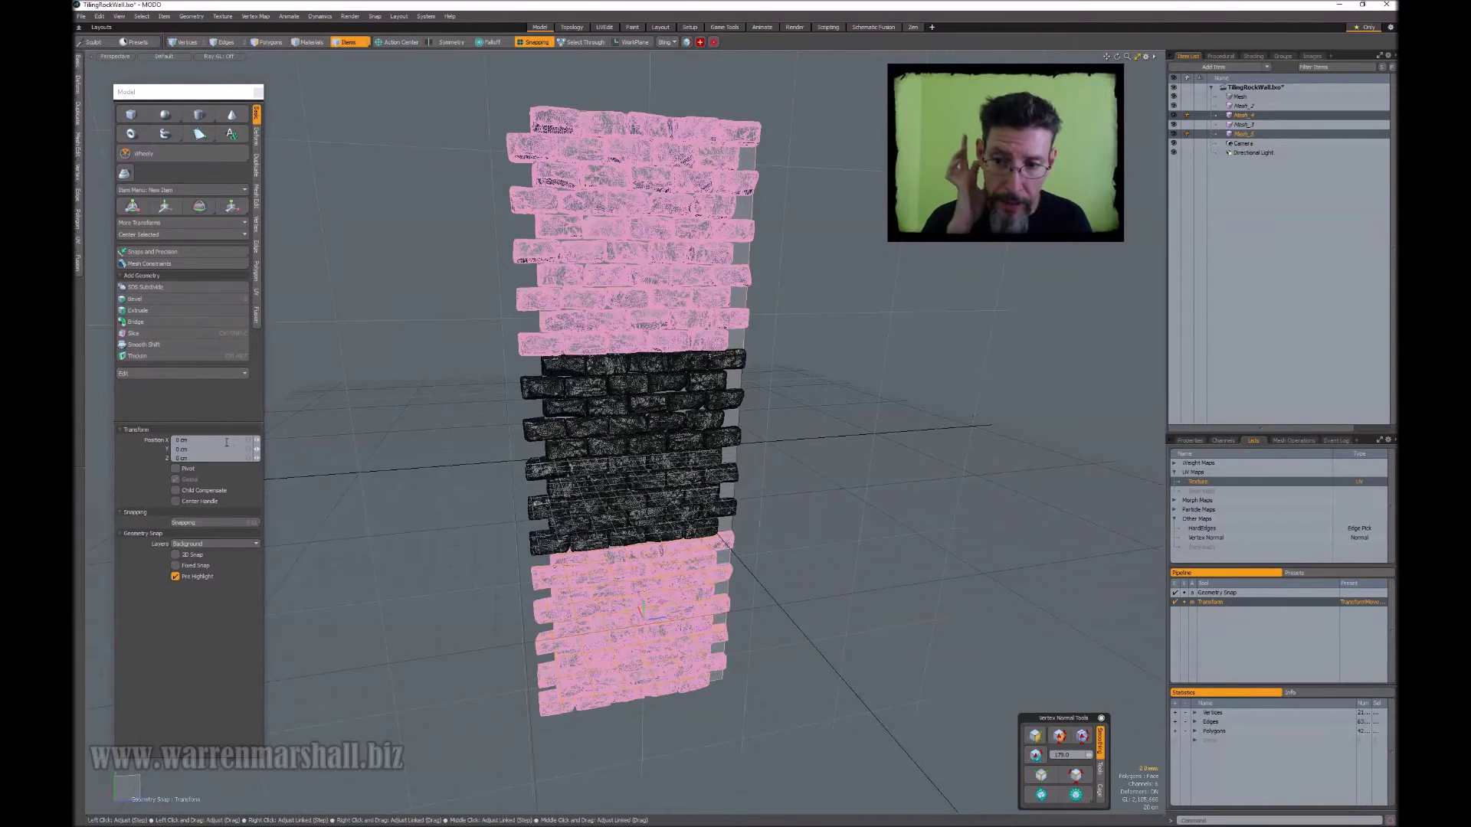
{"action": "left_click", "coordinate": [207, 456]}
{"action": "type", "text": "30"}
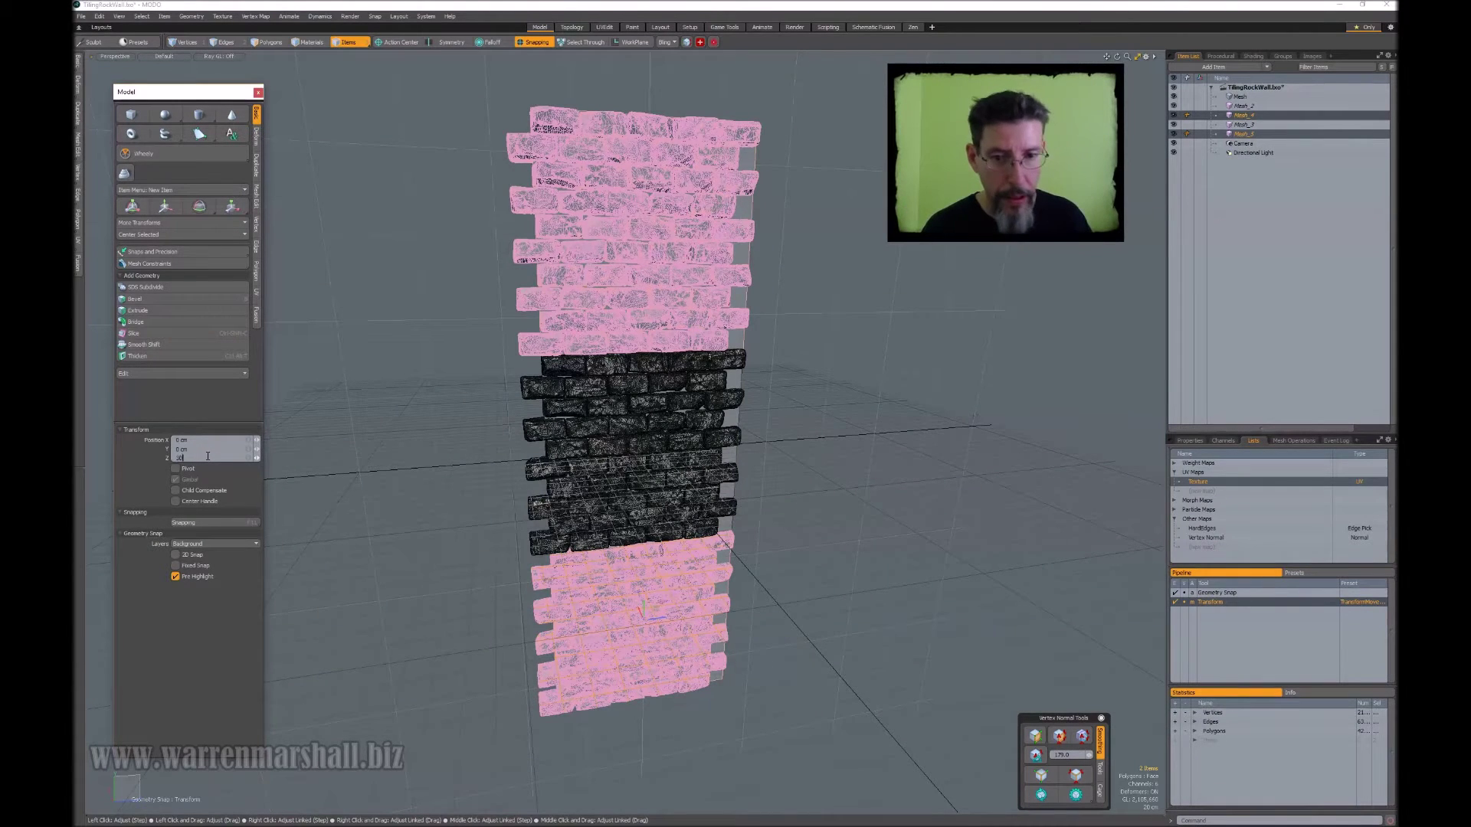
{"action": "type", "text": "0"}
{"action": "key", "text": "Return"}
{"action": "left_click_drag", "start_coordinate": [788, 245], "coordinate": [829, 328], "text": "alt"}
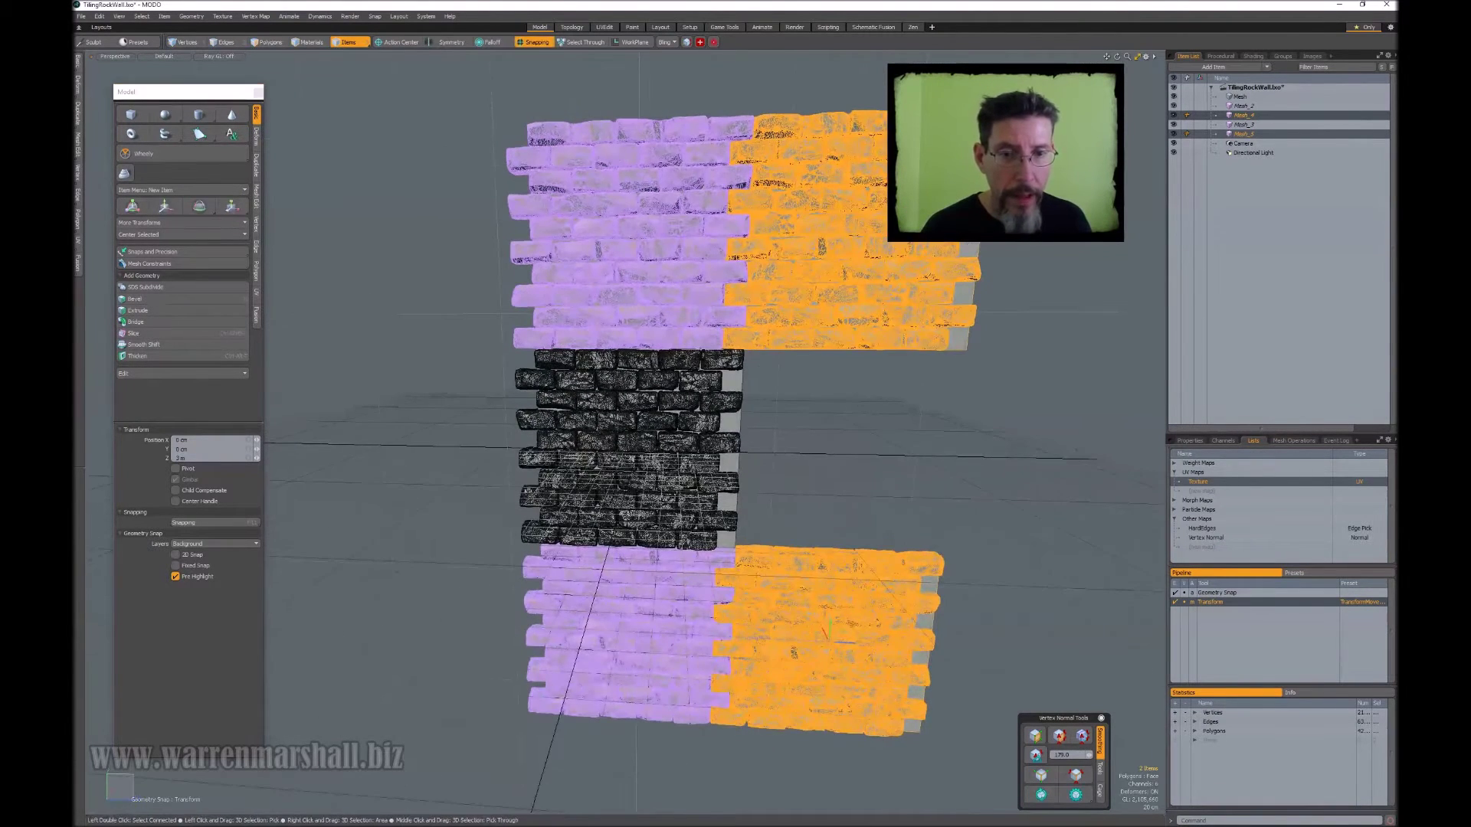
{"action": "left_click_drag", "start_coordinate": [741, 229], "coordinate": [825, 409], "text": "ctrl+alt"}
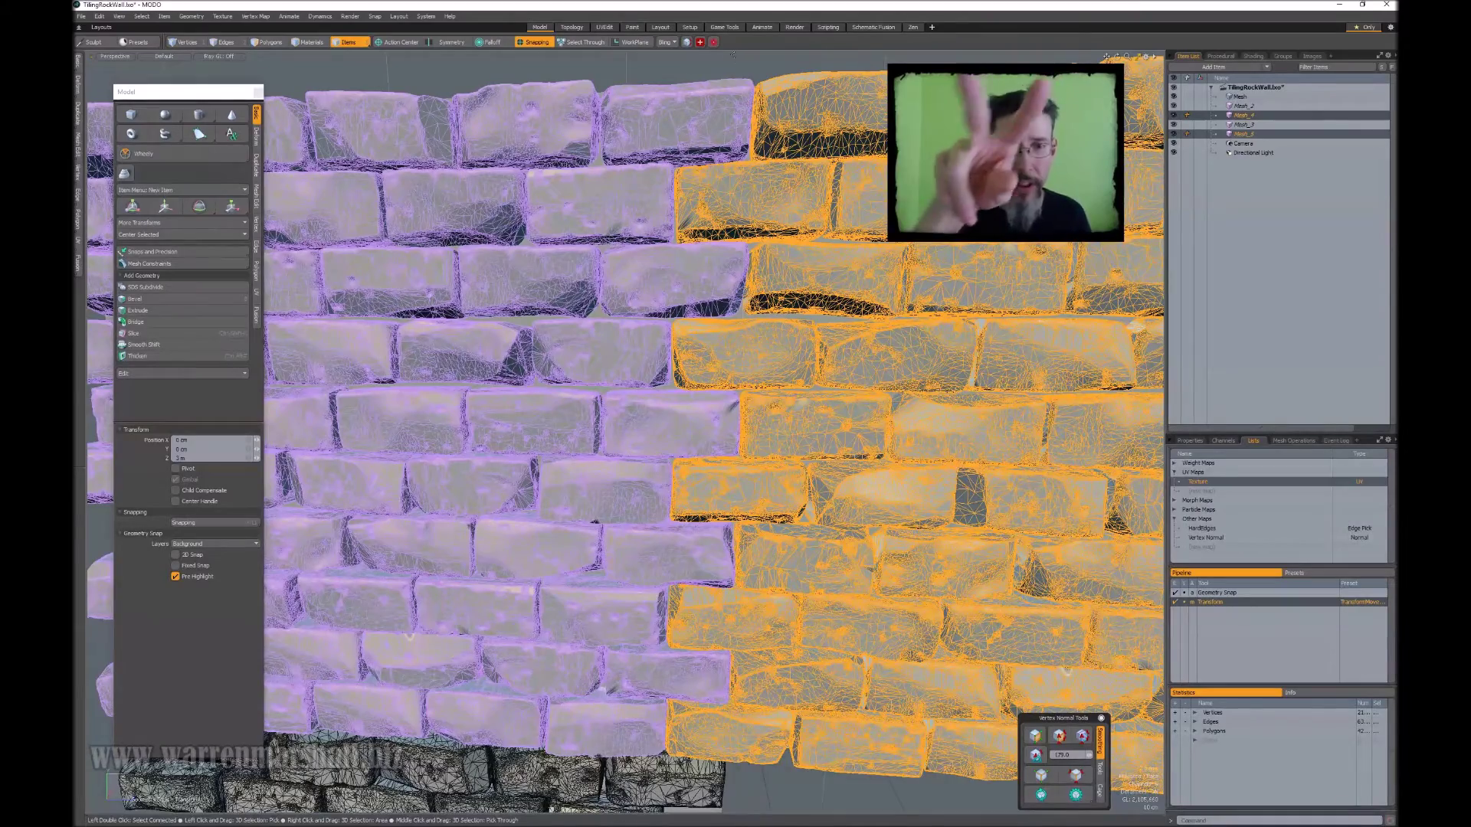
{"action": "left_click_drag", "start_coordinate": [695, 448], "coordinate": [583, 348], "text": "ctrl+alt"}
{"action": "key", "text": "q"}
Select the upper wall instance in the new side column and create an instance of it.
{"action": "left_click", "coordinate": [769, 590]}
{"action": "left_click_drag", "start_coordinate": [769, 590], "coordinate": [763, 229], "text": "alt+shift"}
{"action": "left_click", "coordinate": [763, 230]}
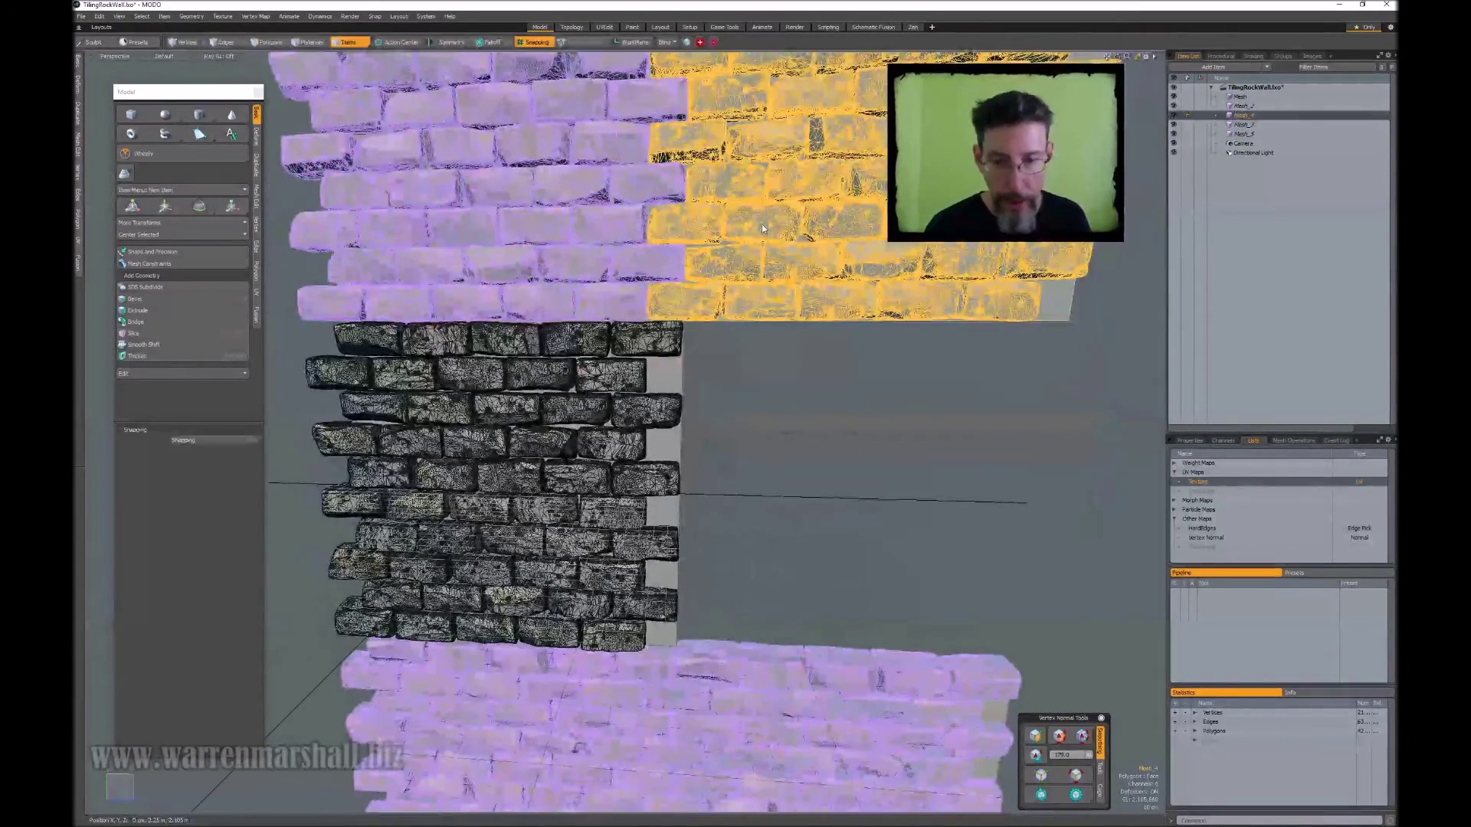
{"action": "key", "text": "ctrl+d"}
Move the new instance down 3 m along Y to fill the gap beside the original wall, and clear the selection.
{"action": "key", "text": "w"}
{"action": "scroll", "coordinate": [871, 222], "scroll_direction": "down", "scroll_amount": 4}
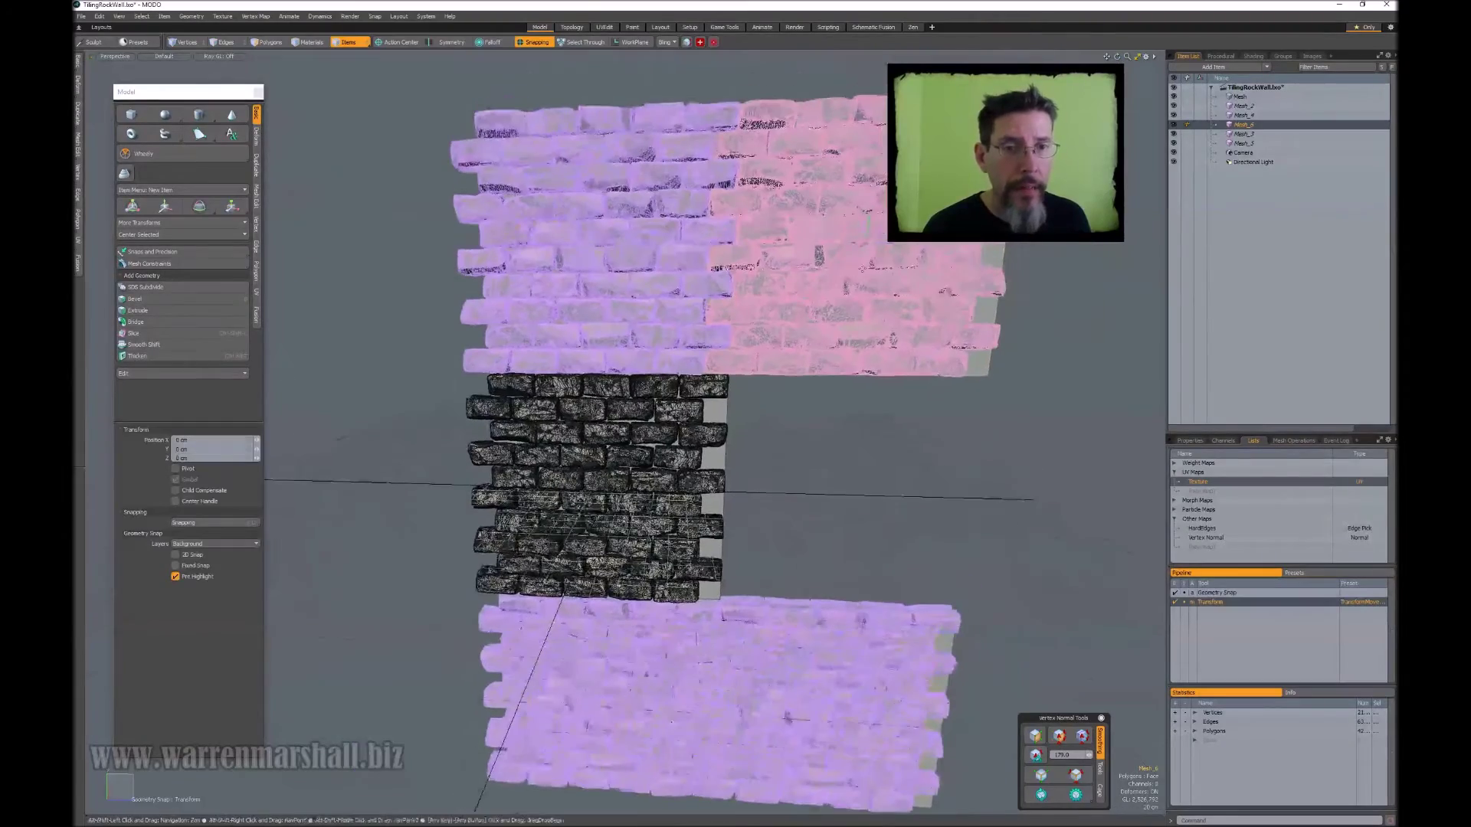
{"action": "left_click_drag", "start_coordinate": [870, 222], "coordinate": [869, 281]}
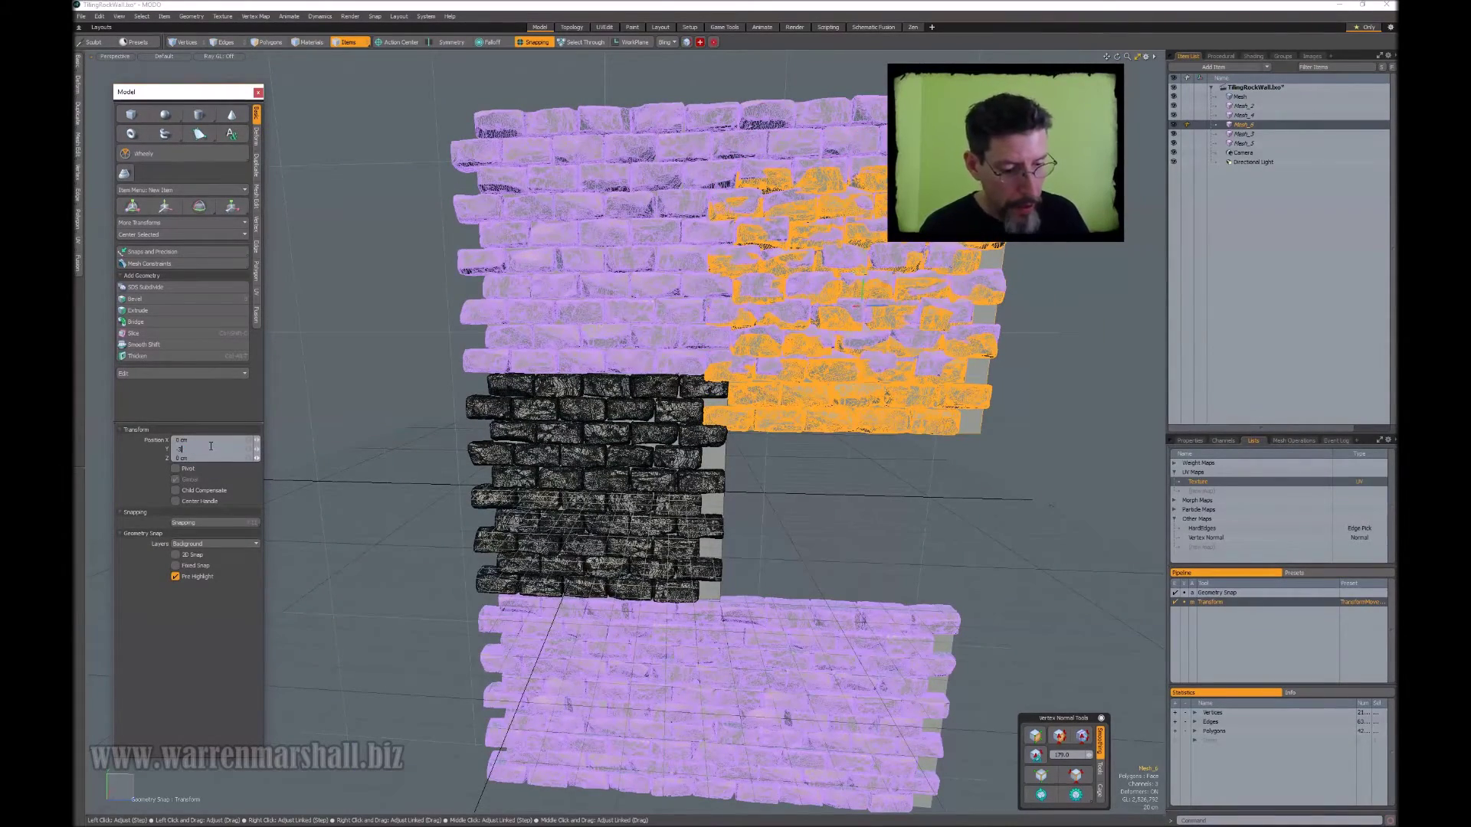
{"action": "type", "text": "-3"}
{"action": "key", "text": "Return"}
{"action": "key", "text": "q"}
{"action": "left_click_drag", "start_coordinate": [754, 383], "coordinate": [766, 339], "text": "alt"}
{"action": "key", "text": "Escape"}
Select all three wall instances of the completed side column and create an instance of each.
{"action": "left_click", "coordinate": [766, 338]}
{"action": "left_click", "coordinate": [772, 464], "text": "shift"}
{"action": "left_click", "coordinate": [769, 645], "text": "shift"}
{"action": "scroll", "coordinate": [758, 567], "scroll_direction": "down", "scroll_amount": 3}
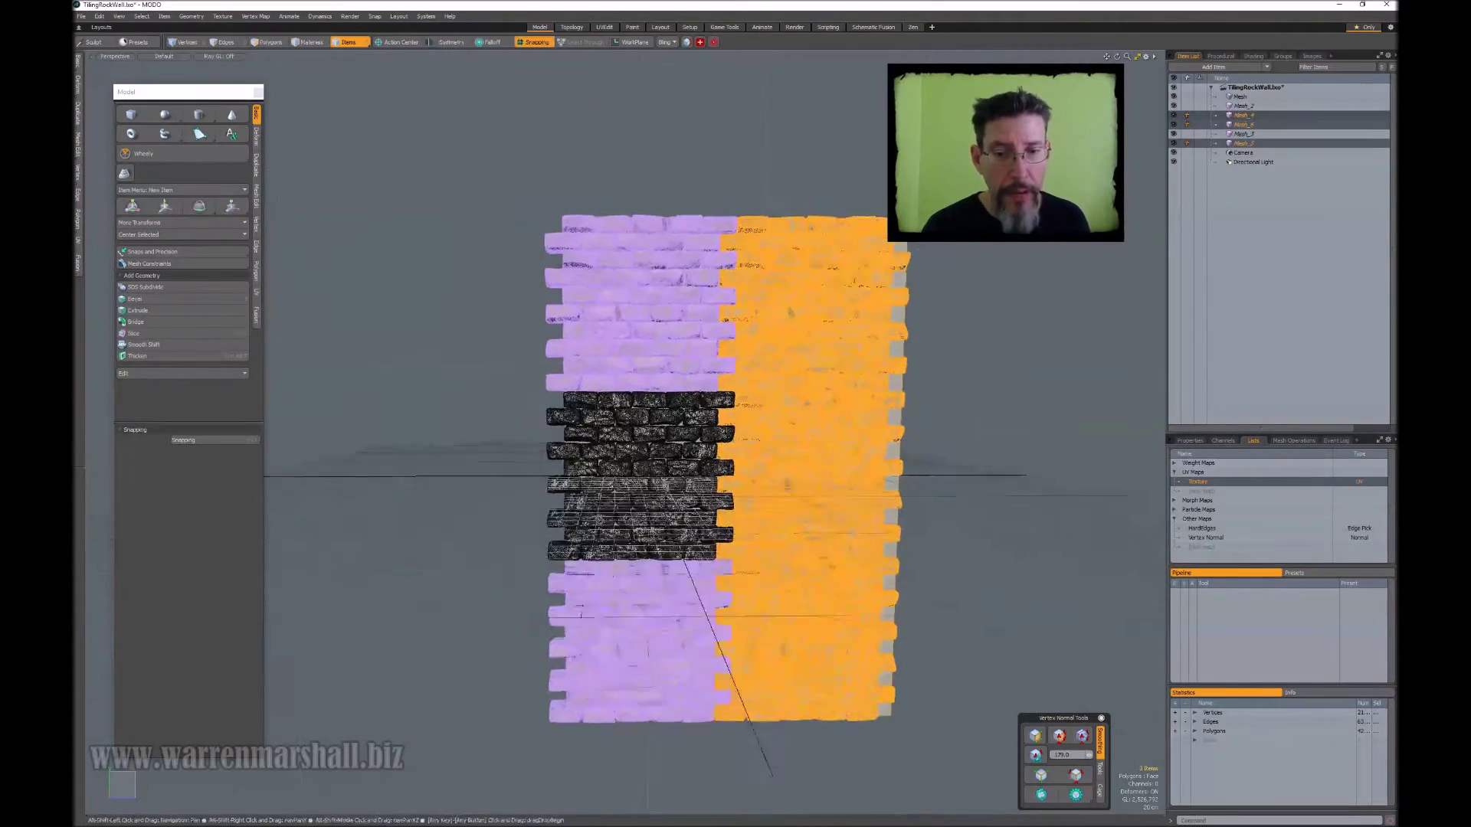
{"action": "left_click_drag", "start_coordinate": [755, 529], "coordinate": [785, 502], "text": "alt+shift"}
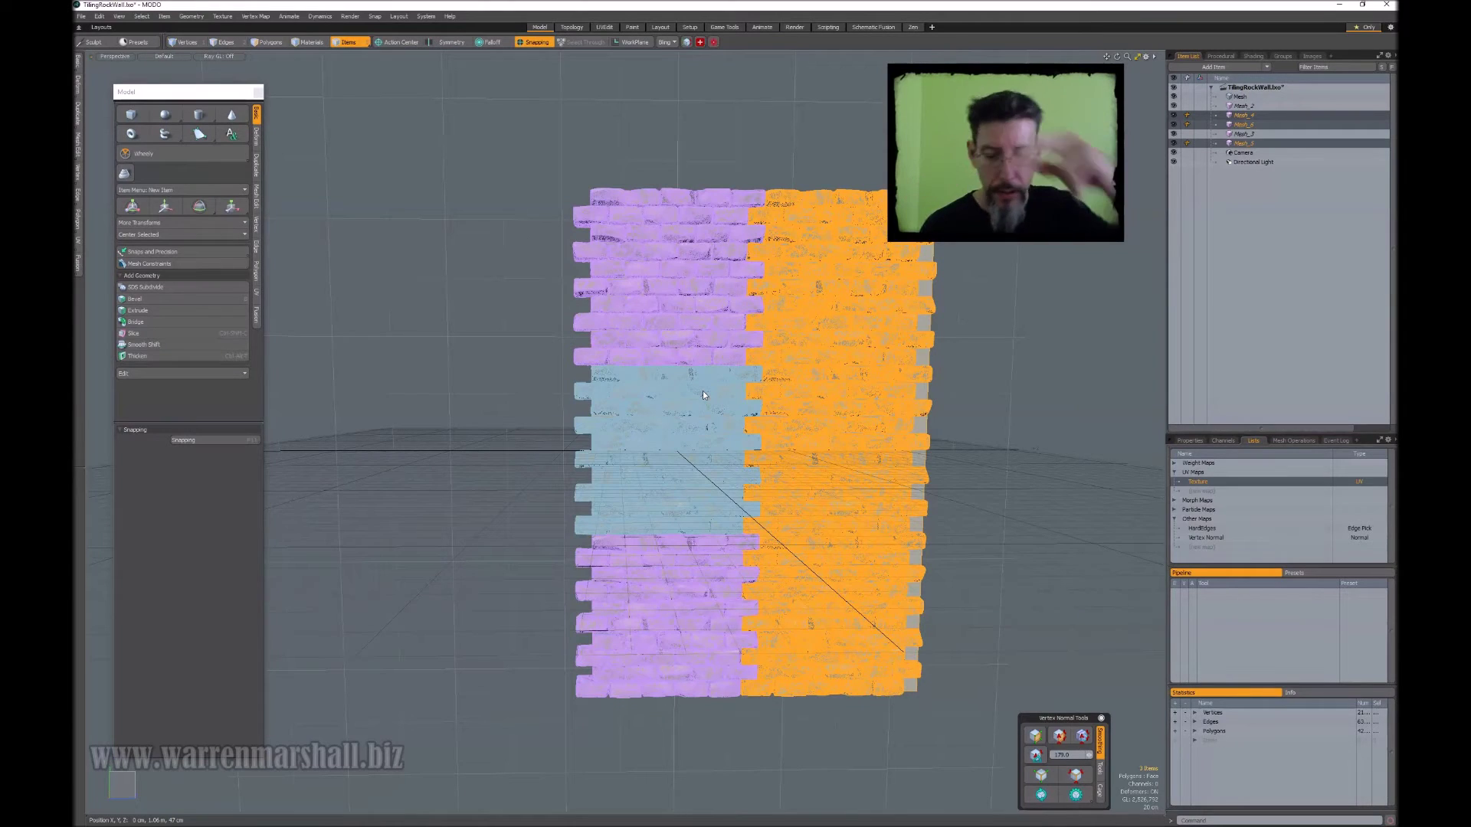
{"action": "key", "text": "ctrl+d"}
Offset the three new instances -6 m along Z to complete the ring around the original wall, and clear the selection.
{"action": "key", "text": "w"}
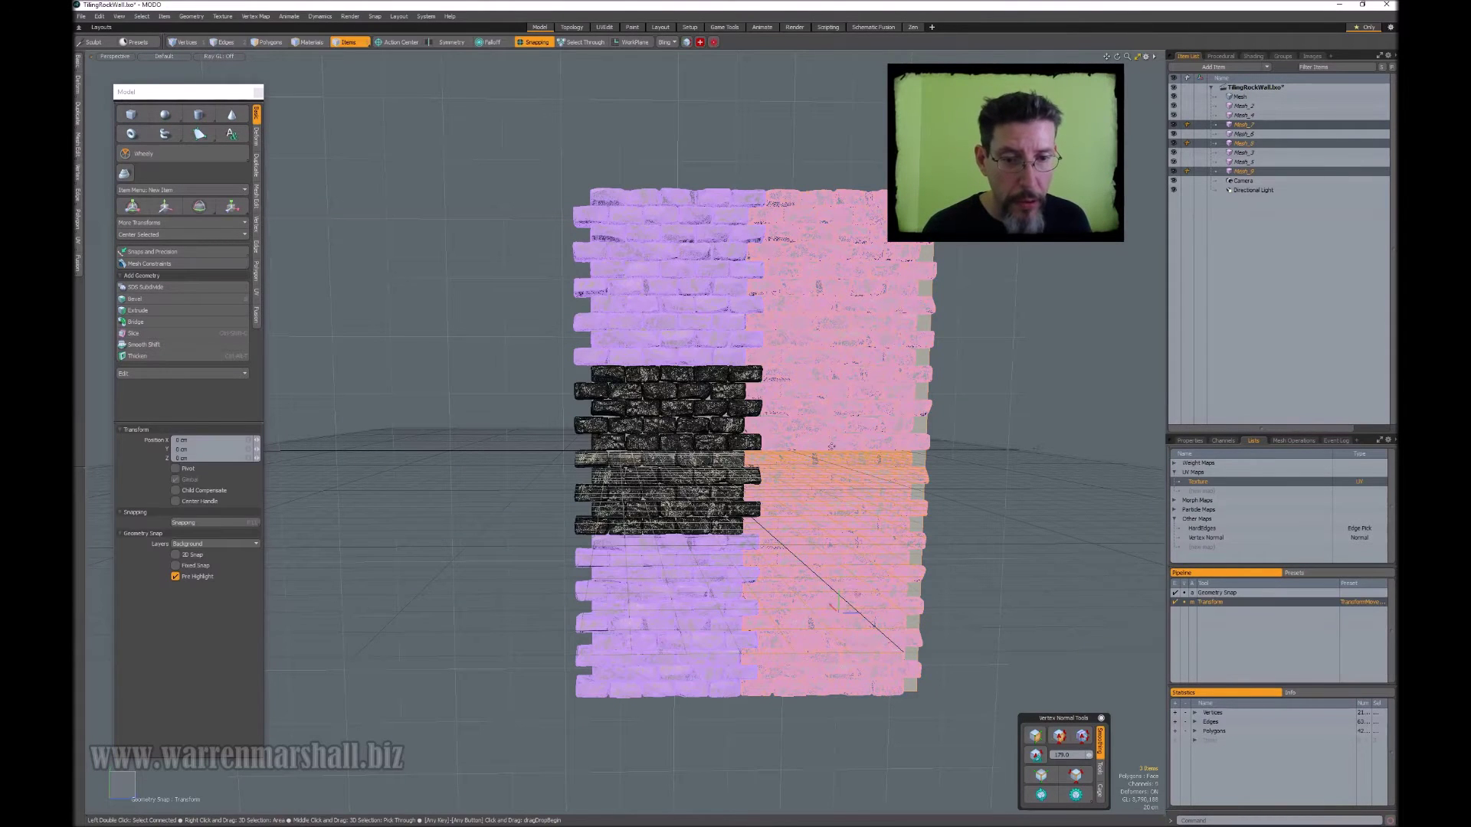
{"action": "left_click_drag", "start_coordinate": [871, 393], "coordinate": [862, 437], "text": "alt"}
{"action": "left_click", "coordinate": [211, 458]}
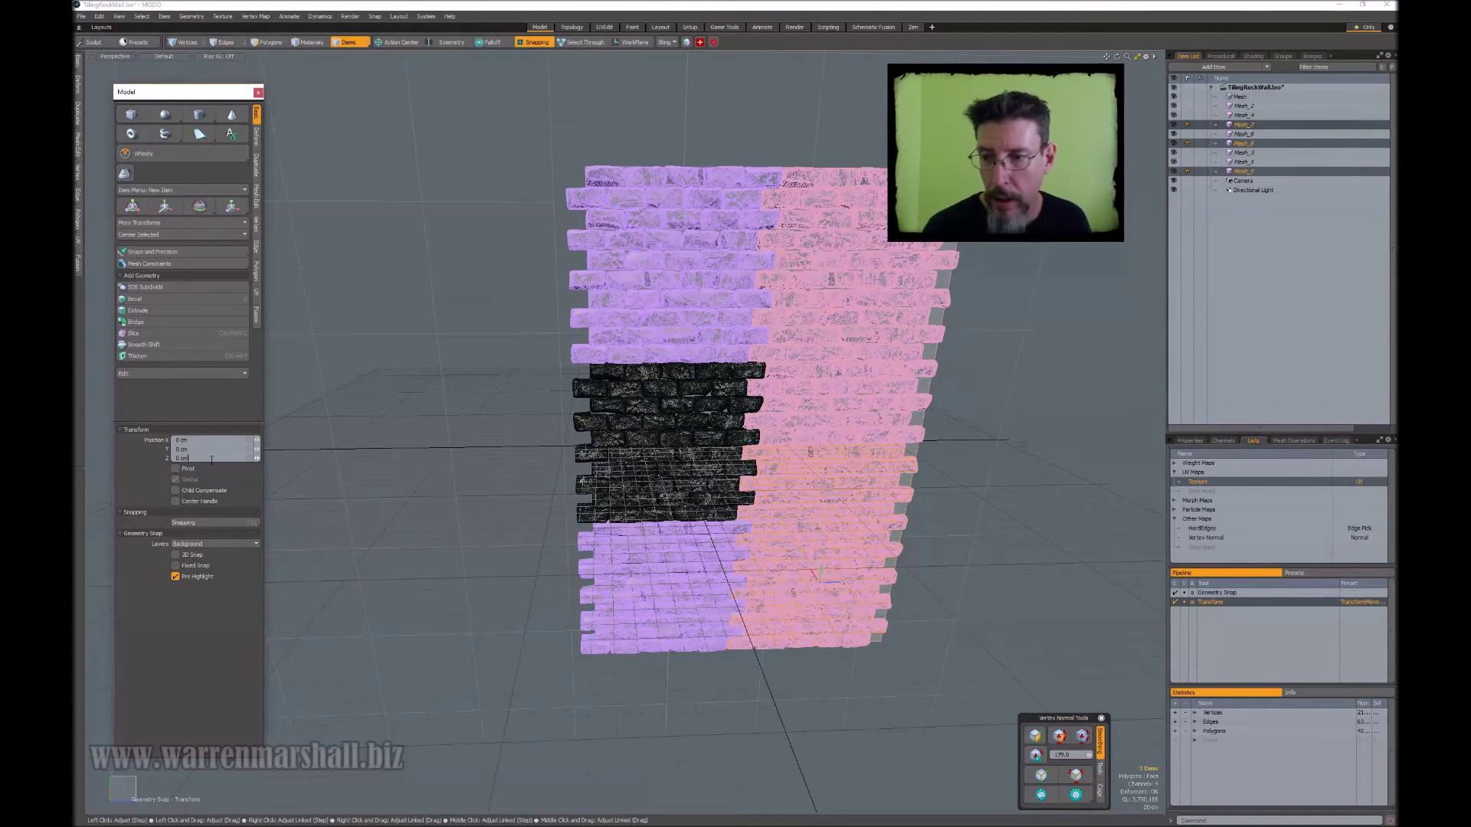
{"action": "type", "text": "-60"}
{"action": "key", "text": "Return"}
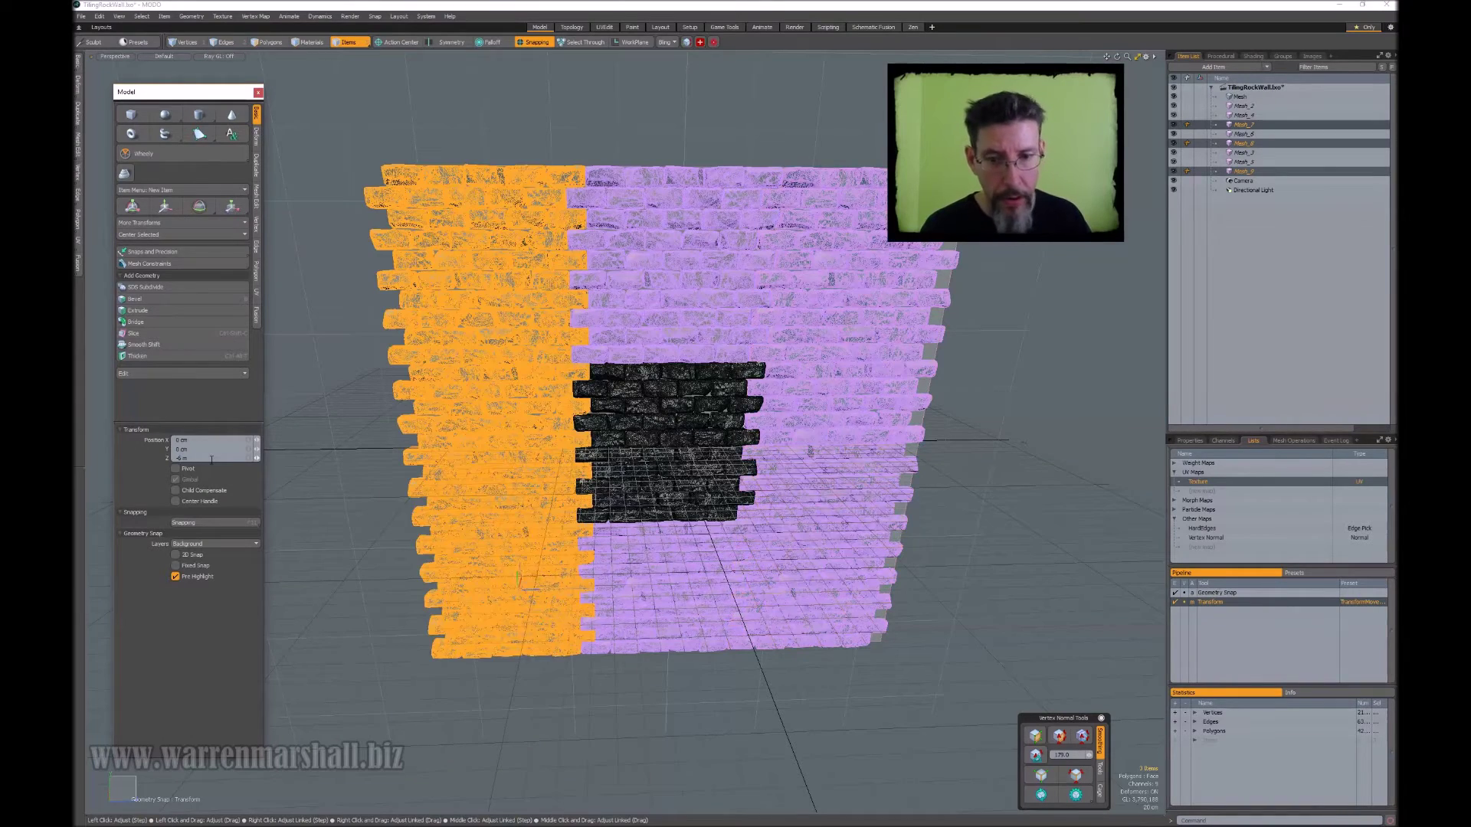
{"action": "key", "text": "q"}
{"action": "left_click_drag", "start_coordinate": [582, 429], "coordinate": [615, 376], "text": "alt"}
{"action": "left_click", "coordinate": [614, 380]}
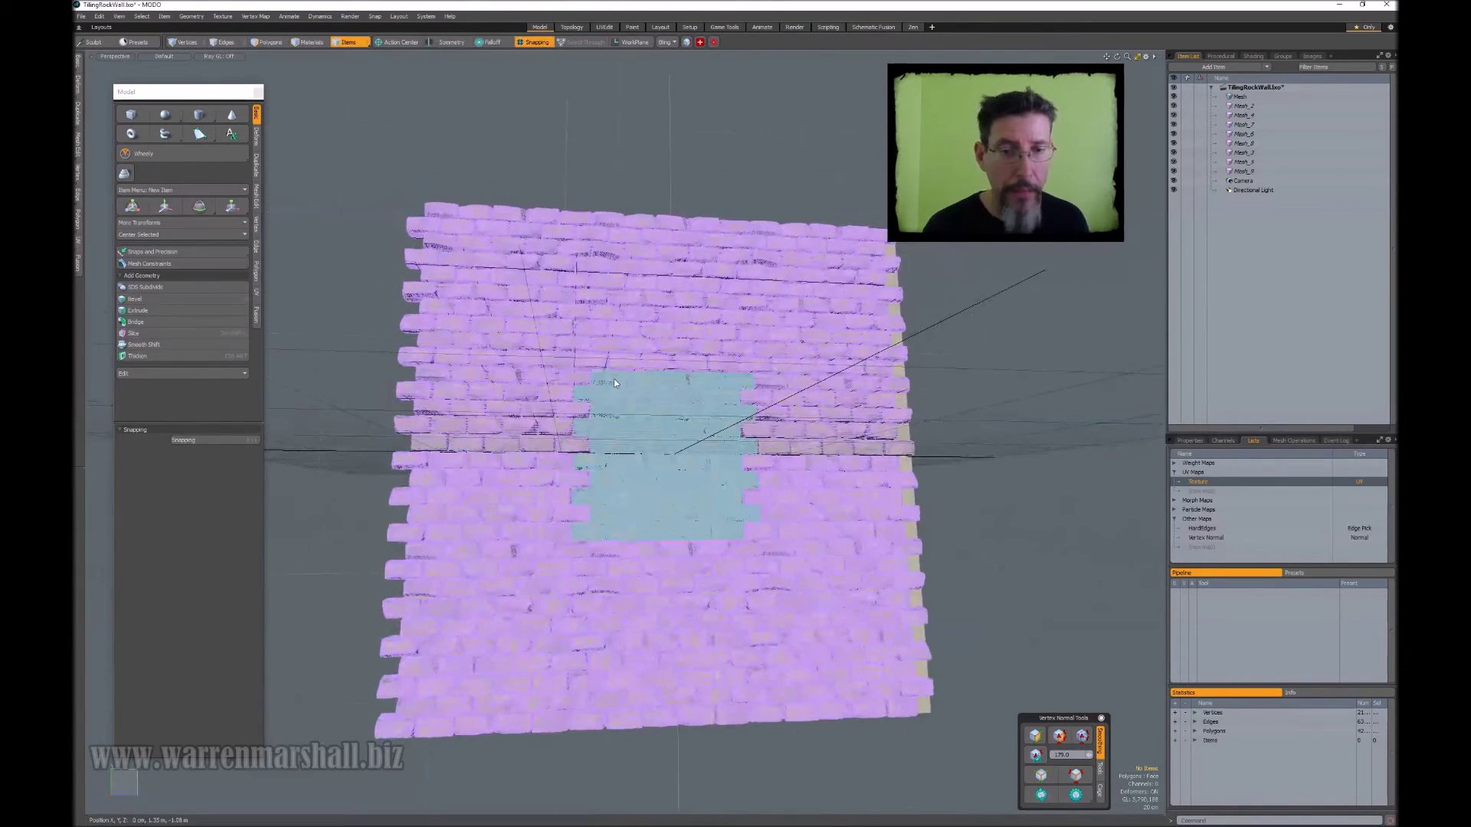
{"action": "key", "text": "g"}
{"action": "left_click_drag", "start_coordinate": [613, 380], "coordinate": [536, 429], "text": "alt"}
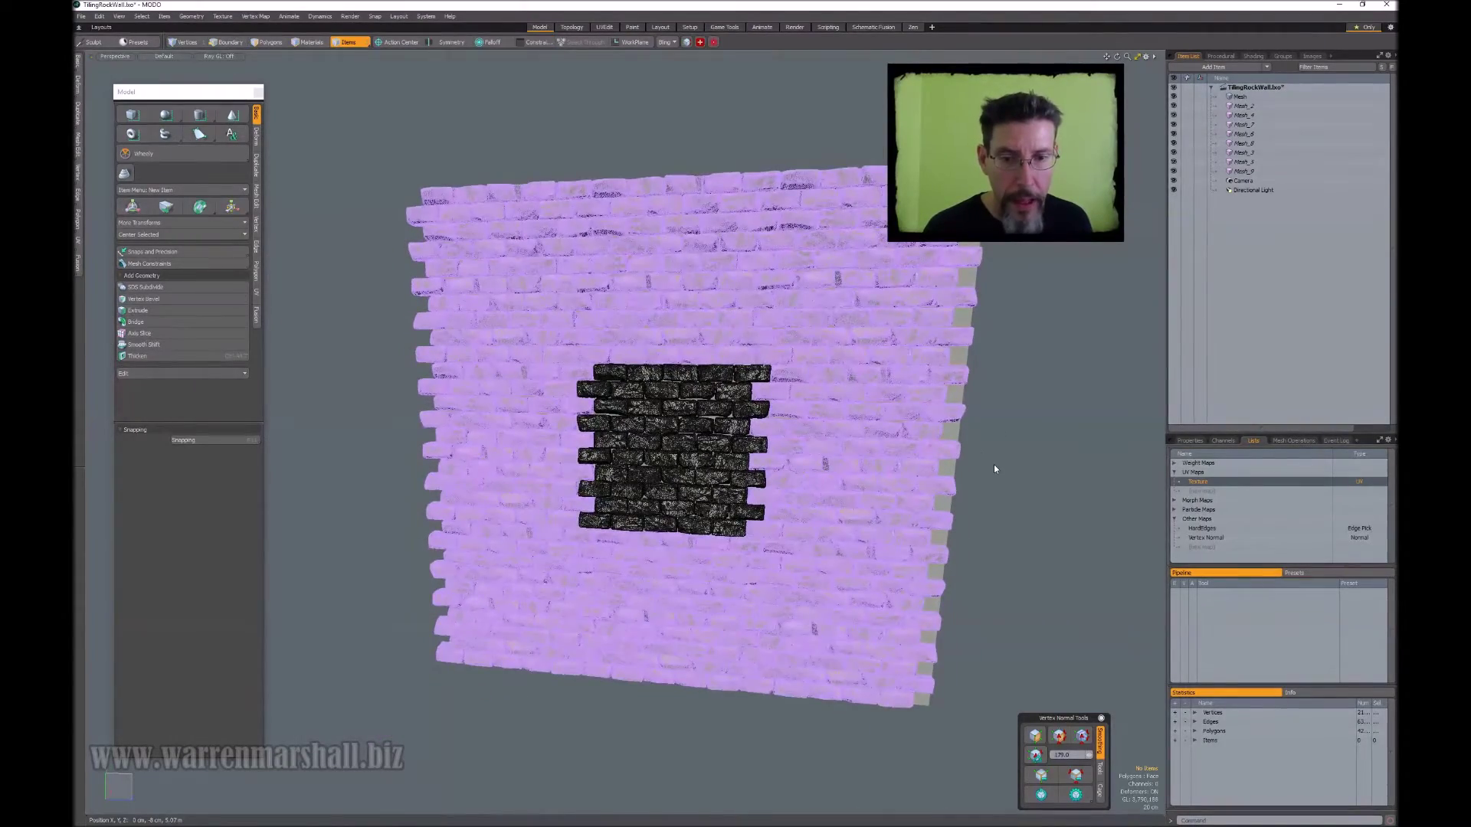
Examine the joints between the wall and its instances up close, highlighting the original wall and hiding the wireframe overlay.
{"action": "key", "text": "shift+w"}
{"action": "scroll", "coordinate": [705, 479], "scroll_direction": "up", "scroll_amount": 6}
{"action": "left_click_drag", "start_coordinate": [705, 478], "coordinate": [818, 424], "text": "alt"}
{"action": "scroll", "coordinate": [818, 423], "scroll_direction": "down", "scroll_amount": 5}
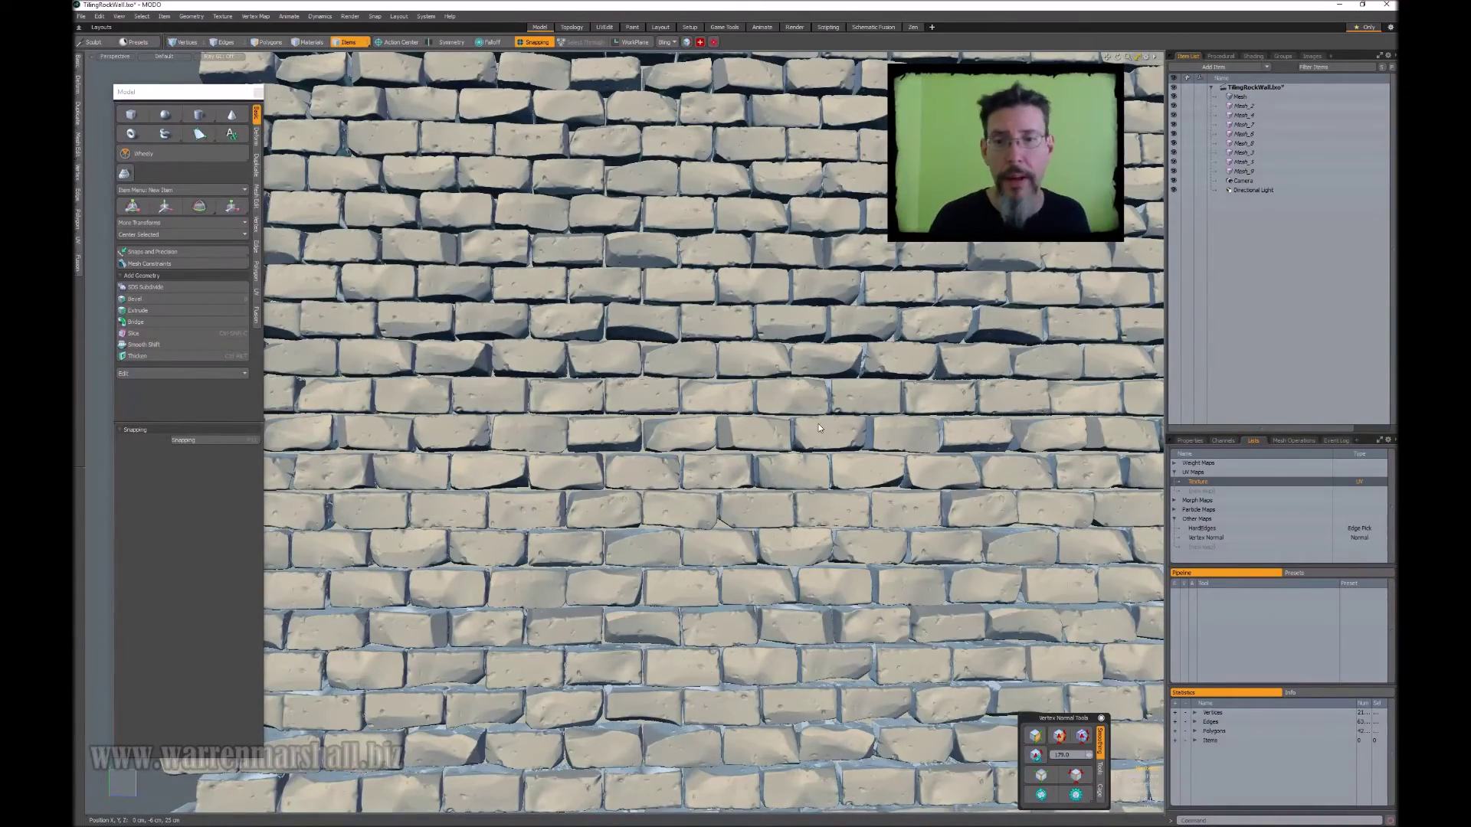
{"action": "left_click_drag", "start_coordinate": [818, 428], "coordinate": [685, 409], "text": "alt"}
{"action": "scroll", "coordinate": [674, 419], "scroll_direction": "down", "scroll_amount": 2}
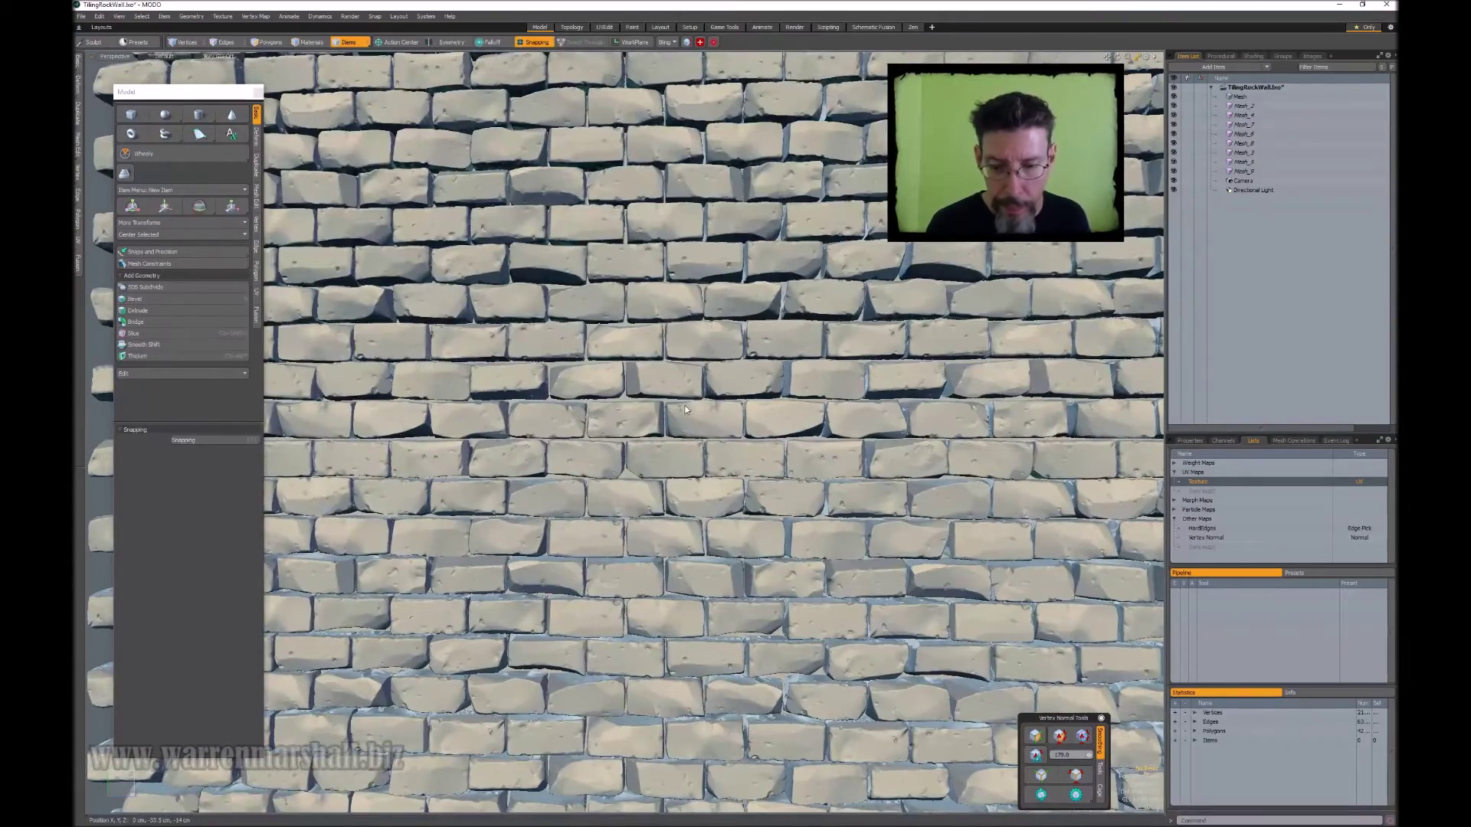
{"action": "left_click", "coordinate": [699, 385]}
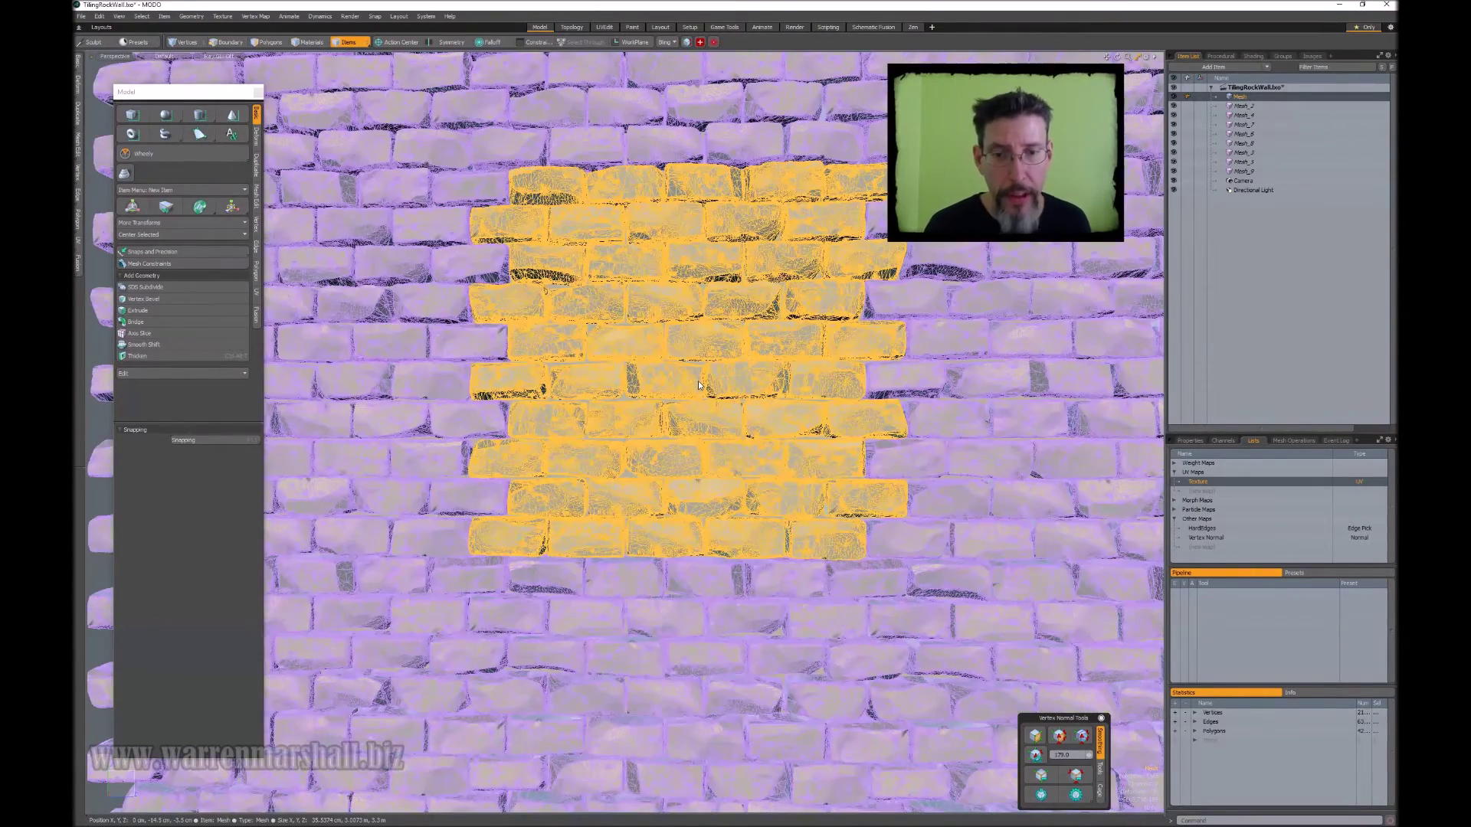
{"action": "mouse_move", "coordinate": [690, 338]}
{"action": "left_mouse_down", "text": "alt"}
{"action": "mouse_move", "coordinate": [728, 344]}
{"action": "mouse_move", "coordinate": [709, 326]}
{"action": "left_mouse_up", "text": "alt"}
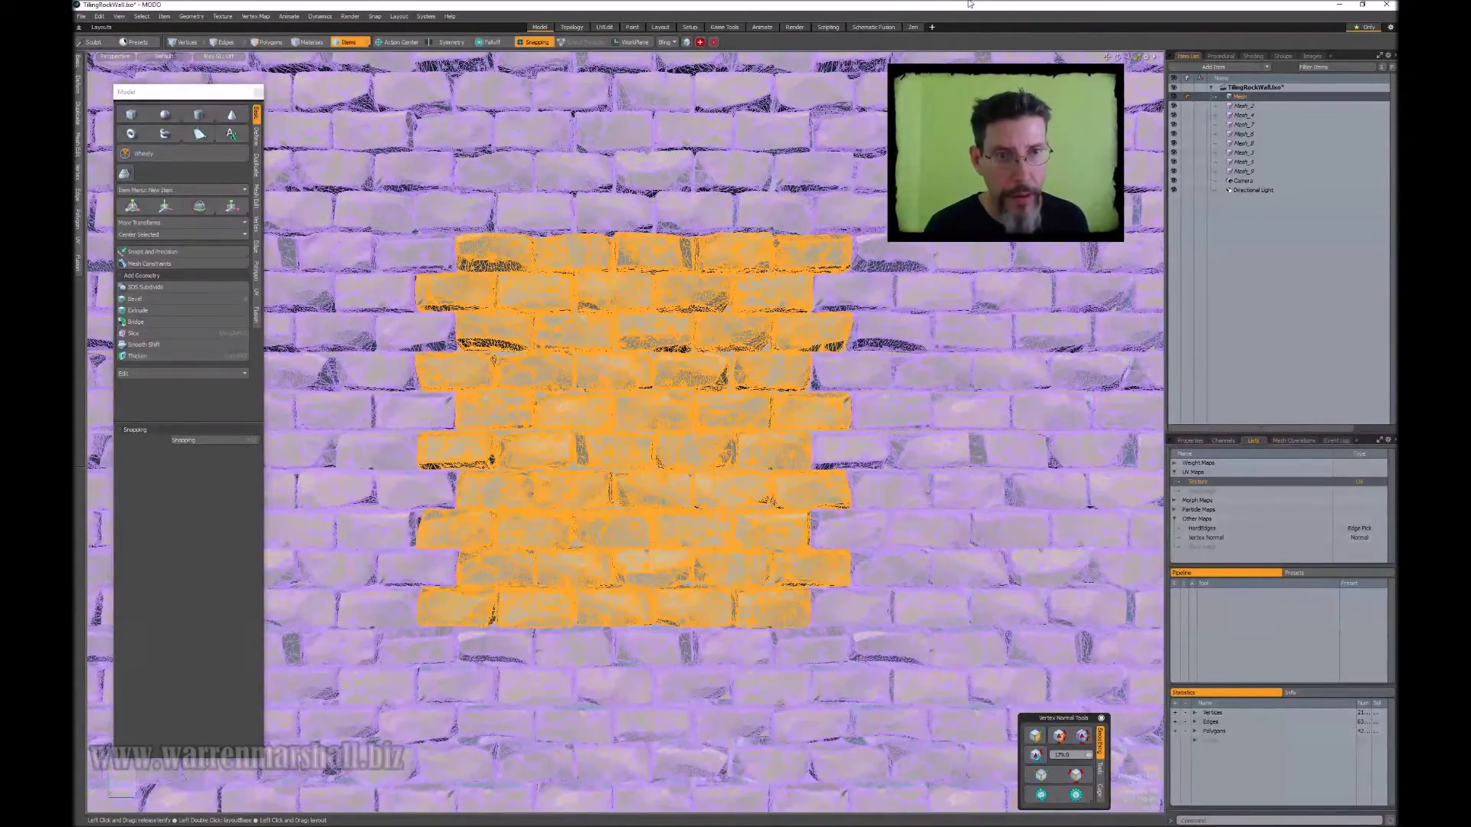
{"action": "key", "text": "ctrl+w"}
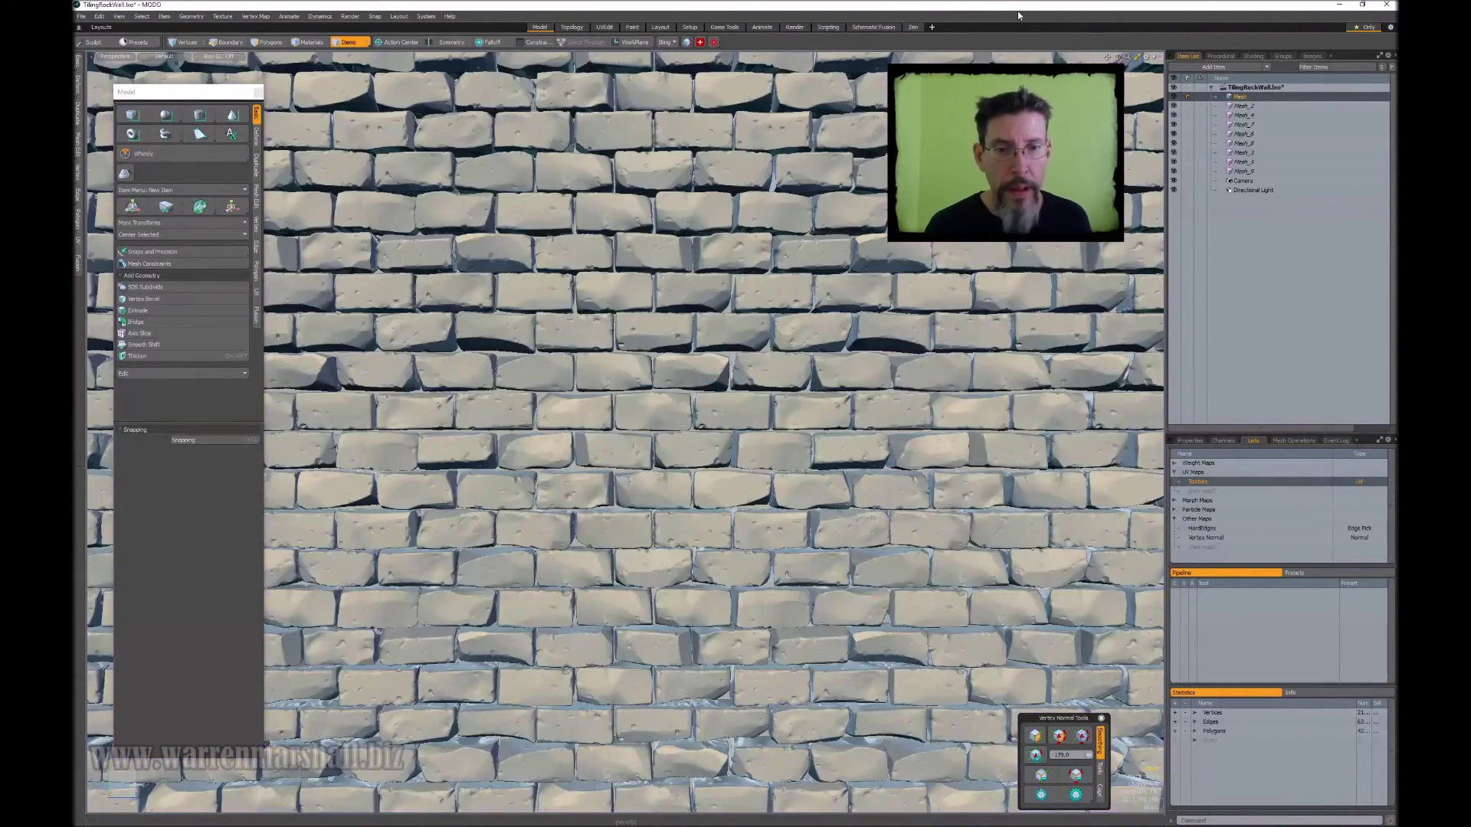
{"action": "key", "text": "ctrl+w"}
{"action": "key", "text": "ctrl+w"}
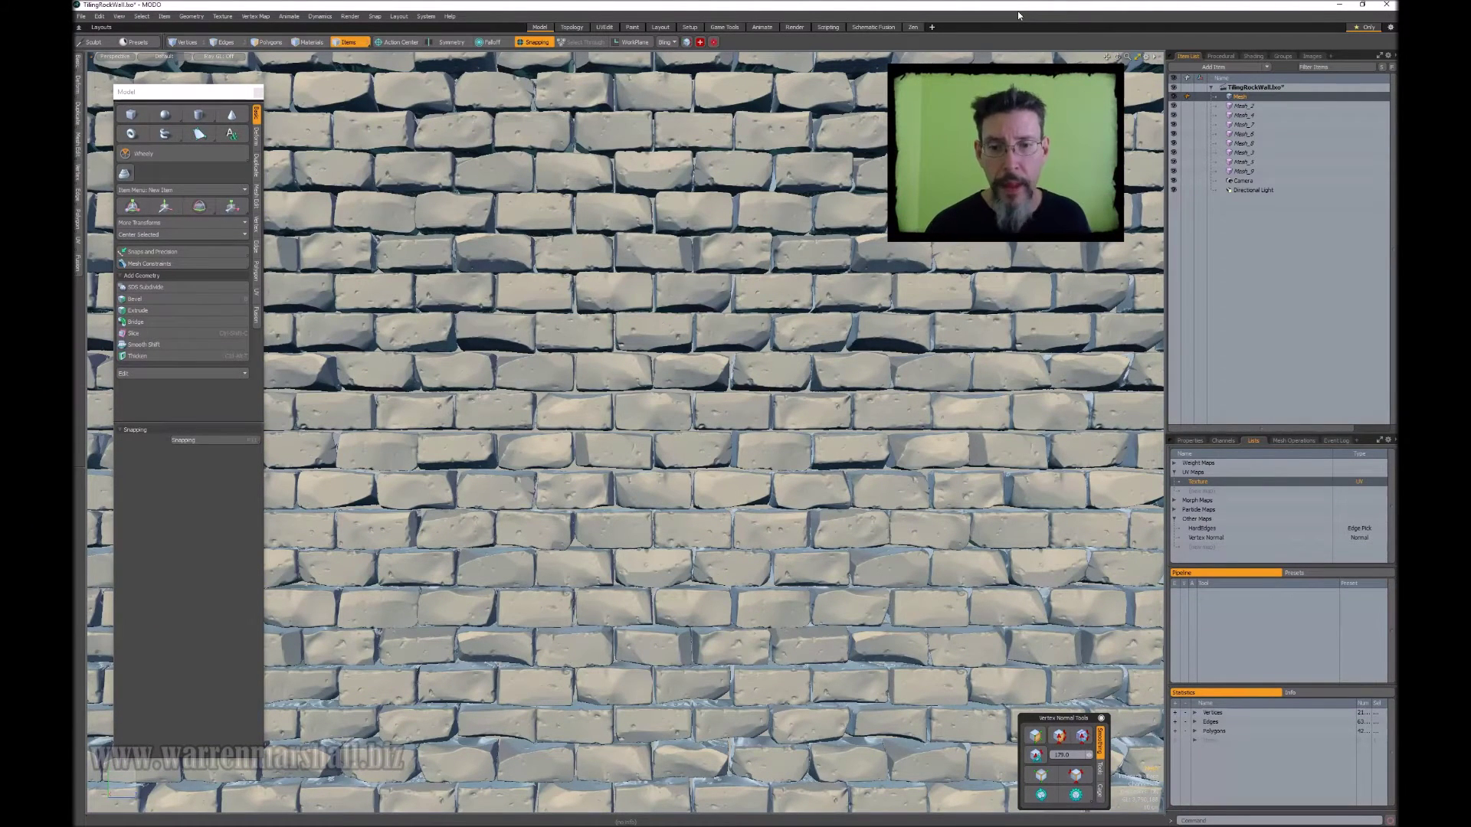
Inspect the full 3x3 wall from an angle for seams and repetition, highlighting the original wall for reference.
{"action": "left_click_drag", "start_coordinate": [927, 268], "coordinate": [828, 339], "text": "alt"}
{"action": "scroll", "coordinate": [860, 268], "scroll_direction": "down", "scroll_amount": 5}
{"action": "key", "text": "Escape"}
{"action": "mouse_move", "coordinate": [1070, 273]}
{"action": "left_mouse_down", "text": "alt"}
{"action": "mouse_move", "coordinate": [1089, 326]}
{"action": "mouse_move", "coordinate": [1088, 286]}
{"action": "left_mouse_up", "text": "alt"}
{"action": "key", "text": "8"}
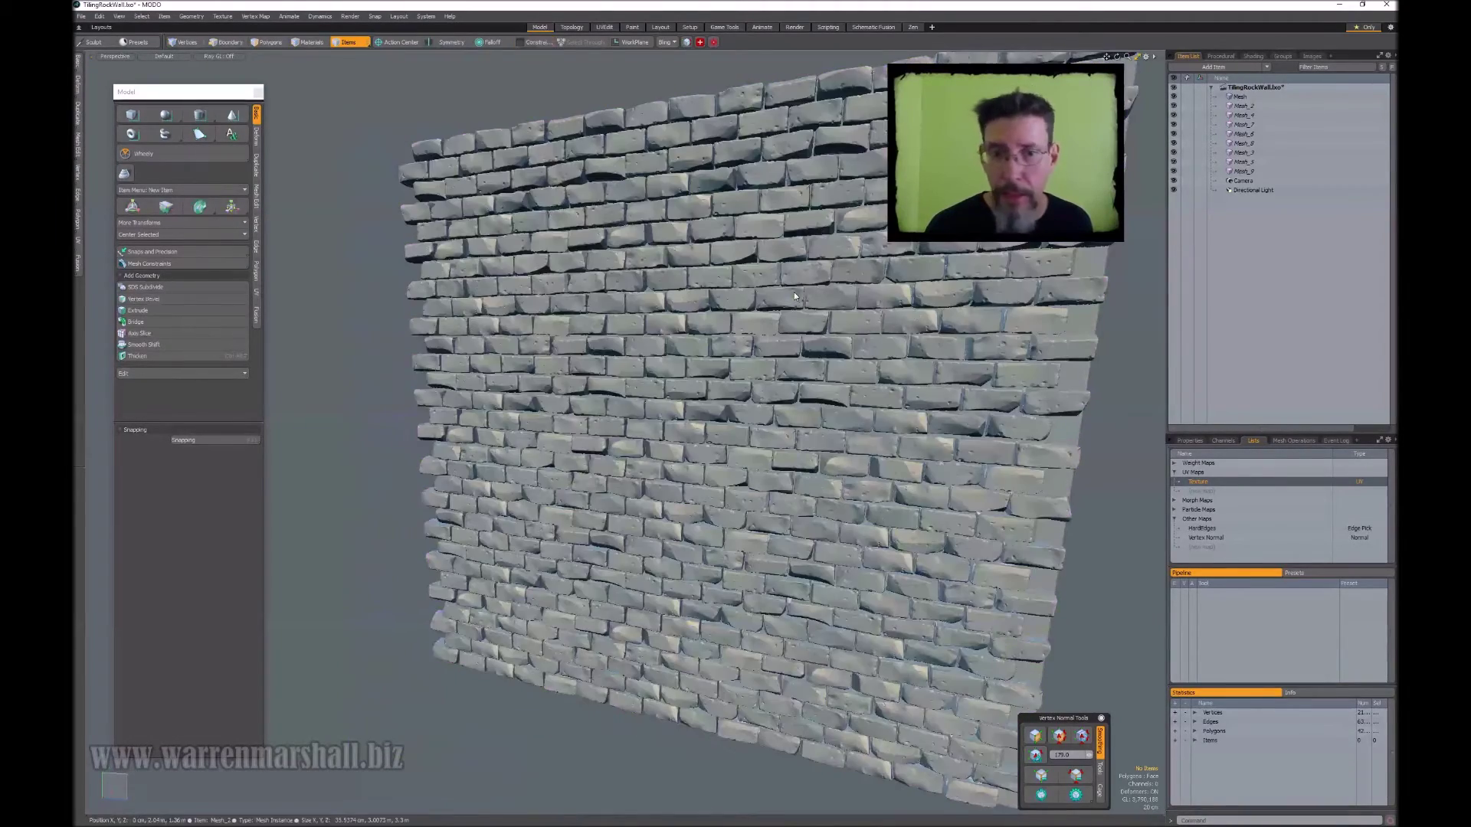
{"action": "left_click_drag", "start_coordinate": [1088, 285], "coordinate": [1103, 252], "text": "alt"}
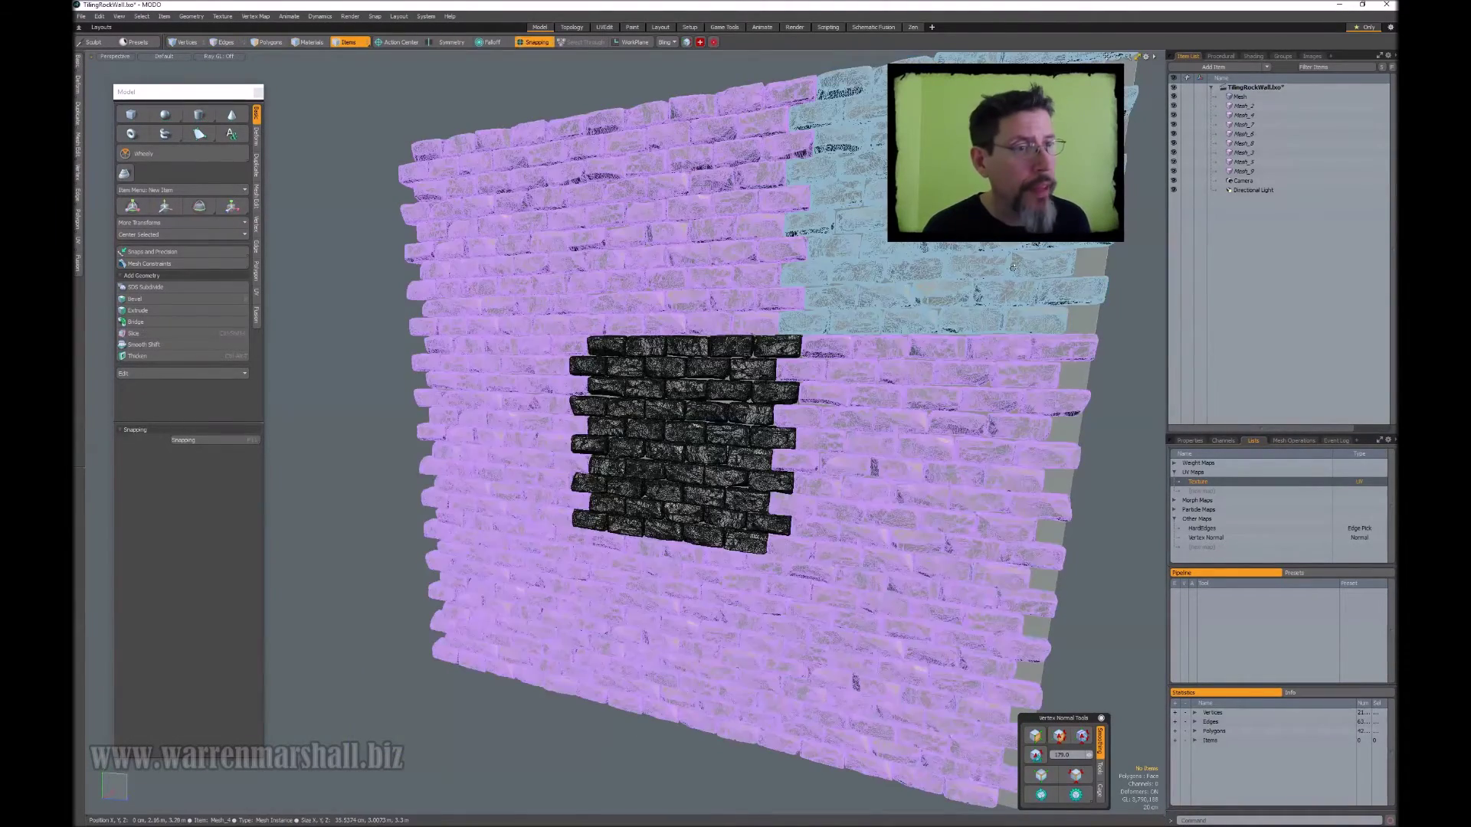
{"action": "left_click_drag", "start_coordinate": [598, 391], "coordinate": [684, 452], "text": "alt"}
{"action": "left_click", "coordinate": [729, 416]}
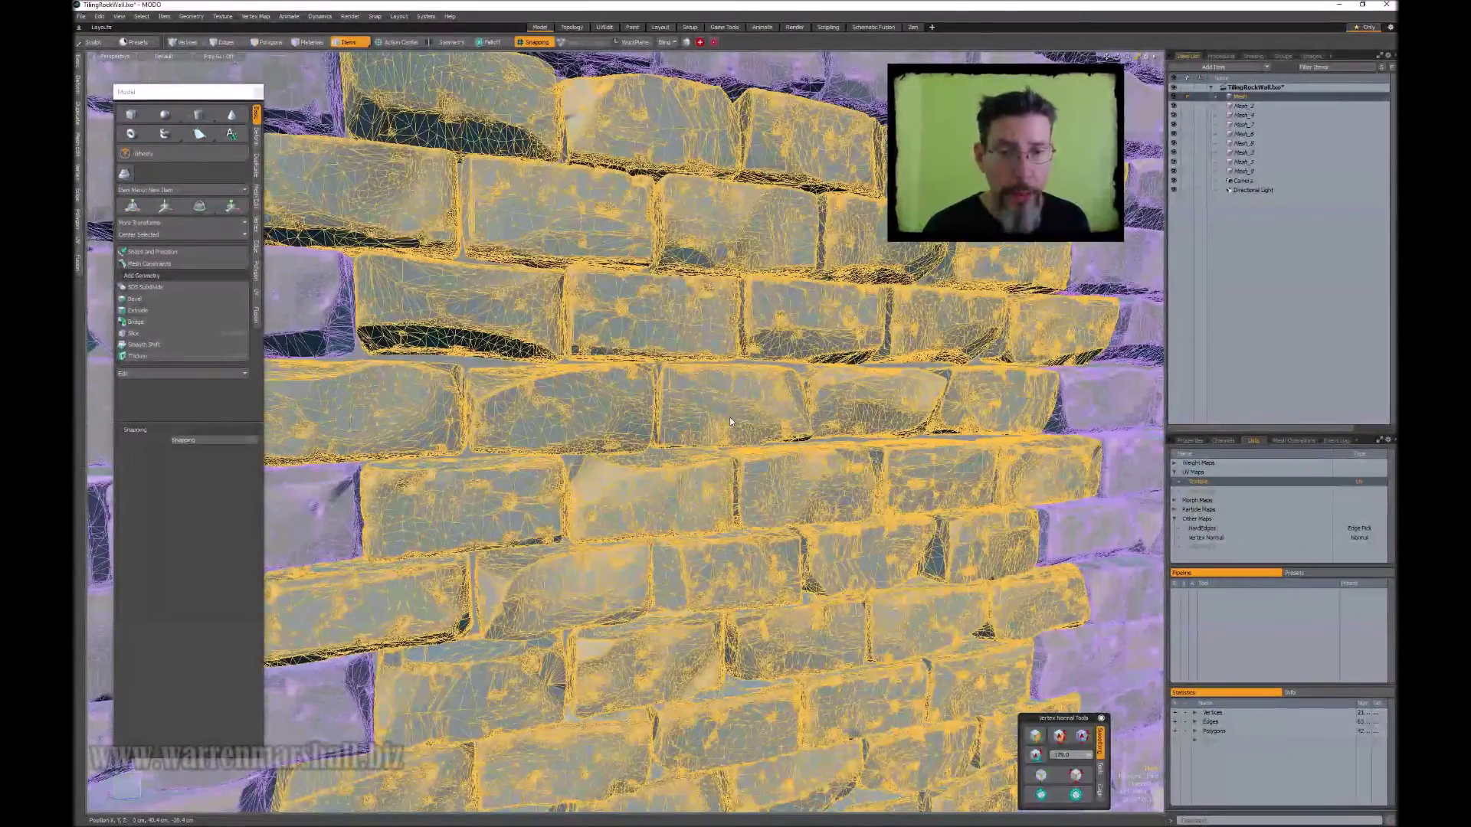
{"action": "left_click_drag", "start_coordinate": [925, 345], "coordinate": [826, 304], "text": "ctrl+alt"}
{"action": "key", "text": "Escape"}
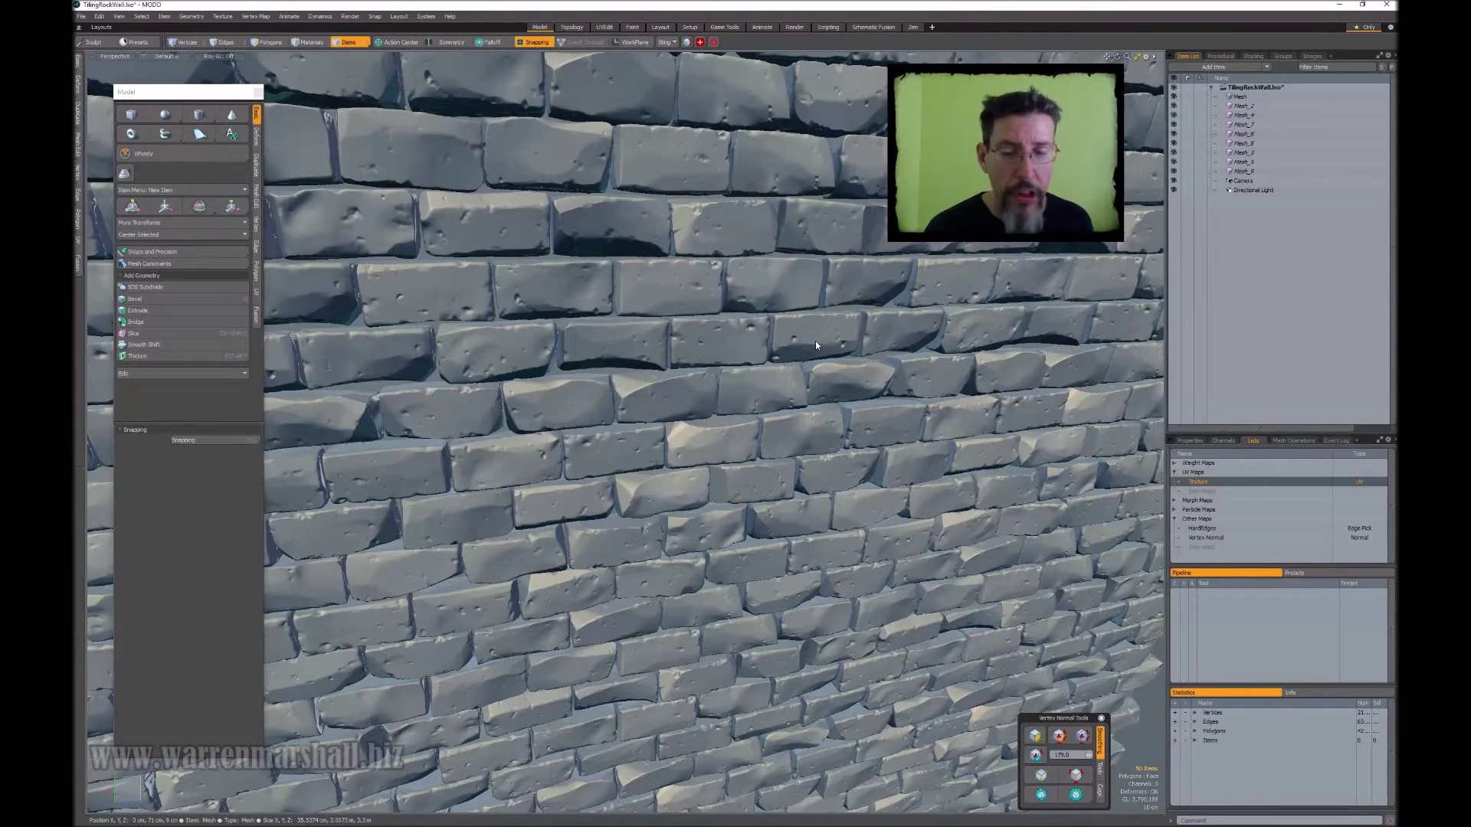
Isolate the original wall mesh for polygon editing and select all polygons of one brick in the middle rows.
{"action": "key", "text": "3"}
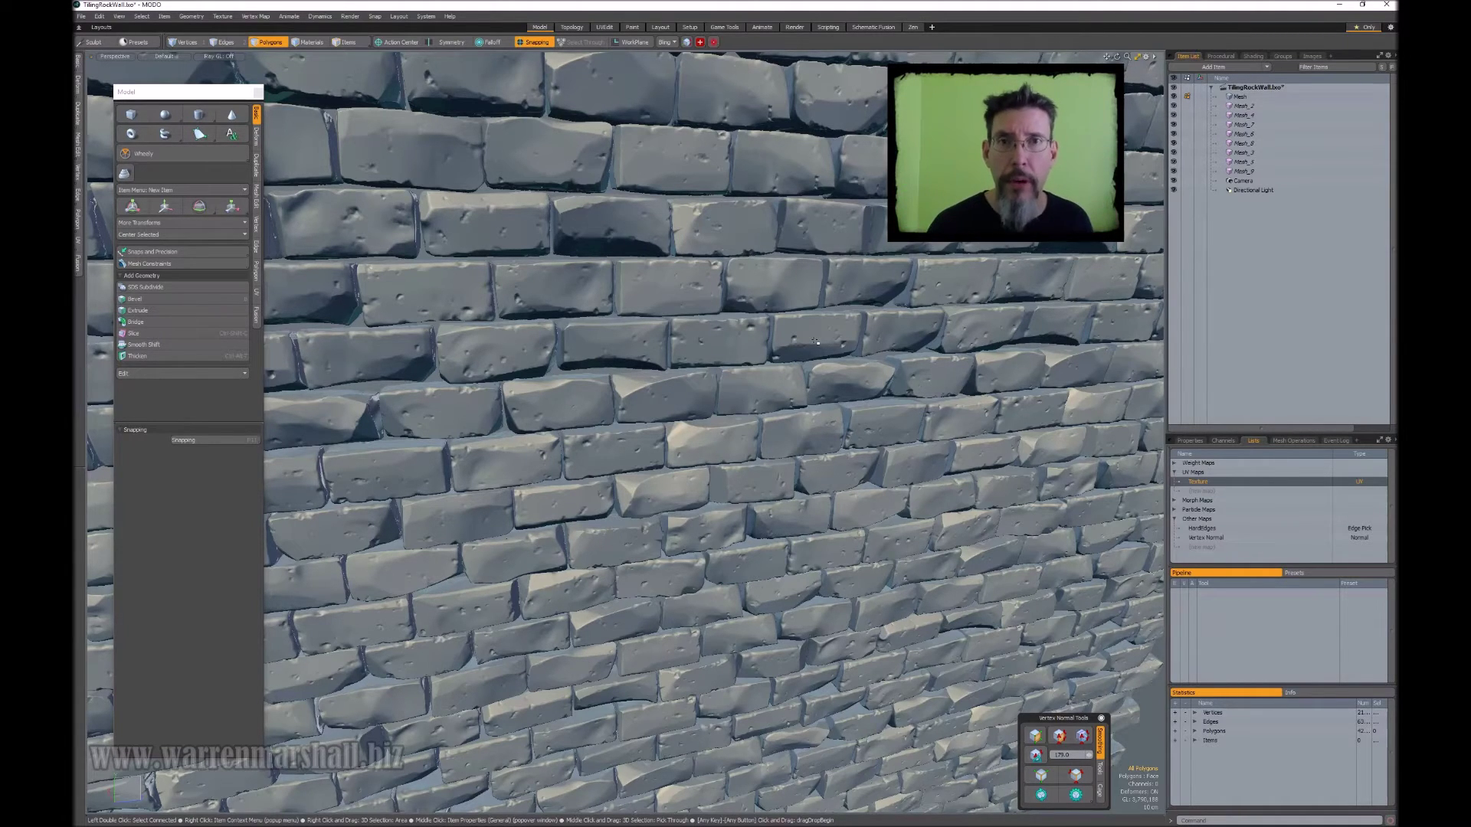
{"action": "left_click_drag", "start_coordinate": [816, 342], "coordinate": [747, 312], "text": "alt"}
{"action": "left_click", "coordinate": [1247, 98]}
{"action": "left_click_drag", "start_coordinate": [847, 364], "coordinate": [771, 405], "text": "ctrl+alt"}
{"action": "mouse_move", "coordinate": [771, 405]}
{"action": "left_mouse_down", "text": "ctrl+alt"}
{"action": "mouse_move", "coordinate": [825, 406]}
{"action": "mouse_move", "coordinate": [743, 336]}
{"action": "mouse_move", "coordinate": [793, 425]}
{"action": "mouse_move", "coordinate": [764, 414]}
{"action": "mouse_move", "coordinate": [762, 378]}
{"action": "mouse_move", "coordinate": [743, 409]}
{"action": "mouse_move", "coordinate": [749, 393]}
{"action": "left_mouse_up", "text": "ctrl+alt"}
{"action": "double_click", "coordinate": [769, 377]}
Shear the selected brick about -5 cm along X so one end sticks out, and clear the selection.
{"action": "key", "text": "alt+d"}
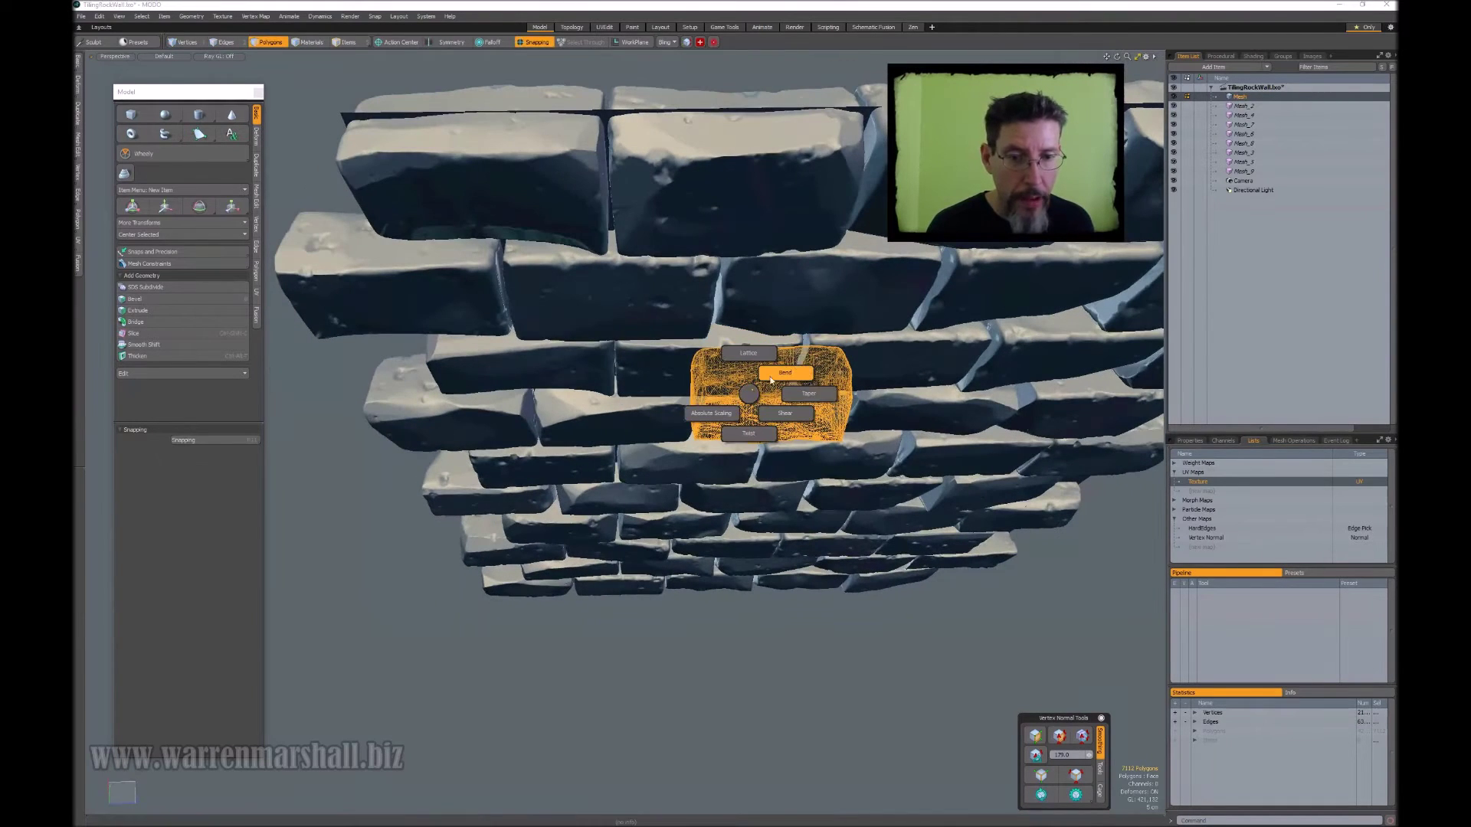
{"action": "left_click", "coordinate": [788, 416]}
{"action": "left_click_drag", "start_coordinate": [788, 416], "coordinate": [849, 435], "text": "alt"}
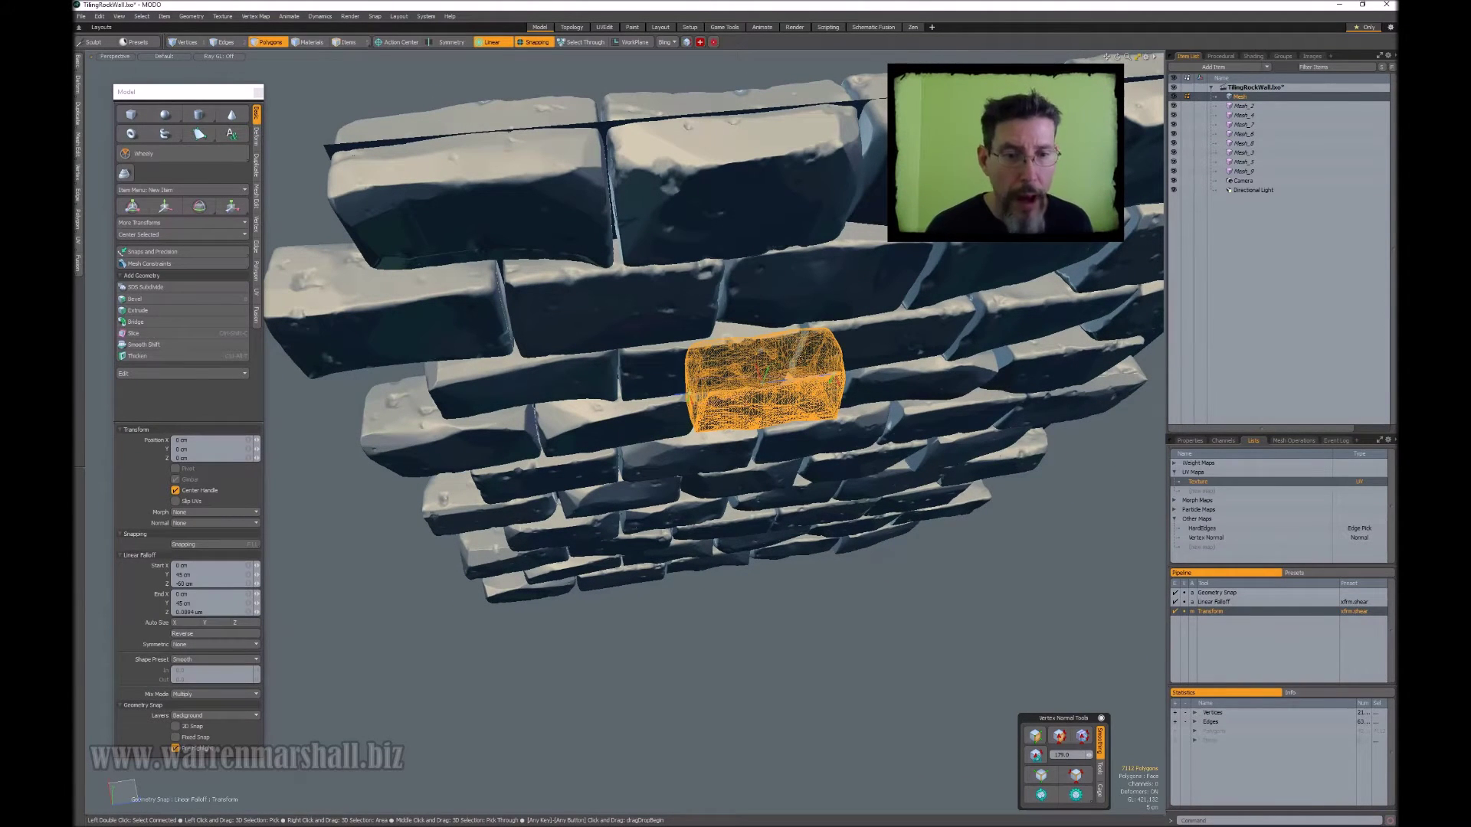
{"action": "left_click_drag", "start_coordinate": [756, 374], "coordinate": [769, 381]}
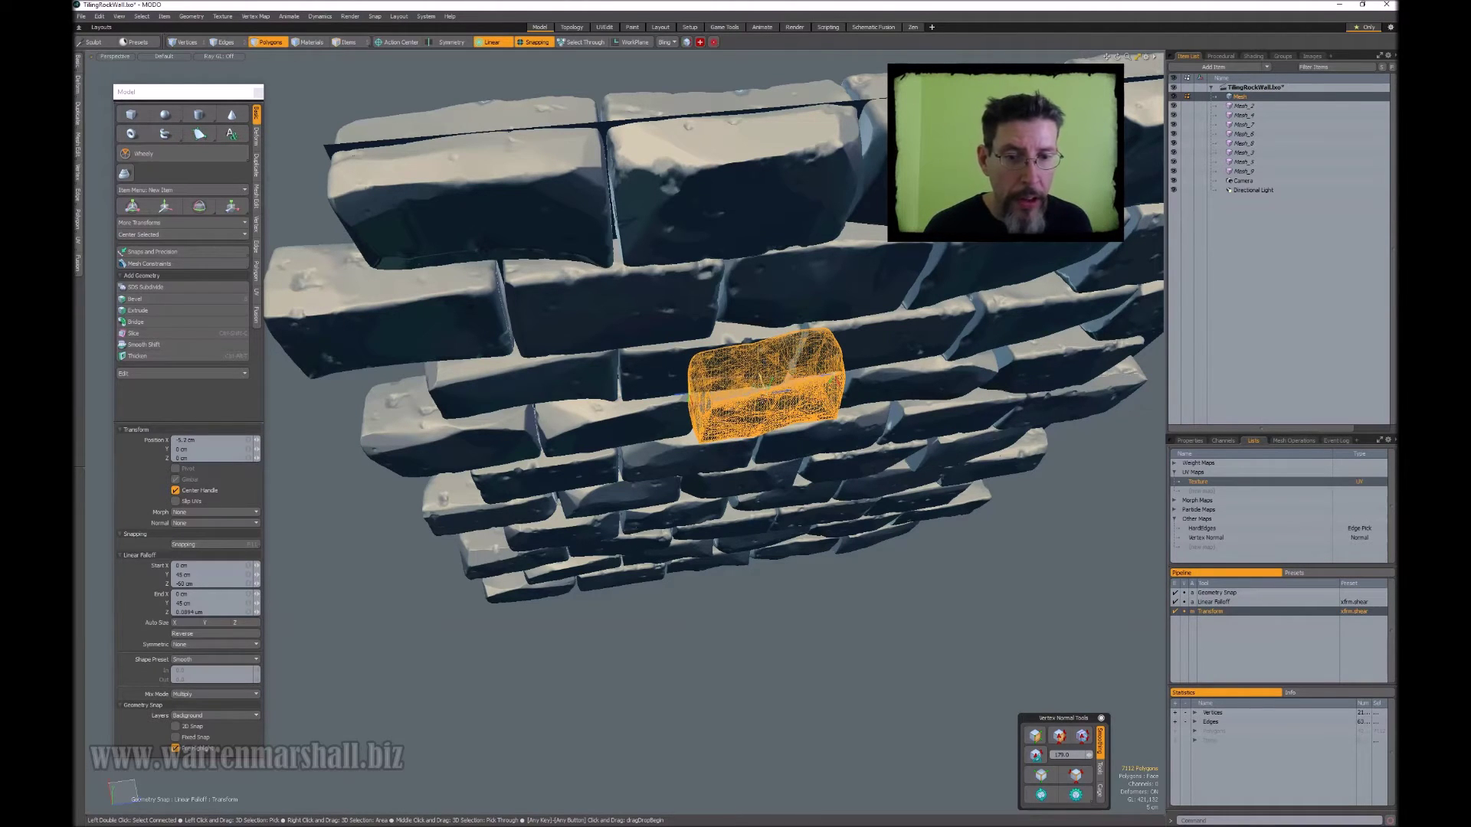
{"action": "key", "text": "Escape"}
{"action": "key", "text": "Escape"}
Select another whole brick in the lower rows, shear it along X with the linear falloff reversed, and clear the selection.
{"action": "left_click_drag", "start_coordinate": [761, 378], "coordinate": [785, 563], "text": "alt"}
{"action": "left_click_drag", "start_coordinate": [858, 436], "coordinate": [731, 445], "text": "alt+shift"}
{"action": "key", "text": "bracketright"}
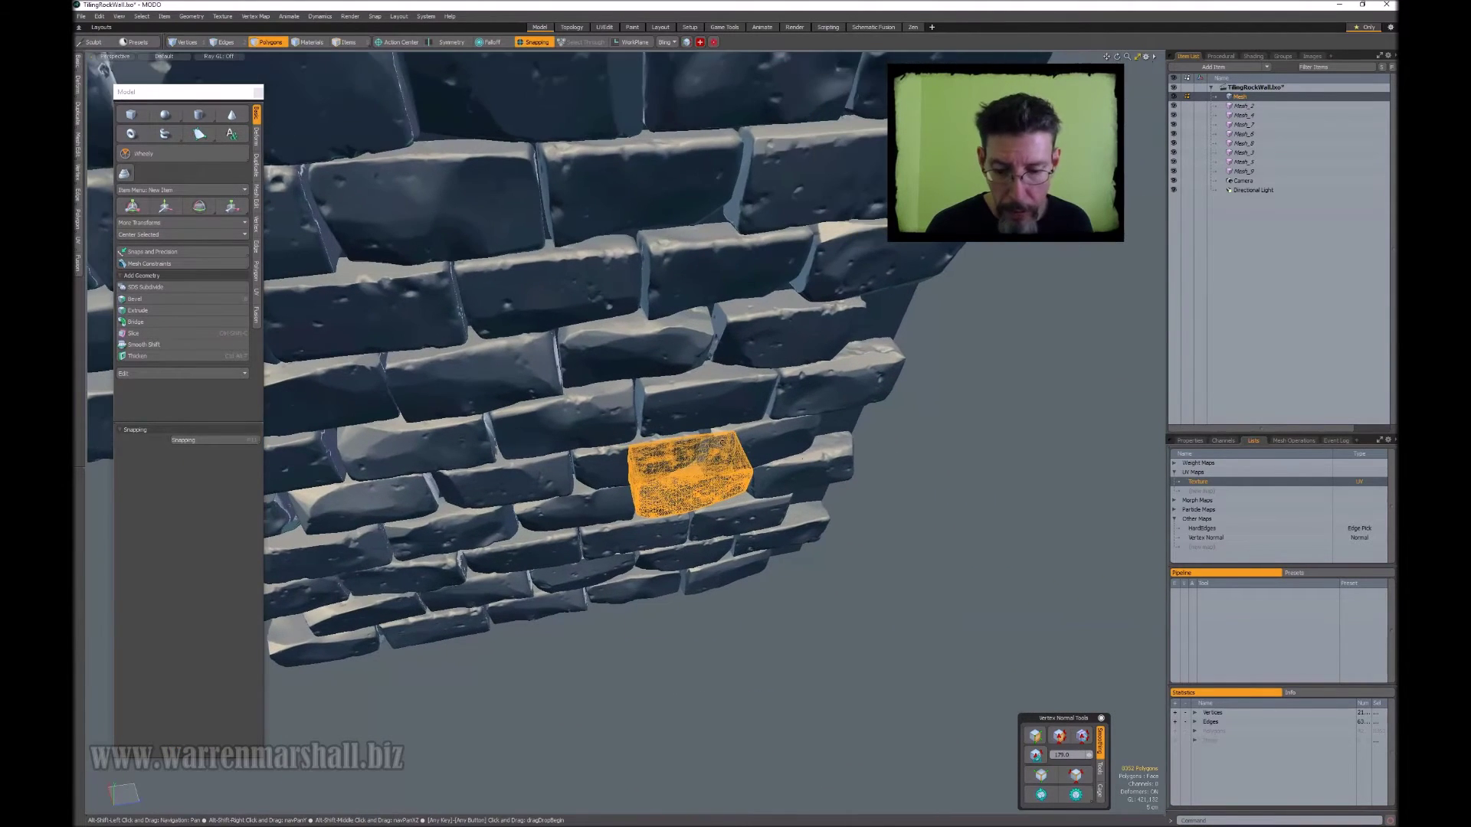
{"action": "key", "text": "ctrl+alt+d"}
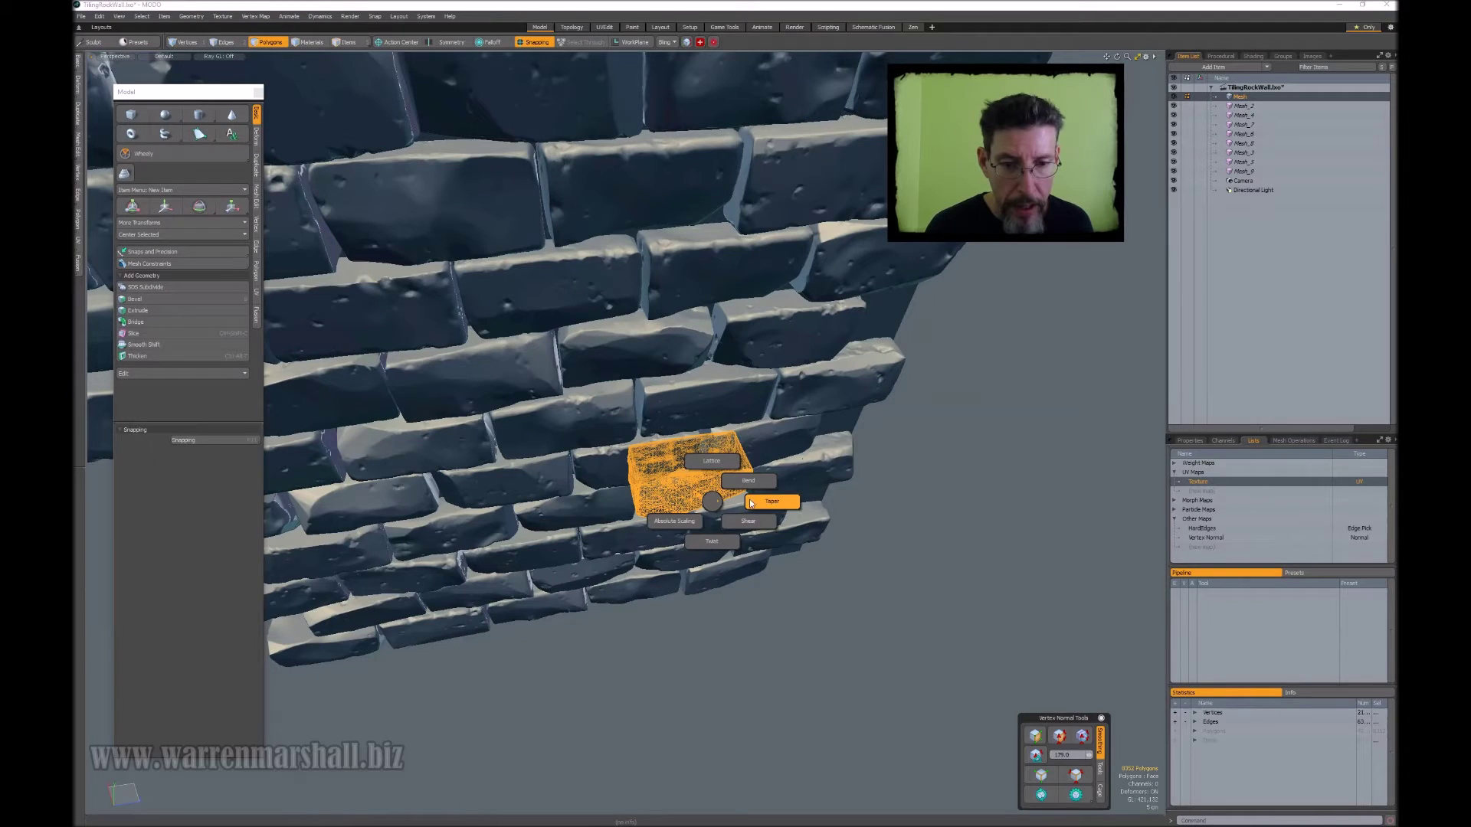
{"action": "left_click", "coordinate": [748, 522]}
{"action": "left_click_drag", "start_coordinate": [788, 461], "coordinate": [696, 470], "text": "alt"}
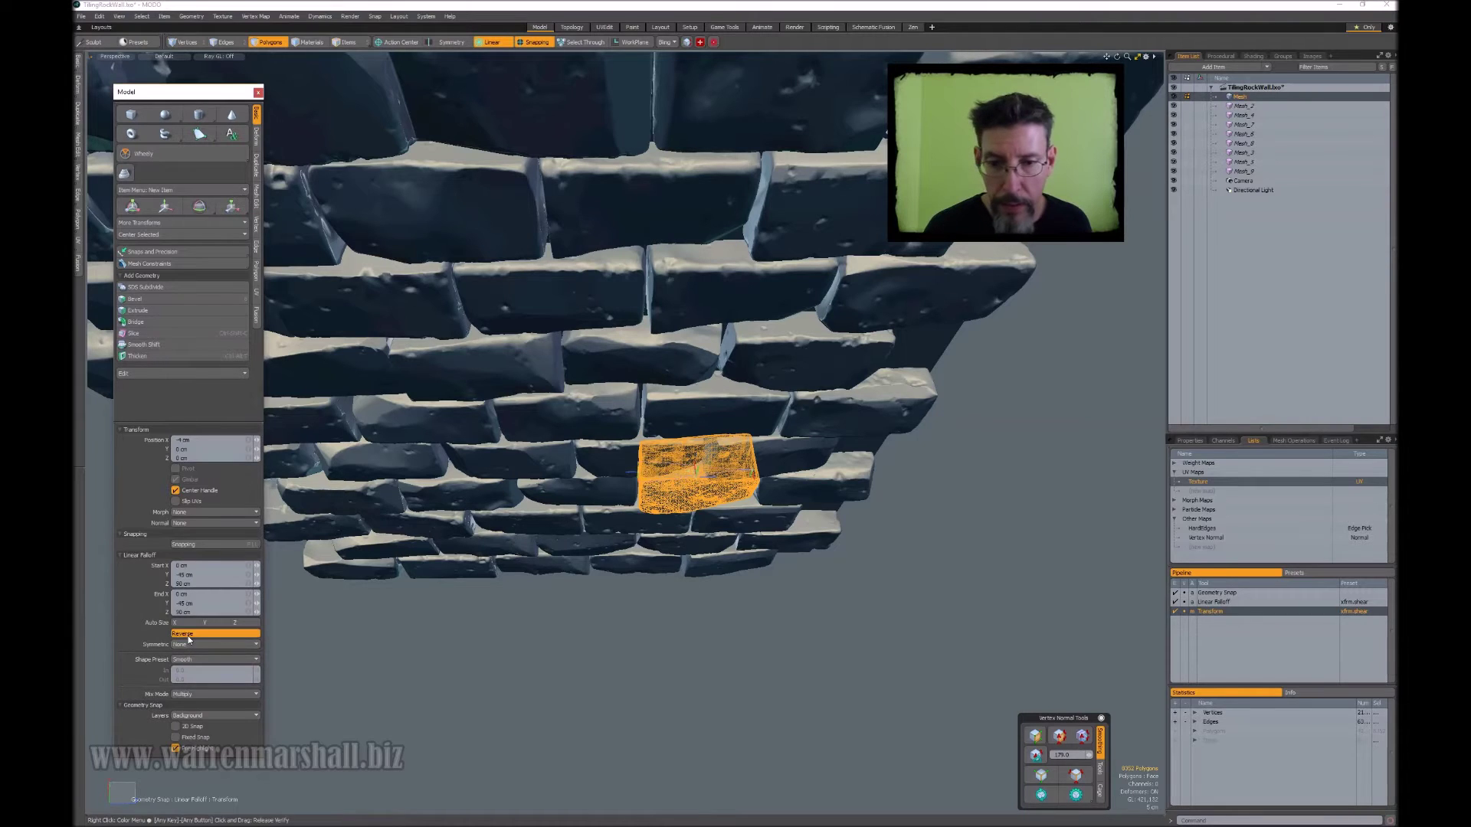
{"action": "left_click", "coordinate": [188, 635]}
{"action": "mouse_move", "coordinate": [696, 466]}
{"action": "left_mouse_down"}
{"action": "mouse_move", "coordinate": [696, 486]}
{"action": "mouse_move", "coordinate": [658, 451]}
{"action": "mouse_move", "coordinate": [709, 441]}
{"action": "left_mouse_up"}
{"action": "key", "text": "Escape"}
{"action": "key", "text": "Escape"}
Select a whole brick in the middle of the wall and move it slightly along X.
{"action": "scroll", "coordinate": [658, 451], "scroll_direction": "down", "scroll_amount": 5}
{"action": "scroll", "coordinate": [708, 437], "scroll_direction": "up", "scroll_amount": 5}
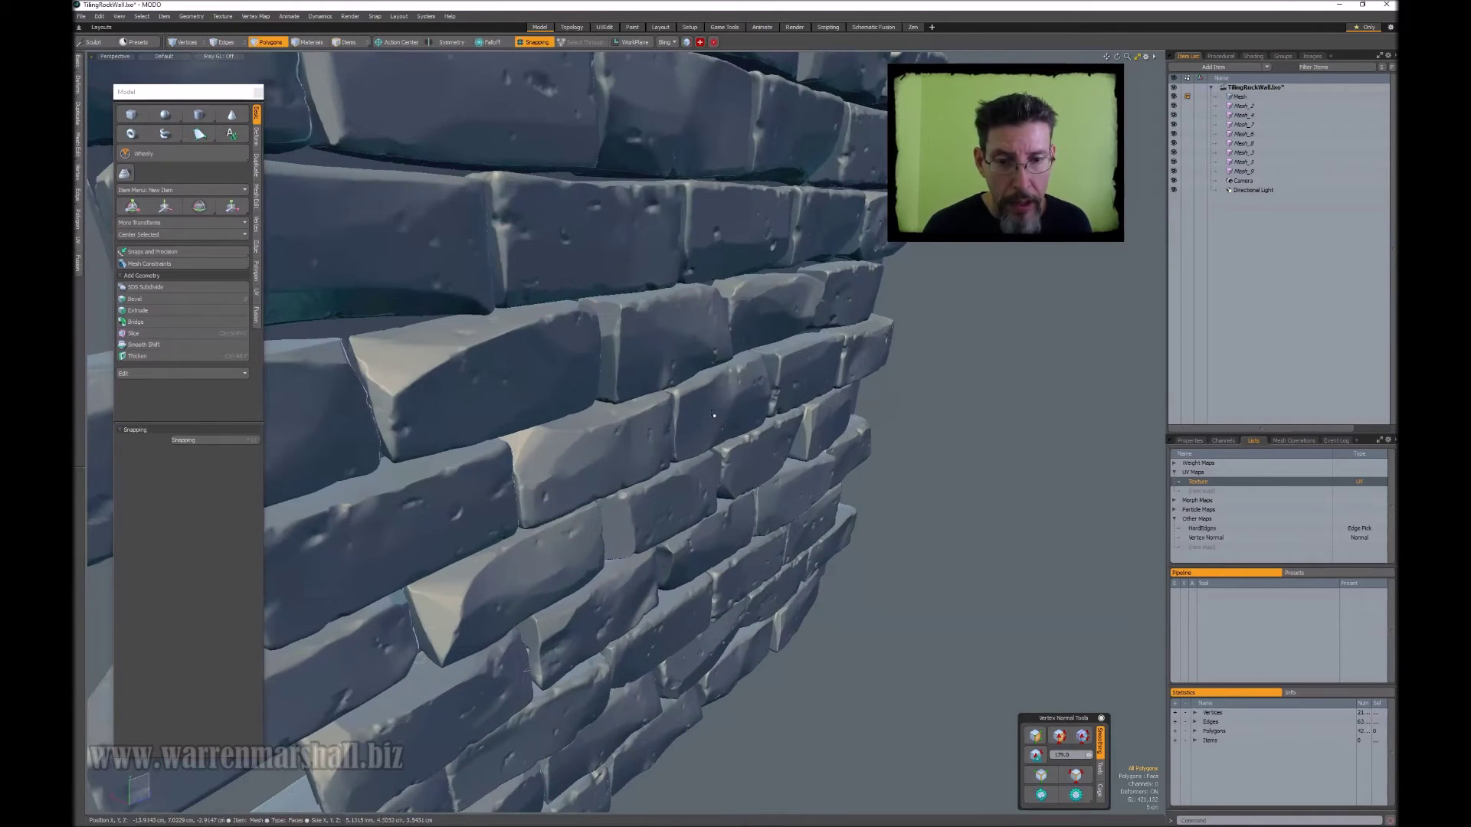
{"action": "double_click", "coordinate": [713, 415]}
{"action": "key", "text": "w"}
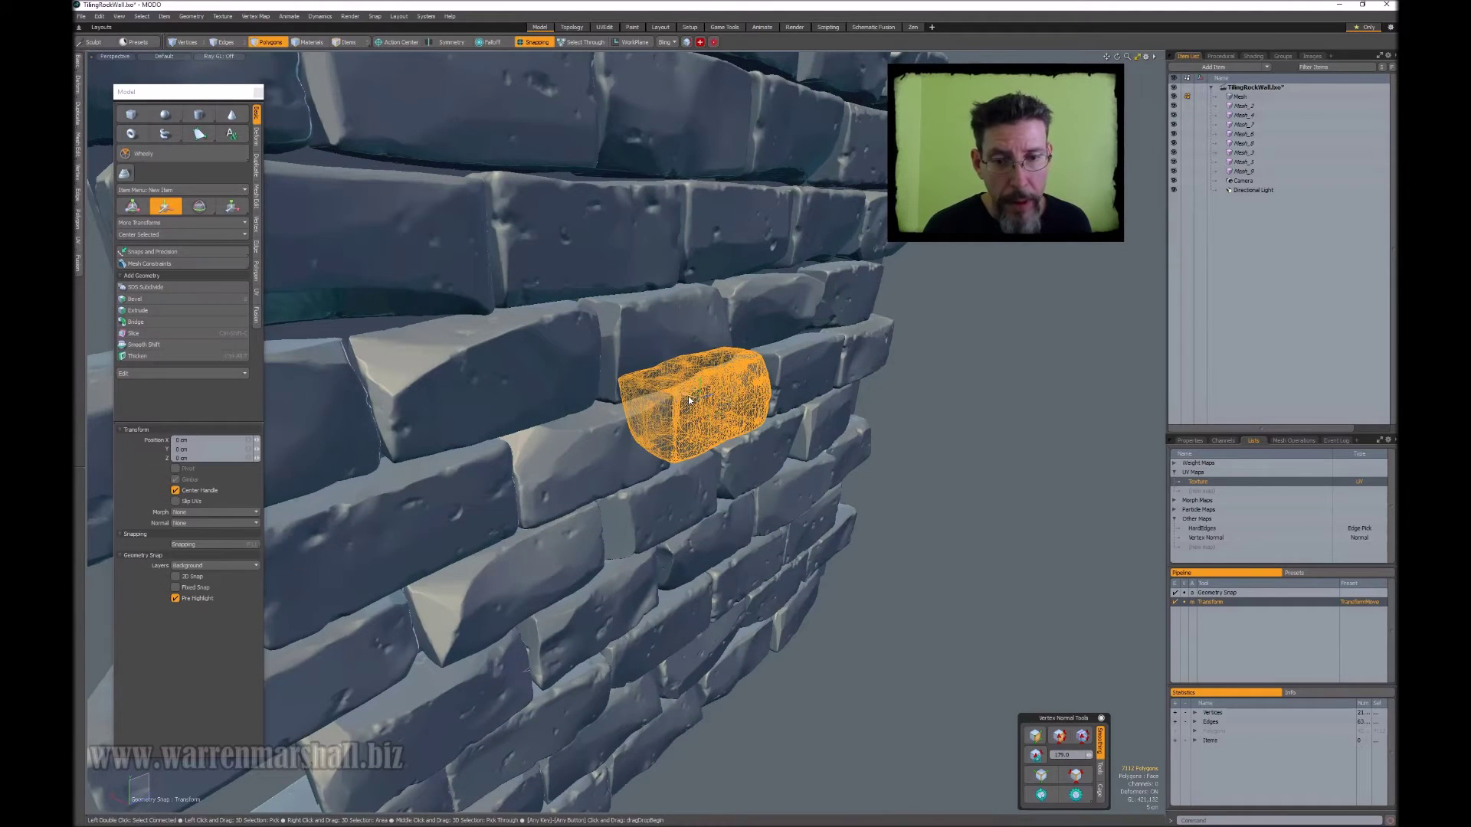
{"action": "left_click_drag", "start_coordinate": [688, 394], "coordinate": [685, 394]}
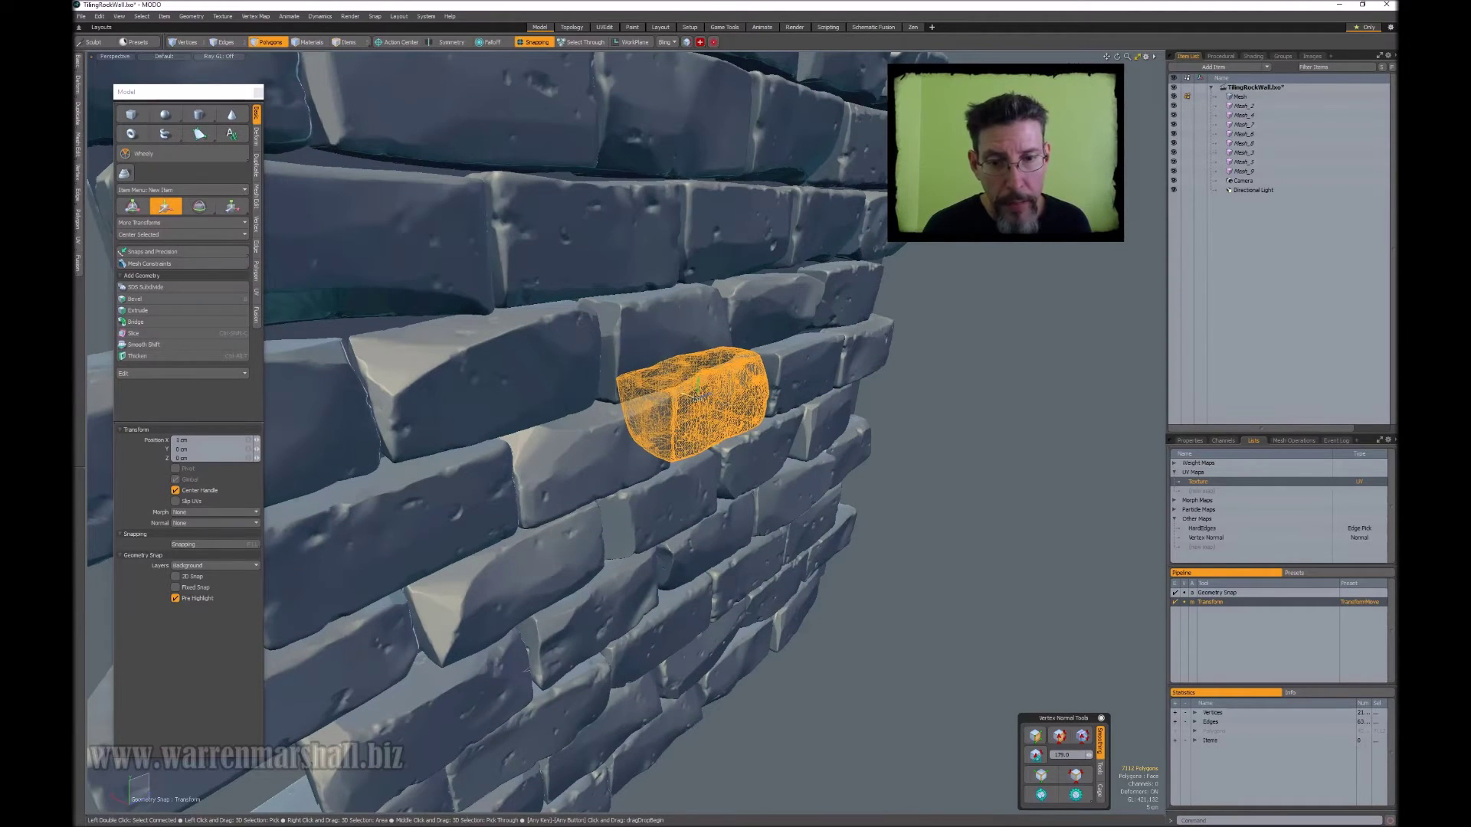
{"action": "key", "text": "q"}
Select a brick in the second row from the wall's top, shift it about -2.4 cm along X, and clear the selection.
{"action": "double_click", "coordinate": [529, 100]}
{"action": "scroll", "coordinate": [529, 100], "scroll_direction": "down", "scroll_amount": 4}
{"action": "left_click_drag", "start_coordinate": [570, 184], "coordinate": [624, 352], "text": "alt+shift"}
{"action": "key", "text": "w"}
{"action": "left_click_drag", "start_coordinate": [663, 273], "coordinate": [554, 340], "text": "alt"}
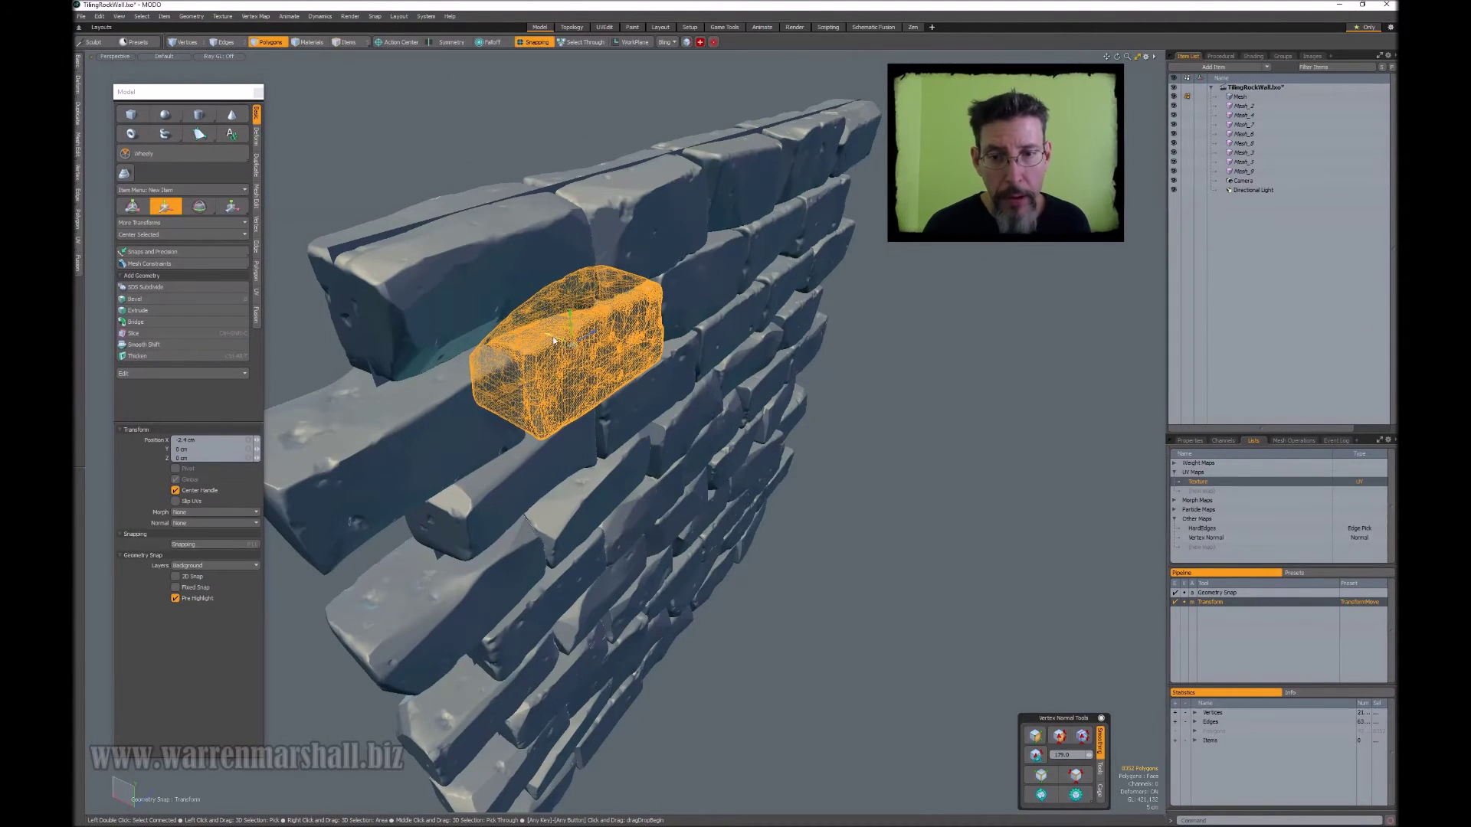
{"action": "key", "text": "q"}
{"action": "key", "text": "Escape"}
Select a whole brick in the wall's upper rows, rotate it slightly, and clear the selection.
{"action": "mouse_move", "coordinate": [686, 435]}
{"action": "left_mouse_down", "text": "alt"}
{"action": "mouse_move", "coordinate": [521, 417]}
{"action": "mouse_move", "coordinate": [695, 399]}
{"action": "mouse_move", "coordinate": [687, 270]}
{"action": "mouse_move", "coordinate": [730, 257]}
{"action": "mouse_move", "coordinate": [731, 307]}
{"action": "mouse_move", "coordinate": [774, 310]}
{"action": "mouse_move", "coordinate": [753, 311]}
{"action": "left_mouse_up", "text": "alt"}
{"action": "double_click", "coordinate": [672, 283]}
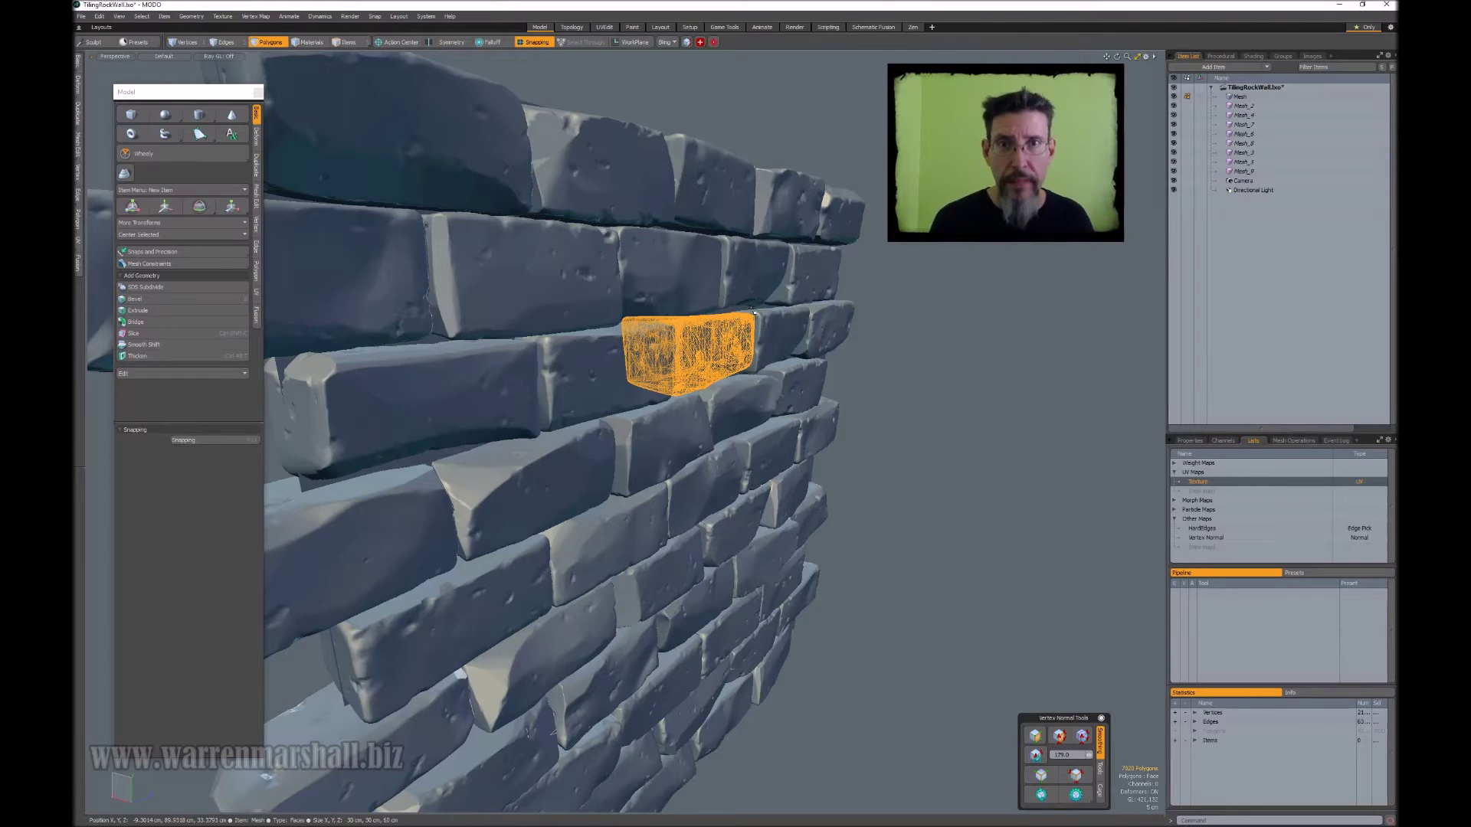
{"action": "left_click_drag", "start_coordinate": [752, 310], "coordinate": [887, 244], "text": "alt"}
{"action": "key", "text": "e"}
{"action": "key", "text": "Escape"}
{"action": "key", "text": "Escape"}
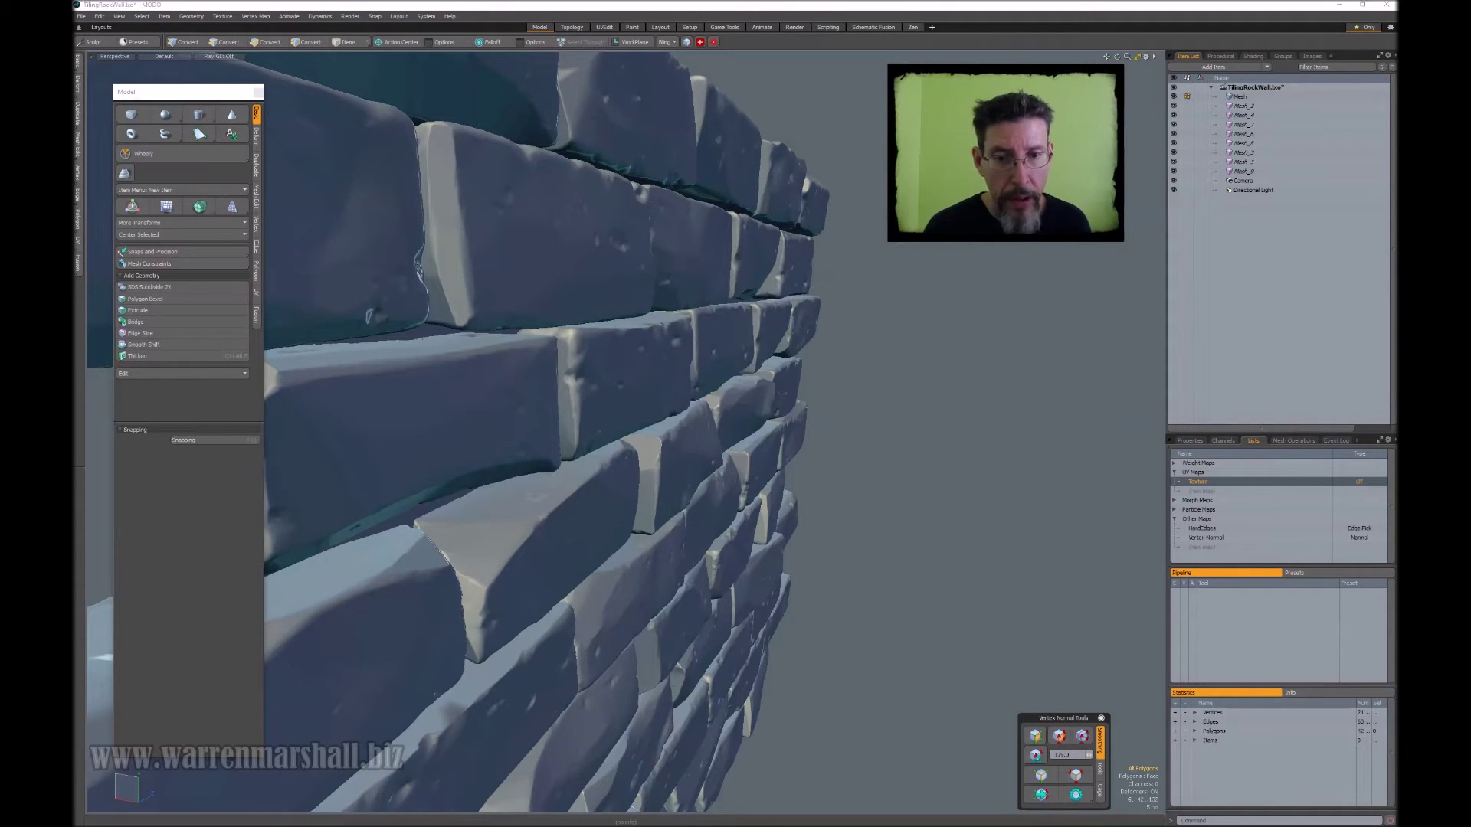
Select a whole brick in the lower rows near the wall's side edge and rotate it slightly.
{"action": "left_click_drag", "start_coordinate": [994, 355], "coordinate": [634, 526], "text": "alt"}
{"action": "scroll", "coordinate": [776, 405], "scroll_direction": "down", "scroll_amount": 3}
{"action": "scroll", "coordinate": [776, 405], "scroll_direction": "up", "scroll_amount": 4}
{"action": "key", "text": "3"}
{"action": "double_click", "coordinate": [584, 523]}
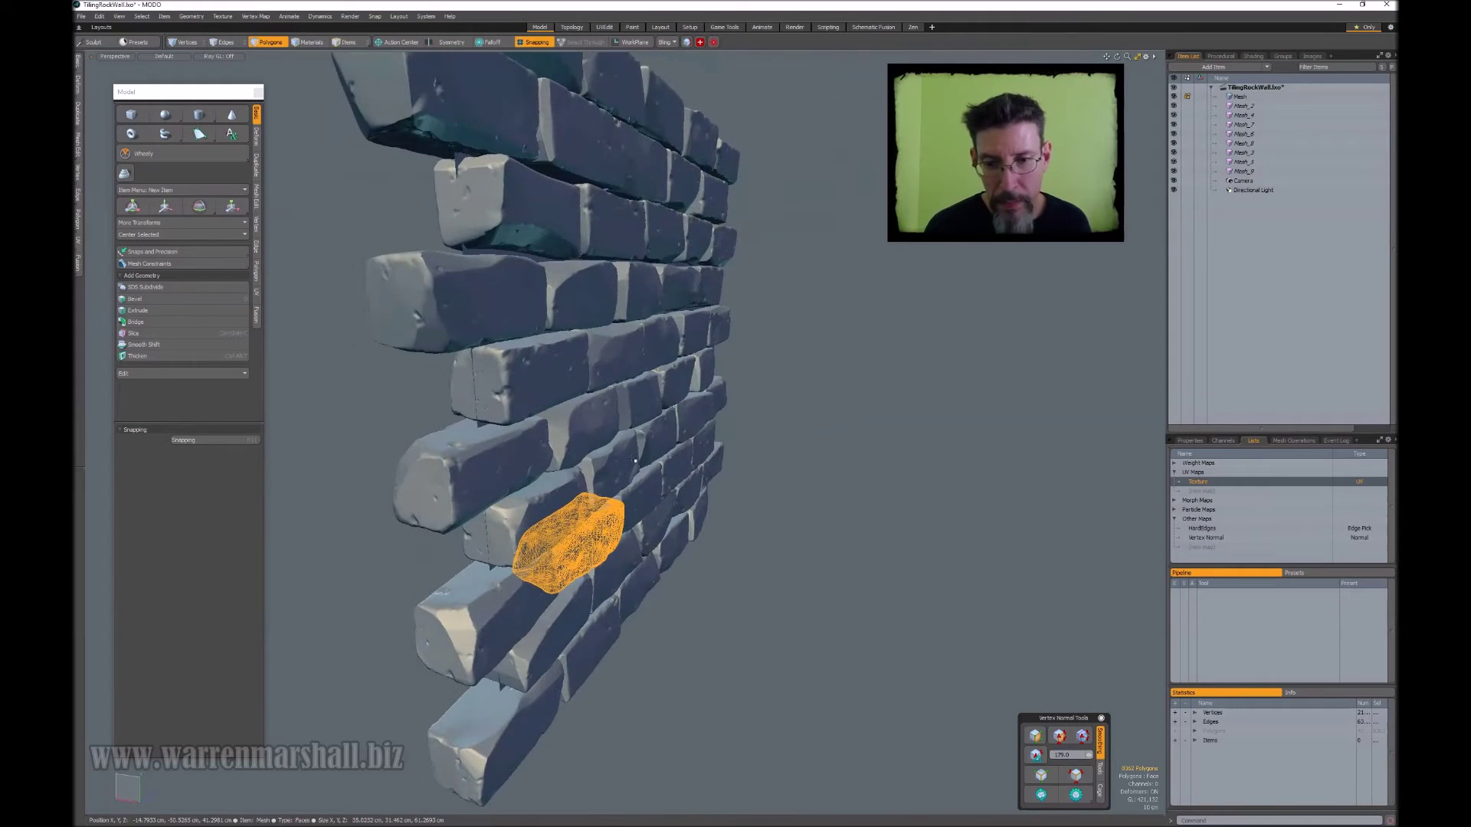
{"action": "key", "text": "e"}
{"action": "key", "text": "q"}
{"action": "left_click", "coordinate": [640, 497]}
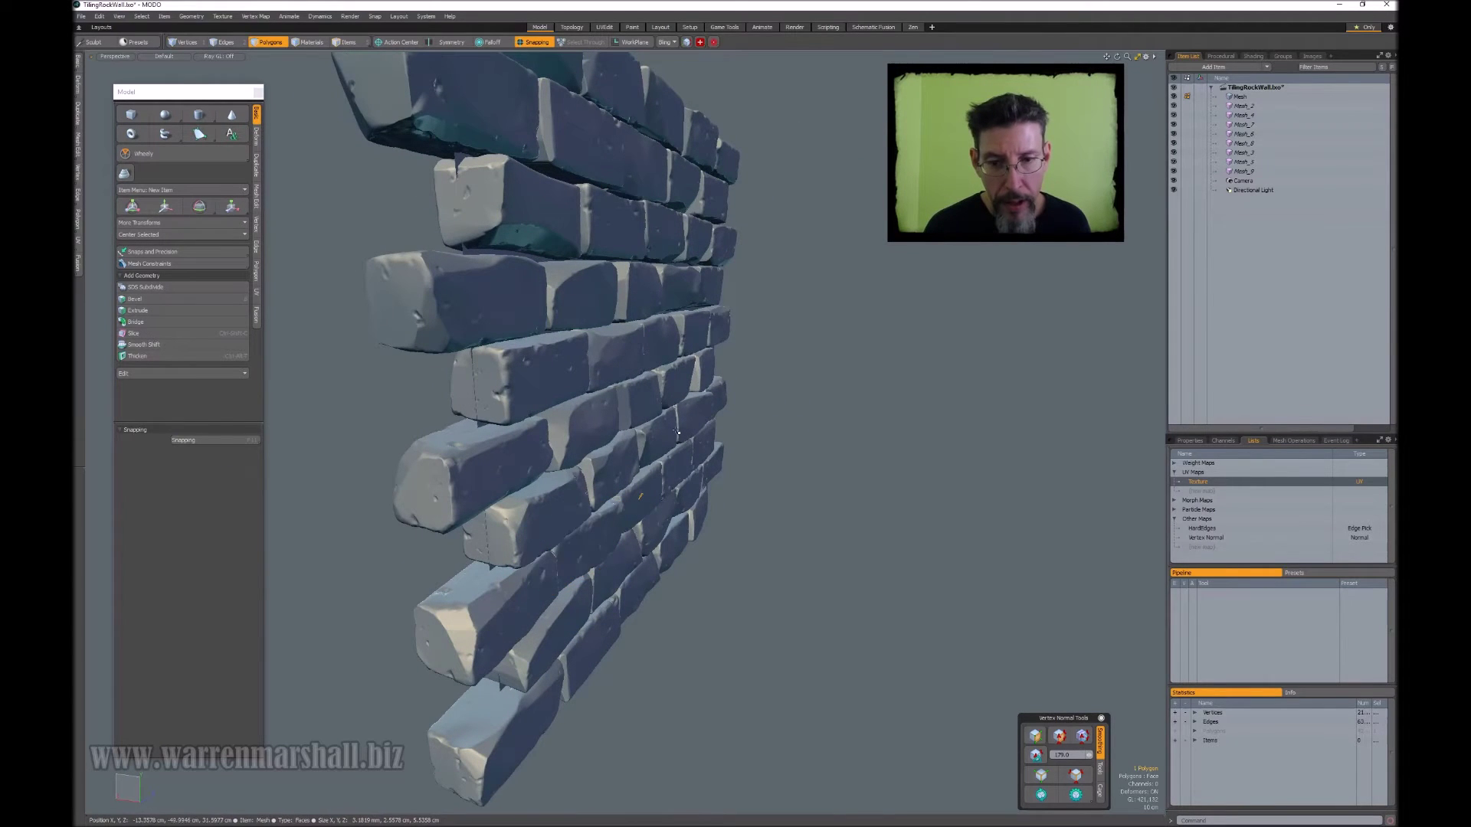
Select a neighbouring brick in the middle rows, rotate it about 10° around Z, and clear the selection.
{"action": "double_click", "coordinate": [671, 431]}
{"action": "left_click_drag", "start_coordinate": [671, 431], "coordinate": [711, 407], "text": "ctrl+alt"}
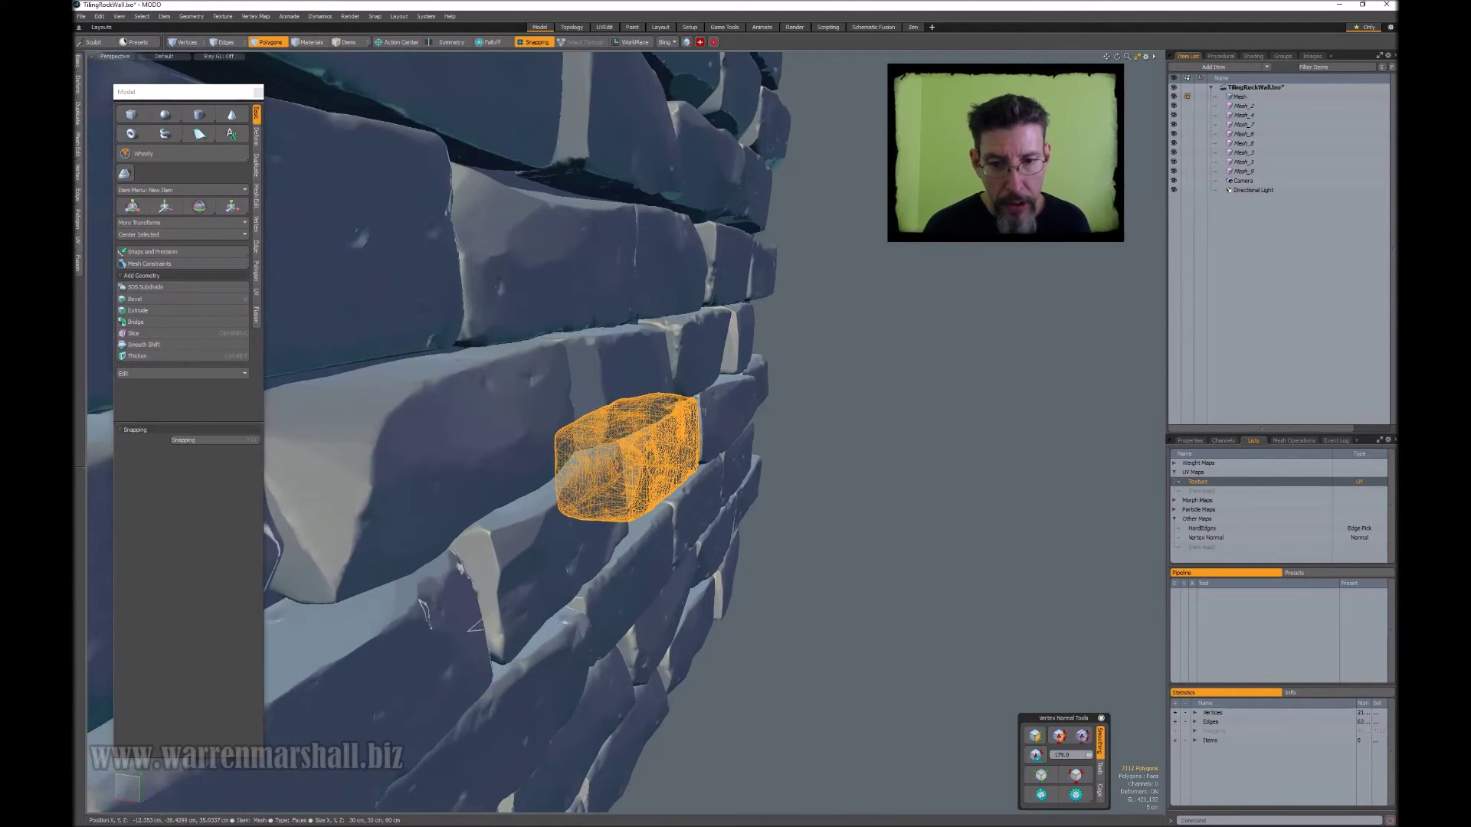
{"action": "key", "text": "e"}
{"action": "left_click_drag", "start_coordinate": [650, 443], "coordinate": [650, 458]}
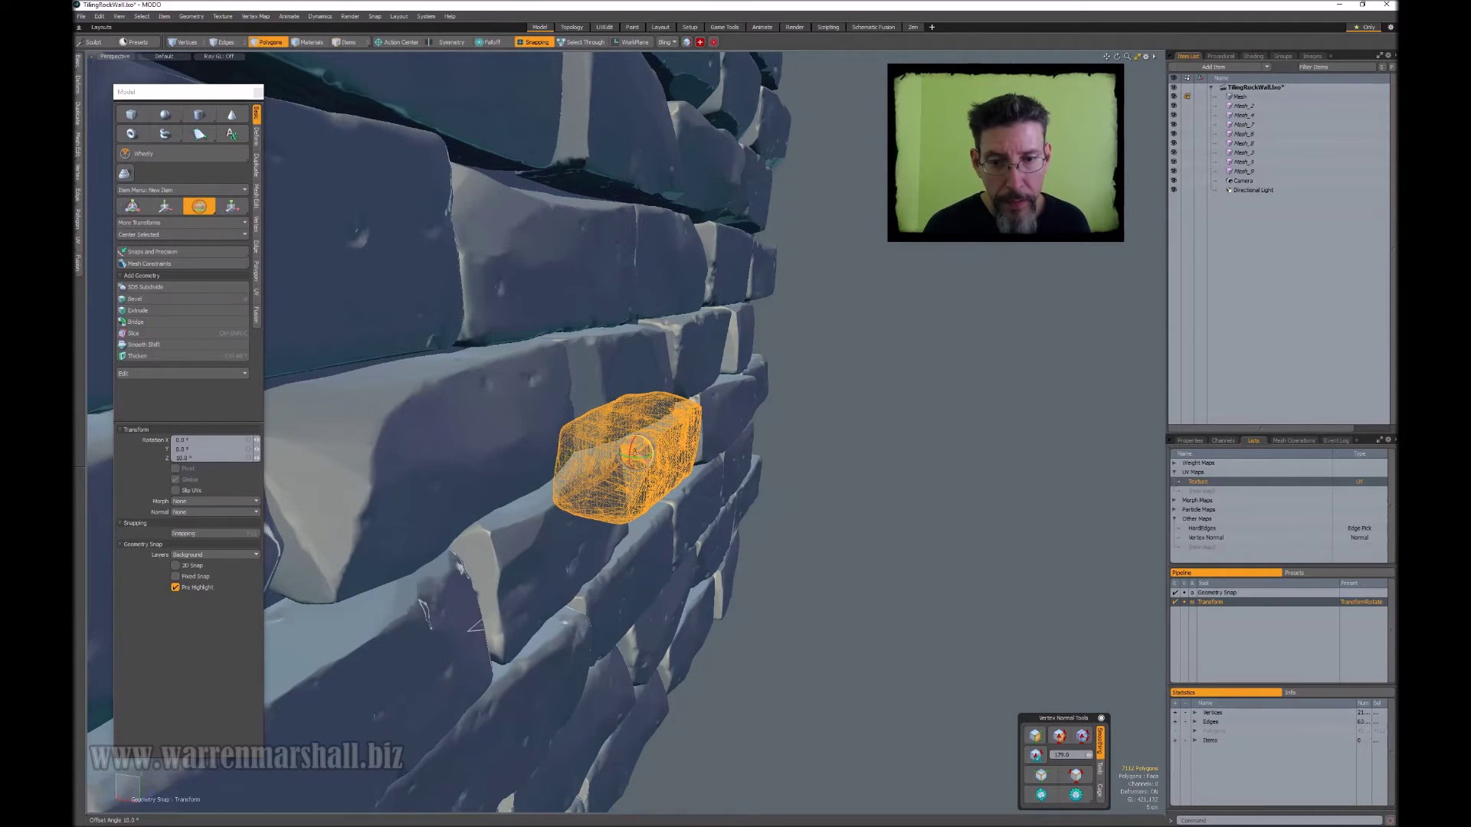
{"action": "key", "text": "q"}
{"action": "left_click", "coordinate": [811, 485]}
Select the second-to-last brick in the third row from the top, rotate it slightly around Z, and clear the selection.
{"action": "left_click_drag", "start_coordinate": [811, 485], "coordinate": [586, 538], "text": "alt"}
{"action": "scroll", "coordinate": [644, 467], "scroll_direction": "down", "scroll_amount": 4}
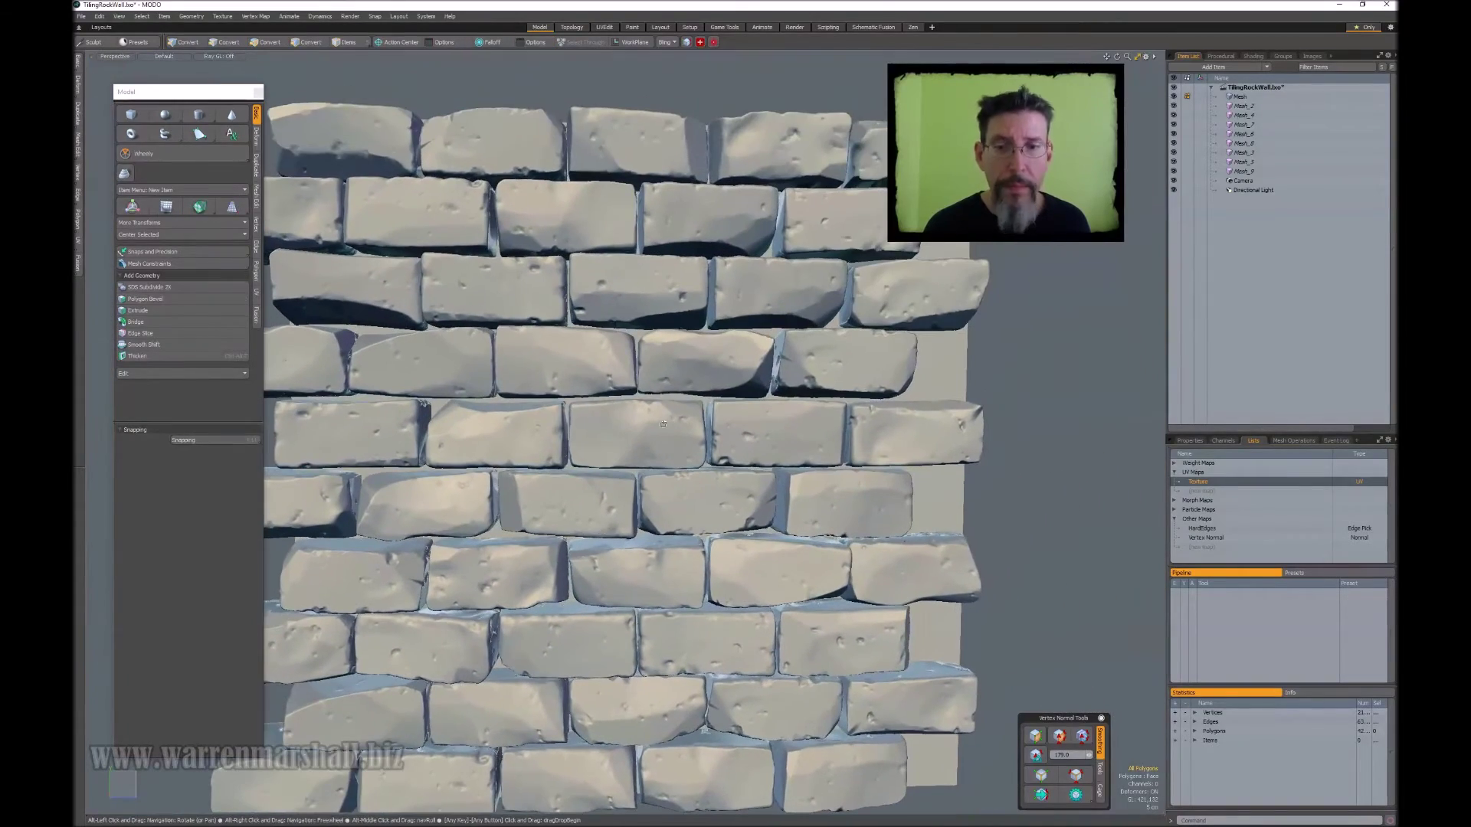
{"action": "left_click_drag", "start_coordinate": [663, 424], "coordinate": [705, 383], "text": "alt"}
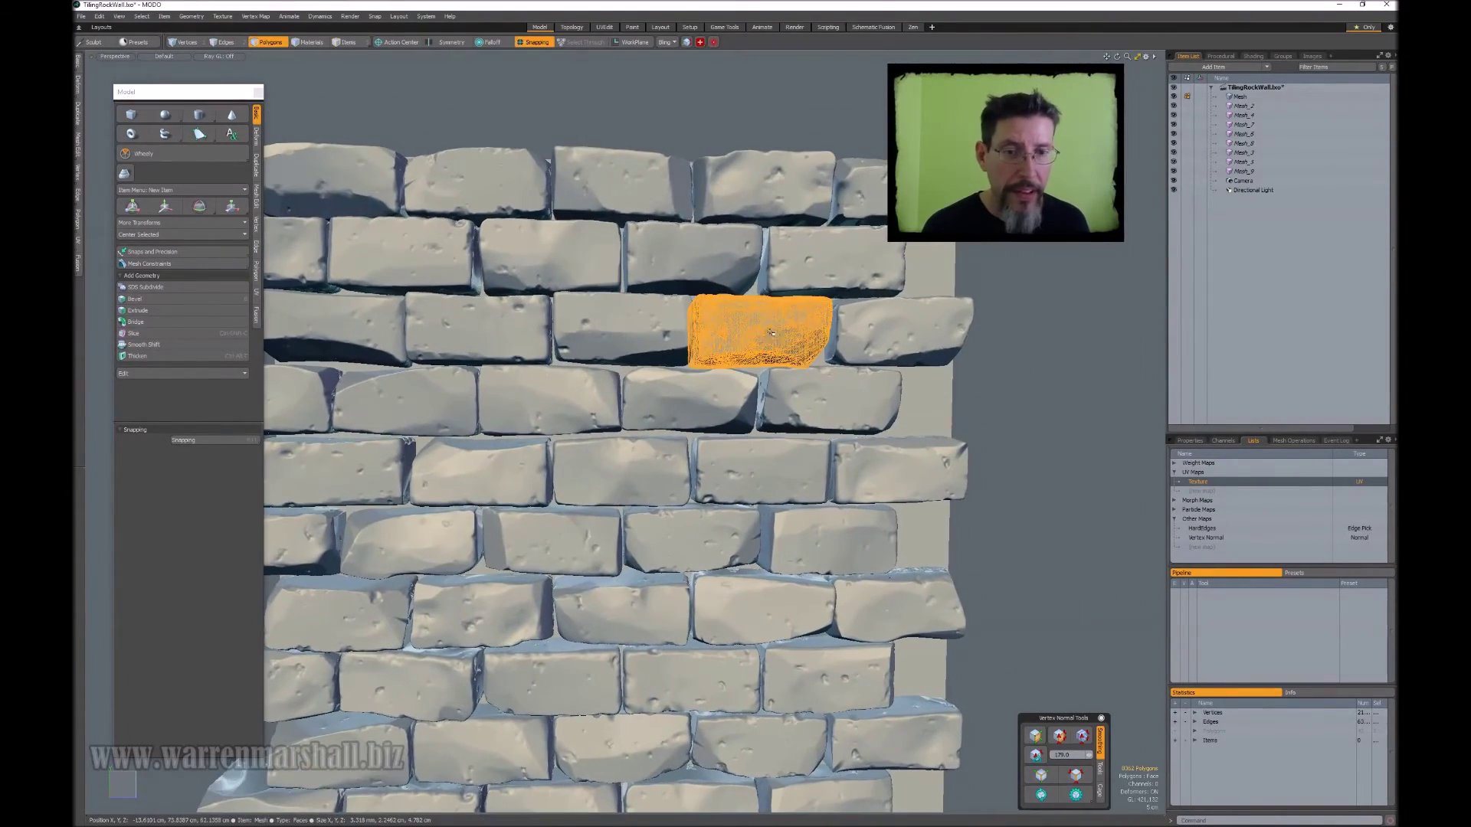
{"action": "left_click", "coordinate": [810, 337]}
{"action": "left_click_drag", "start_coordinate": [810, 337], "coordinate": [644, 372], "text": "alt"}
{"action": "key", "text": "e"}
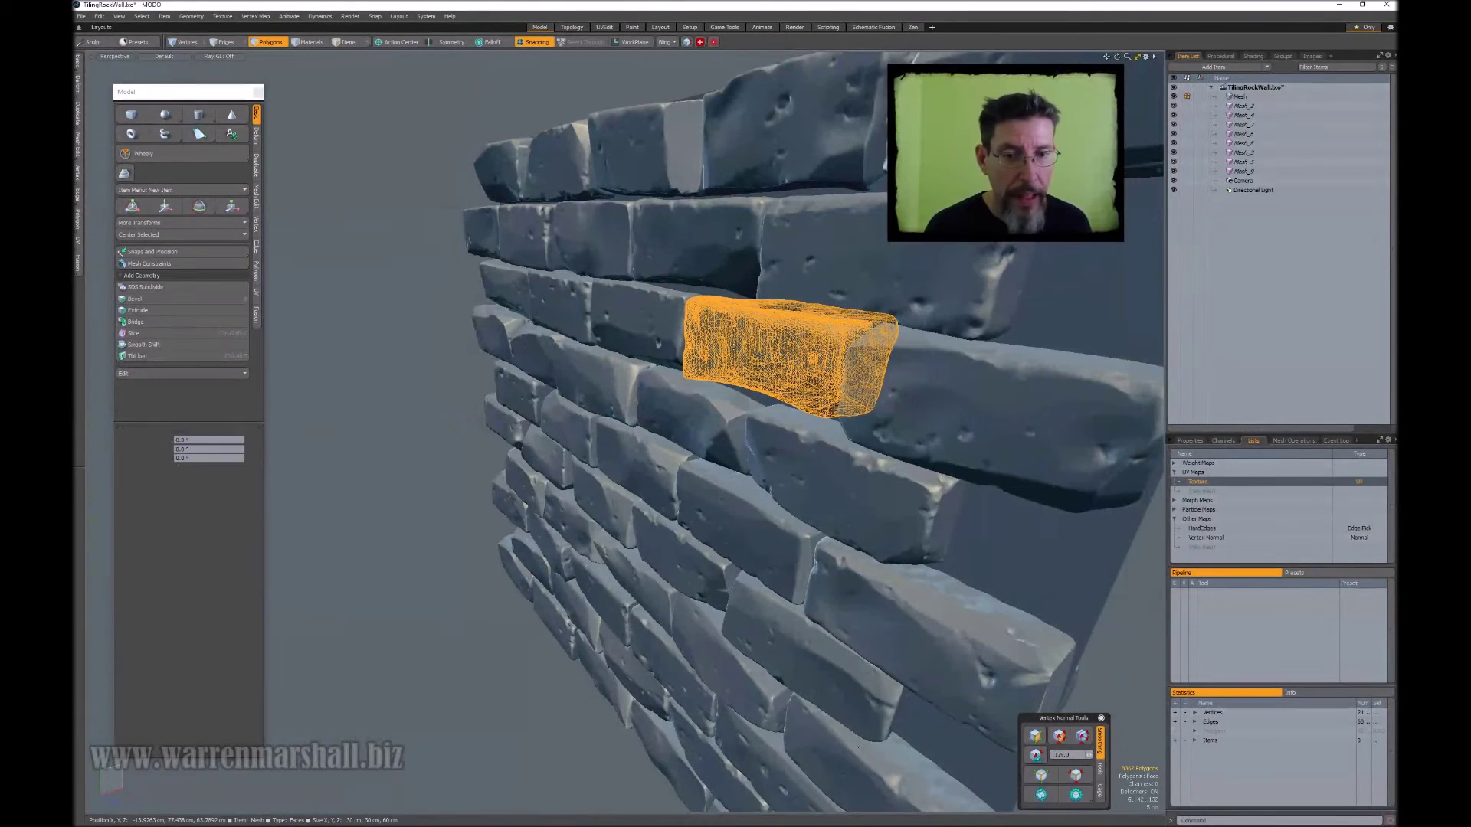
{"action": "left_click_drag", "start_coordinate": [783, 357], "coordinate": [777, 352]}
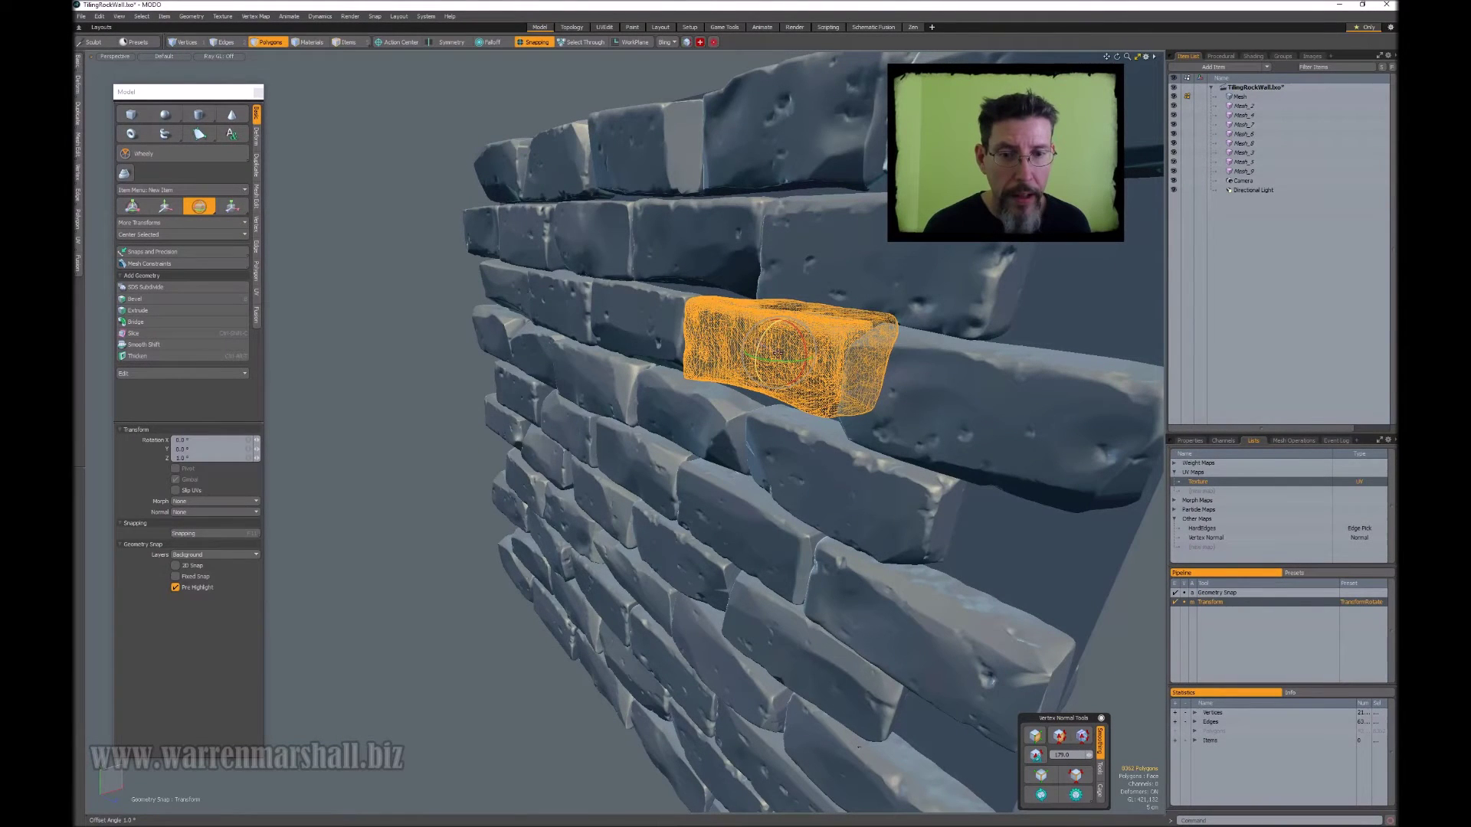
{"action": "key", "text": "Escape"}
{"action": "key", "text": "Escape"}
Unhide the surrounding wall instances and review how the adjusted bricks look across the whole tiled wall.
{"action": "left_click_drag", "start_coordinate": [624, 432], "coordinate": [722, 431], "text": "alt"}
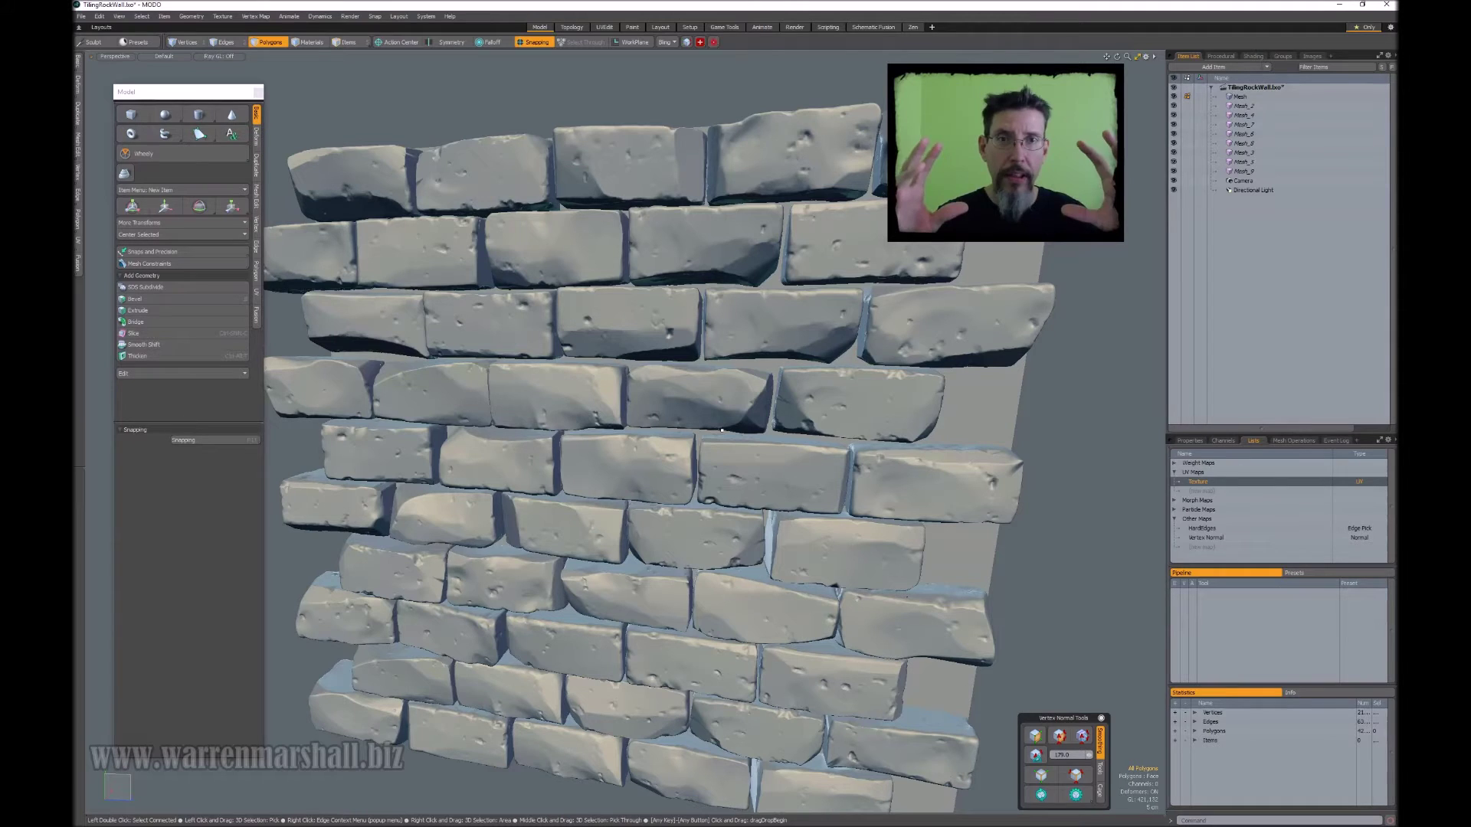
{"action": "left_click_drag", "start_coordinate": [722, 430], "coordinate": [682, 398], "text": "alt"}
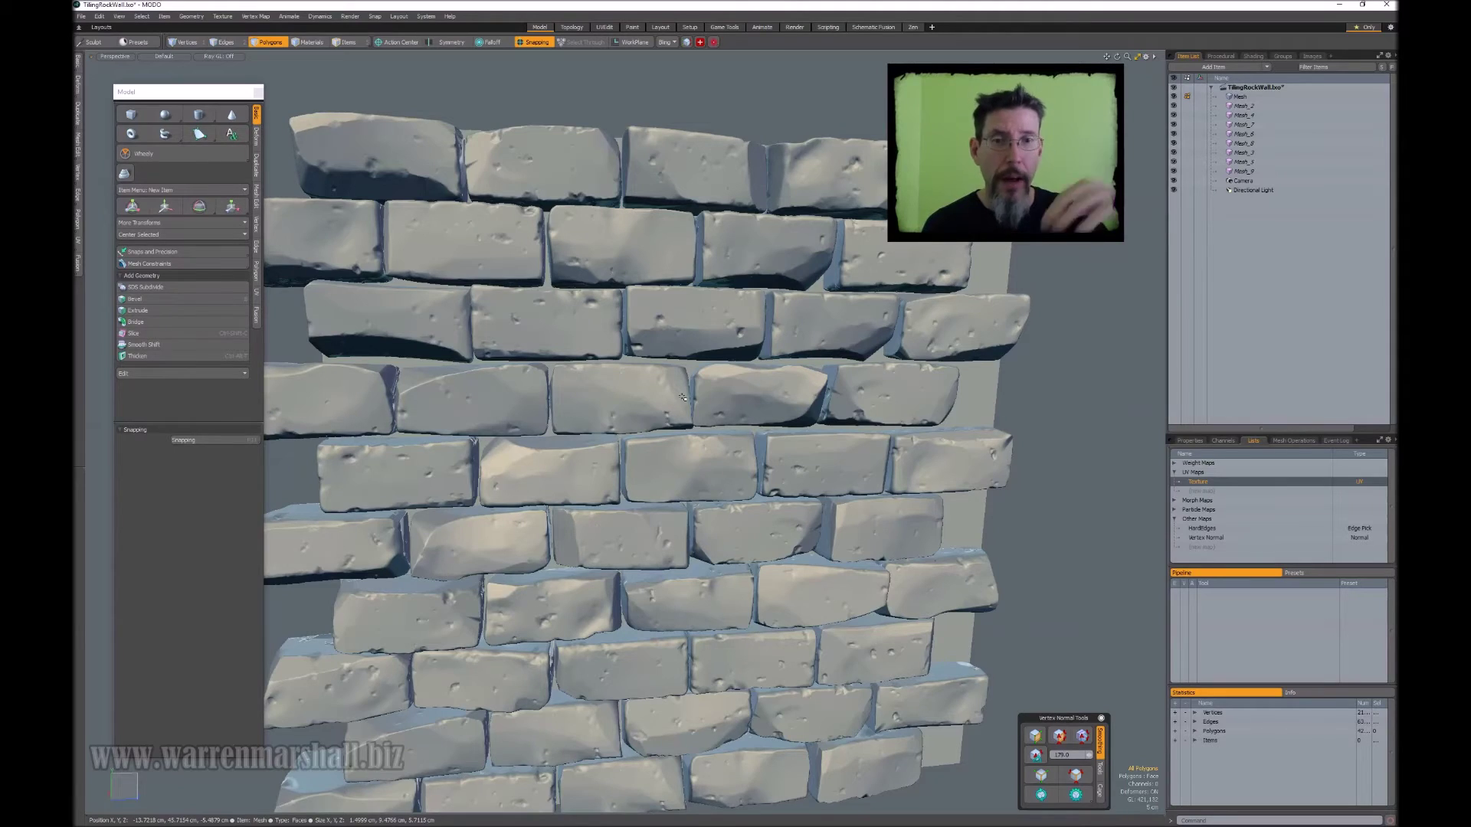
{"action": "left_click_drag", "start_coordinate": [684, 397], "coordinate": [551, 349], "text": "ctrl+alt"}
{"action": "key", "text": "u"}
{"action": "left_click_drag", "start_coordinate": [756, 379], "coordinate": [934, 299], "text": "ctrl+alt"}
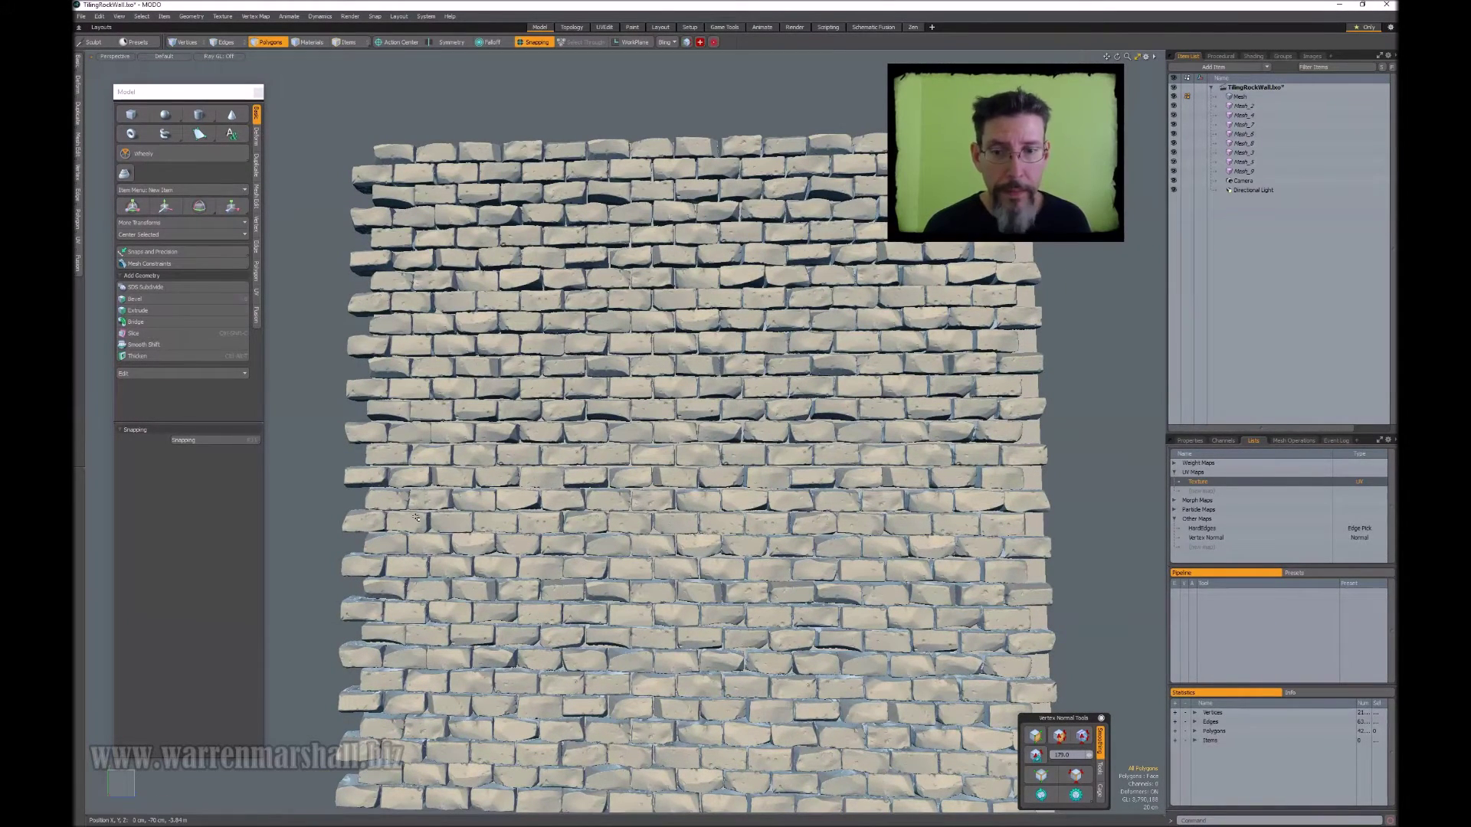
{"action": "left_click_drag", "start_coordinate": [416, 519], "coordinate": [568, 450], "text": "alt"}
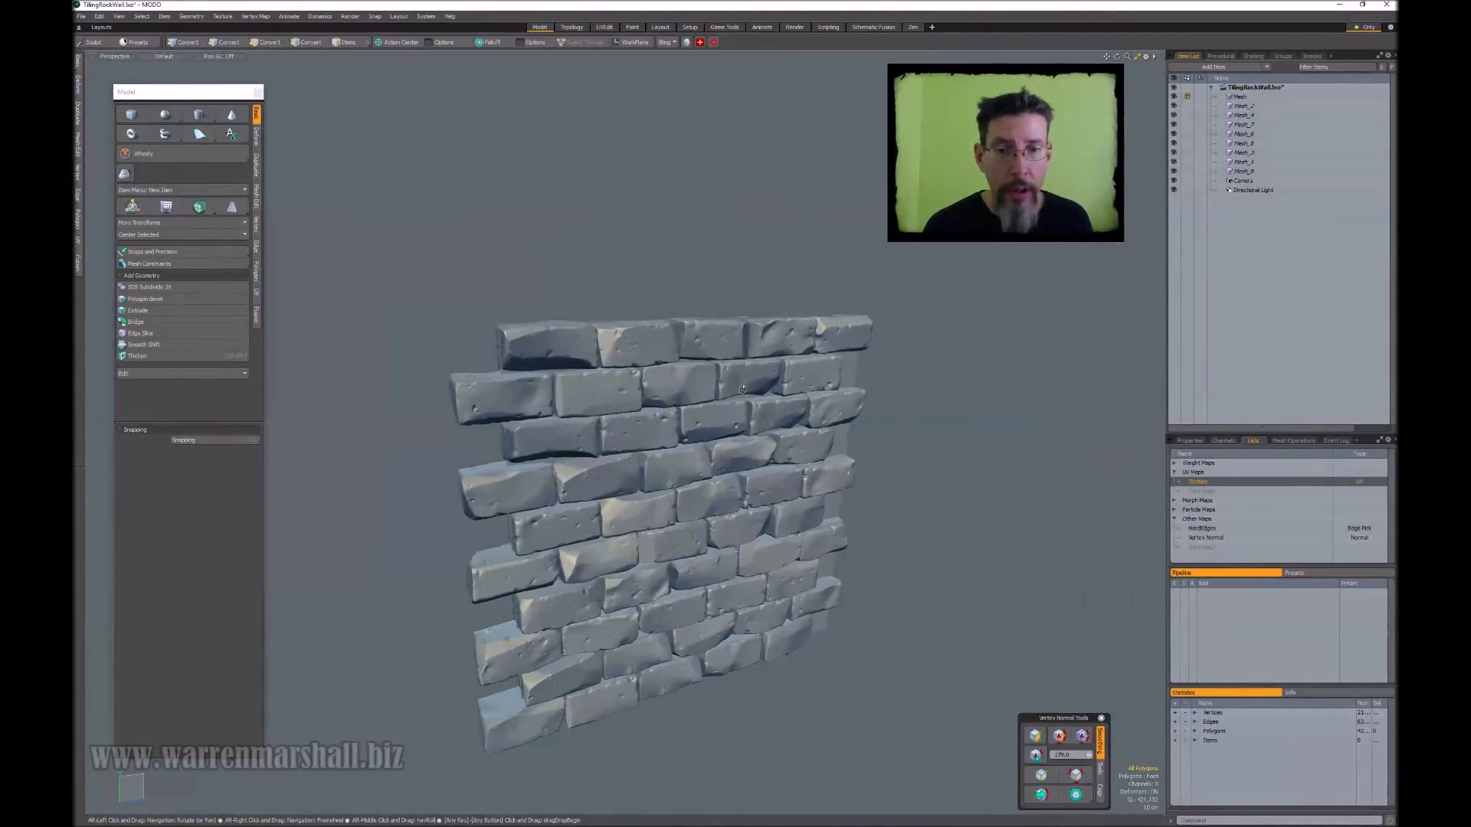
Select the flat backing polygon behind the bricks and prepare to move it with snapping turned off.
{"action": "left_click_drag", "start_coordinate": [881, 436], "coordinate": [782, 429], "text": "alt"}
{"action": "left_click_drag", "start_coordinate": [781, 429], "coordinate": [792, 385], "text": "ctrl+alt"}
{"action": "left_click", "coordinate": [824, 376]}
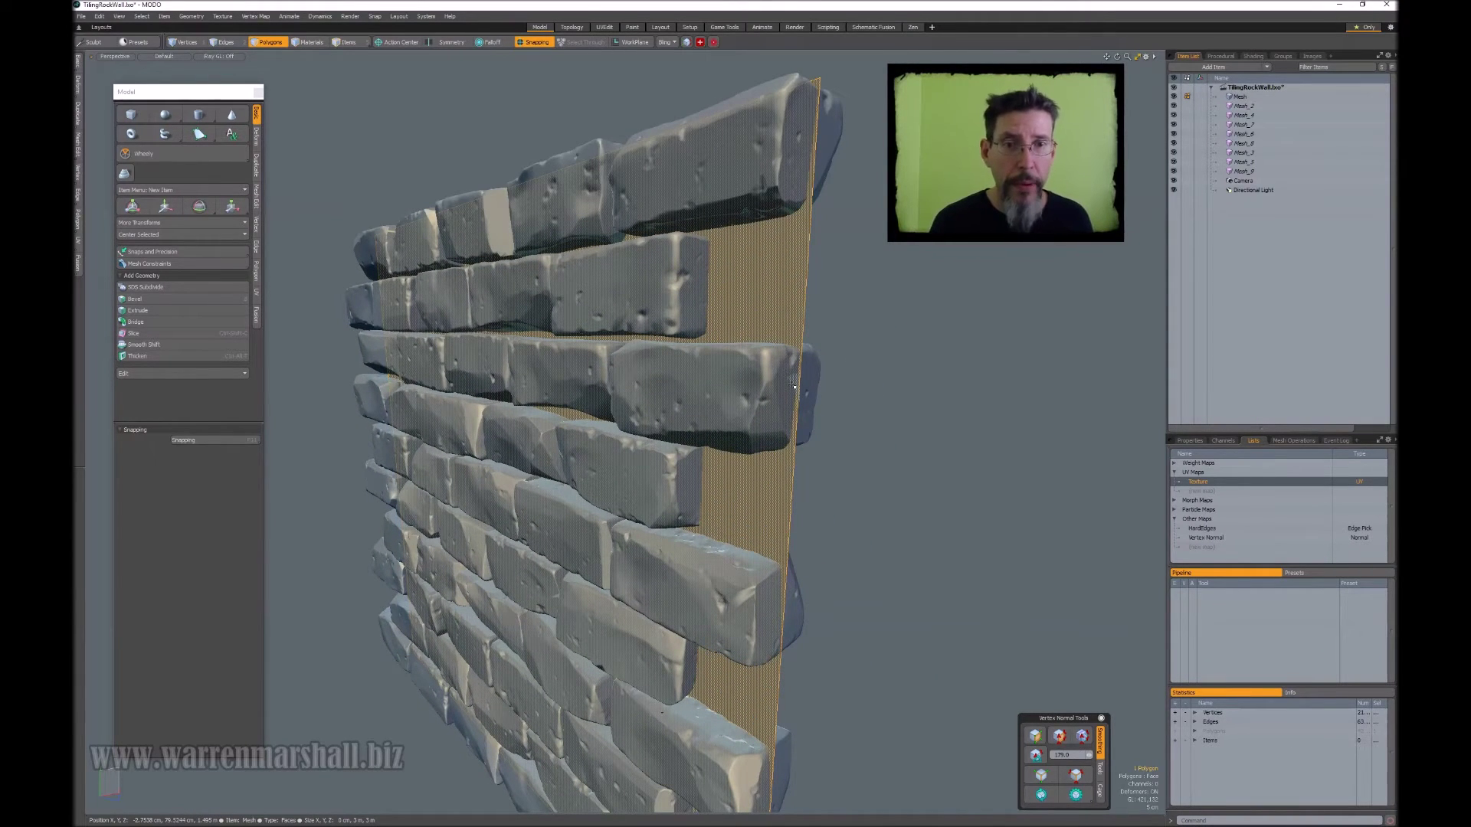
{"action": "left_click_drag", "start_coordinate": [792, 383], "coordinate": [721, 318], "text": "alt"}
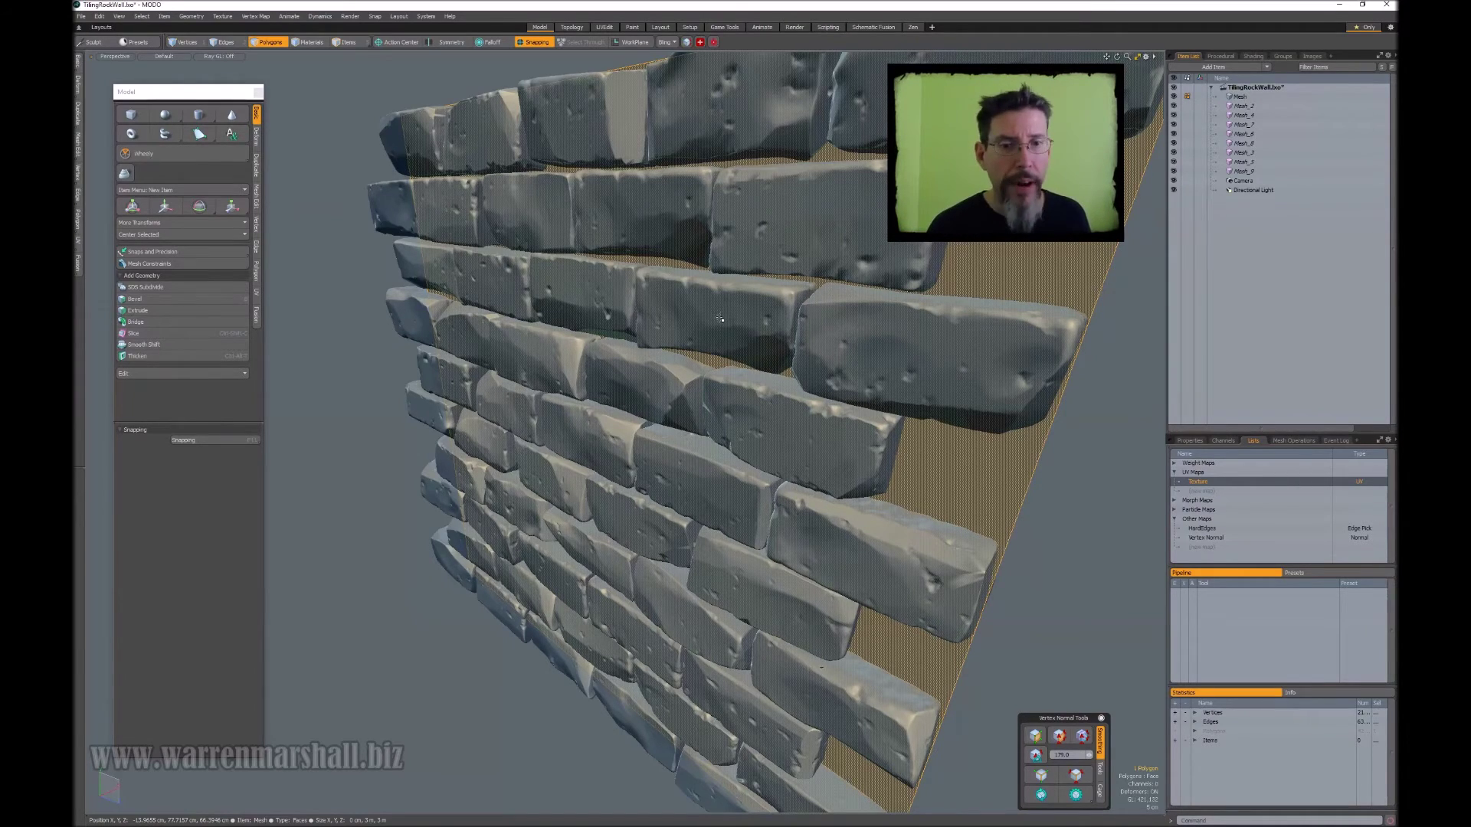
{"action": "mouse_move", "coordinate": [720, 318]}
{"action": "left_mouse_down", "text": "alt"}
{"action": "mouse_move", "coordinate": [758, 312]}
{"action": "mouse_move", "coordinate": [882, 414]}
{"action": "mouse_move", "coordinate": [726, 317]}
{"action": "left_mouse_up", "text": "alt"}
{"action": "key", "text": "w"}
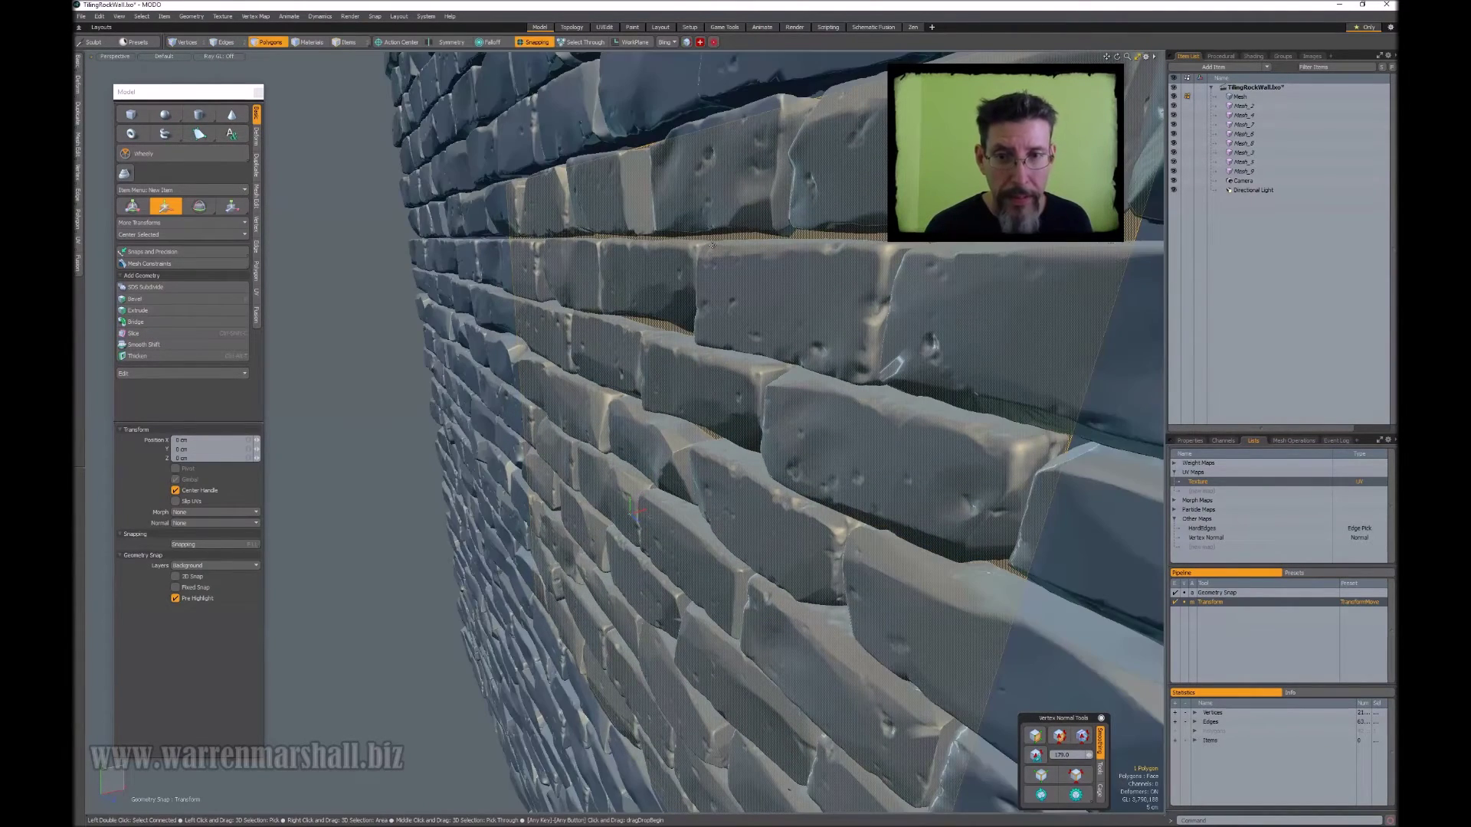
{"action": "left_click", "coordinate": [535, 42]}
Move the backing plane along X by about 11.8 cm towards the brick faces and check the mortar gaps.
{"action": "mouse_move", "coordinate": [748, 283]}
{"action": "left_mouse_down", "text": "alt"}
{"action": "mouse_move", "coordinate": [764, 275]}
{"action": "mouse_move", "coordinate": [750, 263]}
{"action": "left_mouse_up", "text": "alt"}
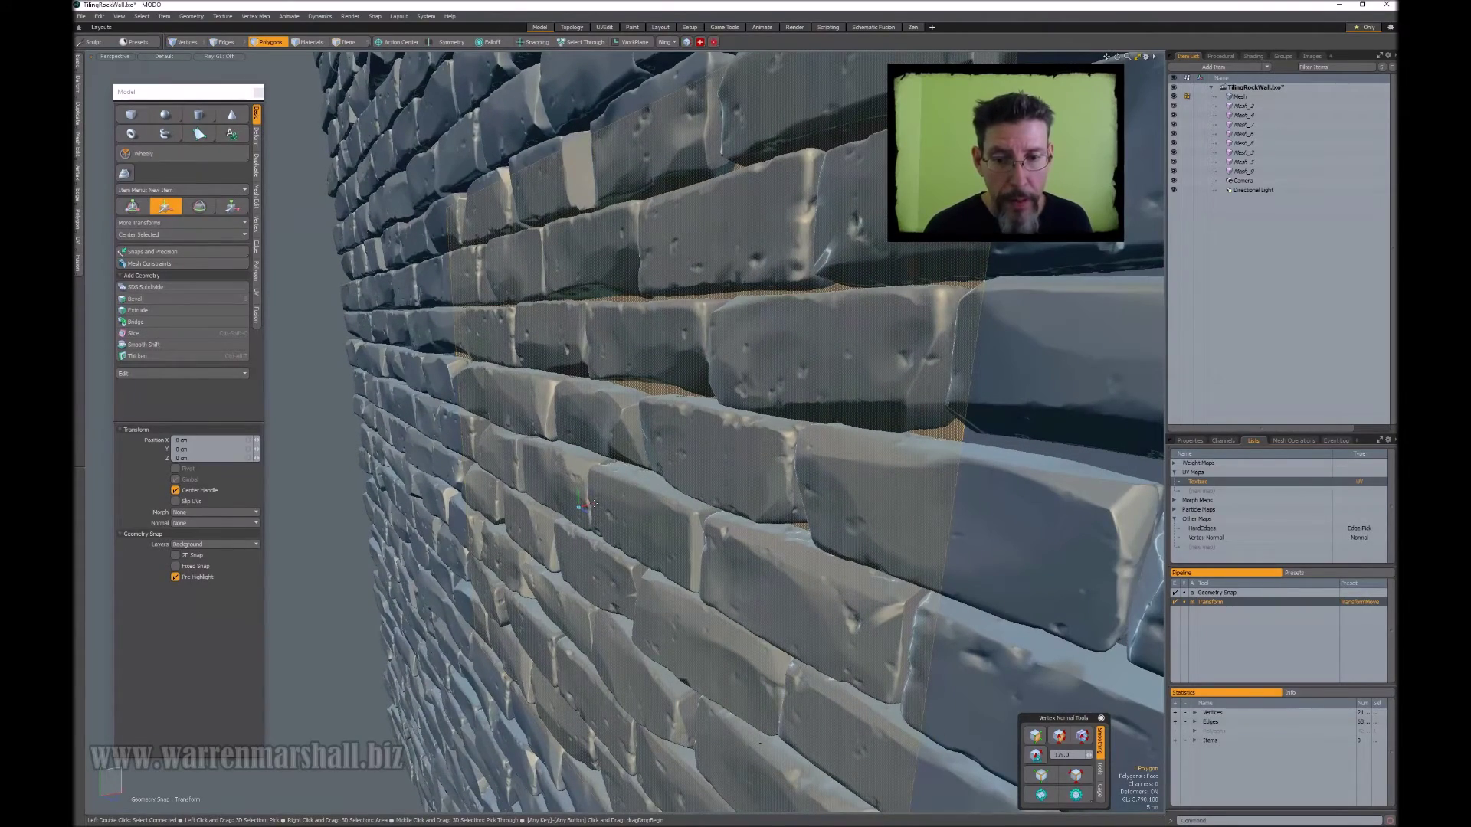
{"action": "left_click_drag", "start_coordinate": [604, 457], "coordinate": [561, 475], "text": "alt"}
{"action": "left_click_drag", "start_coordinate": [656, 478], "coordinate": [655, 445], "text": "alt"}
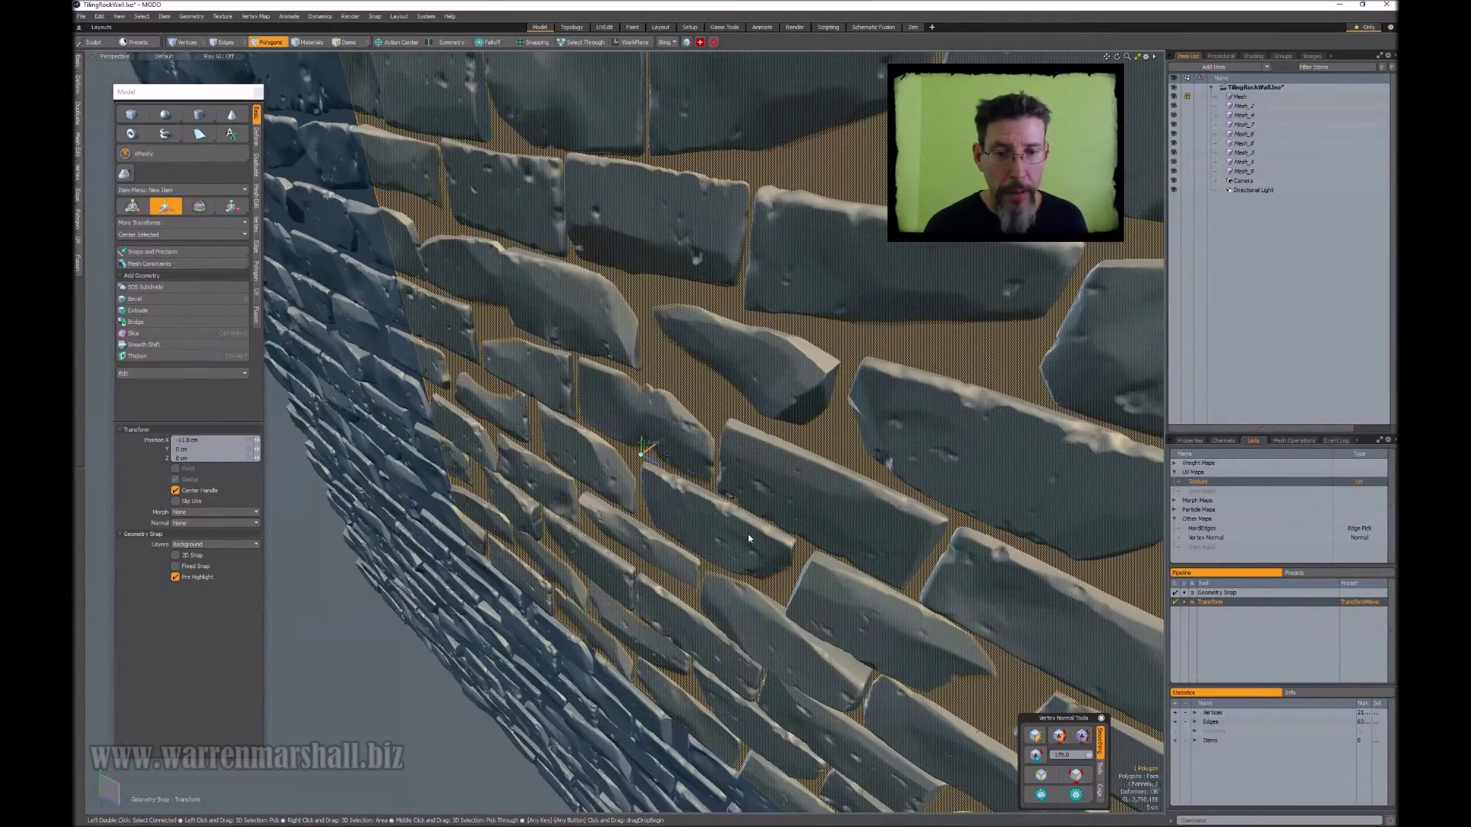
{"action": "left_click_drag", "start_coordinate": [699, 502], "coordinate": [848, 470], "text": "alt"}
{"action": "scroll", "coordinate": [849, 468], "scroll_direction": "down", "scroll_amount": 4}
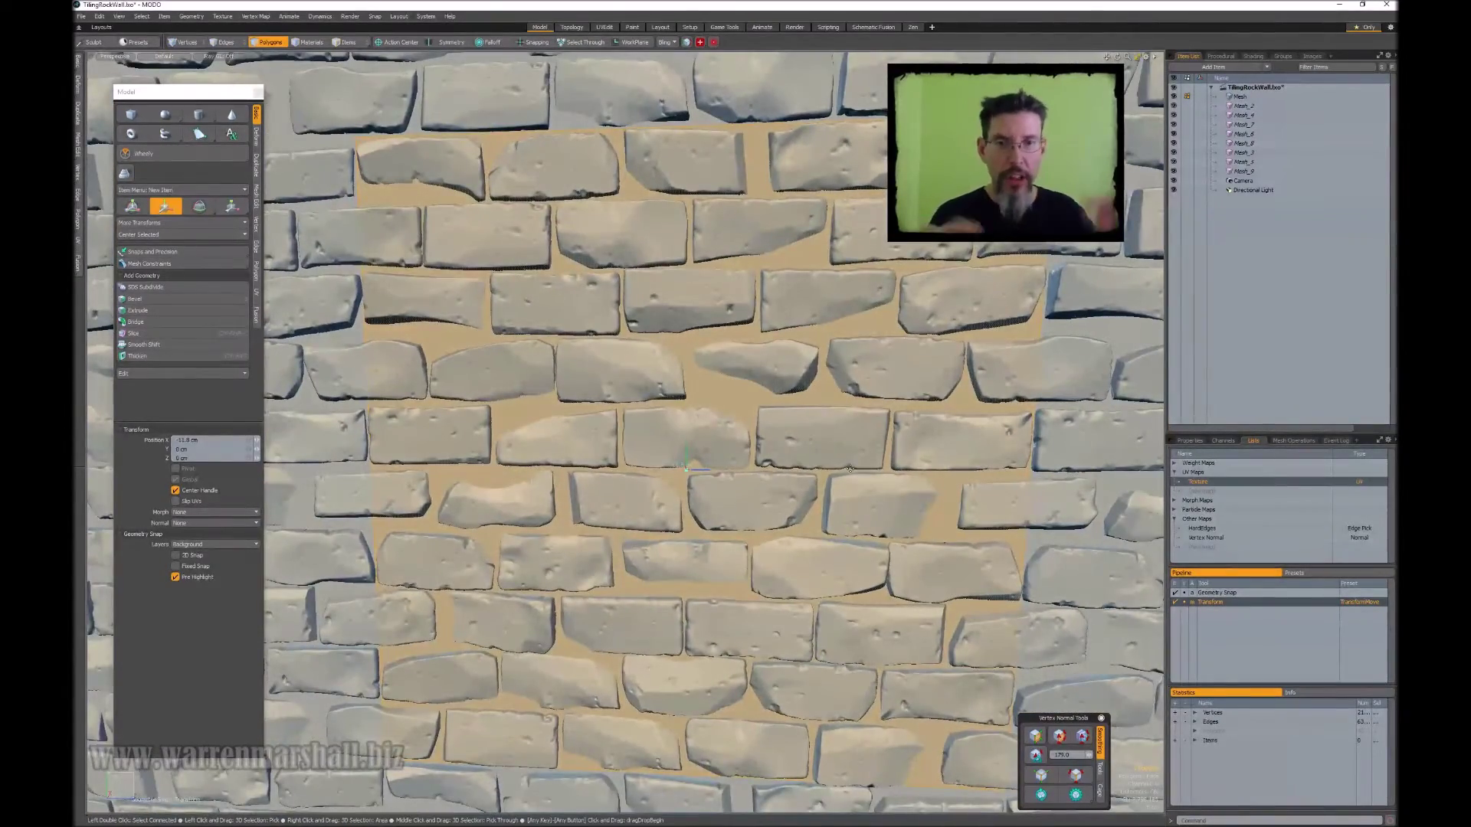
{"action": "left_click_drag", "start_coordinate": [857, 453], "coordinate": [690, 603], "text": "alt"}
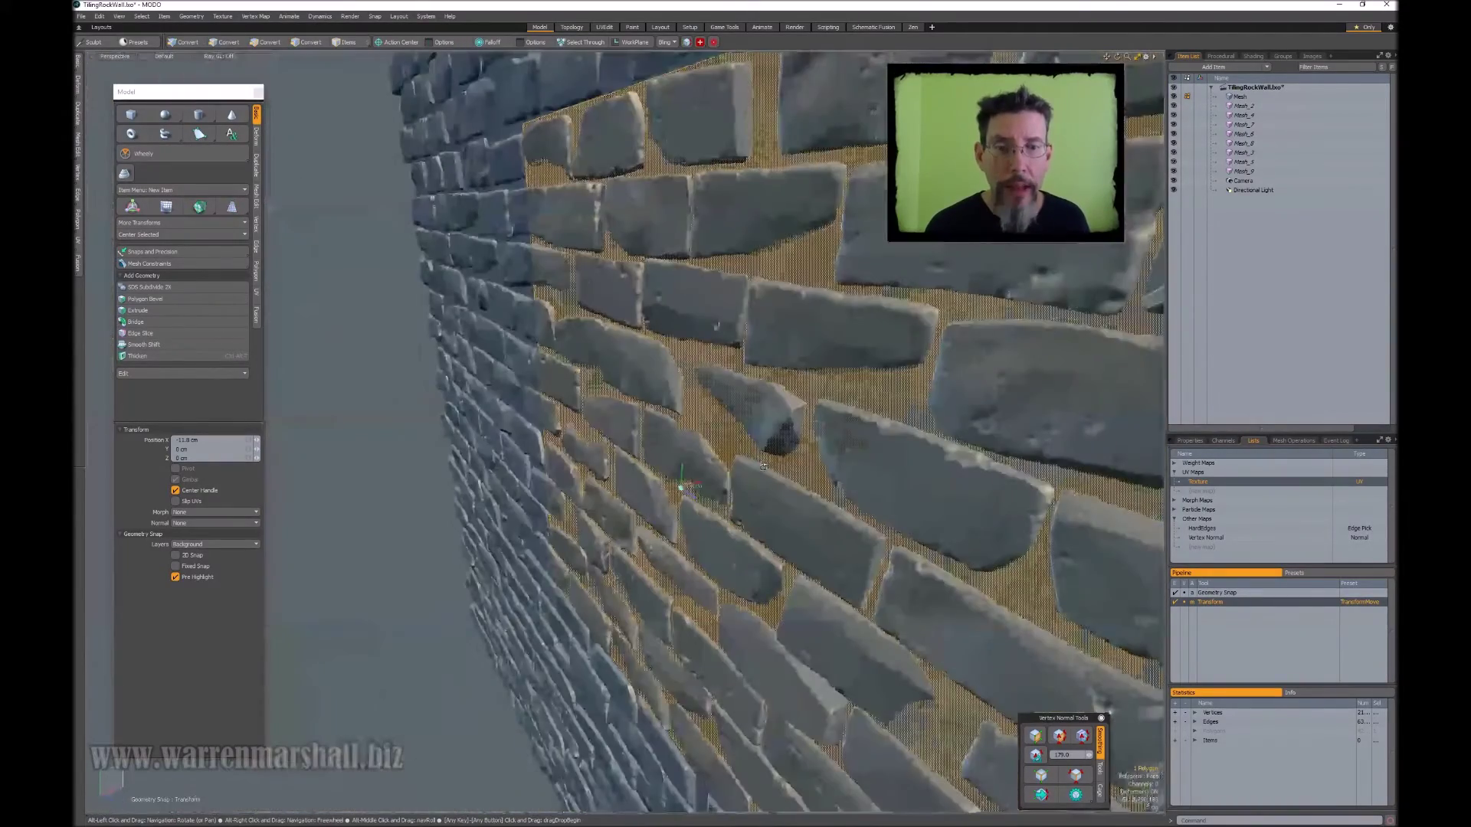
Pull the backing plane back along X for deeper mortar gaps, finish the move, and clear the selection.
{"action": "left_click_drag", "start_coordinate": [694, 485], "coordinate": [697, 483]}
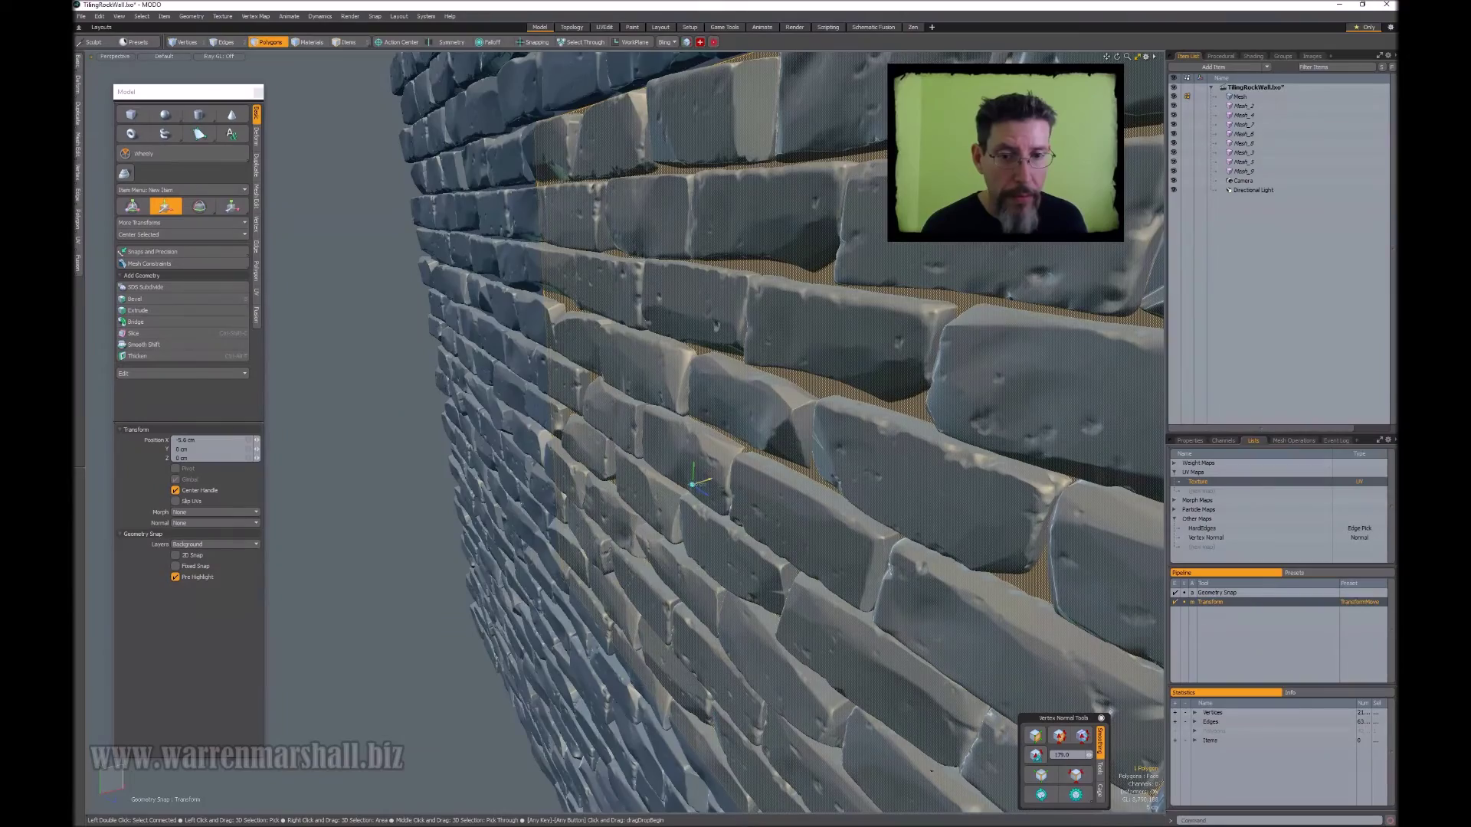
{"action": "mouse_move", "coordinate": [802, 464]}
{"action": "left_mouse_down", "text": "alt"}
{"action": "mouse_move", "coordinate": [977, 457]}
{"action": "mouse_move", "coordinate": [820, 466]}
{"action": "left_mouse_up", "text": "alt"}
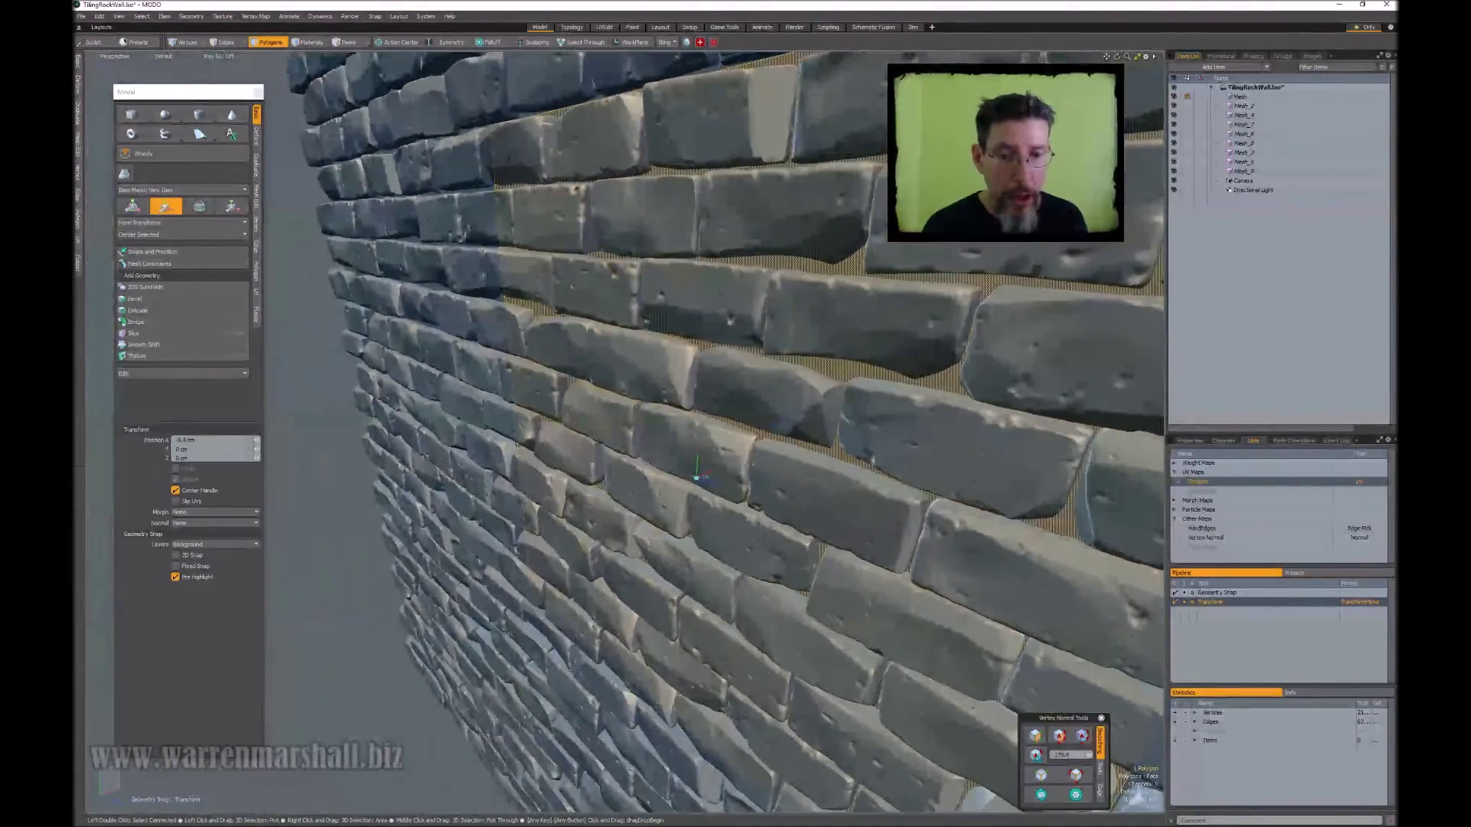
{"action": "left_click_drag", "start_coordinate": [712, 476], "coordinate": [940, 421]}
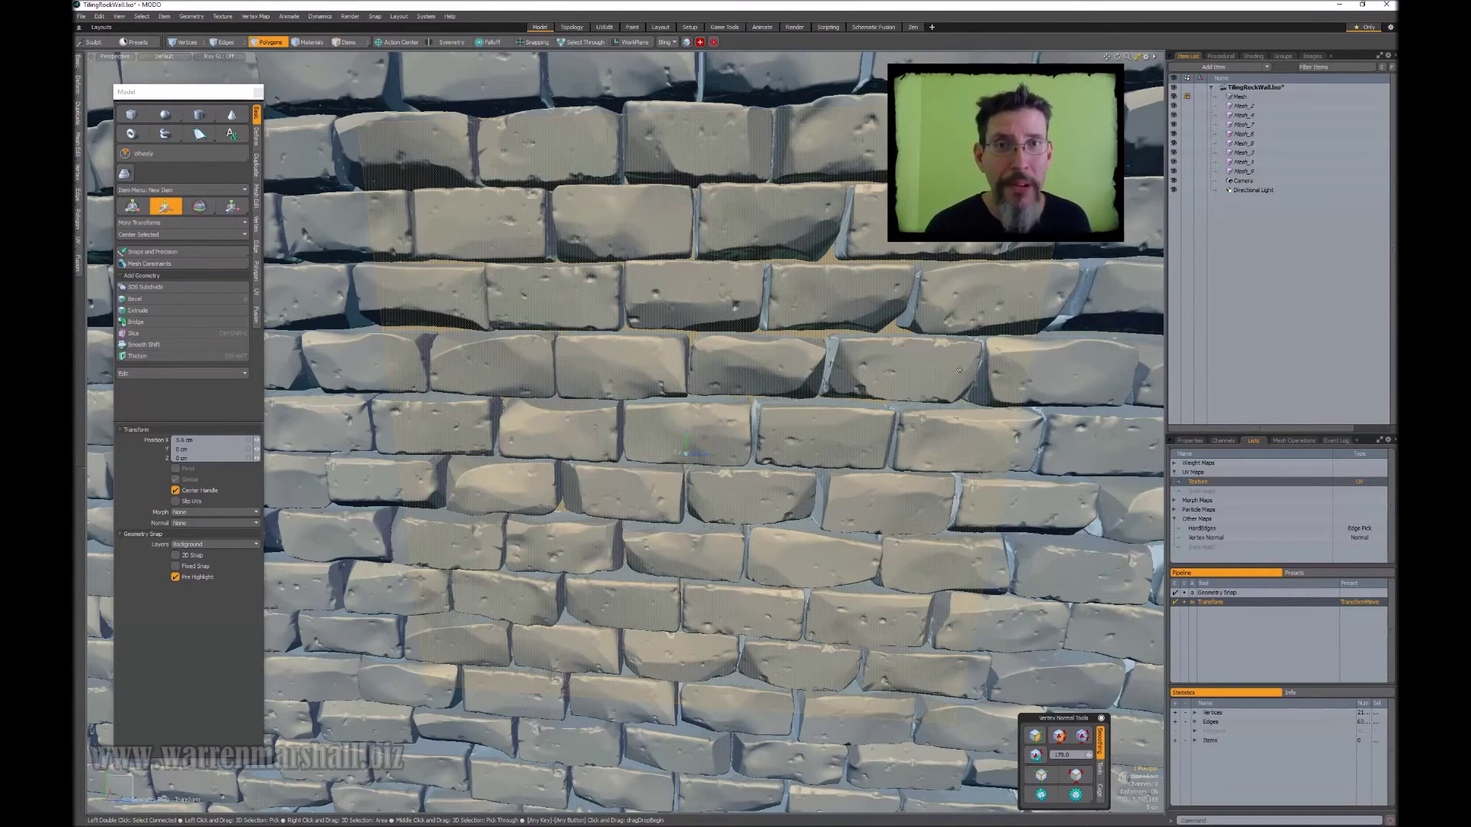
{"action": "left_click_drag", "start_coordinate": [959, 369], "coordinate": [743, 394], "text": "alt"}
{"action": "key", "text": "space"}
{"action": "key", "text": "Escape"}
{"action": "scroll", "coordinate": [735, 469], "scroll_direction": "down", "scroll_amount": 4}
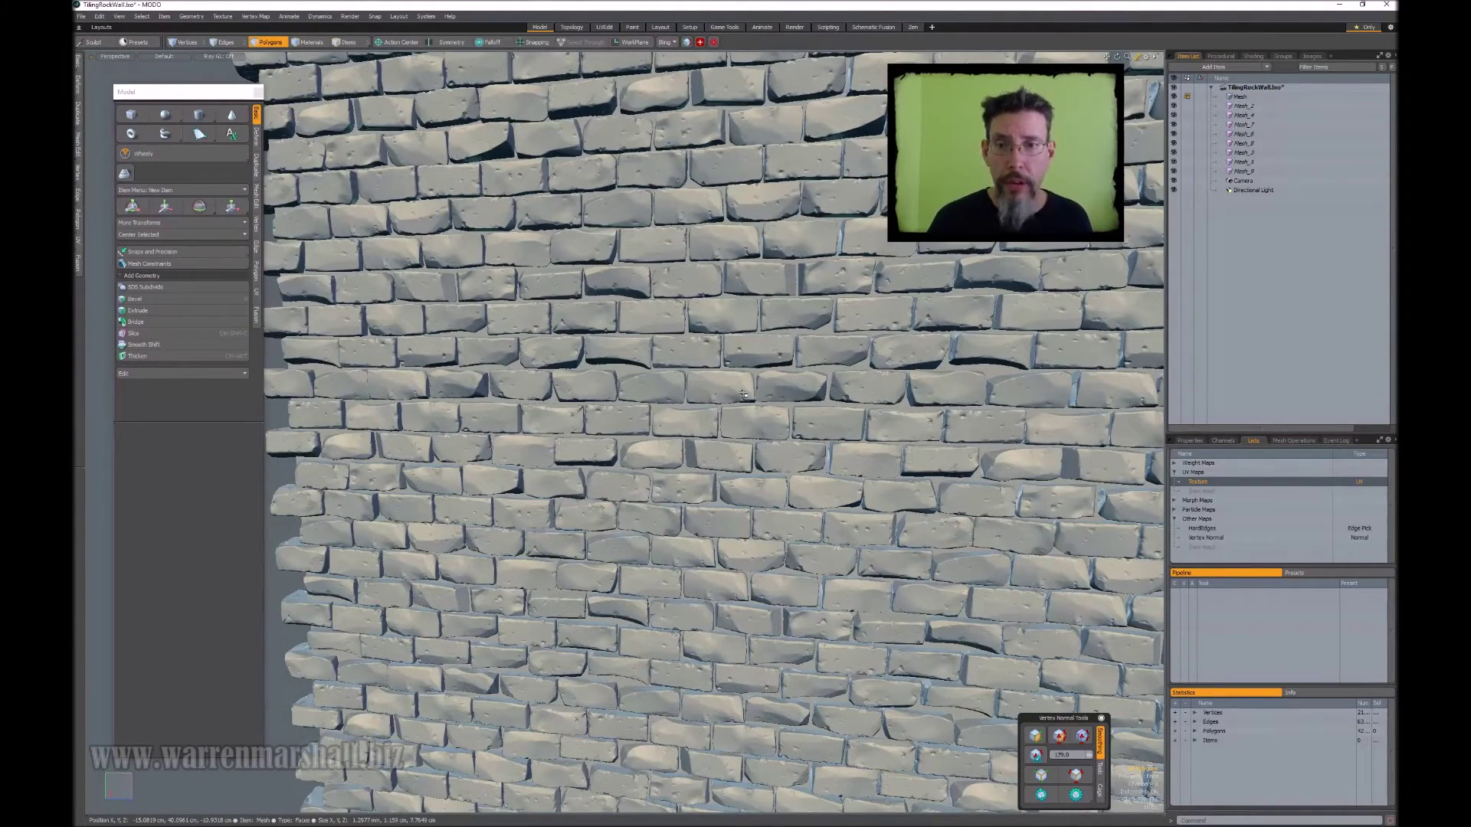
Select the original wall mesh and all of its instances and change their item type to Mesh.
{"action": "left_click", "coordinate": [1249, 97]}
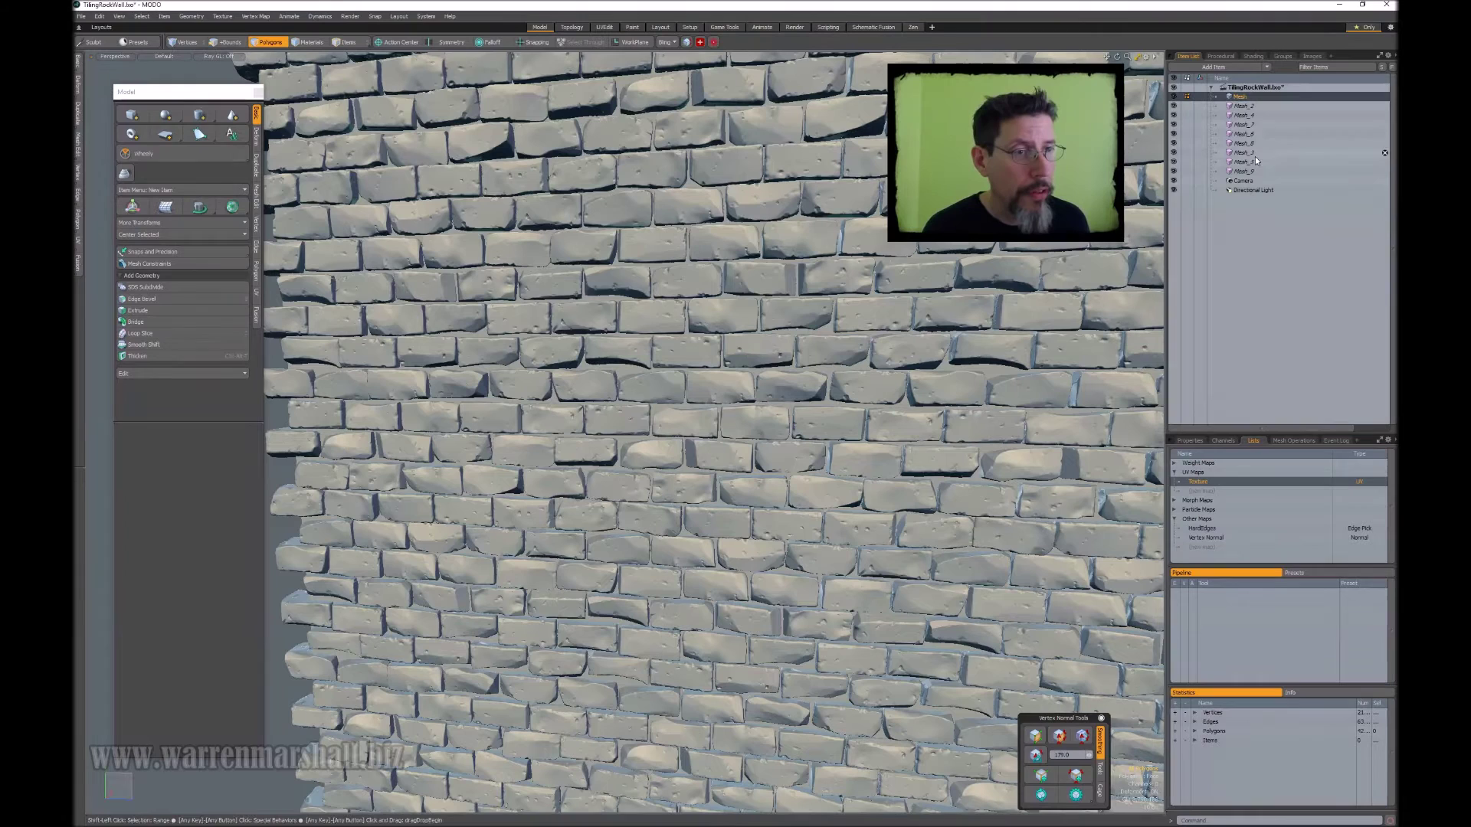
{"action": "left_click", "coordinate": [1252, 170], "text": "shift"}
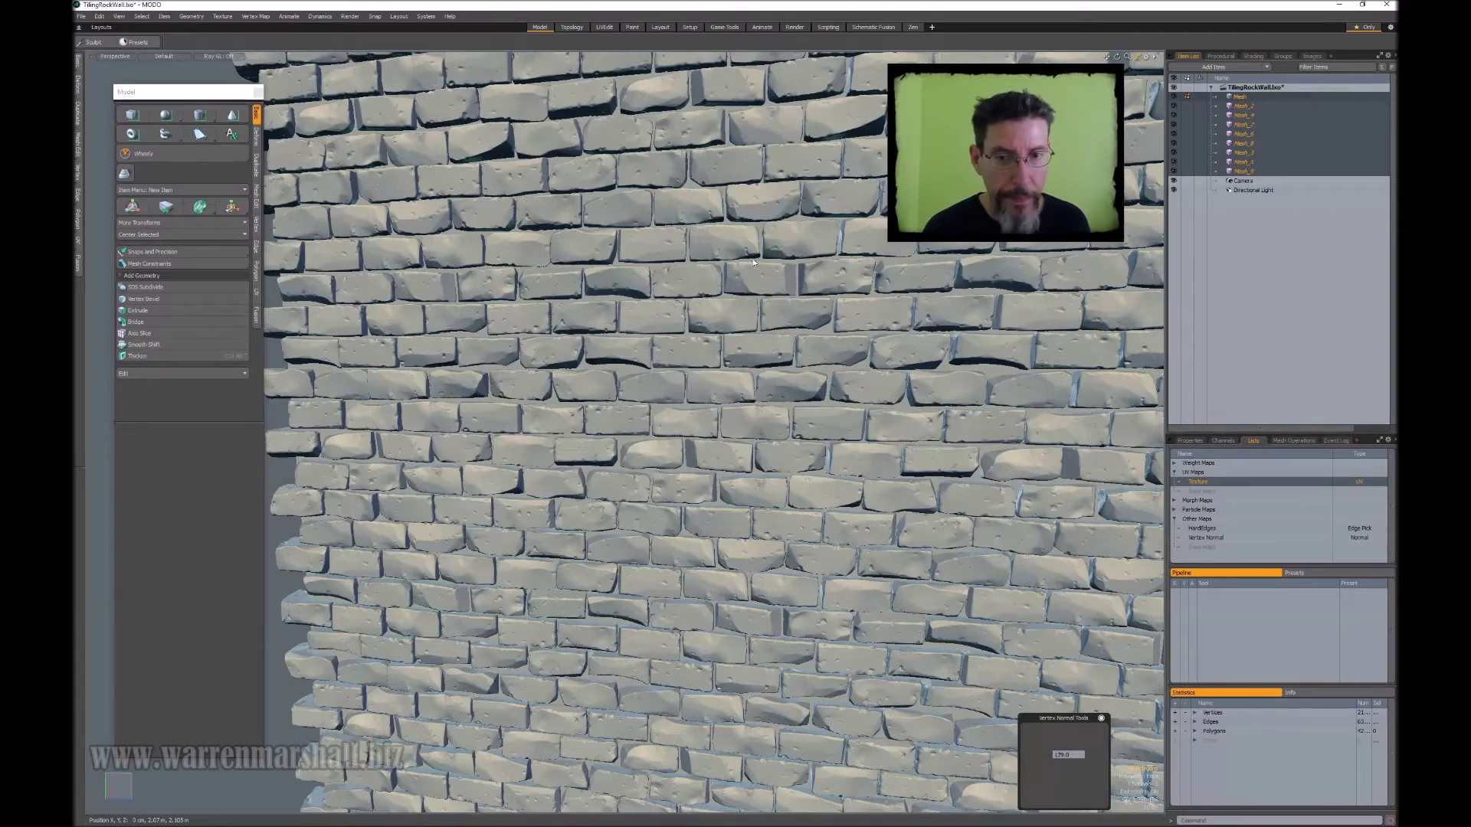
{"action": "left_click_drag", "start_coordinate": [710, 259], "coordinate": [755, 264], "text": "alt"}
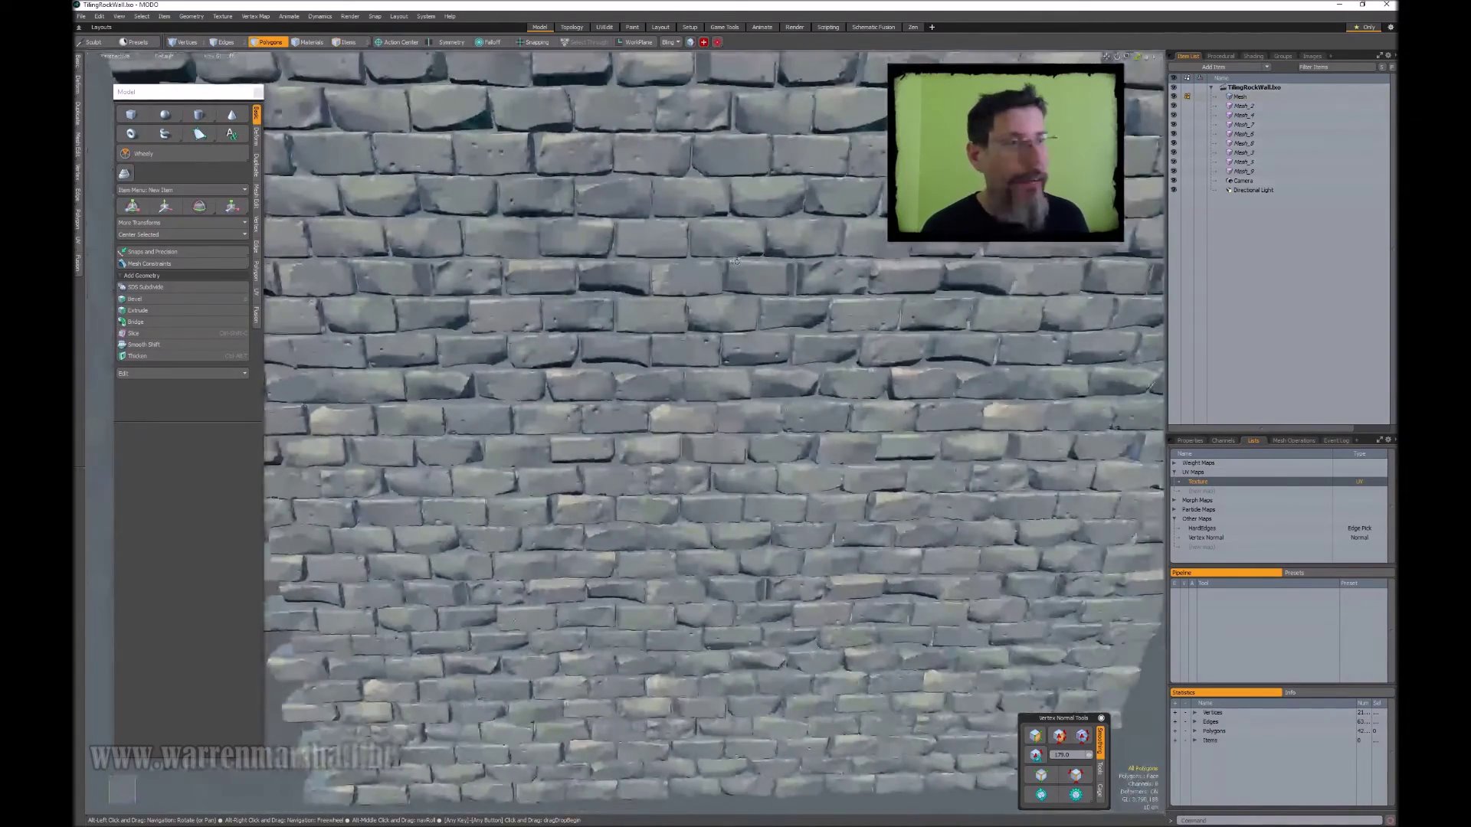
{"action": "left_click", "coordinate": [1241, 97]}
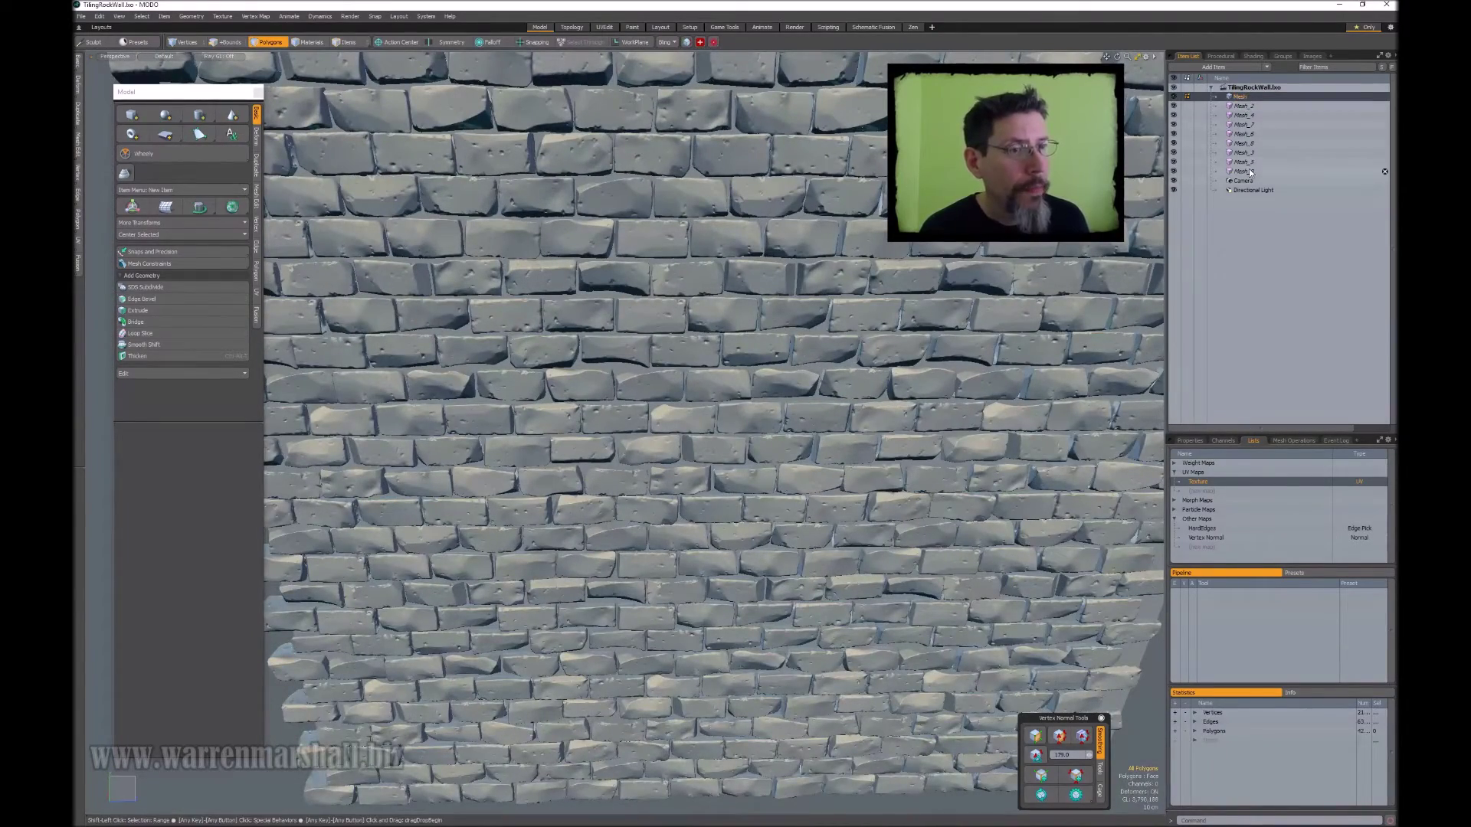
{"action": "left_click", "coordinate": [1251, 171], "text": "shift"}
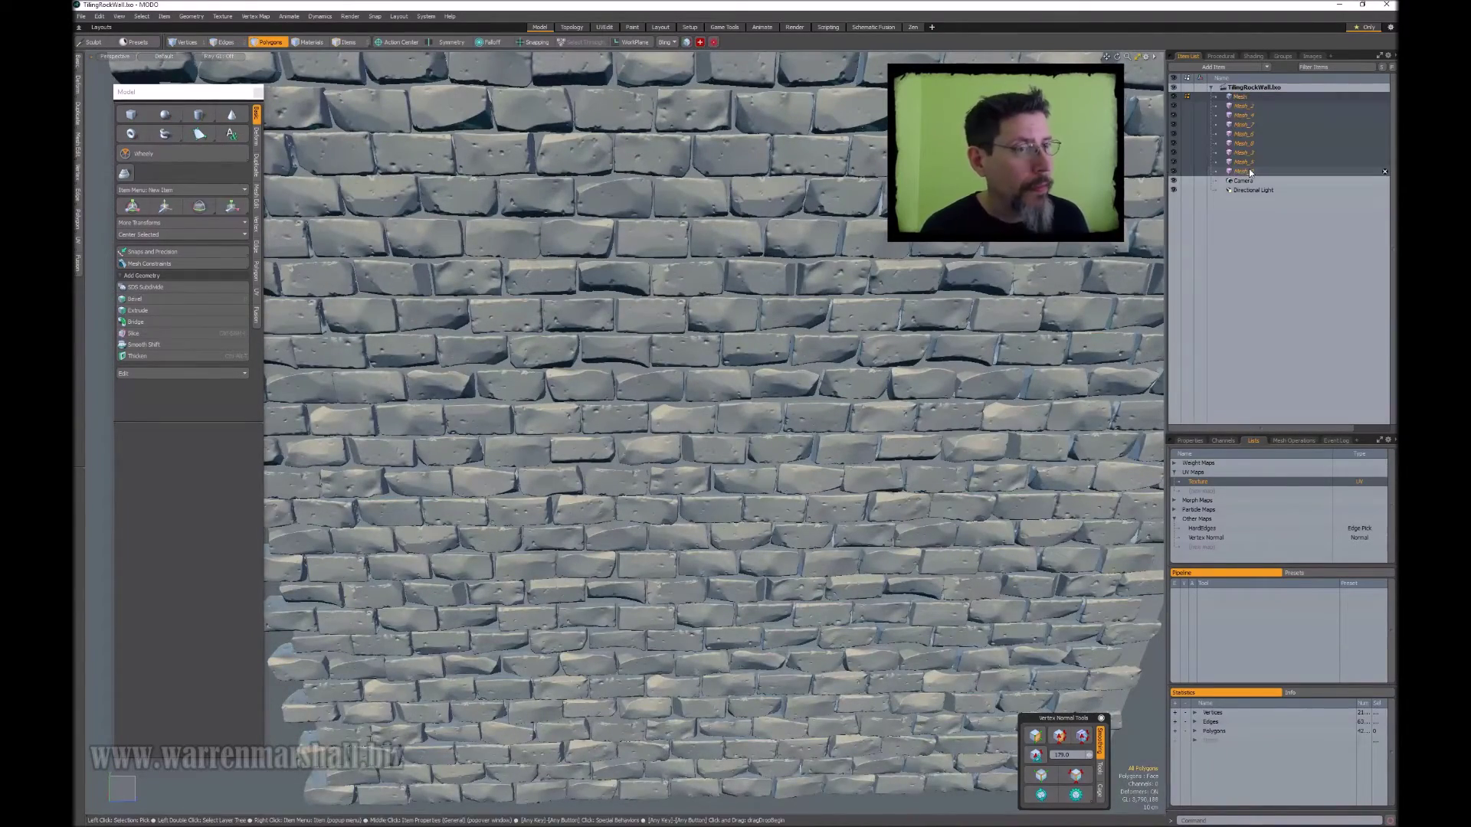
{"action": "right_click", "coordinate": [1253, 122]}
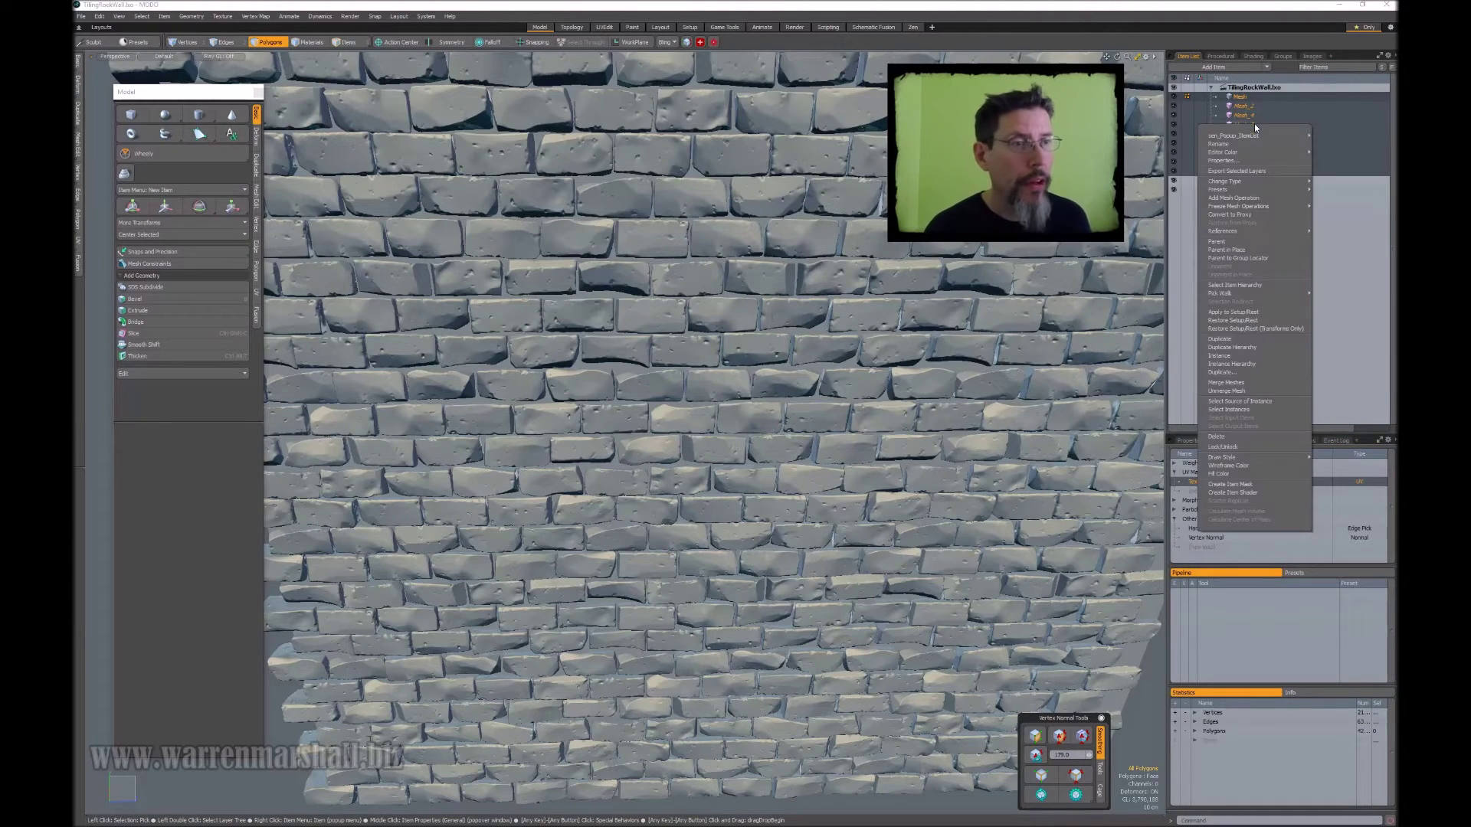
{"action": "mouse_move", "coordinate": [1223, 181]}
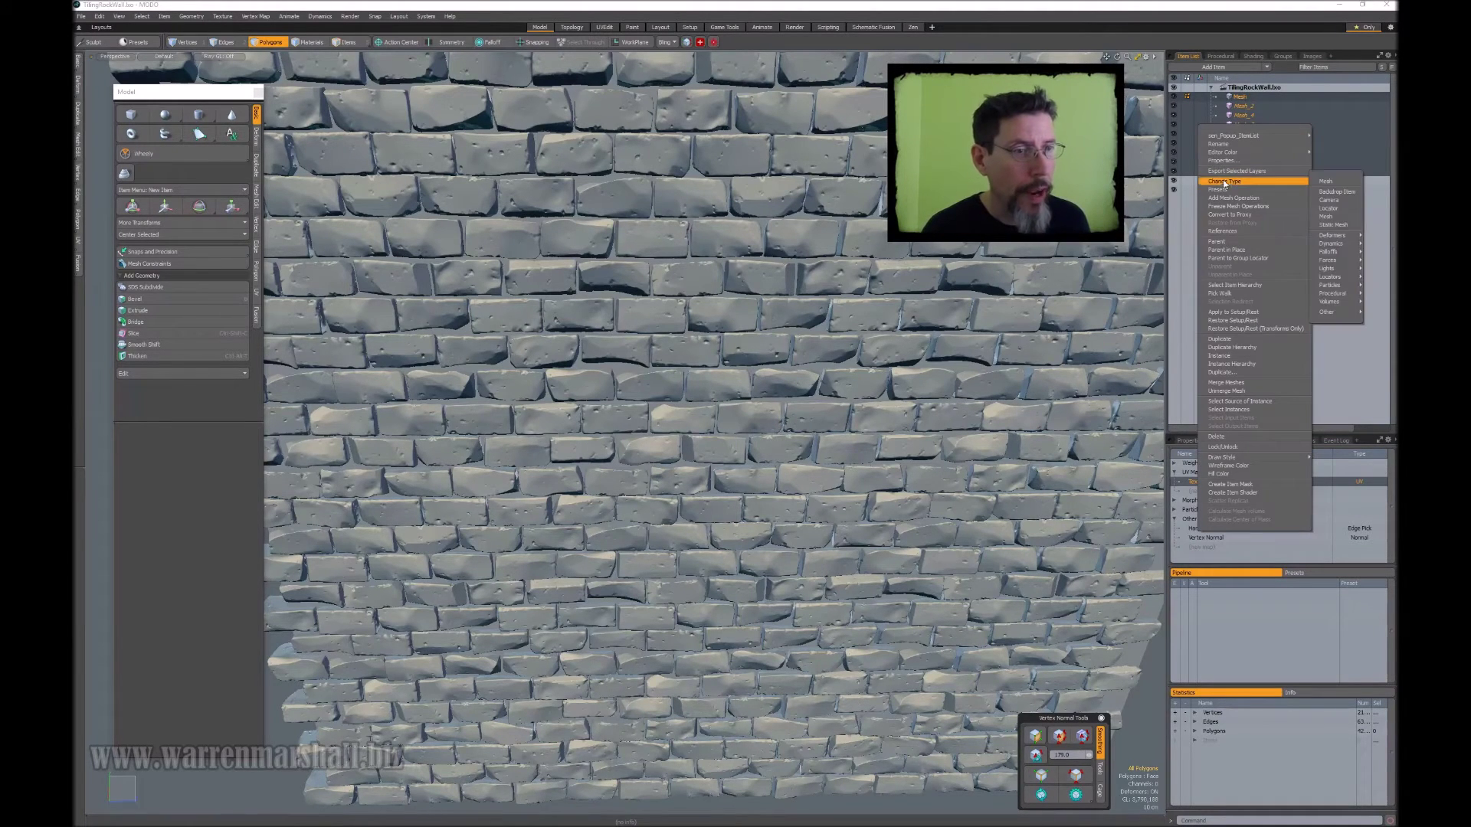
{"action": "left_click", "coordinate": [1337, 182]}
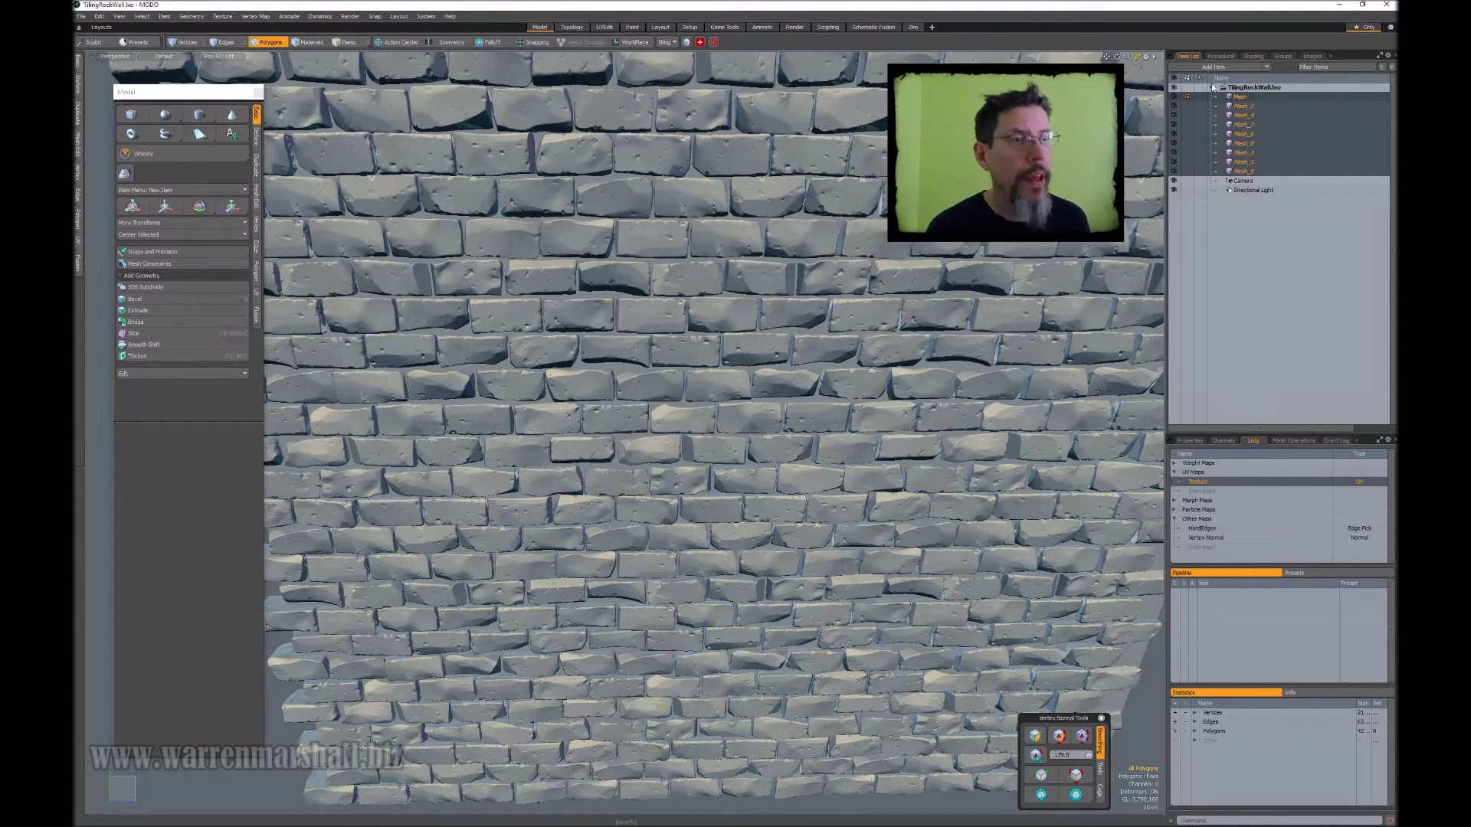
{"action": "left_click", "coordinate": [1385, 4]}
{"action": "left_click", "coordinate": [1040, 277]}
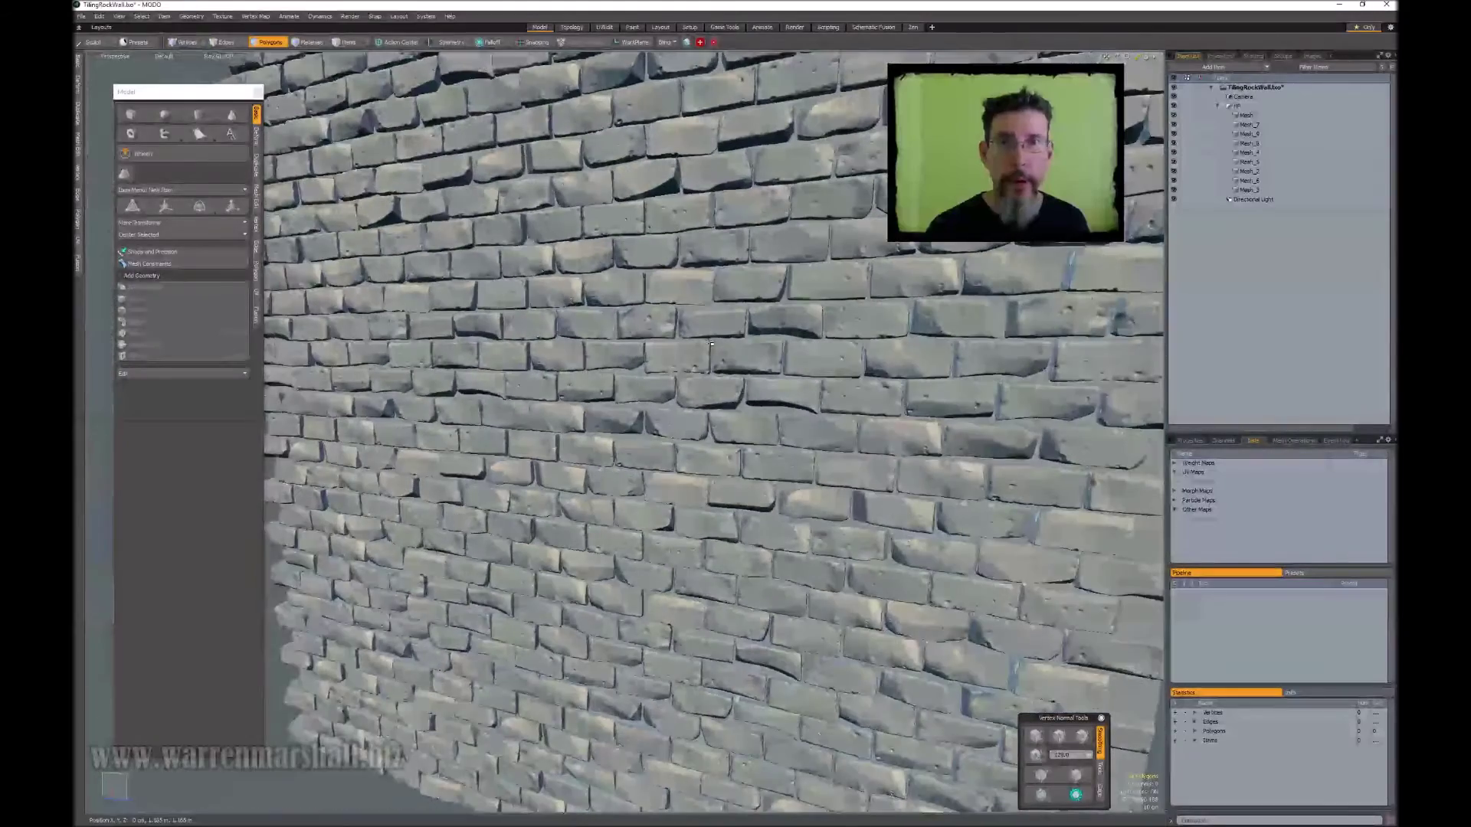
Select all nine wall meshes in the HP group and delete their Texture UV map.
{"action": "mouse_move", "coordinate": [710, 345]}
{"action": "left_mouse_down", "text": "alt"}
{"action": "mouse_move", "coordinate": [659, 354]}
{"action": "mouse_move", "coordinate": [678, 366]}
{"action": "mouse_move", "coordinate": [688, 348]}
{"action": "left_mouse_up", "text": "alt"}
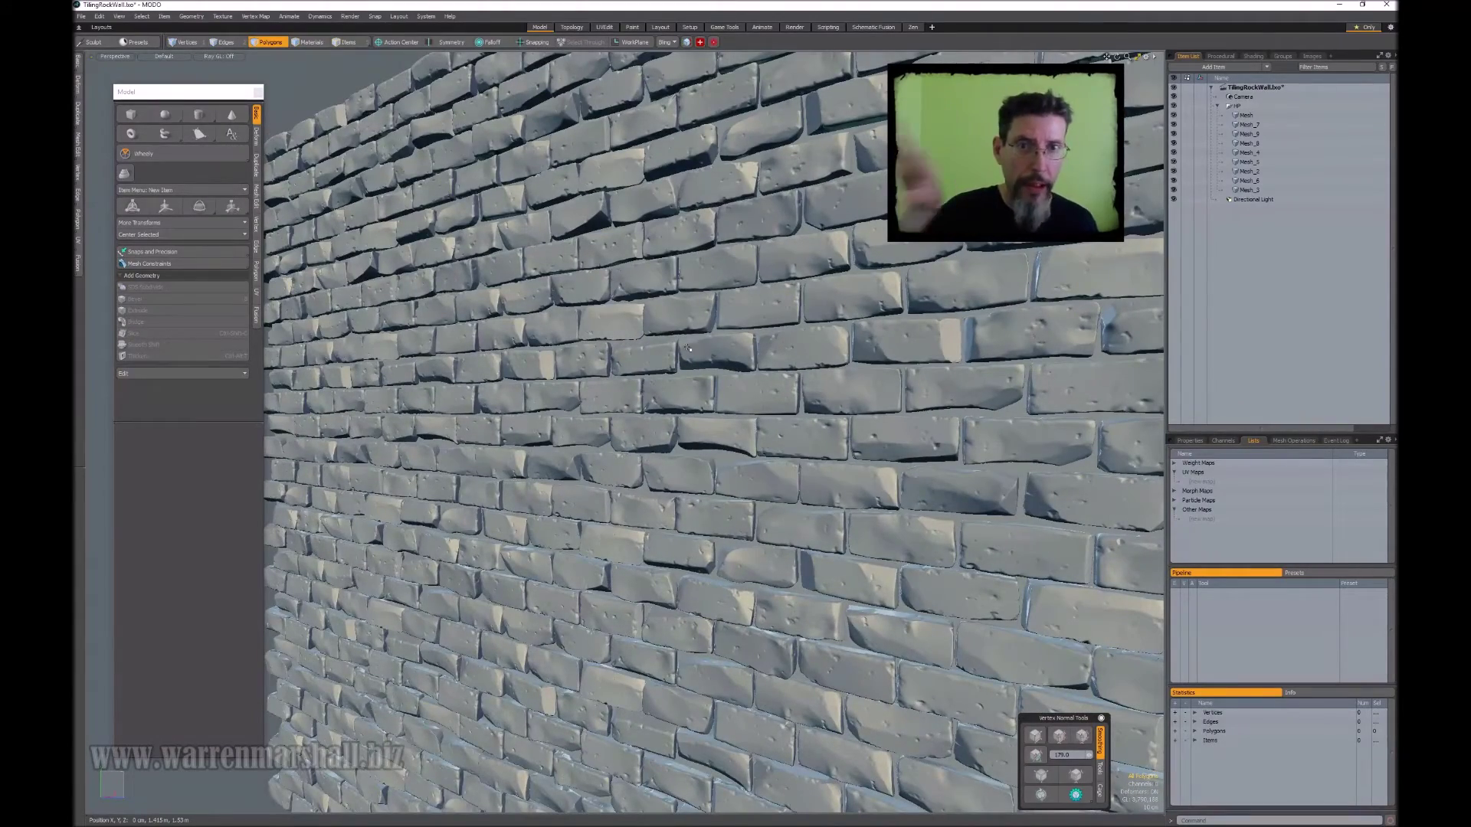
{"action": "left_click_drag", "start_coordinate": [686, 304], "coordinate": [682, 361], "text": "alt"}
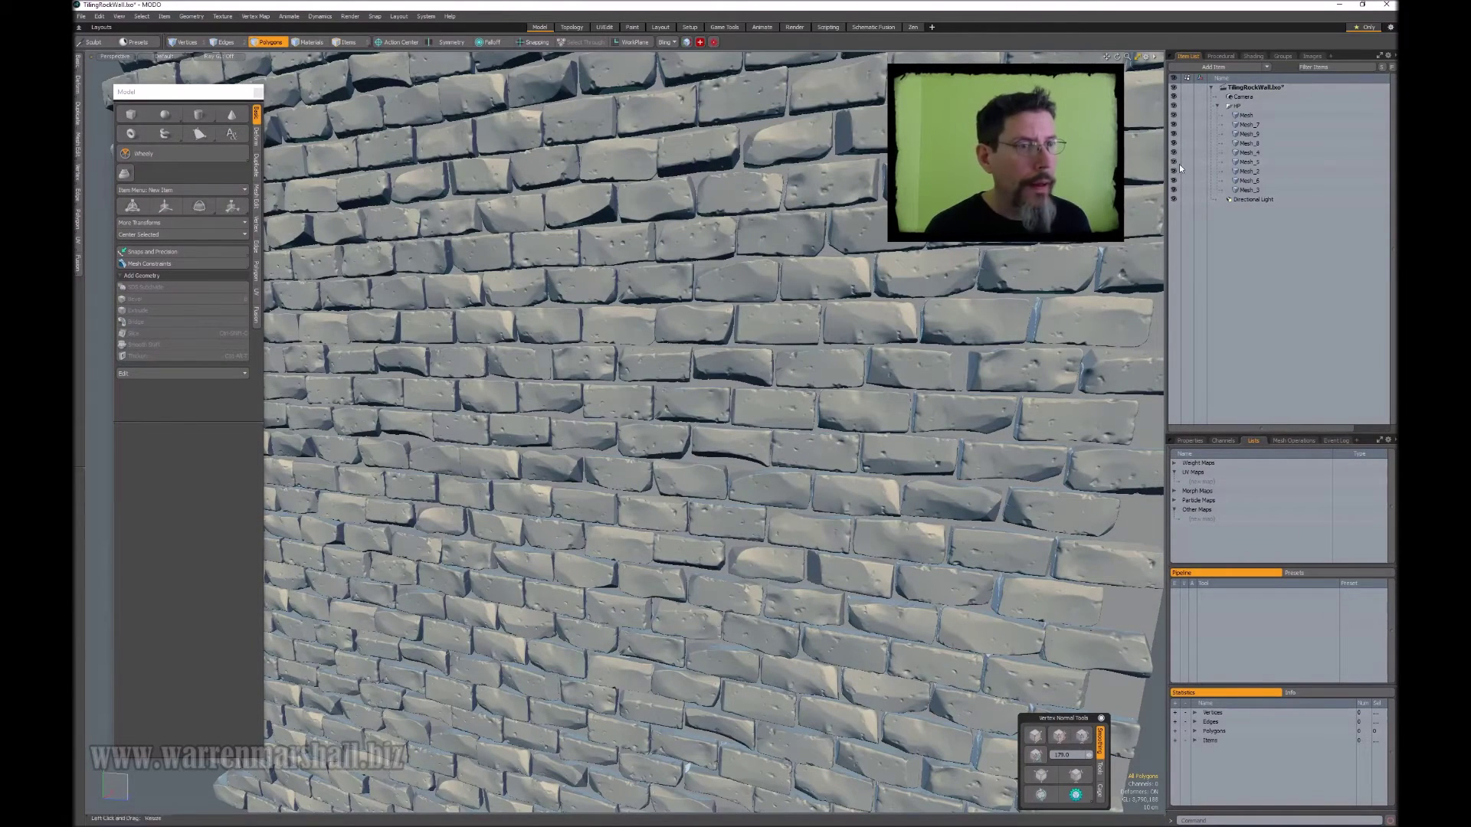
{"action": "left_click", "coordinate": [1250, 117]}
{"action": "left_click", "coordinate": [1252, 191], "text": "shift"}
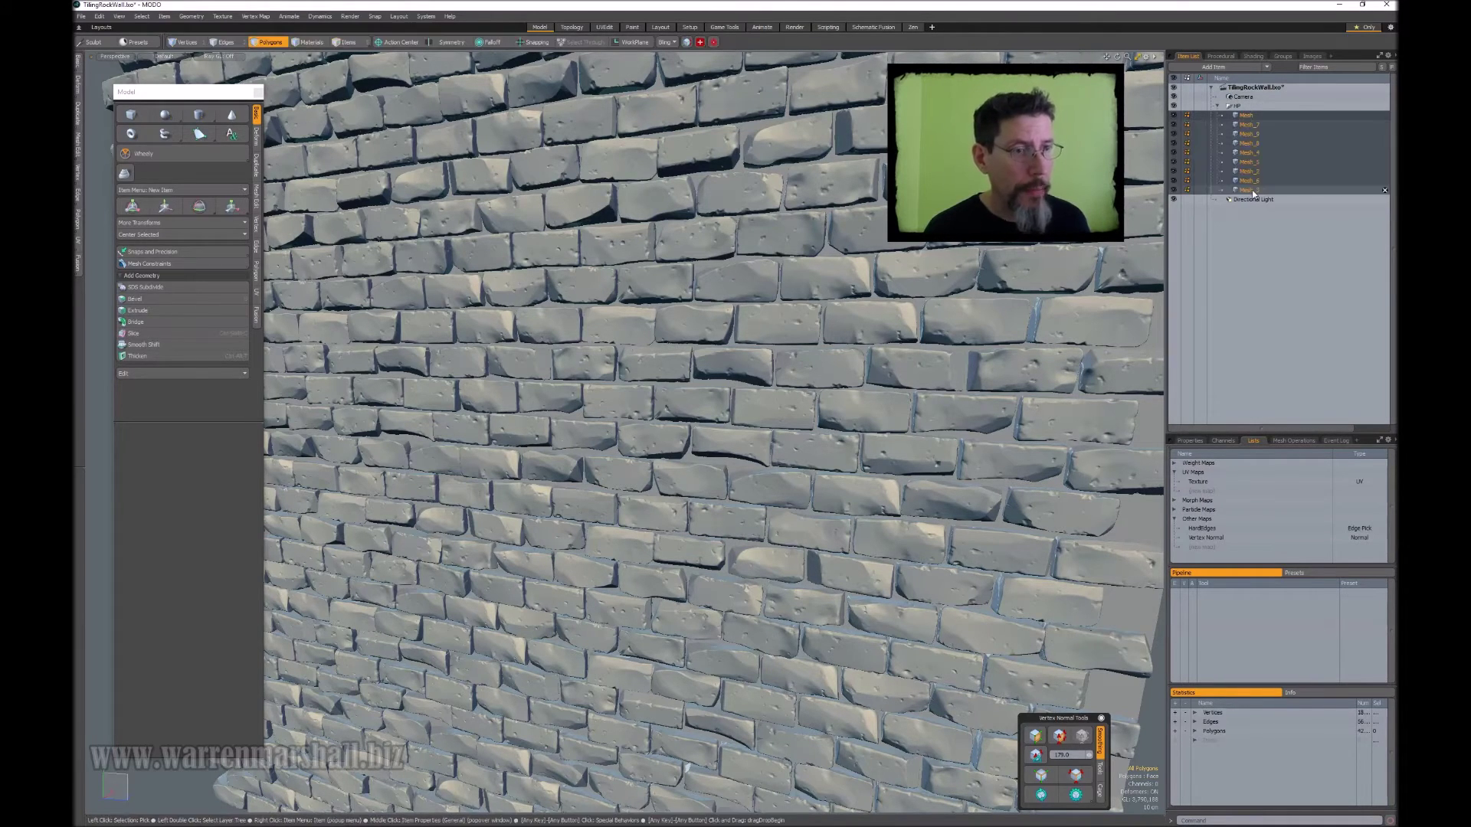
{"action": "right_click", "coordinate": [1195, 484]}
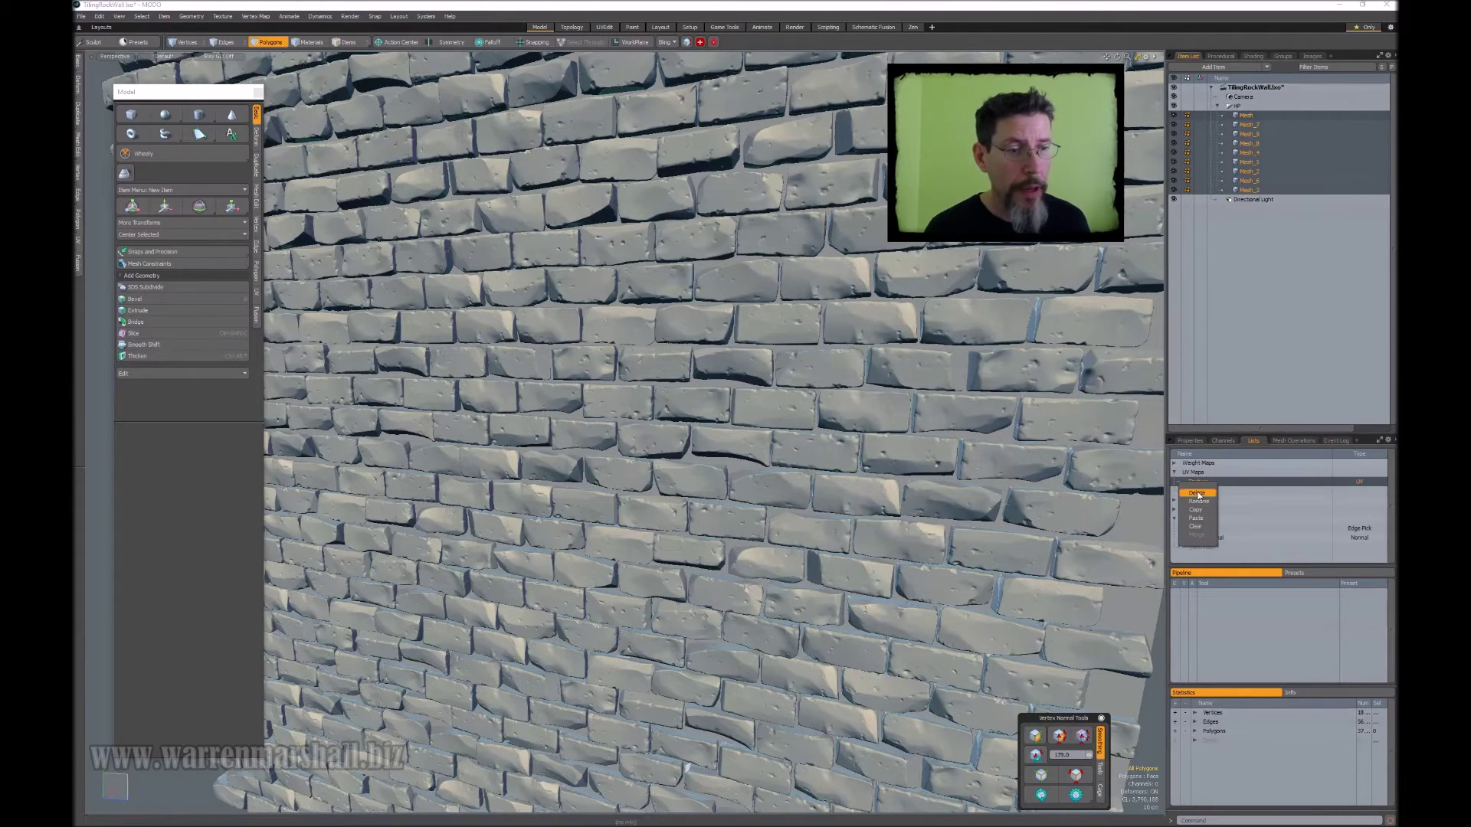
{"action": "left_click", "coordinate": [1198, 494]}
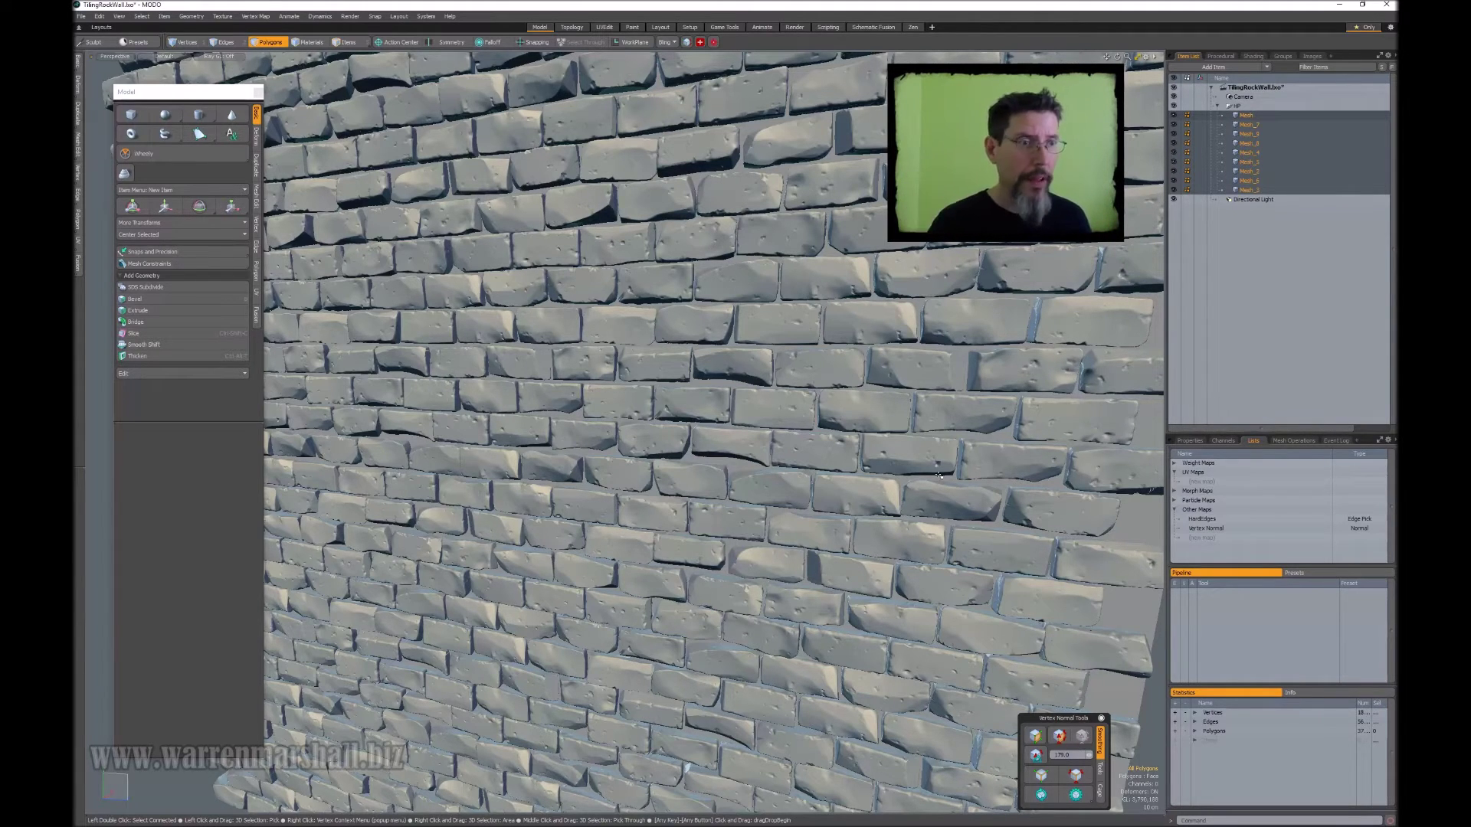
Copy the backing polygon from the central wall mesh into a new mesh item of its own, and view it in isolation.
{"action": "left_click", "coordinate": [1280, 114]}
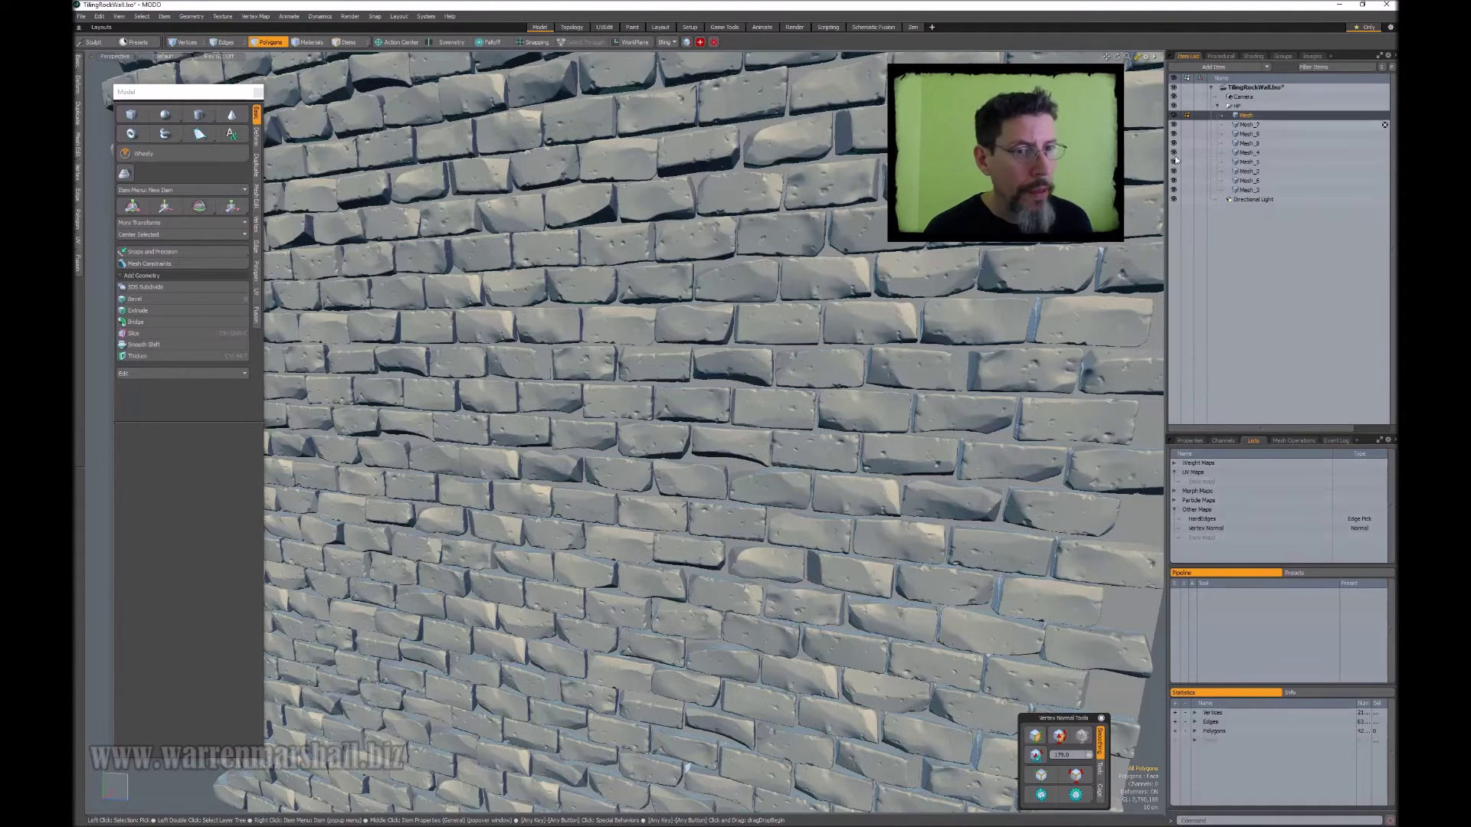
{"action": "mouse_move", "coordinate": [709, 387]}
{"action": "left_mouse_down", "text": "alt"}
{"action": "mouse_move", "coordinate": [660, 431]}
{"action": "mouse_move", "coordinate": [694, 406]}
{"action": "left_mouse_up", "text": "alt"}
{"action": "left_click", "coordinate": [674, 407]}
{"action": "left_click_drag", "start_coordinate": [755, 331], "coordinate": [774, 317], "text": "alt"}
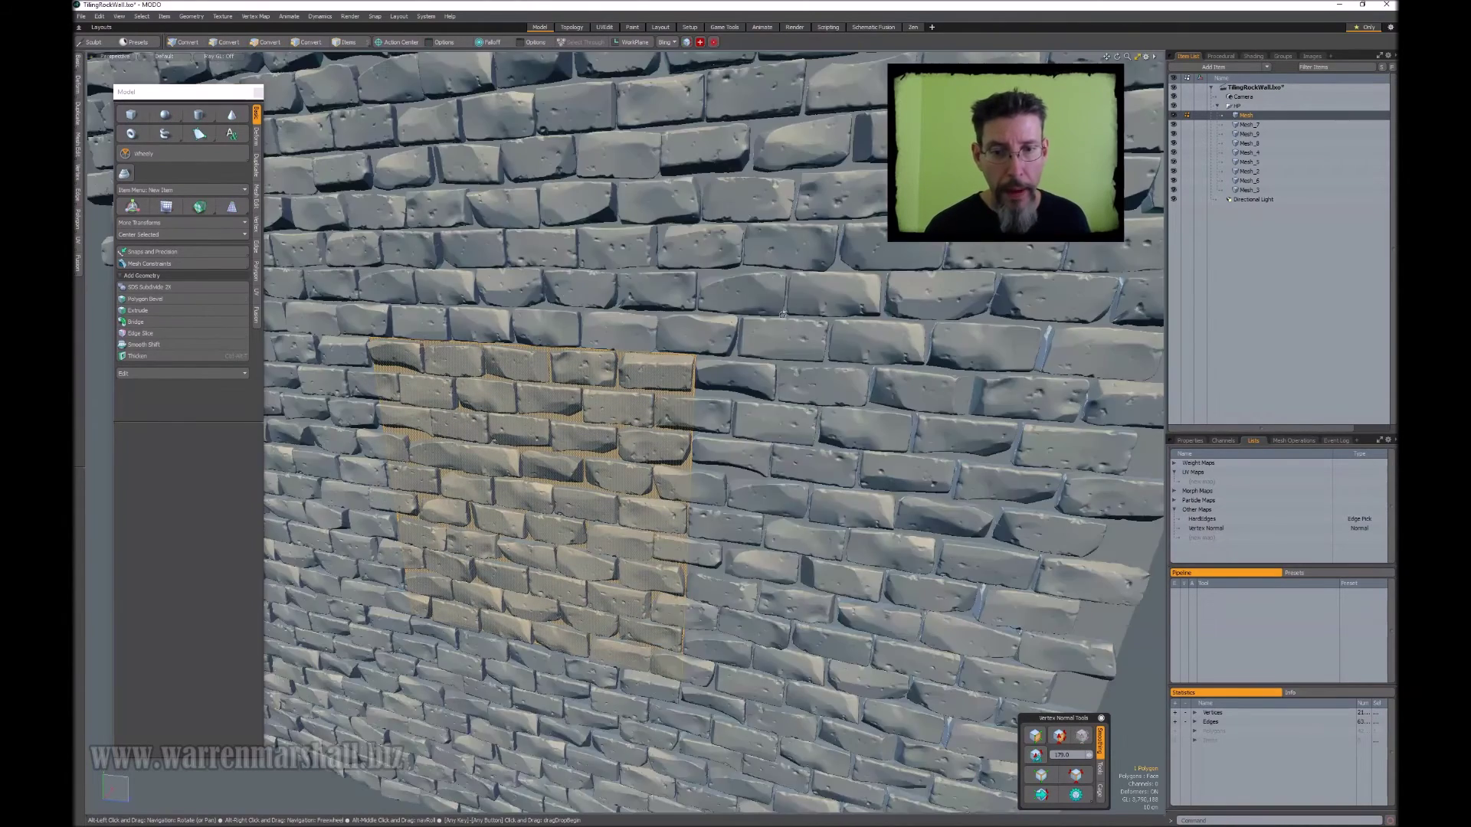
{"action": "left_click_drag", "start_coordinate": [783, 314], "coordinate": [812, 322], "text": "alt"}
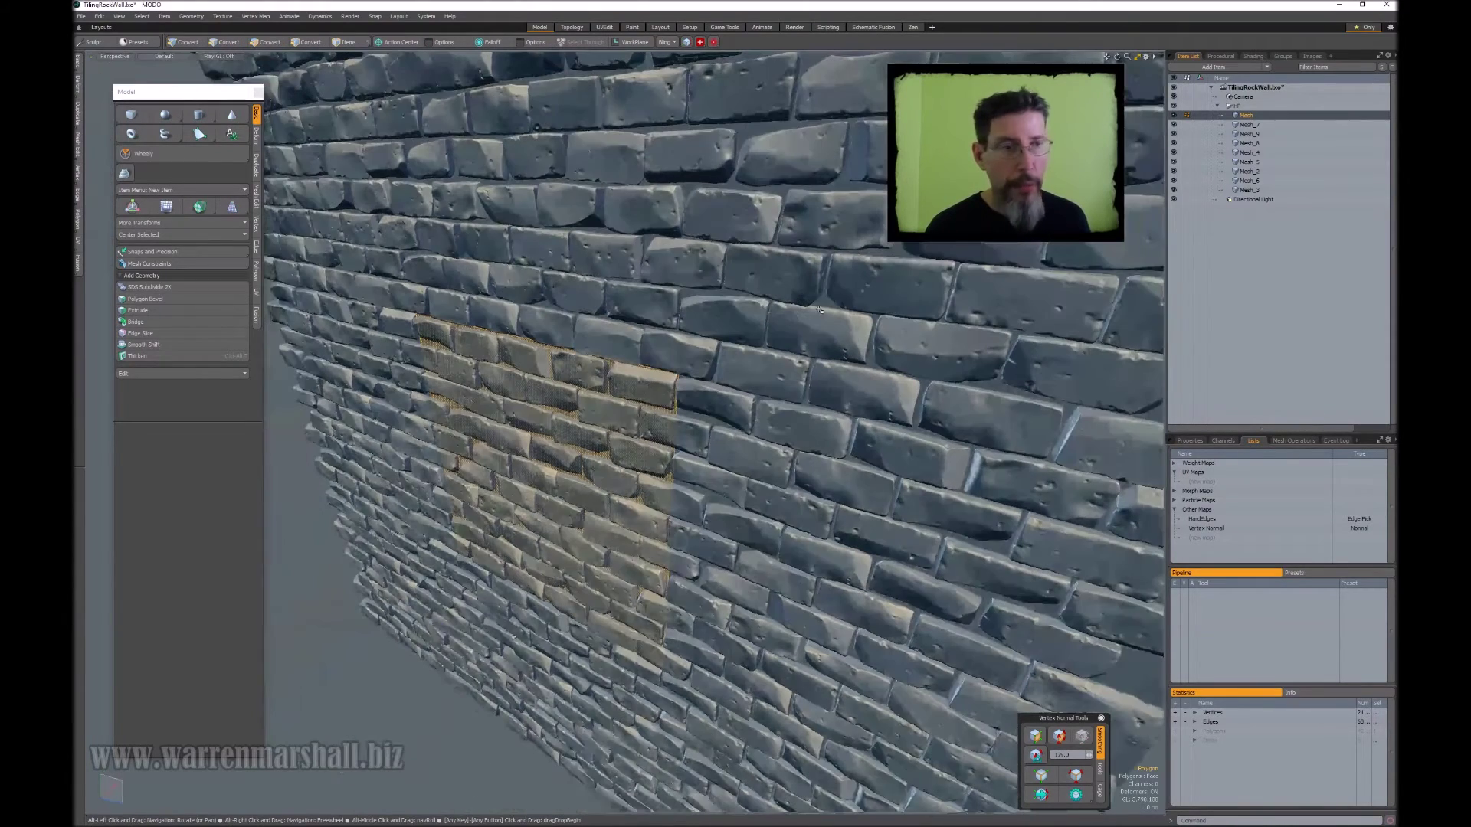
{"action": "left_click", "coordinate": [1218, 109]}
{"action": "left_click", "coordinate": [1256, 116]}
{"action": "left_click_drag", "start_coordinate": [720, 436], "coordinate": [896, 358], "text": "alt"}
{"action": "left_click_drag", "start_coordinate": [834, 433], "coordinate": [836, 434], "text": "alt"}
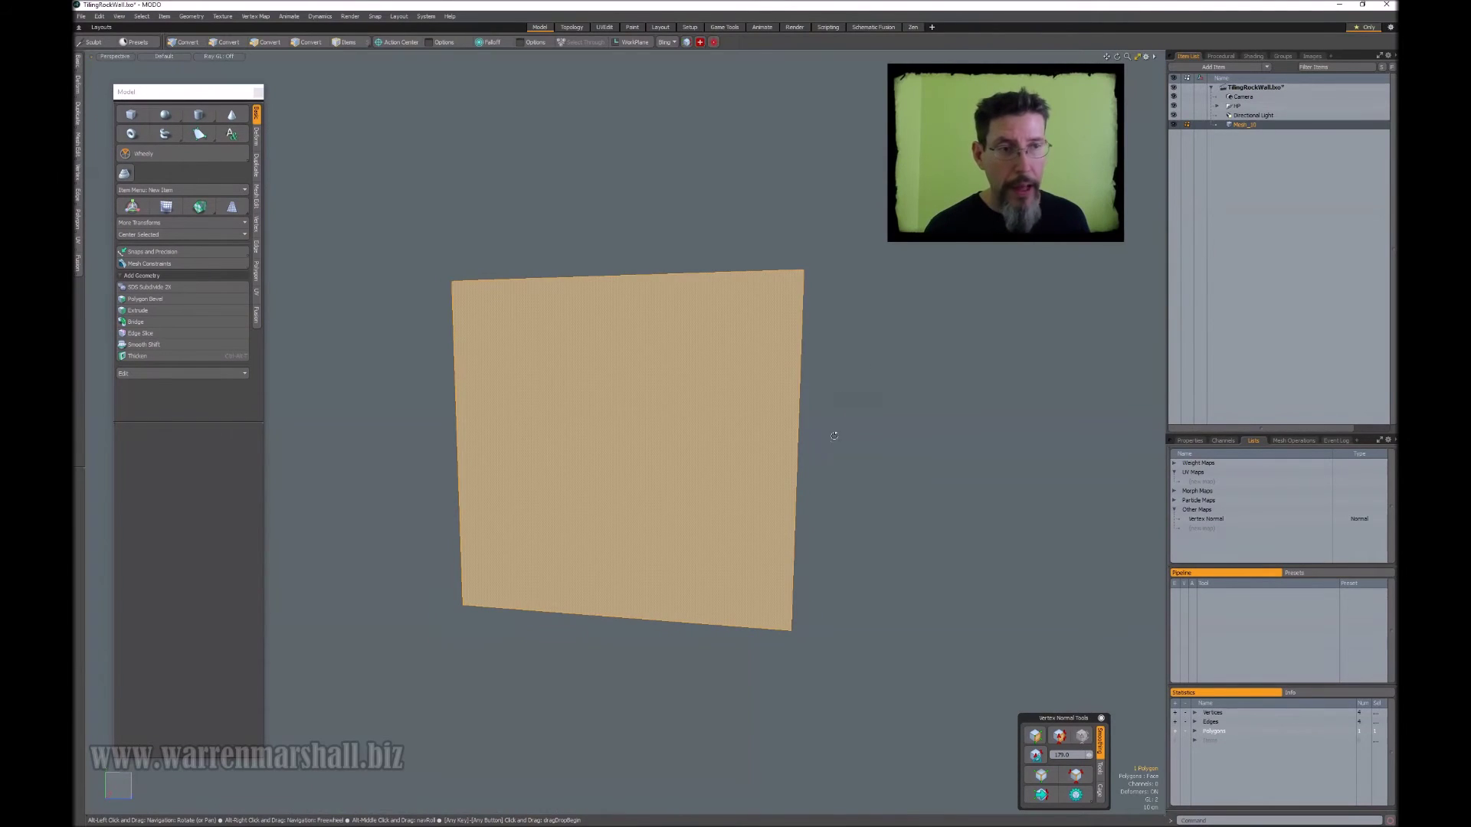
Rename the new plane mesh item as LP.
{"action": "double_click", "coordinate": [1241, 124]}
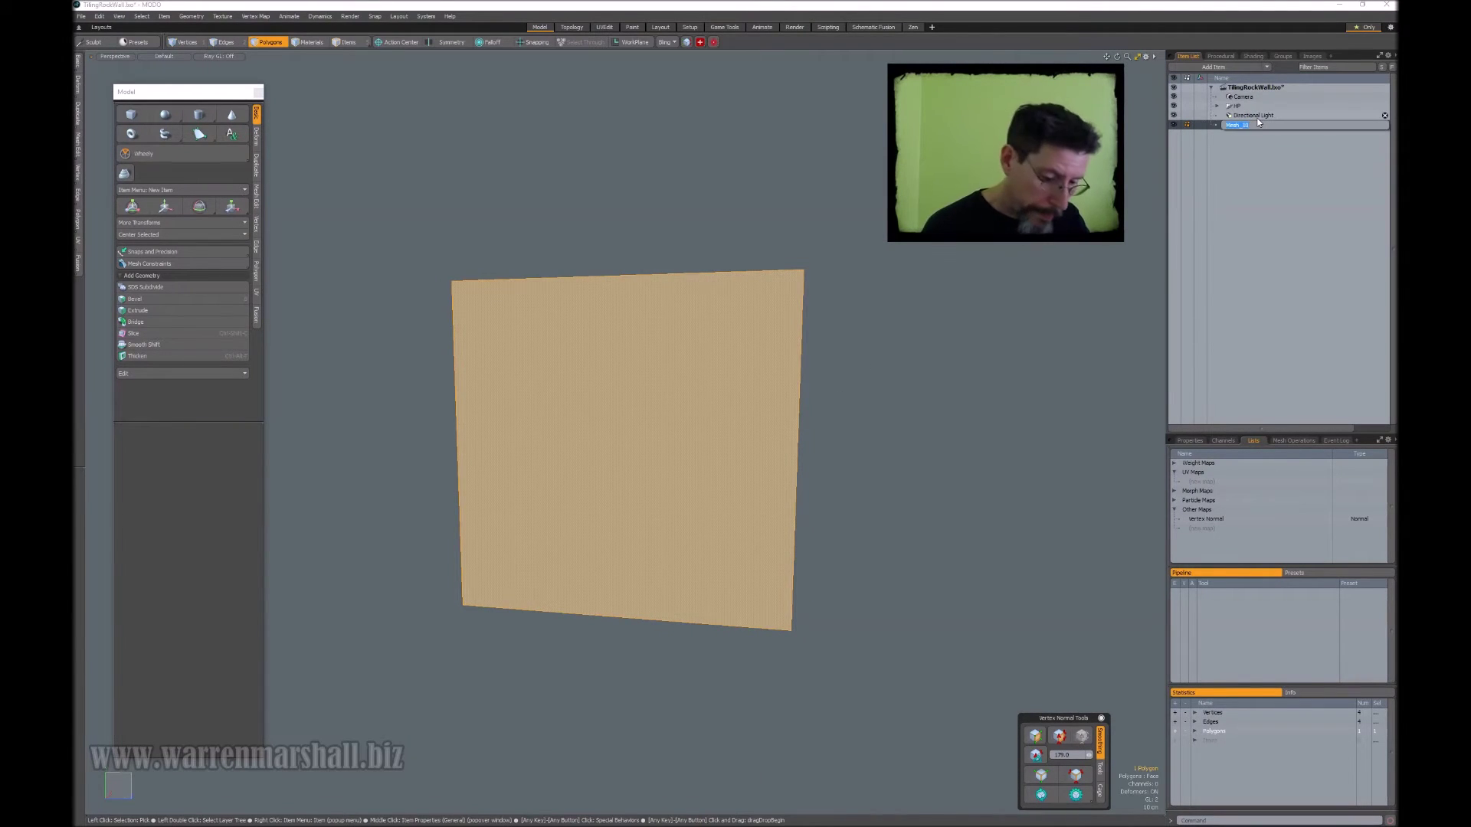
{"action": "type", "text": "LP"}
{"action": "key", "text": "Return"}
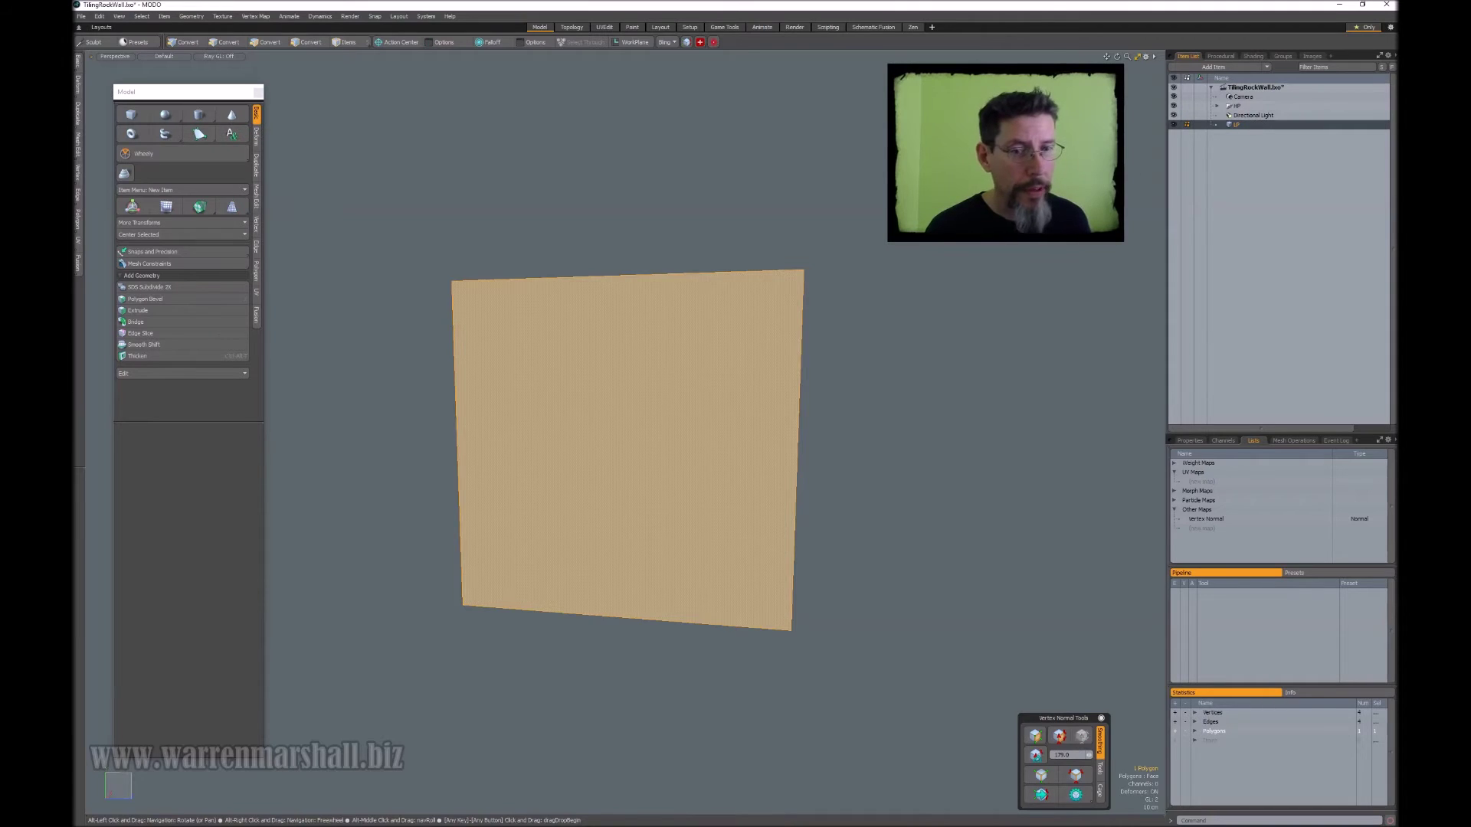
Delete the Vertex Normal map from the LP plane.
{"action": "left_click_drag", "start_coordinate": [643, 459], "coordinate": [674, 468], "text": "alt"}
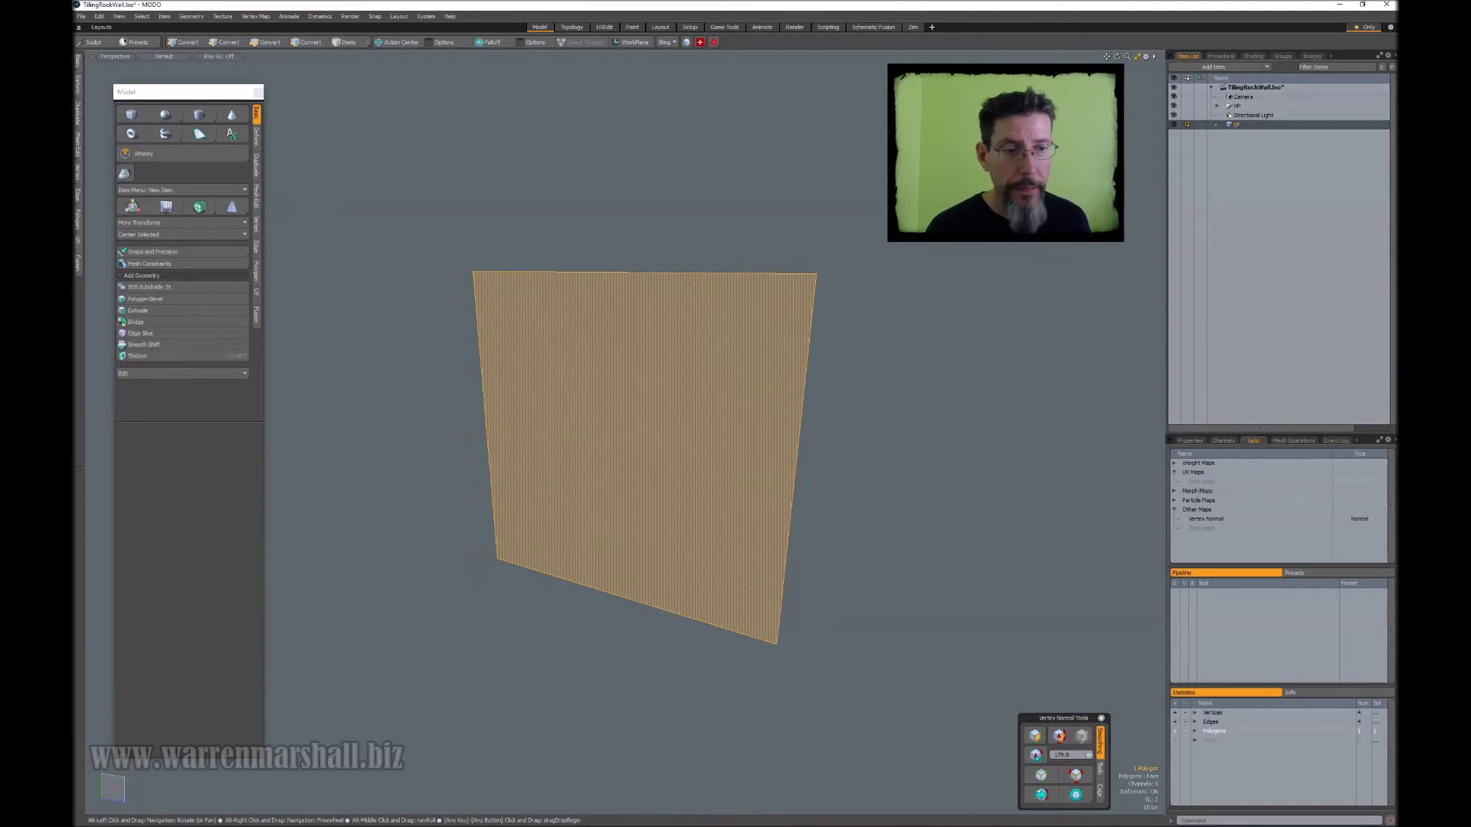
{"action": "right_click", "coordinate": [1205, 520]}
{"action": "left_click", "coordinate": [1201, 531]}
{"action": "left_click_drag", "start_coordinate": [619, 153], "coordinate": [628, 174], "text": "alt+shift"}
Isolate the LP plane and create a Texture UV map for it with a planar projection along the X axis.
{"action": "left_click", "coordinate": [605, 26]}
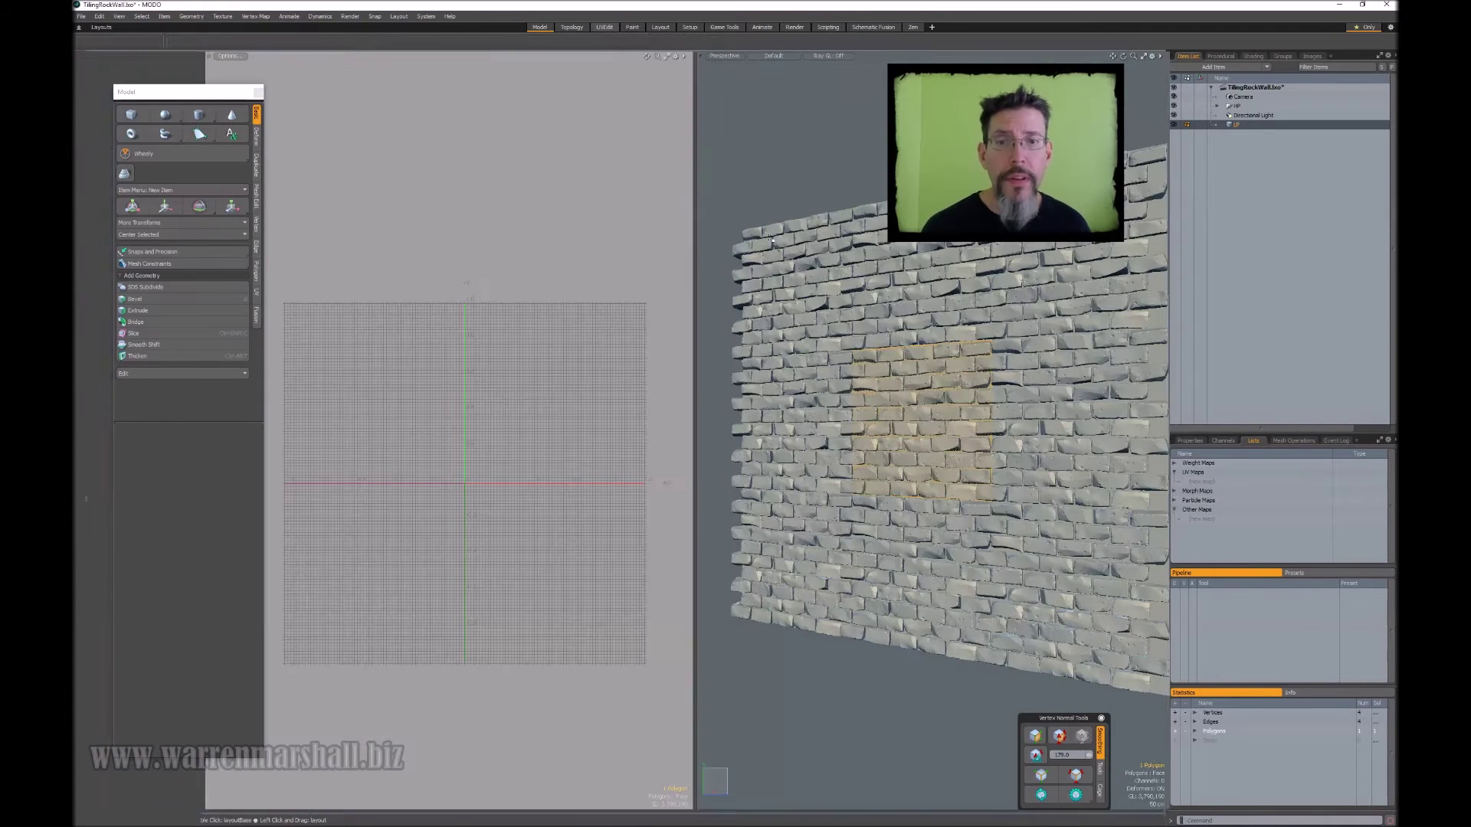
{"action": "left_click_drag", "start_coordinate": [853, 316], "coordinate": [881, 322], "text": "alt"}
{"action": "key", "text": "shift+h"}
{"action": "scroll", "coordinate": [950, 359], "scroll_direction": "up", "scroll_amount": 3}
{"action": "scroll", "coordinate": [1007, 360], "scroll_direction": "down", "scroll_amount": 2}
{"action": "left_click", "coordinate": [98, 68]}
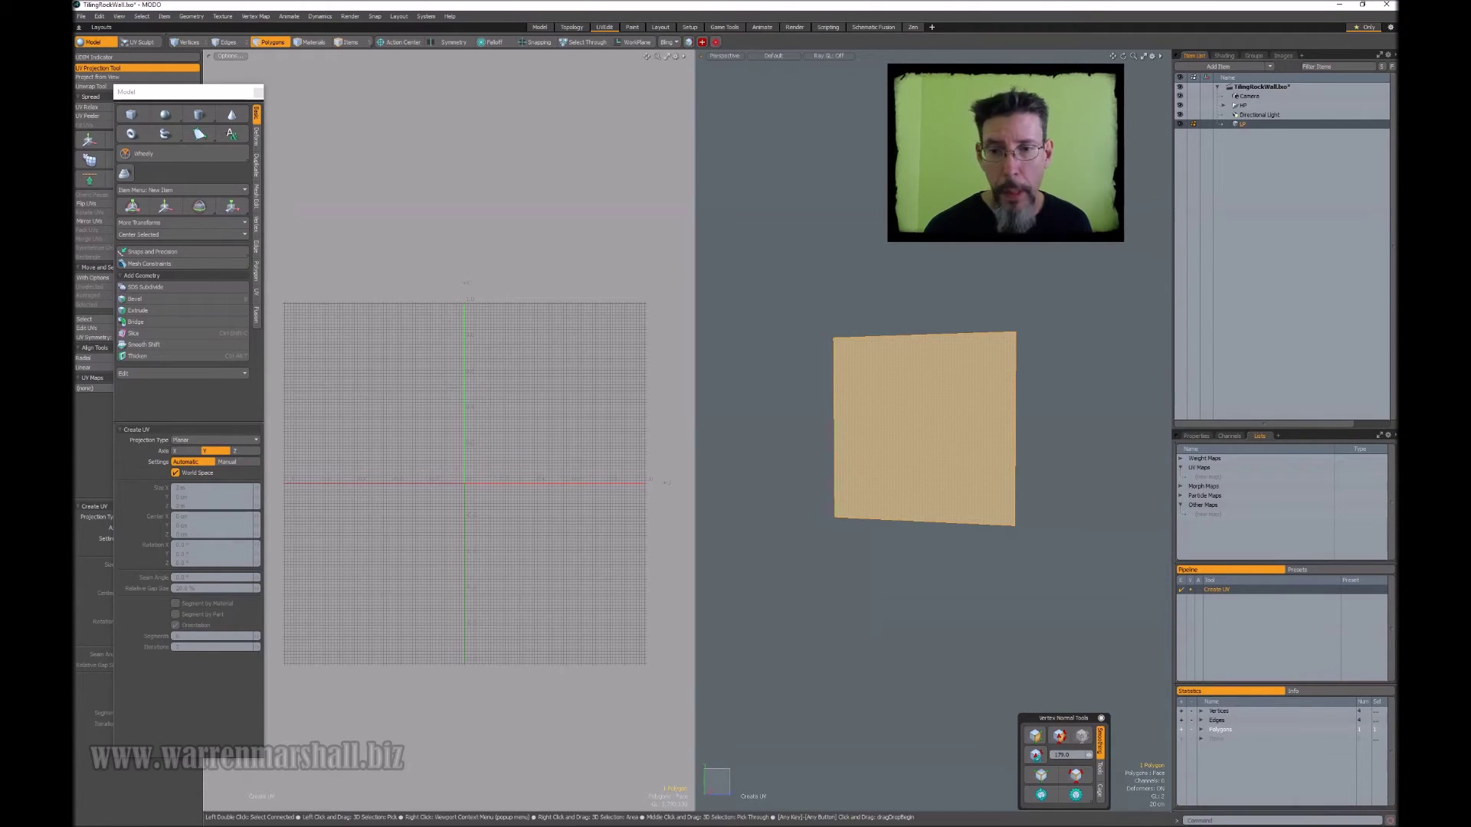
{"action": "left_click", "coordinate": [455, 389]}
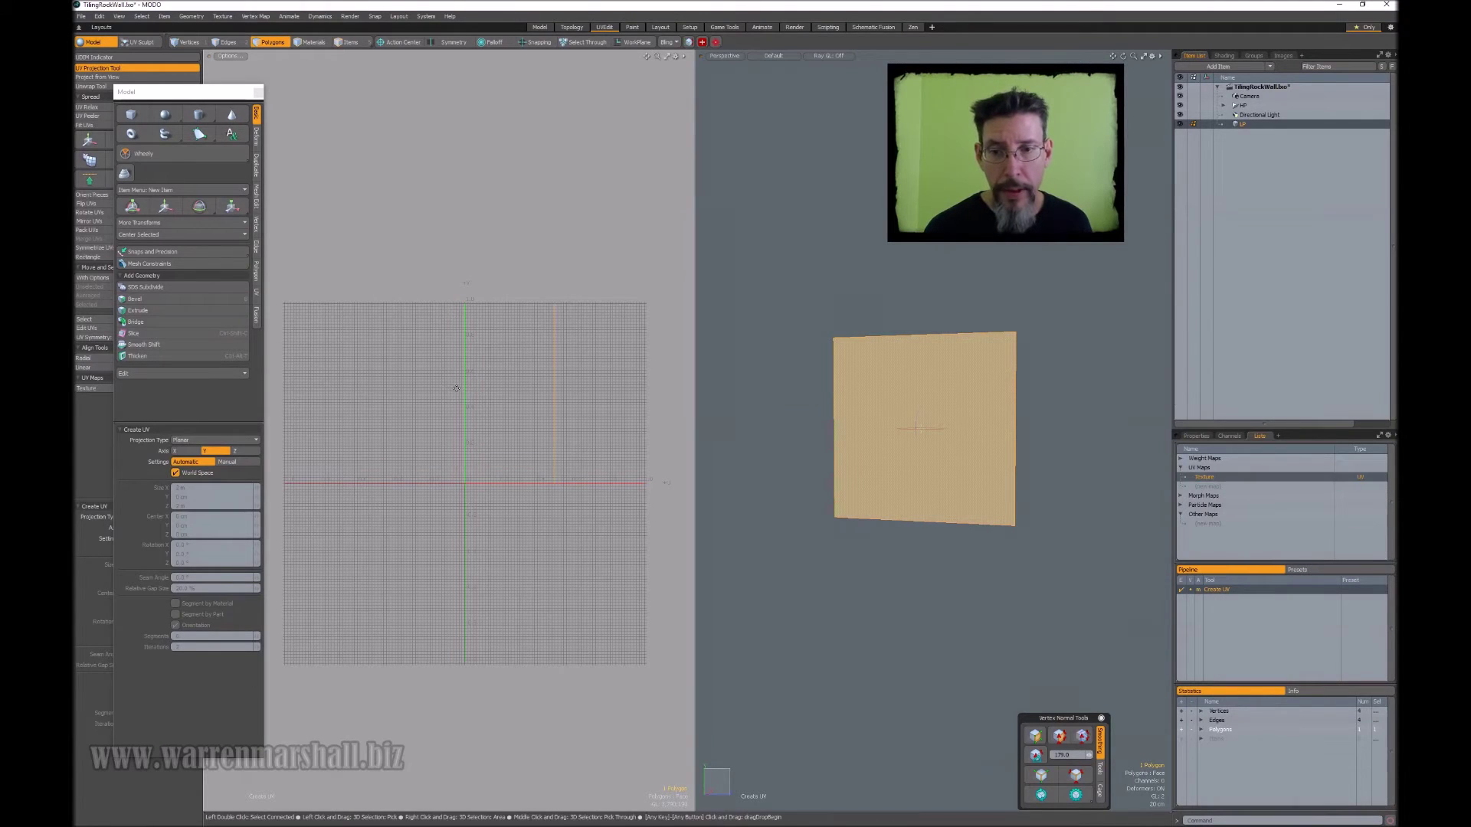
{"action": "left_click", "coordinate": [185, 451]}
{"action": "key", "text": "space"}
{"action": "key", "text": "2"}
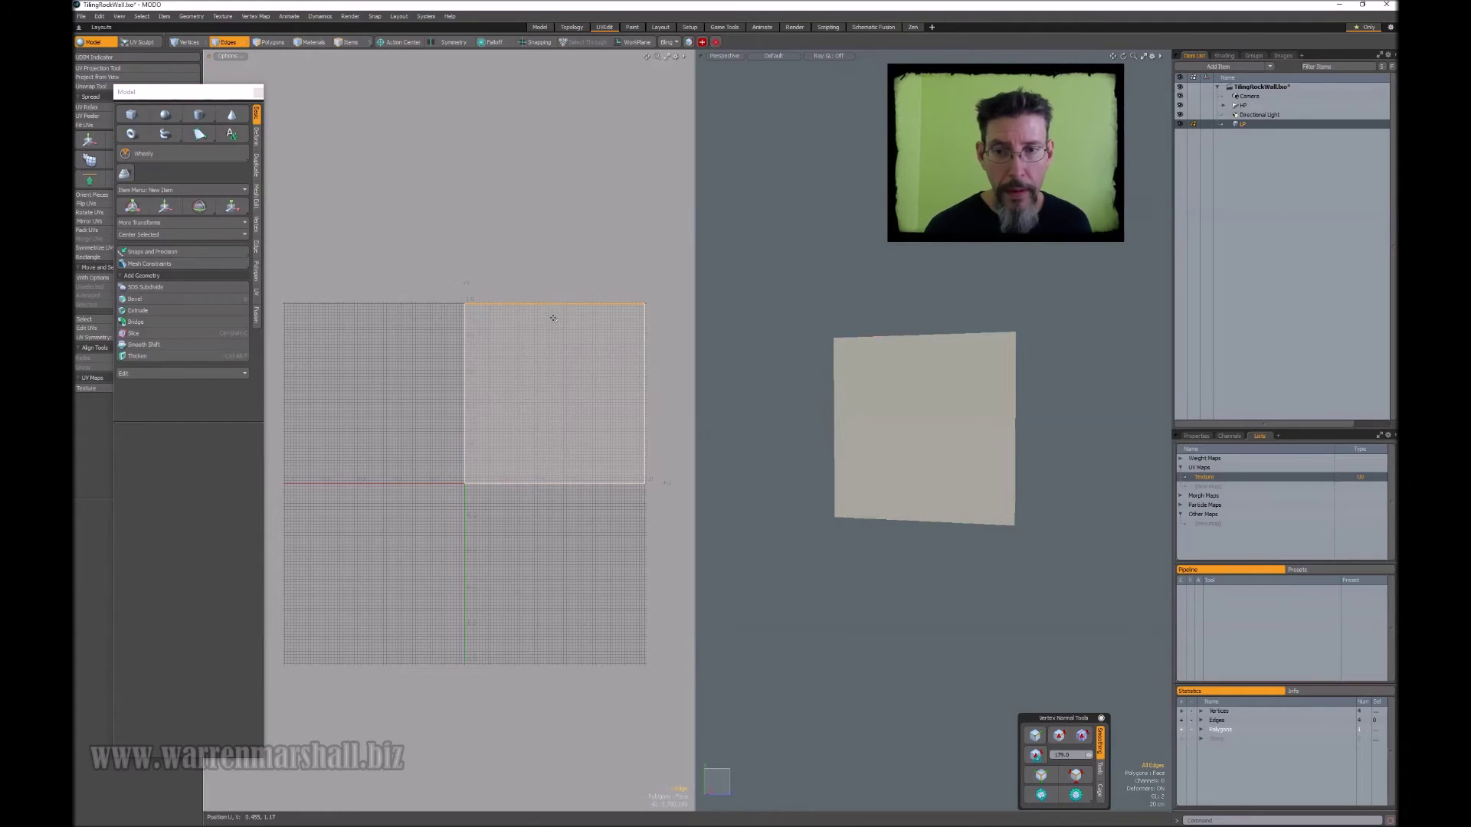
{"action": "left_click", "coordinate": [495, 229]}
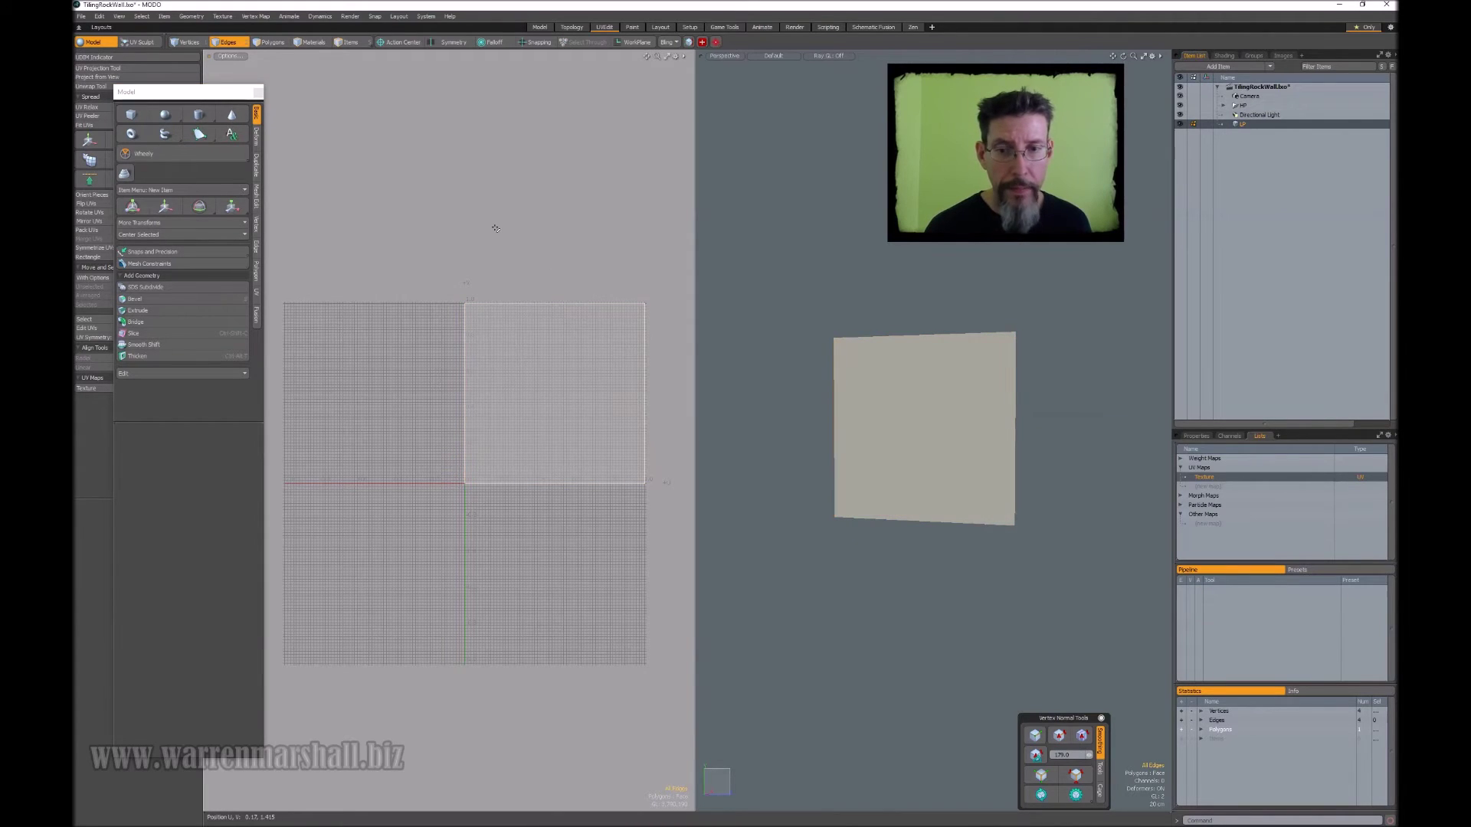
{"action": "left_click_drag", "start_coordinate": [687, 142], "coordinate": [673, 163], "text": "alt"}
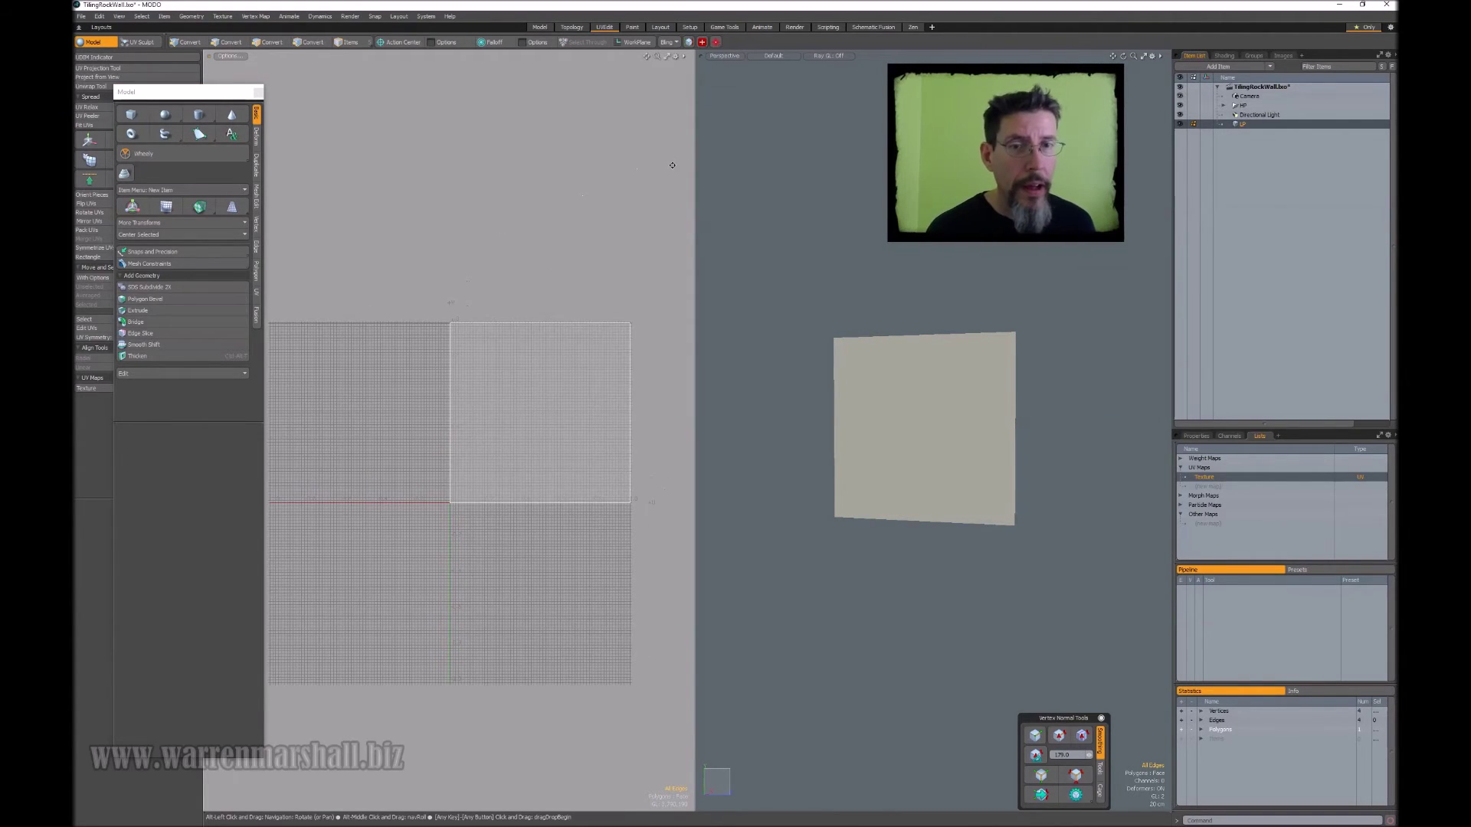
{"action": "left_click_drag", "start_coordinate": [838, 207], "coordinate": [820, 229], "text": "alt"}
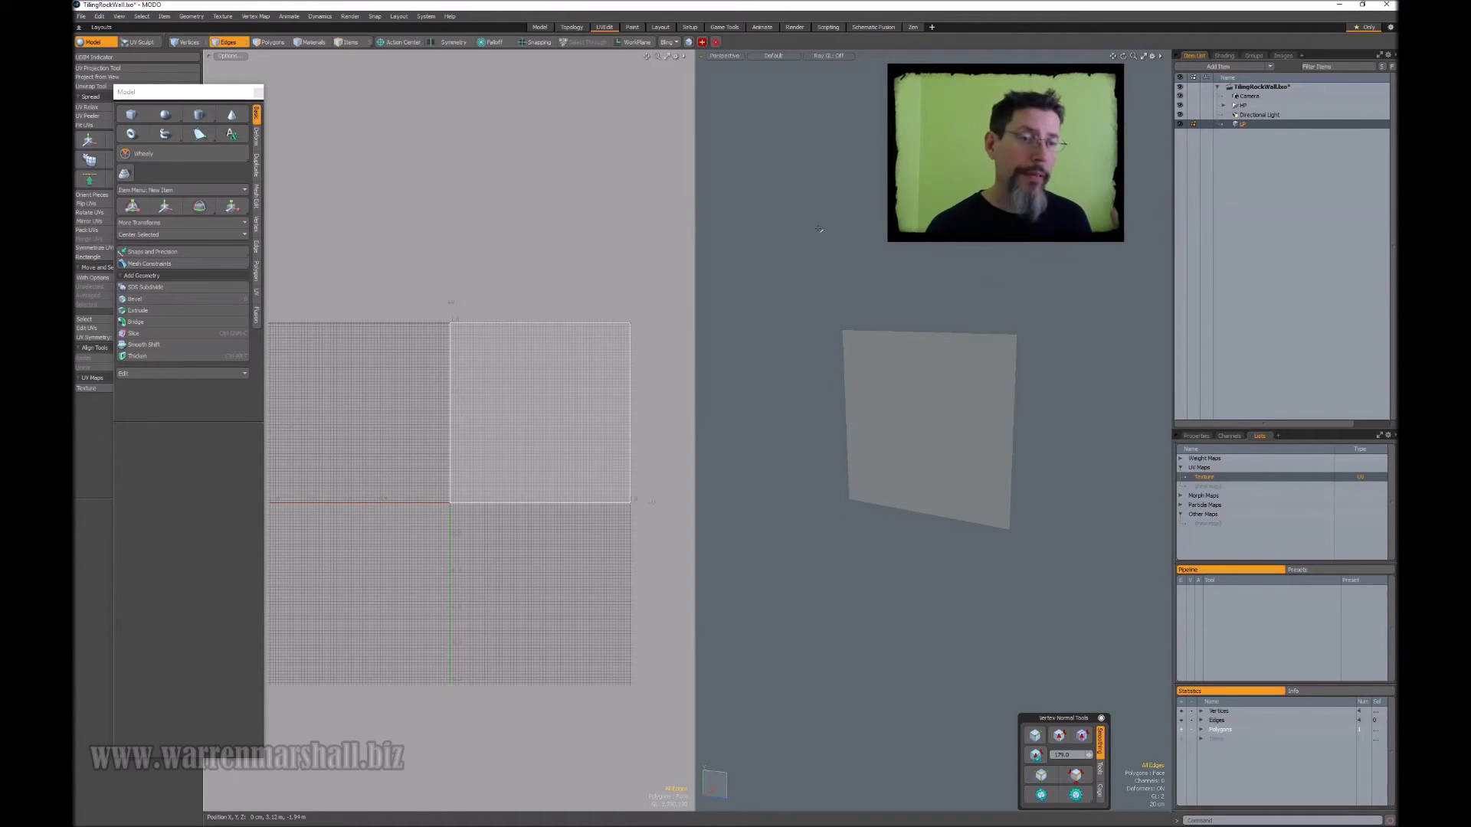
Return to the modelling layout and show the HP group's wall meshes together with the LP plane.
{"action": "left_click", "coordinate": [534, 28]}
{"action": "left_click_drag", "start_coordinate": [648, 189], "coordinate": [649, 157], "text": "alt"}
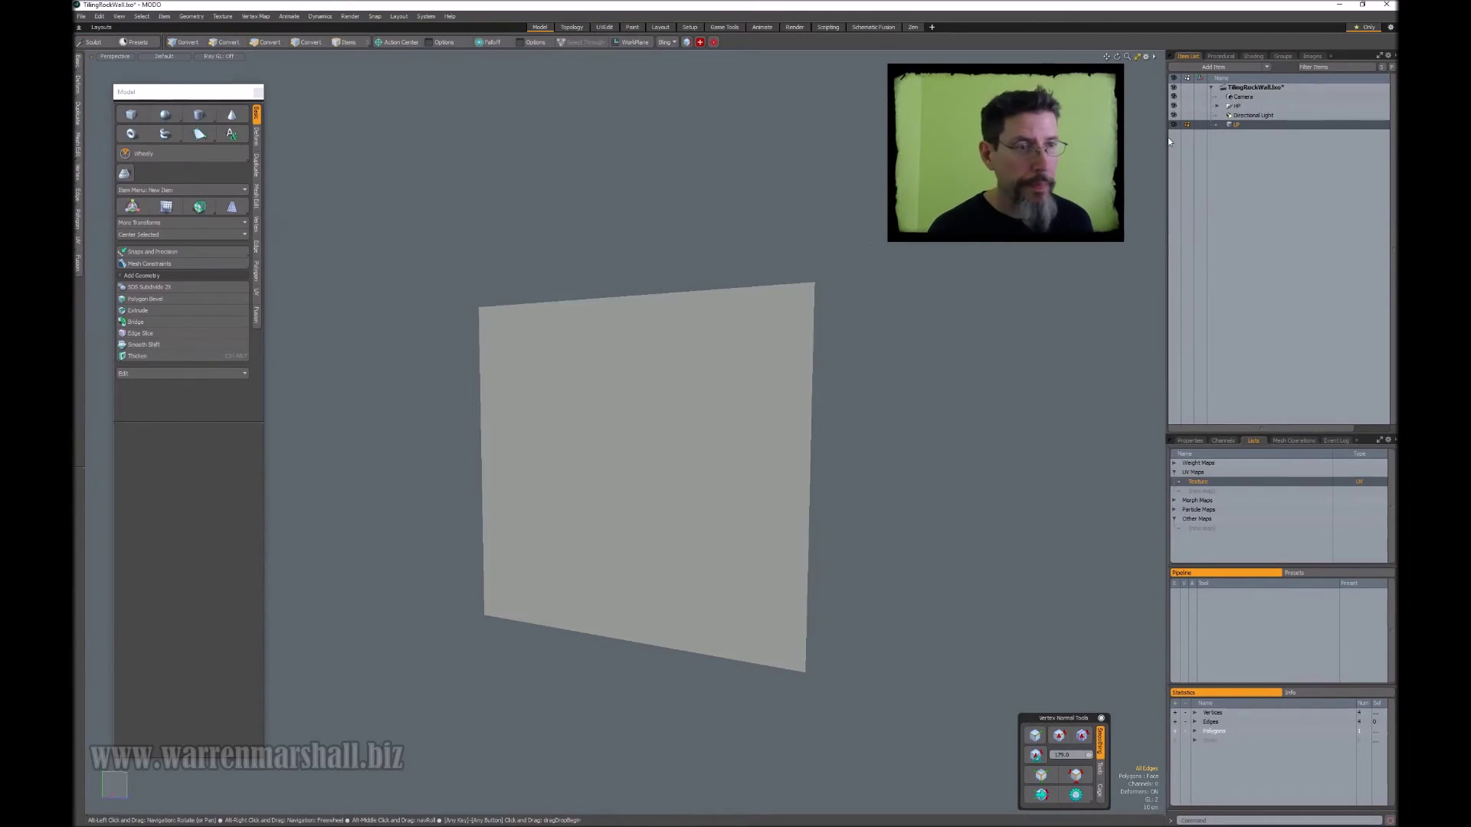
{"action": "left_click", "coordinate": [1173, 105]}
{"action": "left_click_drag", "start_coordinate": [908, 336], "coordinate": [843, 305], "text": "ctrl+alt"}
{"action": "key", "text": "3"}
{"action": "left_click", "coordinate": [972, 282]}
{"action": "left_click_drag", "start_coordinate": [973, 282], "coordinate": [931, 296], "text": "alt+shift"}
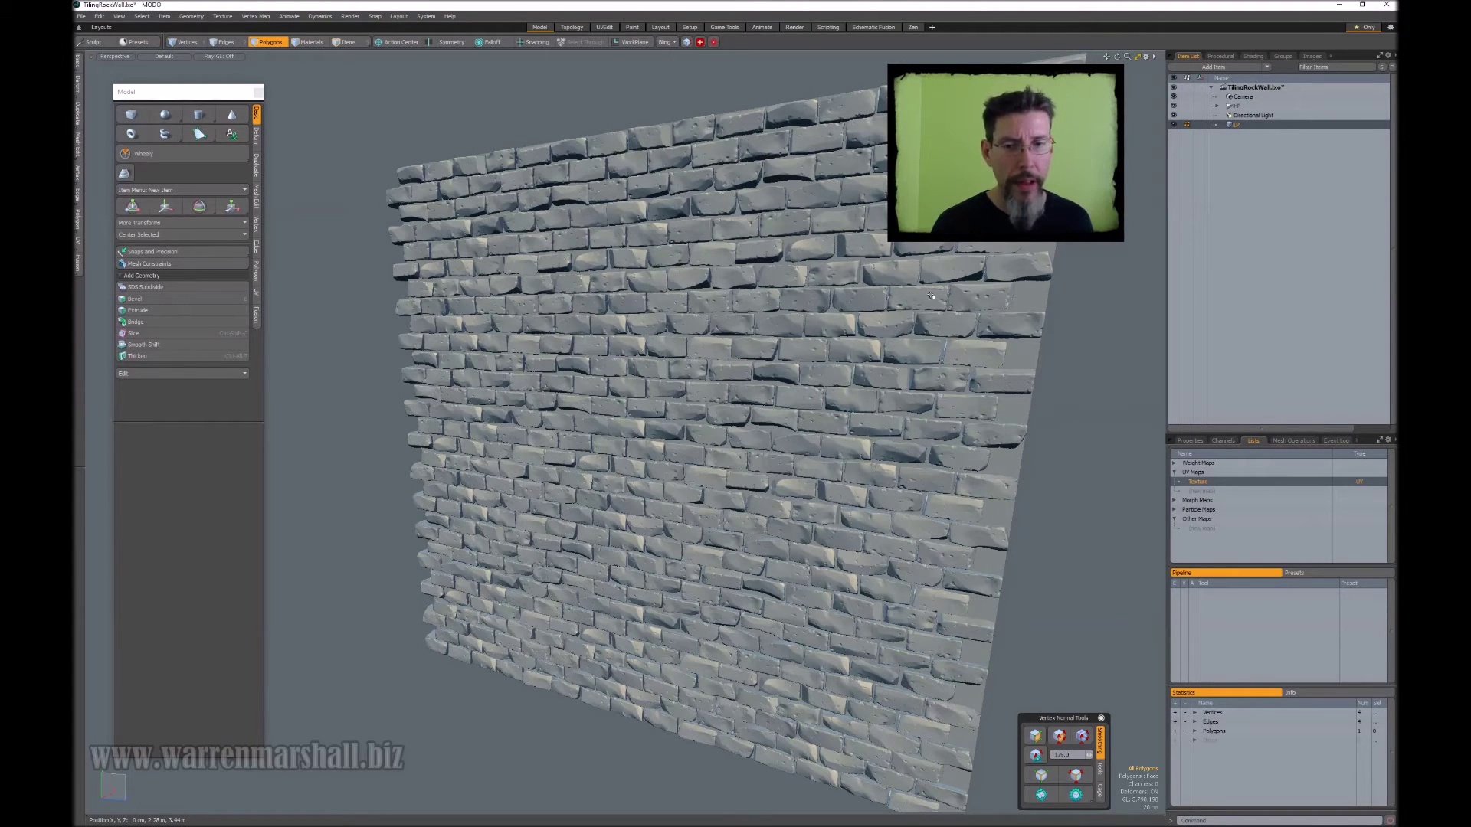
{"action": "left_click_drag", "start_coordinate": [778, 358], "coordinate": [570, 433], "text": "alt"}
{"action": "scroll", "coordinate": [628, 396], "scroll_direction": "up", "scroll_amount": 4}
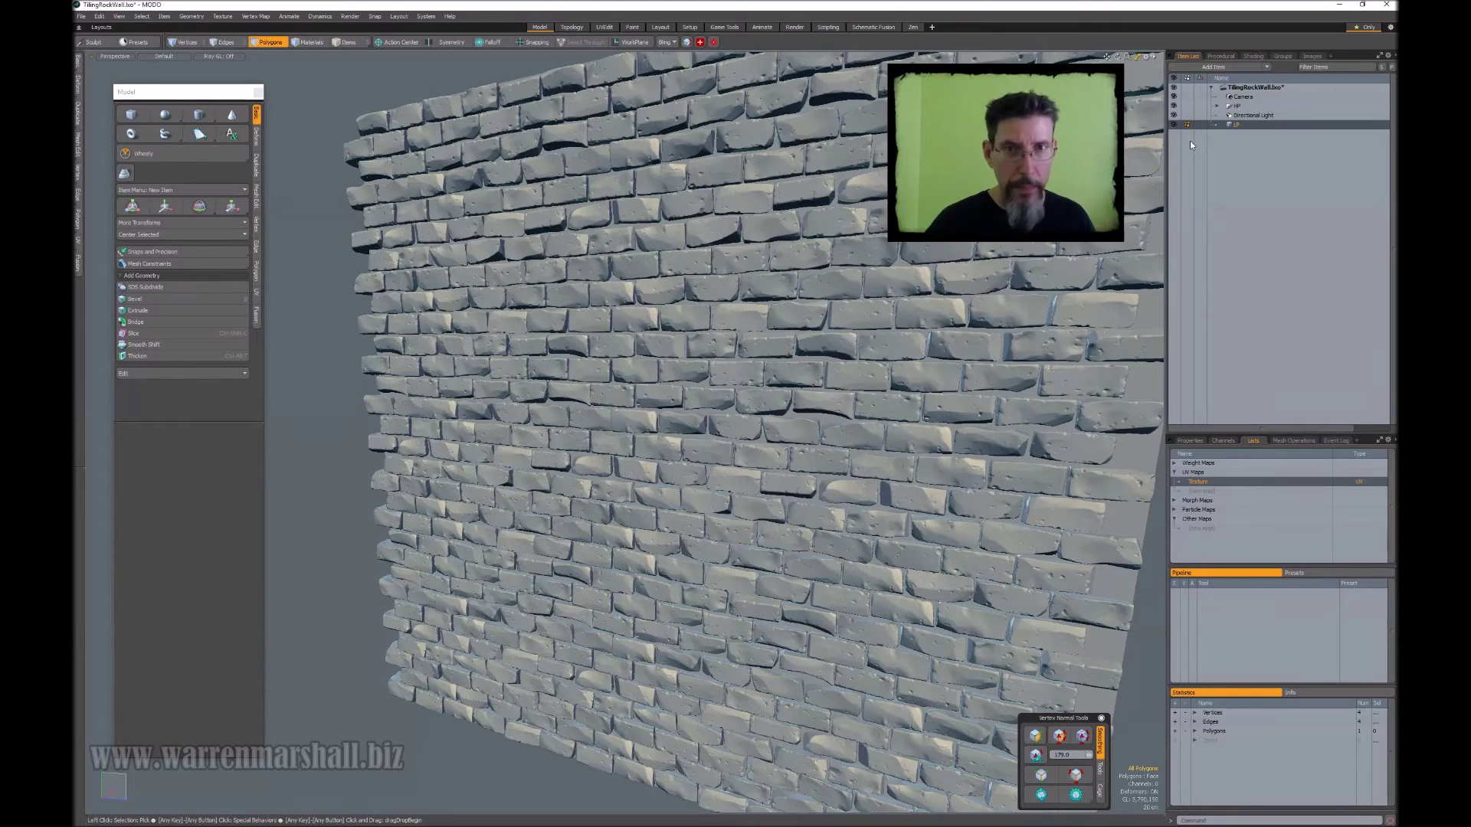
Duplicate the LP mesh item and rename the copy as LP_Cage.
{"action": "right_click", "coordinate": [1240, 124]}
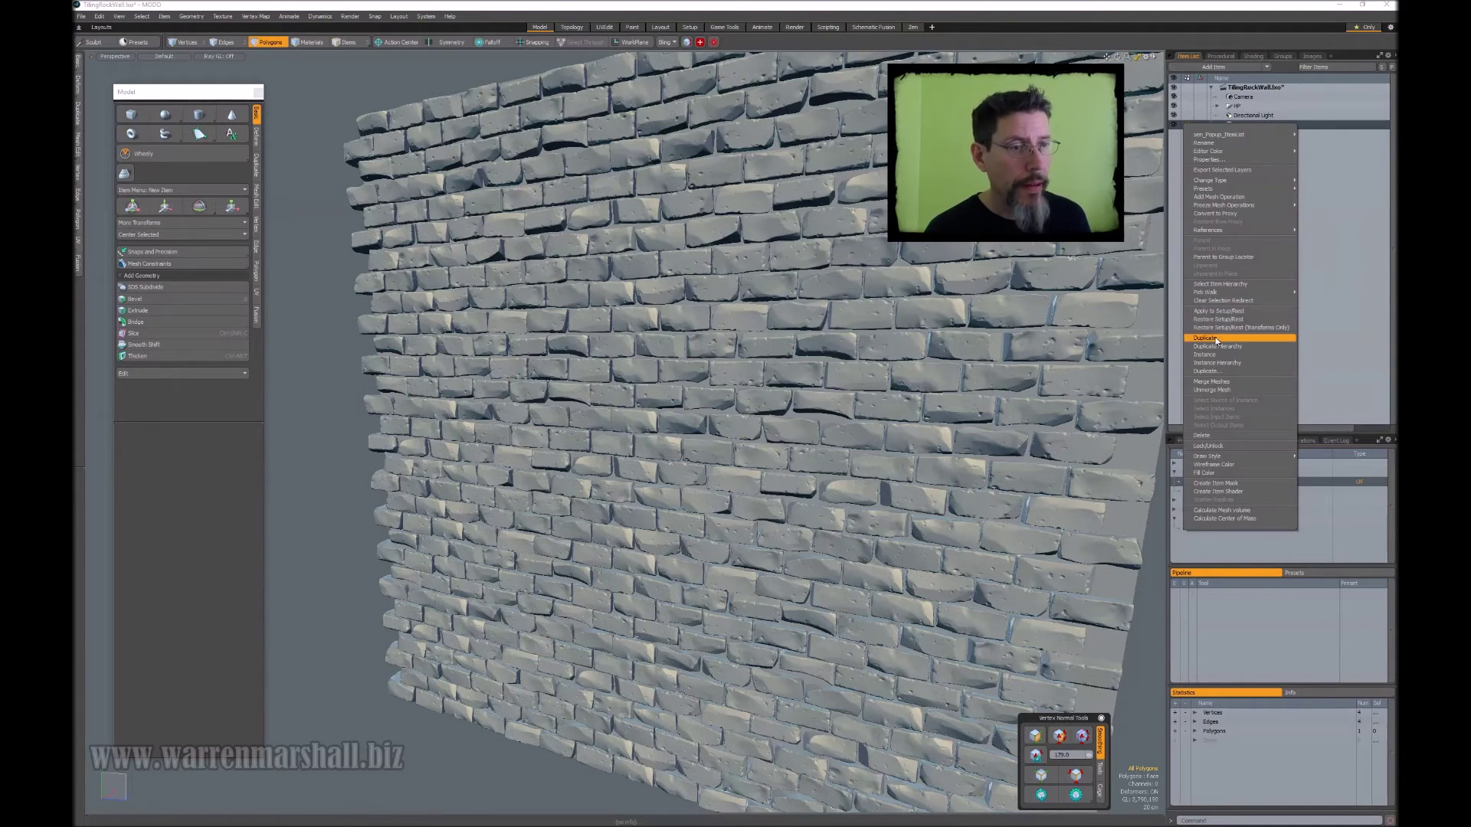
{"action": "left_click", "coordinate": [1216, 338]}
{"action": "double_click", "coordinate": [1256, 134]}
{"action": "type", "text": "LP_Cage"}
{"action": "key", "text": "Return"}
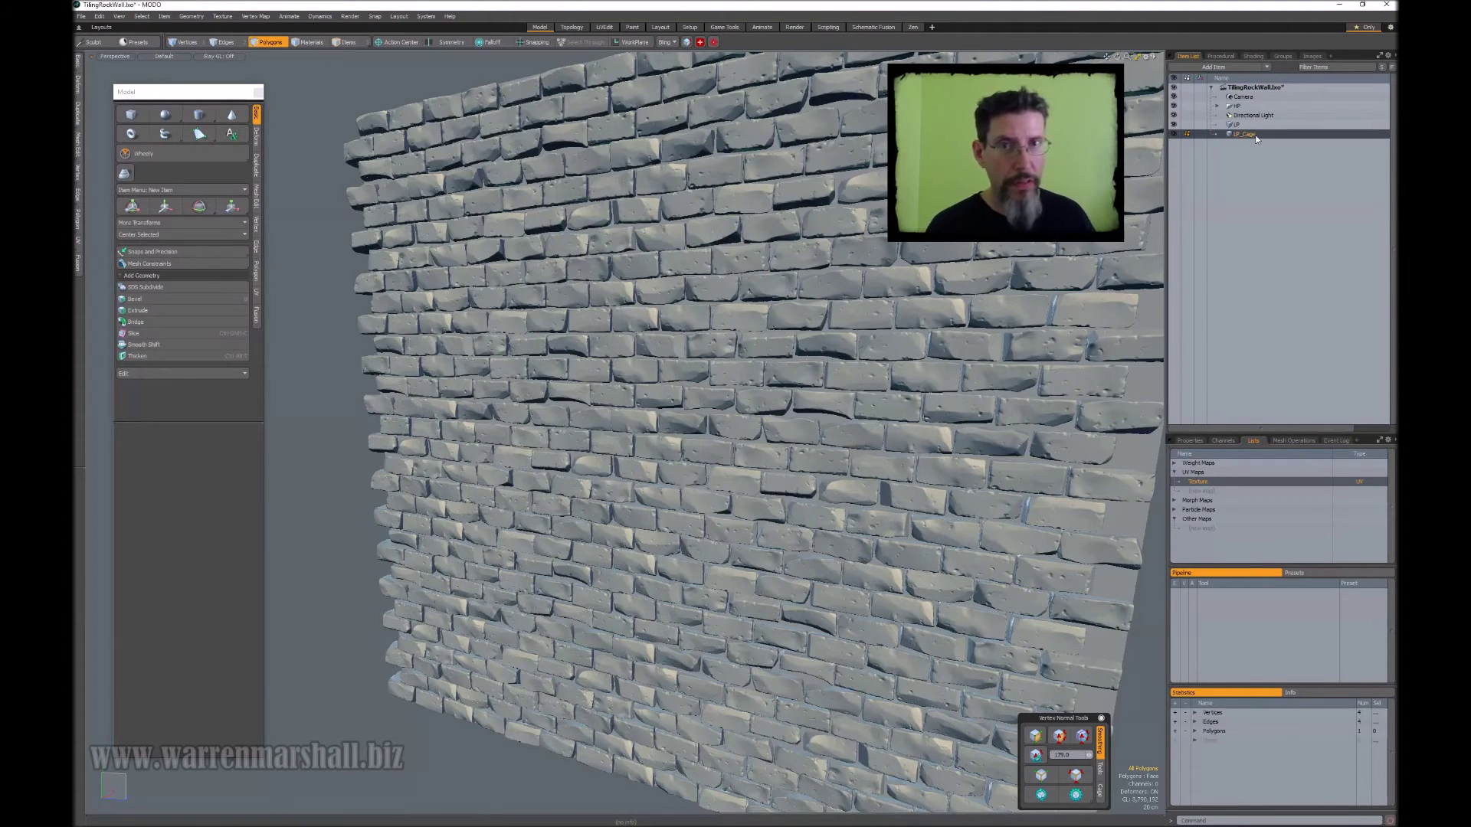
Push the LP_Cage plane outward from the wall until it sits in front of all the brick faces.
{"action": "left_click_drag", "start_coordinate": [755, 383], "coordinate": [726, 373], "text": "alt"}
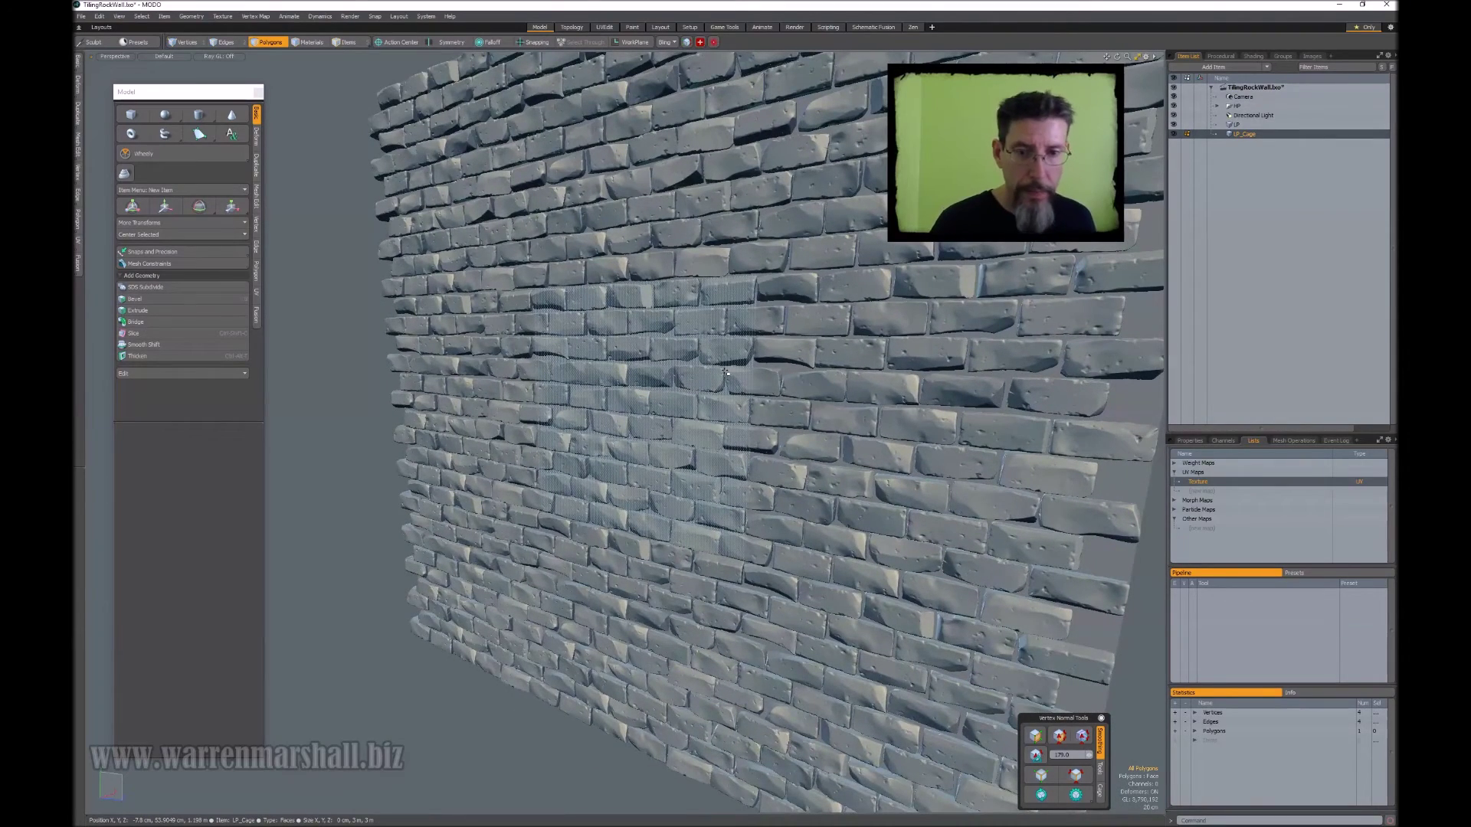
{"action": "key", "text": "shift+p"}
{"action": "mouse_move", "coordinate": [691, 340]}
{"action": "left_mouse_down", "text": "alt"}
{"action": "mouse_move", "coordinate": [613, 423]}
{"action": "mouse_move", "coordinate": [862, 290]}
{"action": "left_mouse_up", "text": "alt"}
{"action": "key", "text": "space"}
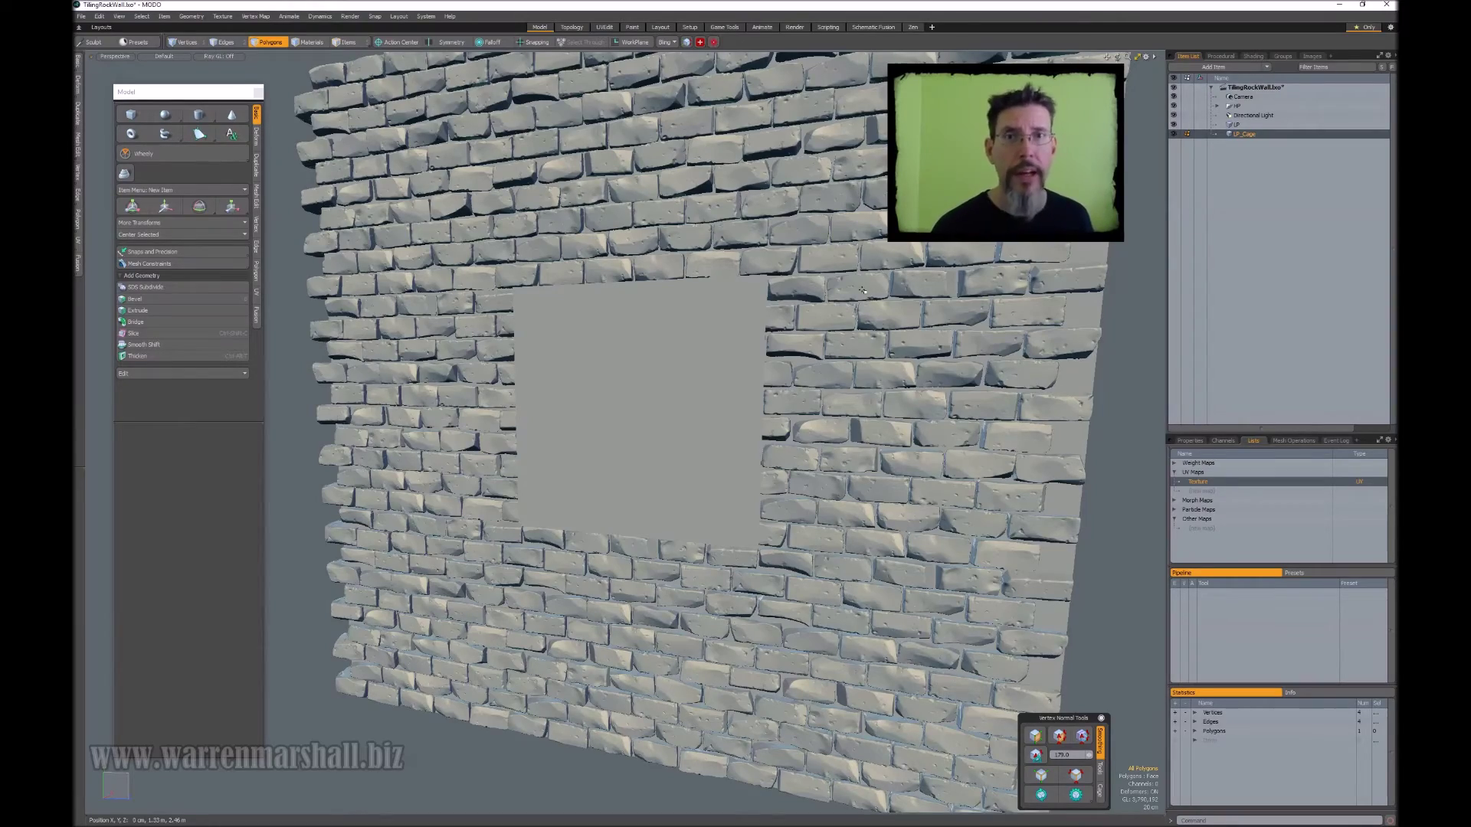
{"action": "left_click_drag", "start_coordinate": [863, 290], "coordinate": [907, 298], "text": "alt"}
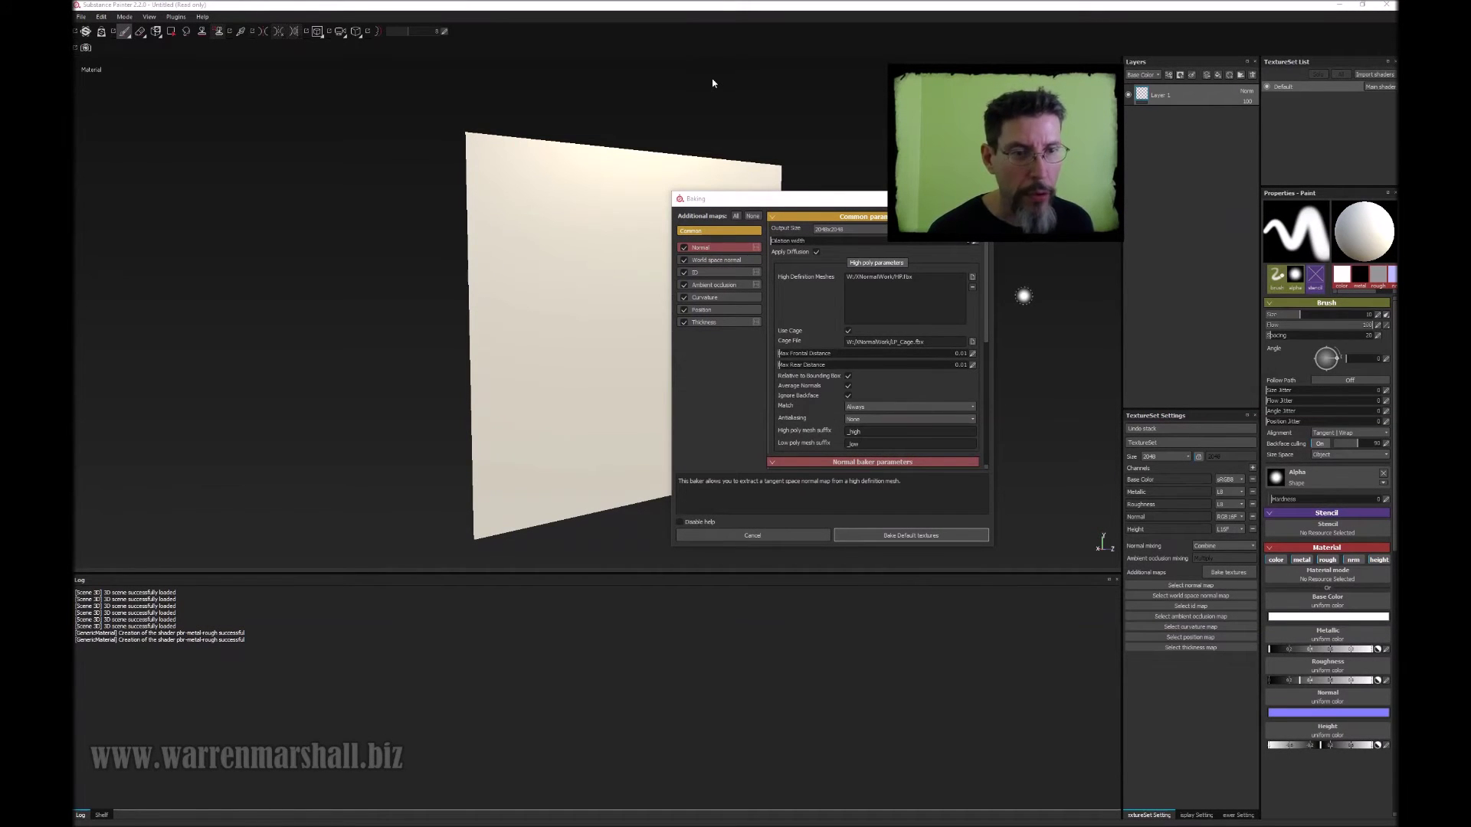
Switch to Substance Painter, exclude the ID map in the baking settings, and bake the Default texture set's remaining maps.
{"action": "left_click_drag", "start_coordinate": [812, 193], "coordinate": [959, 155]}
{"action": "left_click_drag", "start_coordinate": [852, 164], "coordinate": [755, 182]}
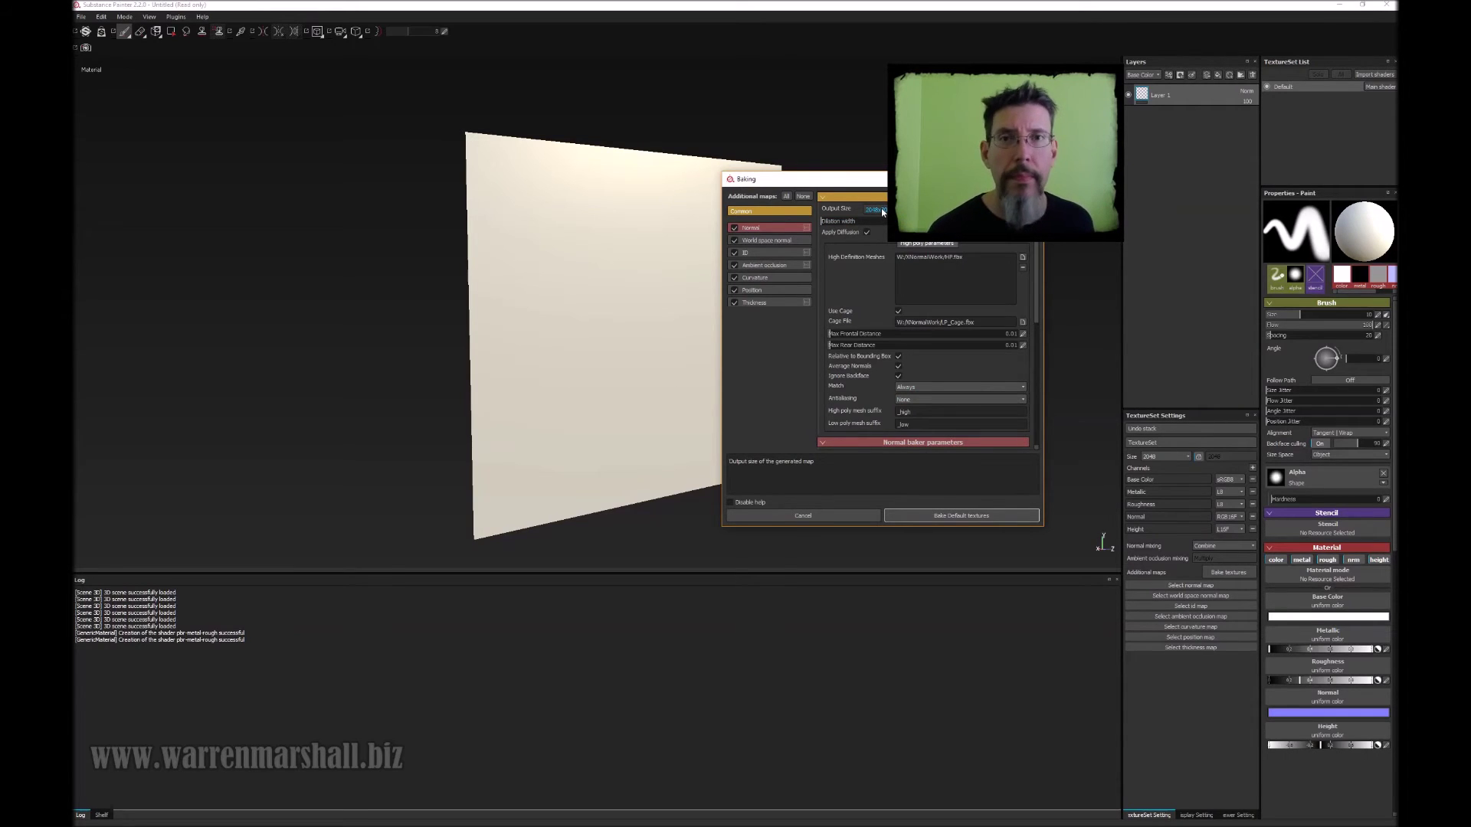
{"action": "left_click", "coordinate": [734, 252]}
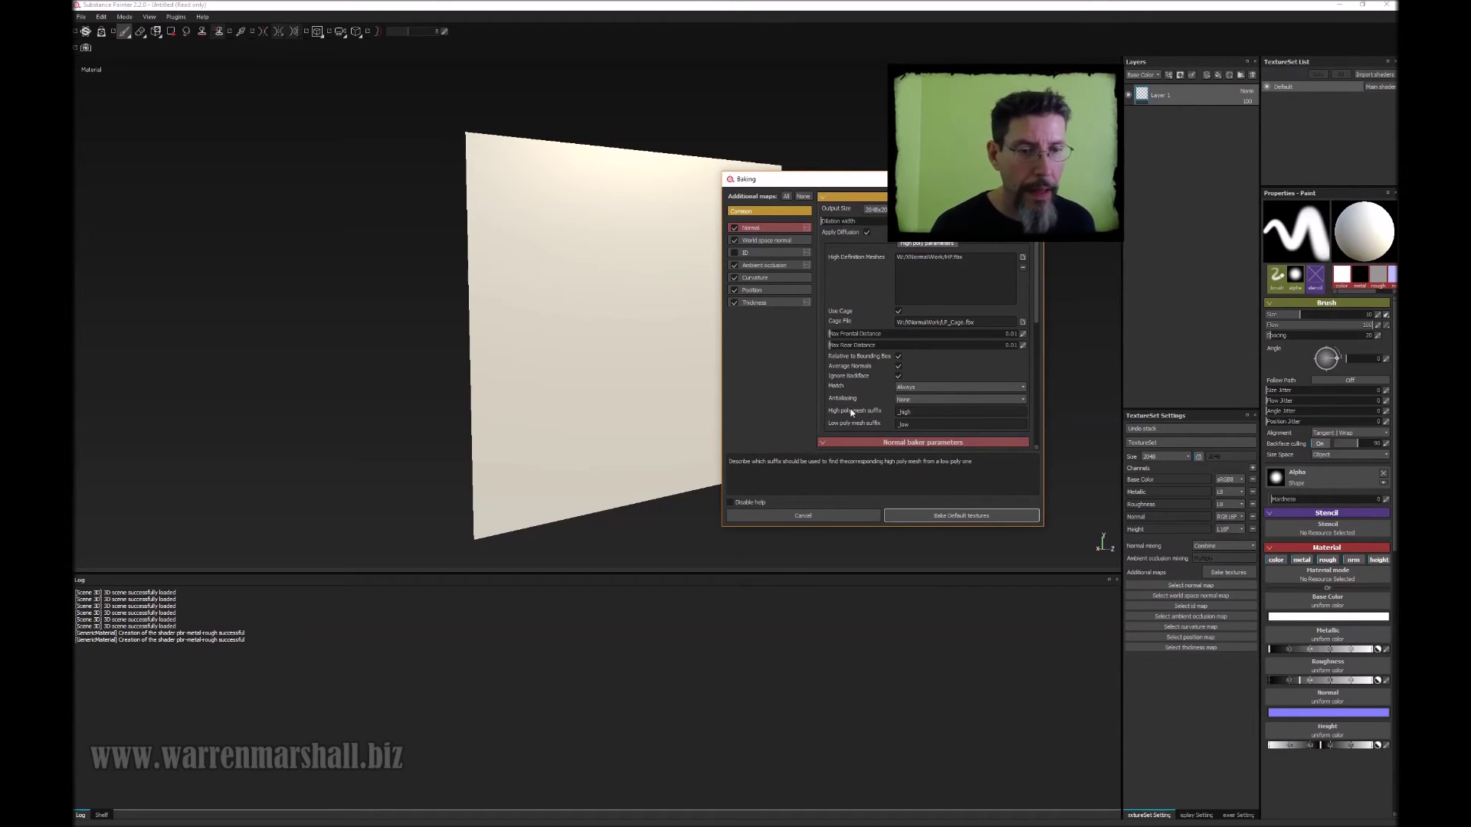
{"action": "left_click", "coordinate": [912, 513]}
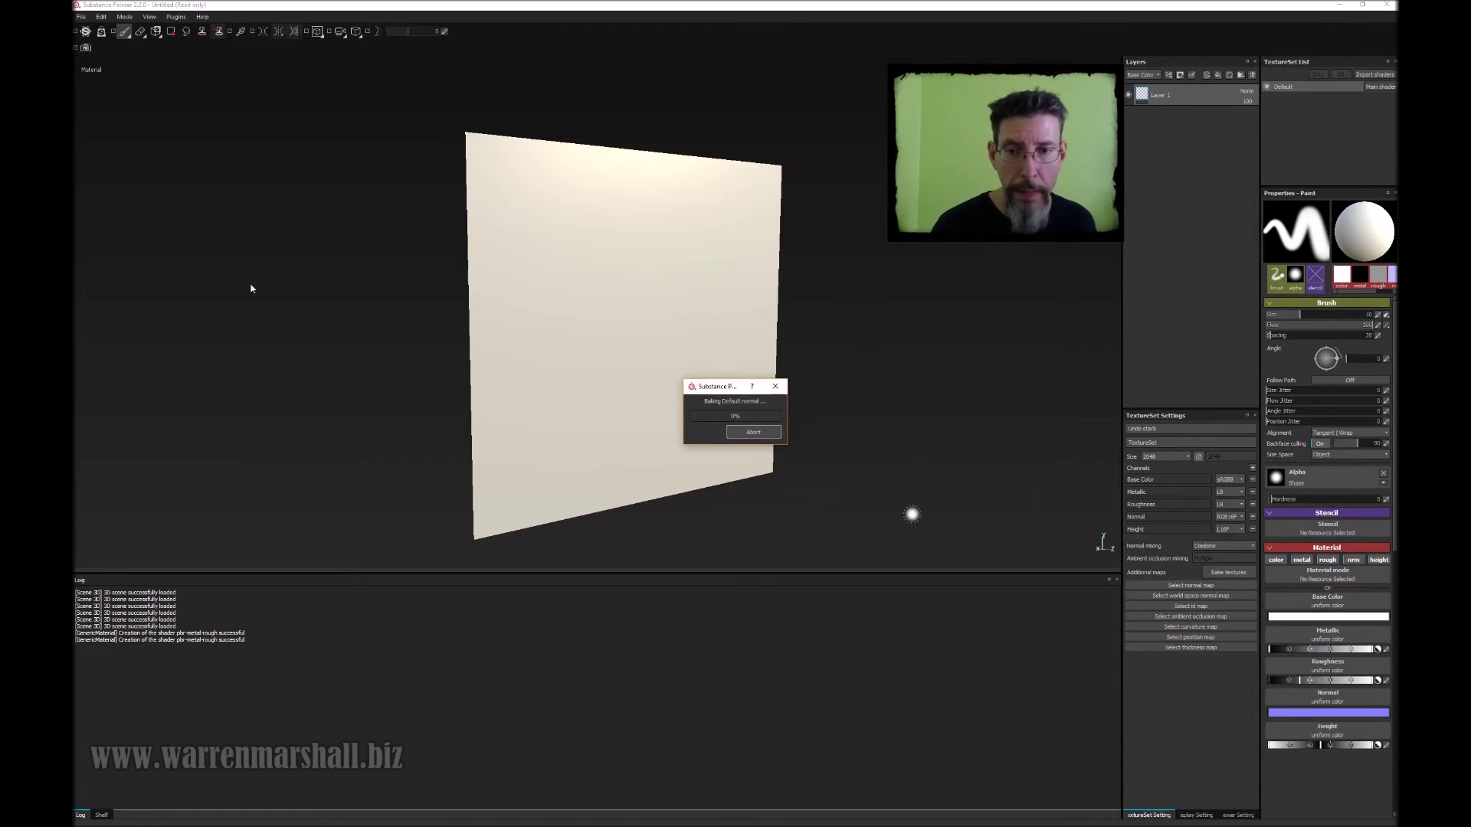
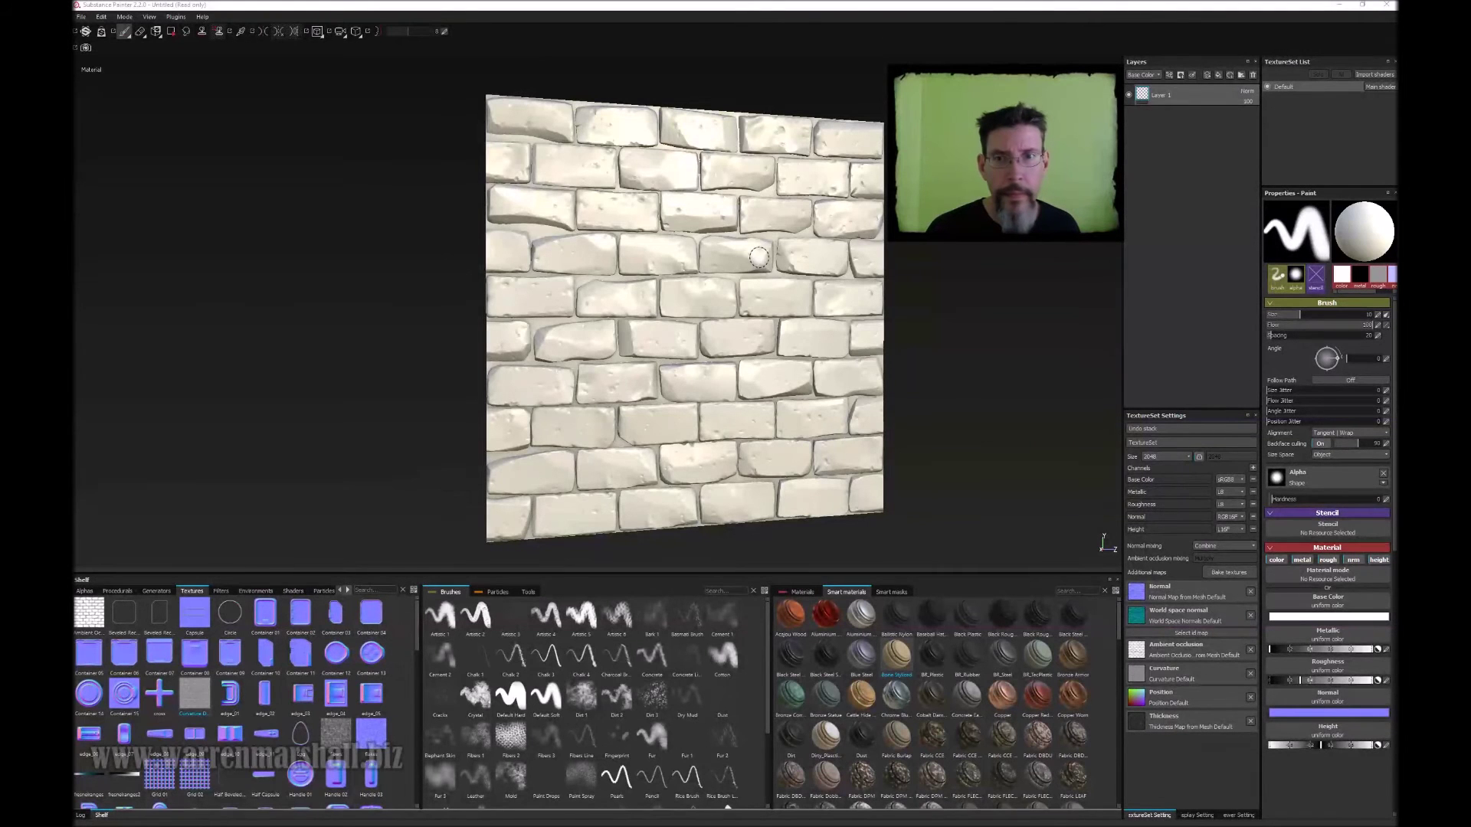
Test-paint the split brick at both side edges of the wall to check the tiling, and undo the strokes.
{"action": "left_click_drag", "start_coordinate": [853, 304], "coordinate": [748, 263], "text": "alt"}
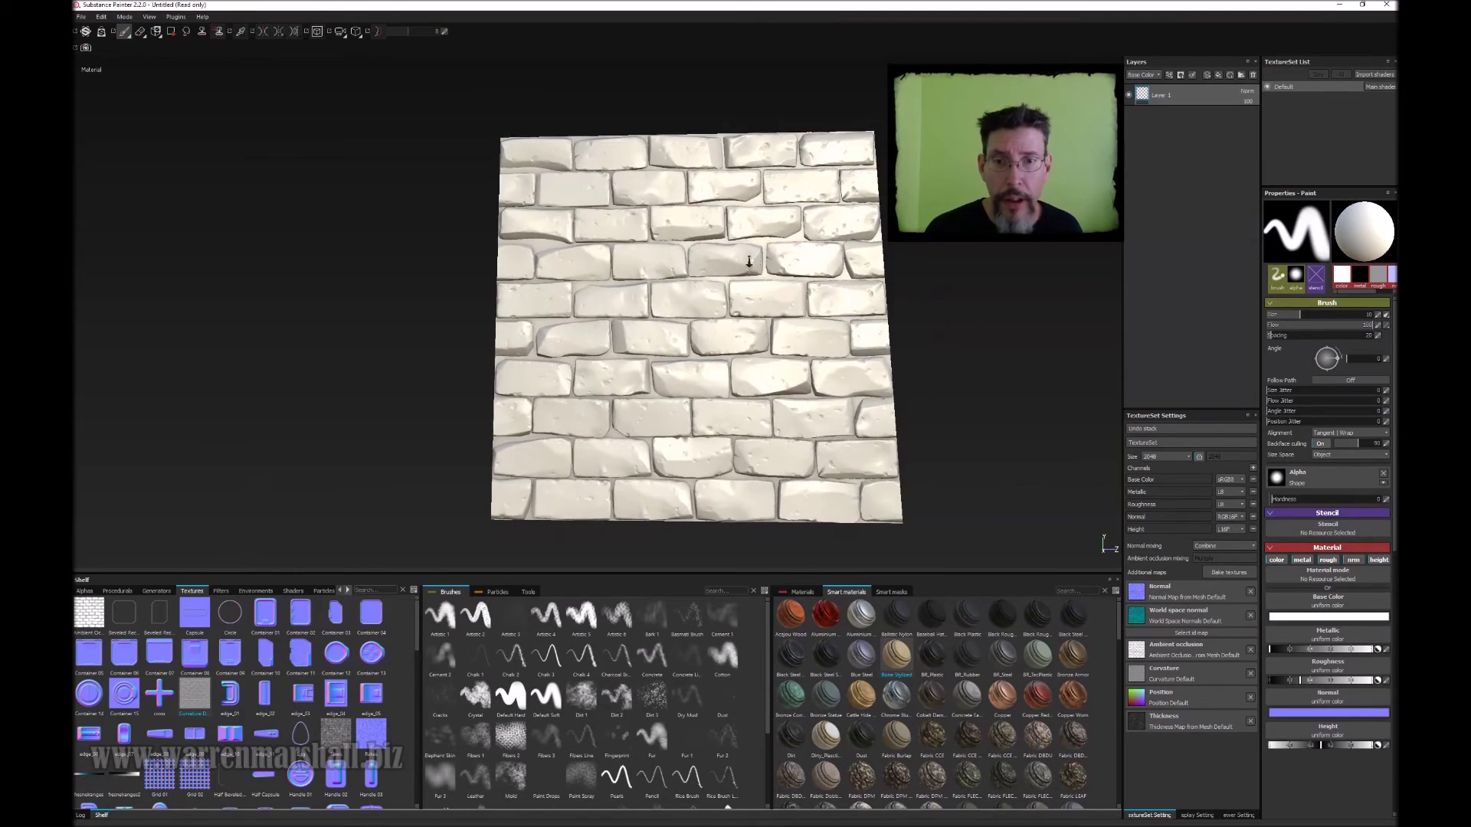
{"action": "scroll", "coordinate": [727, 247], "scroll_direction": "up", "scroll_amount": 2}
{"action": "mouse_move", "coordinate": [705, 202]}
{"action": "left_mouse_down", "text": "alt"}
{"action": "mouse_move", "coordinate": [771, 312]}
{"action": "mouse_move", "coordinate": [736, 301]}
{"action": "mouse_move", "coordinate": [725, 337]}
{"action": "mouse_move", "coordinate": [857, 302]}
{"action": "mouse_move", "coordinate": [783, 303]}
{"action": "mouse_move", "coordinate": [788, 337]}
{"action": "mouse_move", "coordinate": [713, 348]}
{"action": "mouse_move", "coordinate": [1153, 336]}
{"action": "mouse_move", "coordinate": [788, 319]}
{"action": "mouse_move", "coordinate": [815, 309]}
{"action": "left_mouse_up", "text": "alt"}
{"action": "middle_click_drag", "start_coordinate": [816, 310], "coordinate": [737, 274], "text": "alt"}
{"action": "scroll", "coordinate": [720, 230], "scroll_direction": "up", "scroll_amount": 3}
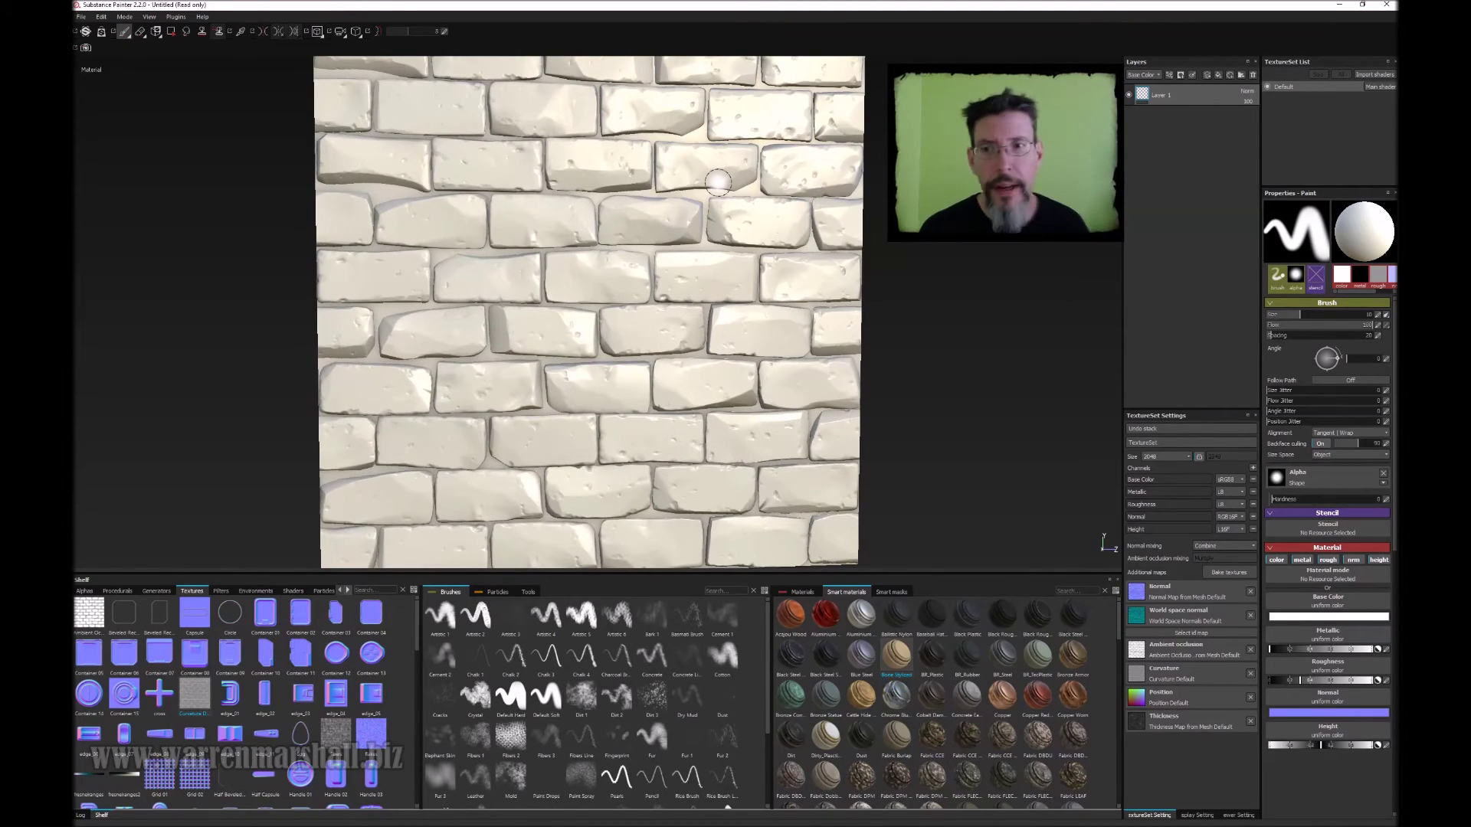
{"action": "left_click_drag", "start_coordinate": [336, 330], "coordinate": [282, 342]}
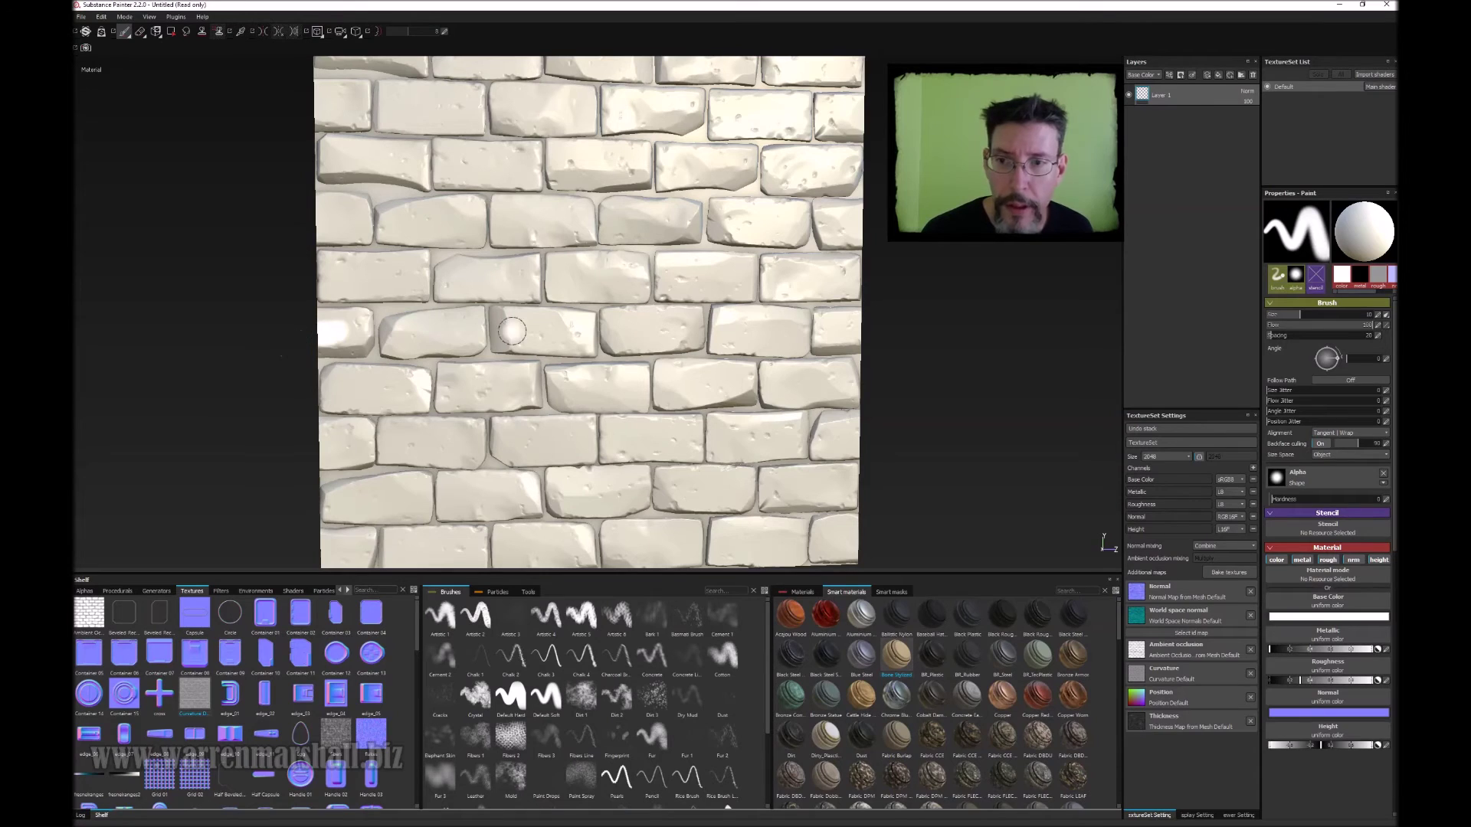
{"action": "left_click_drag", "start_coordinate": [827, 321], "coordinate": [853, 326]}
{"action": "mouse_move", "coordinate": [926, 400]}
{"action": "left_mouse_down", "text": "alt"}
{"action": "mouse_move", "coordinate": [928, 380]}
{"action": "mouse_move", "coordinate": [894, 358]}
{"action": "left_mouse_up", "text": "alt"}
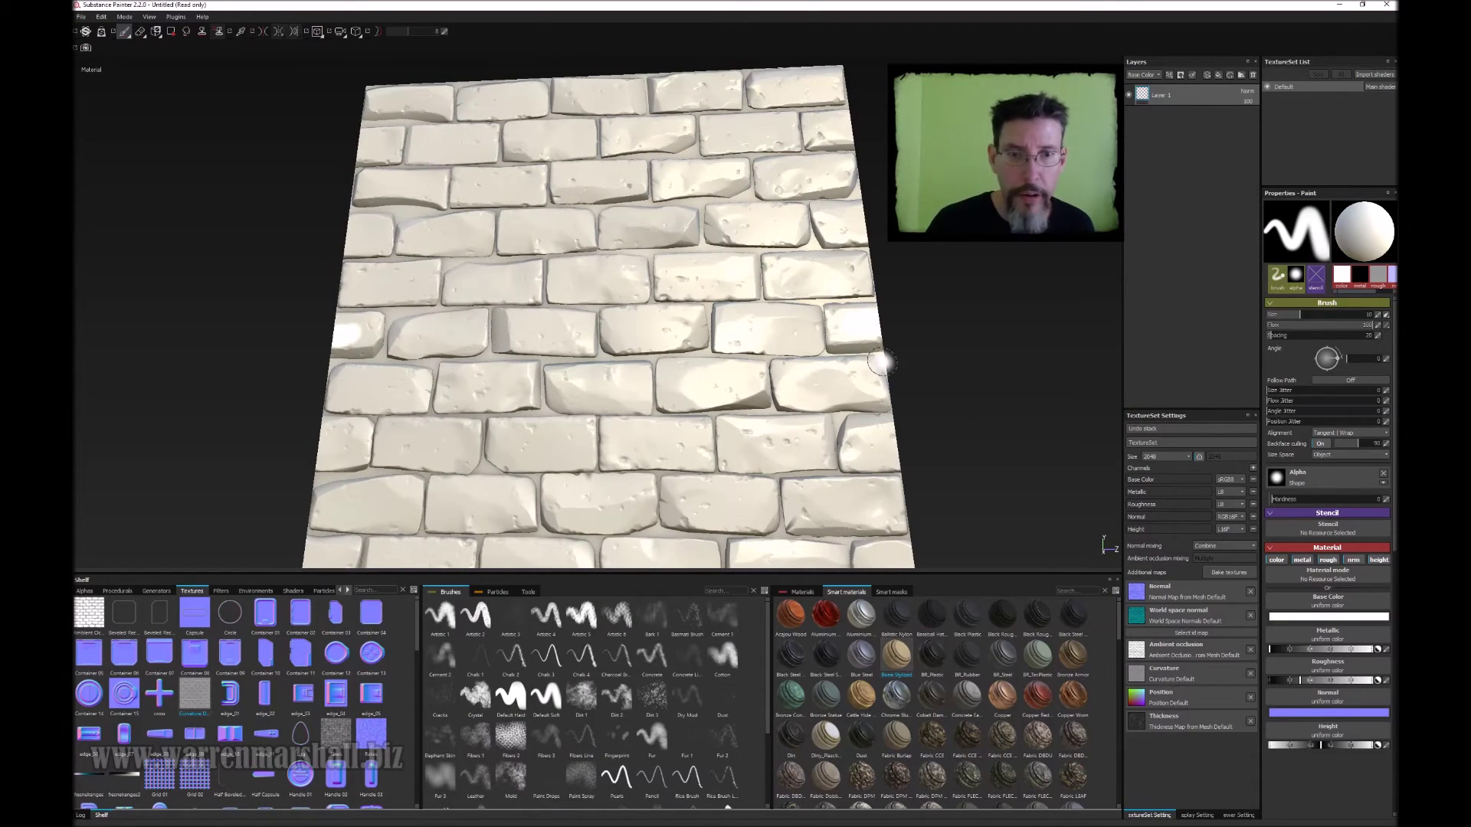
{"action": "key", "text": "ctrl+z"}
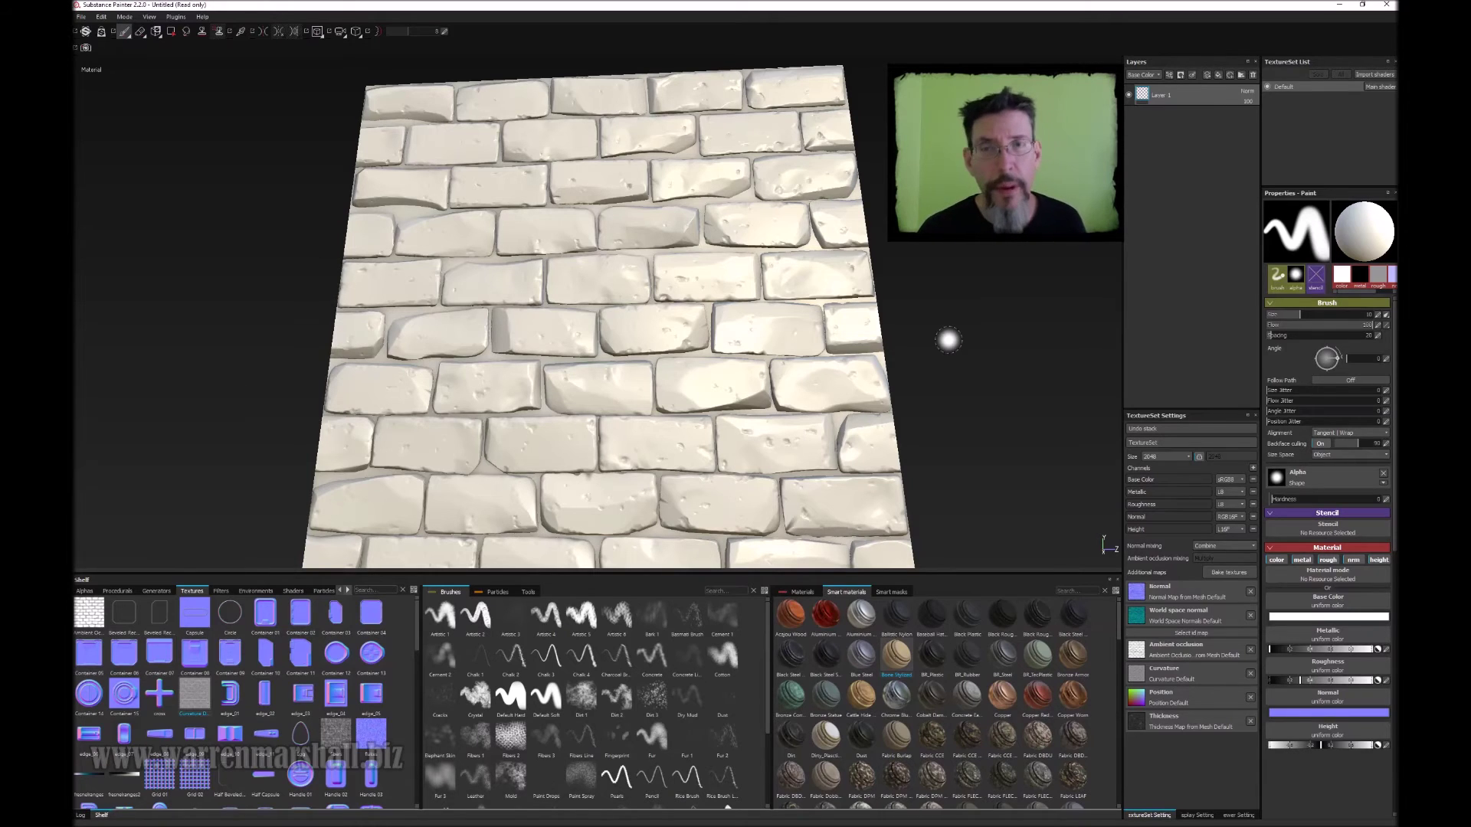
Apply the Bone Stylized smart material above Layer 1 in the layer stack.
{"action": "left_click_drag", "start_coordinate": [942, 282], "coordinate": [932, 279], "text": "alt"}
{"action": "mouse_move", "coordinate": [932, 279]}
{"action": "right_mouse_down", "text": "alt"}
{"action": "mouse_move", "coordinate": [922, 404]}
{"action": "mouse_move", "coordinate": [896, 355]}
{"action": "mouse_move", "coordinate": [897, 402]}
{"action": "right_mouse_up", "text": "alt"}
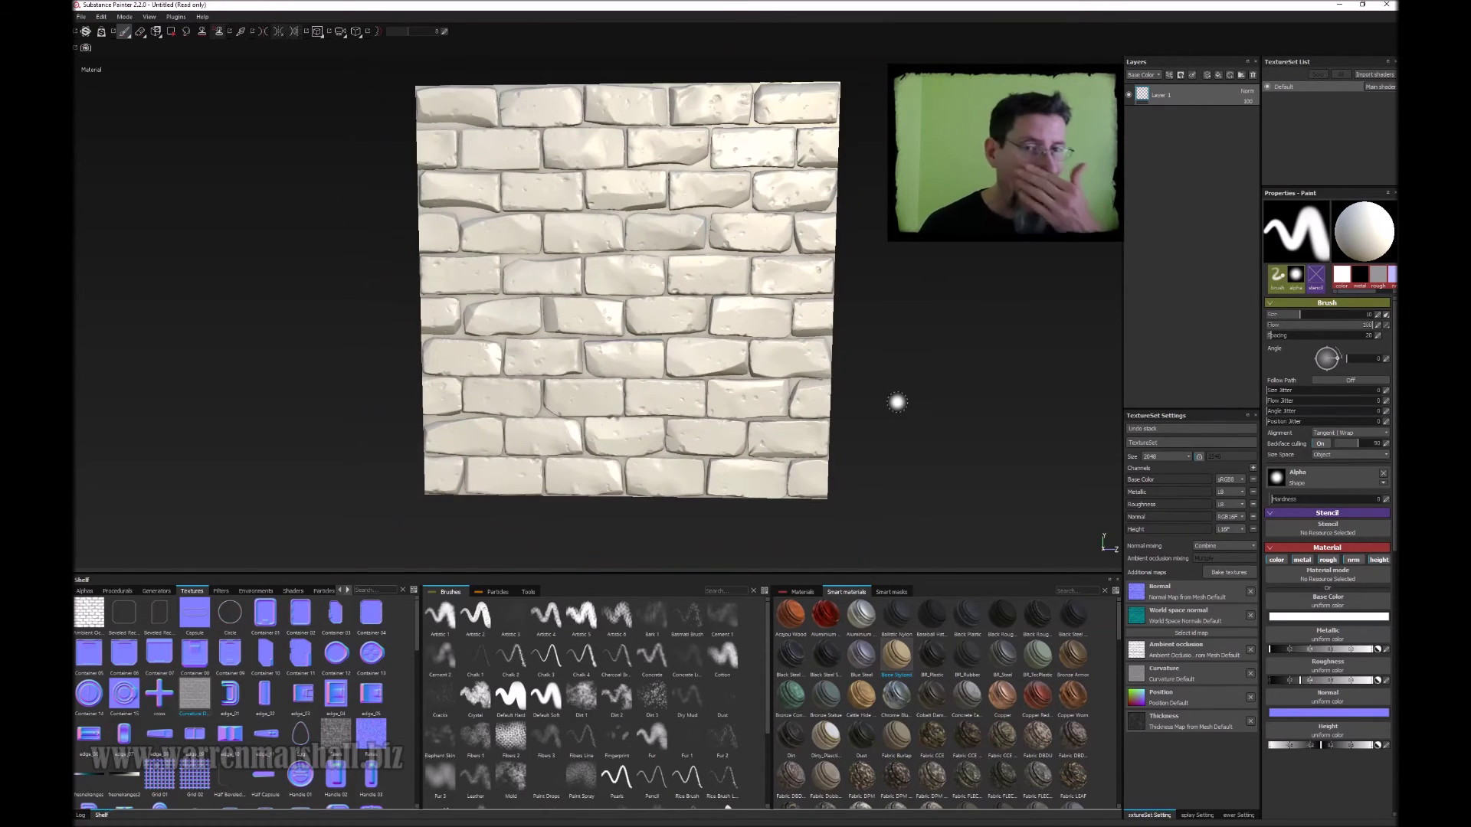
{"action": "left_click_drag", "start_coordinate": [897, 402], "coordinate": [942, 295], "text": "alt"}
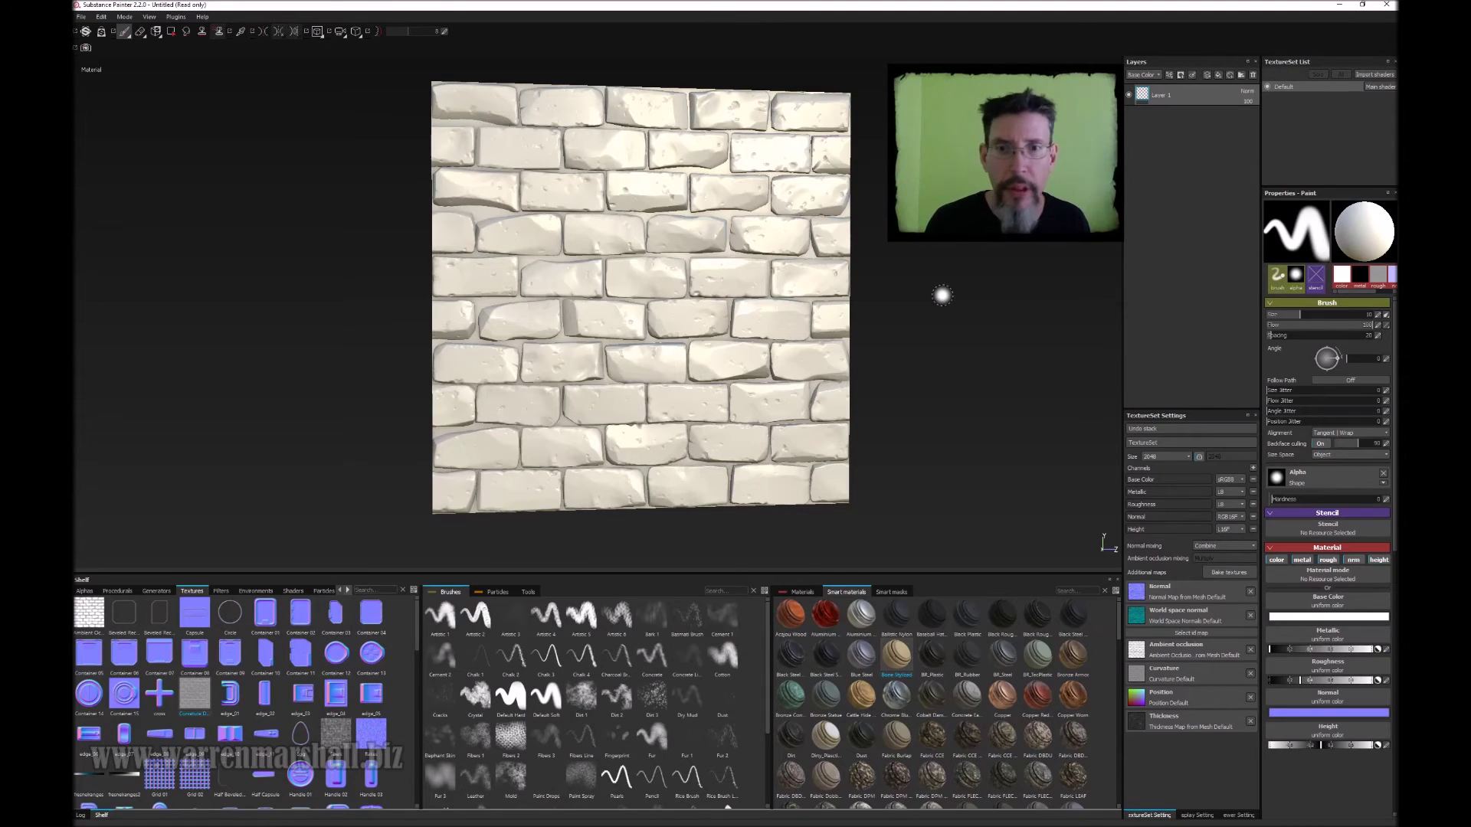
{"action": "mouse_move", "coordinate": [942, 295]}
{"action": "left_mouse_down", "text": "alt"}
{"action": "mouse_move", "coordinate": [939, 256]}
{"action": "mouse_move", "coordinate": [942, 309]}
{"action": "left_mouse_up", "text": "alt"}
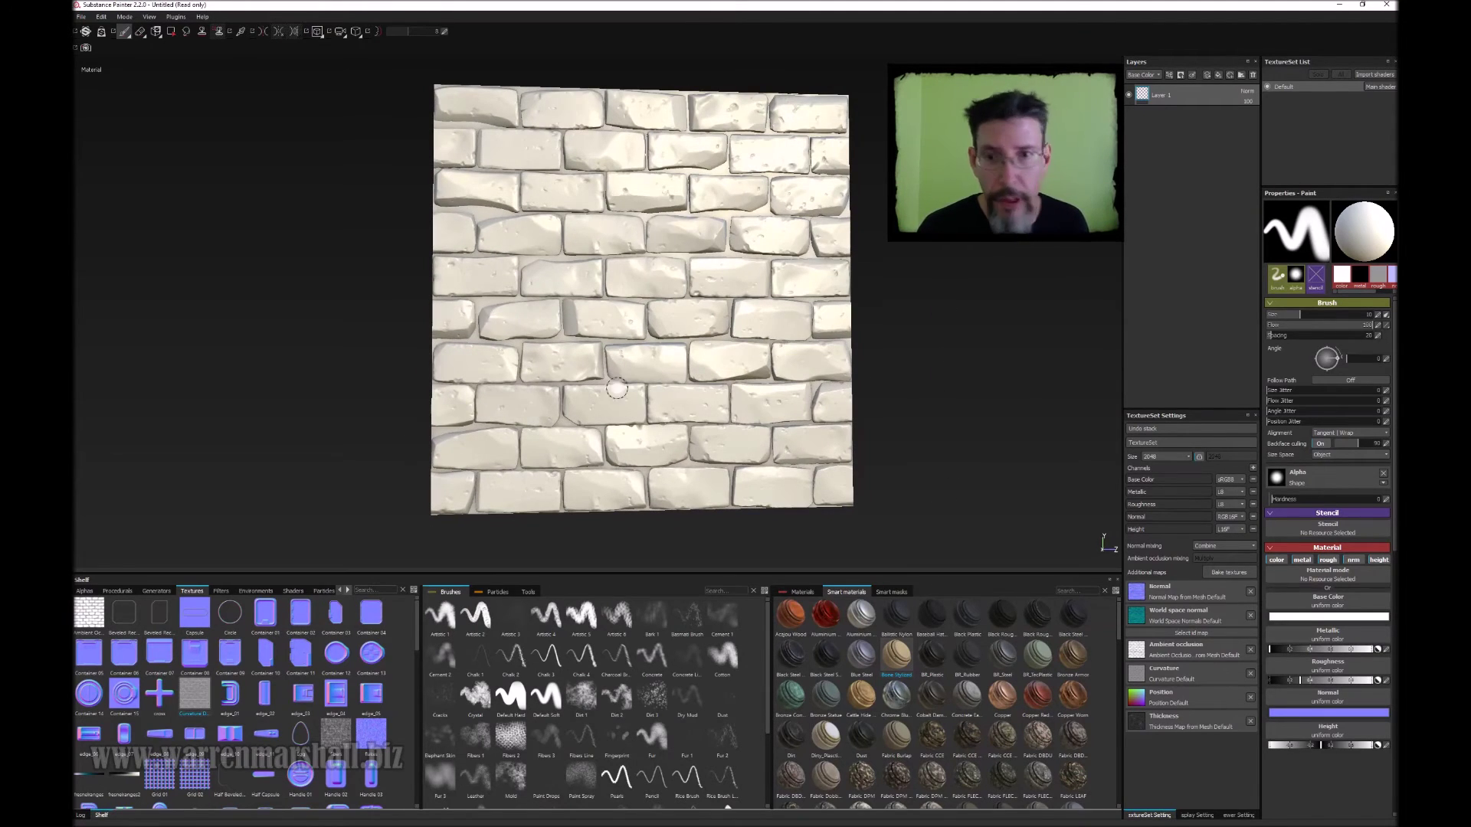
{"action": "left_click_drag", "start_coordinate": [895, 655], "coordinate": [1177, 90]}
Examine the Bone Stylized material on the brick wall up close and from several angles.
{"action": "left_click_drag", "start_coordinate": [919, 338], "coordinate": [964, 360], "text": "alt"}
{"action": "scroll", "coordinate": [742, 305], "scroll_direction": "up", "scroll_amount": 3}
{"action": "left_click_drag", "start_coordinate": [832, 303], "coordinate": [866, 308], "text": "alt"}
{"action": "right_click_drag", "start_coordinate": [867, 309], "coordinate": [831, 263], "text": "alt"}
{"action": "mouse_move", "coordinate": [830, 263]}
{"action": "middle_mouse_down", "text": "alt"}
{"action": "mouse_move", "coordinate": [826, 291]}
{"action": "mouse_move", "coordinate": [814, 284]}
{"action": "middle_mouse_up", "text": "alt"}
{"action": "scroll", "coordinate": [809, 252], "scroll_direction": "up", "scroll_amount": 3}
{"action": "scroll", "coordinate": [808, 253], "scroll_direction": "down", "scroll_amount": 3}
{"action": "left_click_drag", "start_coordinate": [818, 240], "coordinate": [779, 251], "text": "alt"}
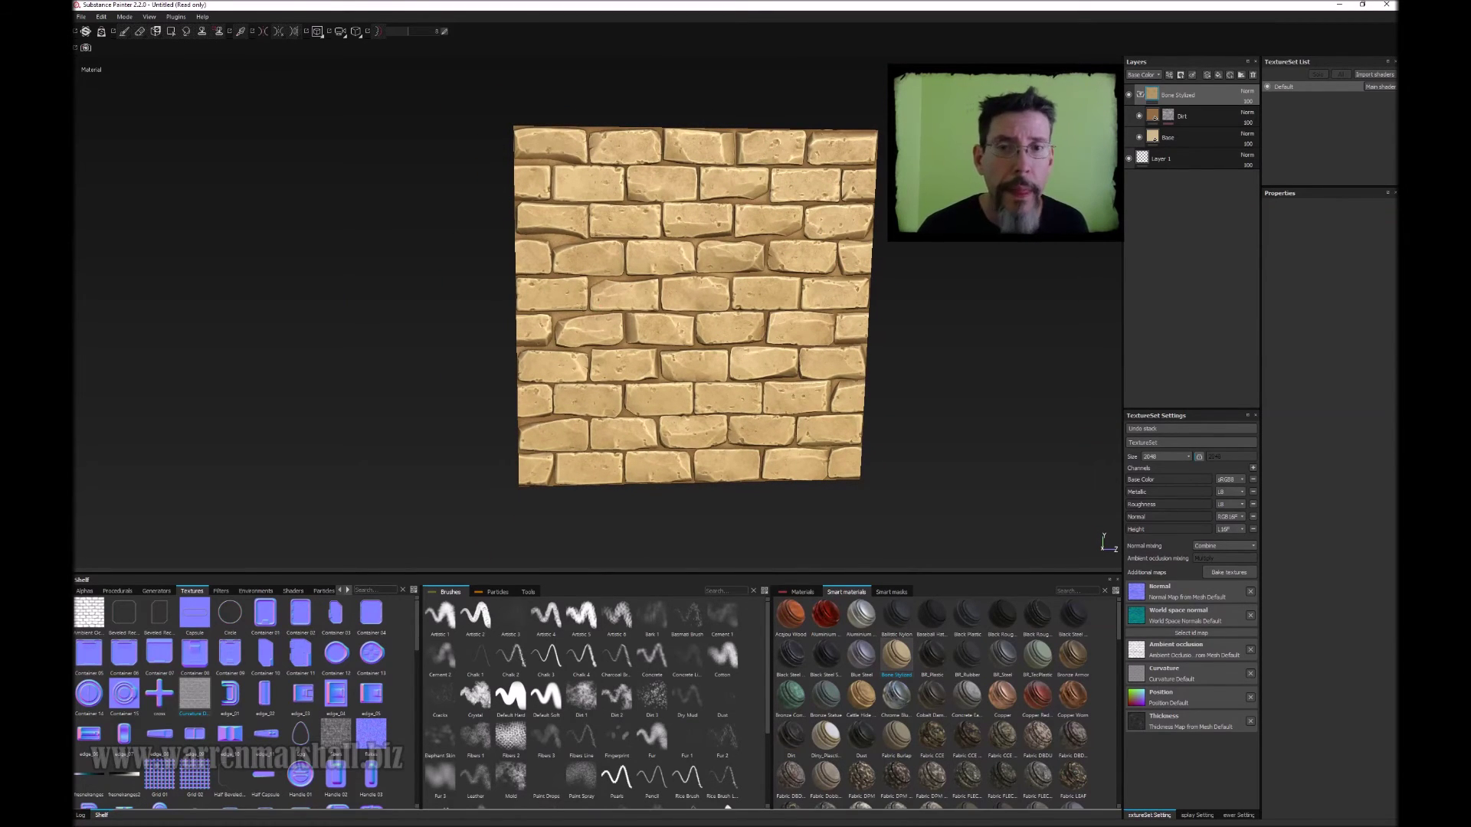
Add a fill layer using the baked curvature map as base color, with its metal, rough, normal and height channels disabled.
{"action": "left_click", "coordinate": [1218, 78]}
{"action": "left_click_drag", "start_coordinate": [955, 318], "coordinate": [948, 285], "text": "alt"}
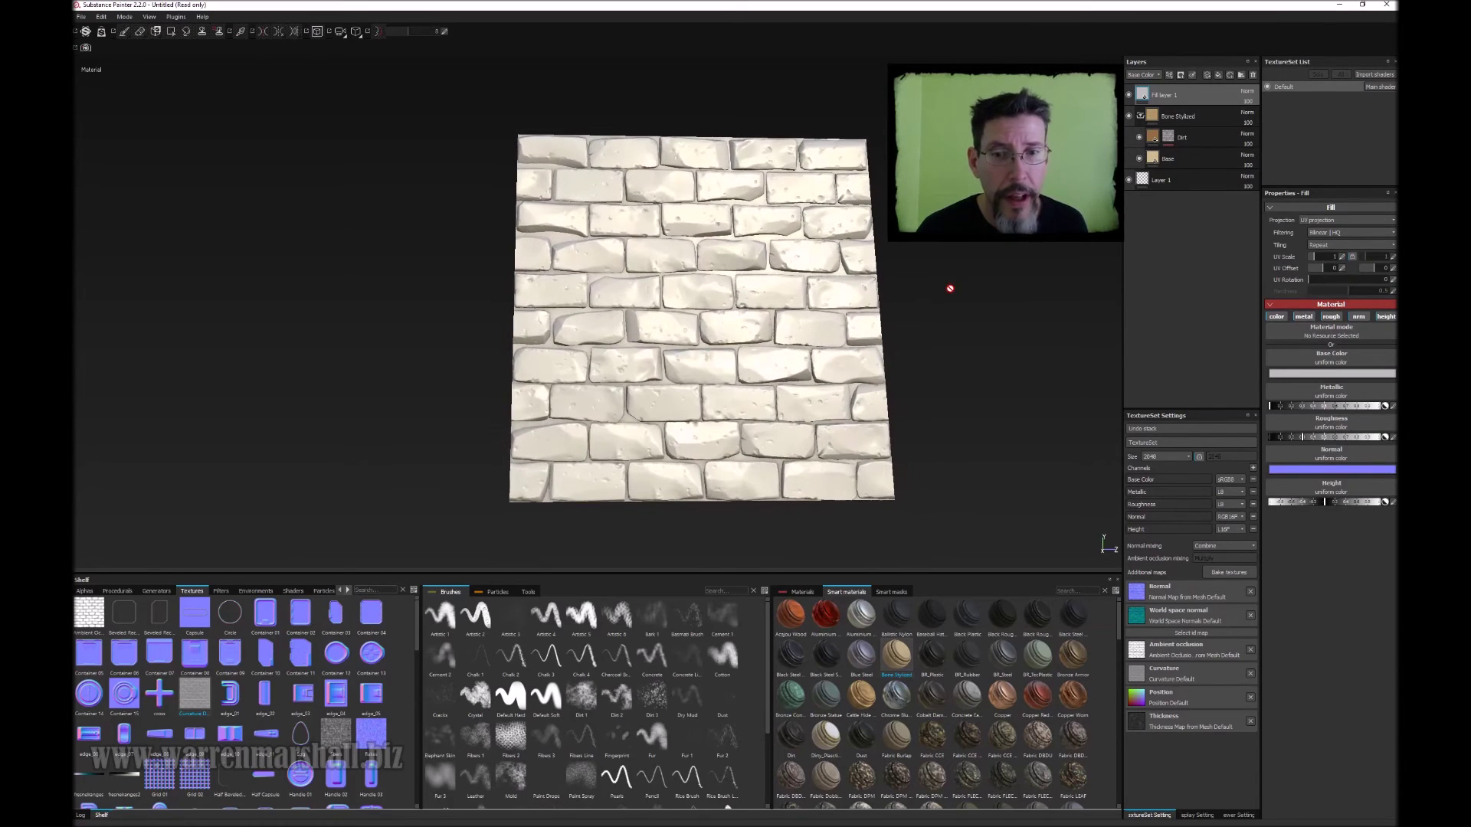
{"action": "mouse_move", "coordinate": [199, 700]}
{"action": "left_mouse_down"}
{"action": "mouse_move", "coordinate": [801, 322]}
{"action": "mouse_move", "coordinate": [1280, 361]}
{"action": "left_mouse_up"}
{"action": "left_click", "coordinate": [1303, 317]}
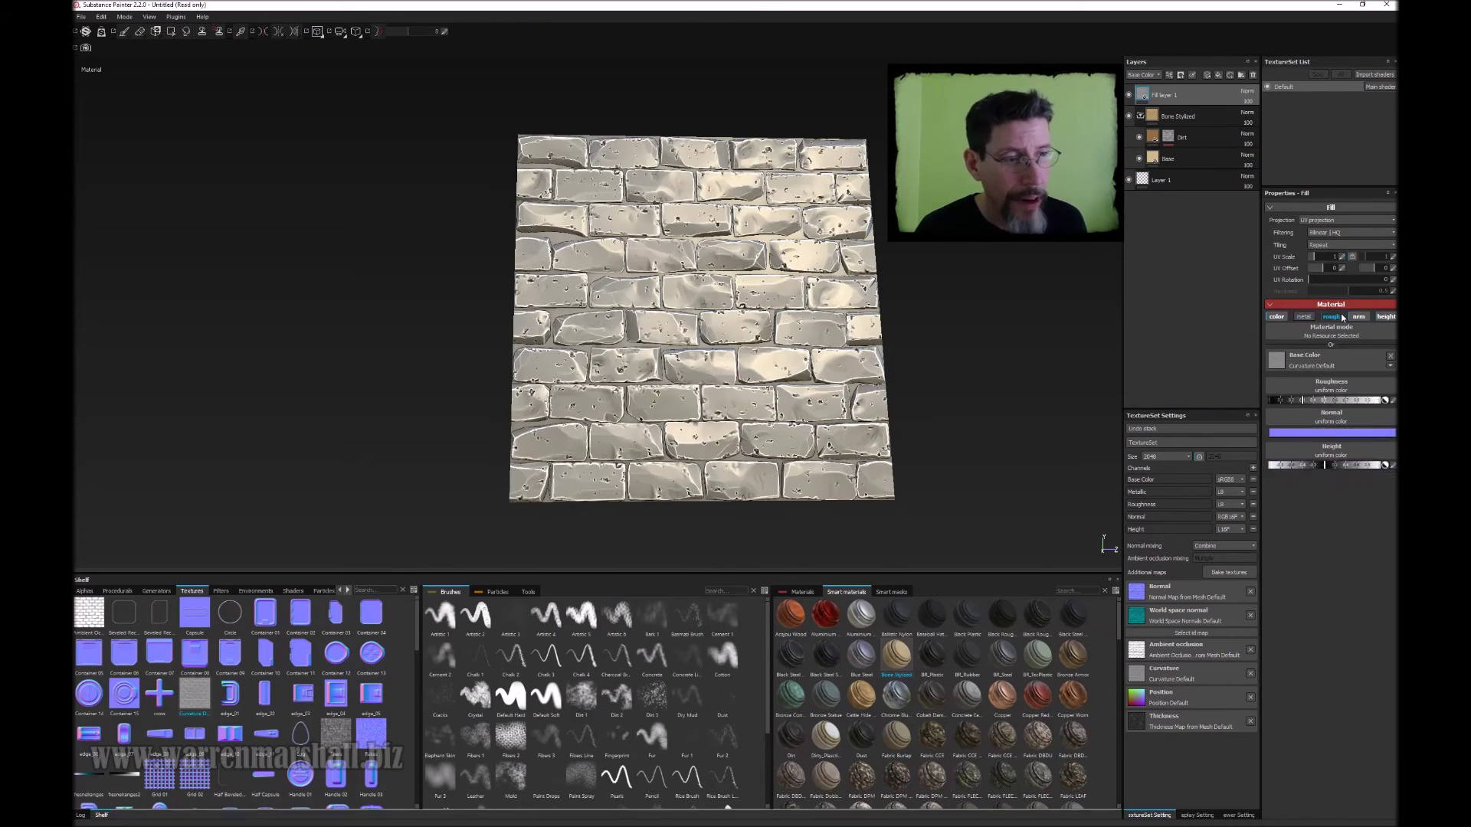
{"action": "left_click", "coordinate": [1333, 317]}
{"action": "left_click", "coordinate": [1358, 316]}
{"action": "left_click", "coordinate": [1386, 317]}
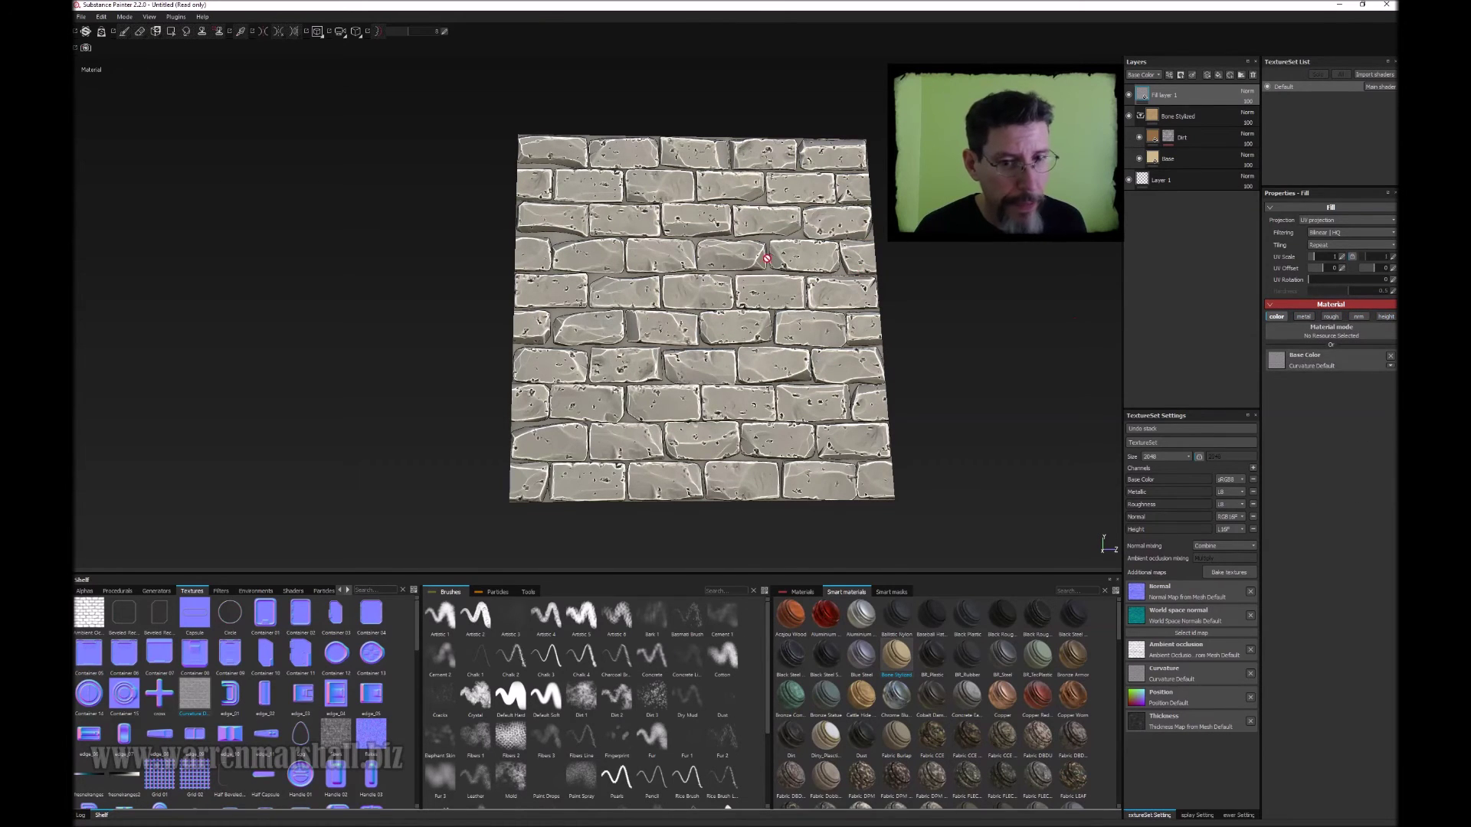
Set the curvature fill layer's blend mode to Overlay and its opacity to 50.
{"action": "left_click", "coordinate": [1247, 91]}
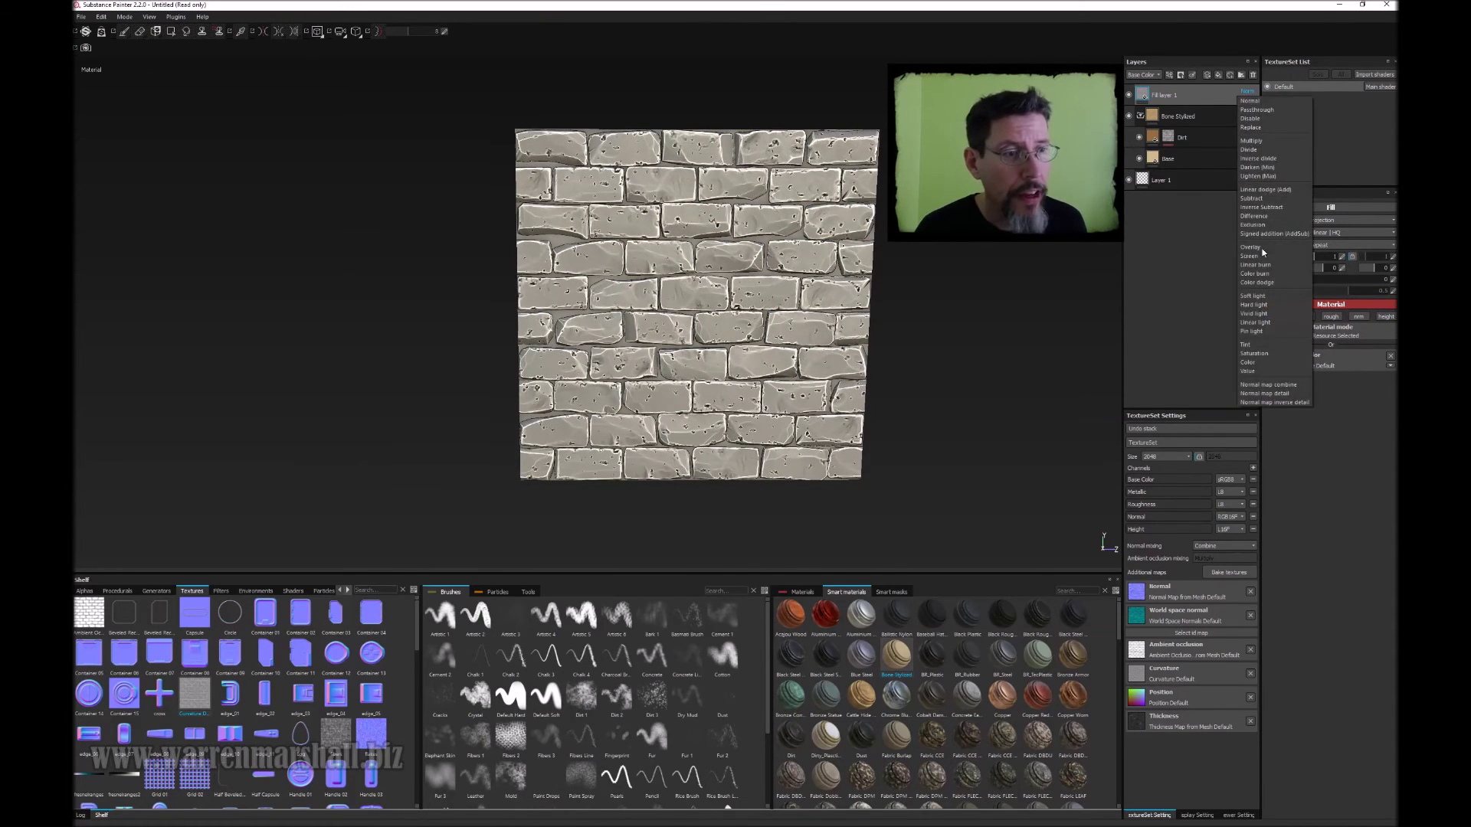
{"action": "left_click", "coordinate": [1258, 247]}
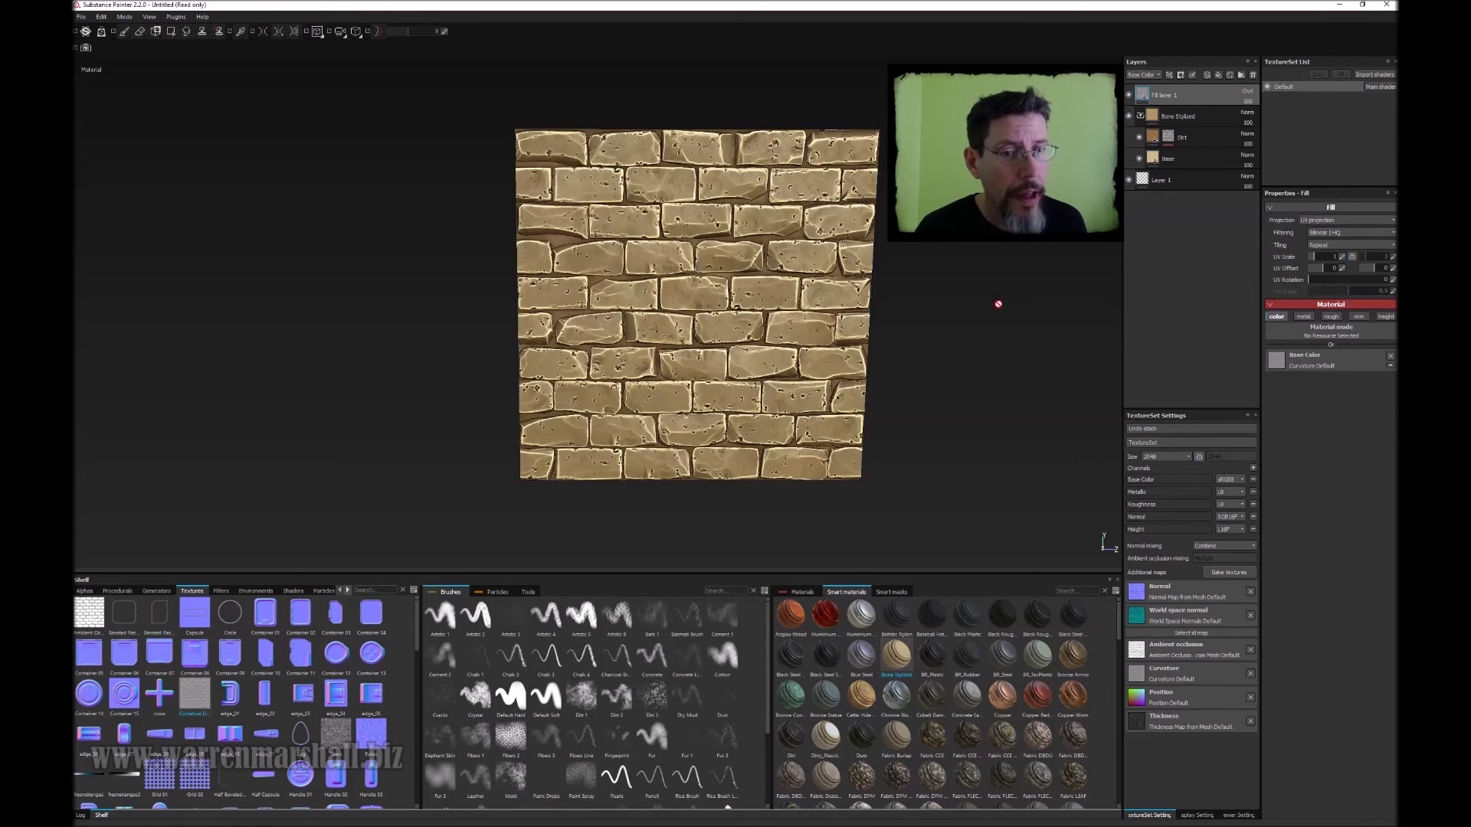
{"action": "left_click", "coordinate": [1247, 101]}
{"action": "left_click", "coordinate": [1276, 112]}
{"action": "type", "text": "50"}
{"action": "key", "text": "Return"}
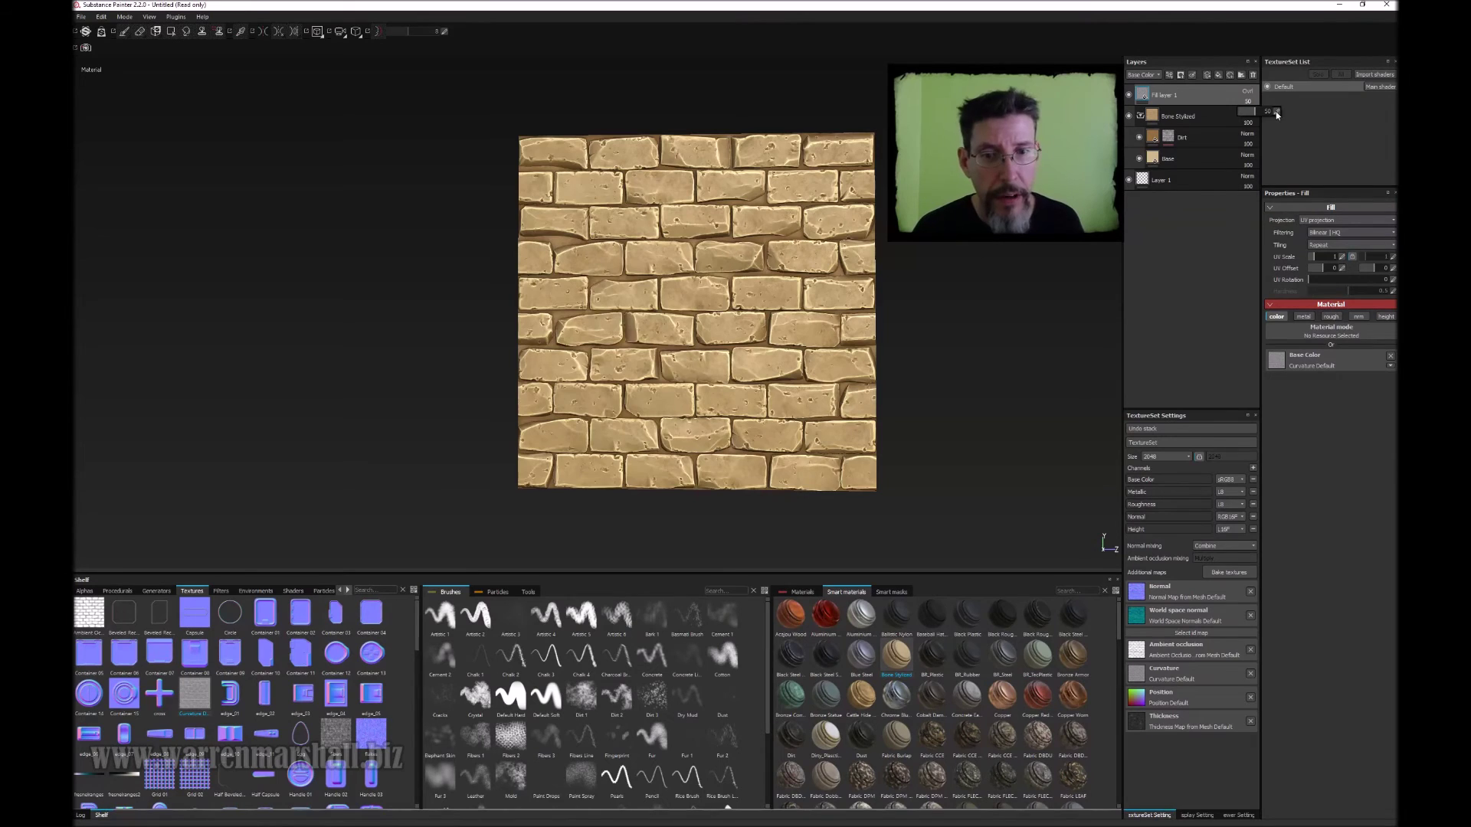
{"action": "right_click_drag", "start_coordinate": [727, 274], "coordinate": [723, 251], "text": "alt"}
{"action": "left_click_drag", "start_coordinate": [721, 310], "coordinate": [758, 246], "text": "alt"}
{"action": "right_click_drag", "start_coordinate": [758, 246], "coordinate": [748, 291], "text": "alt"}
{"action": "left_click_drag", "start_coordinate": [747, 291], "coordinate": [875, 252], "text": "alt"}
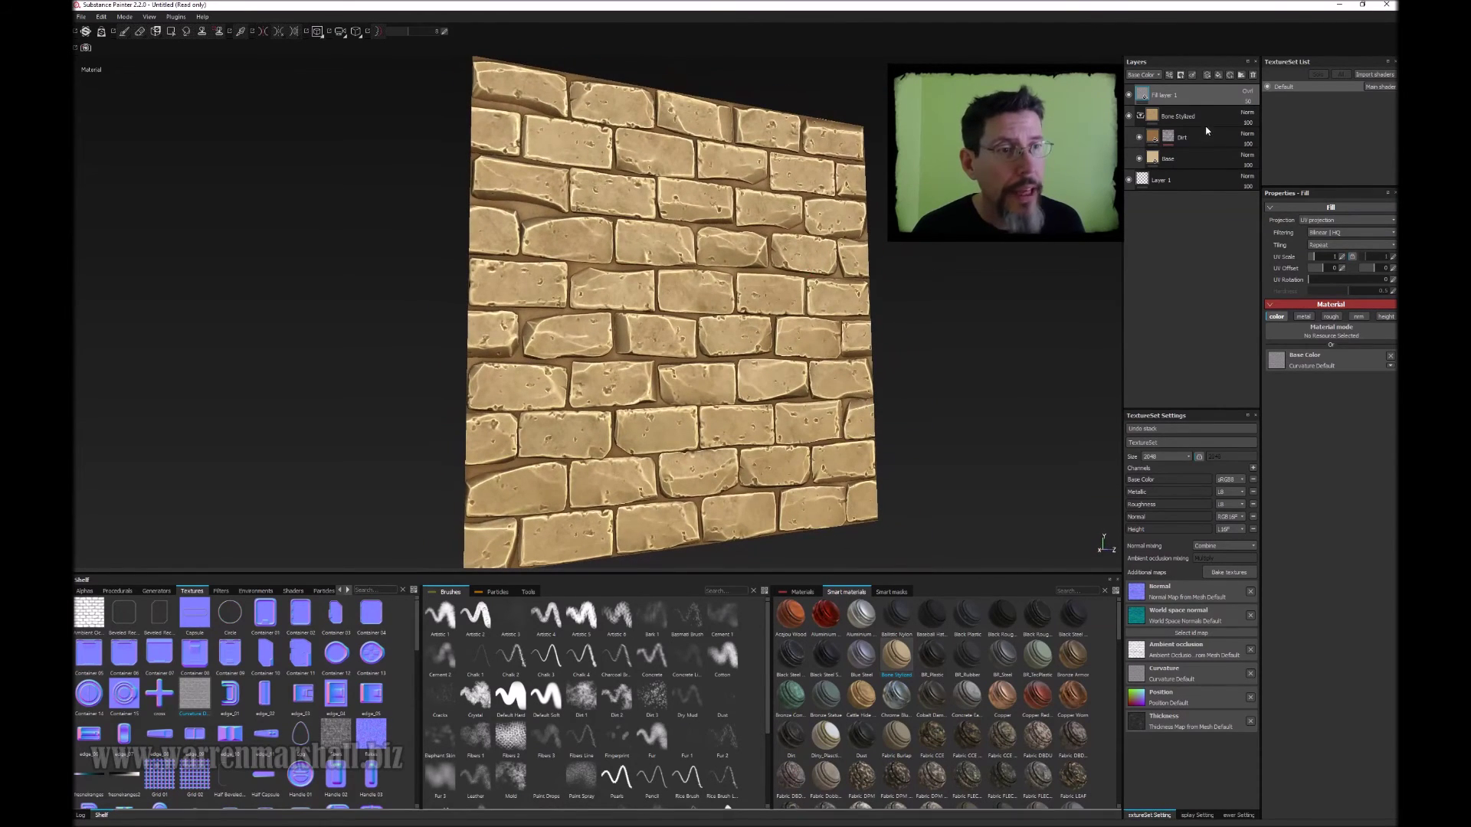
Compare the brick wall with and without the curvature fill layer, and examine it from several angles.
{"action": "left_click", "coordinate": [1128, 95]}
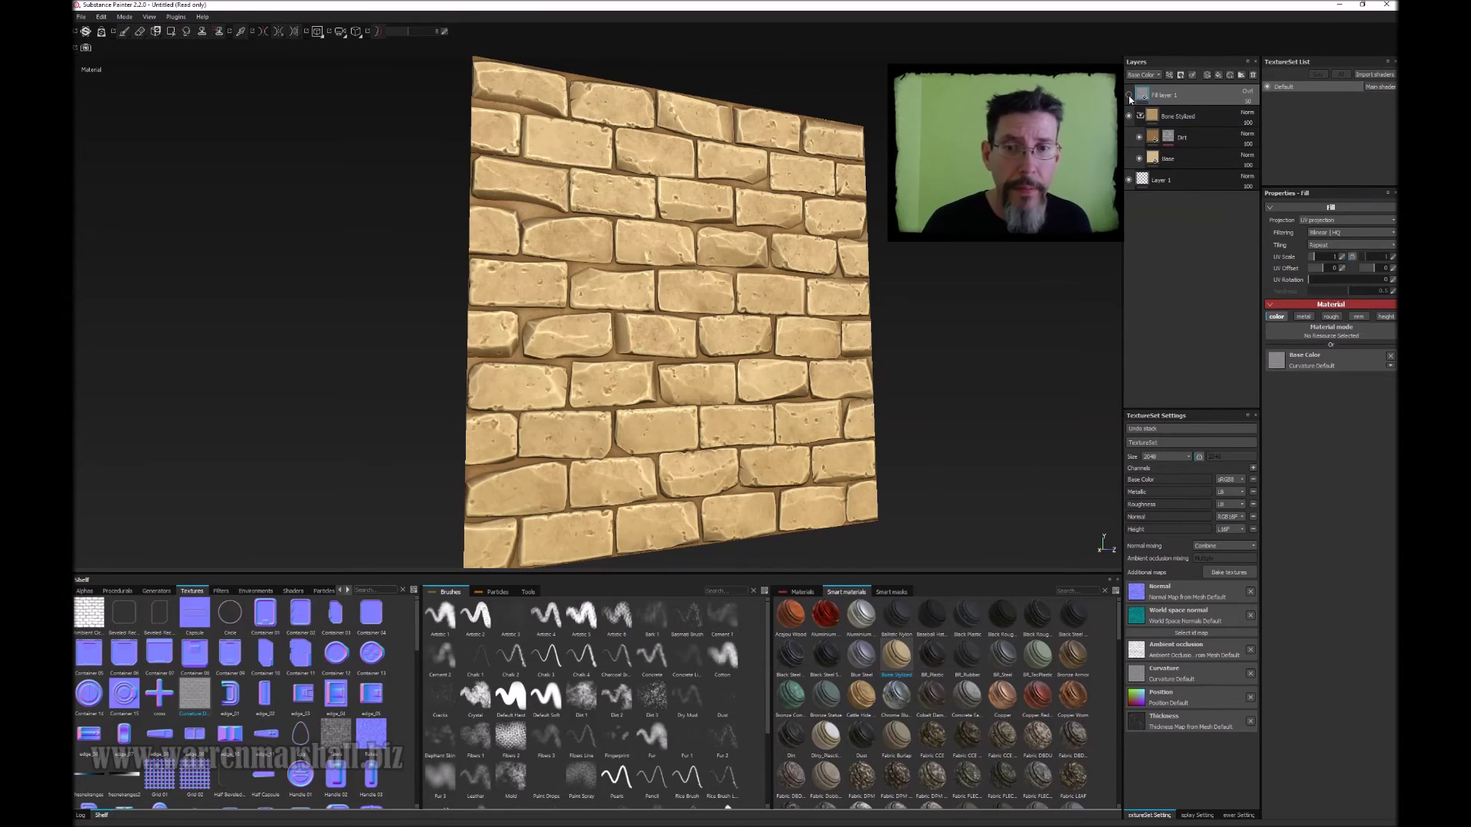
{"action": "left_click", "coordinate": [1128, 95]}
{"action": "left_click", "coordinate": [1129, 95]}
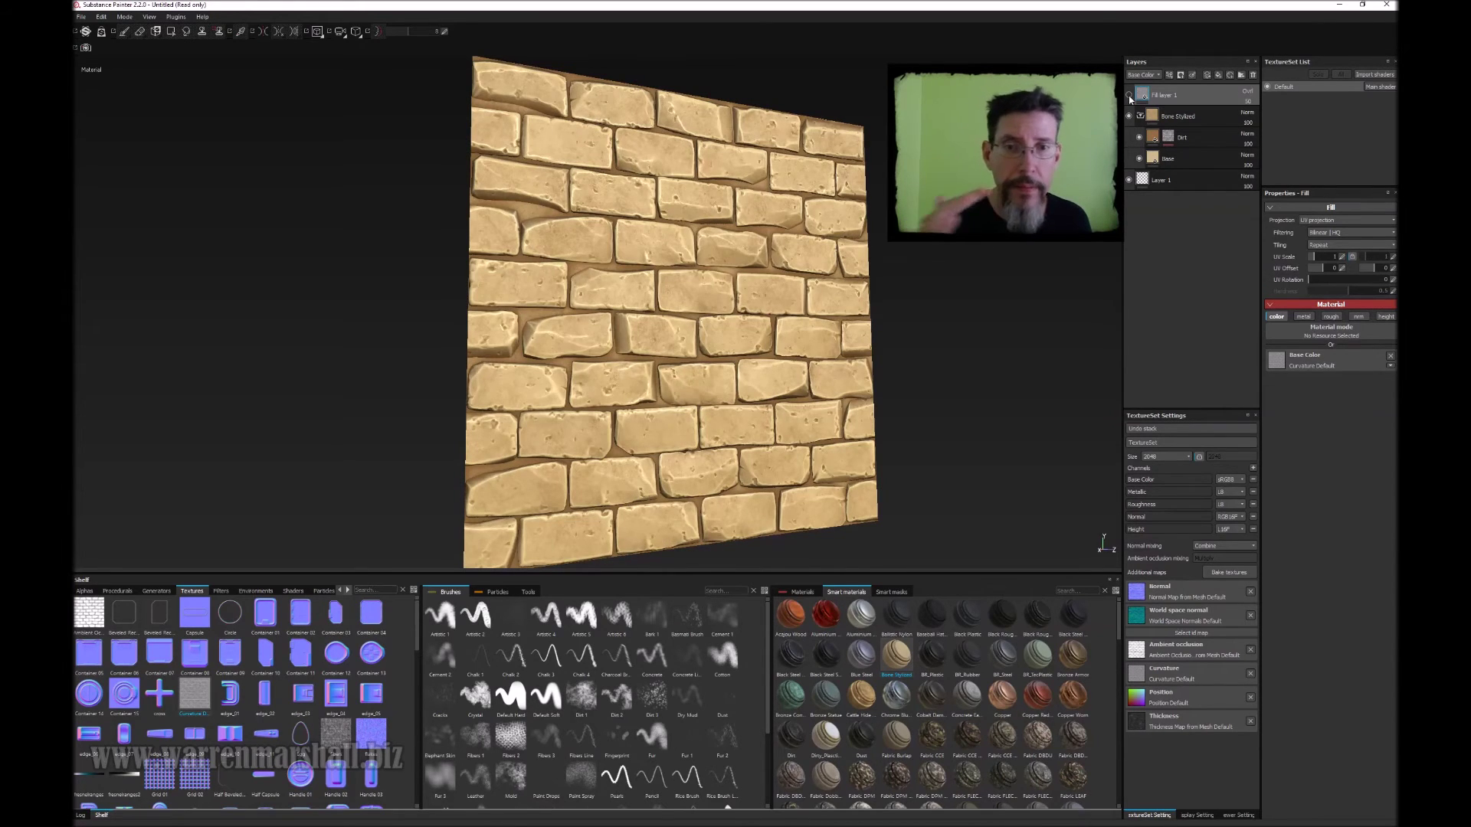
{"action": "left_click", "coordinate": [1128, 95]}
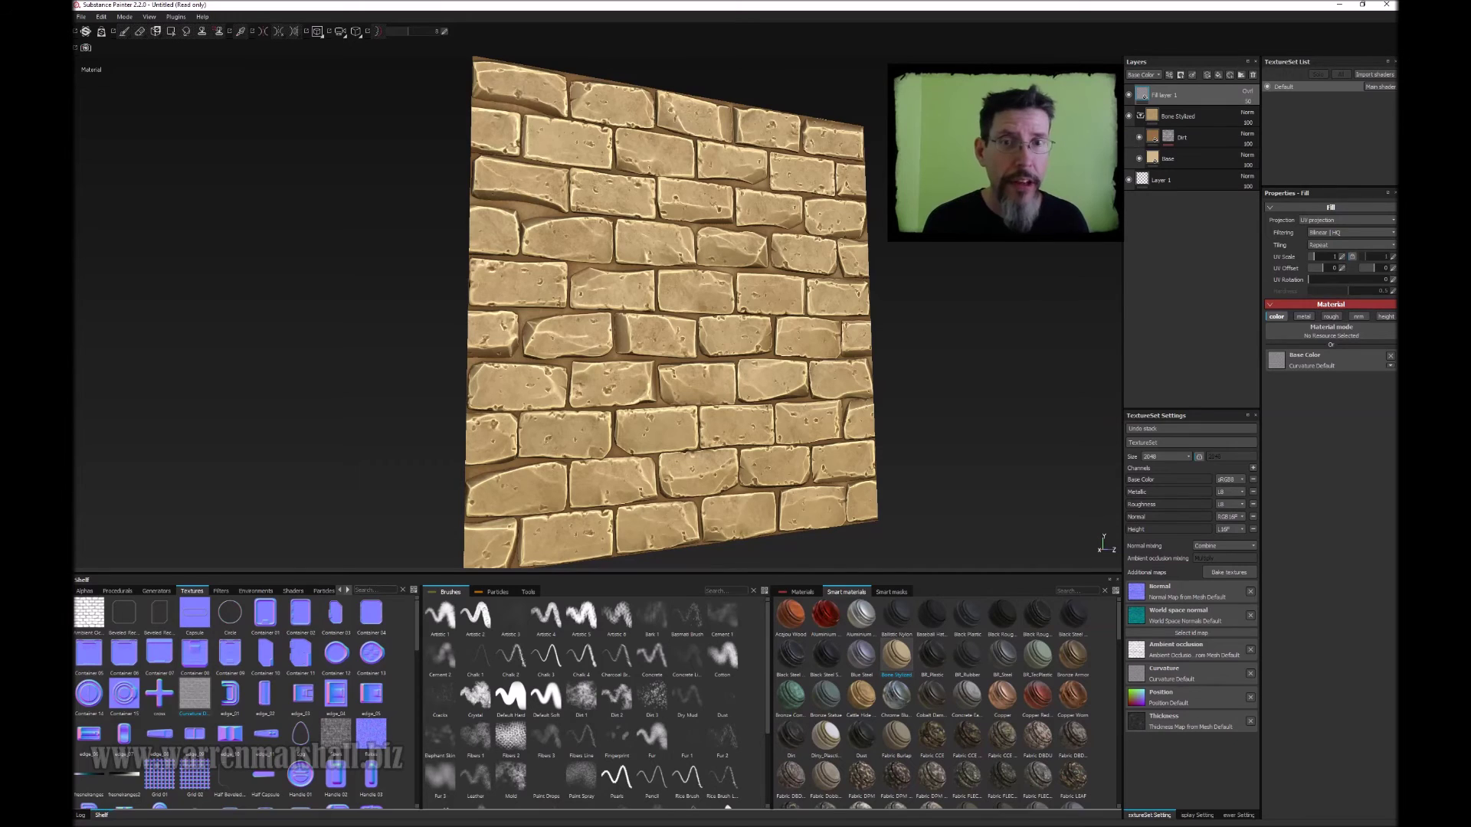
{"action": "left_click_drag", "start_coordinate": [988, 211], "coordinate": [946, 213], "text": "alt"}
{"action": "mouse_move", "coordinate": [946, 213]}
{"action": "right_mouse_down", "text": "alt"}
{"action": "mouse_move", "coordinate": [920, 318]}
{"action": "mouse_move", "coordinate": [946, 211]}
{"action": "right_mouse_up", "text": "alt"}
{"action": "left_click_drag", "start_coordinate": [946, 210], "coordinate": [915, 201], "text": "alt"}
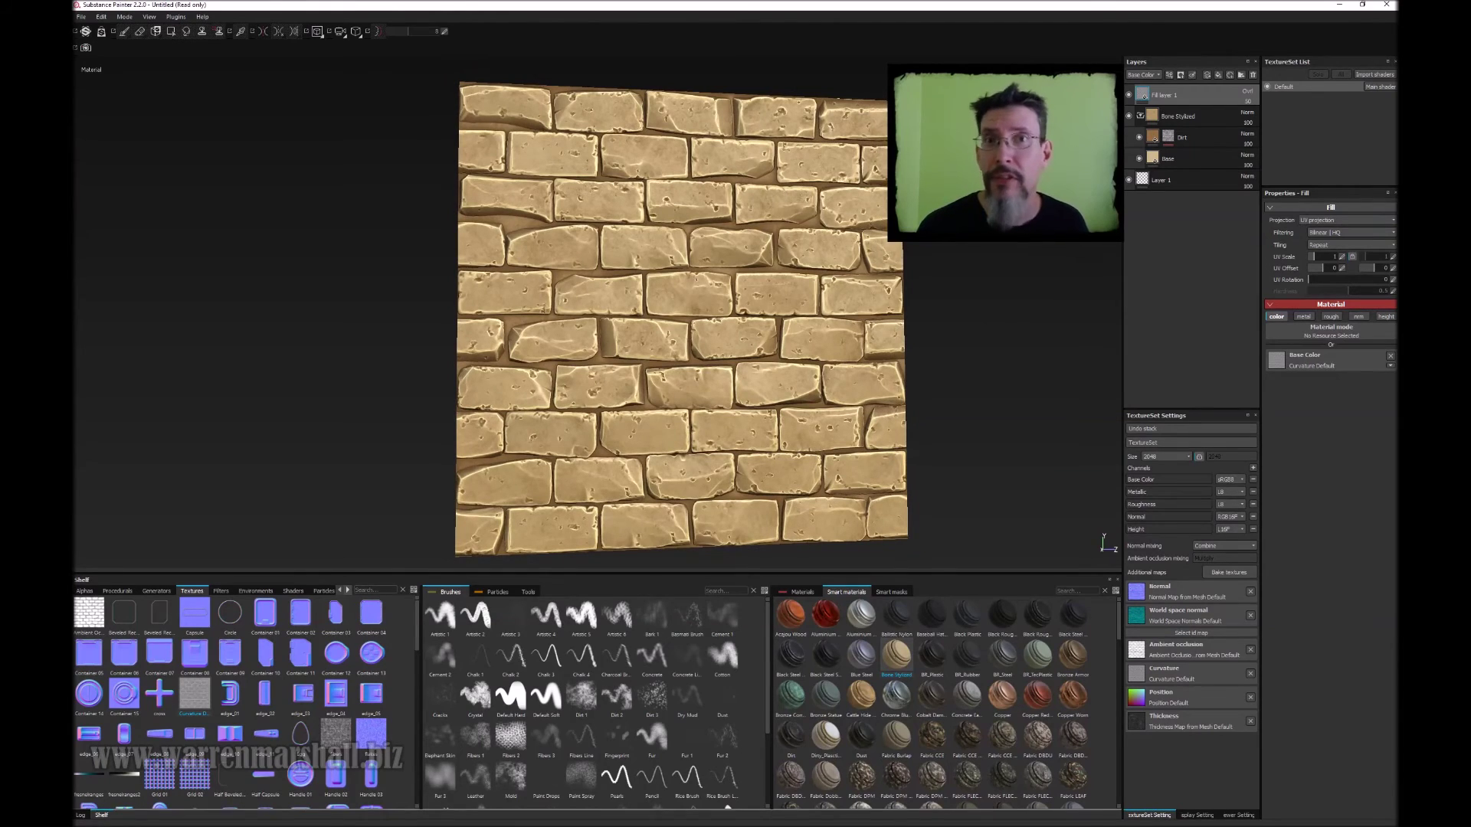
{"action": "left_click_drag", "start_coordinate": [935, 214], "coordinate": [842, 274], "text": "alt"}
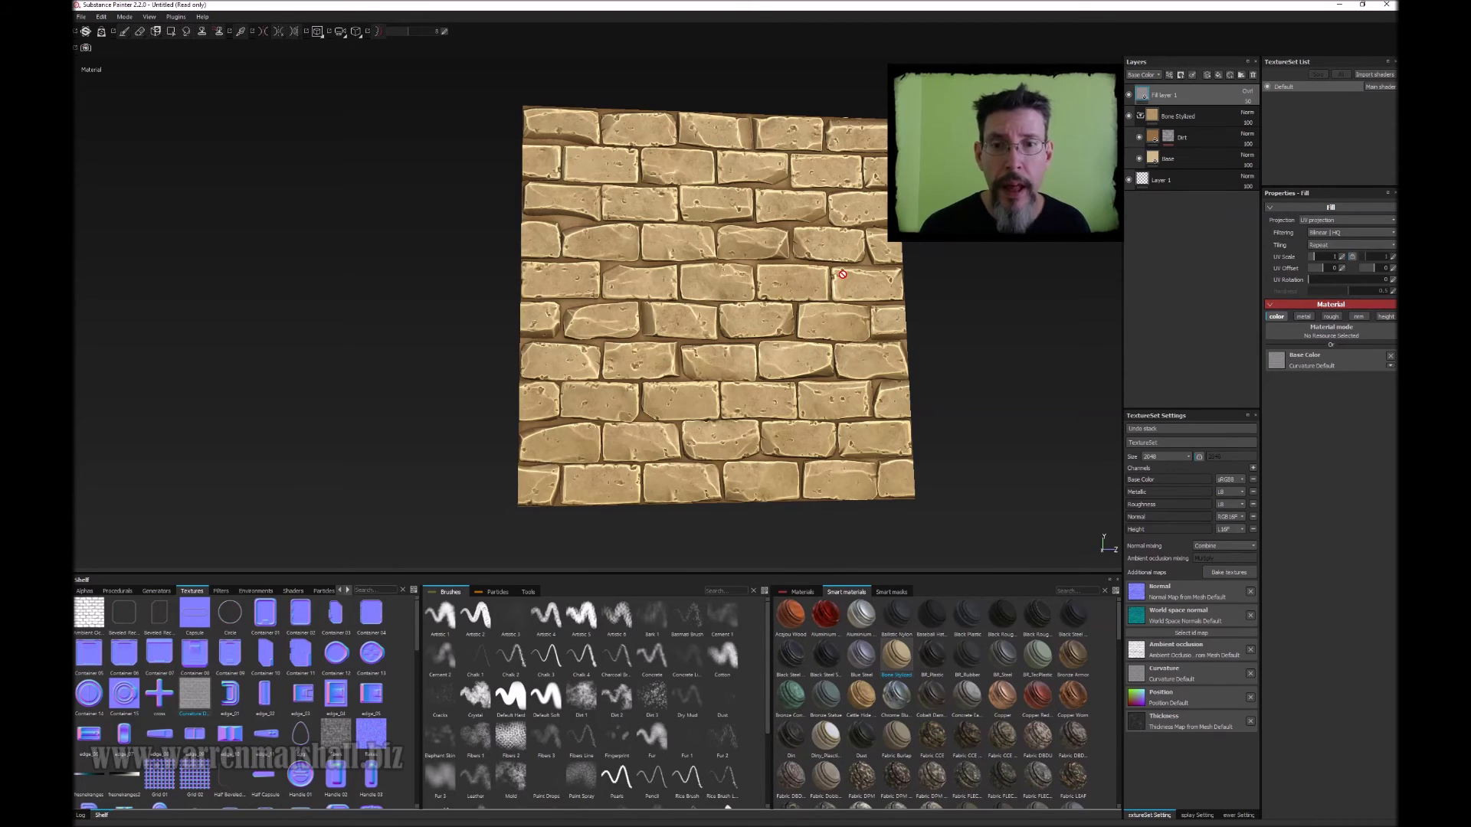
Examine the texture export configuration for the custom preset with the TX_SkullPile_01 D, N and ID output maps.
{"action": "key", "text": "ctrl+shift+e"}
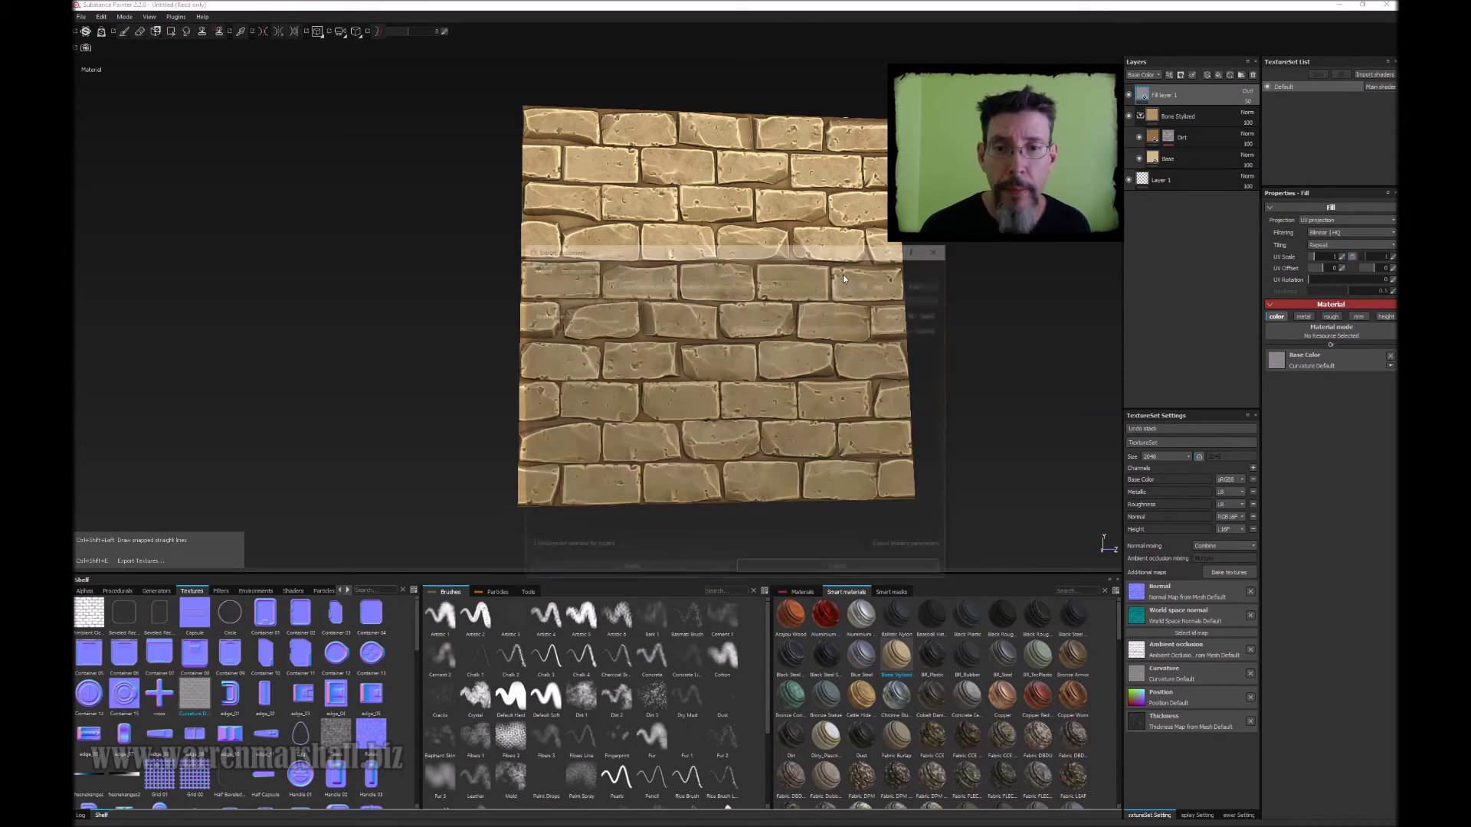
{"action": "left_click", "coordinate": [570, 266]}
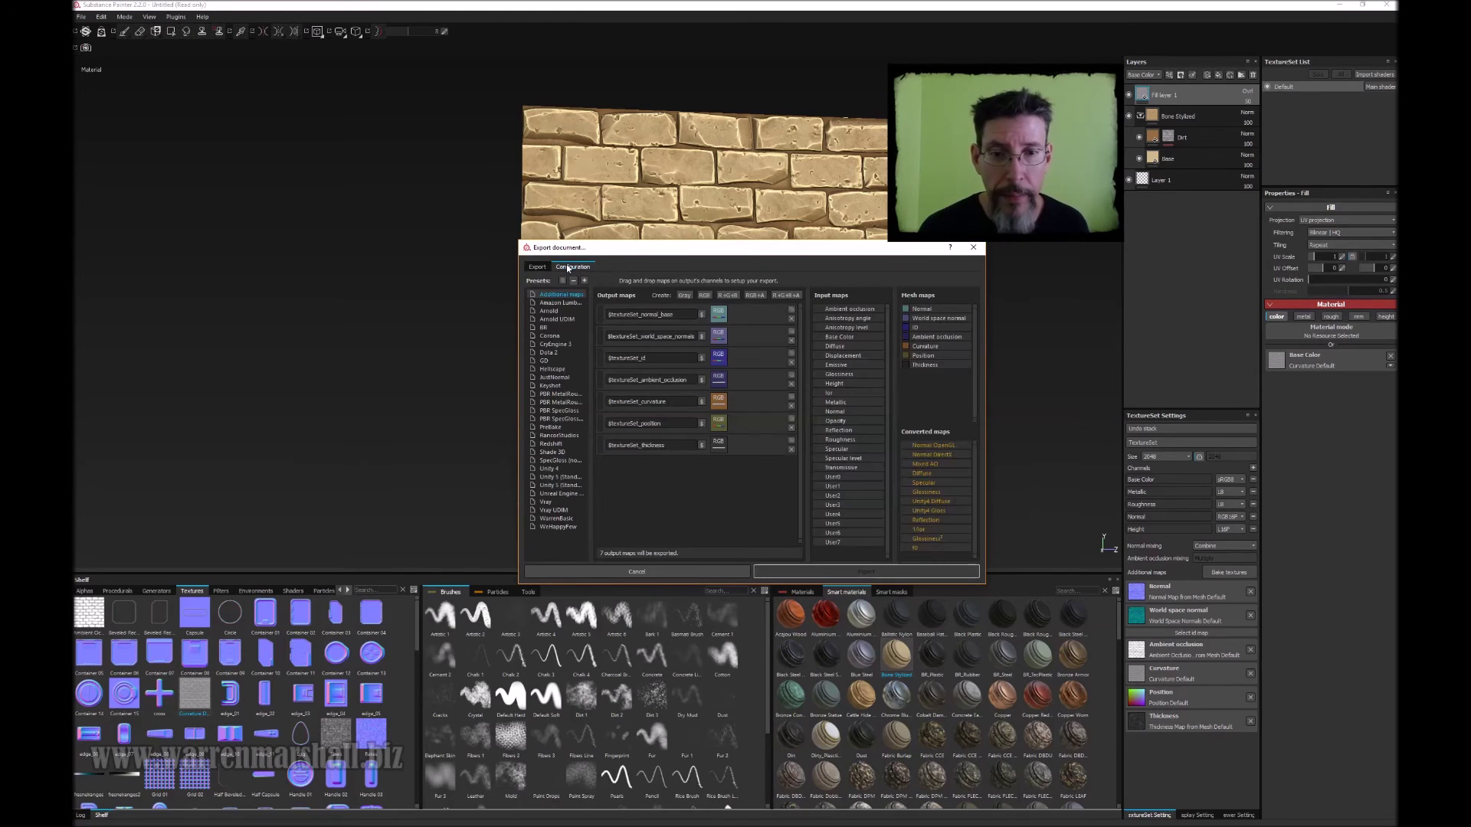
{"action": "left_click", "coordinate": [546, 328]}
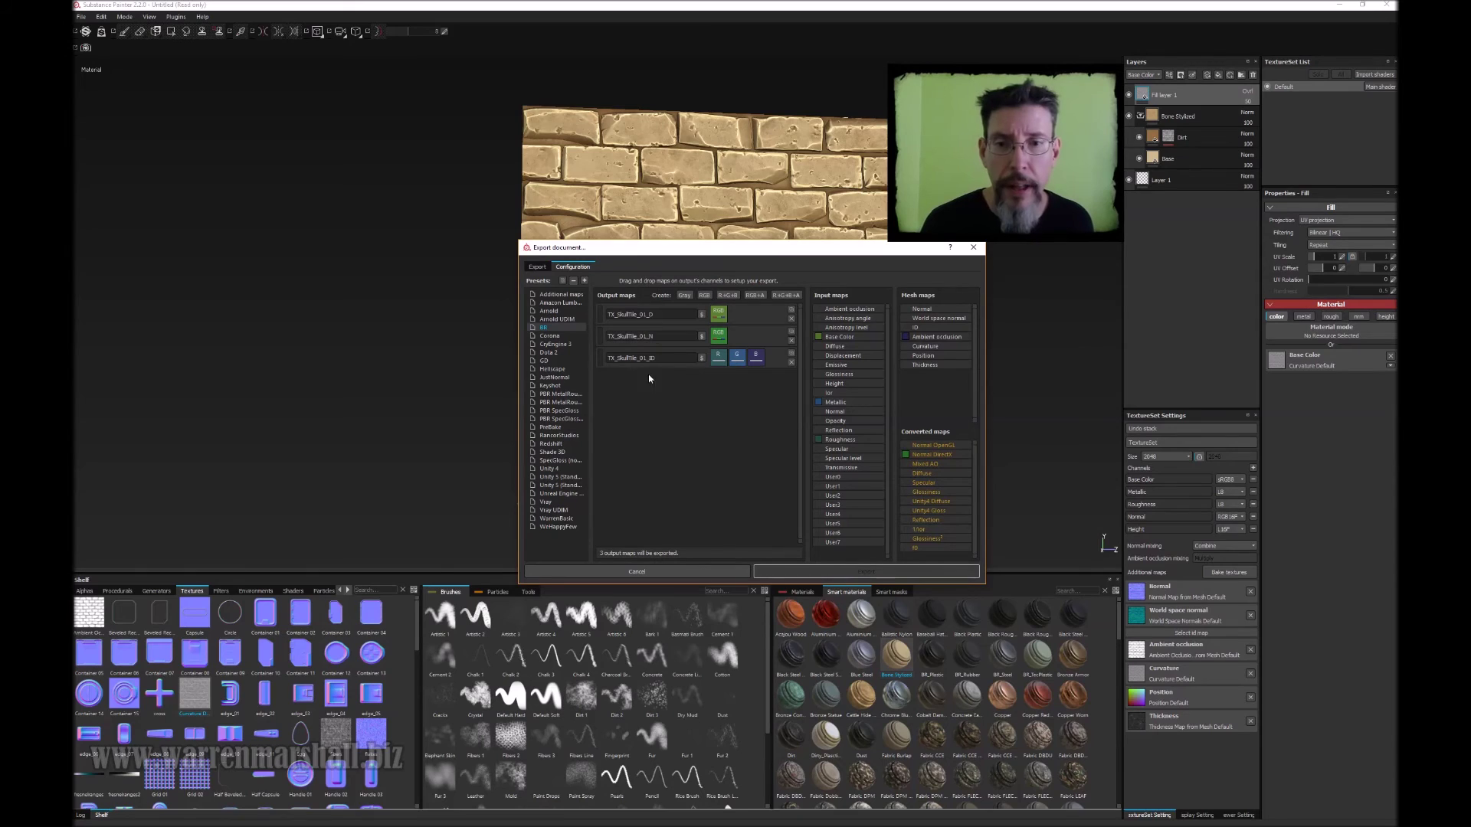
{"action": "left_click", "coordinate": [671, 360]}
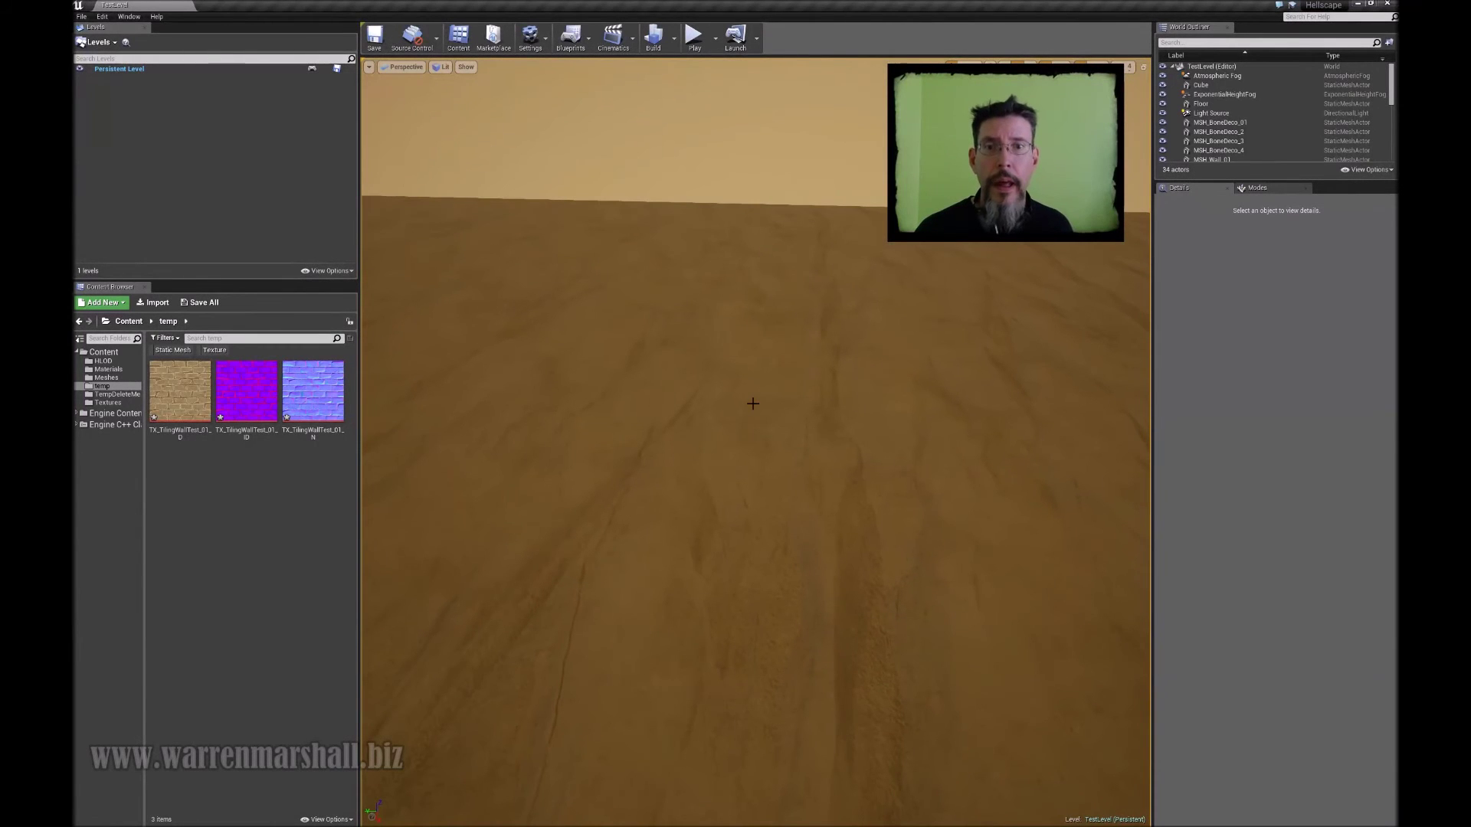
In Unreal Editor, set the compression of texture TX_TilingWallTest_01_ID to Masks (no sRGB) and close its editor.
{"action": "right_click_drag", "start_coordinate": [752, 403], "coordinate": [753, 408]}
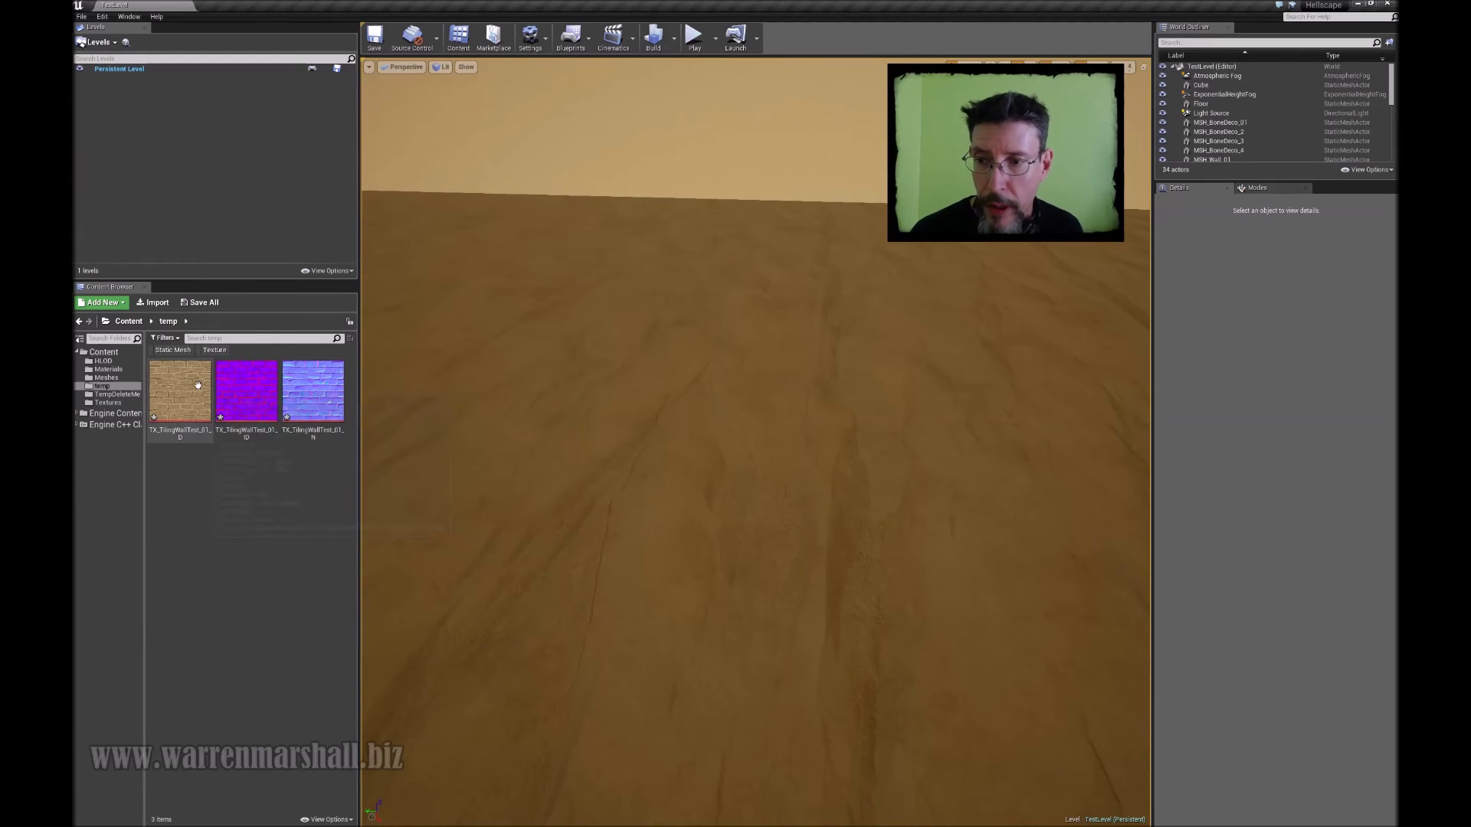
{"action": "mouse_move", "coordinate": [300, 380]}
{"action": "mouse_move", "coordinate": [246, 417]}
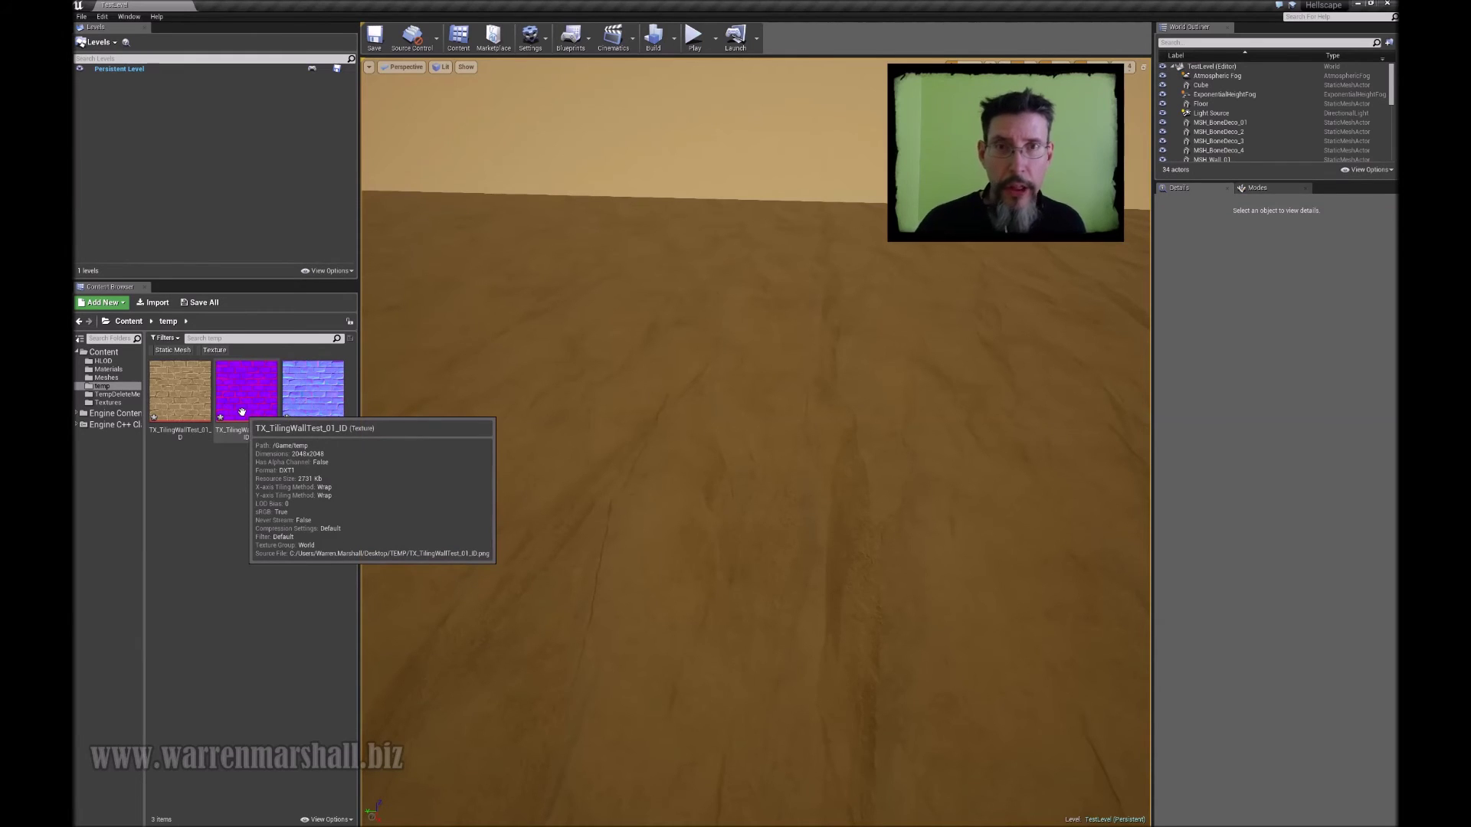
{"action": "double_click", "coordinate": [242, 413]}
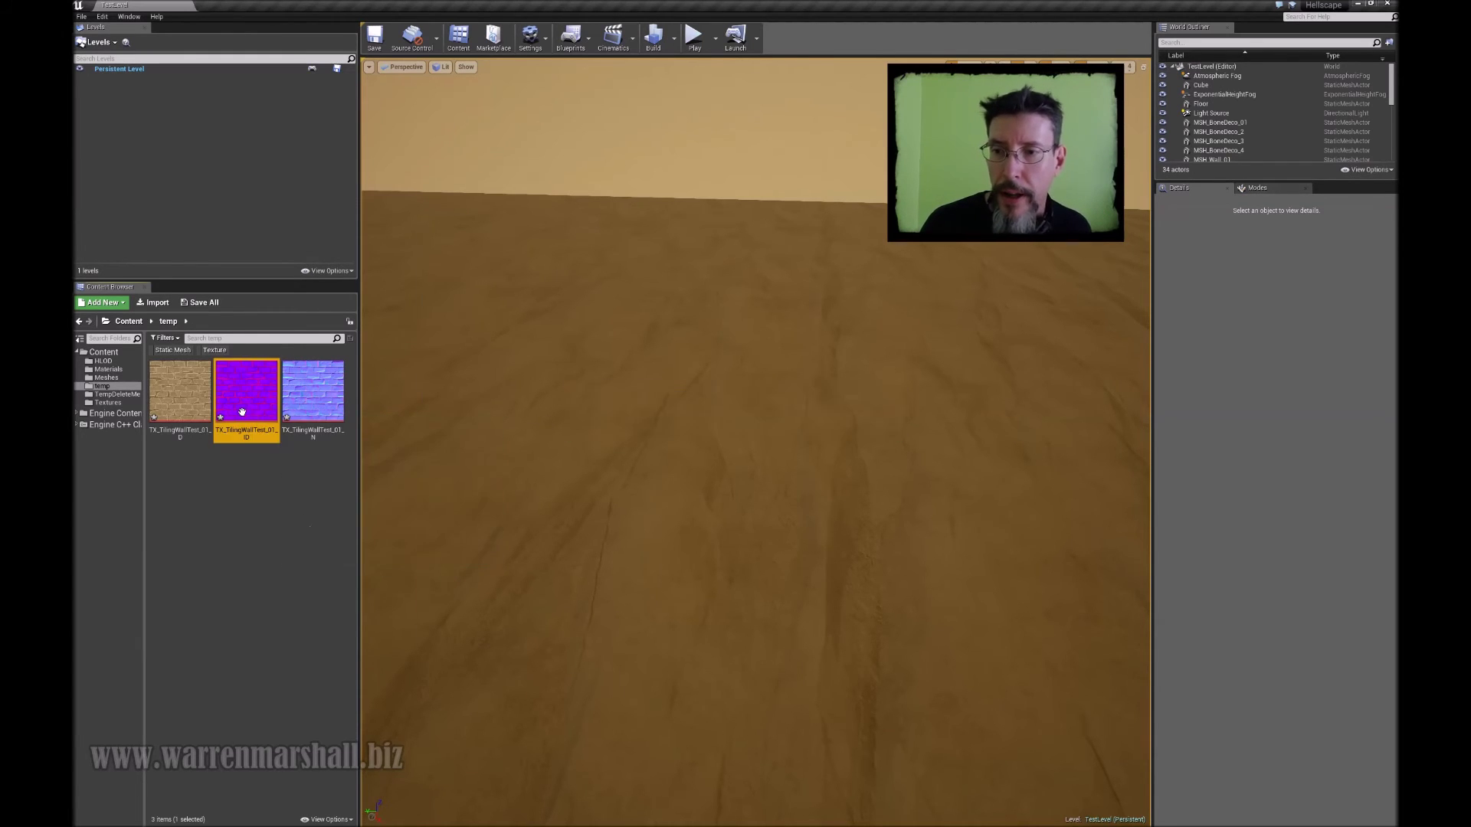
{"action": "left_click", "coordinate": [972, 390]}
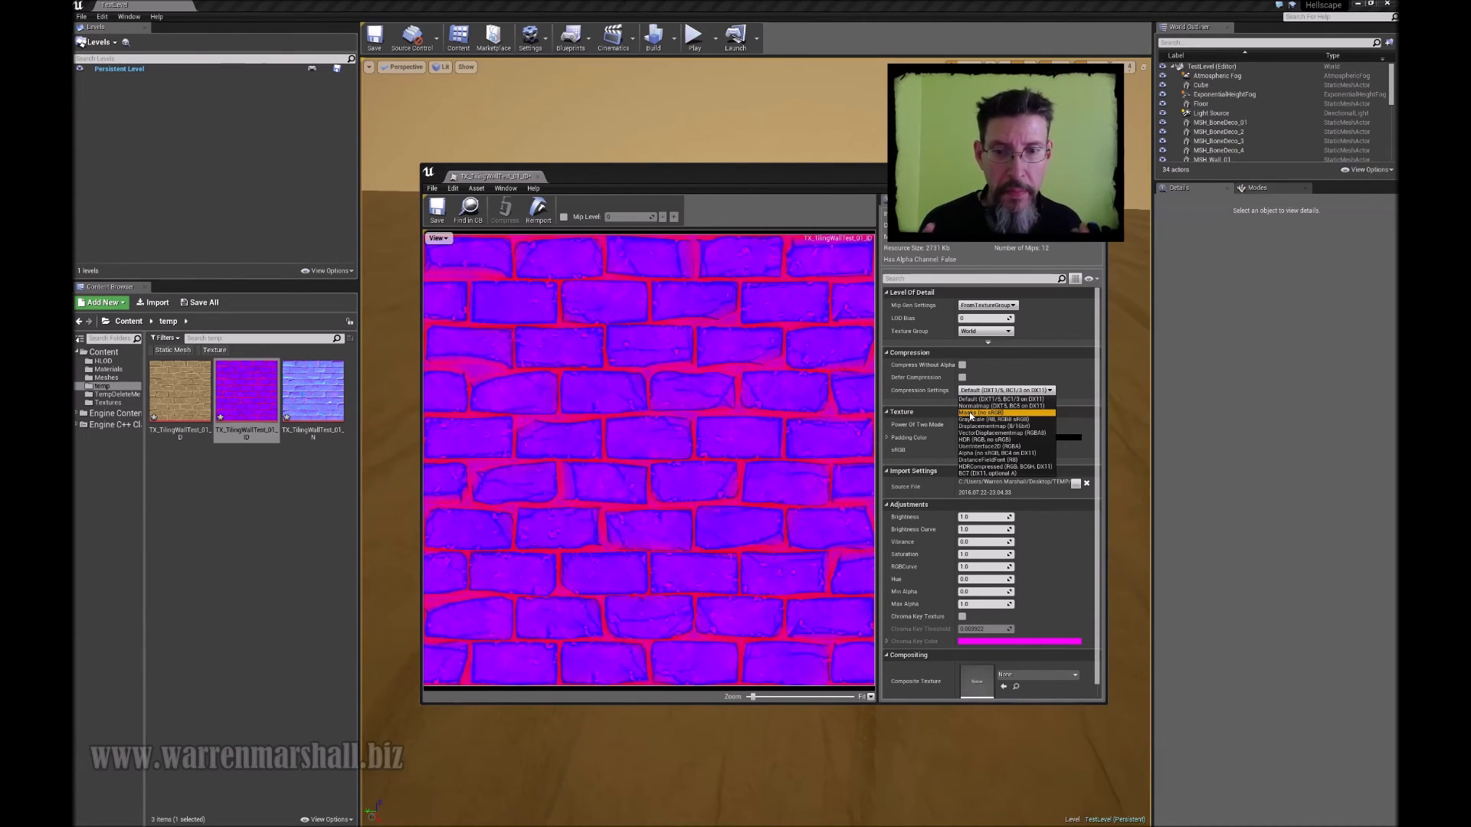
{"action": "left_click", "coordinate": [970, 414]}
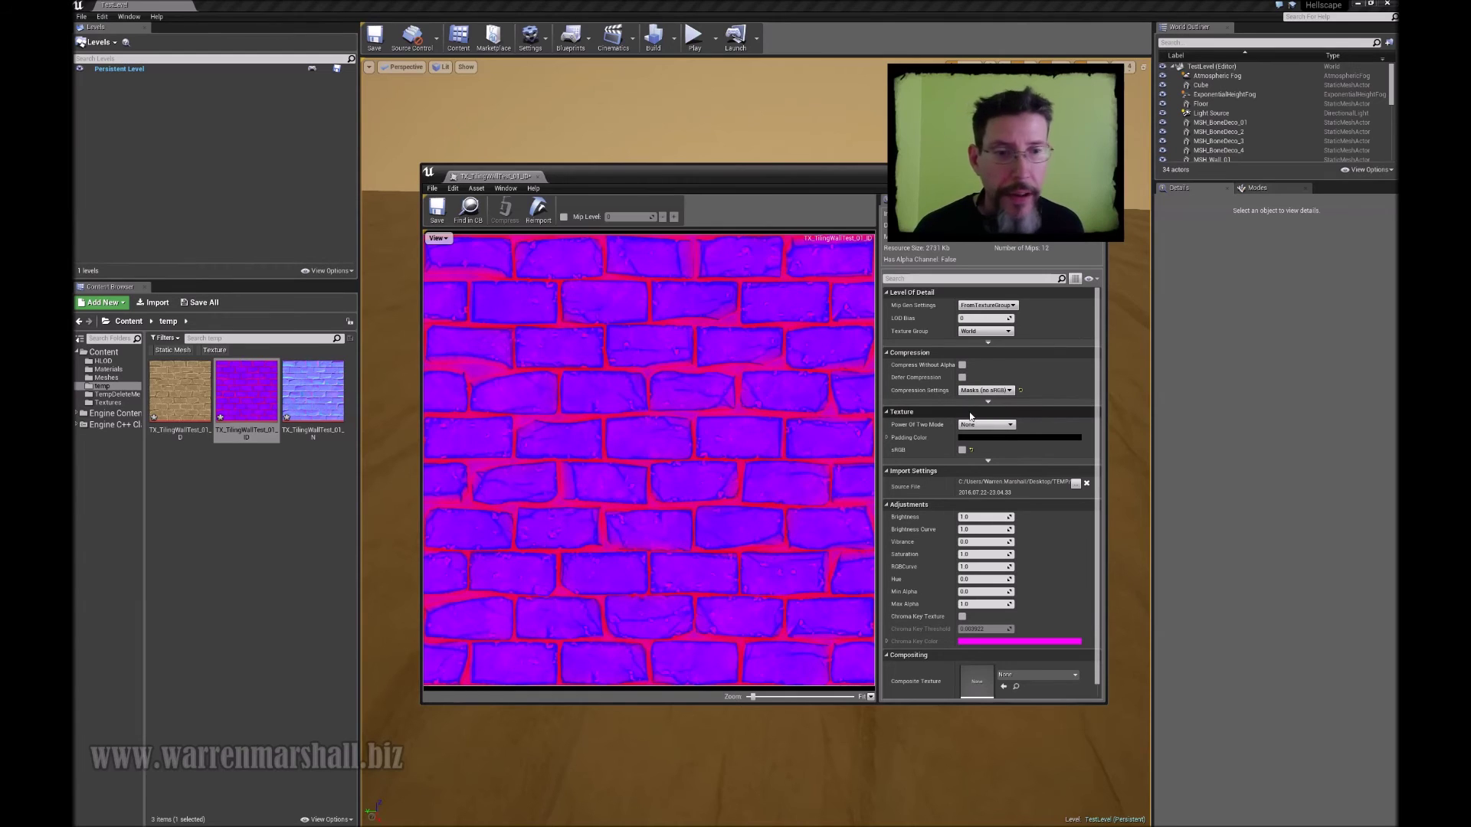
{"action": "left_click_drag", "start_coordinate": [679, 181], "coordinate": [655, 198]}
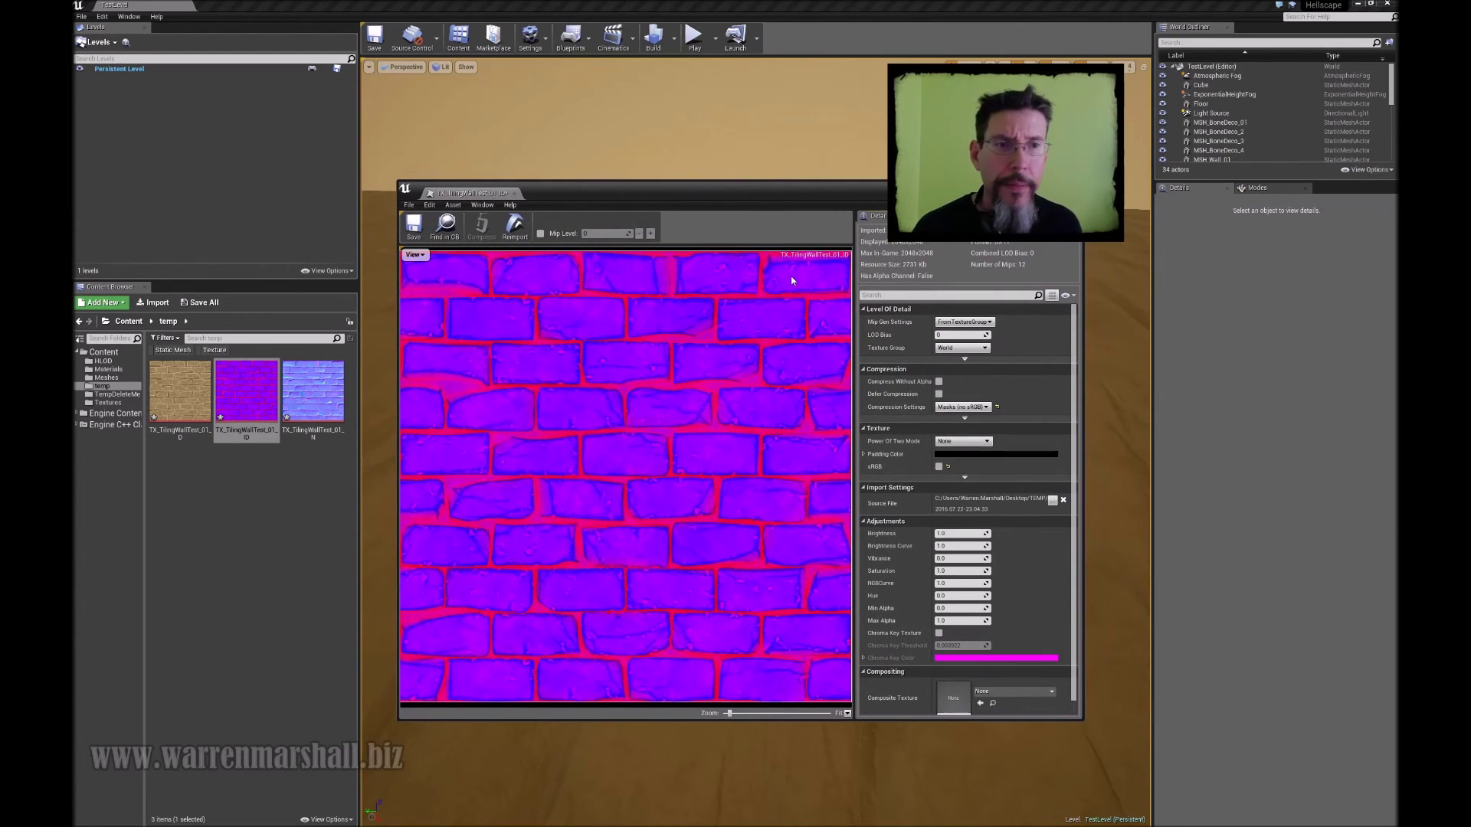
{"action": "left_click", "coordinate": [1071, 189]}
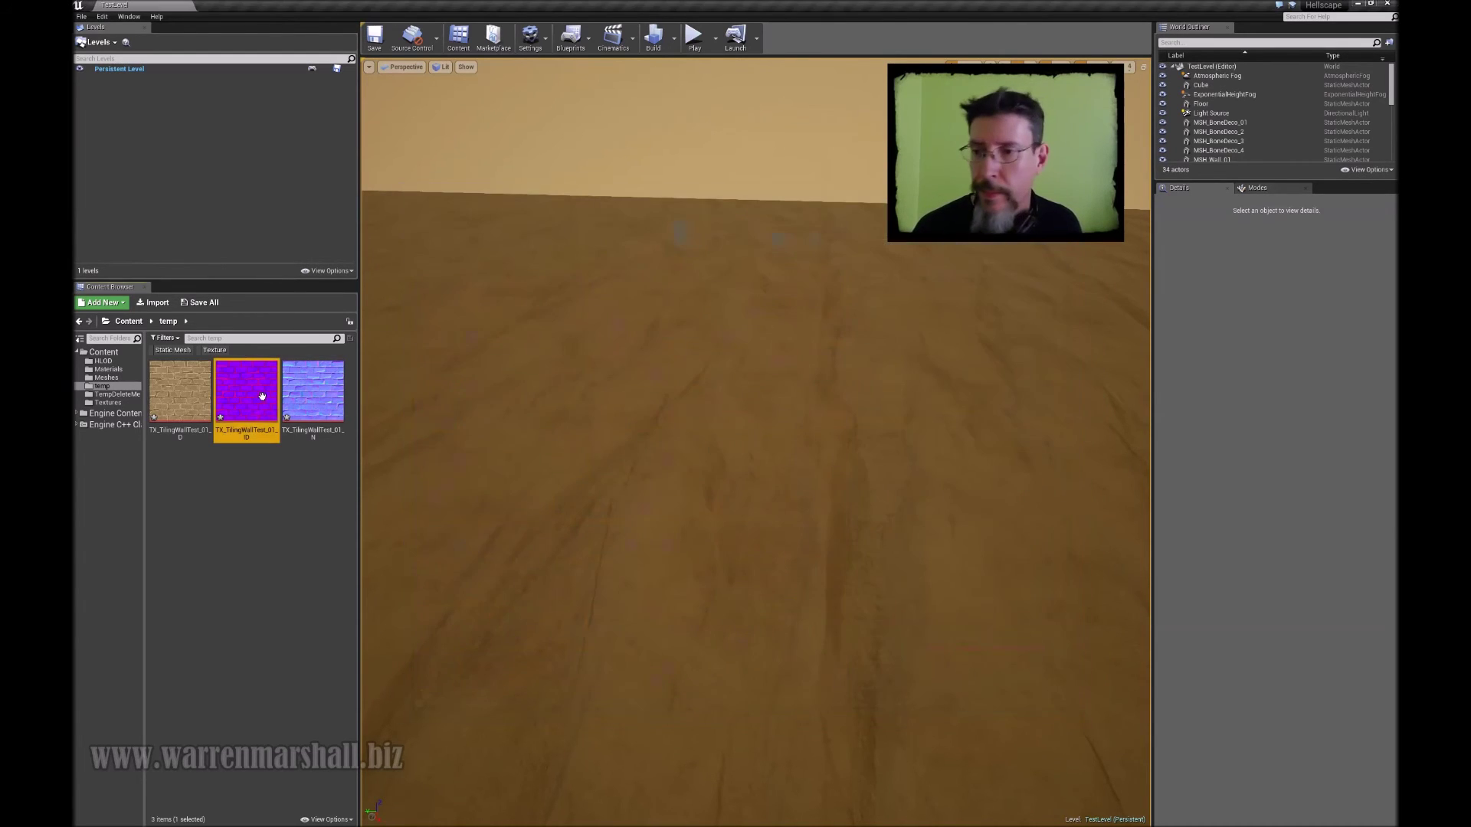
Create a new material named M_TilingWallTest in the temp content folder.
{"action": "left_click", "coordinate": [212, 501]}
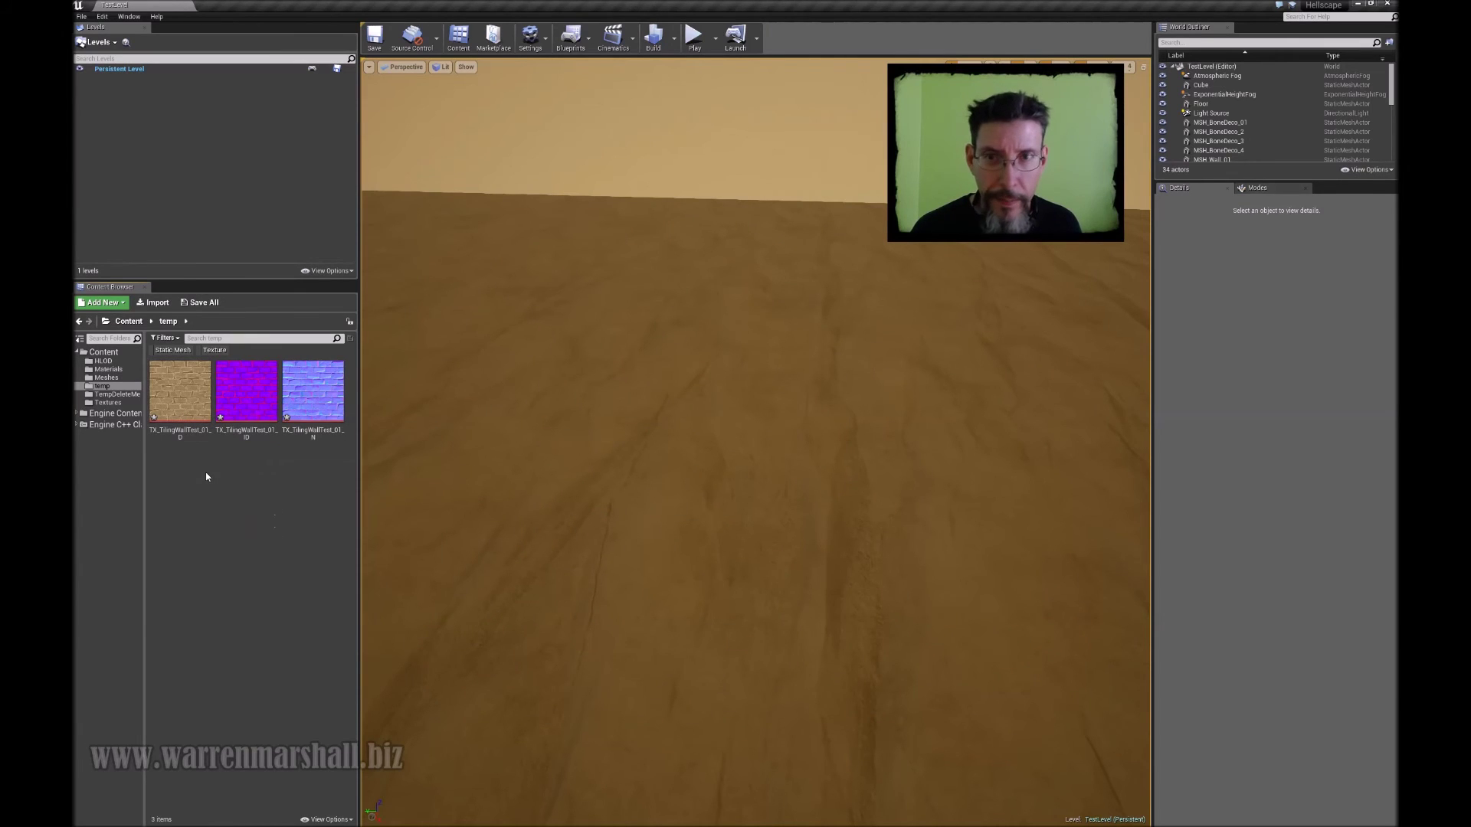
{"action": "right_click", "coordinate": [206, 472]}
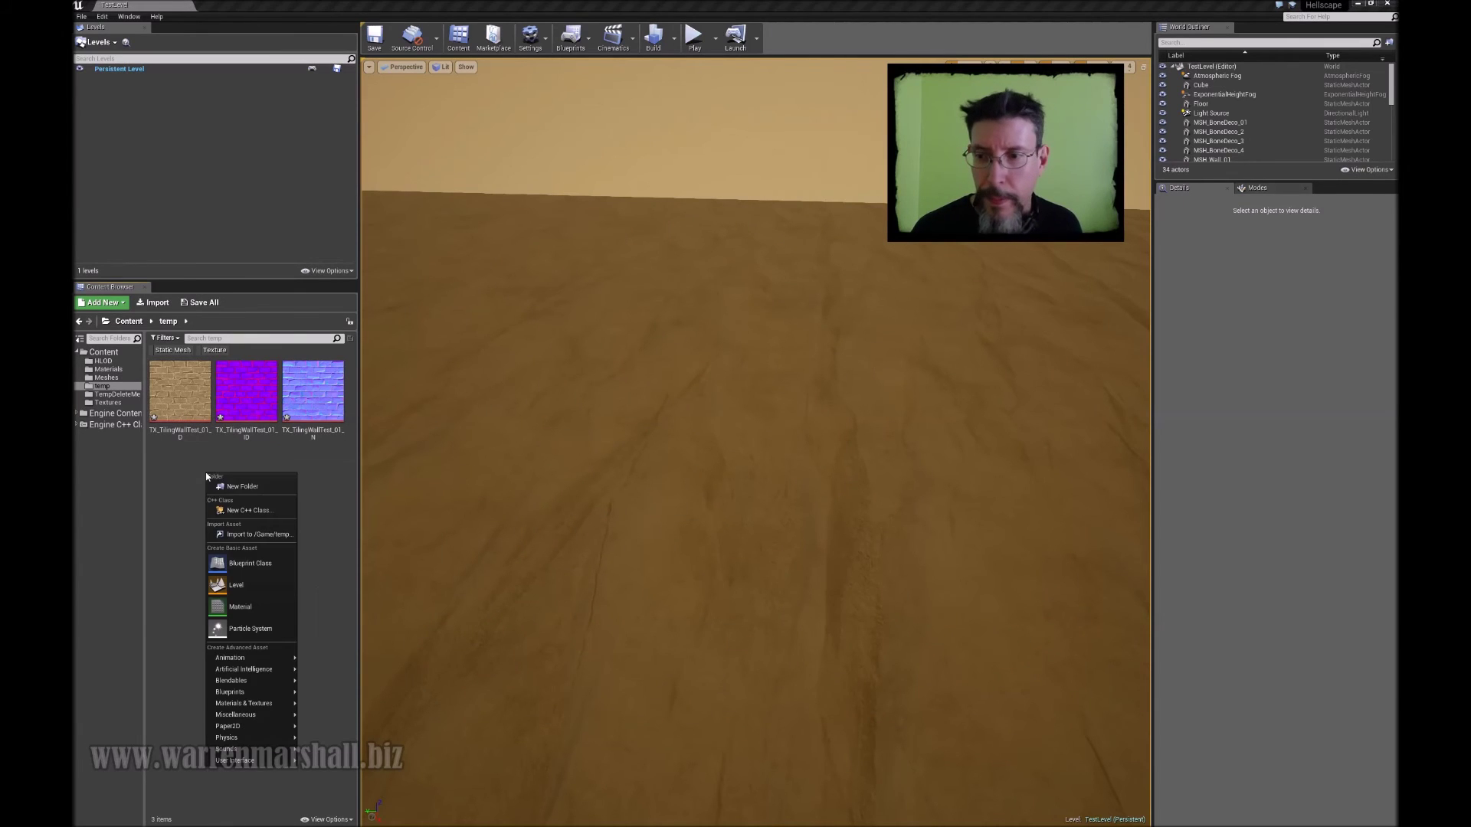
{"action": "left_click", "coordinate": [240, 607]}
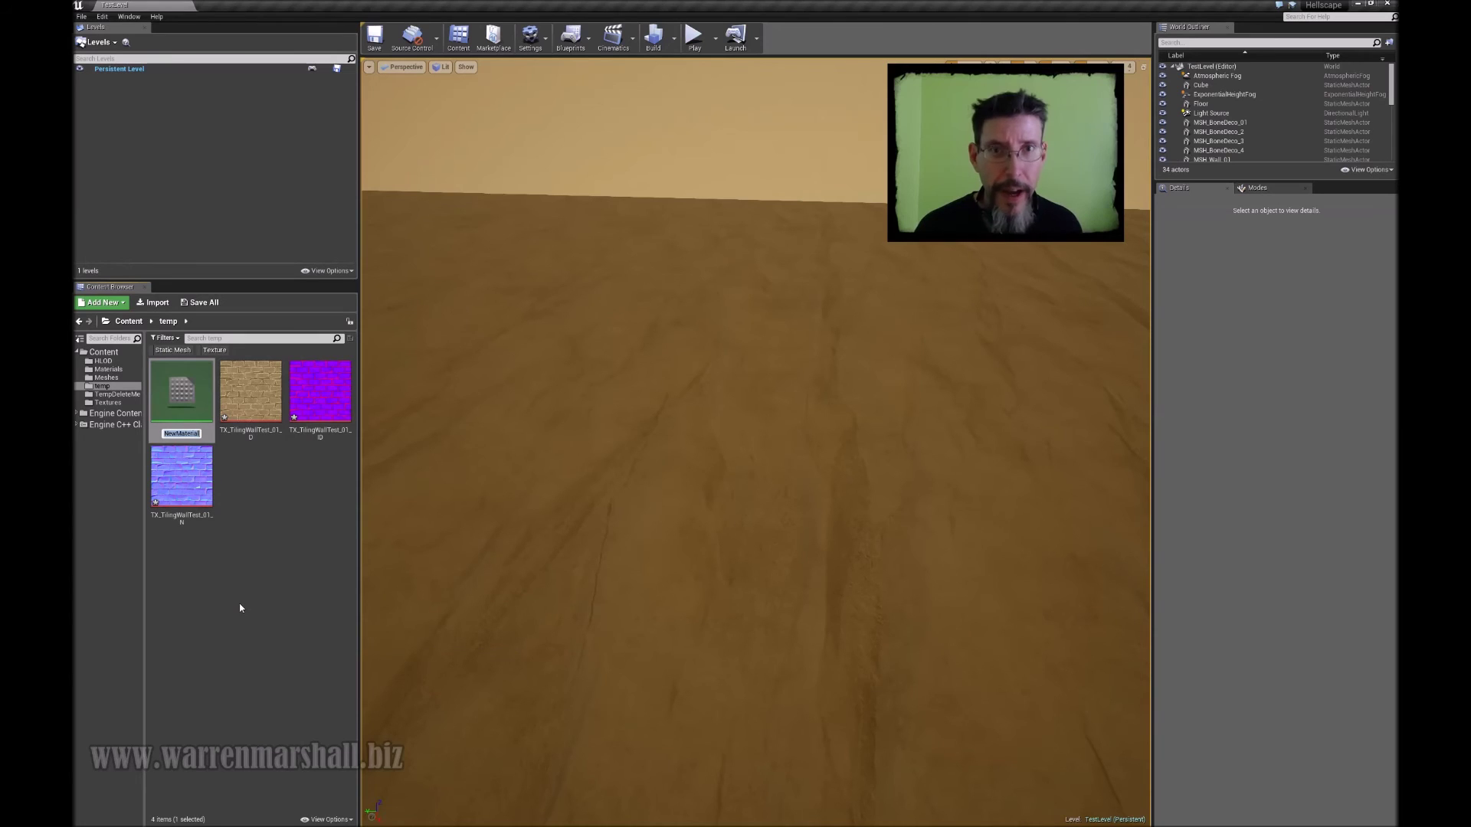
{"action": "type", "text": "M_Til"}
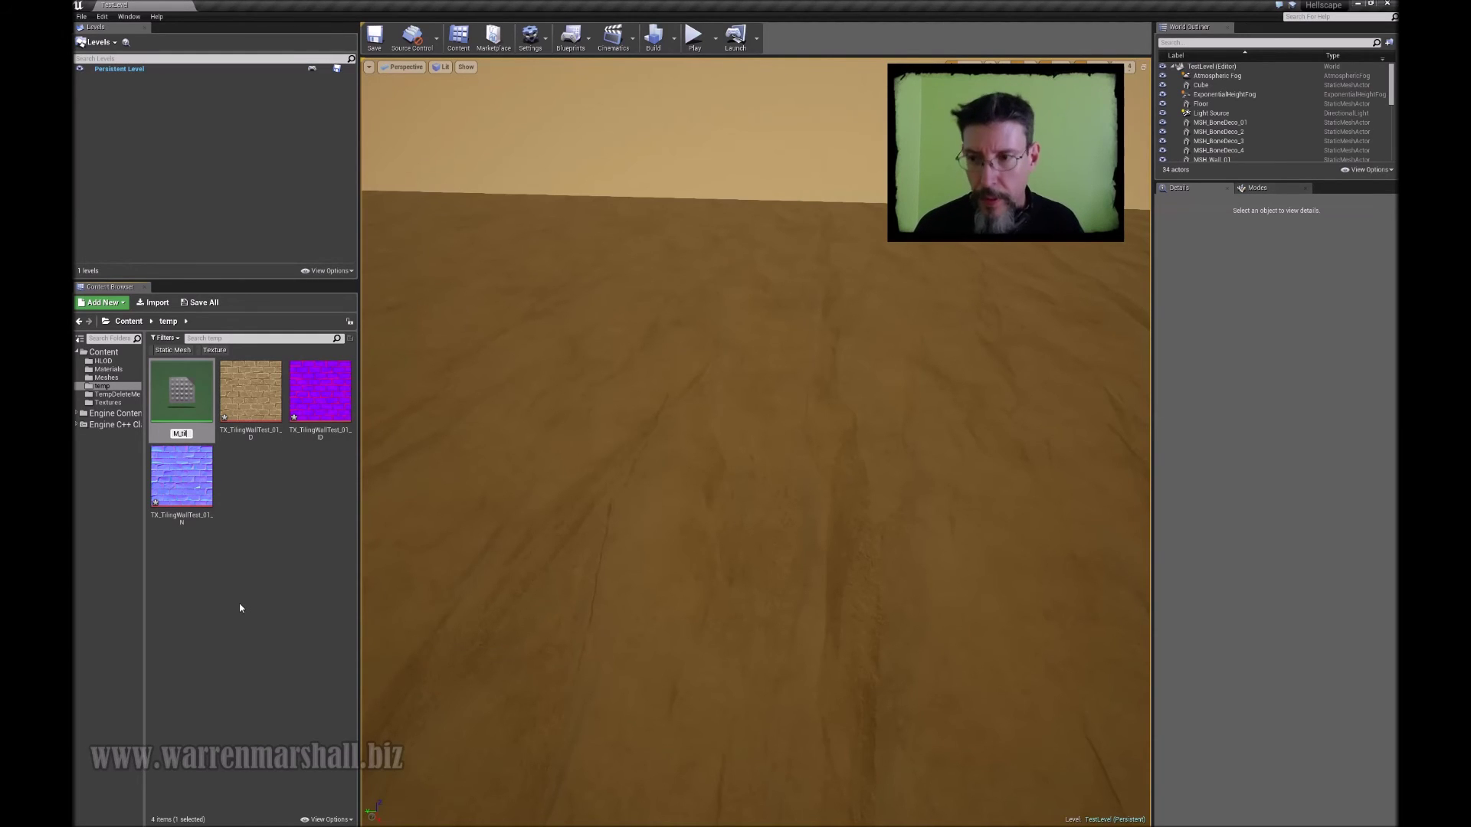
{"action": "type", "text": "ing"}
{"action": "key", "text": "BackSpace"}
{"action": "key", "text": "BackSpace"}
{"action": "key", "text": "BackSpace"}
{"action": "key", "text": "BackSpace"}
{"action": "key", "text": "BackSpace"}
{"action": "key", "text": "BackSpace"}
{"action": "type", "text": "TilingWallTest"}
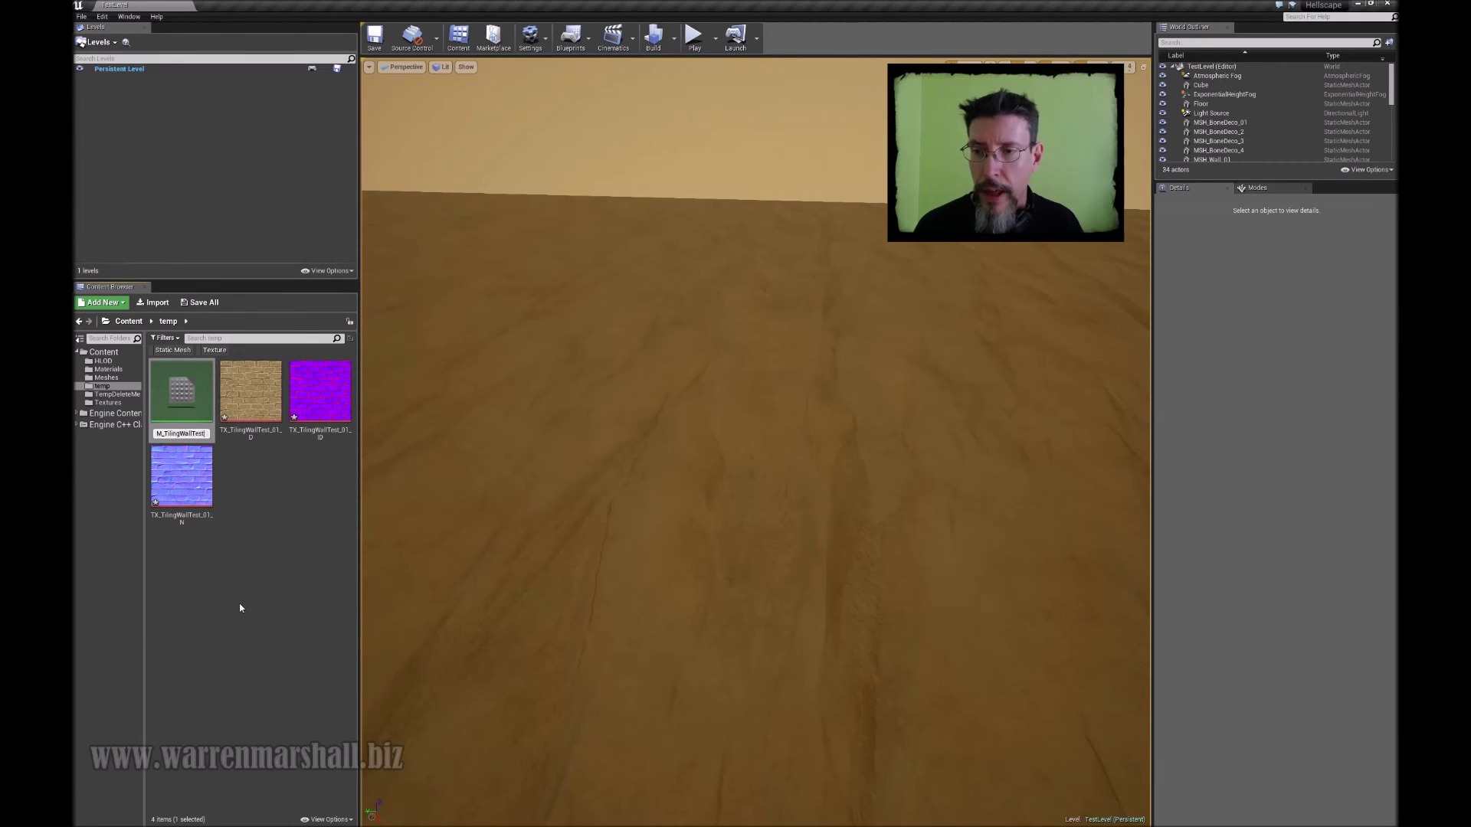
{"action": "key", "text": "Return"}
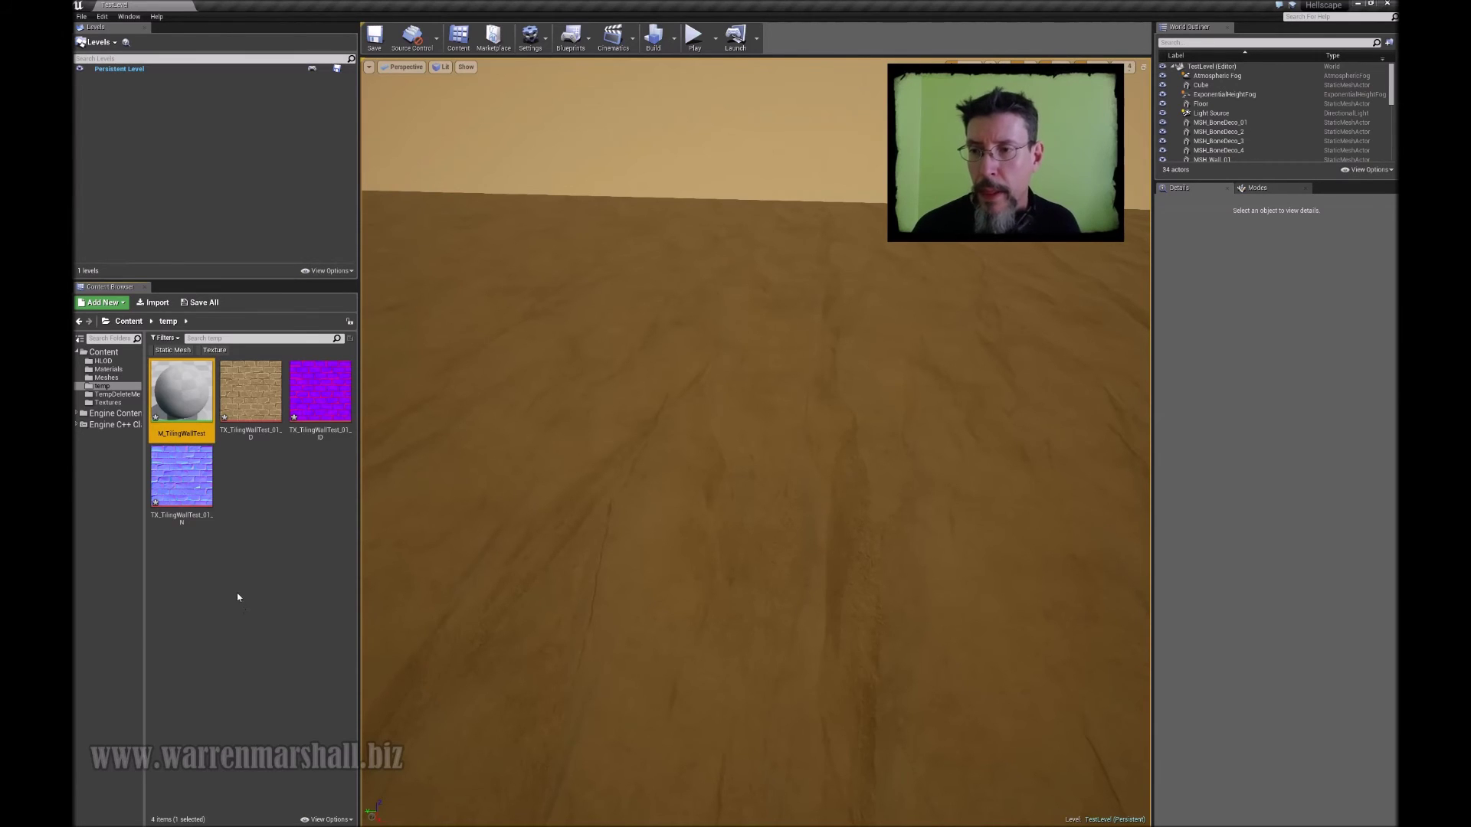
Open M_TilingWallTest in an enlarged material editor and add the D, ID and N wall textures as texture samples.
{"action": "double_click", "coordinate": [170, 401]}
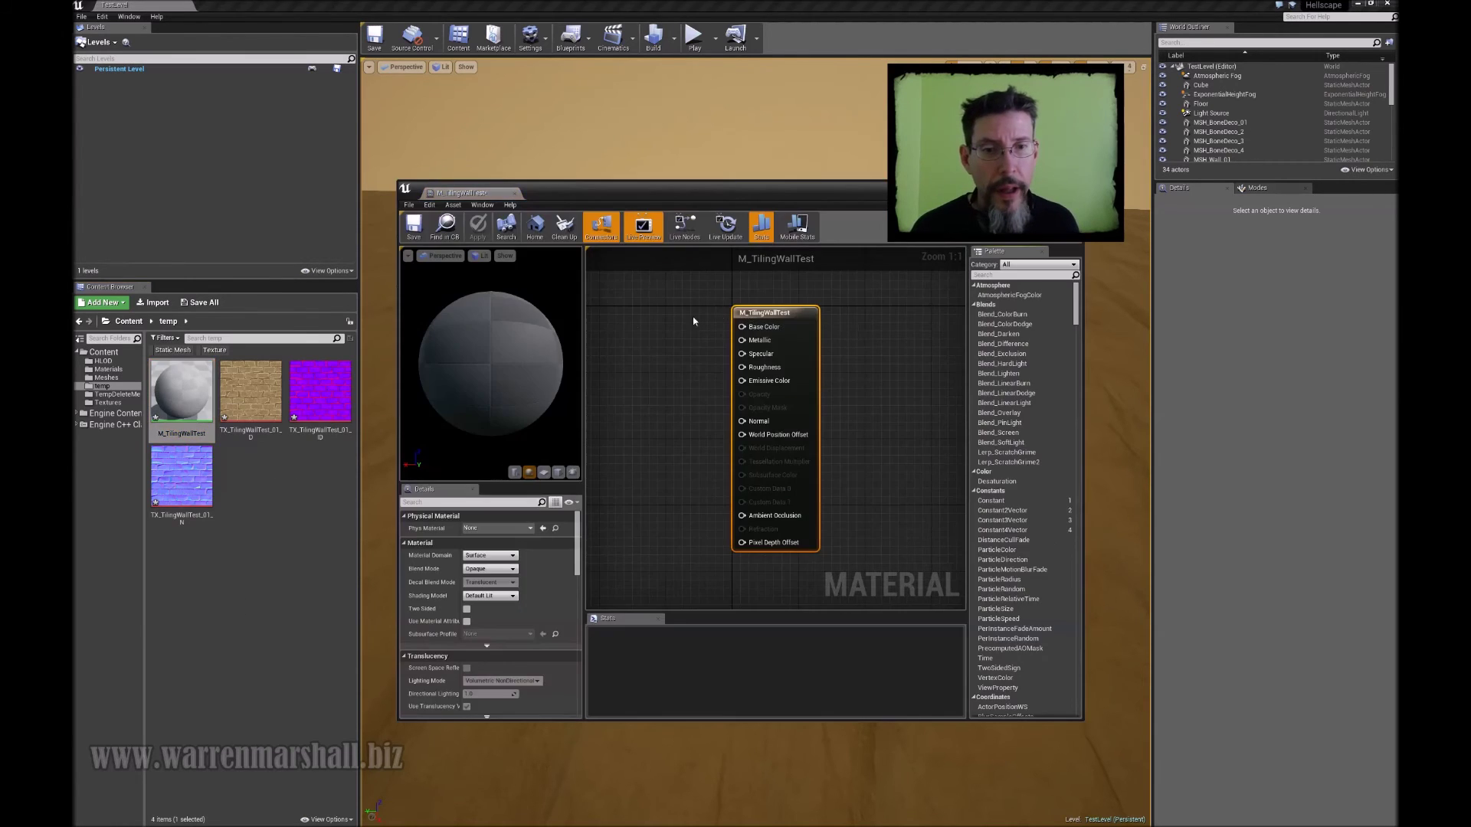
{"action": "left_click_drag", "start_coordinate": [733, 202], "coordinate": [725, 48]}
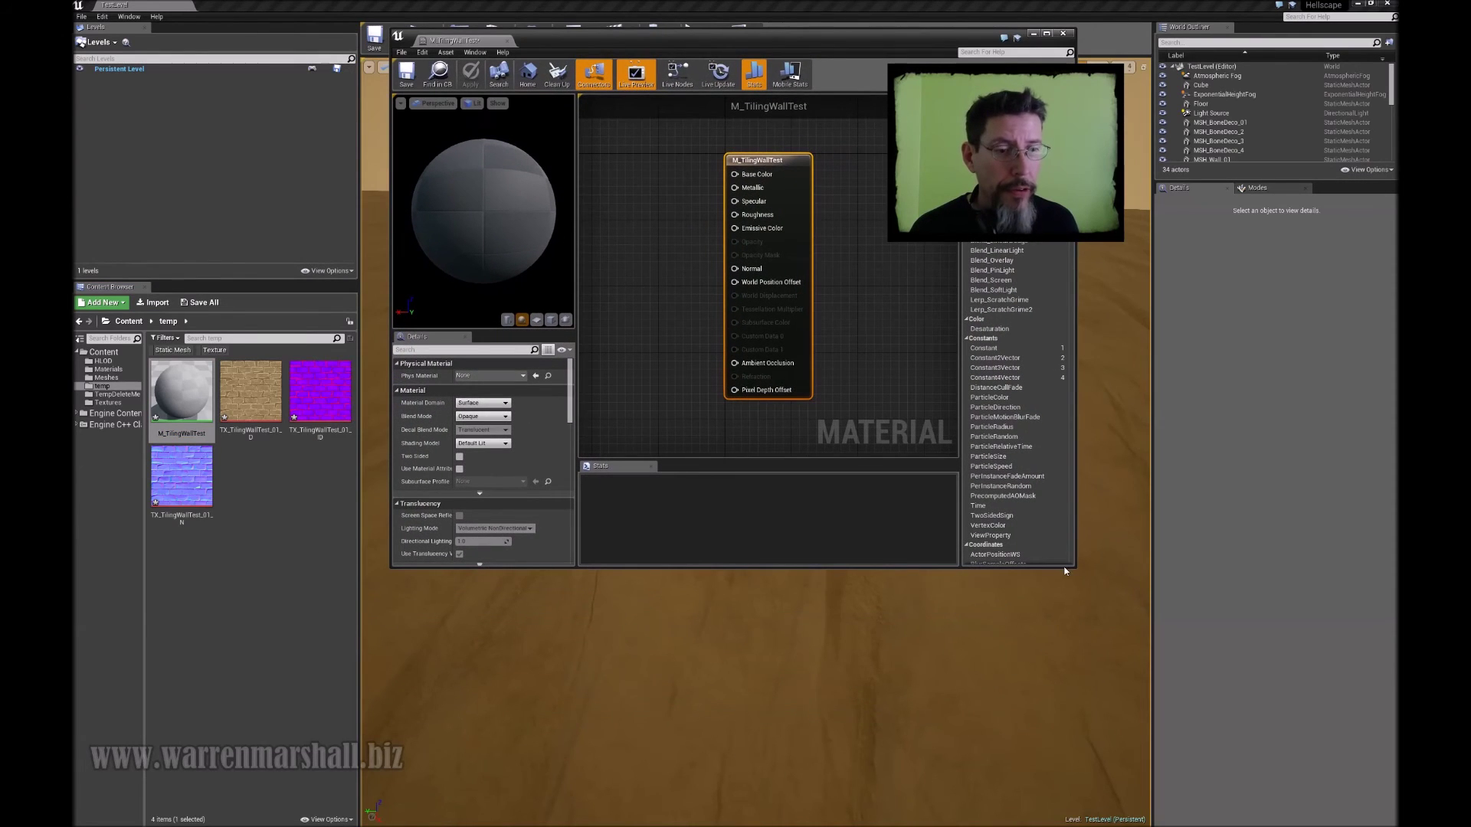
{"action": "left_click_drag", "start_coordinate": [1073, 570], "coordinate": [1302, 738]}
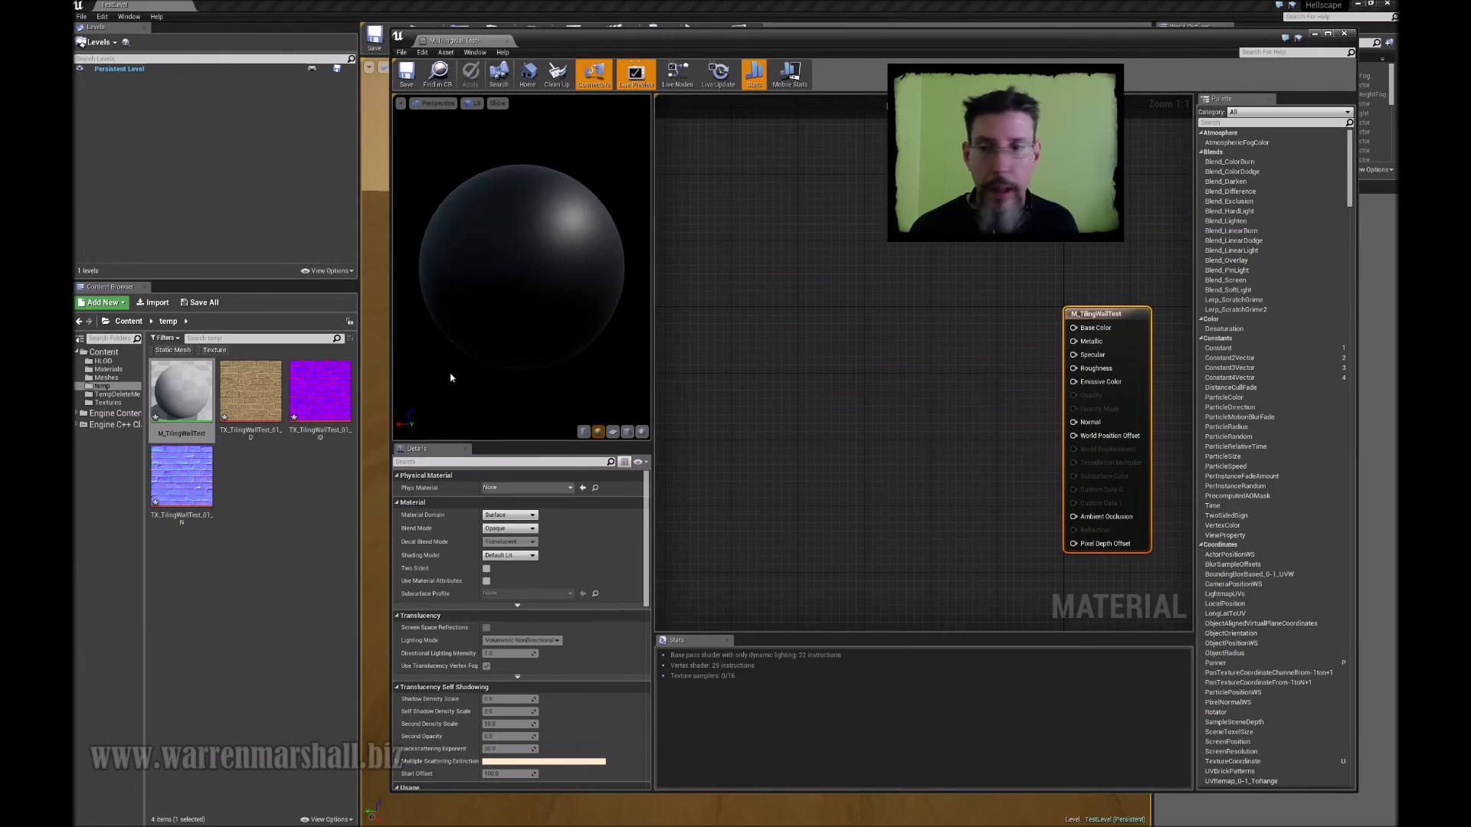
{"action": "left_click_drag", "start_coordinate": [250, 395], "coordinate": [793, 253]}
{"action": "left_click_drag", "start_coordinate": [320, 391], "coordinate": [798, 384]}
{"action": "left_click_drag", "start_coordinate": [182, 475], "coordinate": [814, 535]}
Connect the D texture sample to Base Color and the N texture sample to Normal.
{"action": "right_click_drag", "start_coordinate": [957, 279], "coordinate": [787, 232]}
{"action": "left_click_drag", "start_coordinate": [678, 217], "coordinate": [900, 282]}
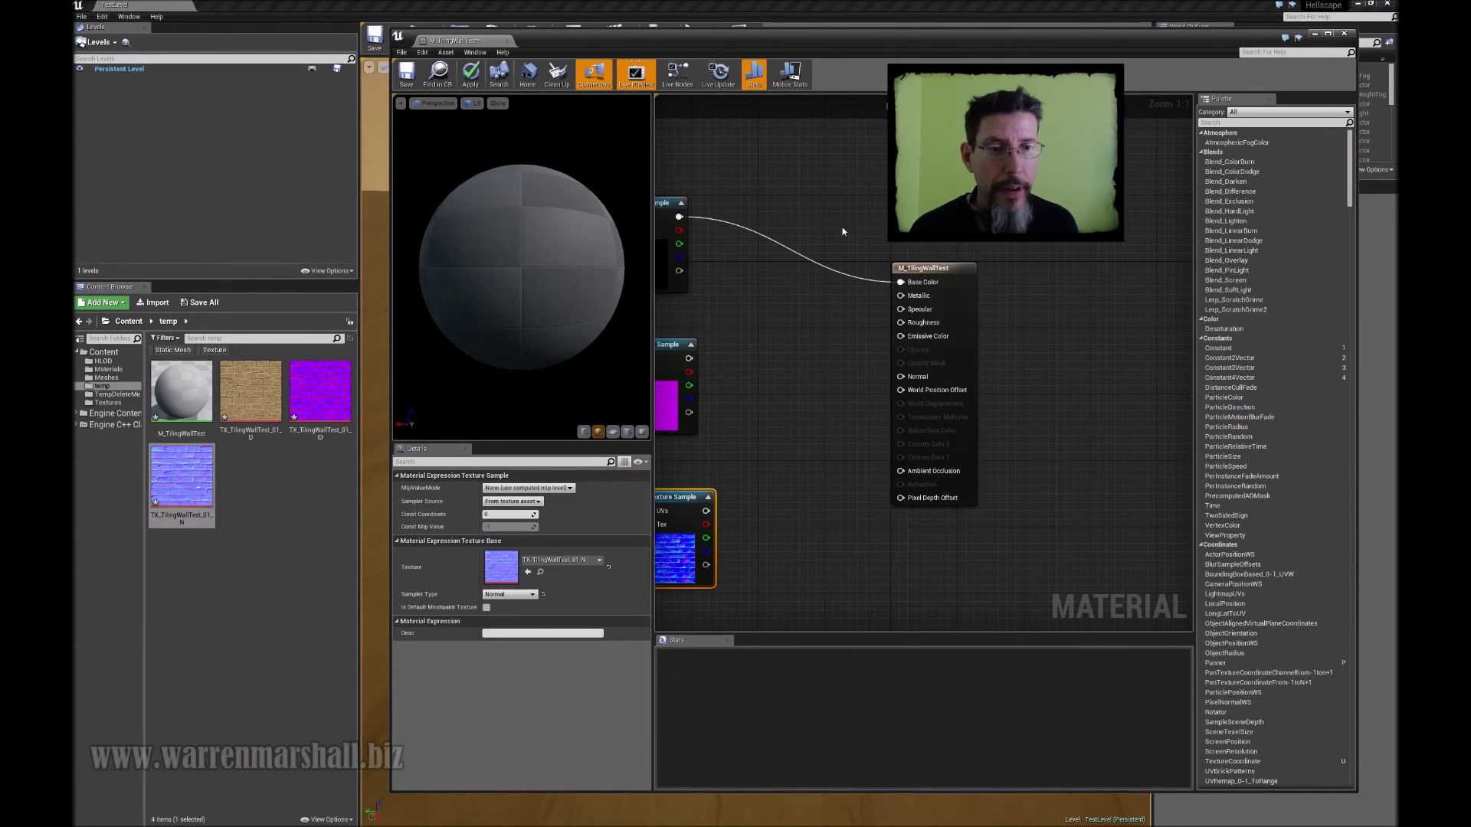
{"action": "right_click_drag", "start_coordinate": [747, 457], "coordinate": [817, 424]}
{"action": "left_click_drag", "start_coordinate": [776, 478], "coordinate": [972, 343]}
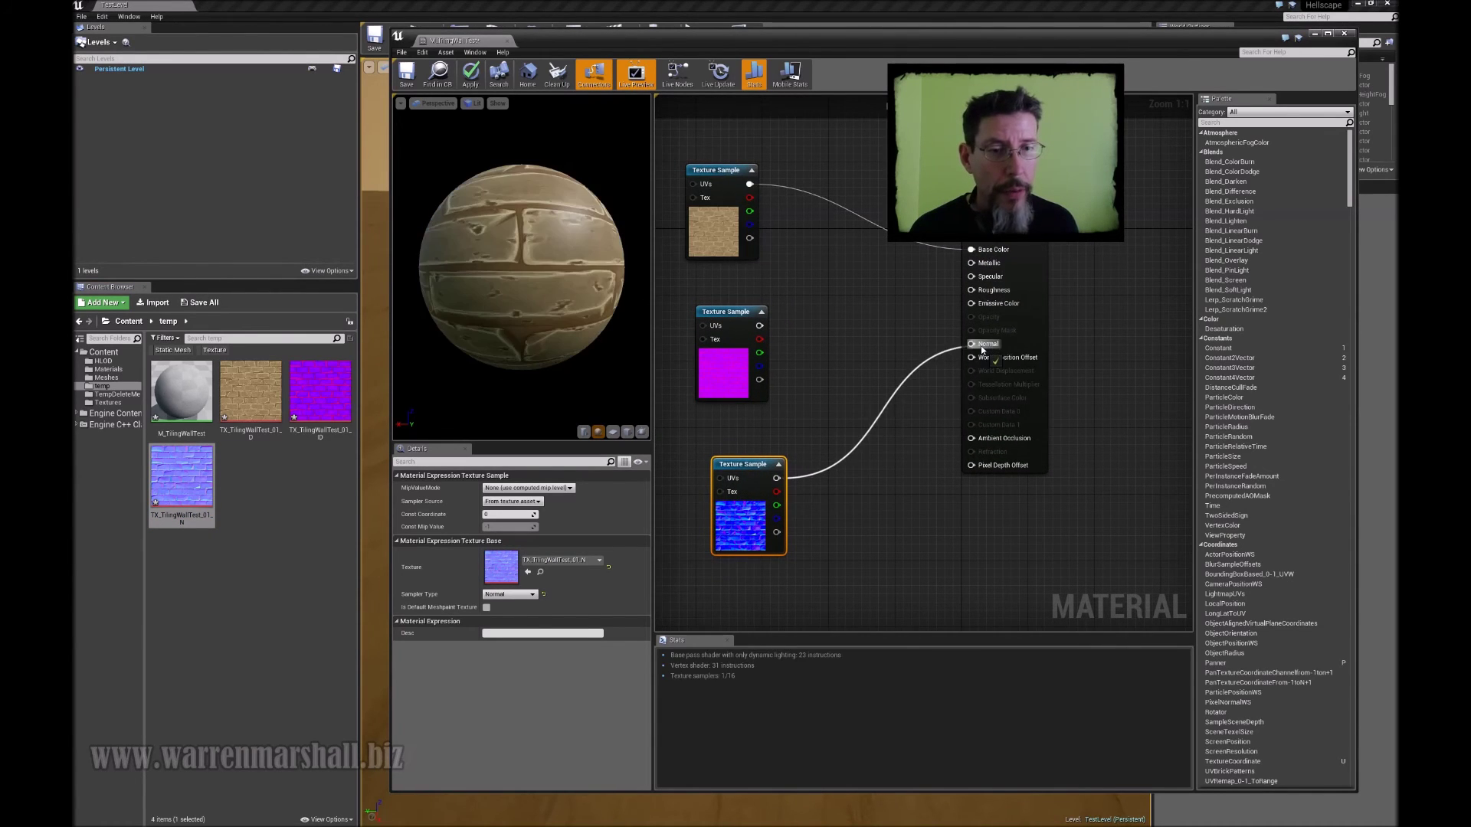
Switch the material preview mesh to a cube and turn it to an angled view.
{"action": "left_click", "coordinate": [627, 432]}
{"action": "left_click_drag", "start_coordinate": [599, 366], "coordinate": [572, 337]}
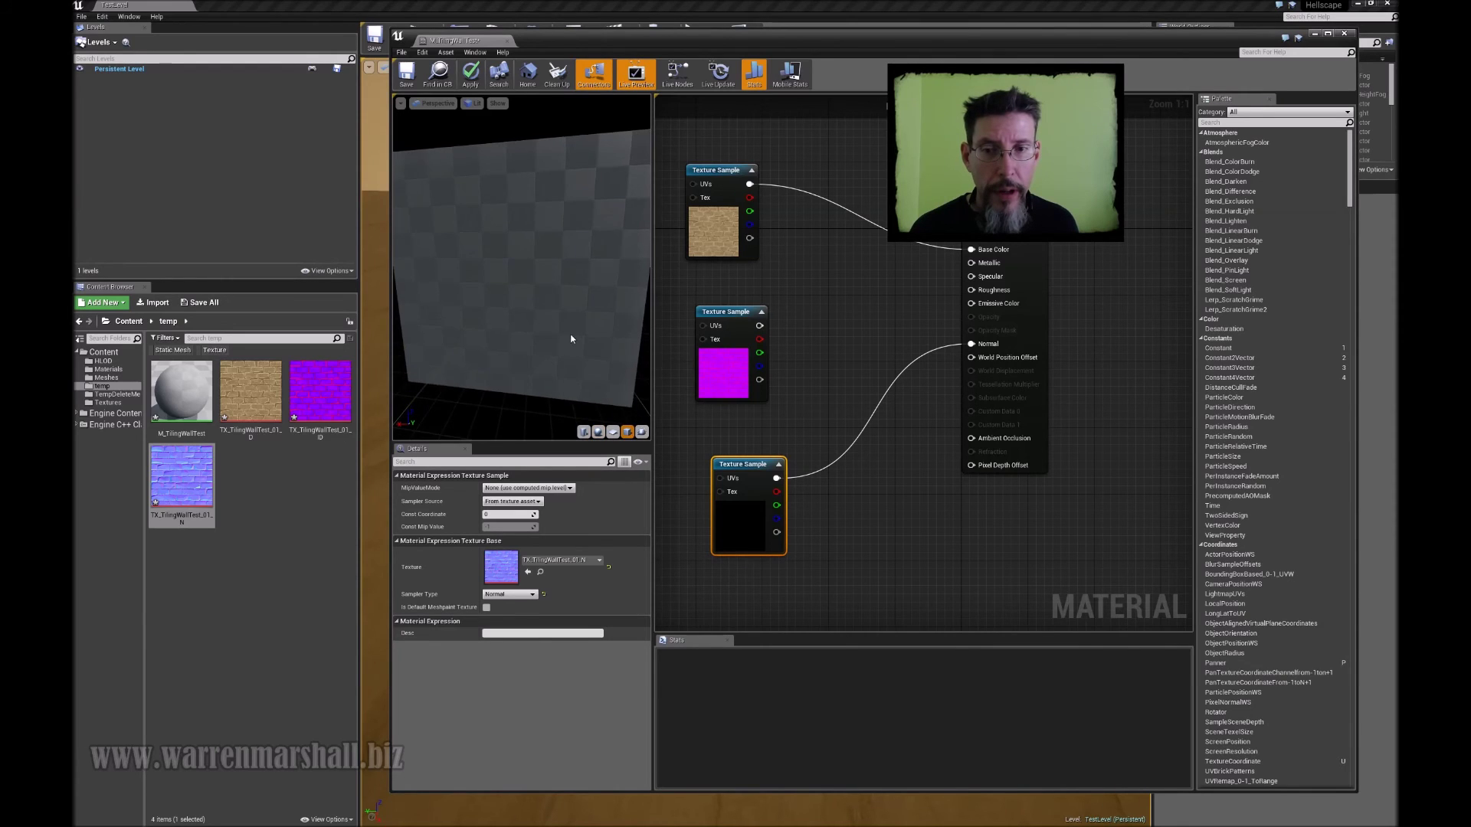
{"action": "mouse_move", "coordinate": [529, 274]}
{"action": "left_mouse_down"}
{"action": "mouse_move", "coordinate": [552, 265]}
{"action": "mouse_move", "coordinate": [459, 280]}
{"action": "mouse_move", "coordinate": [509, 277]}
{"action": "left_mouse_up"}
Connect the ID sample's red, green and blue channels to Metallic, Roughness and Ambient Occlusion, and apply the changes while closing the material.
{"action": "left_click_drag", "start_coordinate": [759, 339], "coordinate": [971, 264]}
{"action": "left_click_drag", "start_coordinate": [759, 352], "coordinate": [971, 290]}
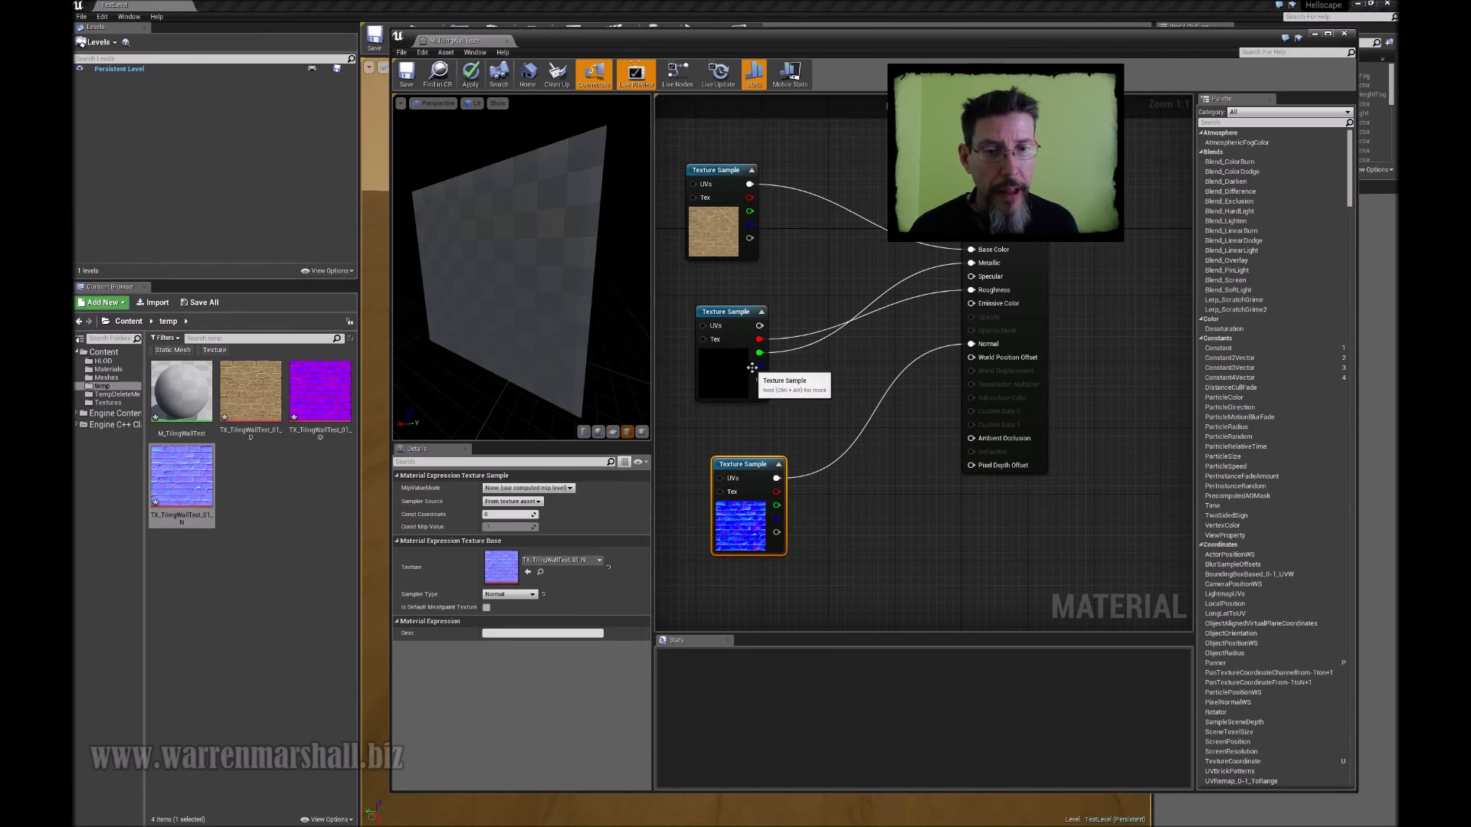
{"action": "left_click_drag", "start_coordinate": [764, 370], "coordinate": [971, 438]}
{"action": "right_click_drag", "start_coordinate": [812, 256], "coordinate": [856, 273]}
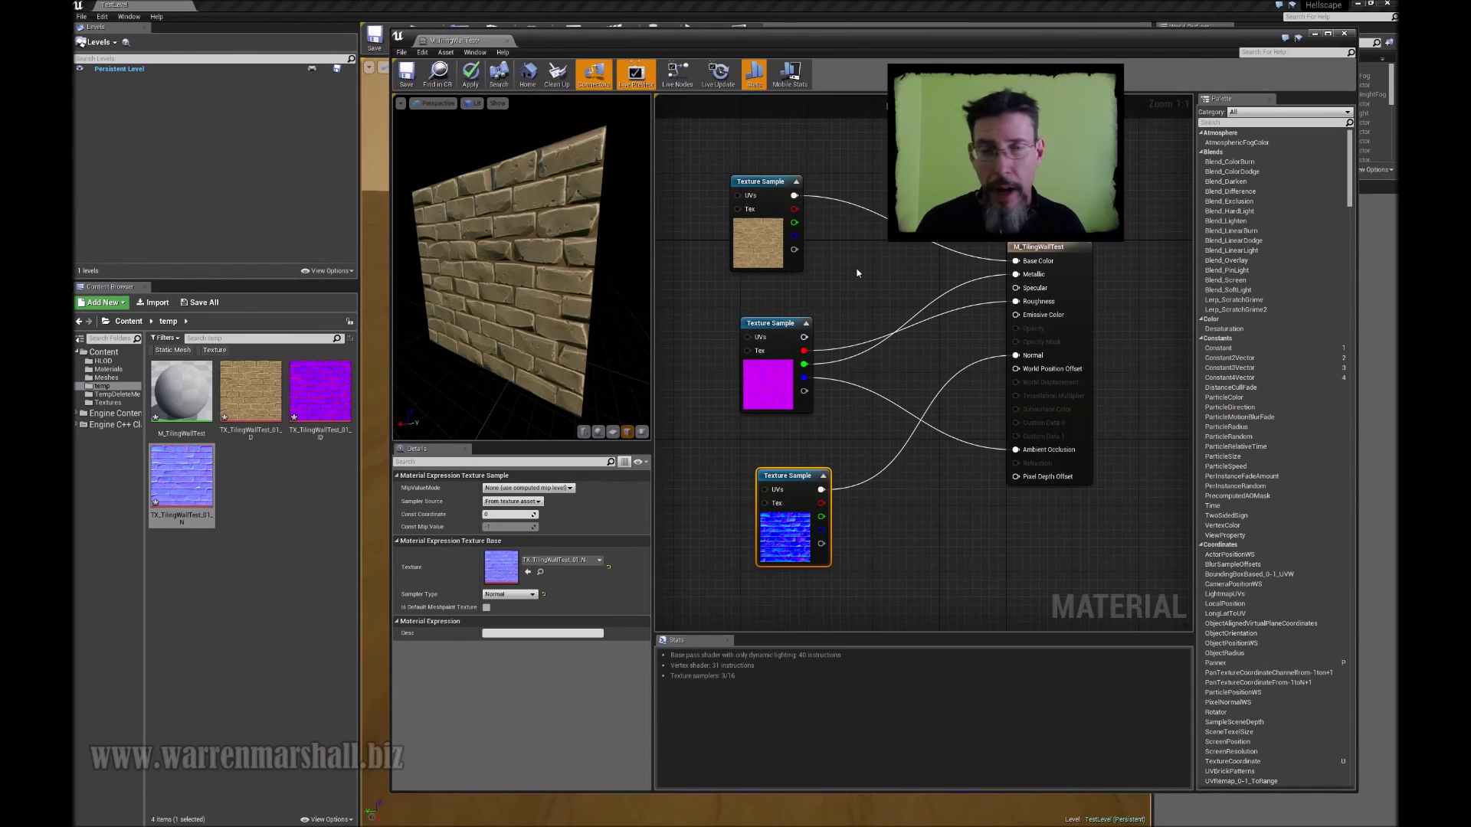
{"action": "left_click", "coordinate": [1341, 35]}
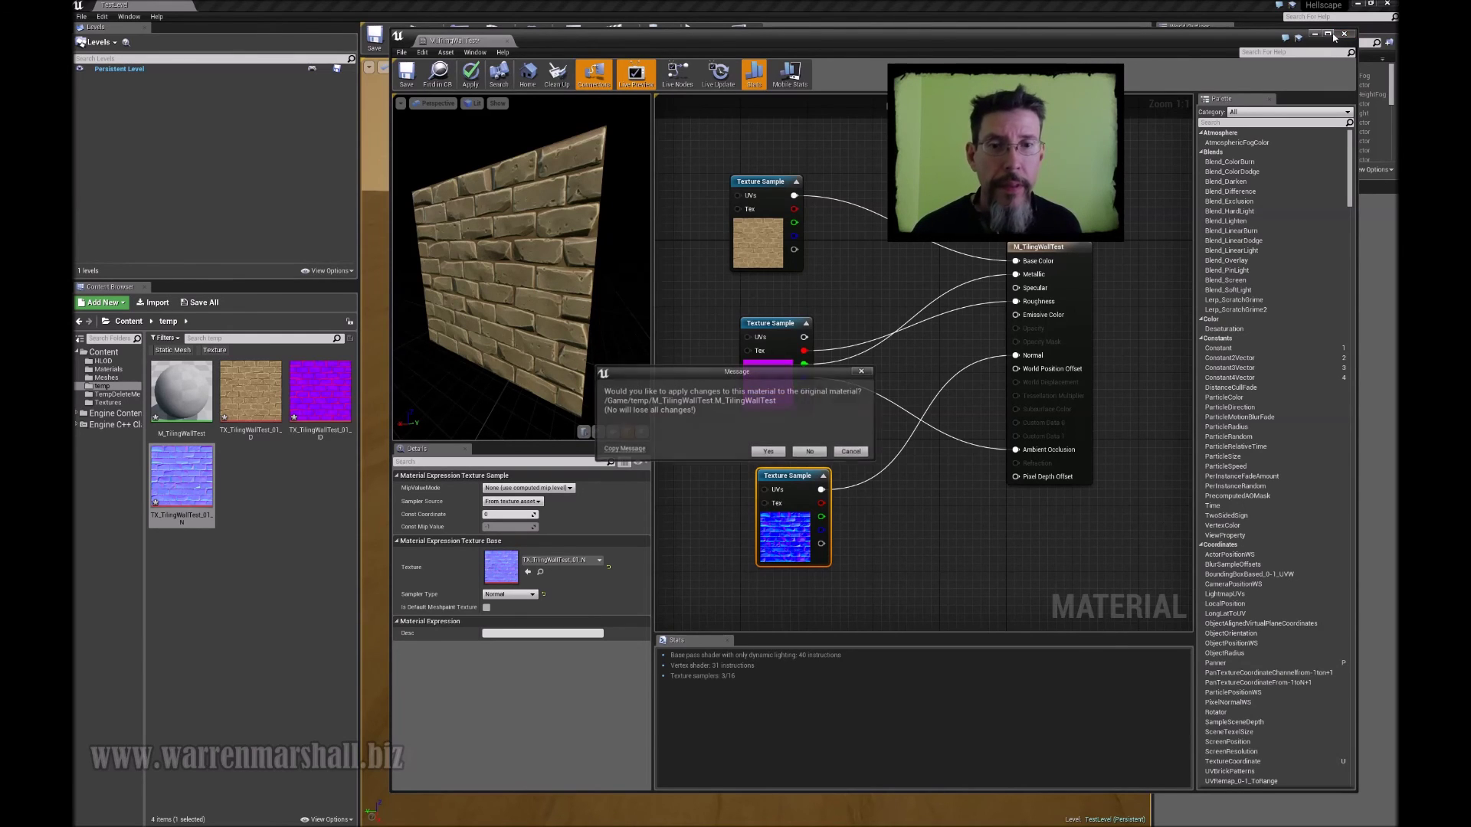
{"action": "left_click", "coordinate": [769, 451]}
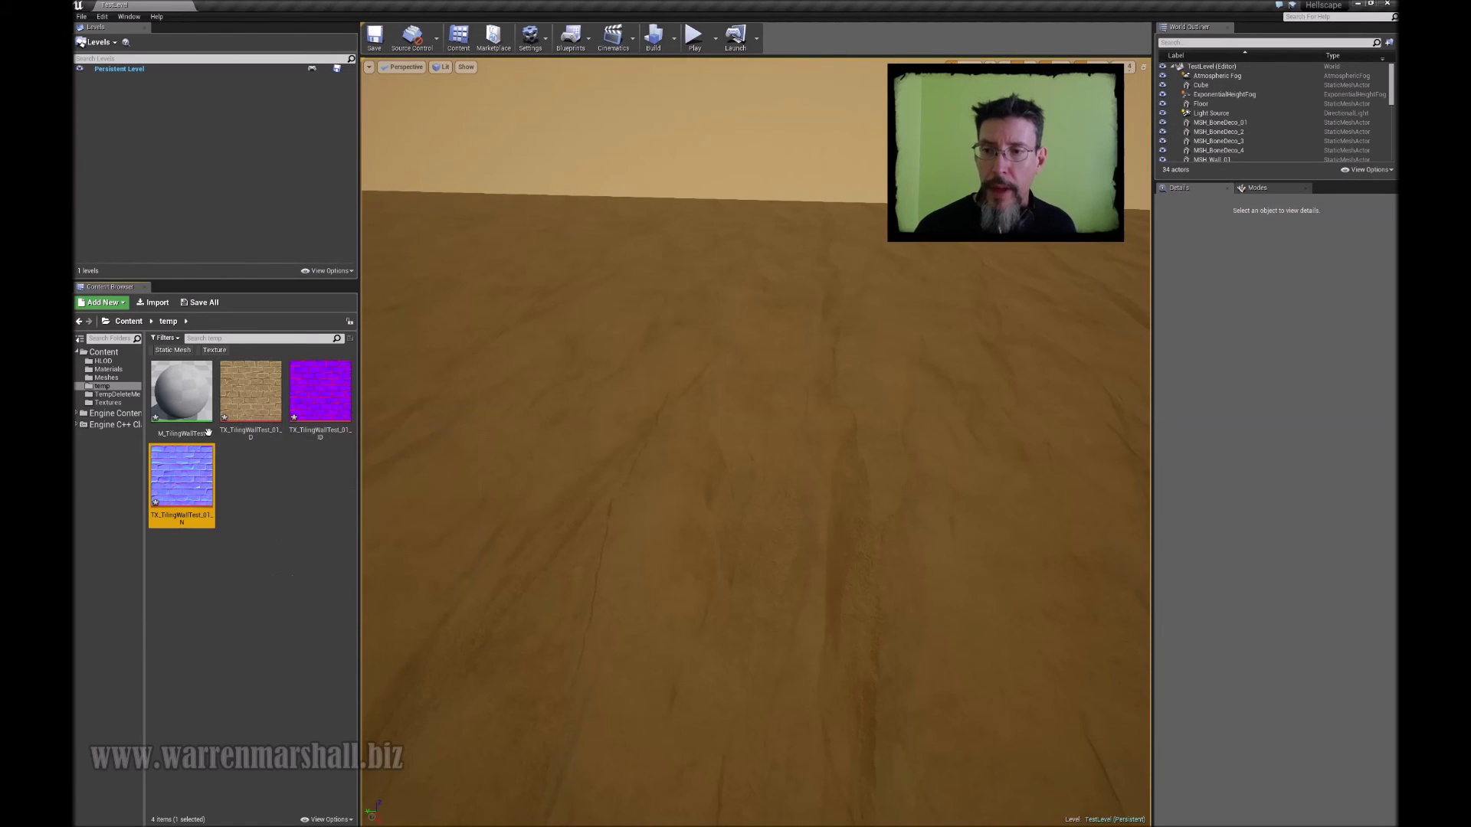
Apply the M_TilingWallTest material to the floor in the level.
{"action": "left_click", "coordinate": [246, 394]}
{"action": "mouse_move", "coordinate": [801, 380]}
{"action": "right_mouse_down"}
{"action": "mouse_move", "coordinate": [709, 372]}
{"action": "mouse_move", "coordinate": [812, 356]}
{"action": "right_mouse_up"}
{"action": "left_click", "coordinate": [705, 337]}
{"action": "key", "text": "Escape"}
{"action": "left_click_drag", "start_coordinate": [181, 391], "coordinate": [730, 406]}
{"action": "right_click_drag", "start_coordinate": [771, 375], "coordinate": [783, 437]}
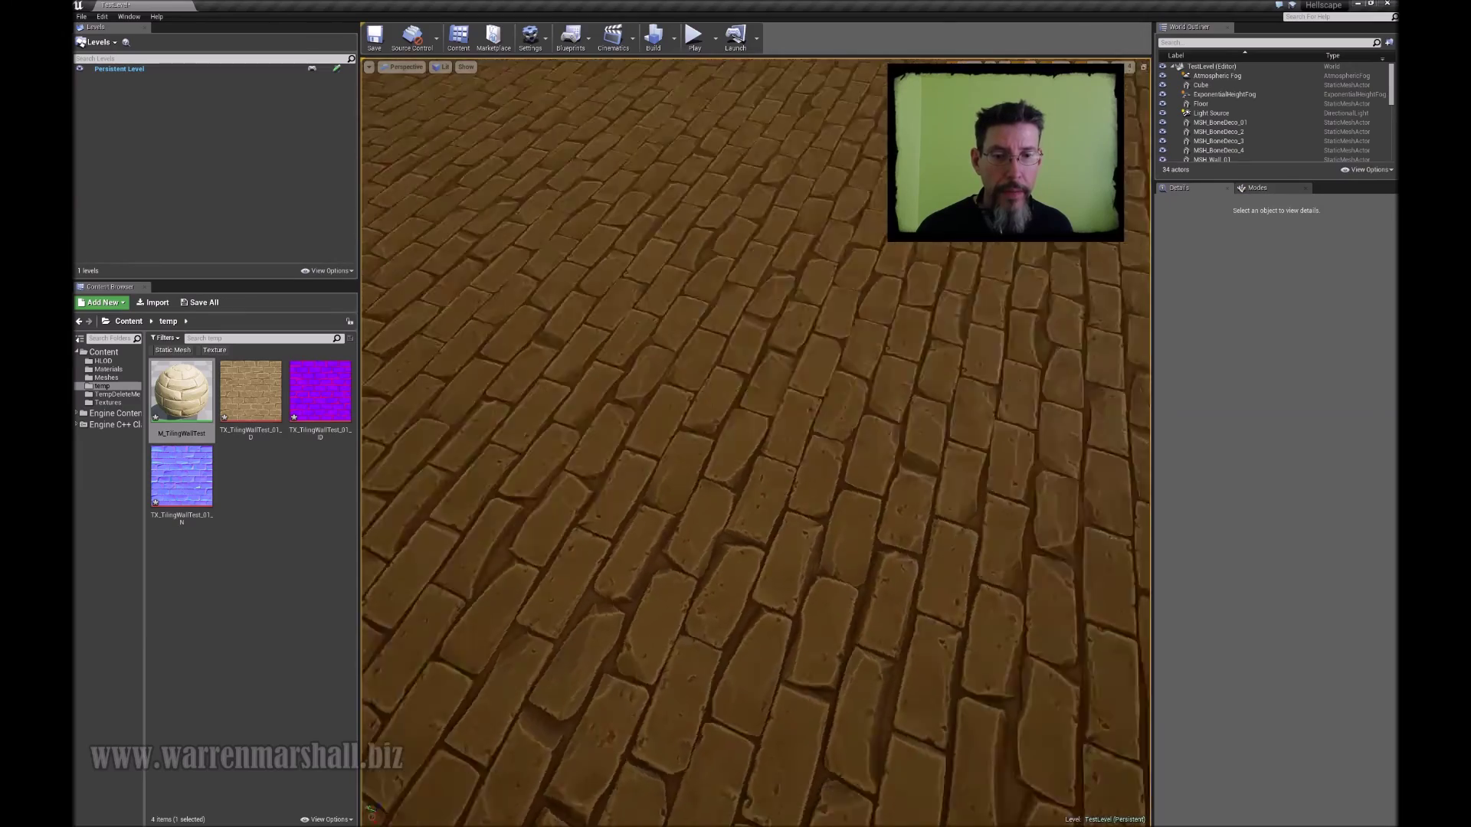
Place a point light on the brick floor and move it across the surface to check the material's shading.
{"action": "right_click_drag", "start_coordinate": [812, 350], "coordinate": [678, 367]}
{"action": "key", "text": "s"}
{"action": "mouse_move", "coordinate": [803, 371]}
{"action": "right_mouse_down"}
{"action": "mouse_move", "coordinate": [770, 371]}
{"action": "mouse_move", "coordinate": [766, 344]}
{"action": "mouse_move", "coordinate": [804, 372]}
{"action": "right_mouse_up"}
{"action": "right_click_drag", "start_coordinate": [800, 438], "coordinate": [762, 528]}
{"action": "right_click_drag", "start_coordinate": [800, 467], "coordinate": [779, 510]}
{"action": "key", "text": "l"}
{"action": "left_click", "coordinate": [633, 412]}
{"action": "right_click_drag", "start_coordinate": [633, 412], "coordinate": [618, 366]}
{"action": "left_click_drag", "start_coordinate": [646, 478], "coordinate": [646, 364]}
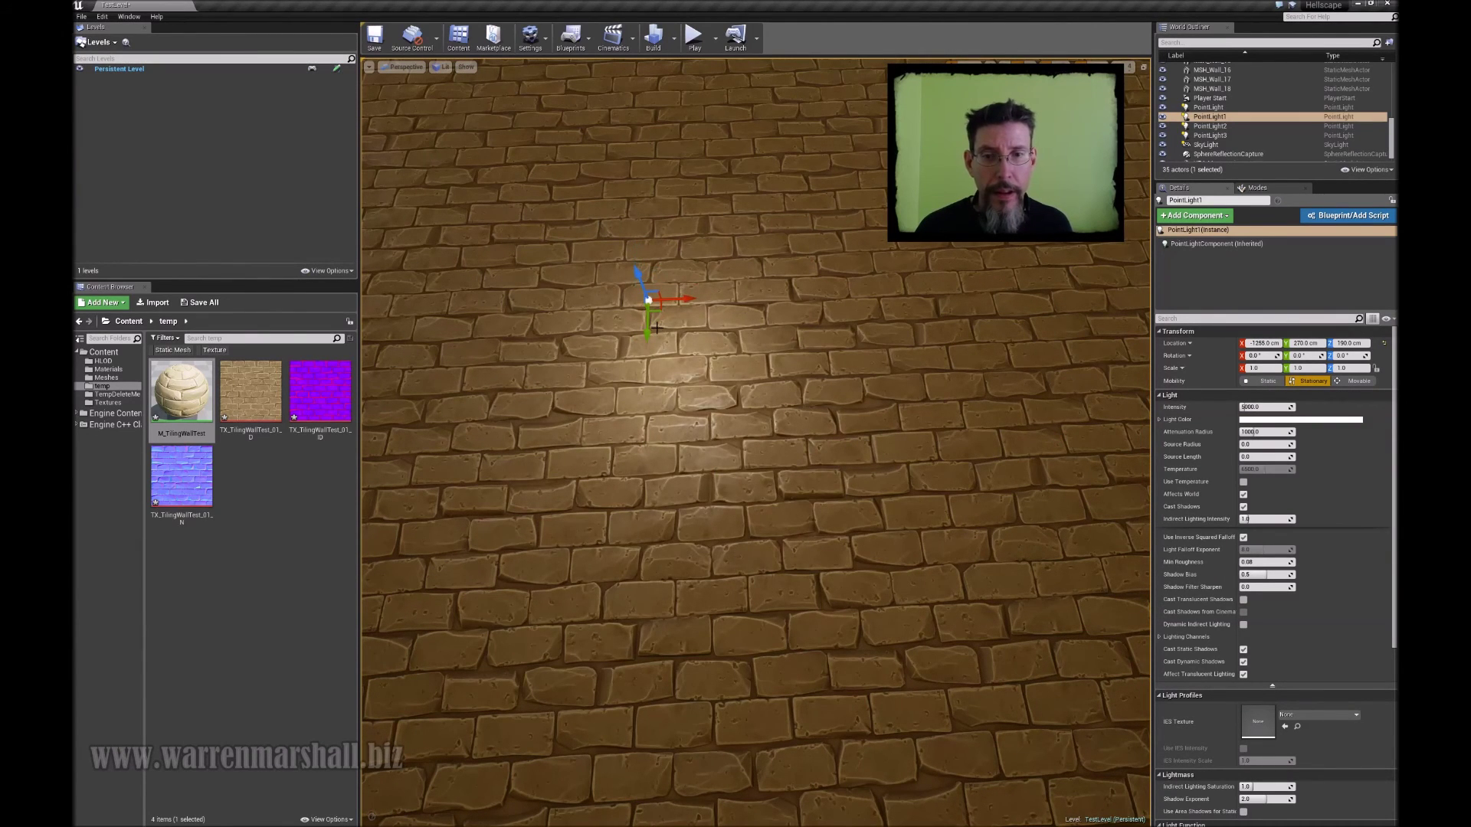
{"action": "left_click_drag", "start_coordinate": [659, 309], "coordinate": [713, 211]}
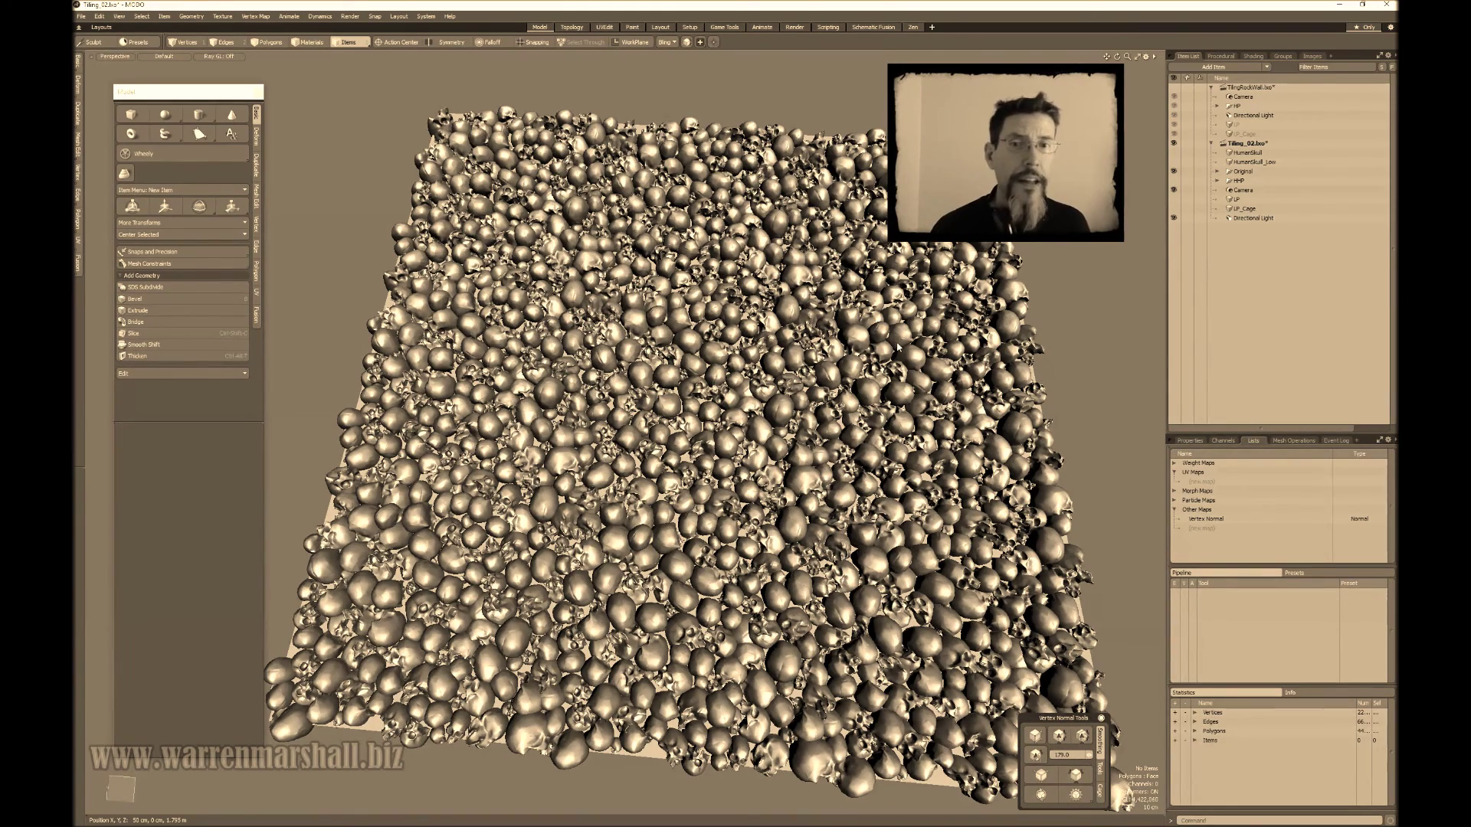
Examine the Tiling_02 skull scene in MODO from several angles and distances, checking how the central tile blends into its surrounding repeats.
{"action": "left_click_drag", "start_coordinate": [899, 347], "coordinate": [761, 331], "text": "alt"}
{"action": "left_click_drag", "start_coordinate": [720, 376], "coordinate": [820, 379], "text": "ctrl+alt"}
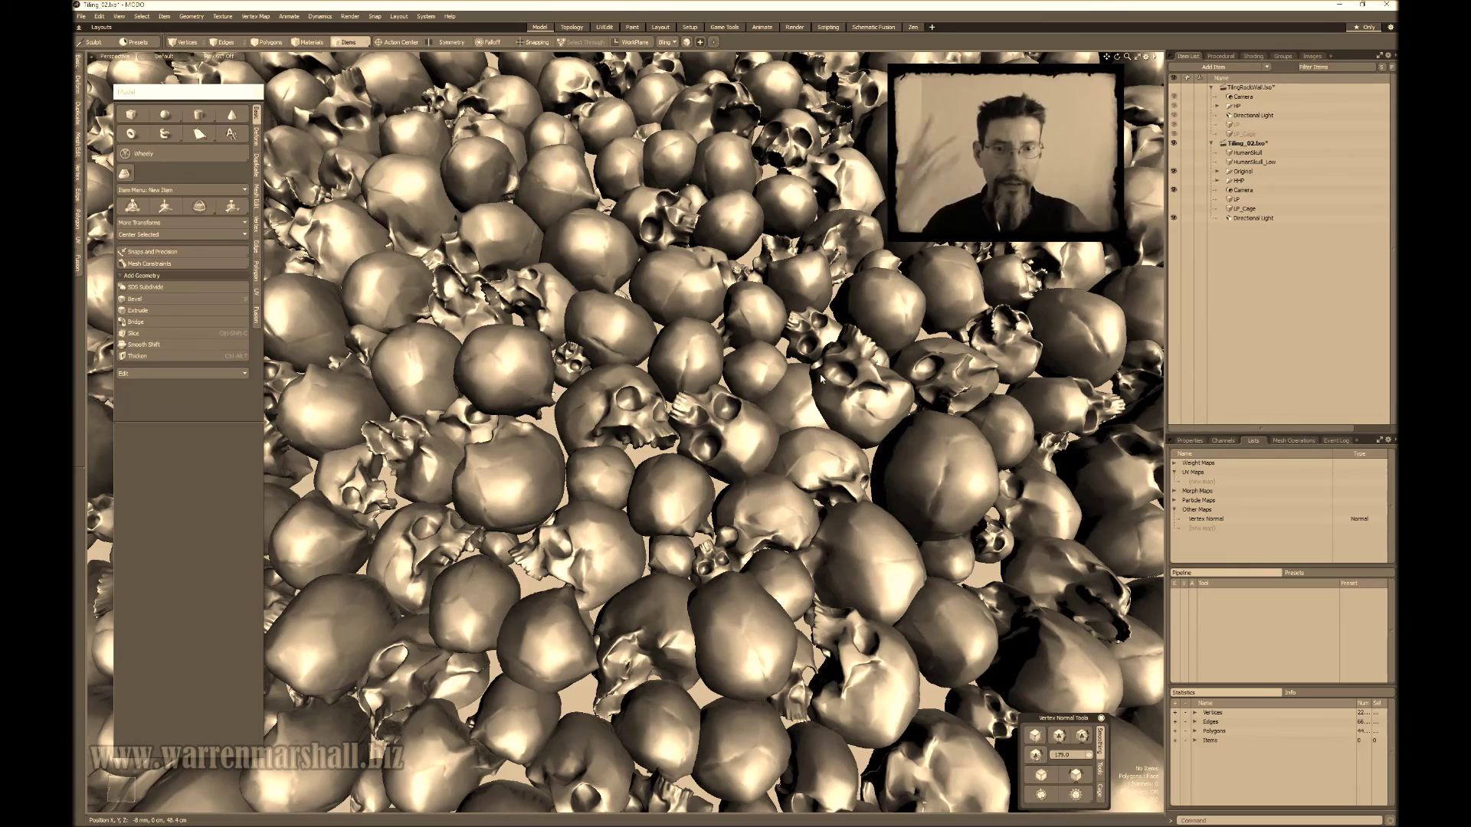
{"action": "left_click_drag", "start_coordinate": [821, 379], "coordinate": [773, 335], "text": "alt"}
{"action": "scroll", "coordinate": [775, 328], "scroll_direction": "down", "scroll_amount": 10}
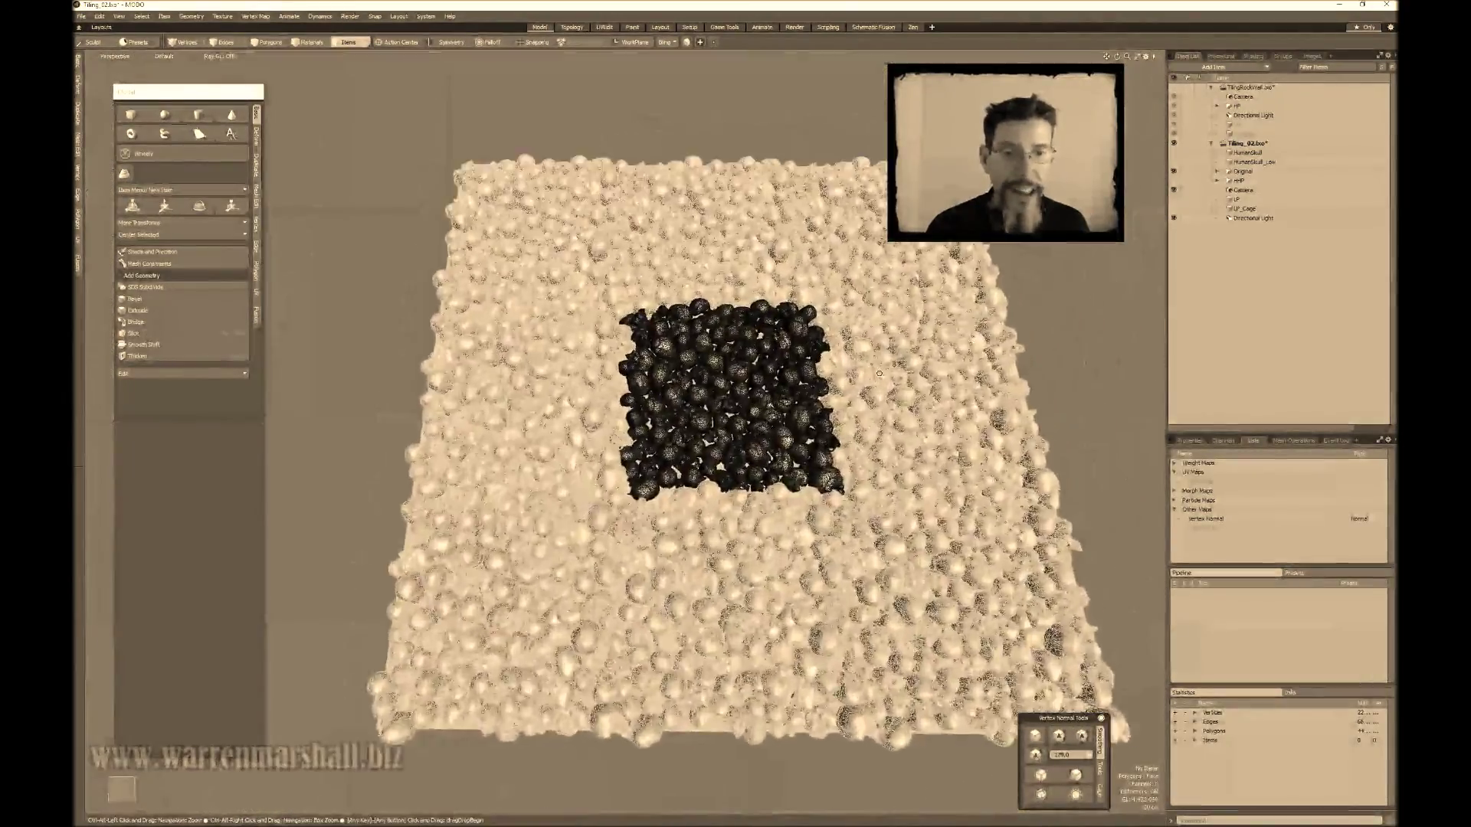
{"action": "scroll", "coordinate": [923, 325], "scroll_direction": "up", "scroll_amount": 10}
{"action": "left_click_drag", "start_coordinate": [914, 376], "coordinate": [943, 386], "text": "alt+shift"}
{"action": "scroll", "coordinate": [943, 374], "scroll_direction": "up", "scroll_amount": 1}
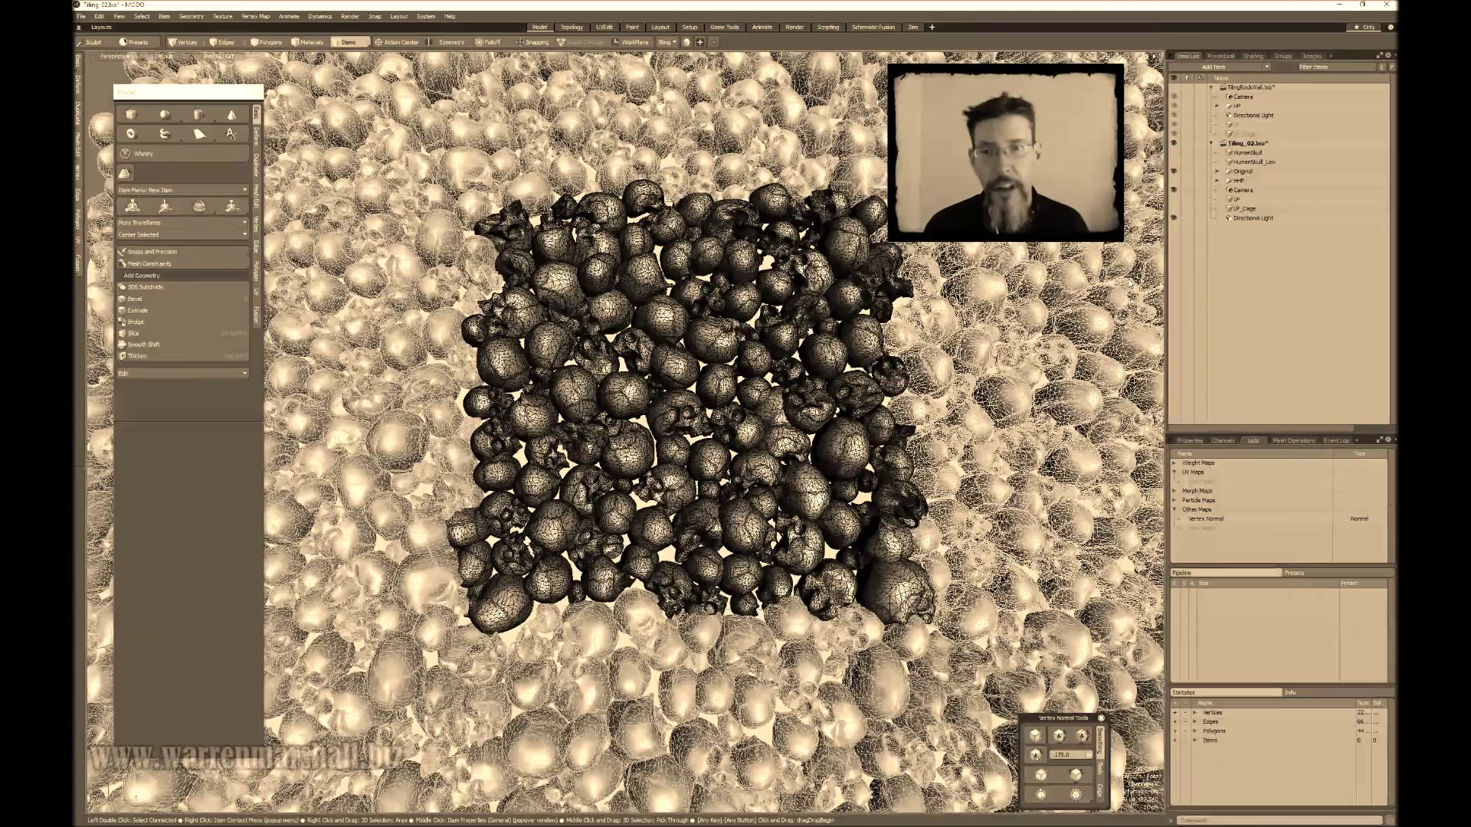
{"action": "left_click_drag", "start_coordinate": [1026, 360], "coordinate": [919, 383], "text": "ctrl+alt"}
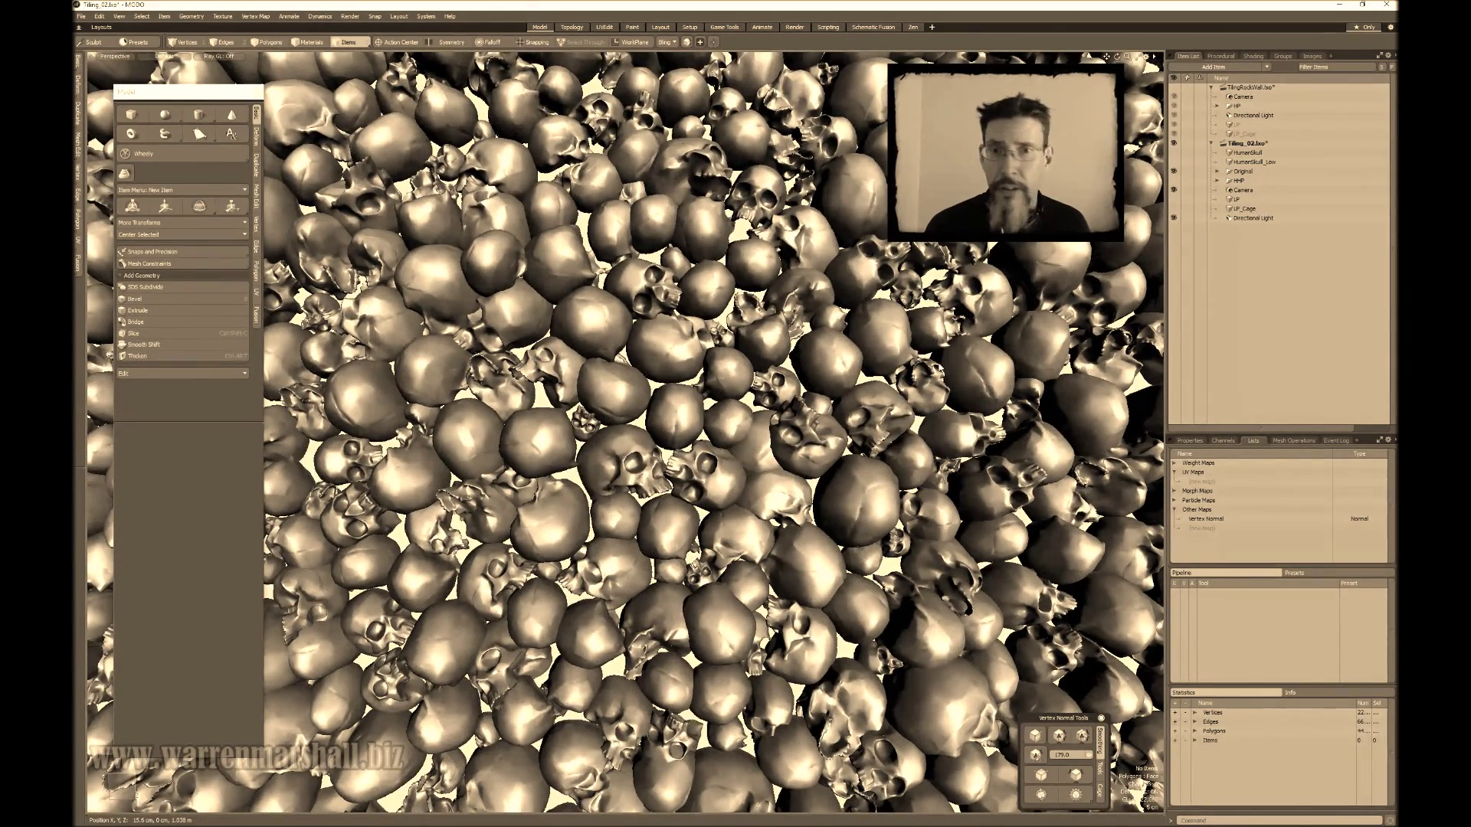
{"action": "left_click_drag", "start_coordinate": [937, 365], "coordinate": [937, 349], "text": "alt"}
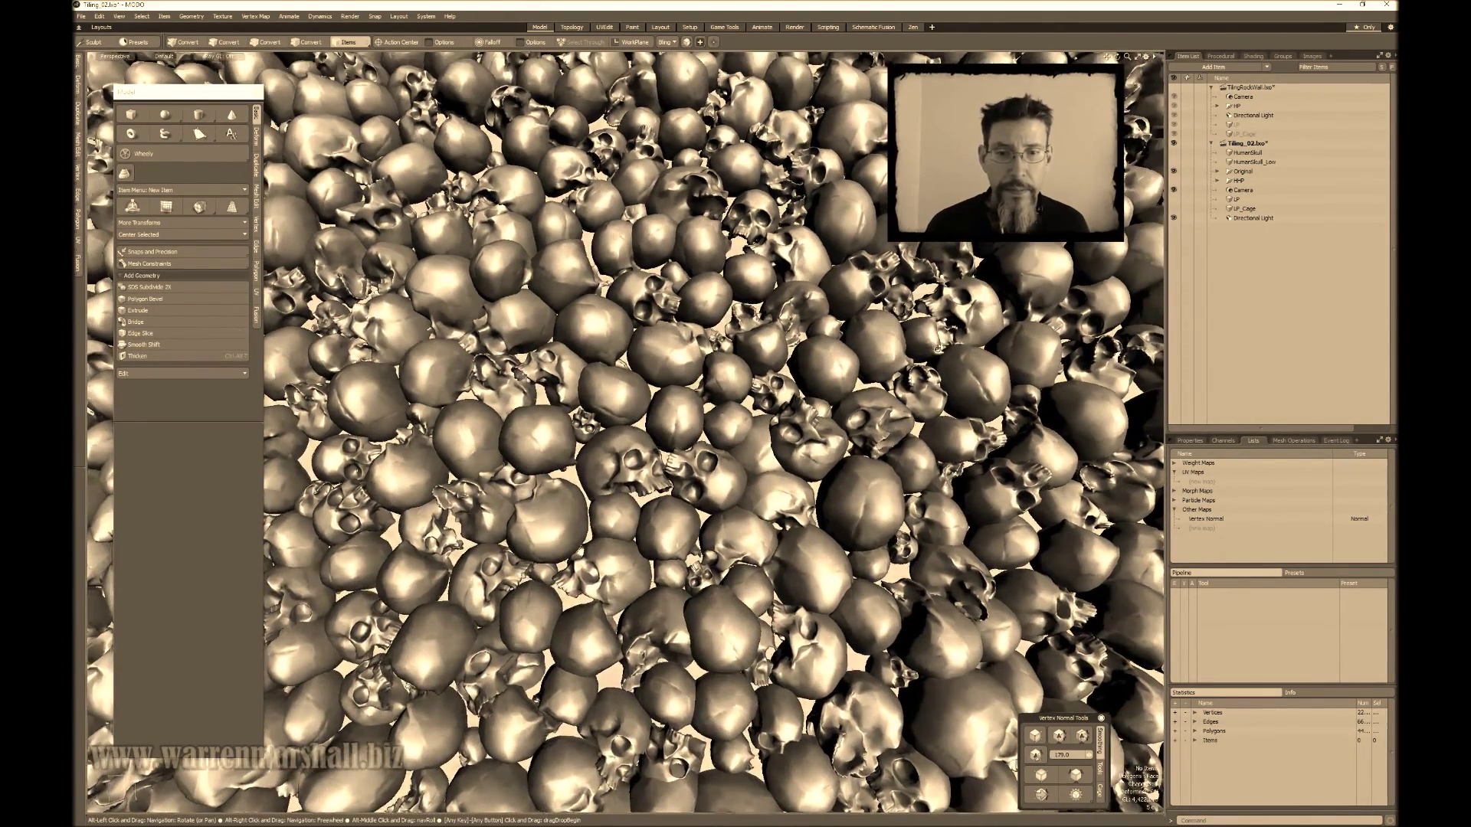
{"action": "scroll", "coordinate": [937, 352], "scroll_direction": "down", "scroll_amount": 5}
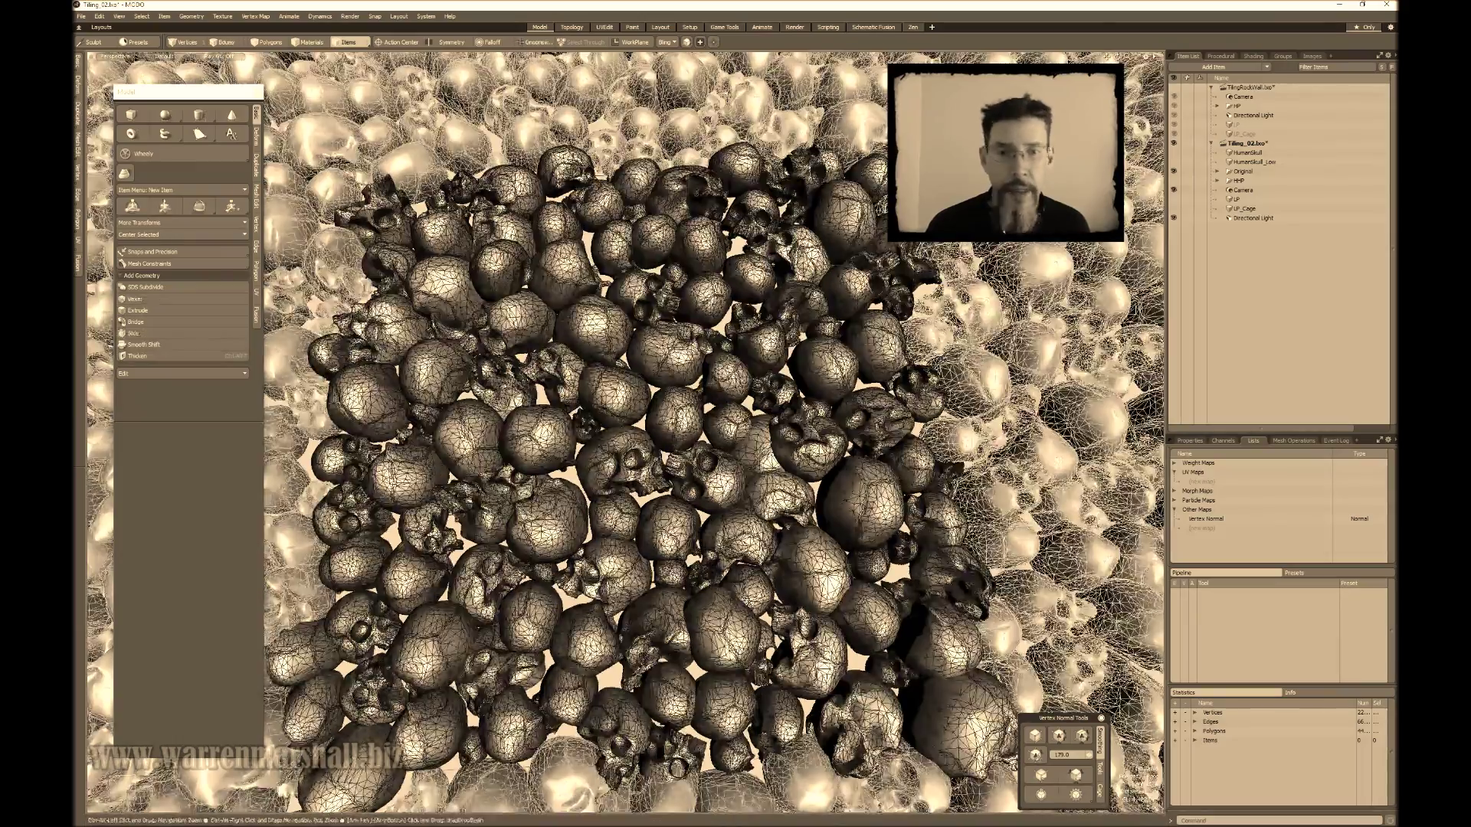
{"action": "left_click_drag", "start_coordinate": [937, 352], "coordinate": [875, 364], "text": "alt"}
{"action": "scroll", "coordinate": [874, 365], "scroll_direction": "up", "scroll_amount": 6}
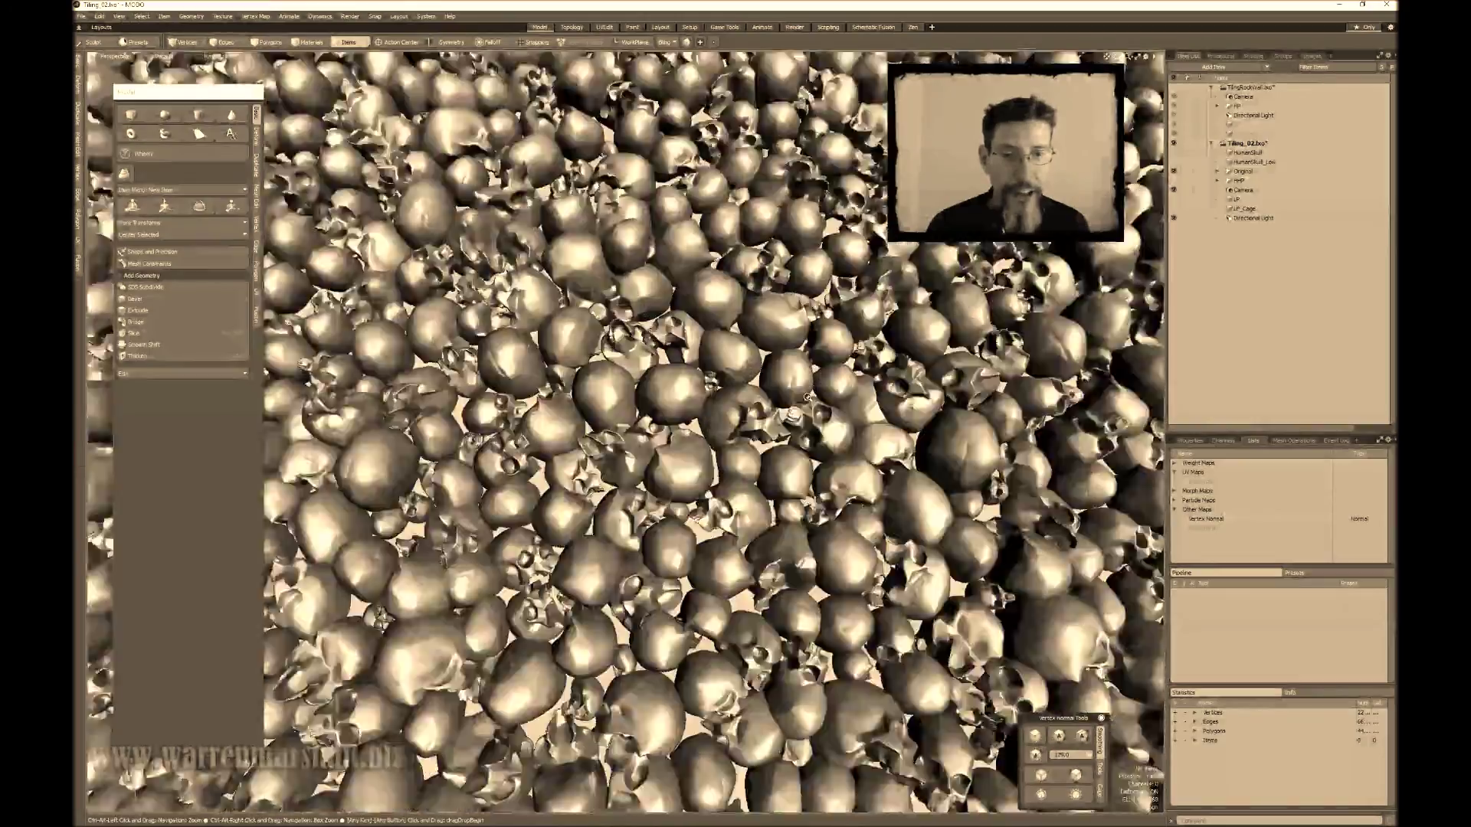
{"action": "left_click_drag", "start_coordinate": [937, 459], "coordinate": [778, 356], "text": "alt"}
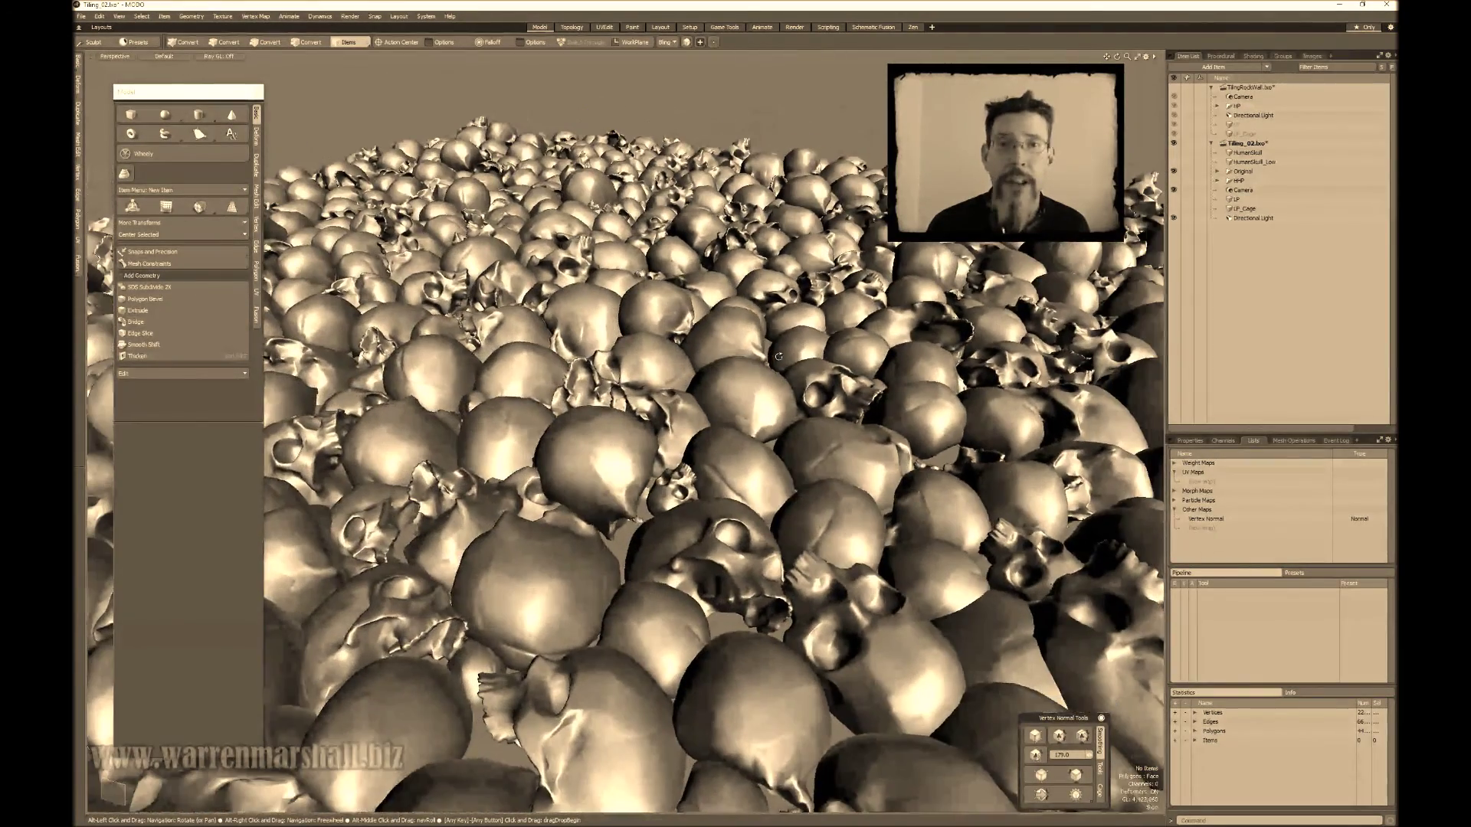